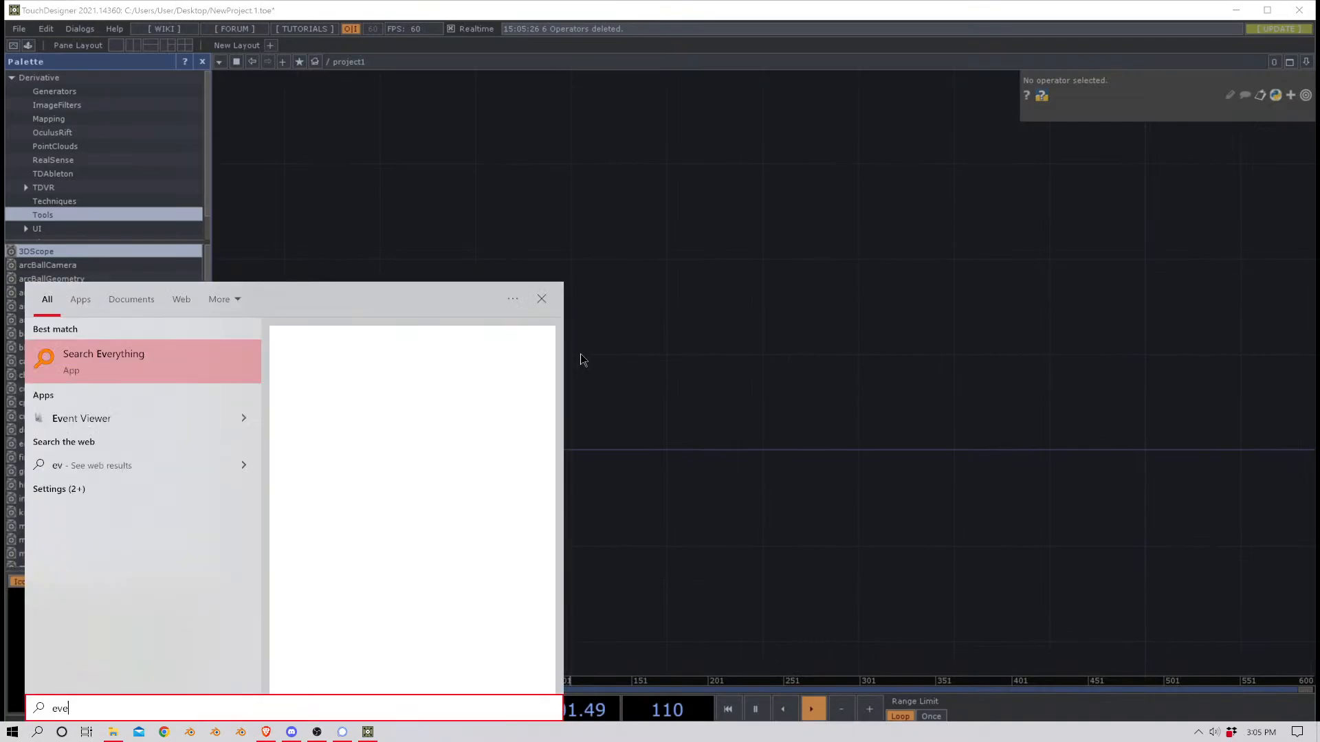
- Search for ondata in Everything, launch onDataTracker.exe from the onData v0.6.5 folder, and close the folder window
key(Return)
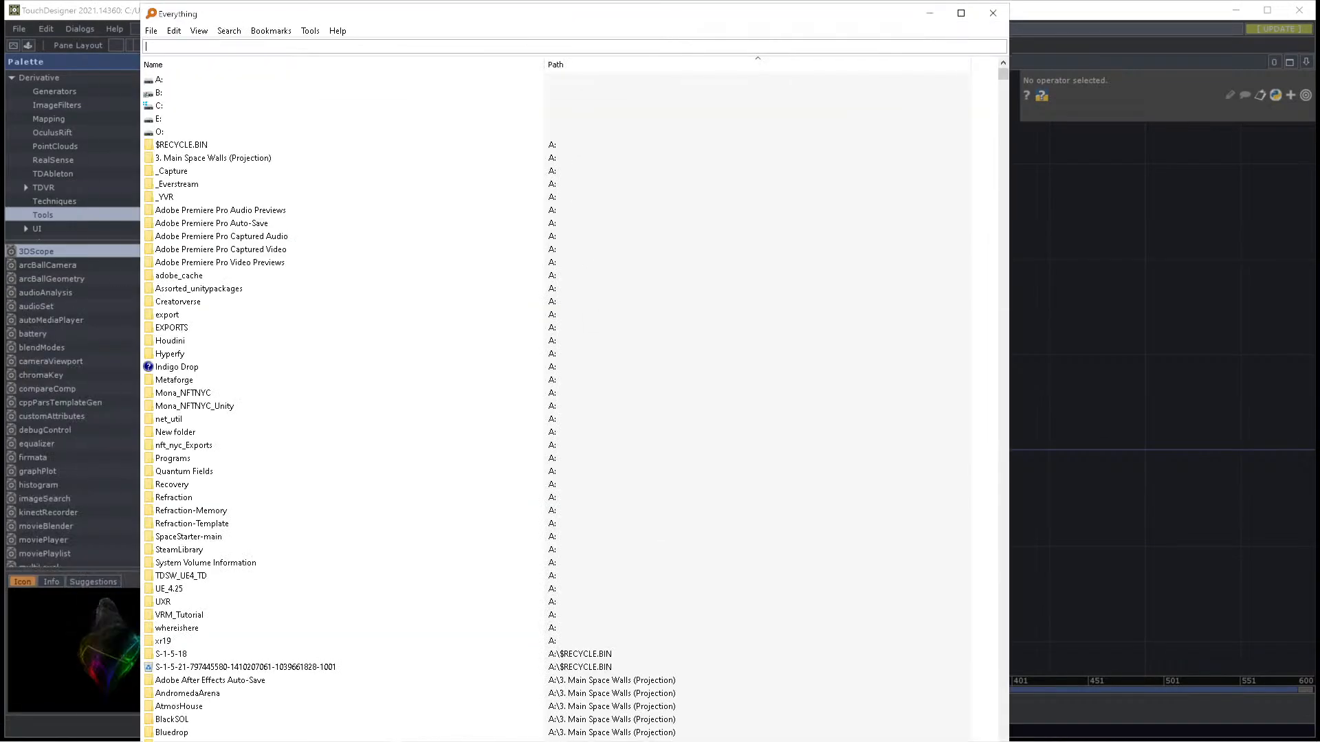
key(Escape)
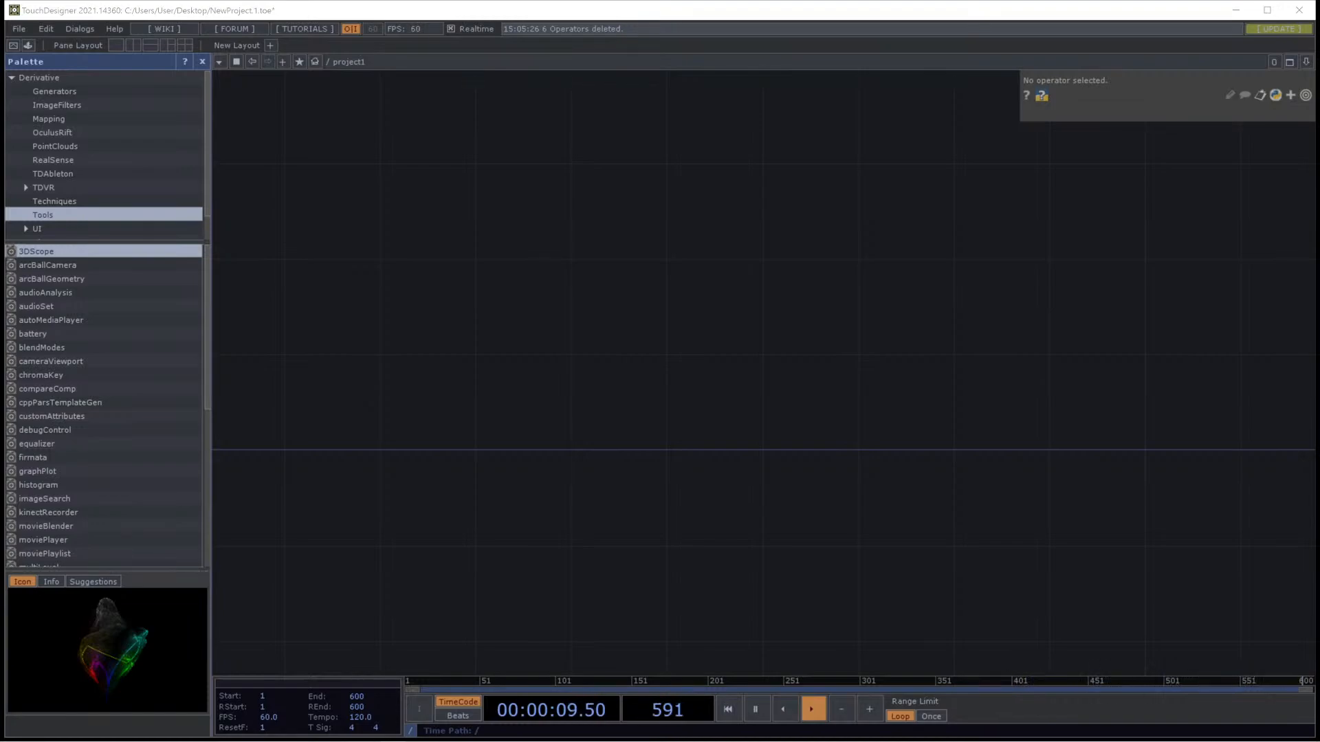
key(alt+Tab)
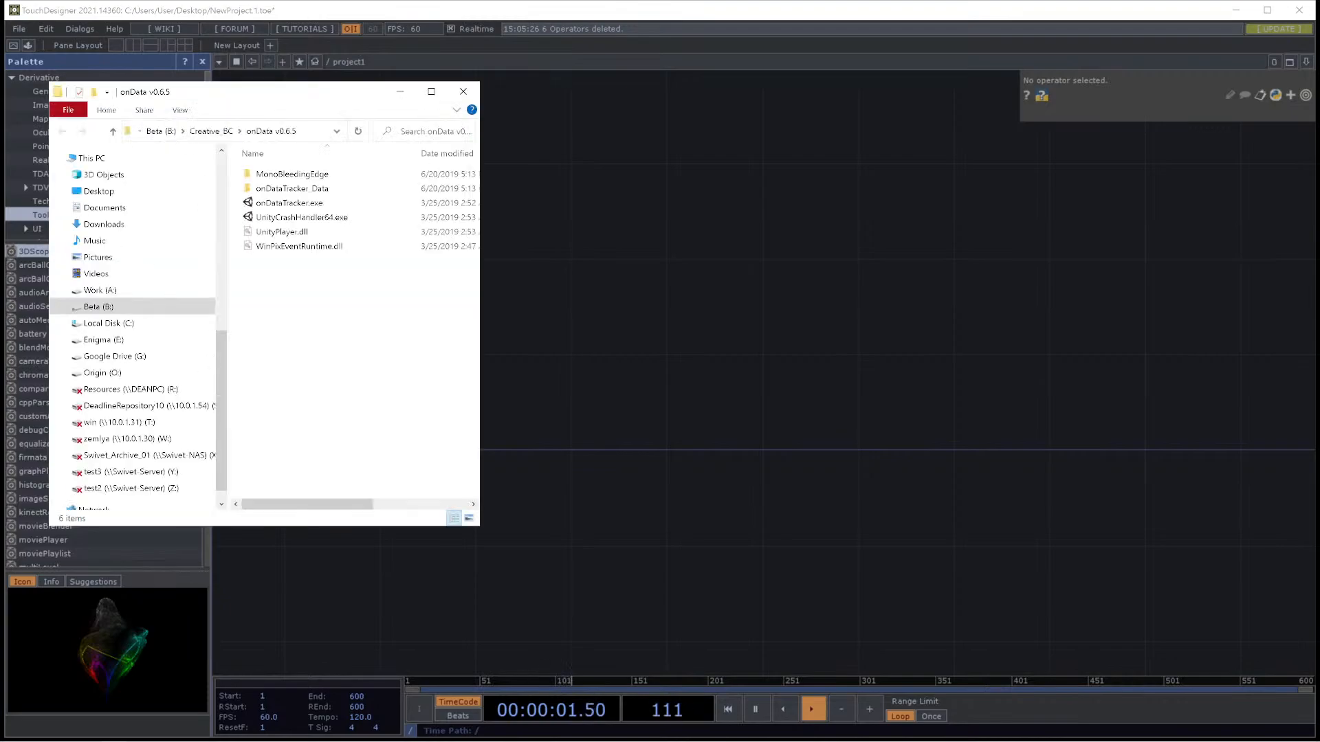
click(295, 200)
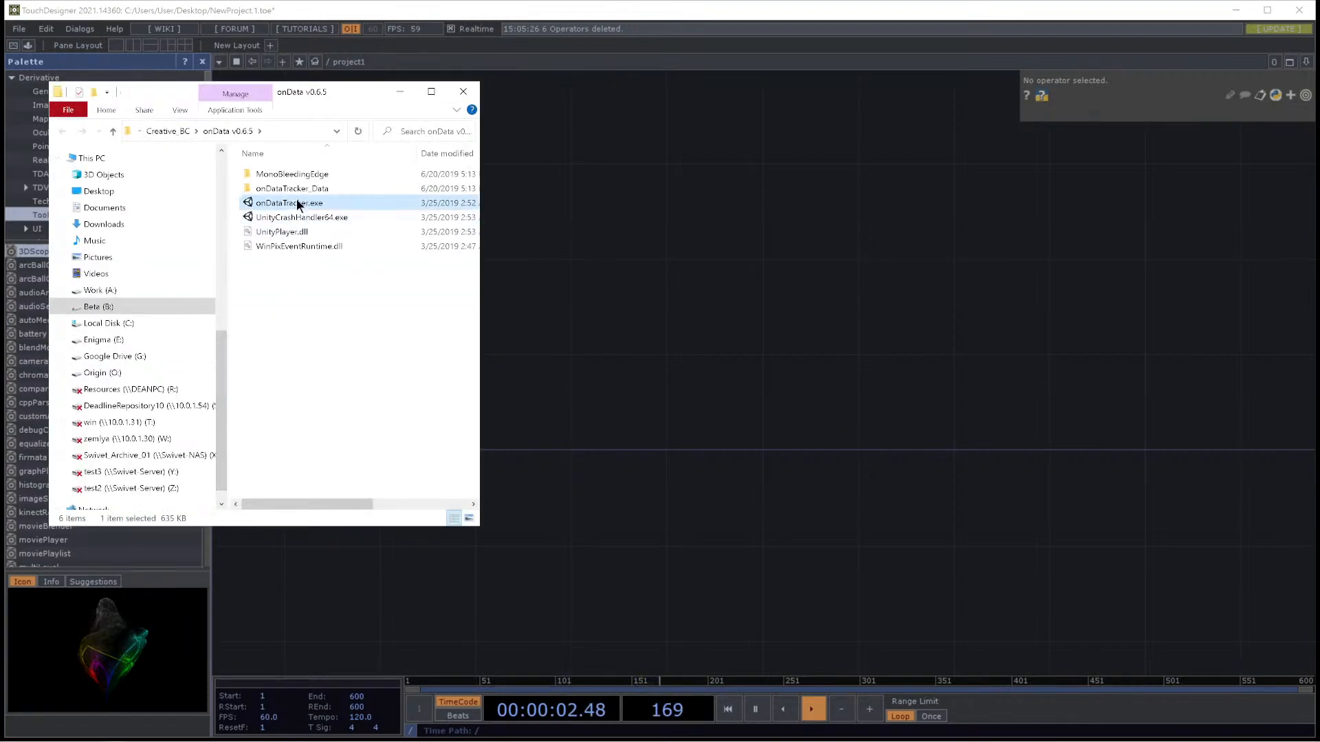
click(462, 92)
- Close the Signal window from the overview of open windows
key(alt+Tab)
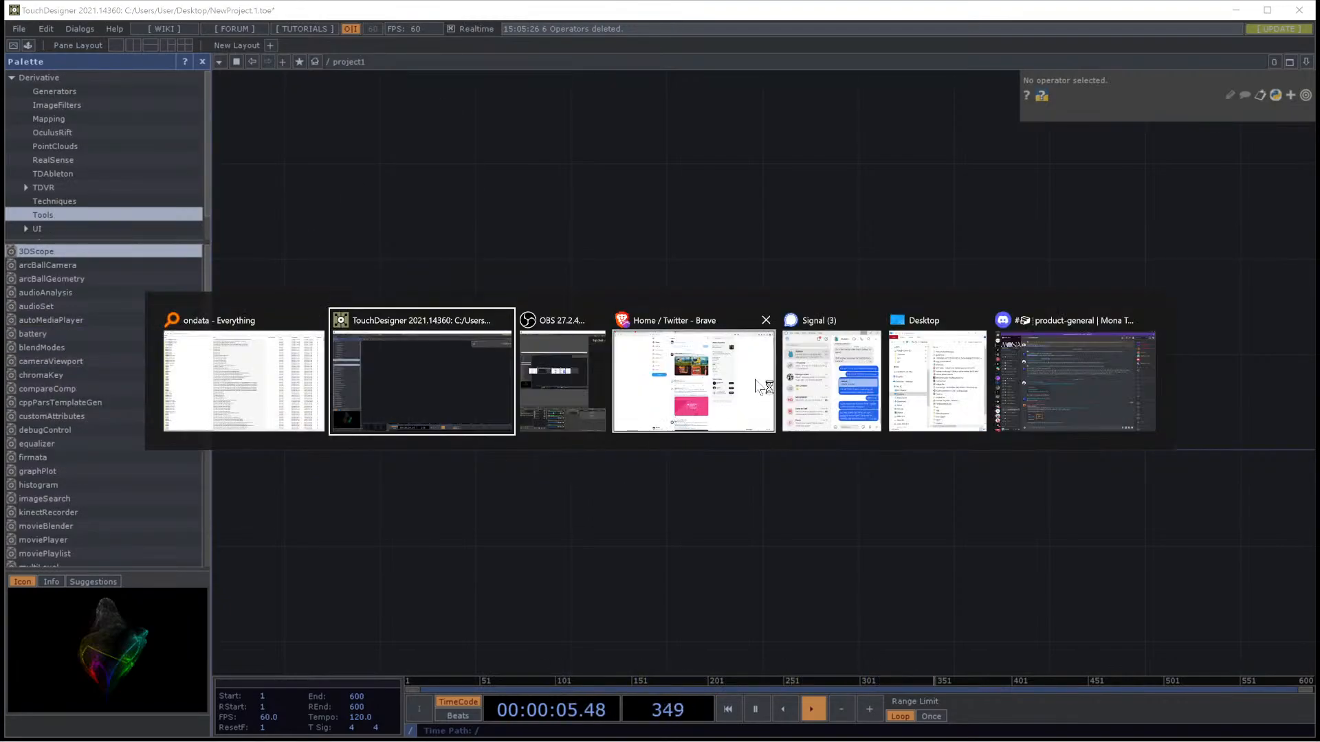
key(alt+Tab)
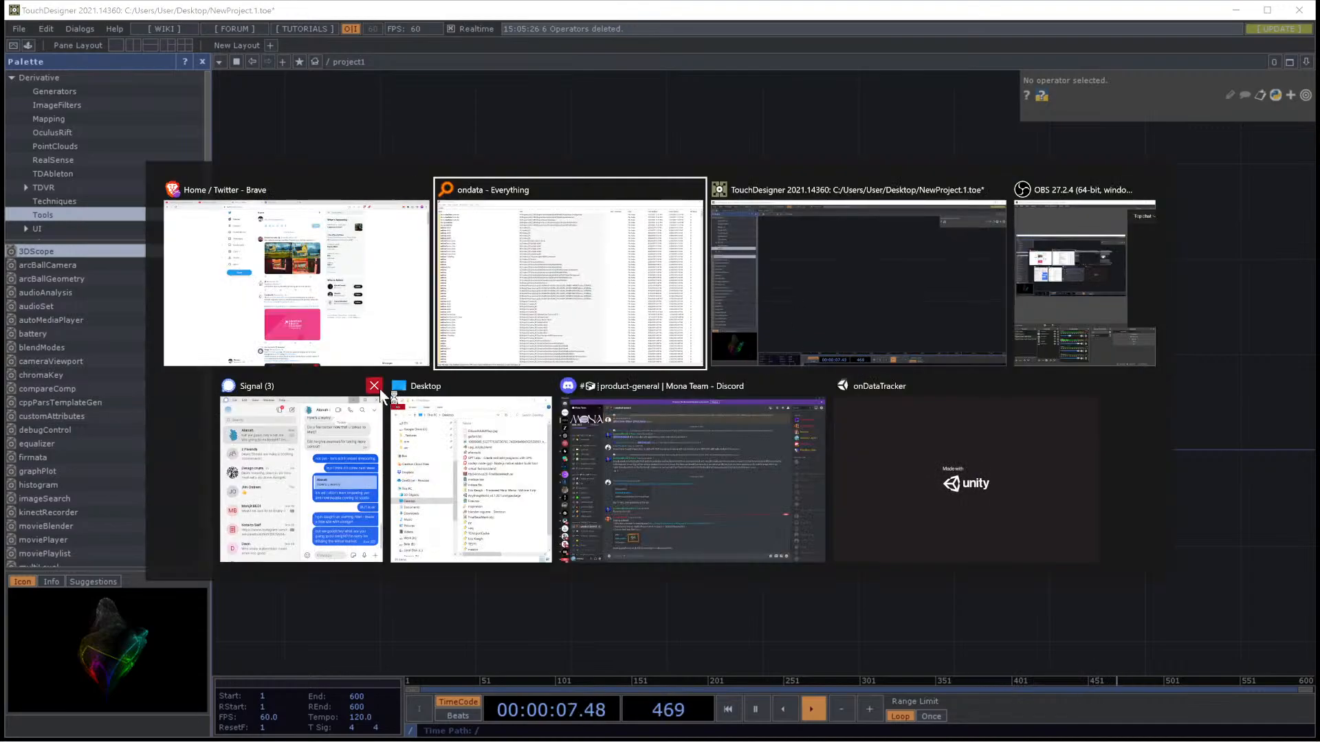
click(374, 386)
key(Escape)
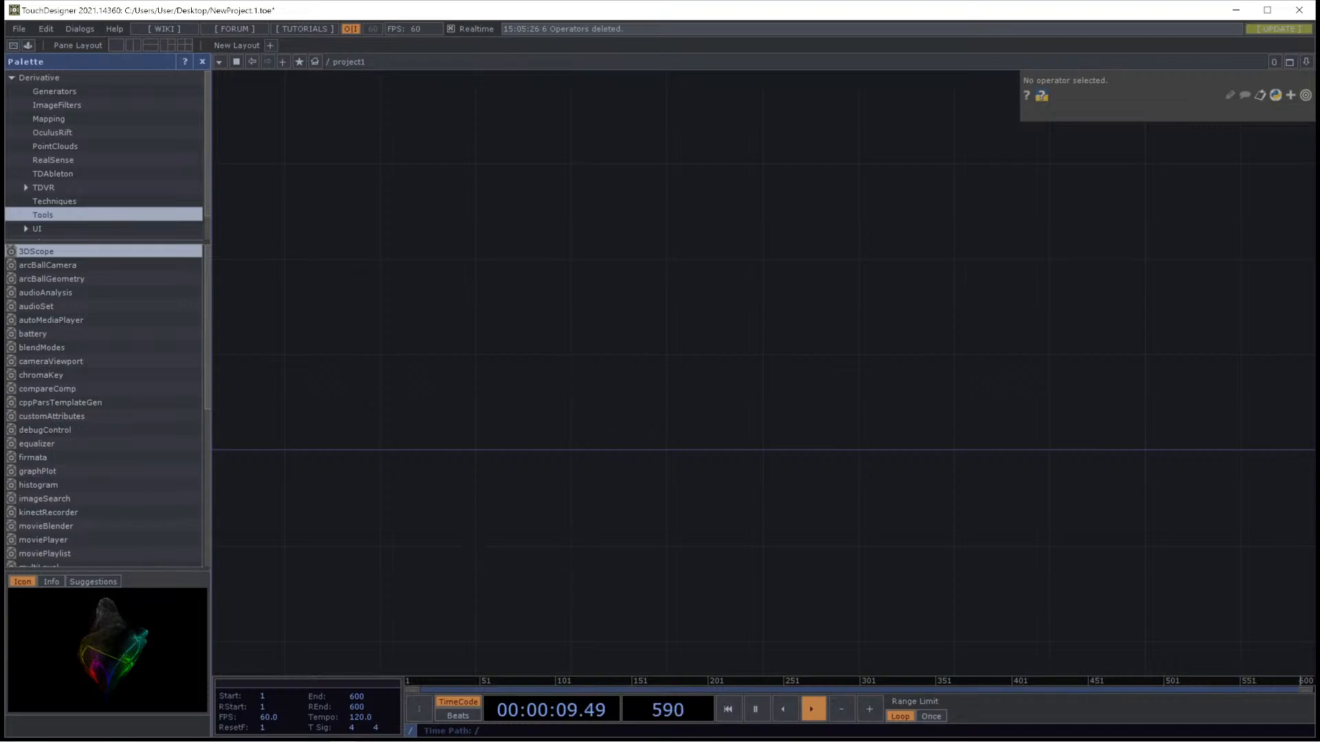
key(alt+Tab)
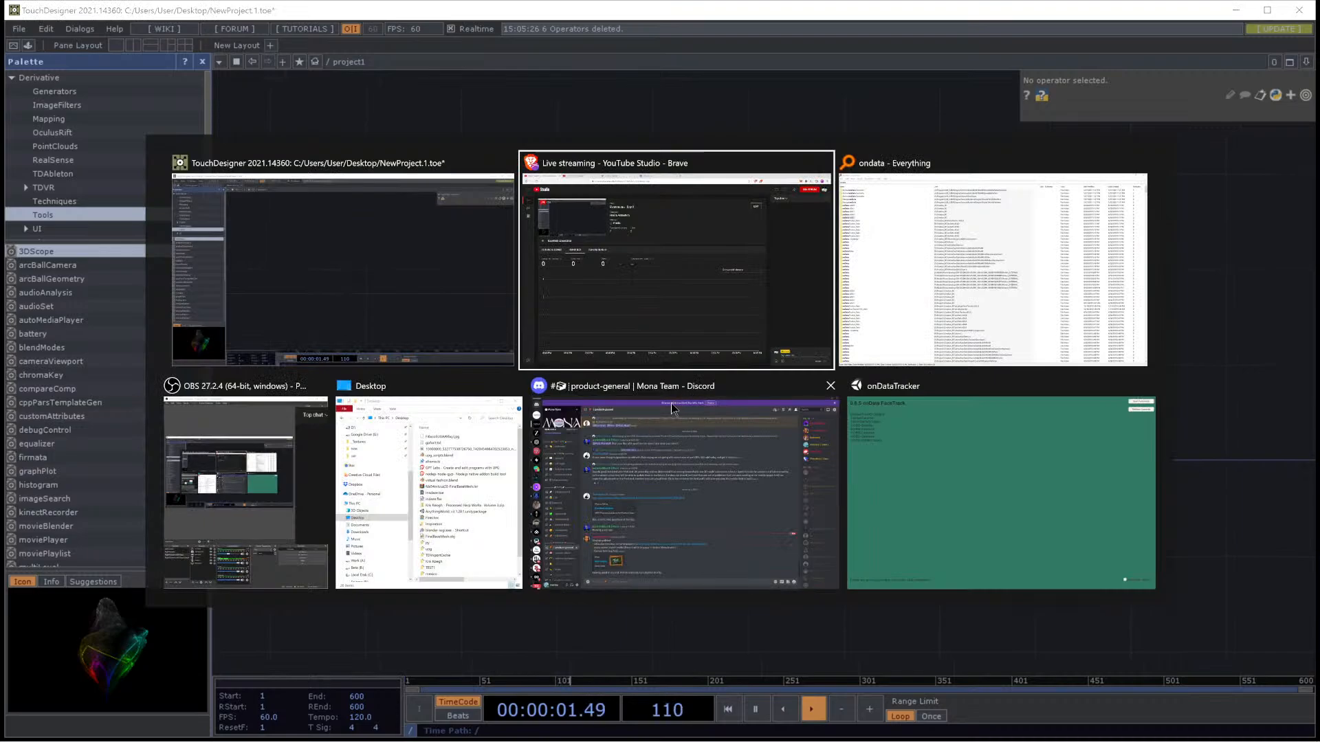
click(348, 353)
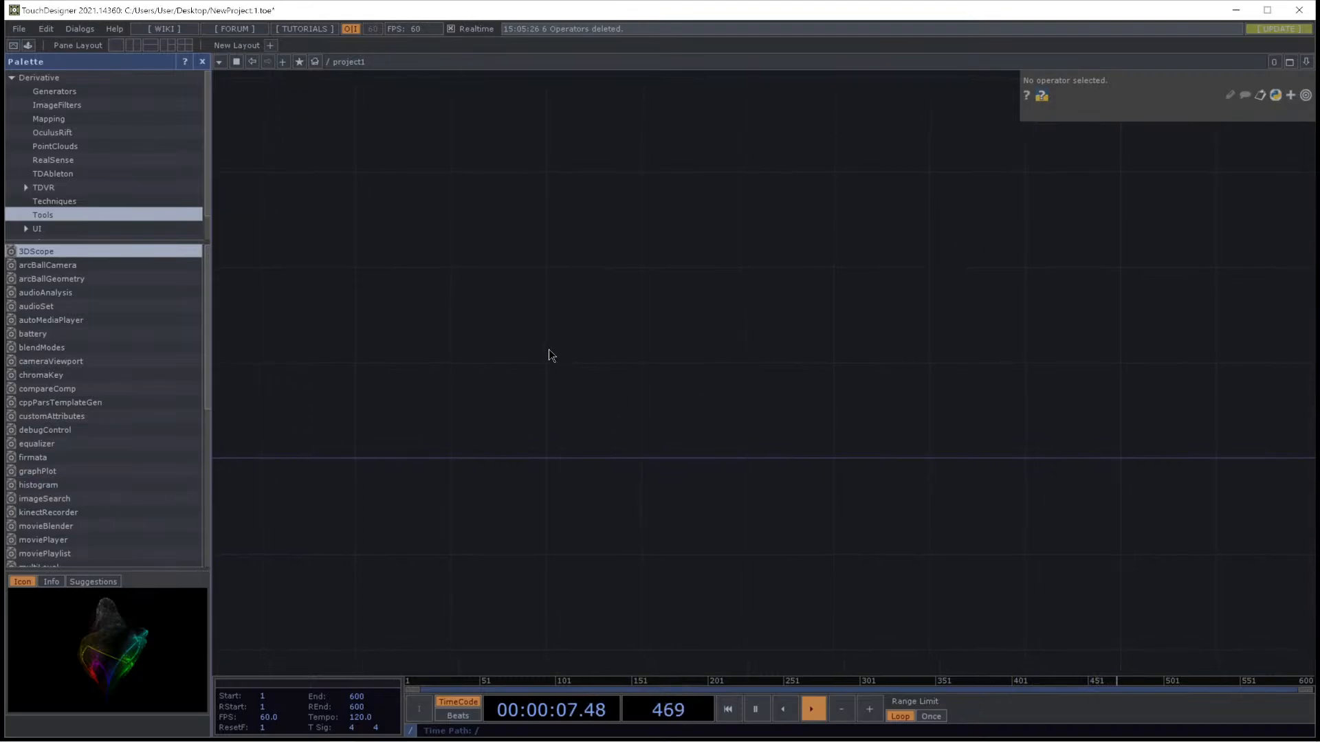
key(alt+Tab)
key(Escape)
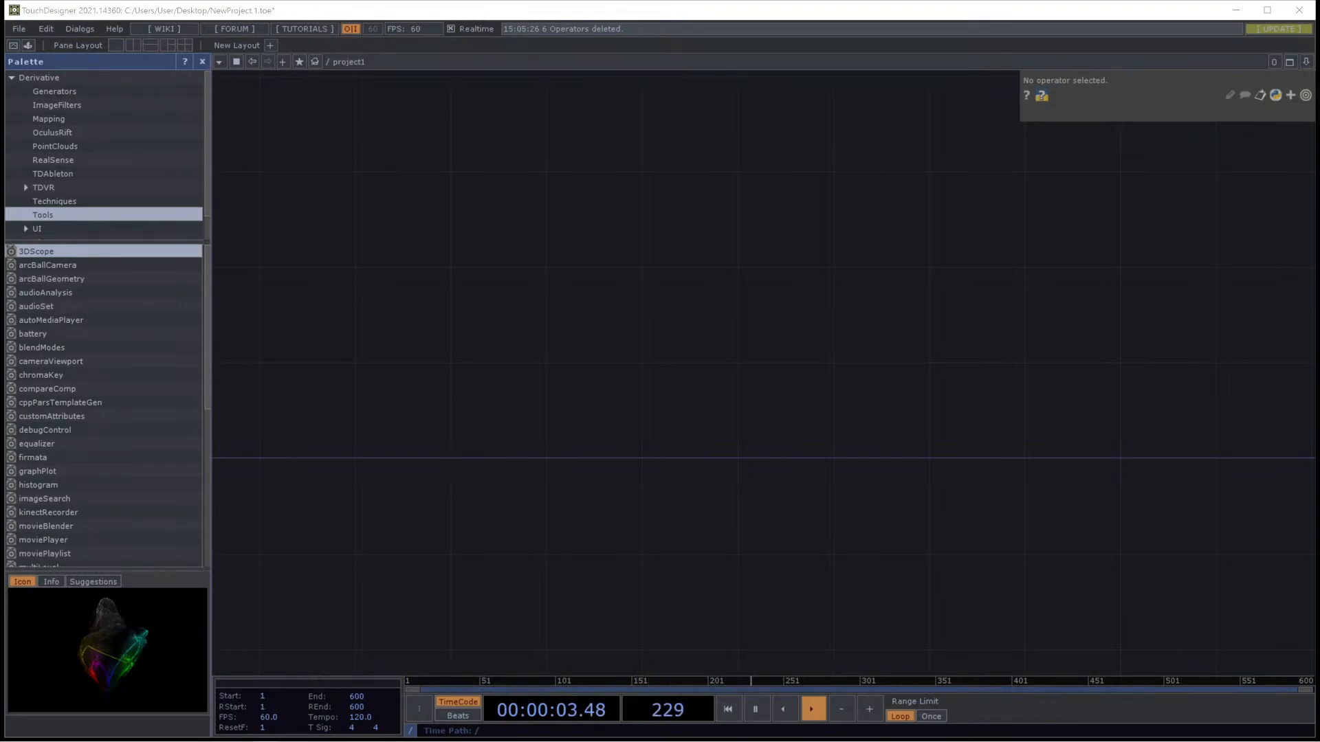
- Close the Discord window from the overview of open windows and switch to onDataTracker
key(alt+Tab)
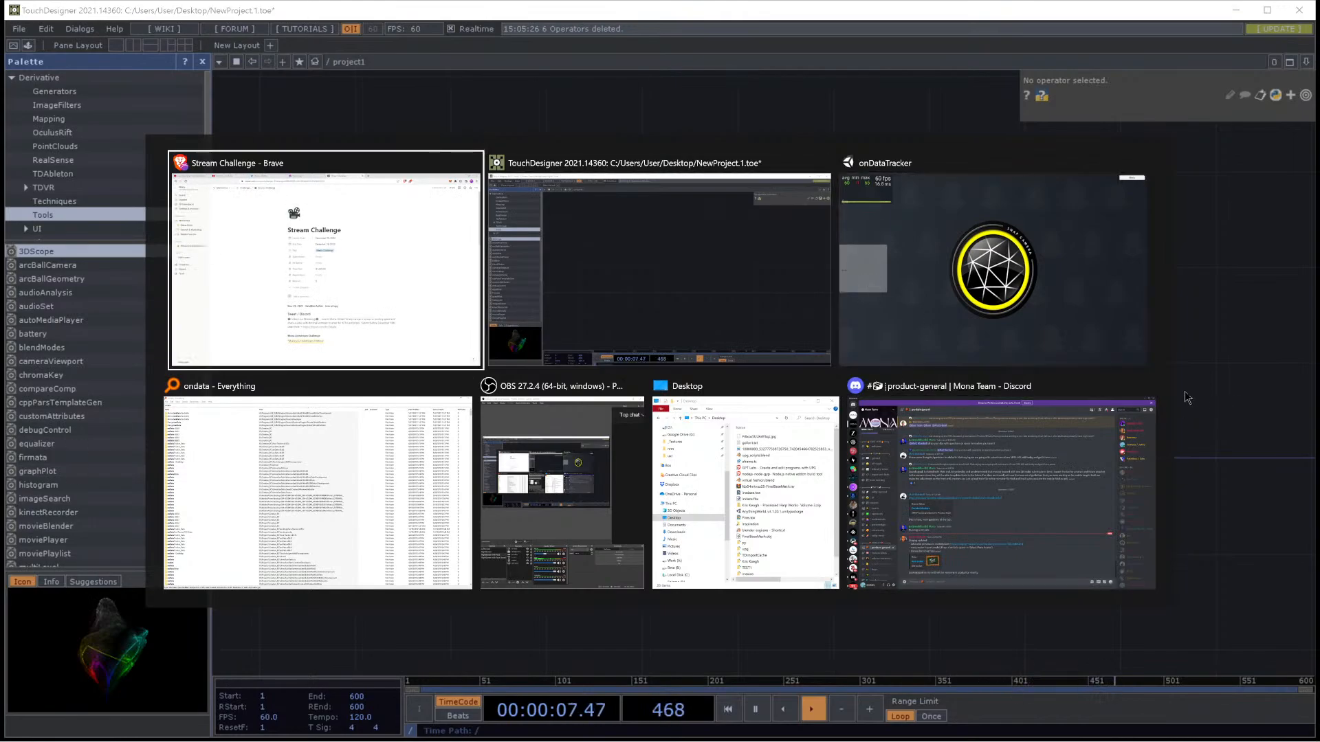
click(1147, 386)
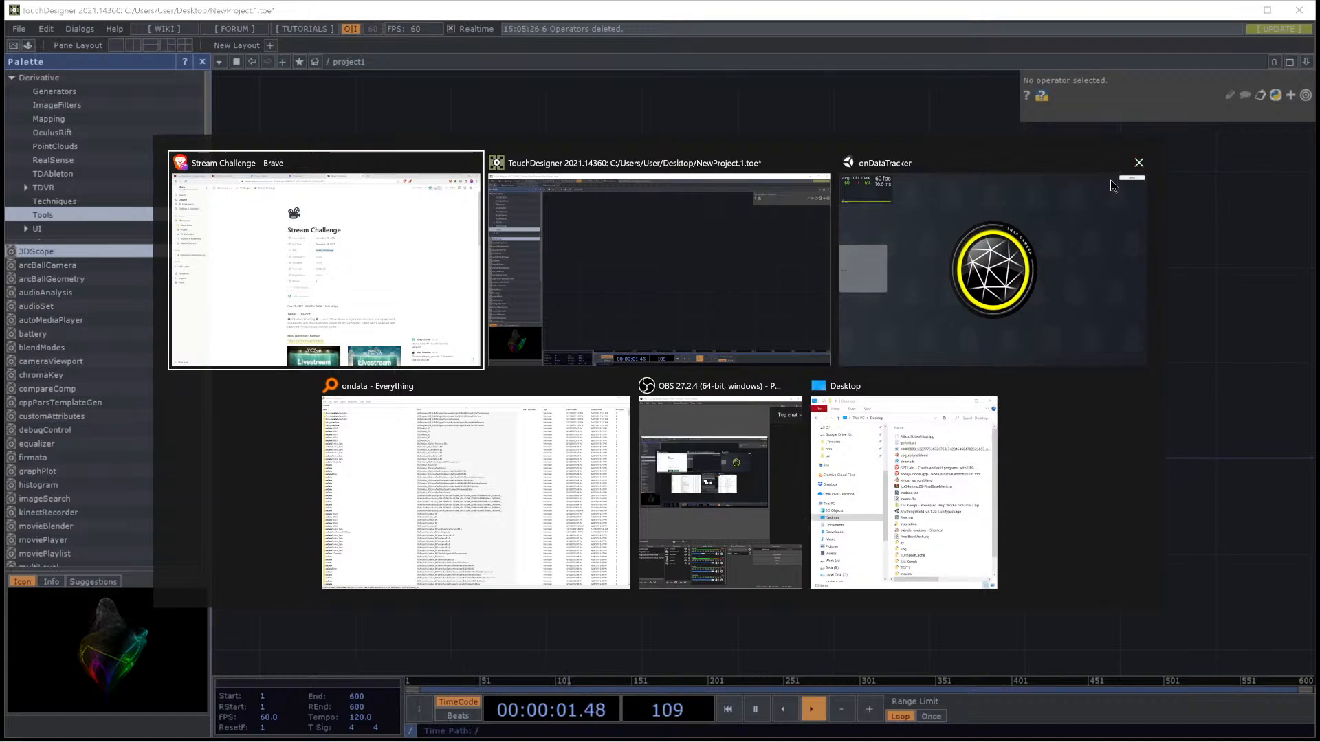
click(1075, 220)
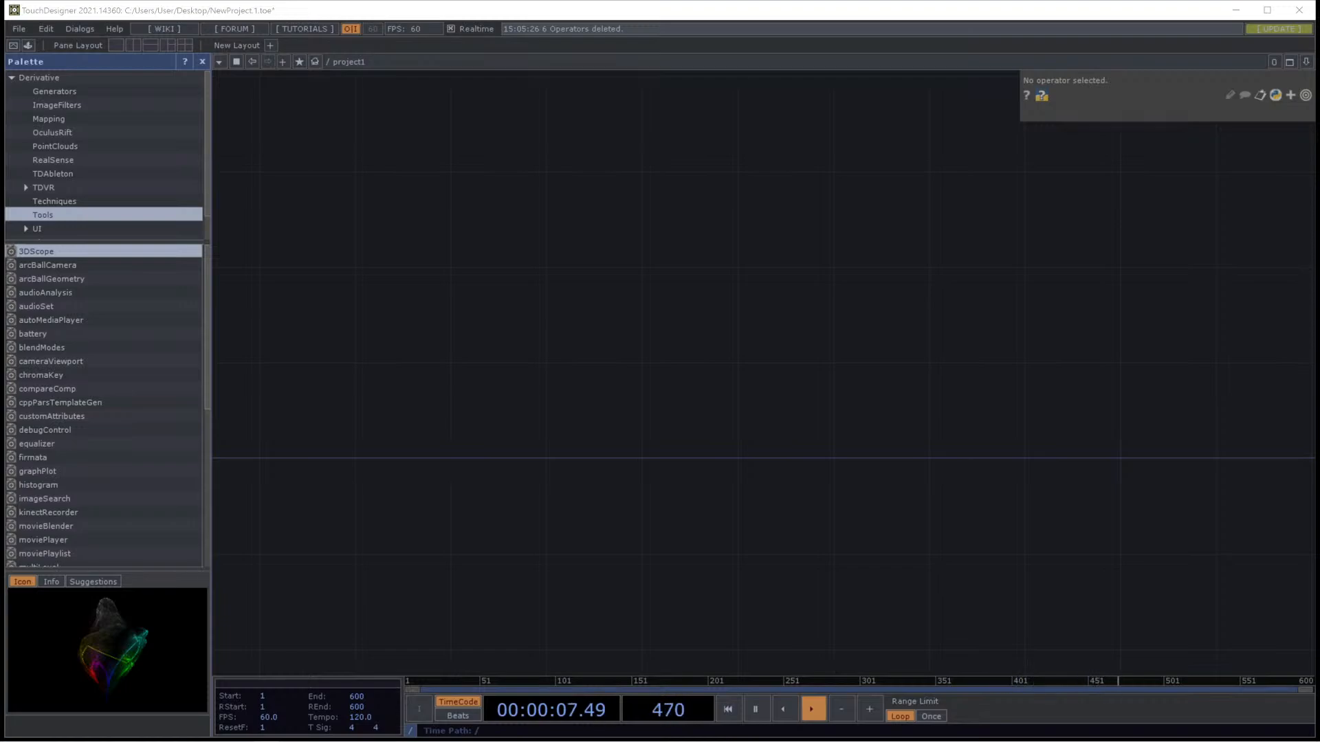
- Launch onDataTracker.exe again from the onData v0.6.5 folder and return to TouchDesigner
key(alt+Tab)
key(alt+Tab)
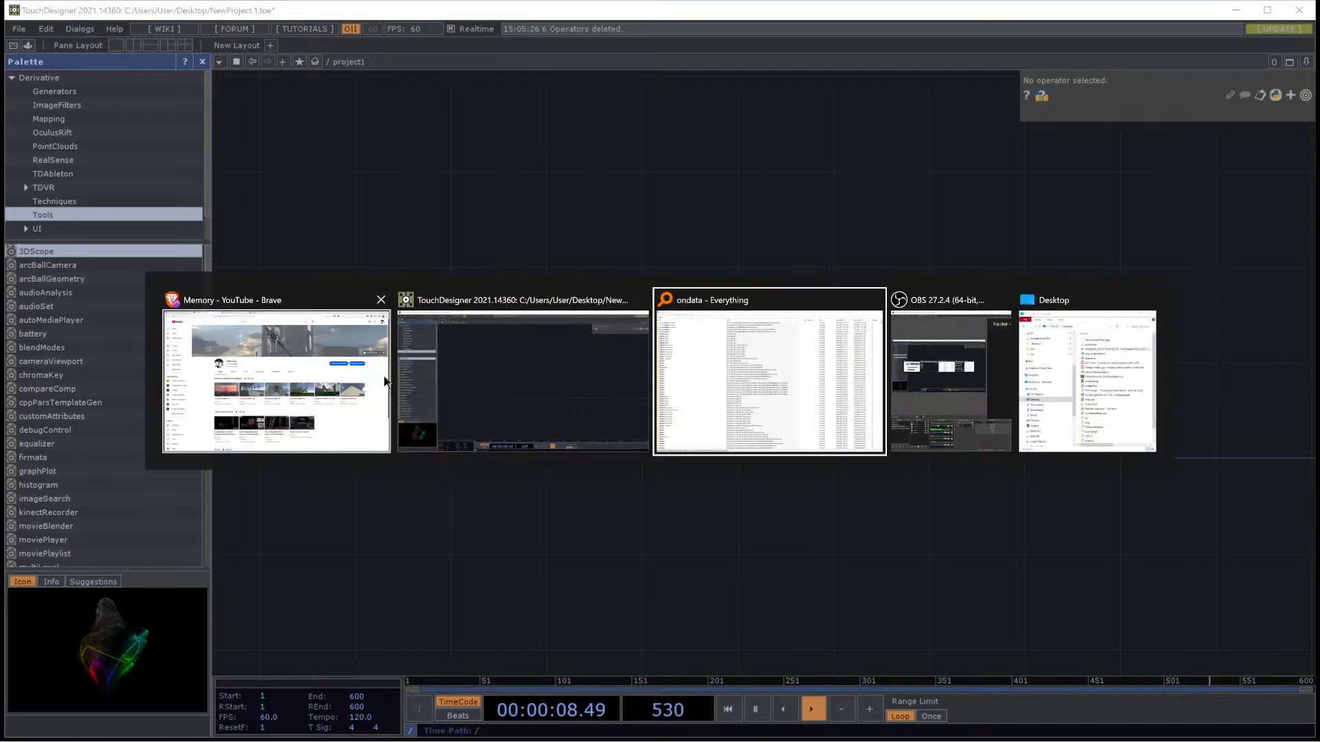
click(546, 394)
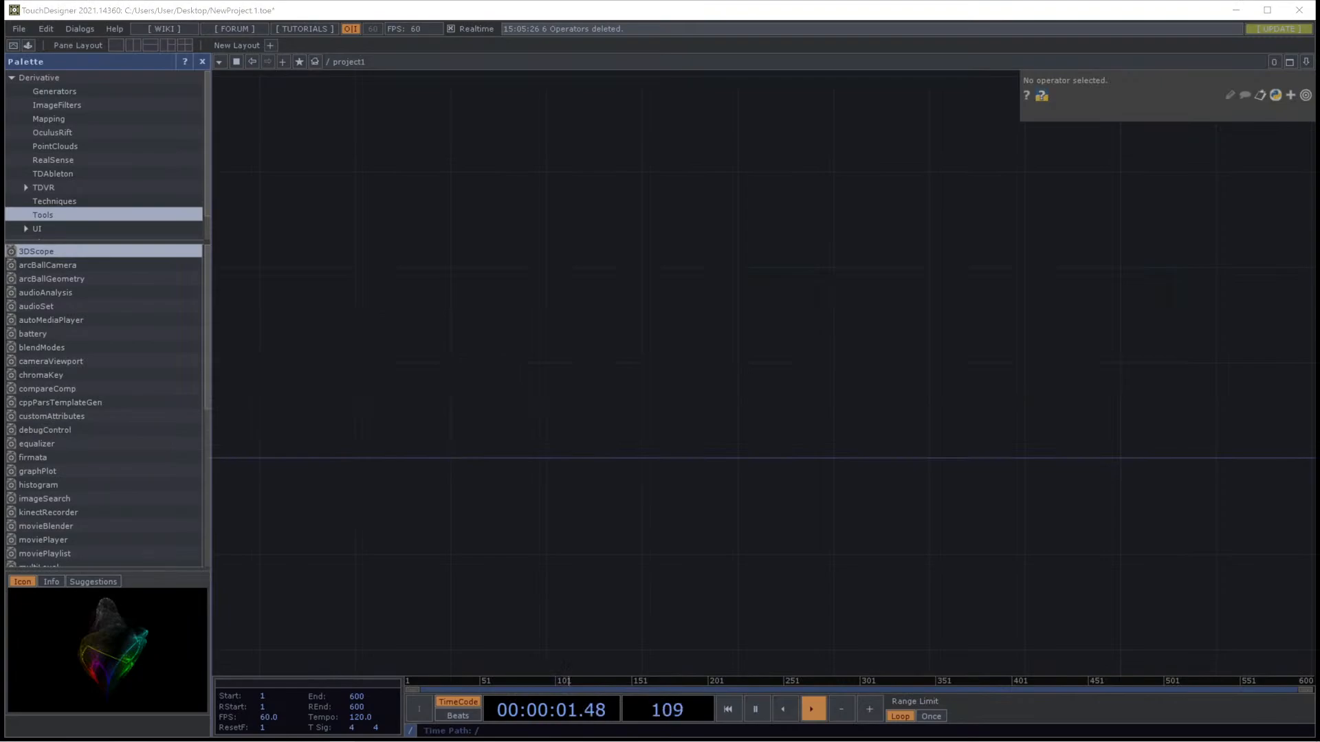
key(alt+Tab)
click(296, 212)
key(Tab)
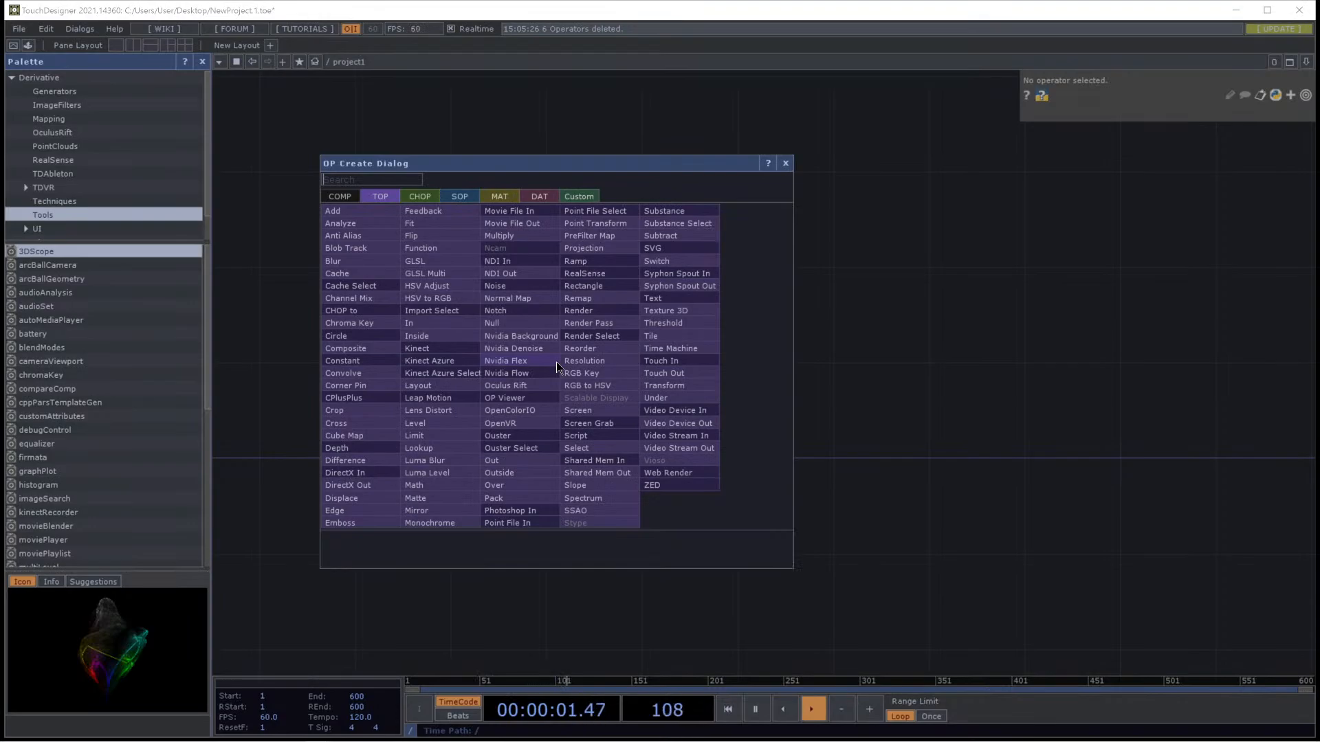
text(spout)
key(Return)
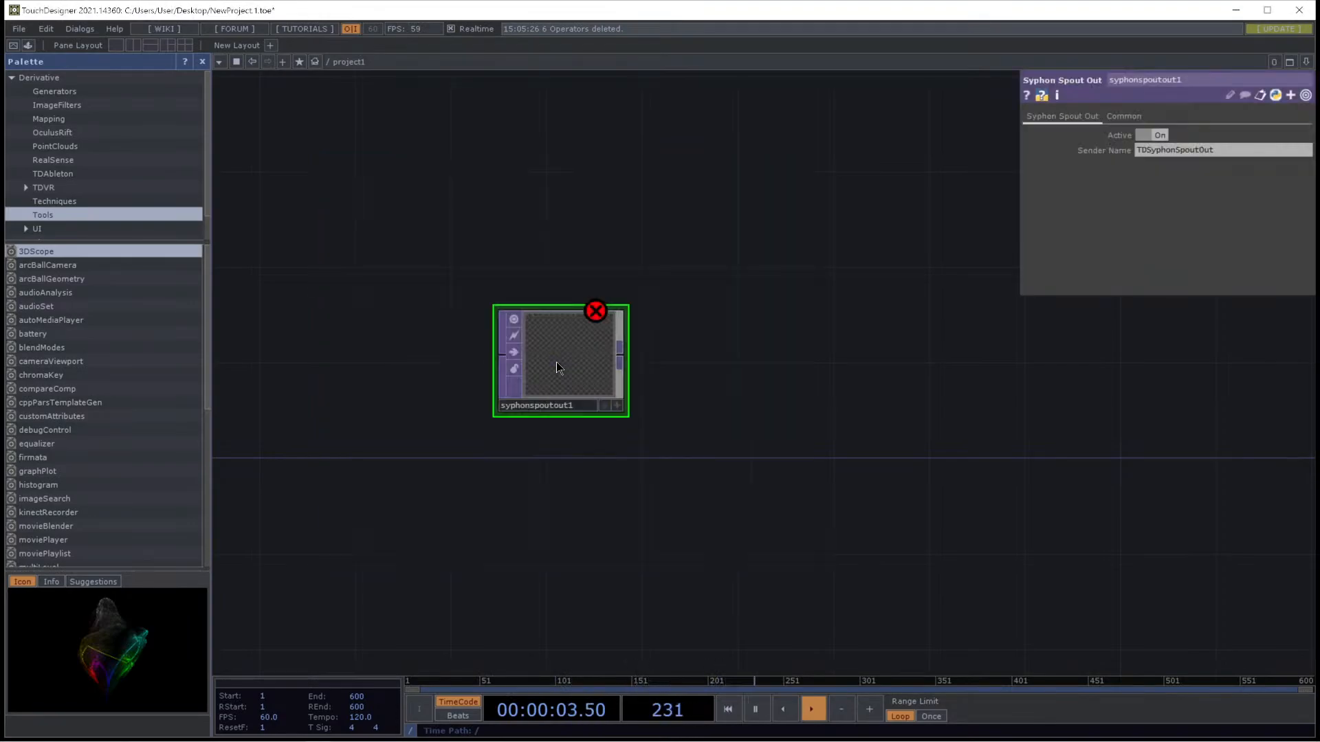
key(Delete)
- Add a Syphon Spout In operator to the network and set its sender name to Main Camera
key(Tab)
text(spout)
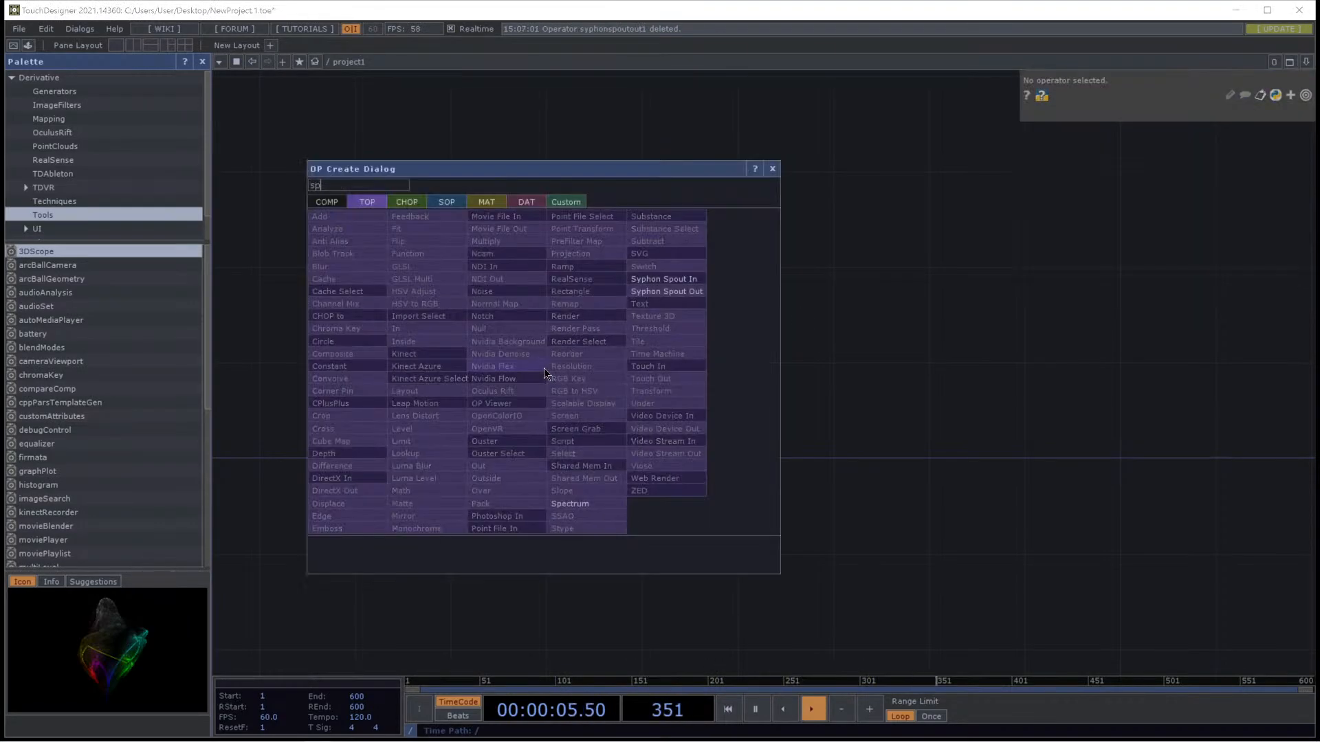
click(663, 279)
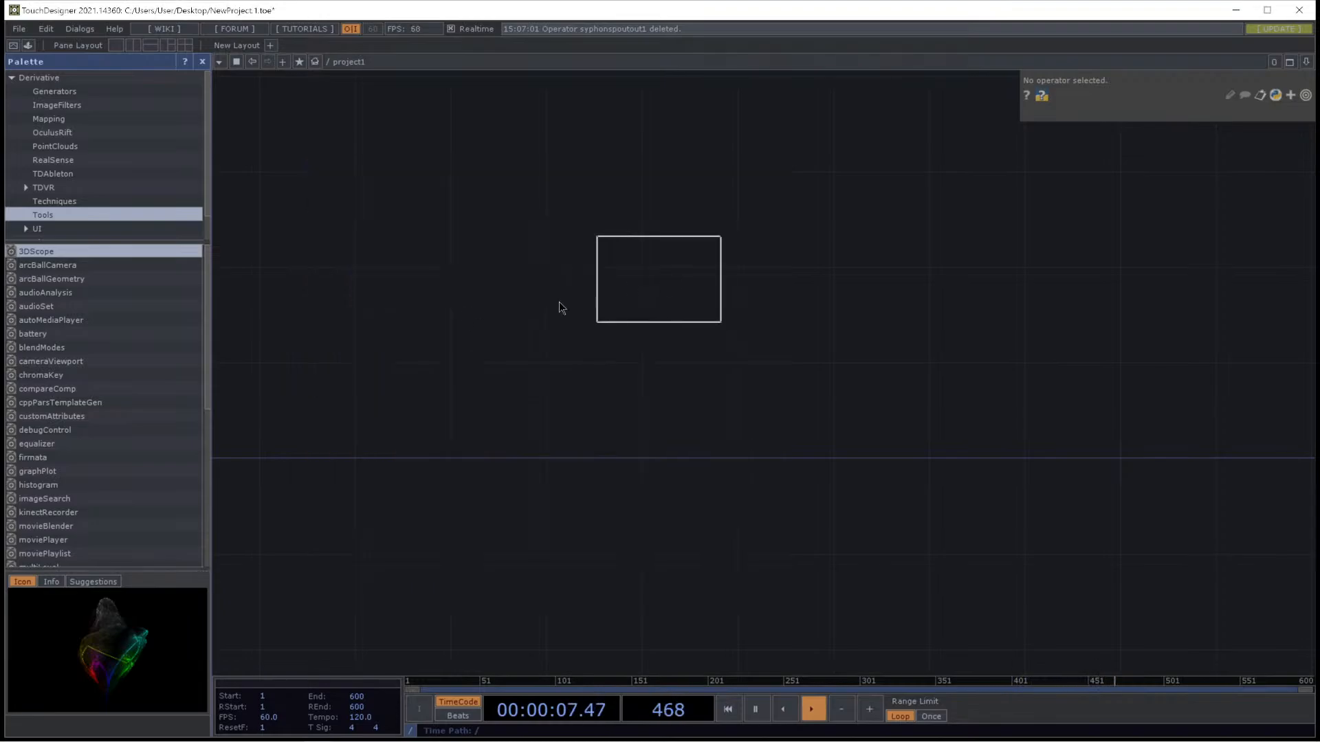
click(406, 341)
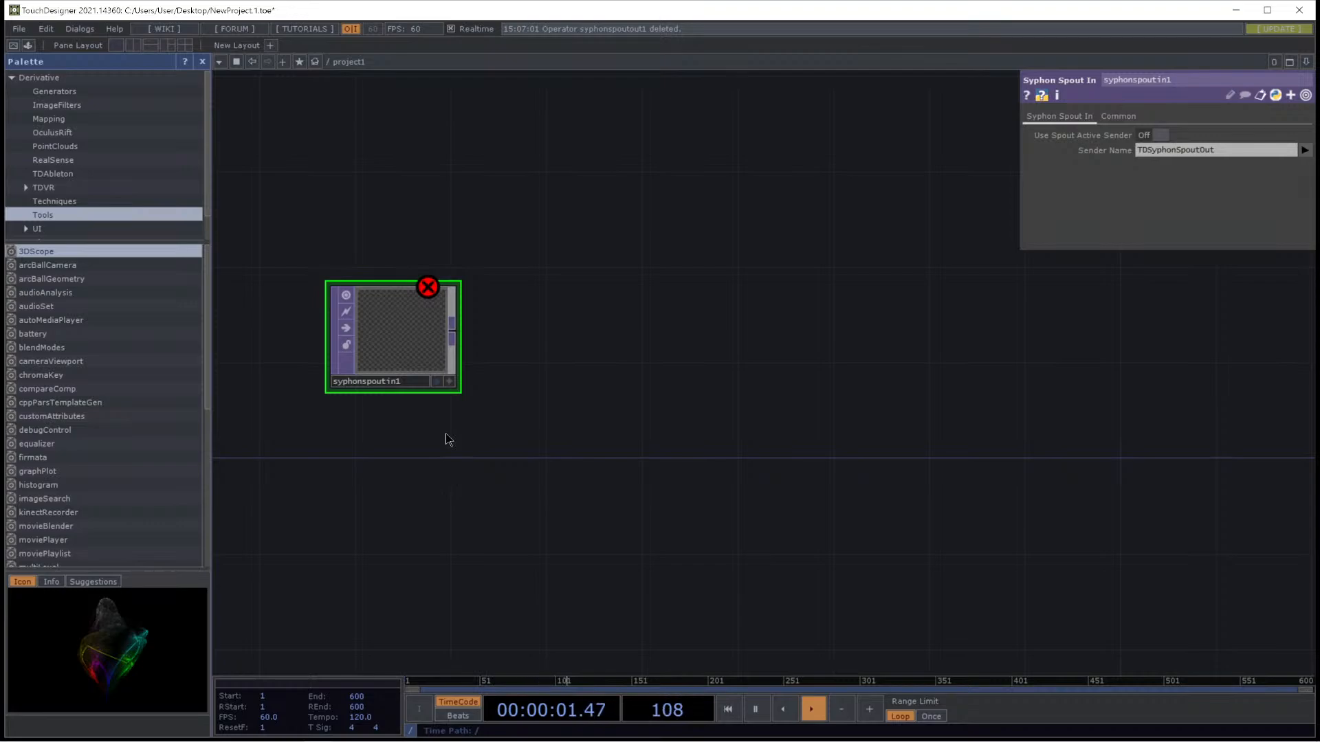
click(1306, 150)
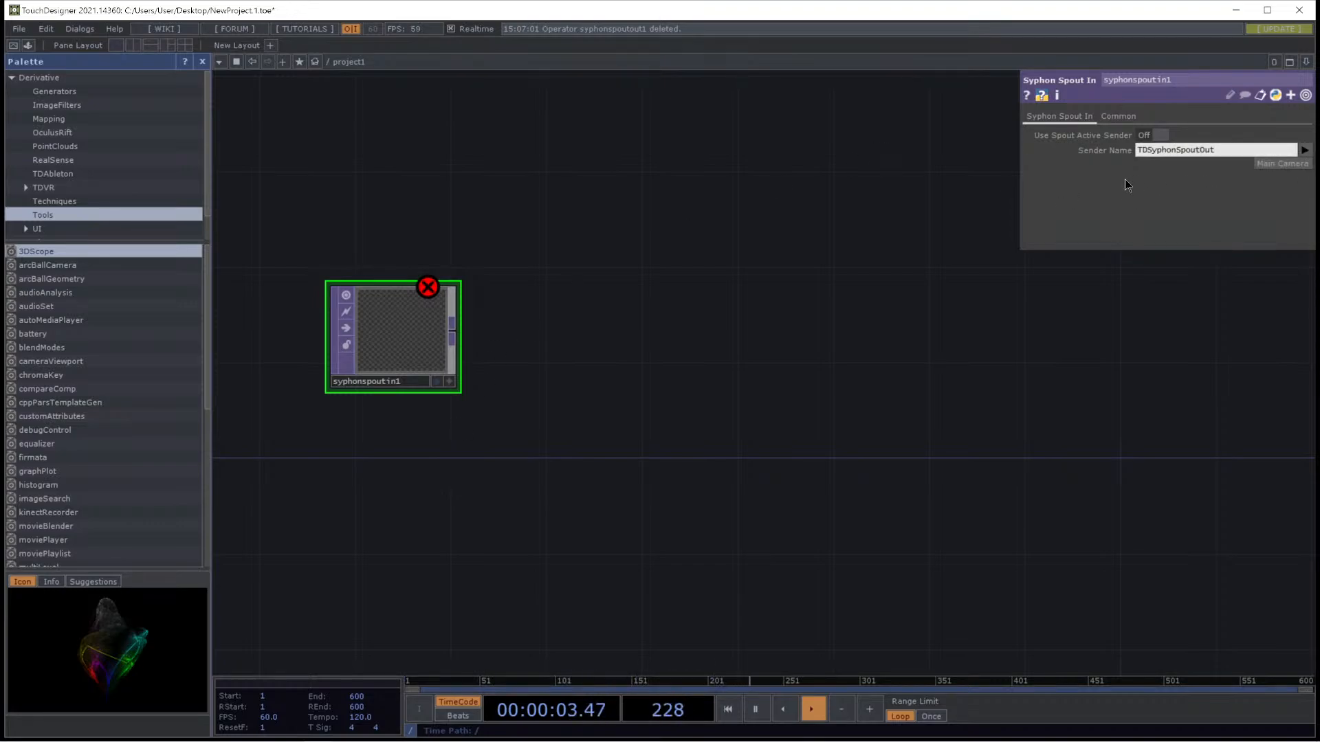
click(1290, 162)
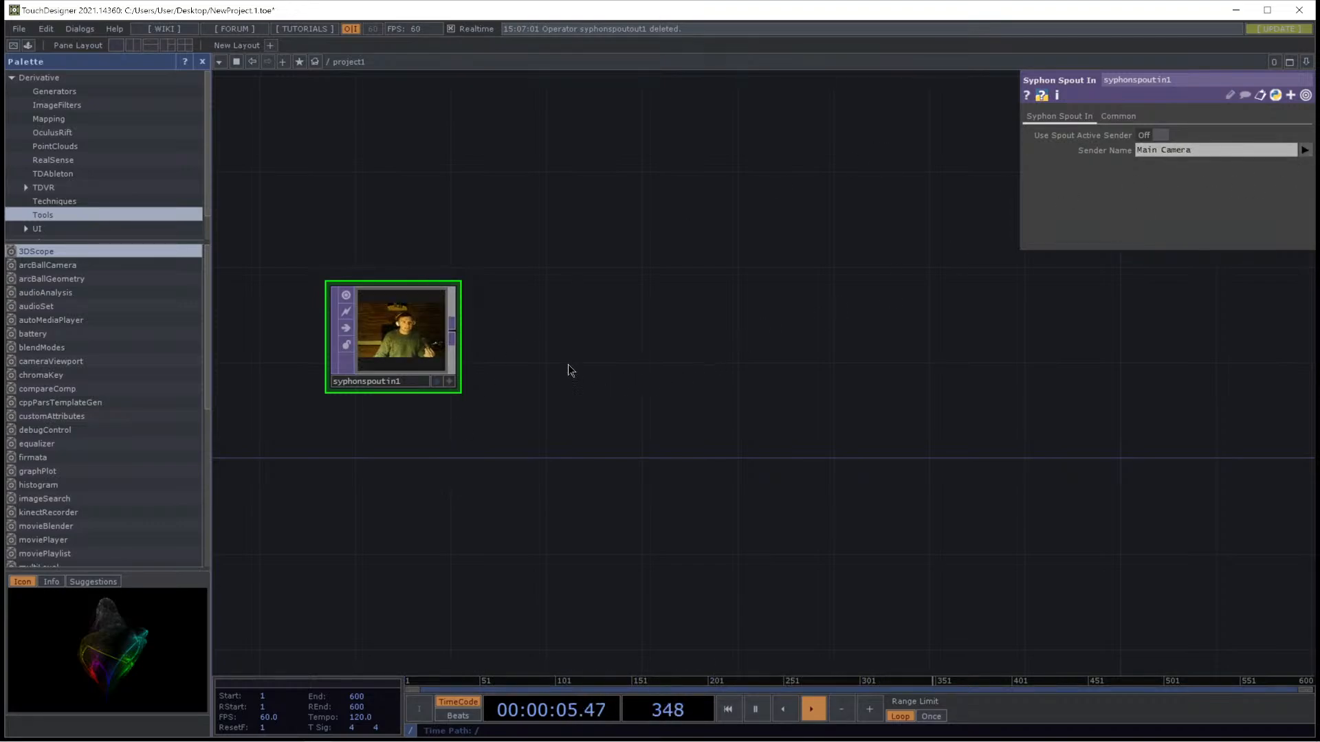
- Add an NDI Out operator beside the Syphon Spout In operator, fed by that operator's output
click(457, 328)
click(534, 329)
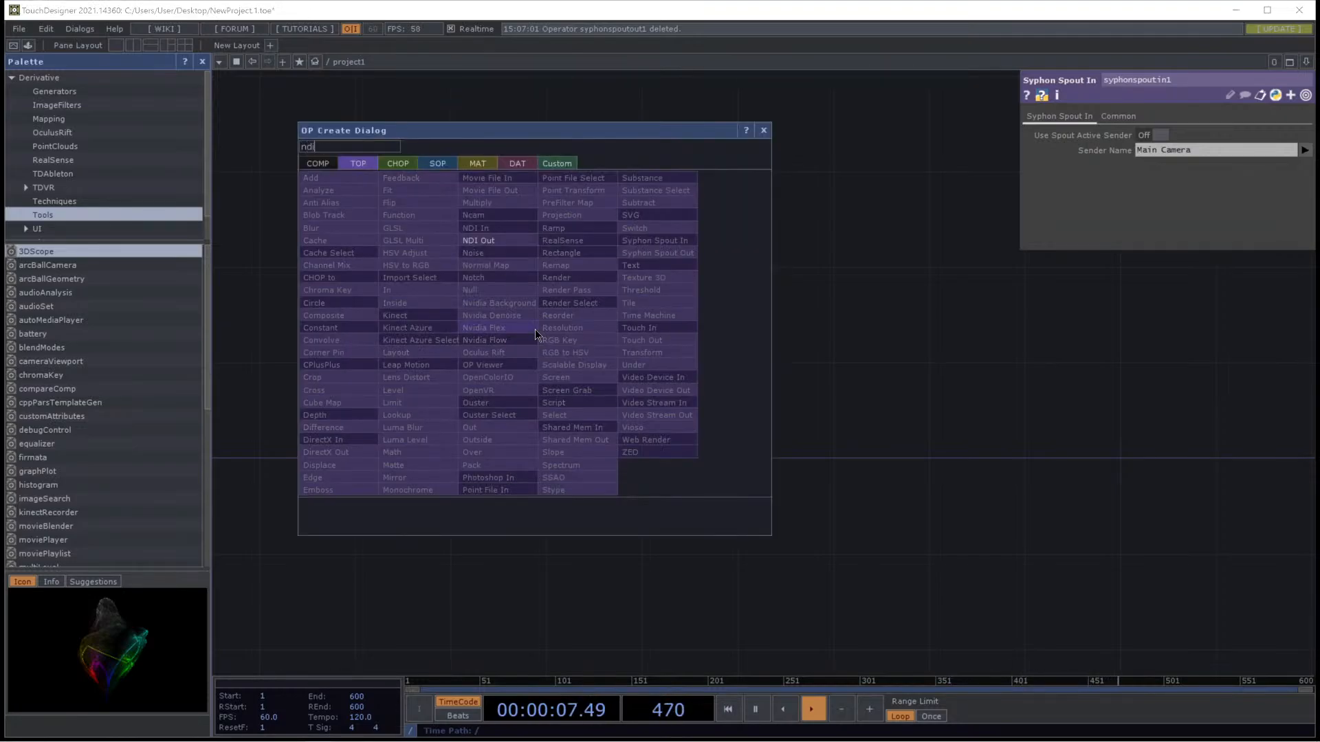
click(507, 254)
click(528, 338)
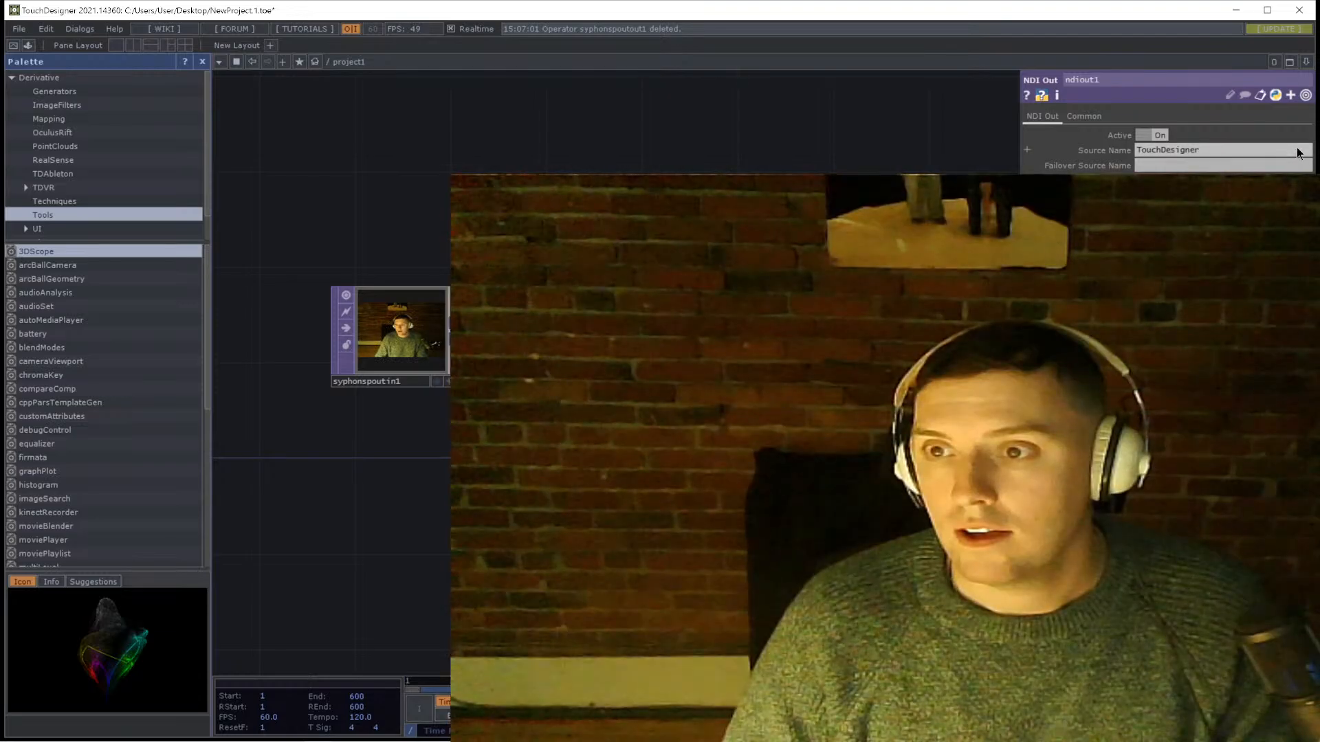
click(392, 330)
key(alt+Tab)
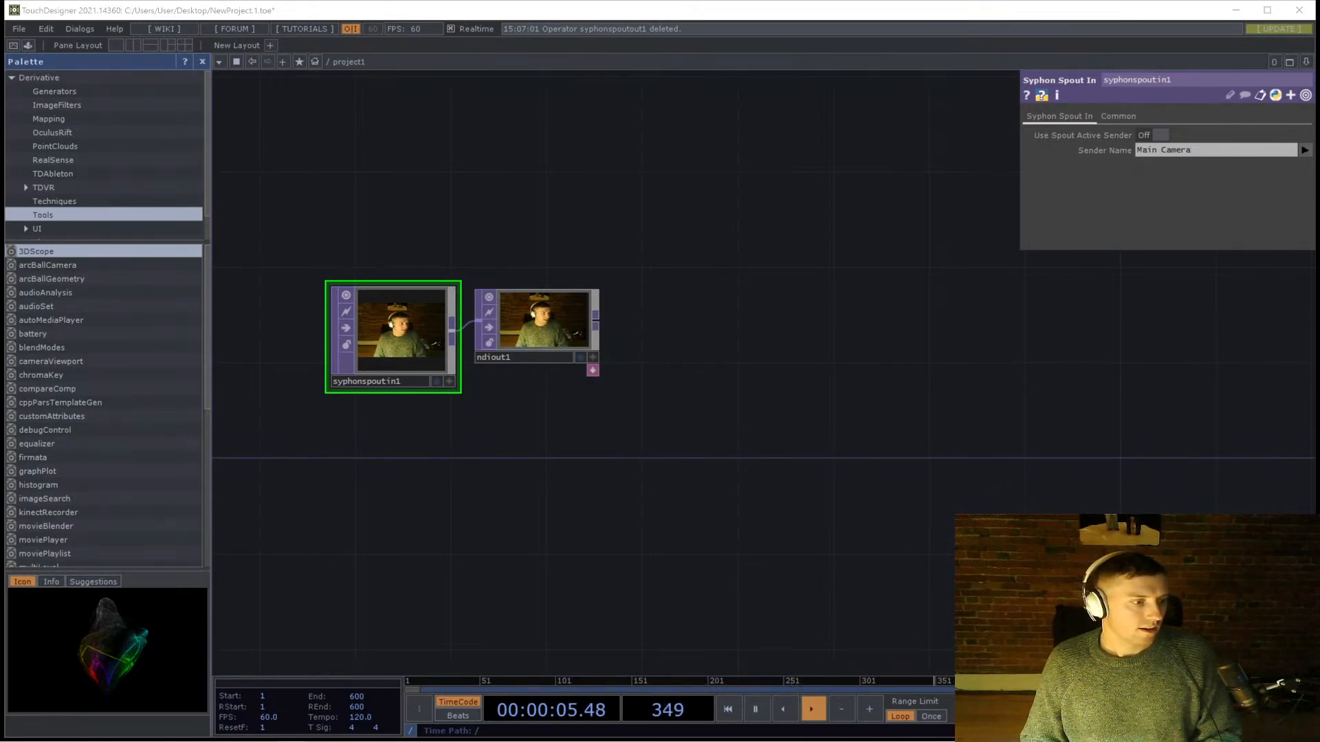
click(937, 450)
drag(655, 251, 616, 271)
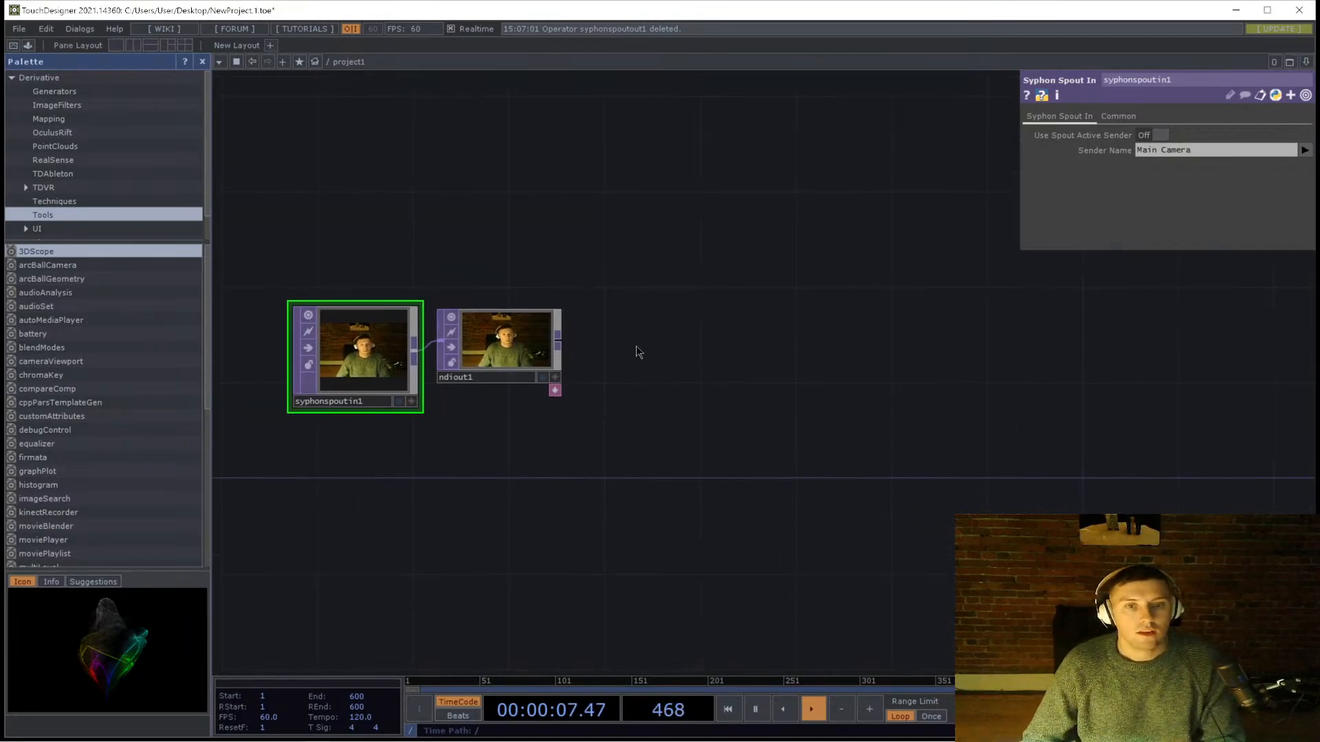
key(alt+Tab)
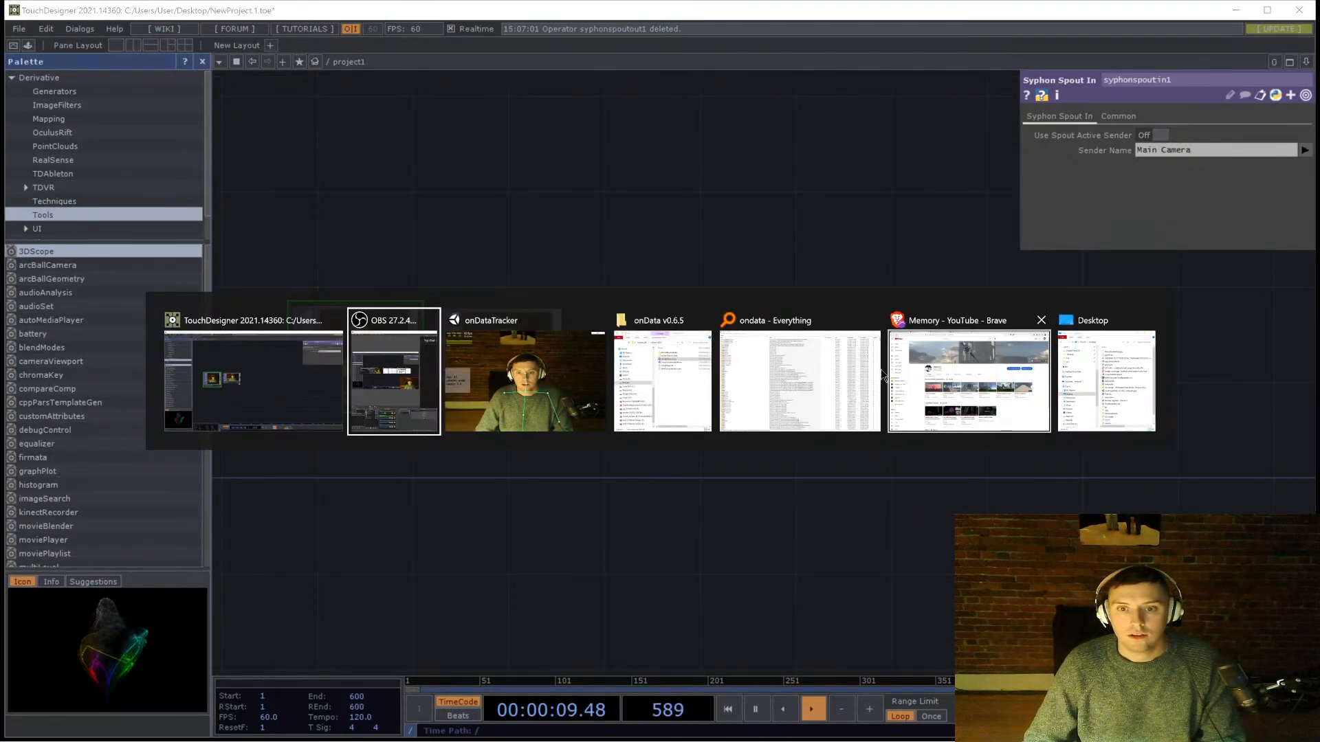
key(Escape)
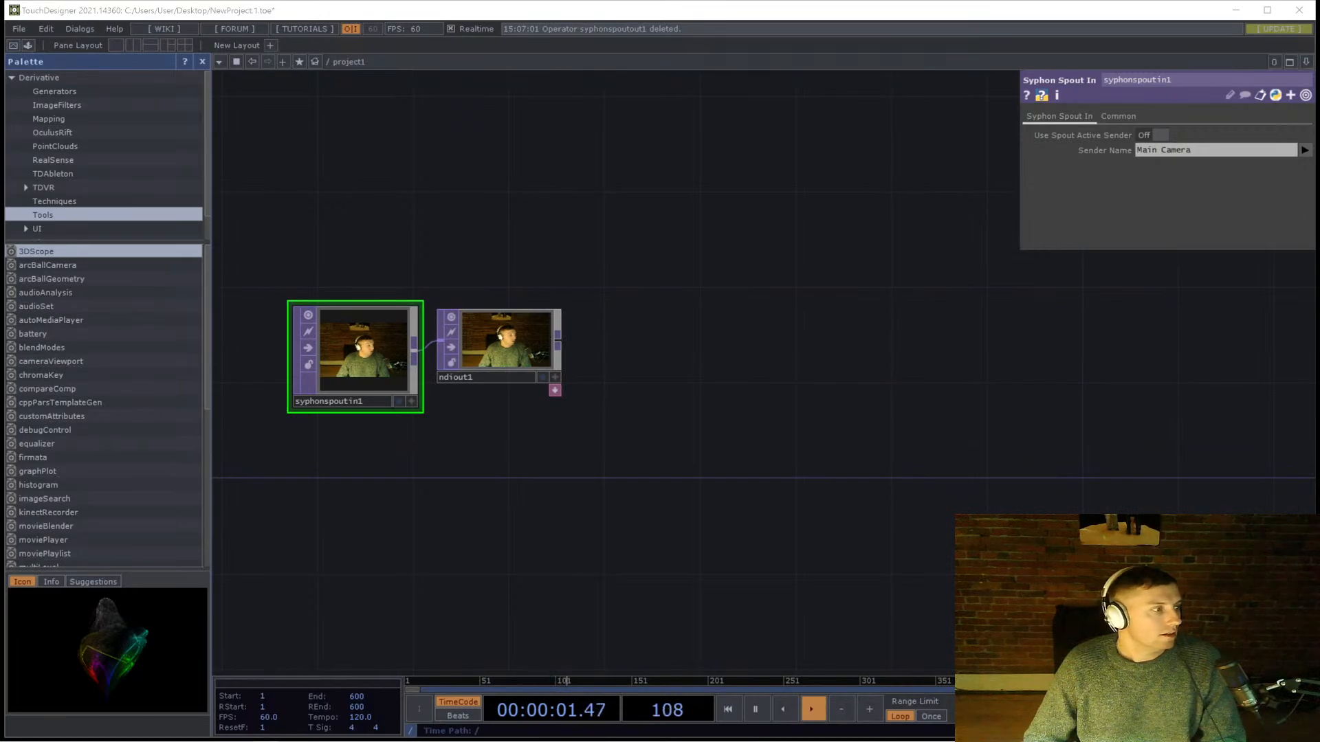
- Bring the Everstream Notion page in the Brave browser onto this screen and maximize its window
key(alt+Tab)
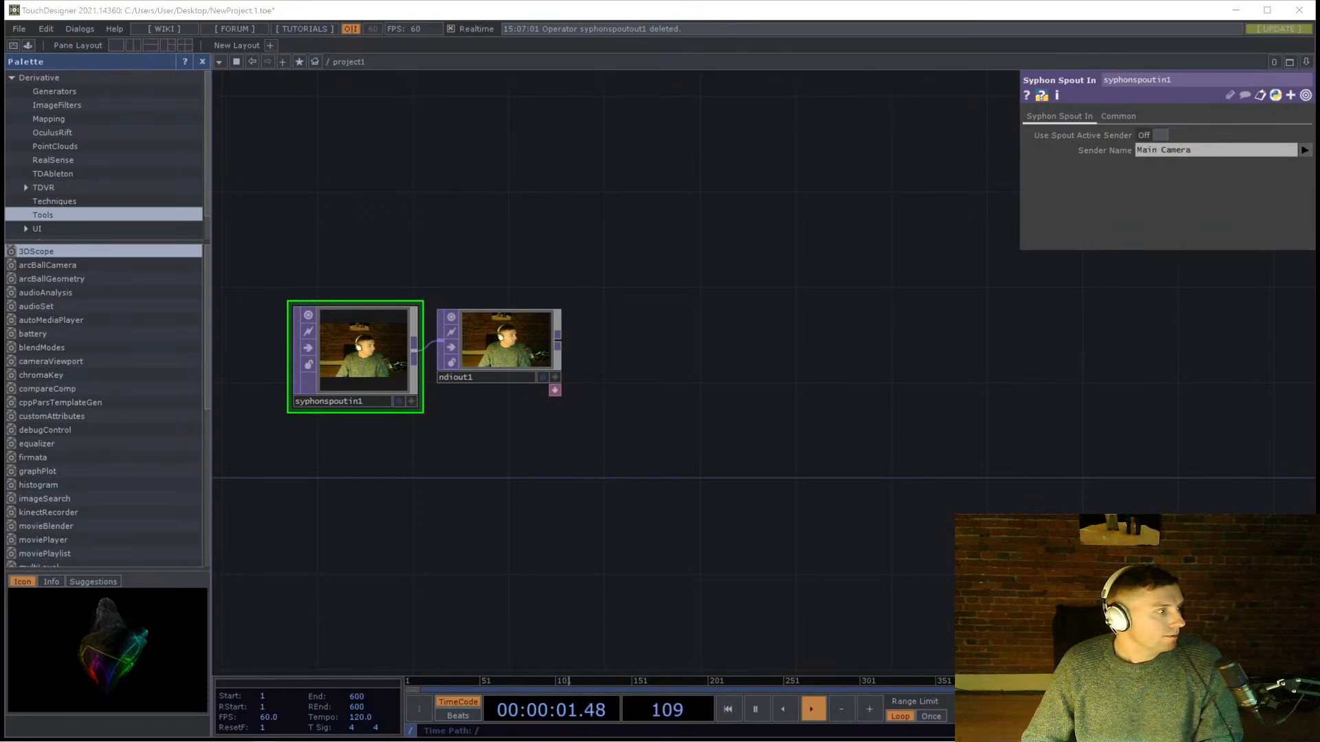
drag(1319, 207, 583, 63)
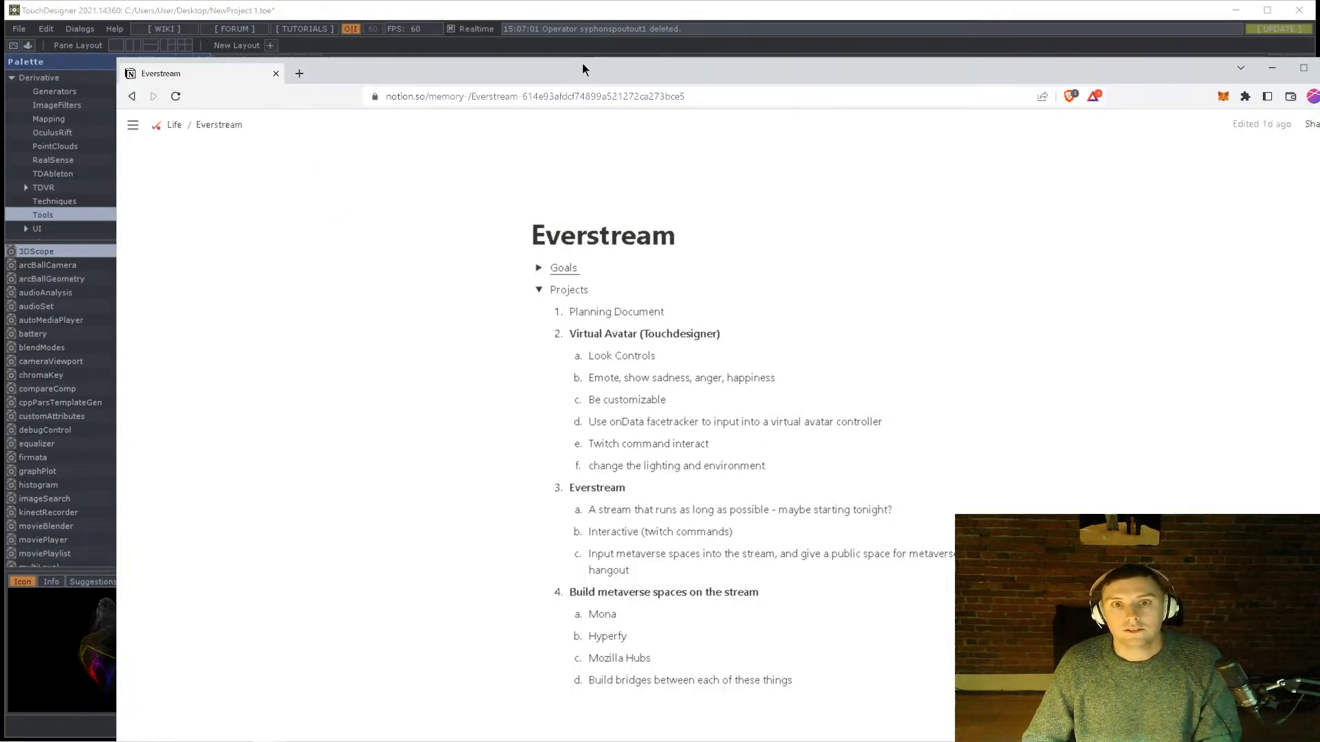
drag(116, 58, 701, 392)
drag(981, 397, 547, 114)
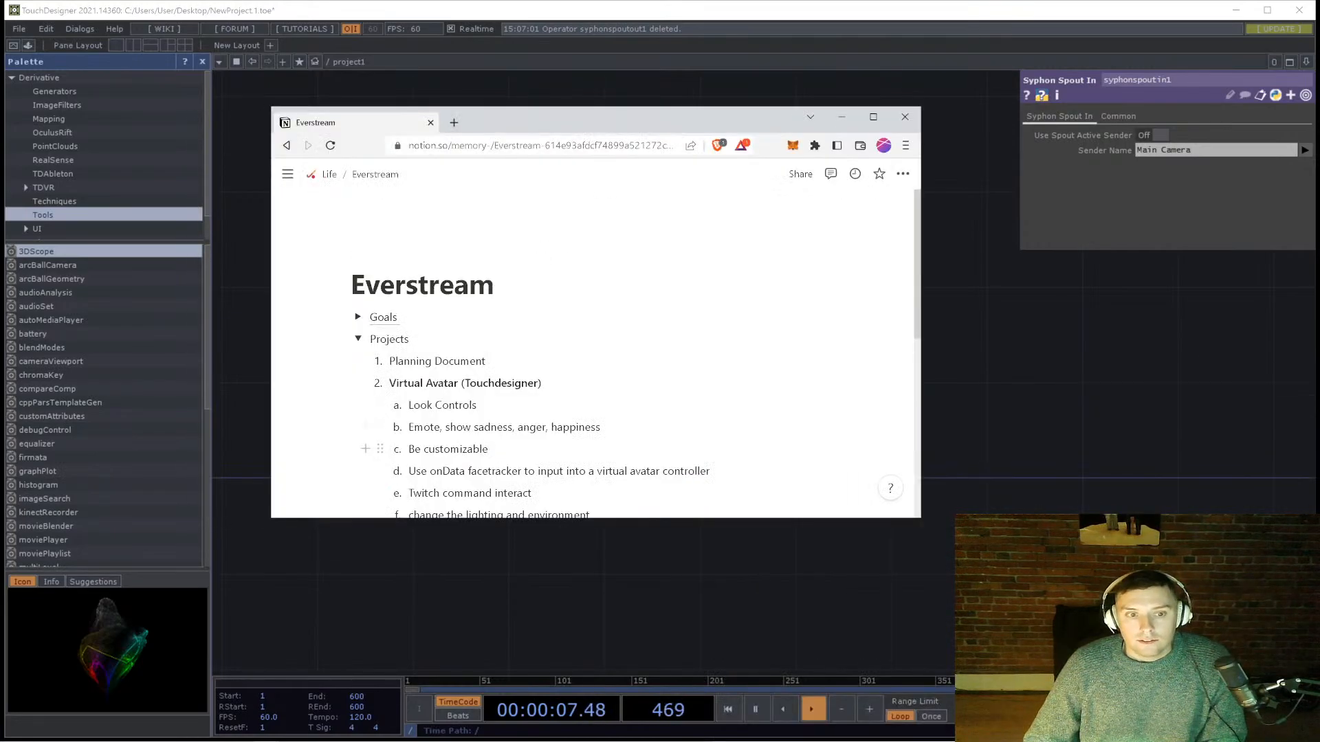
scroll(481, 450, down, 2)
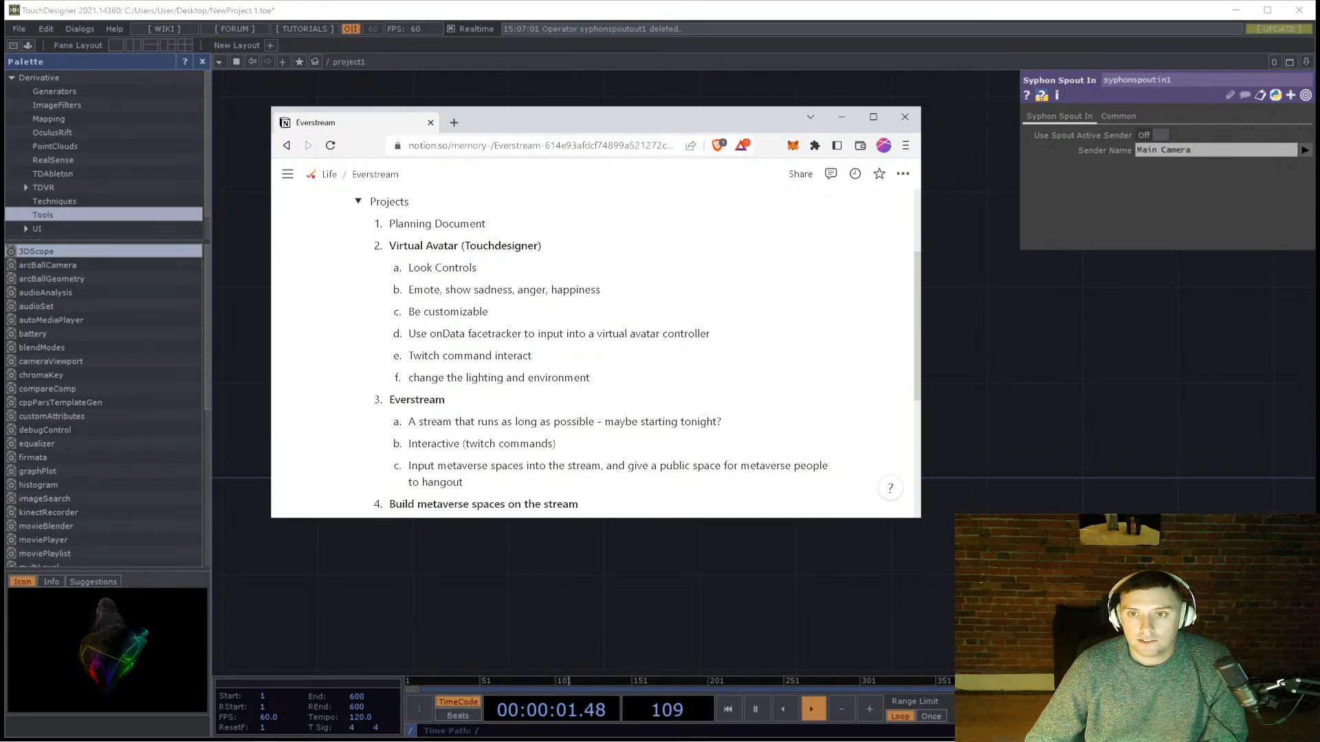
click(873, 117)
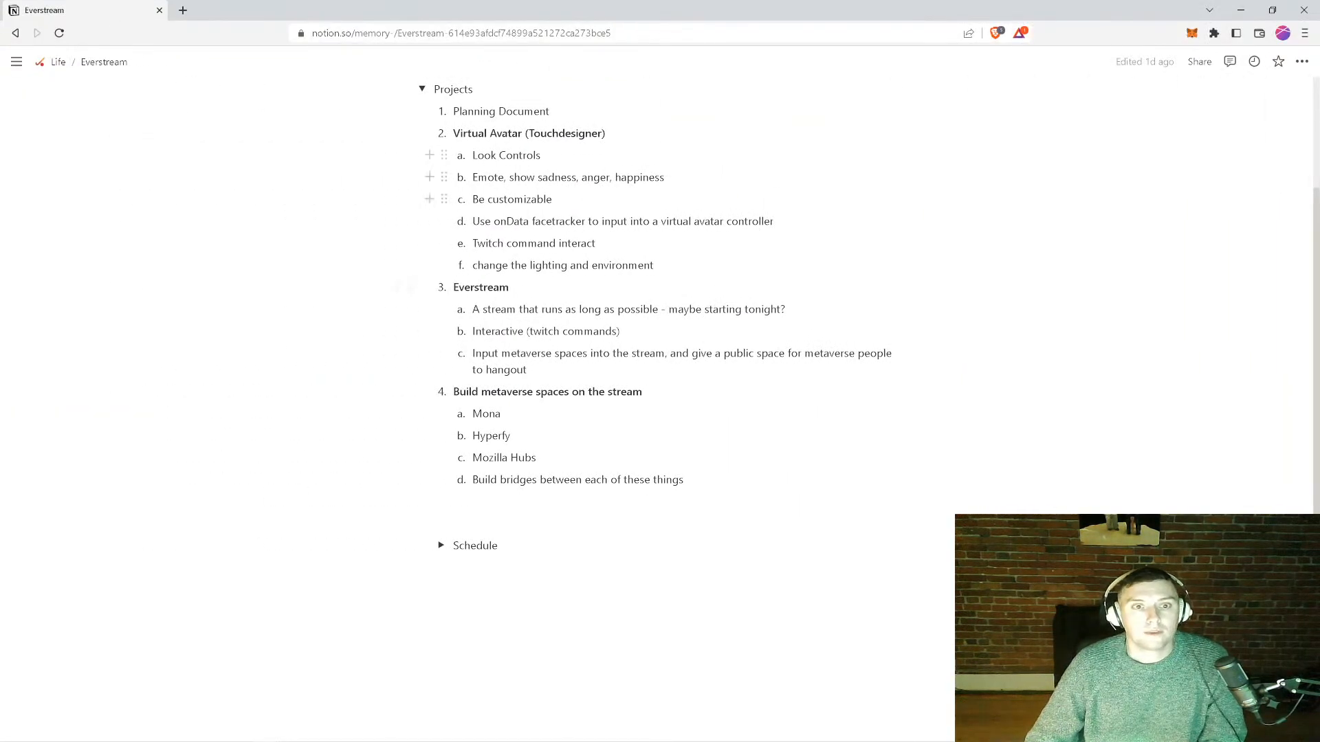
- Add a Music / sound item to the Projects list directly after Planning Document
scroll(550, 156, up, 1)
click(551, 180)
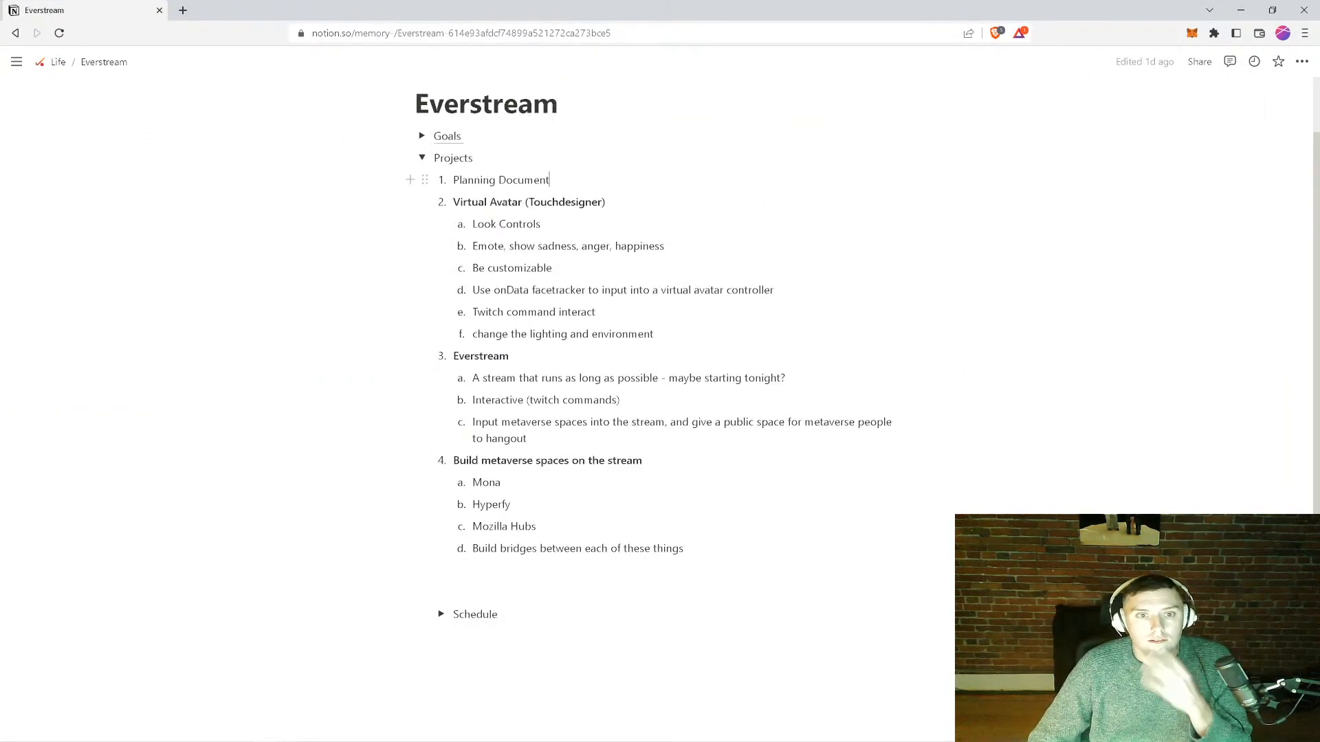
key(Return)
text(Mu)
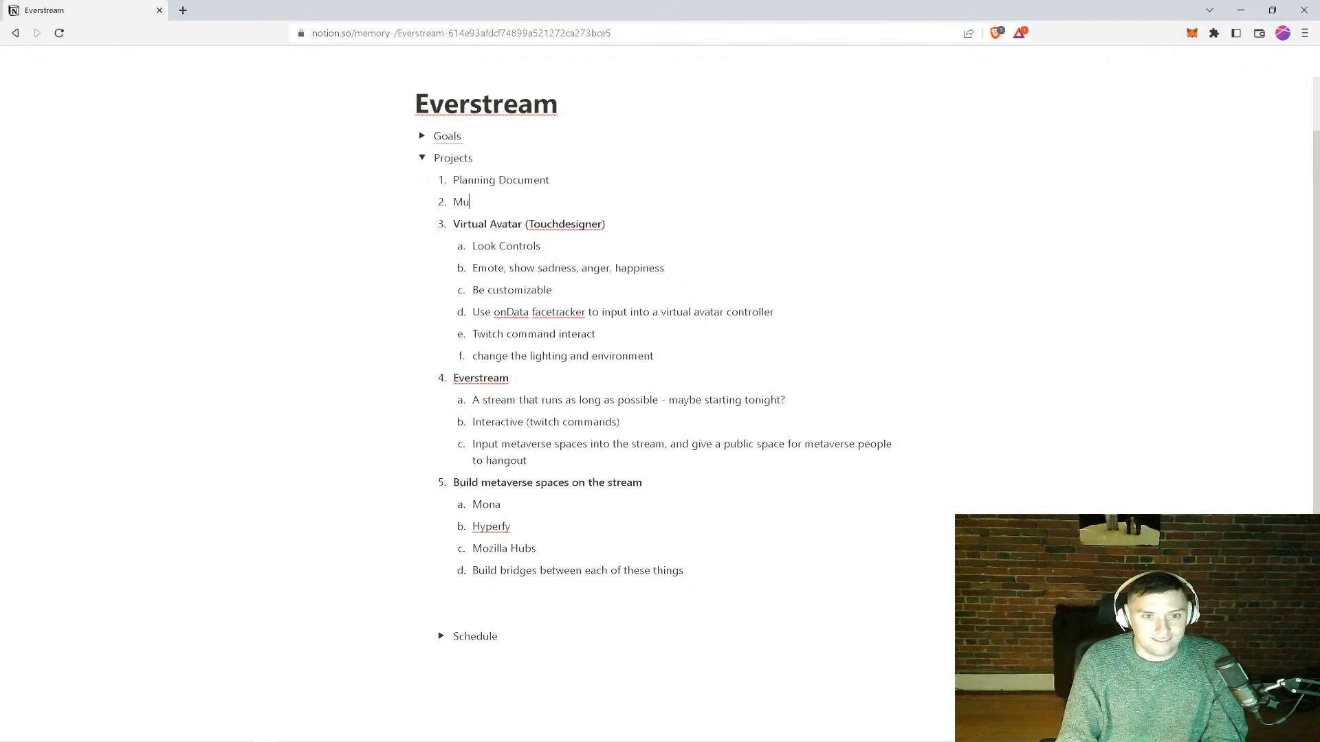
text(sic / sound)
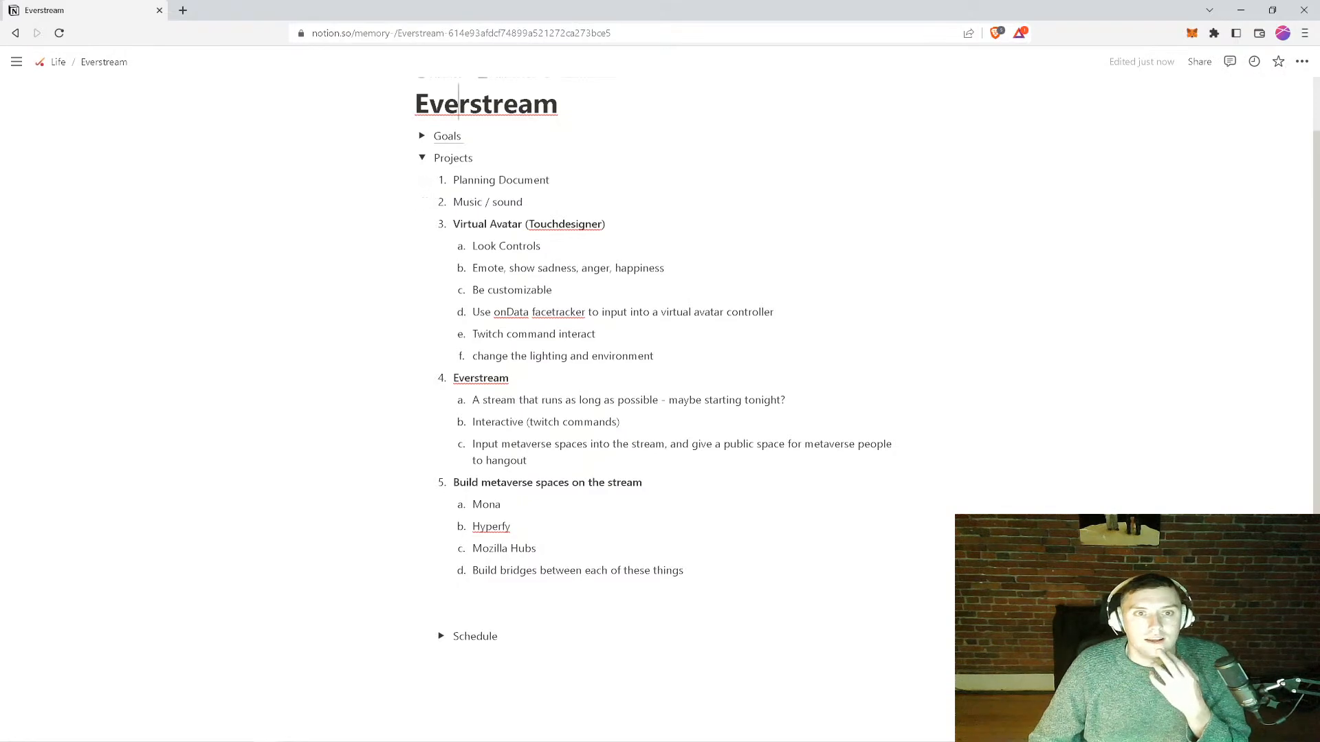
scroll(454, 378, up, 1)
scroll(453, 378, down, 1)
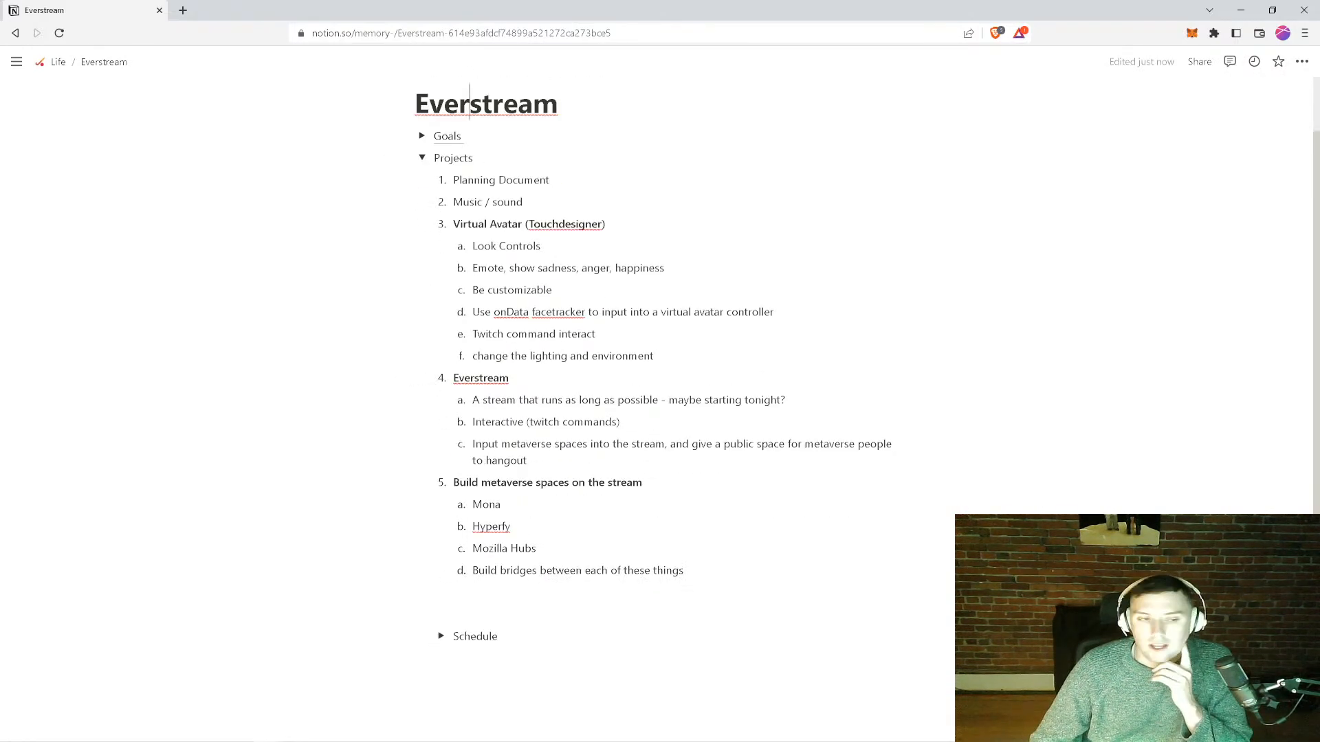
key(alt+Tab)
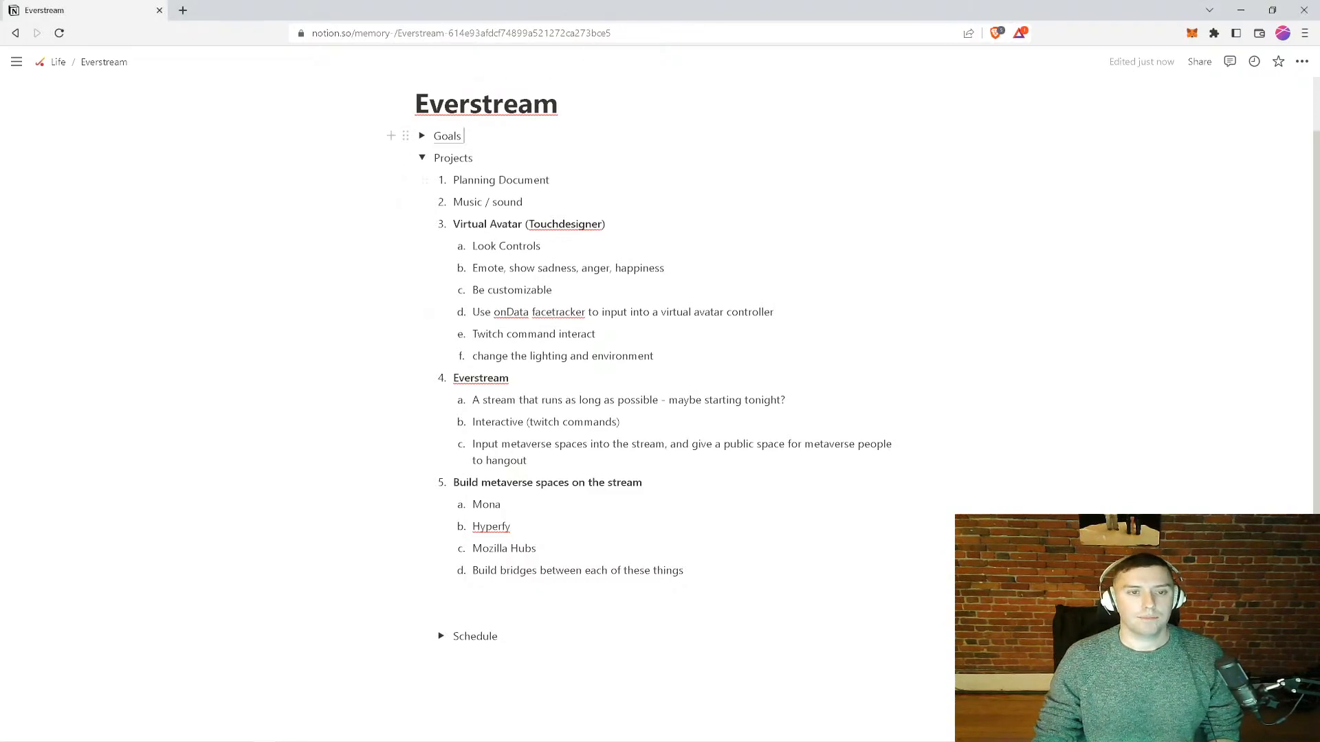
- Expand the Goals toggle, fill its empty last bullet with "Manifest global change", and collapse the toggle again
click(422, 136)
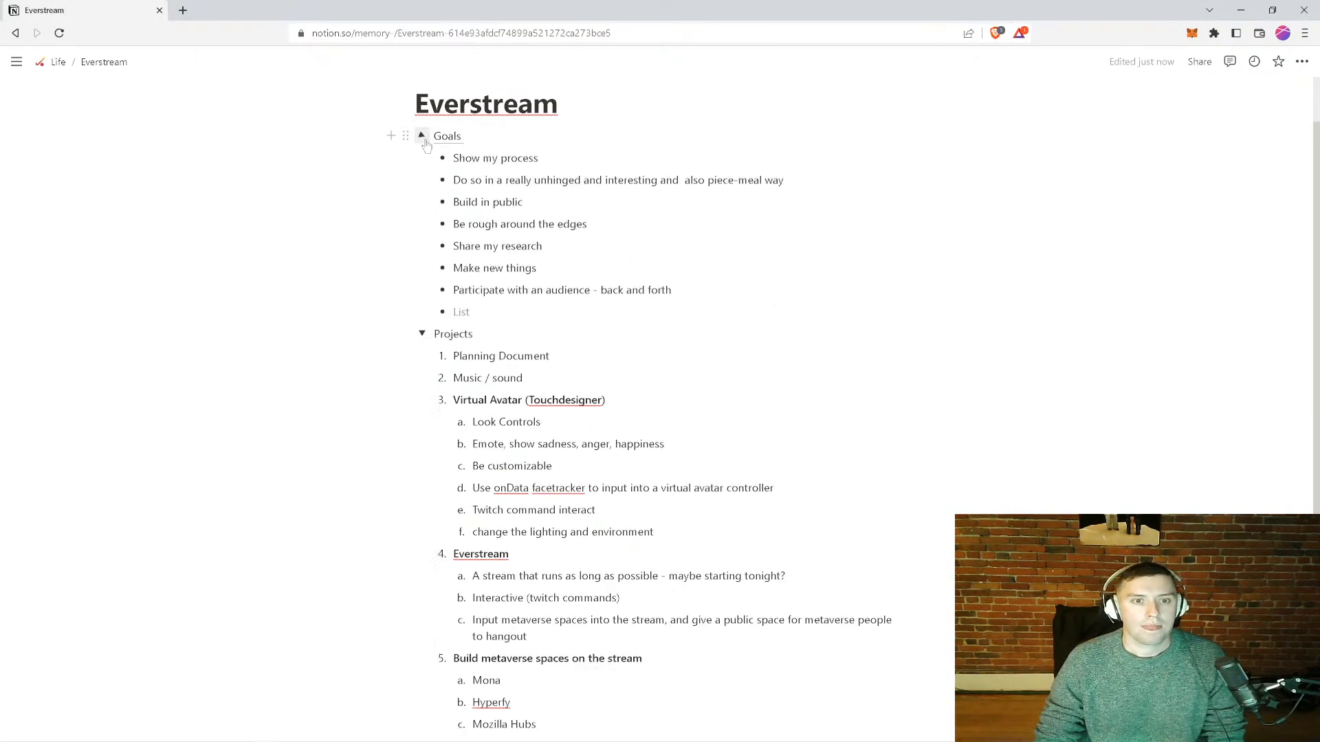
click(454, 312)
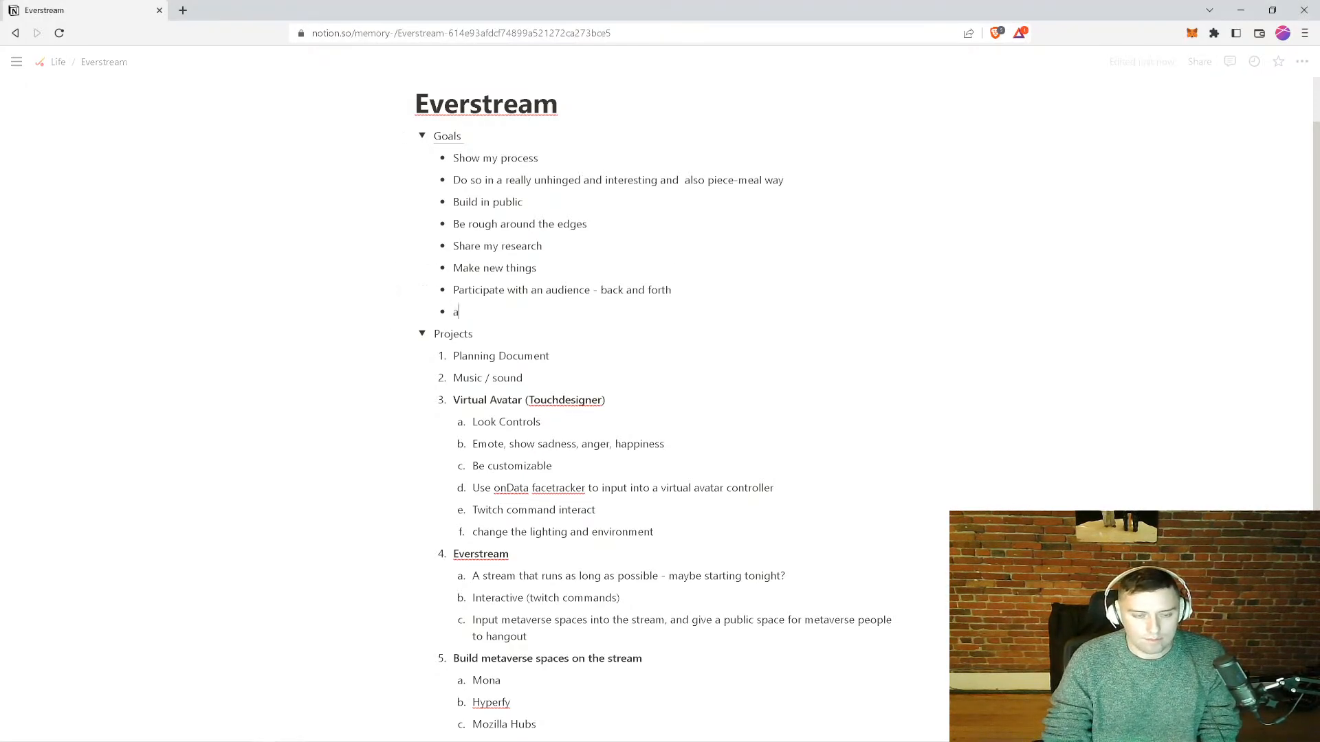
text(Manifest glo)
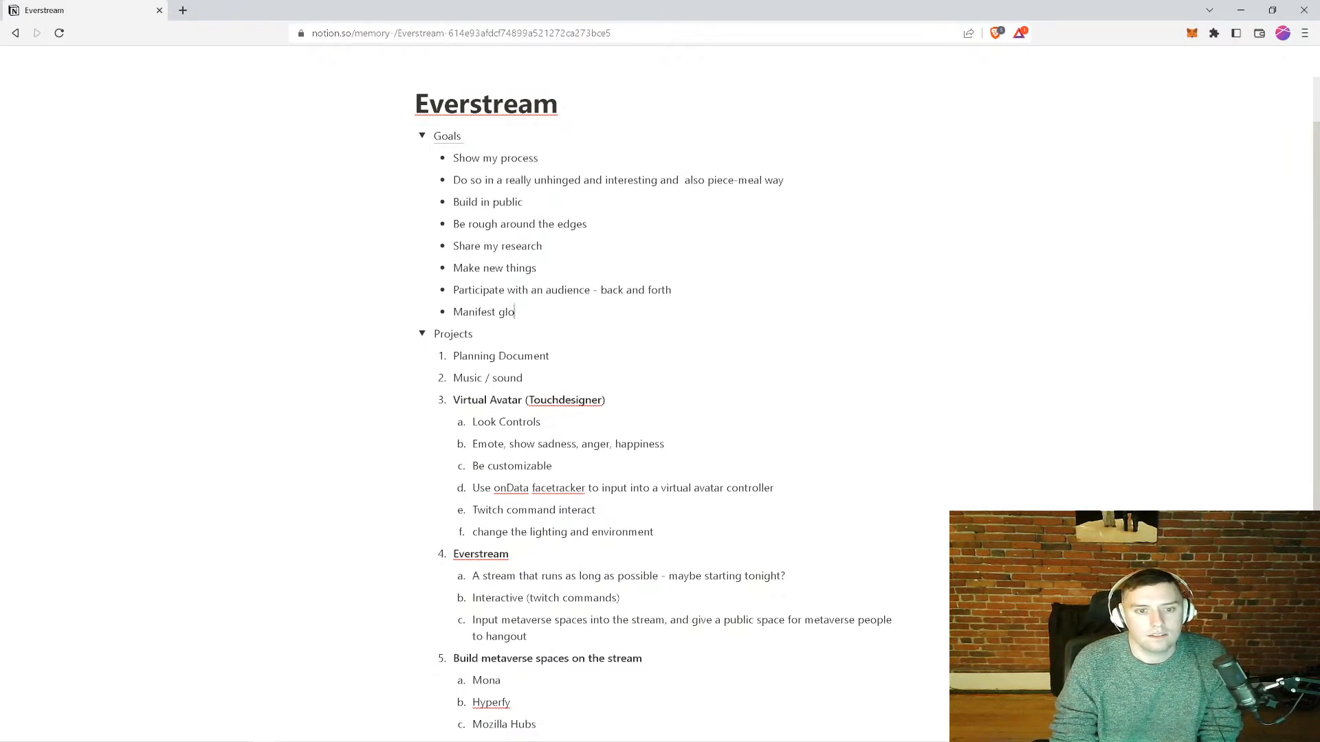
text(bal change)
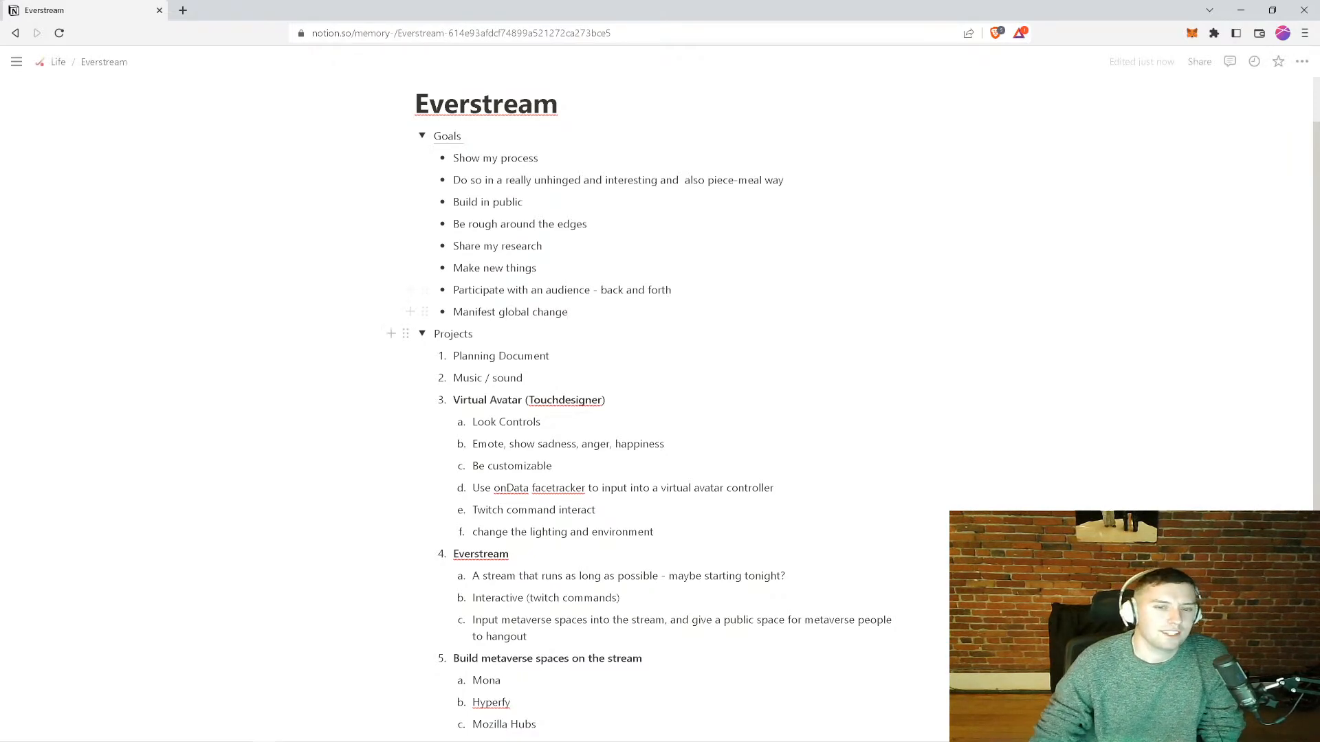
key(Escape)
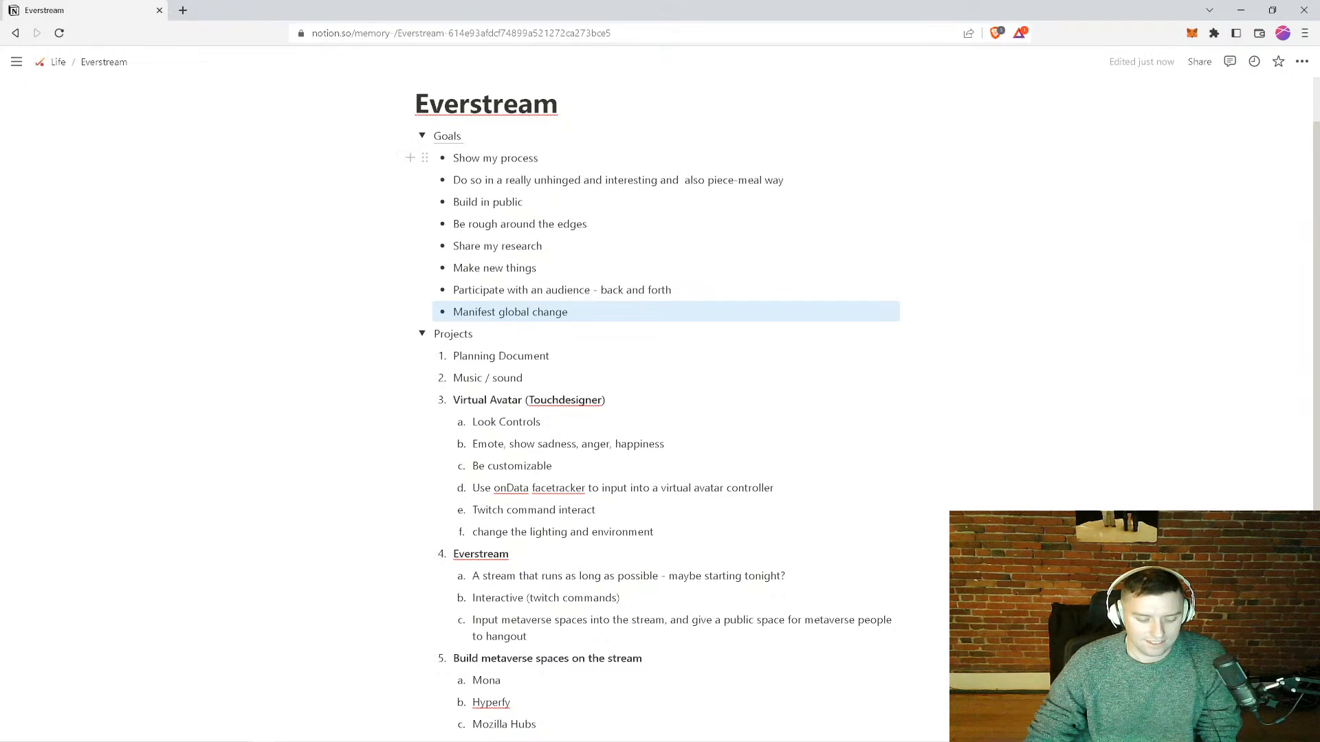
click(422, 137)
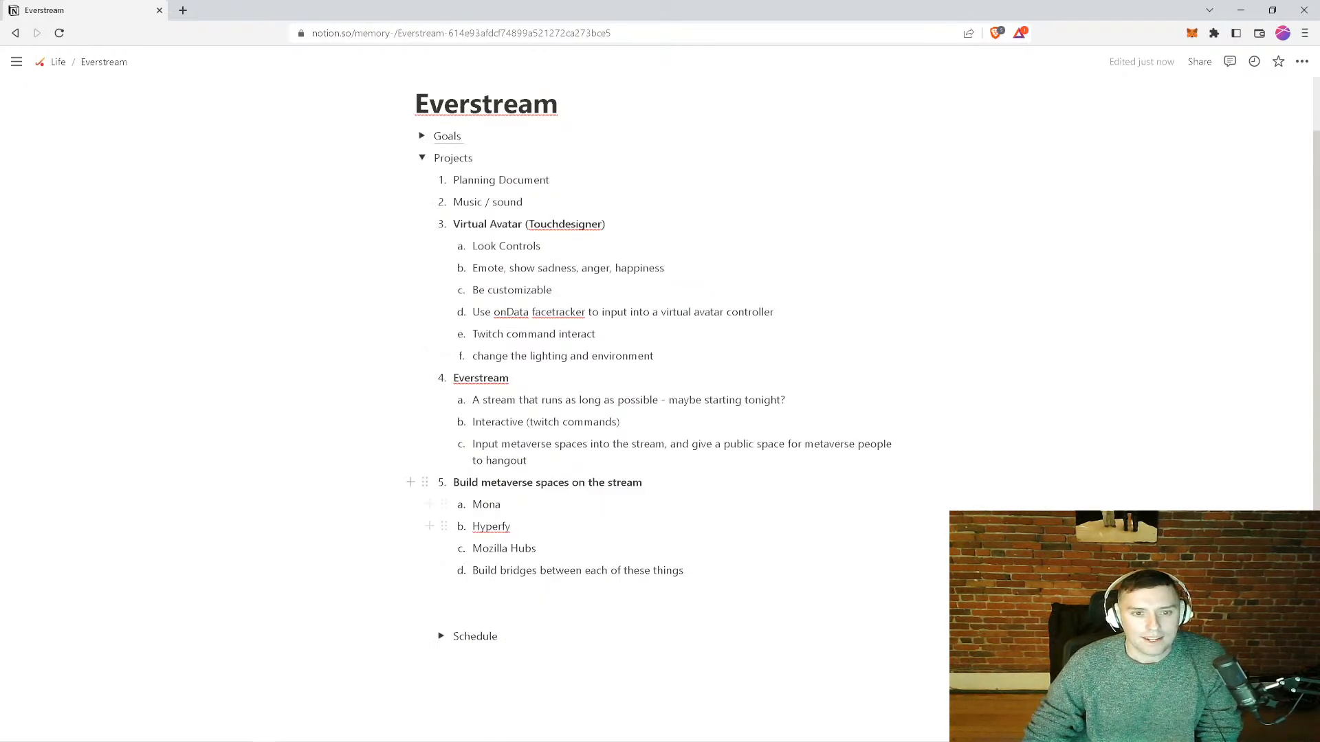
key(alt+Tab)
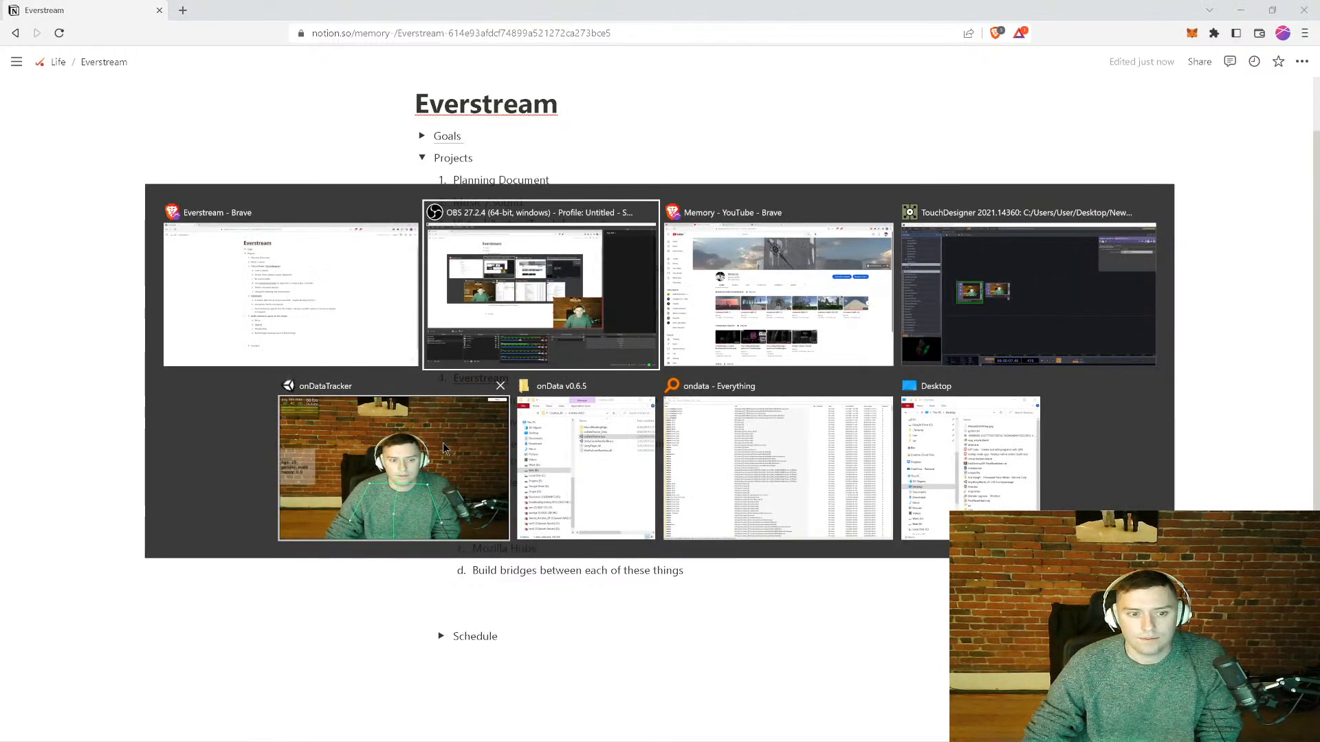
key(Escape)
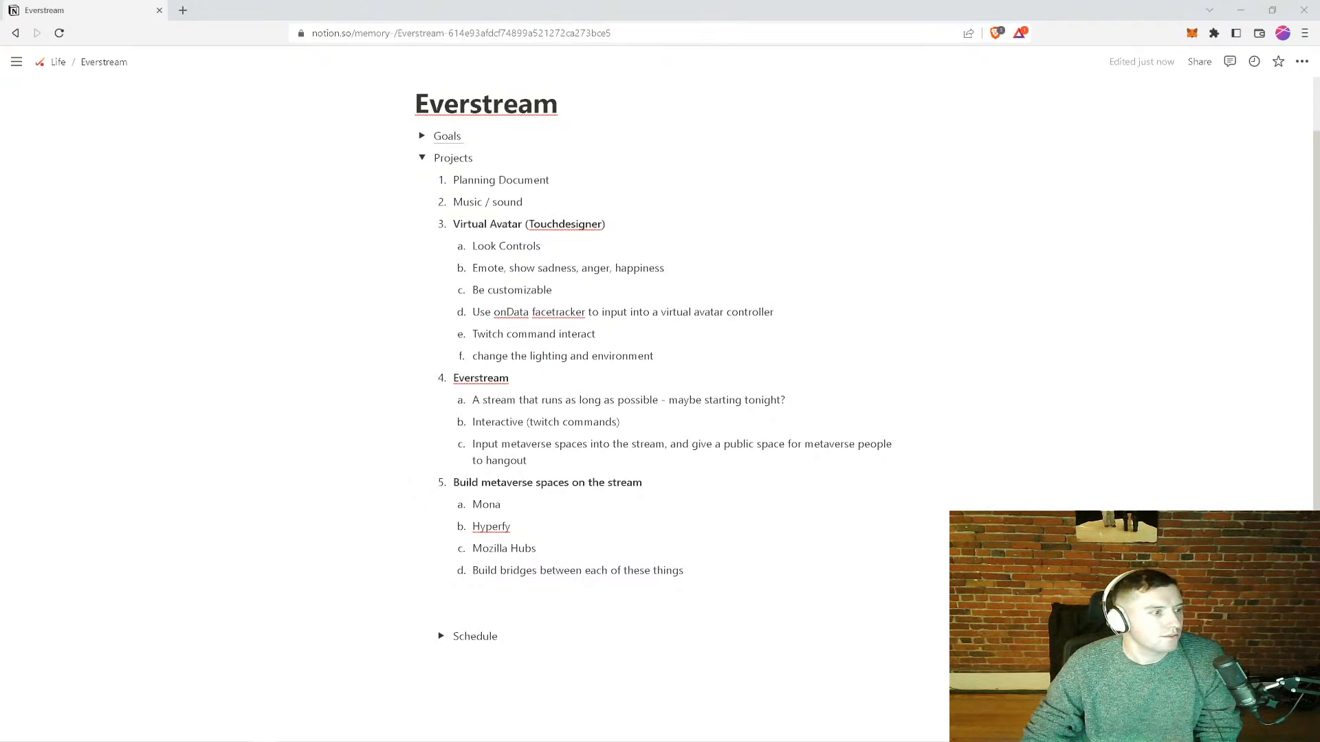
key(alt+Tab)
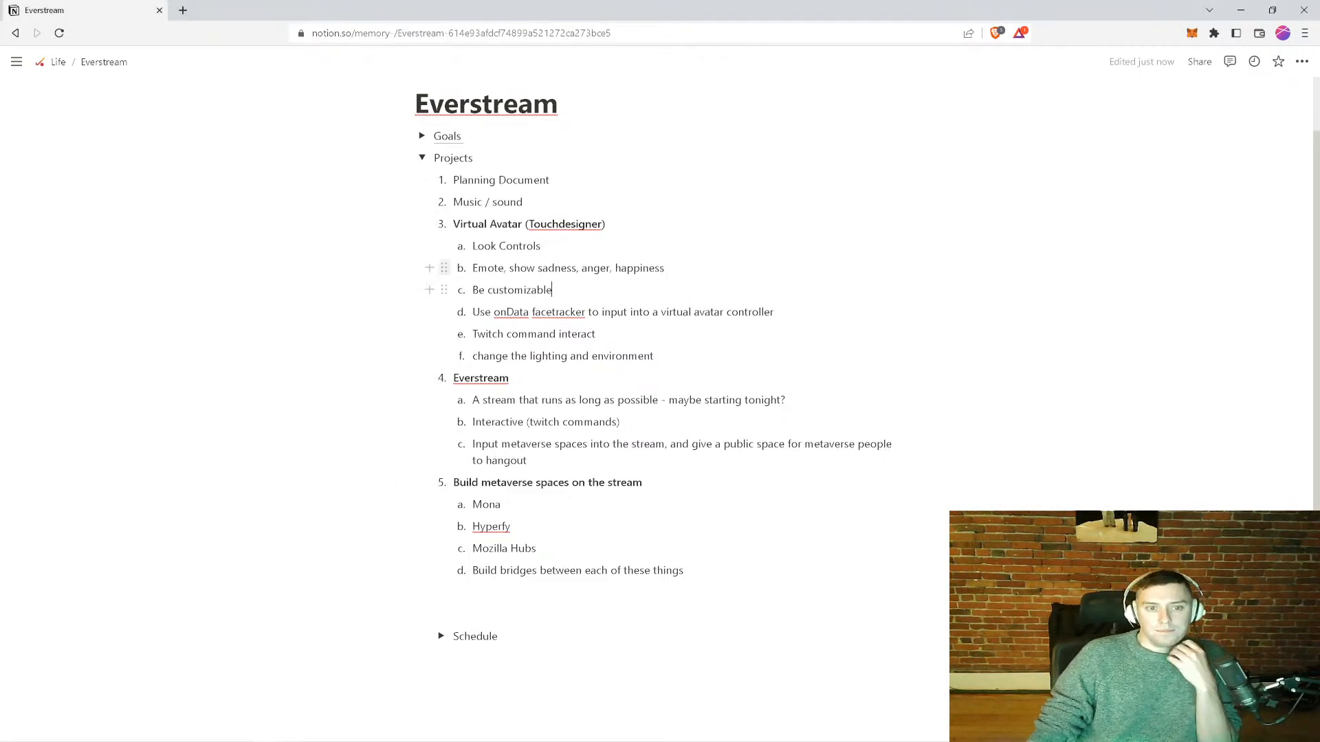
- Make the Music / sound project item bold
triple_click(474, 202)
key(ctrl+b)
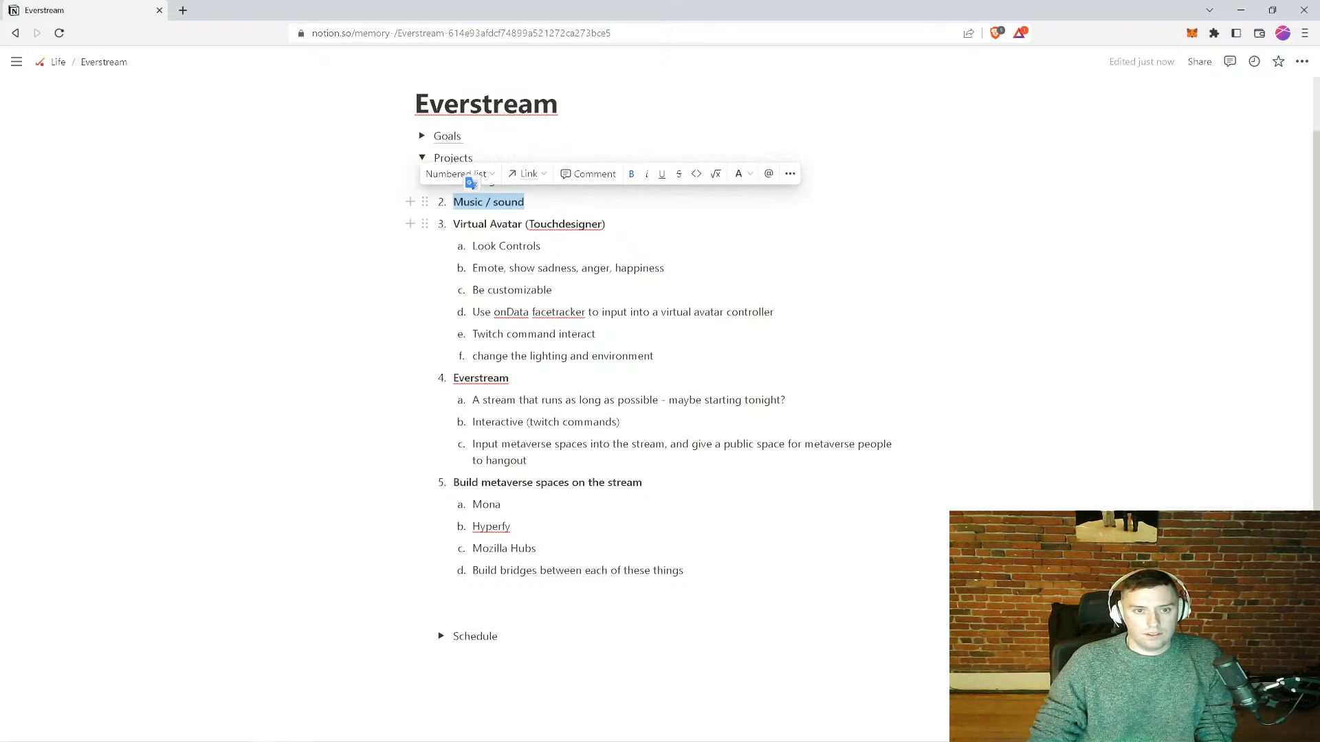
click(540, 245)
- Switch to TouchDesigner and collapse the Syphon Spout In and NDI Out operators into a Base component
key(alt+Tab)
click(985, 314)
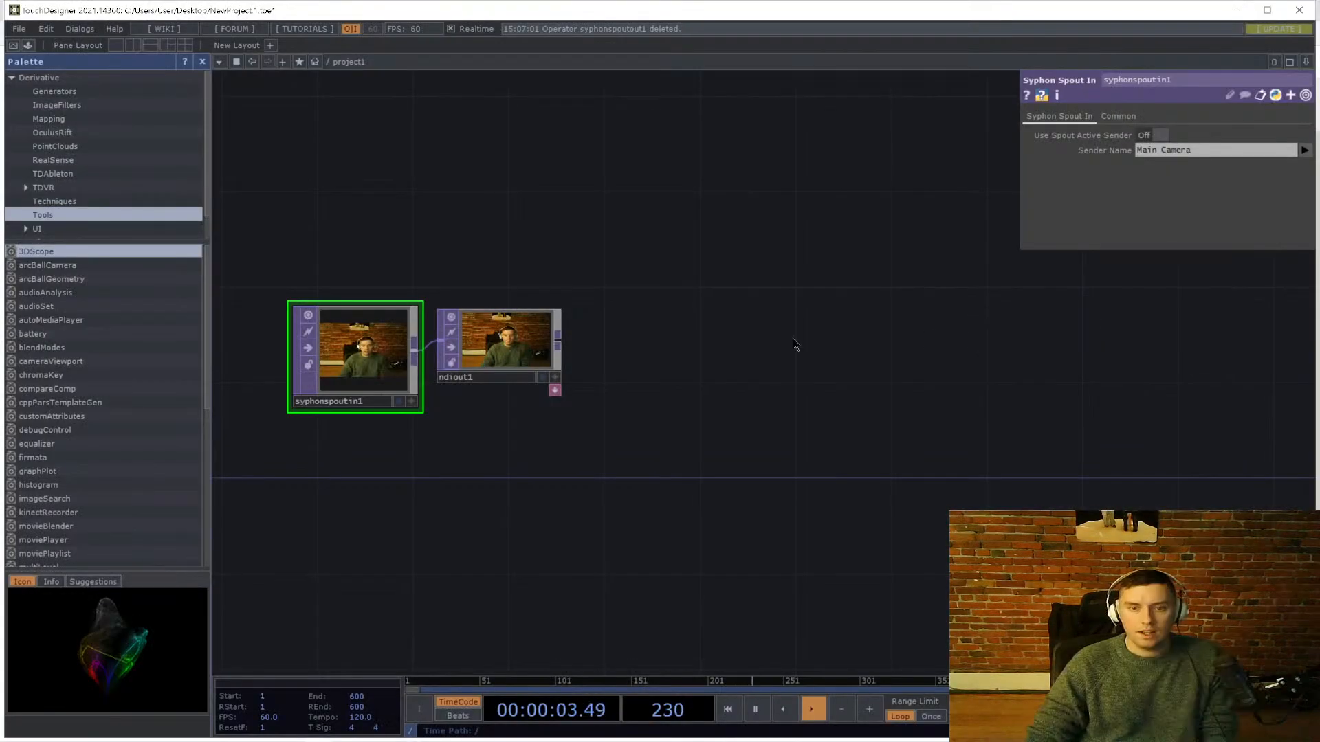
drag(380, 470, 500, 442)
right_drag(836, 222, 432, 500)
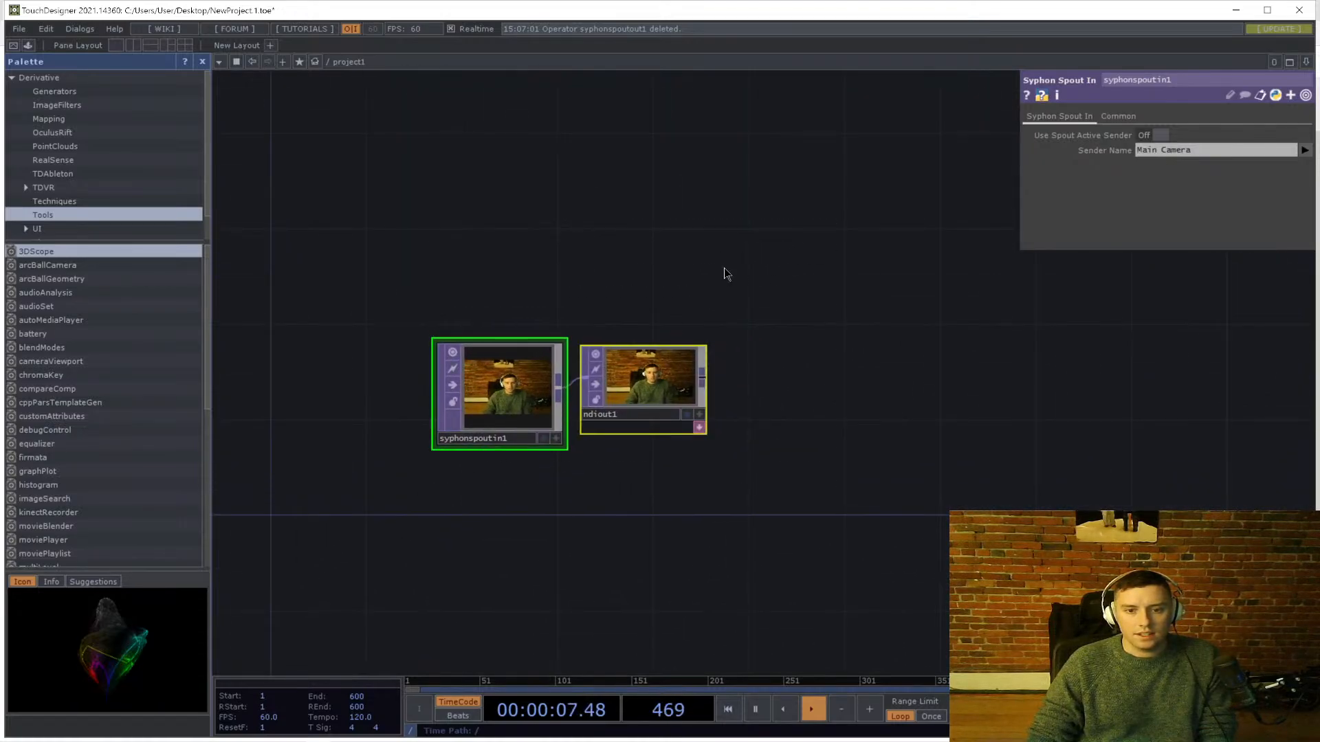
right_click(725, 267)
click(786, 463)
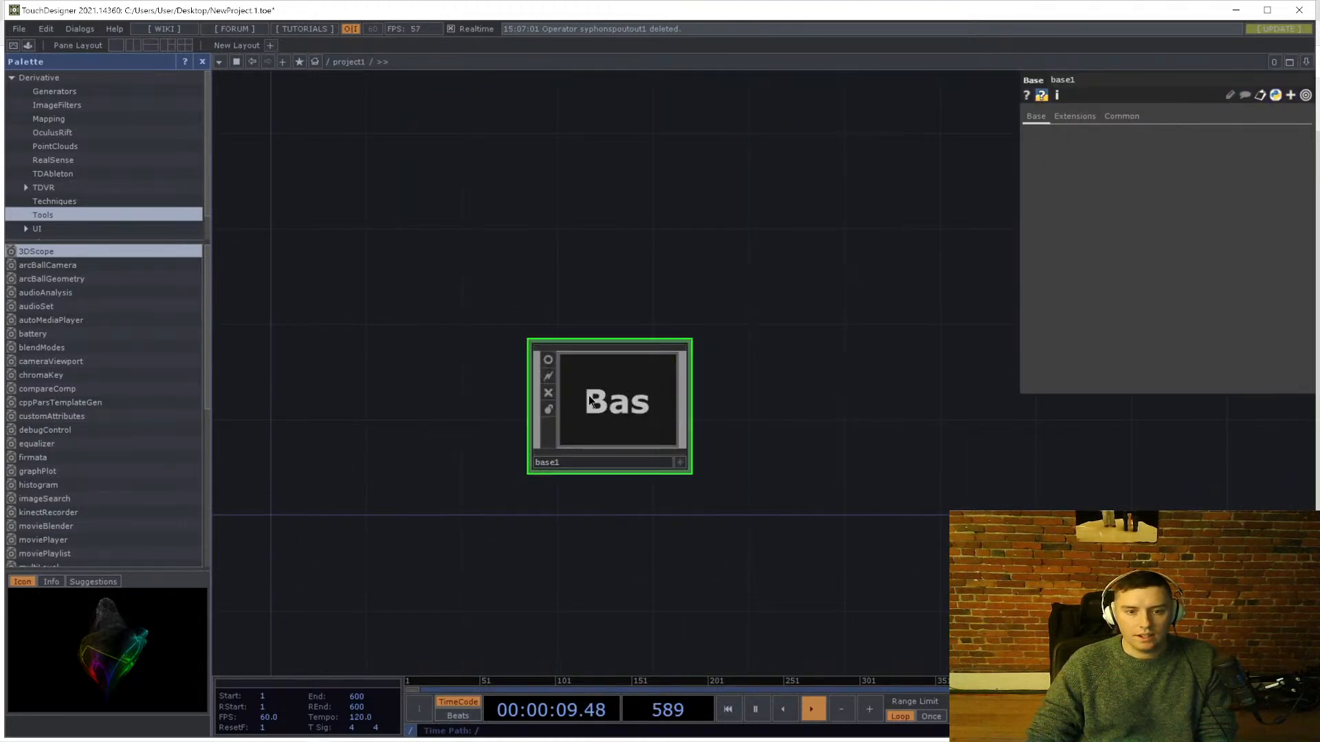
- Rename the new Base component Video_Handler and reposition it in the network
click(577, 463)
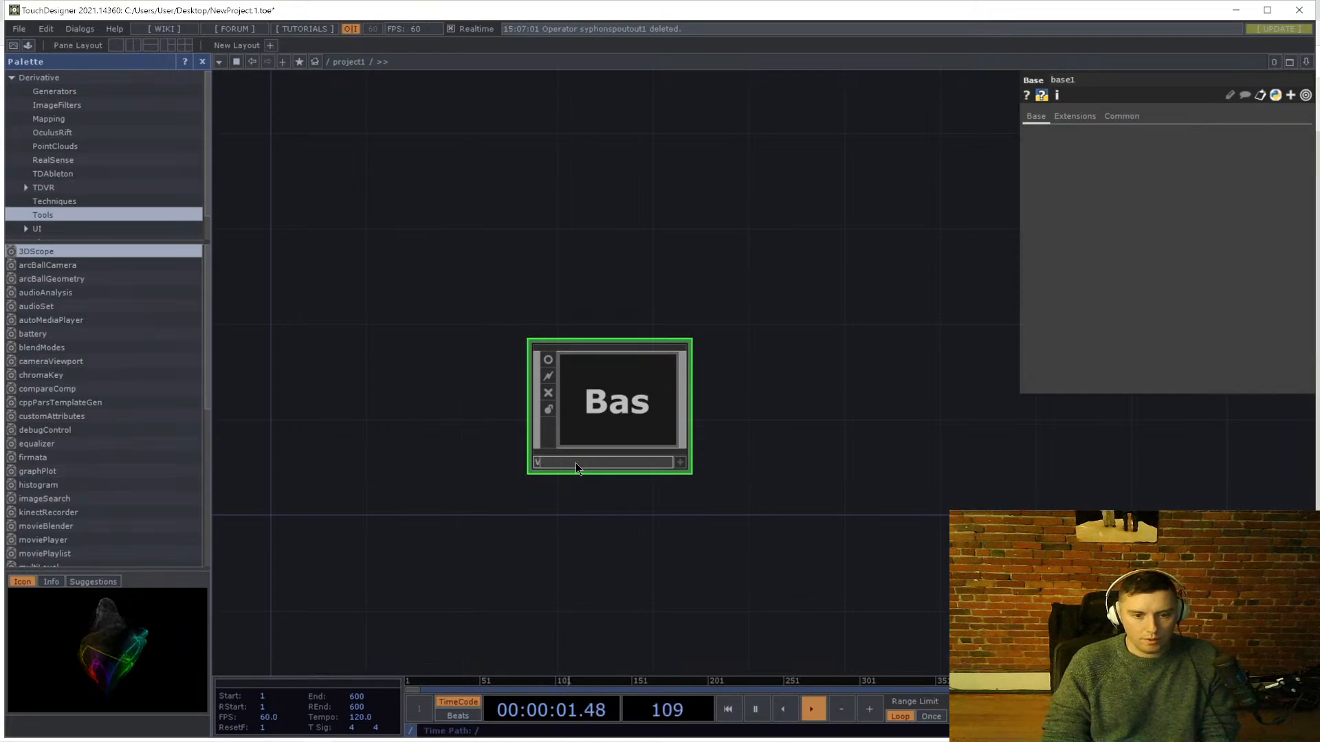
text(Video_Handler)
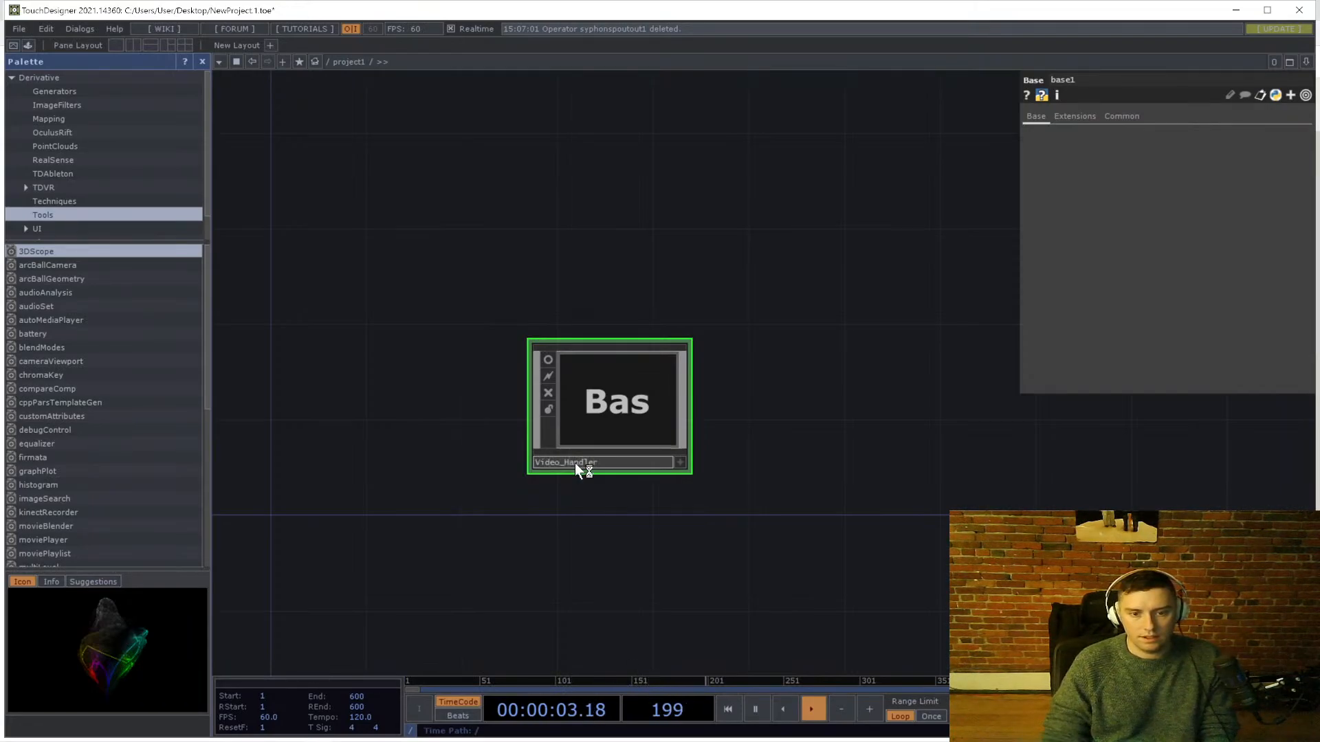
click(873, 534)
drag(626, 376, 534, 422)
- Switch to OBS, return to TouchDesigner, and close the Palette to widen the network editor
key(alt+Tab)
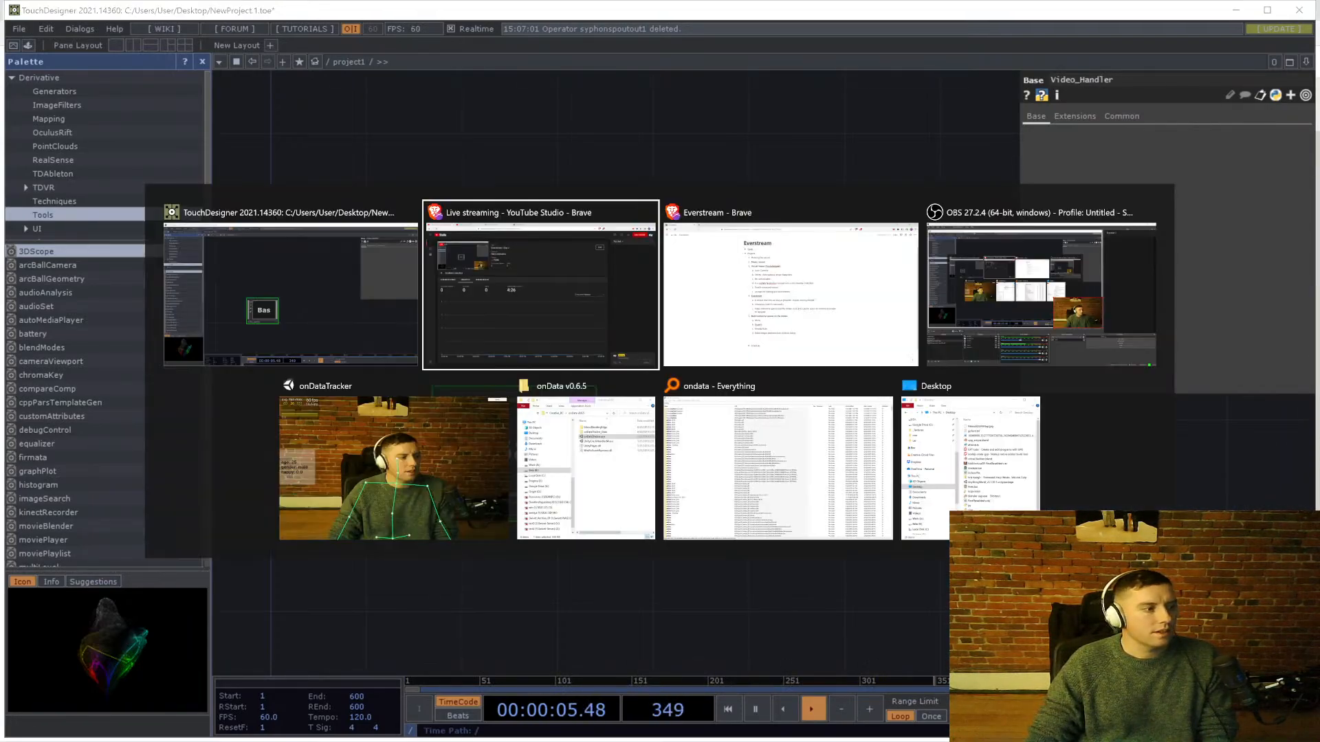
click(1099, 302)
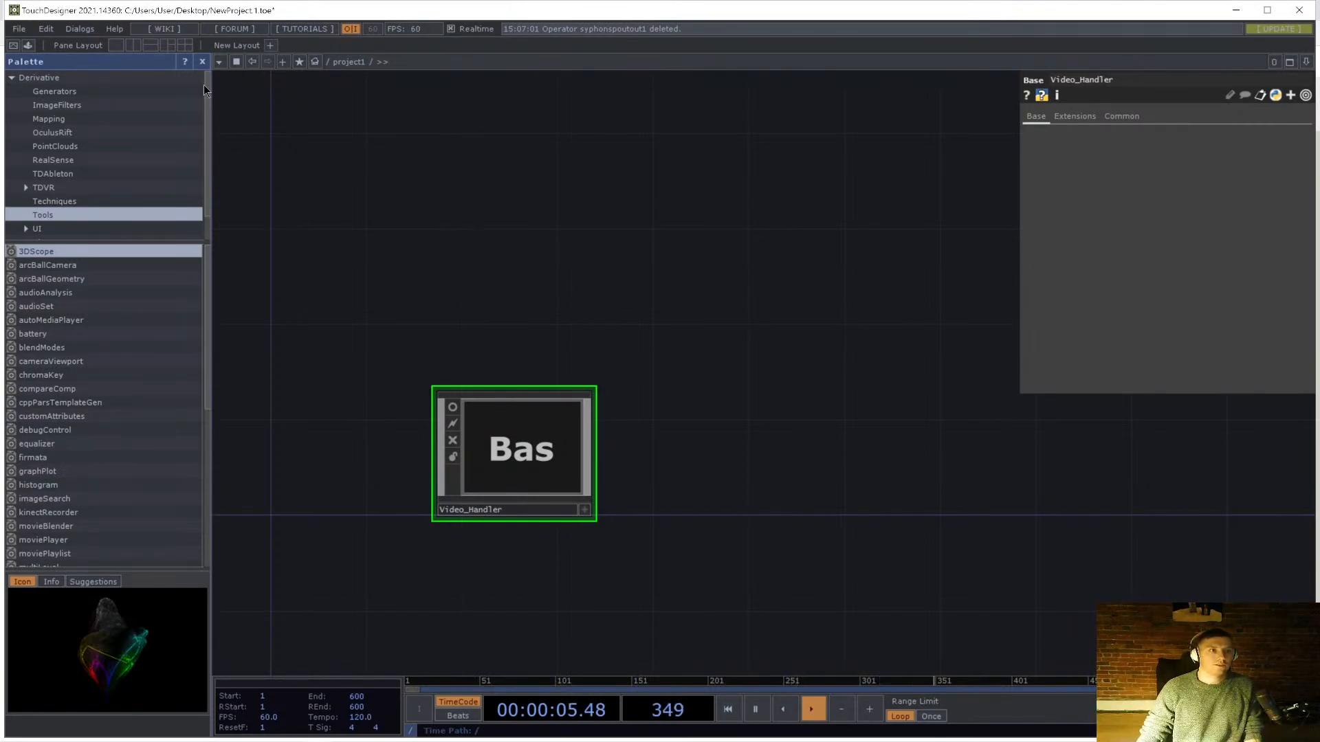
click(202, 61)
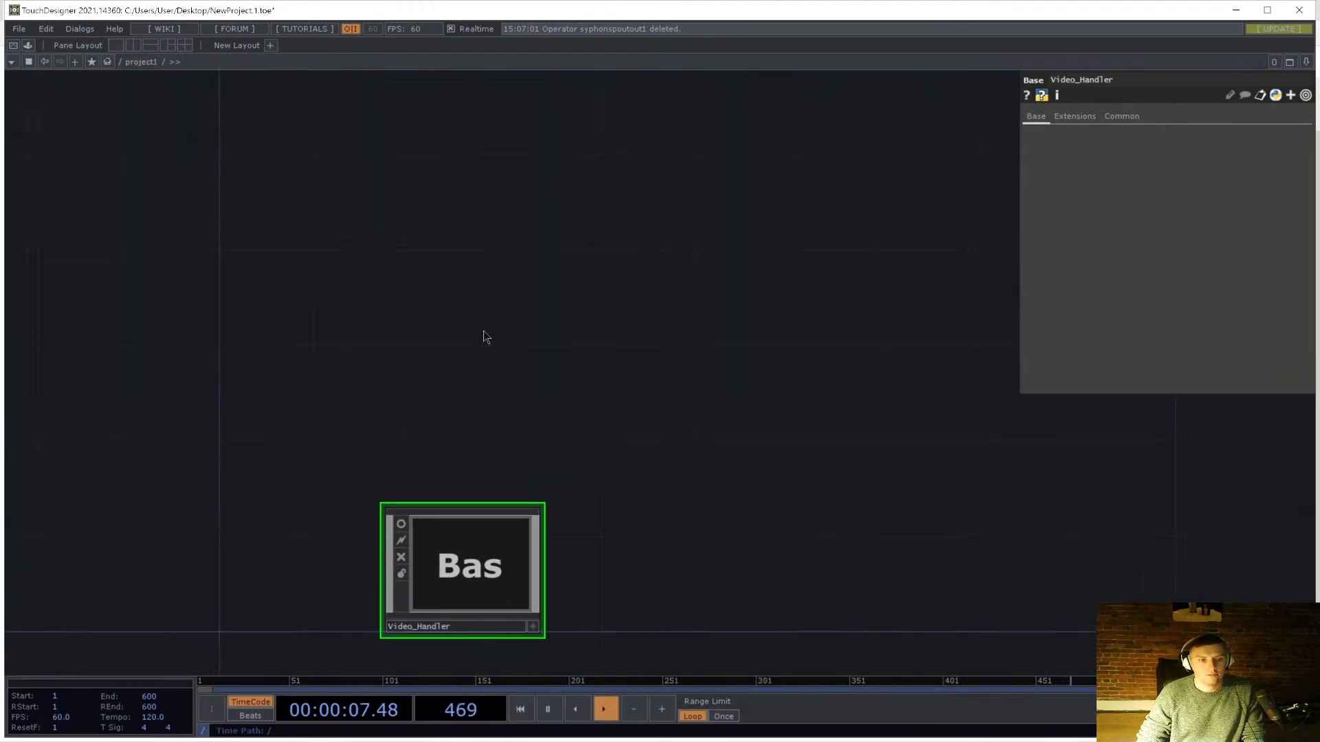
- Add a Container component above Video_Handler and name it Audio_Handler
key(Tab)
text(contai)
key(Return)
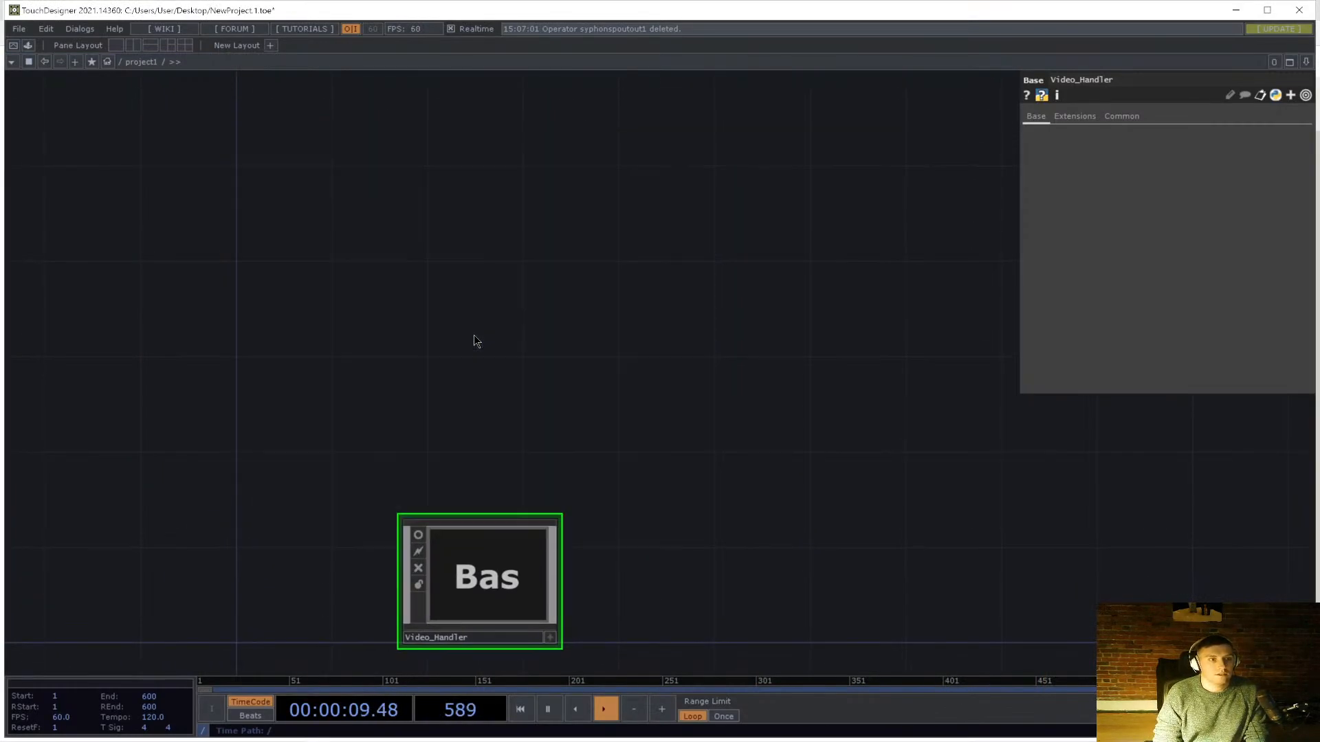
click(473, 335)
click(472, 400)
text(Au)
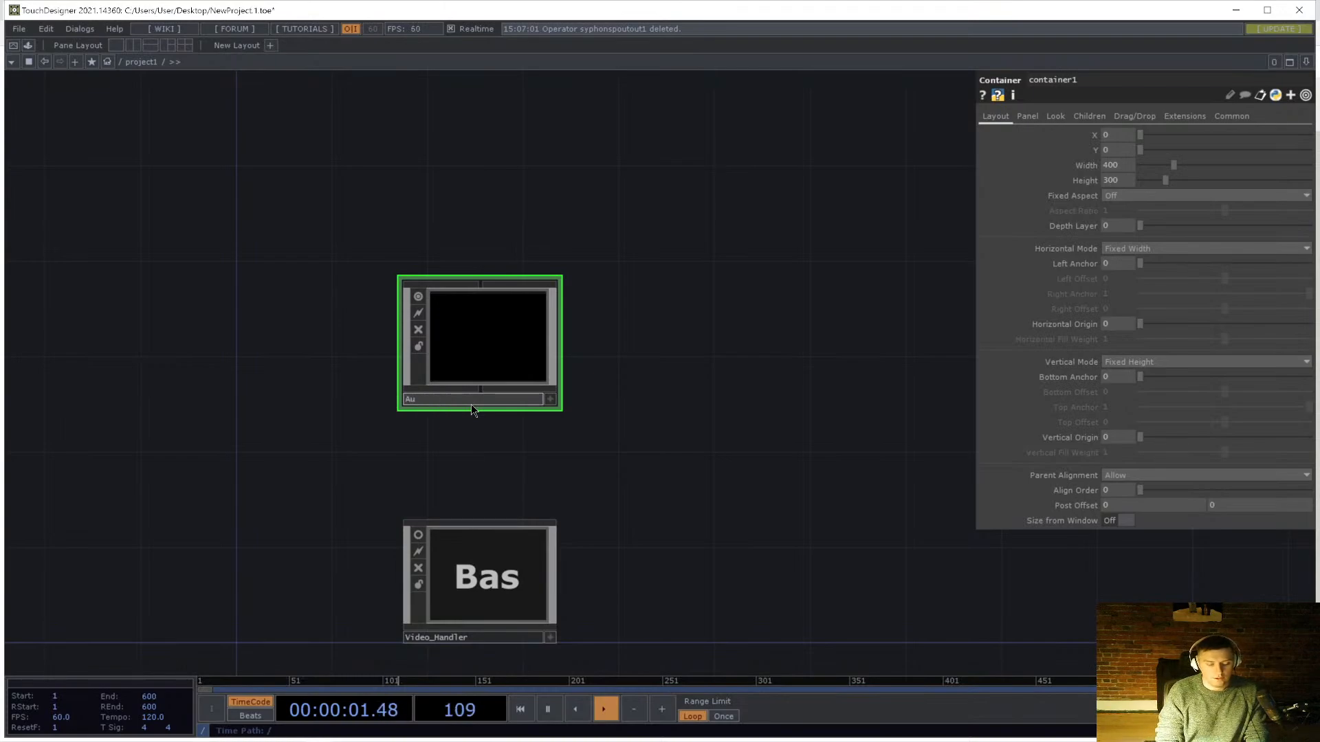
text(dio_)
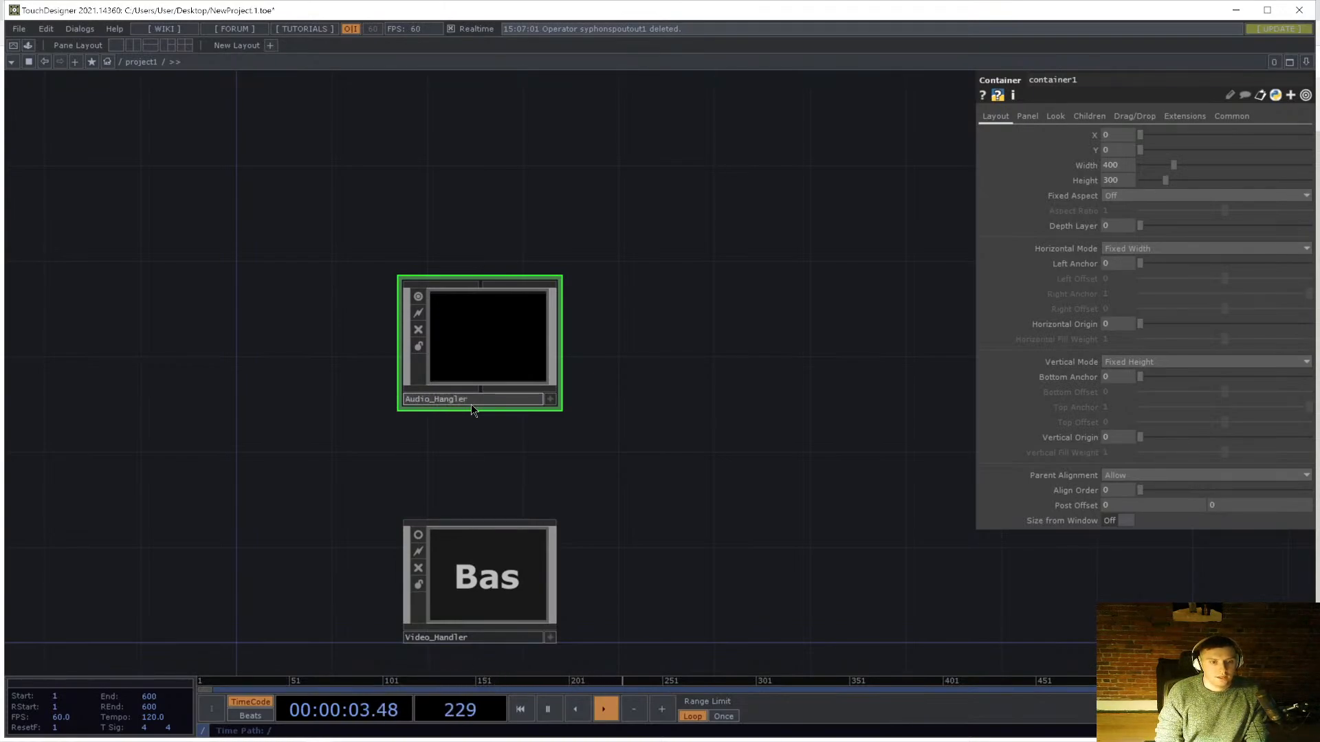
text(Hangler)
key(Return)
- Change the operator type of Audio_Handler from Container to Base
right_click(481, 364)
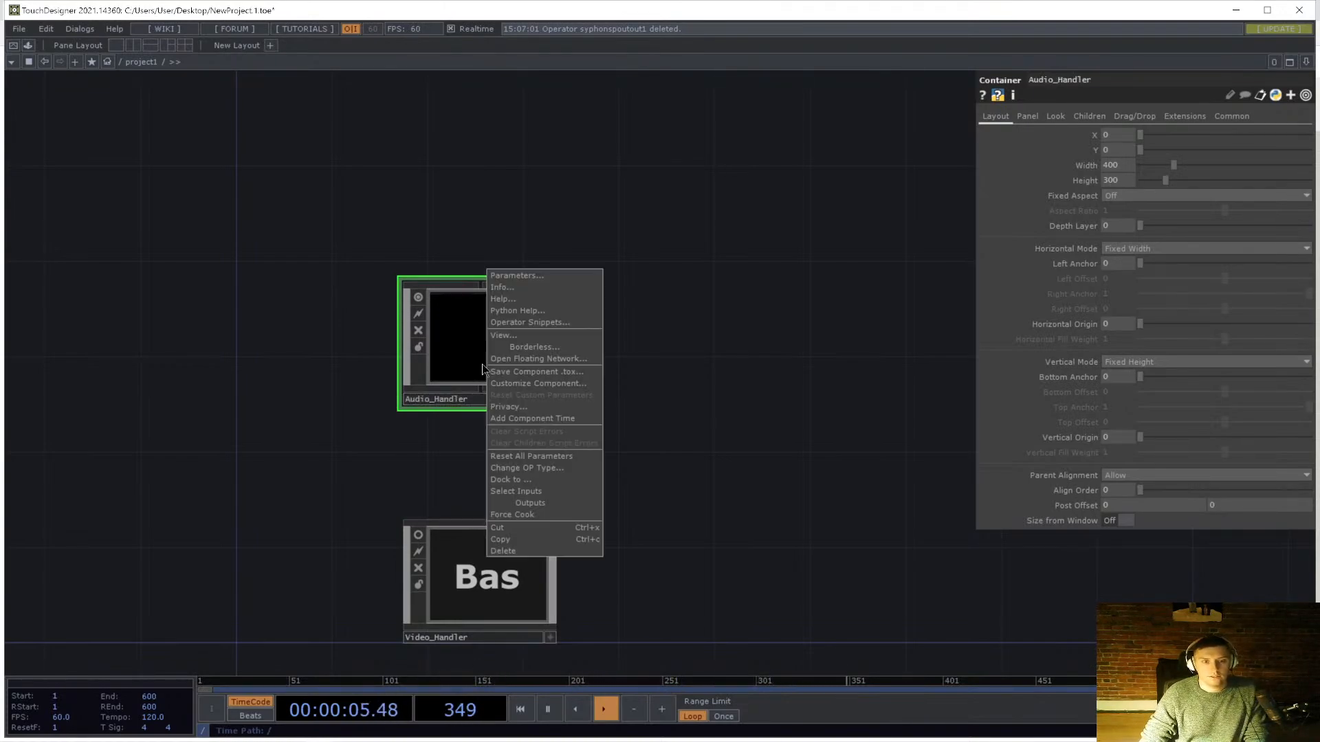
click(543, 467)
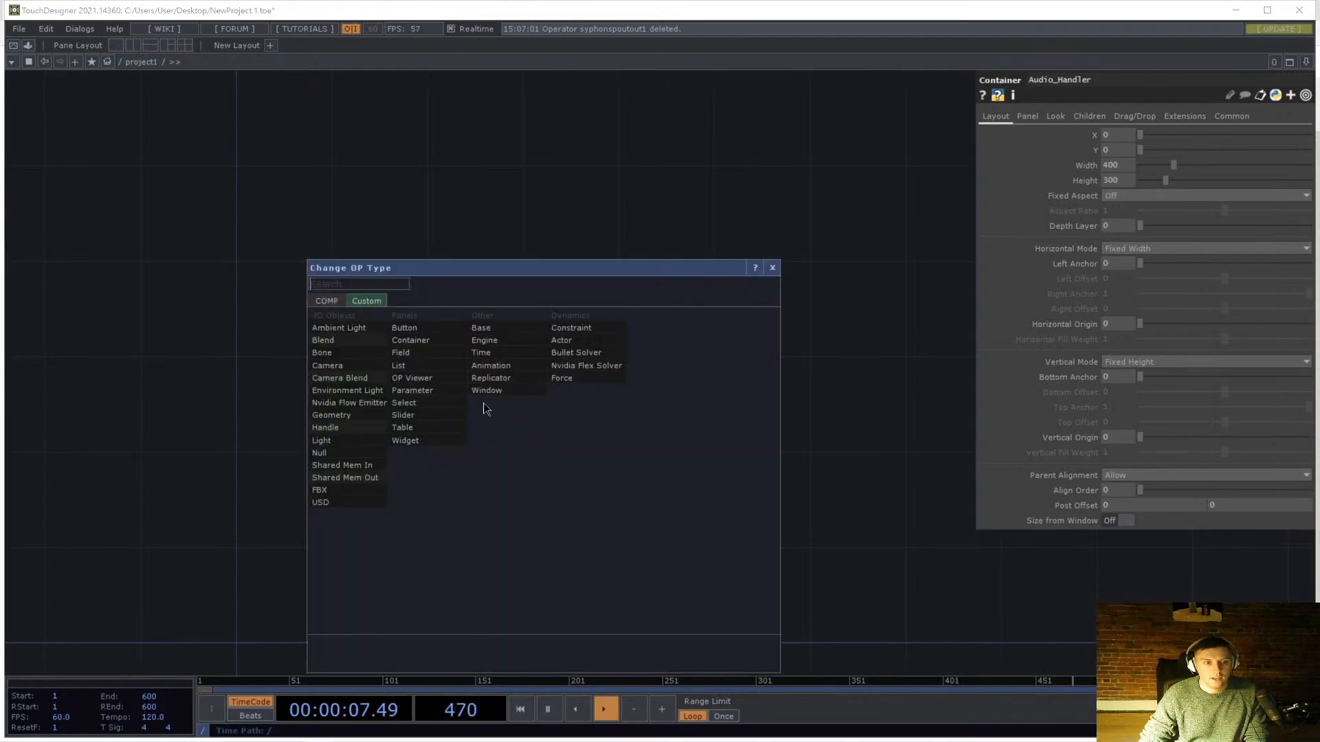
text(base)
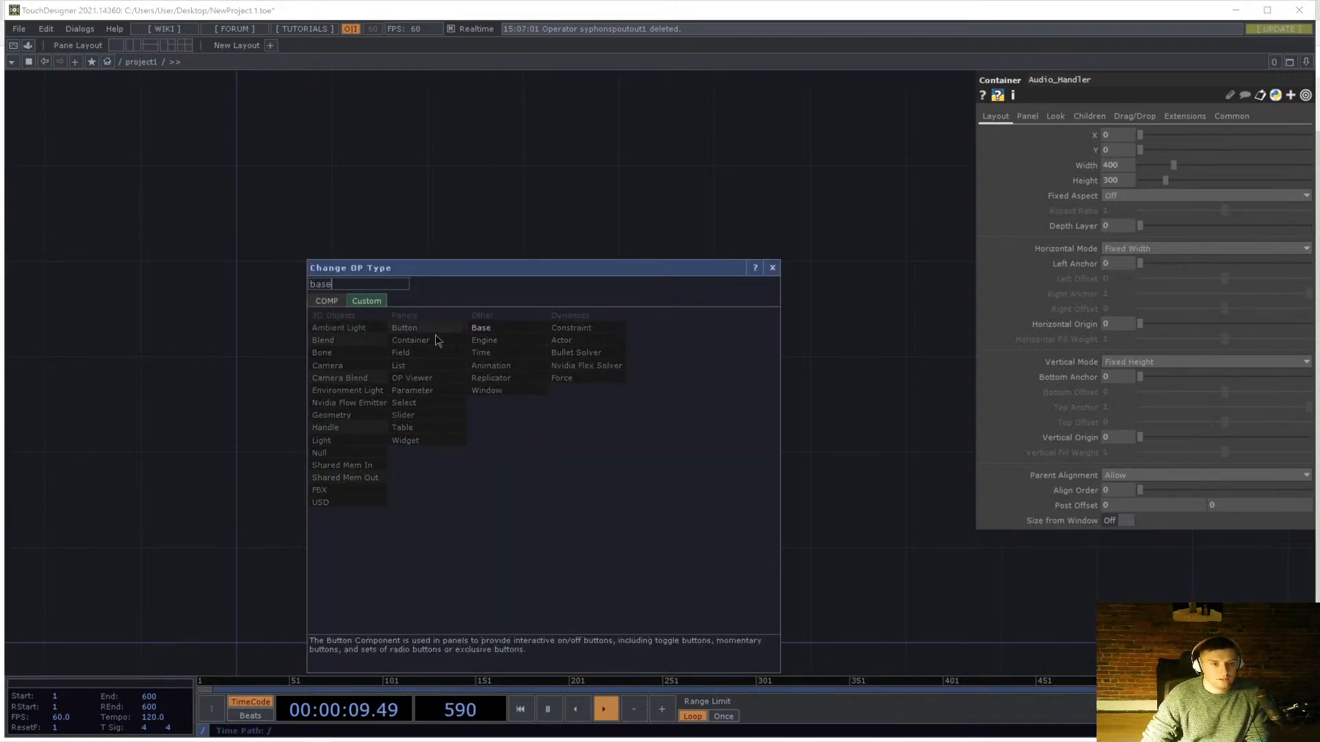
click(494, 331)
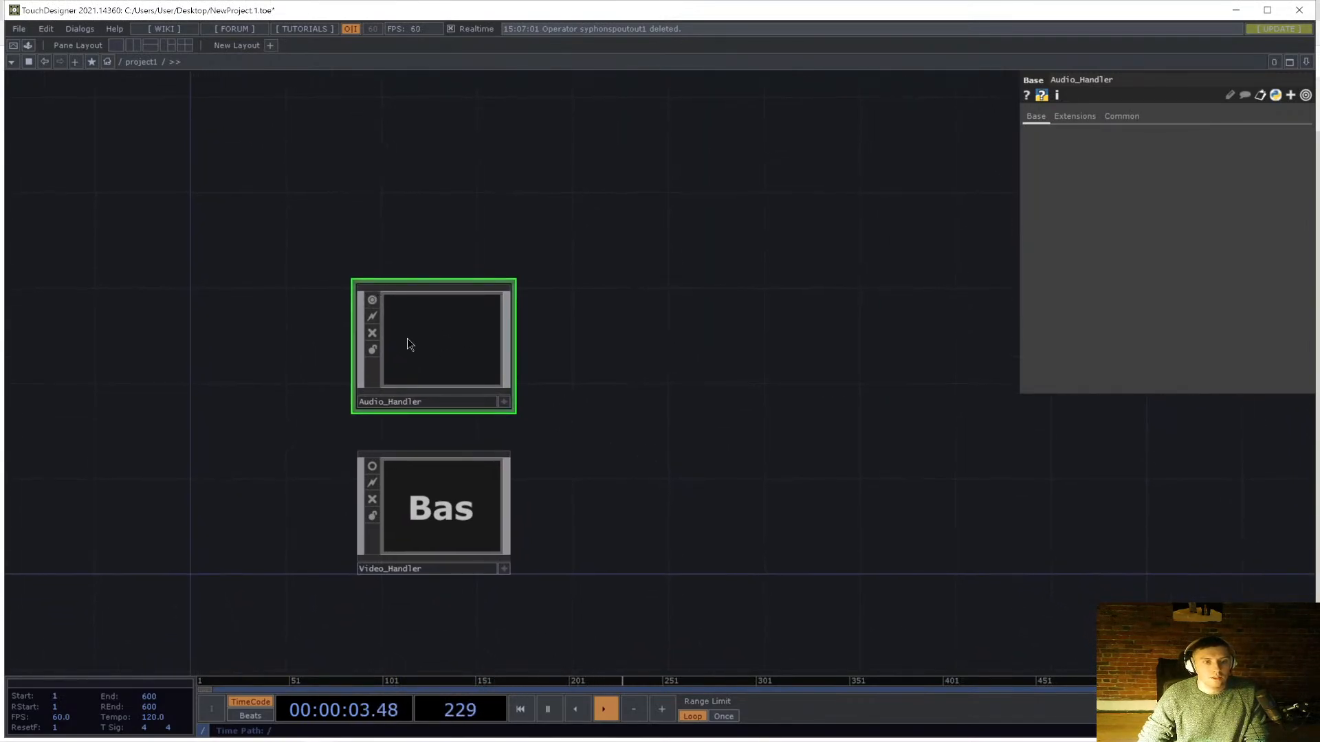
- Add an Audio File In CHOP inside Audio_Handler and enlarge its node to show the waveforms
double_click(407, 338)
key(Tab)
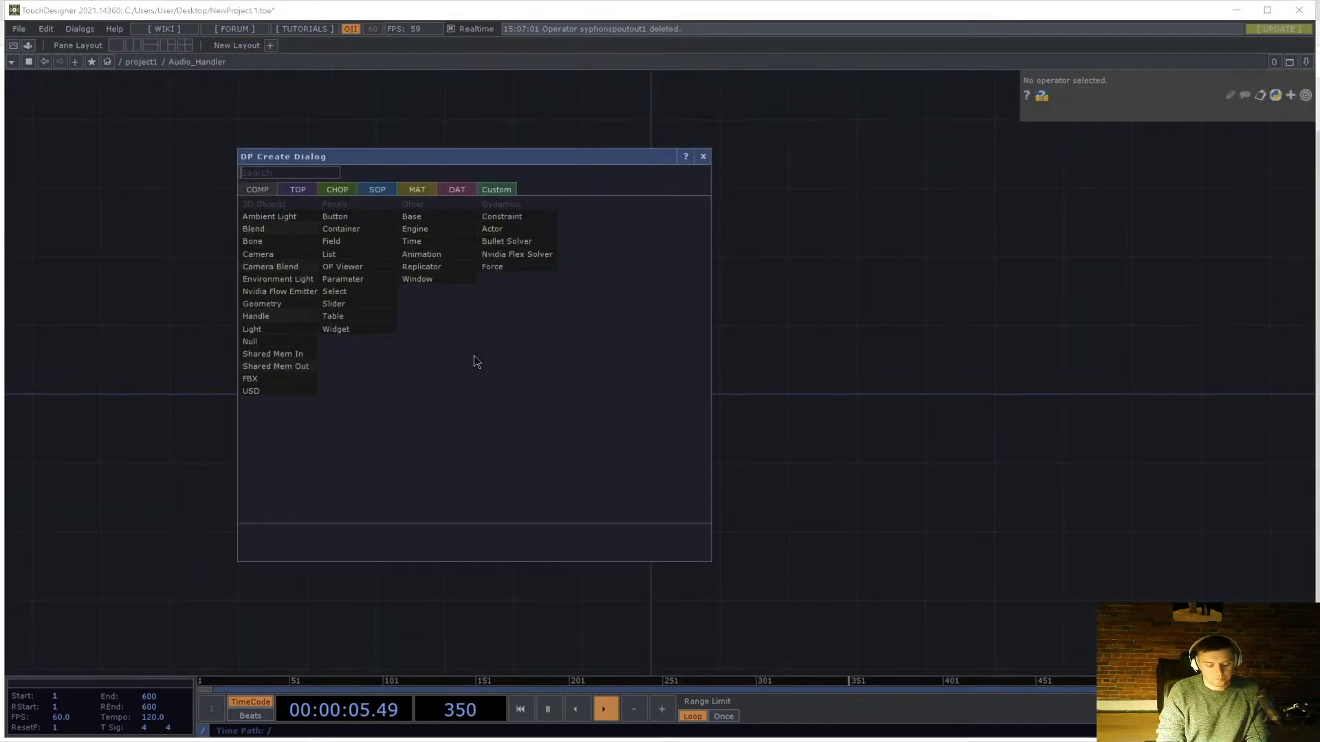
key(Tab)
key(Tab)
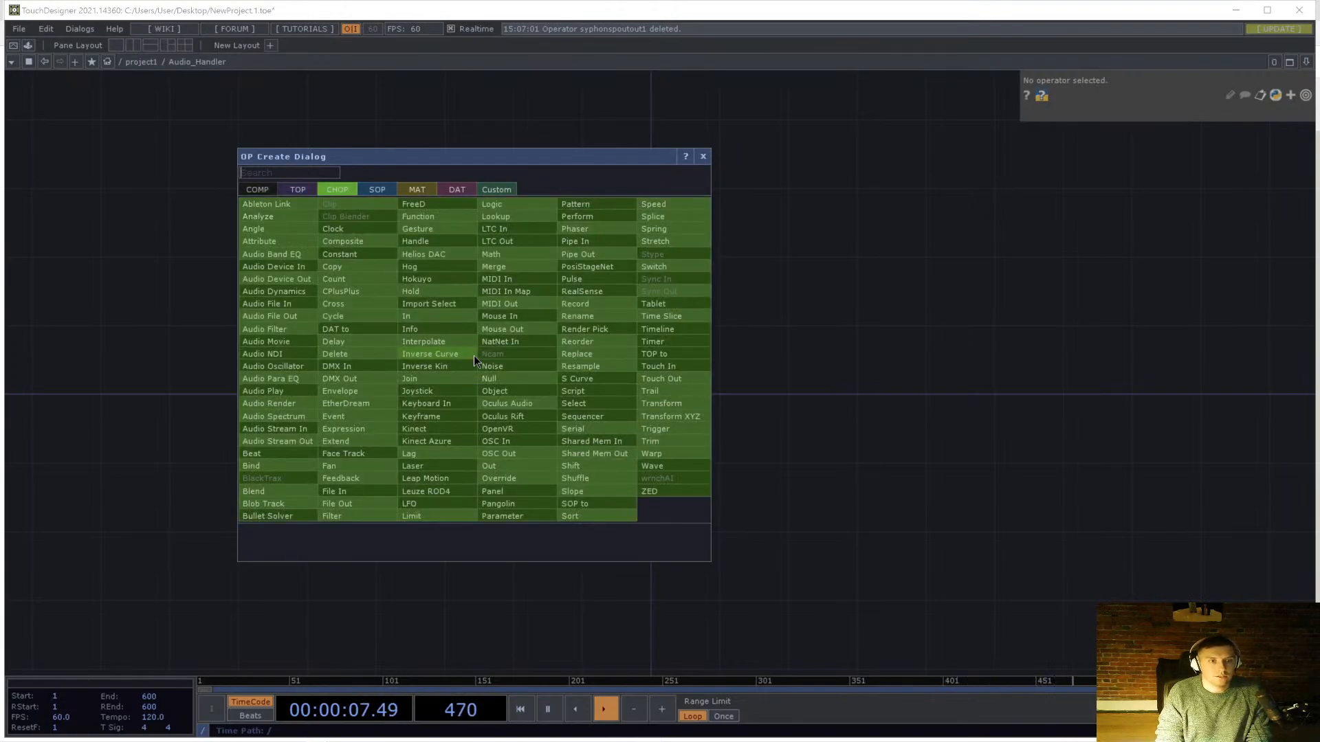
text(audio fil)
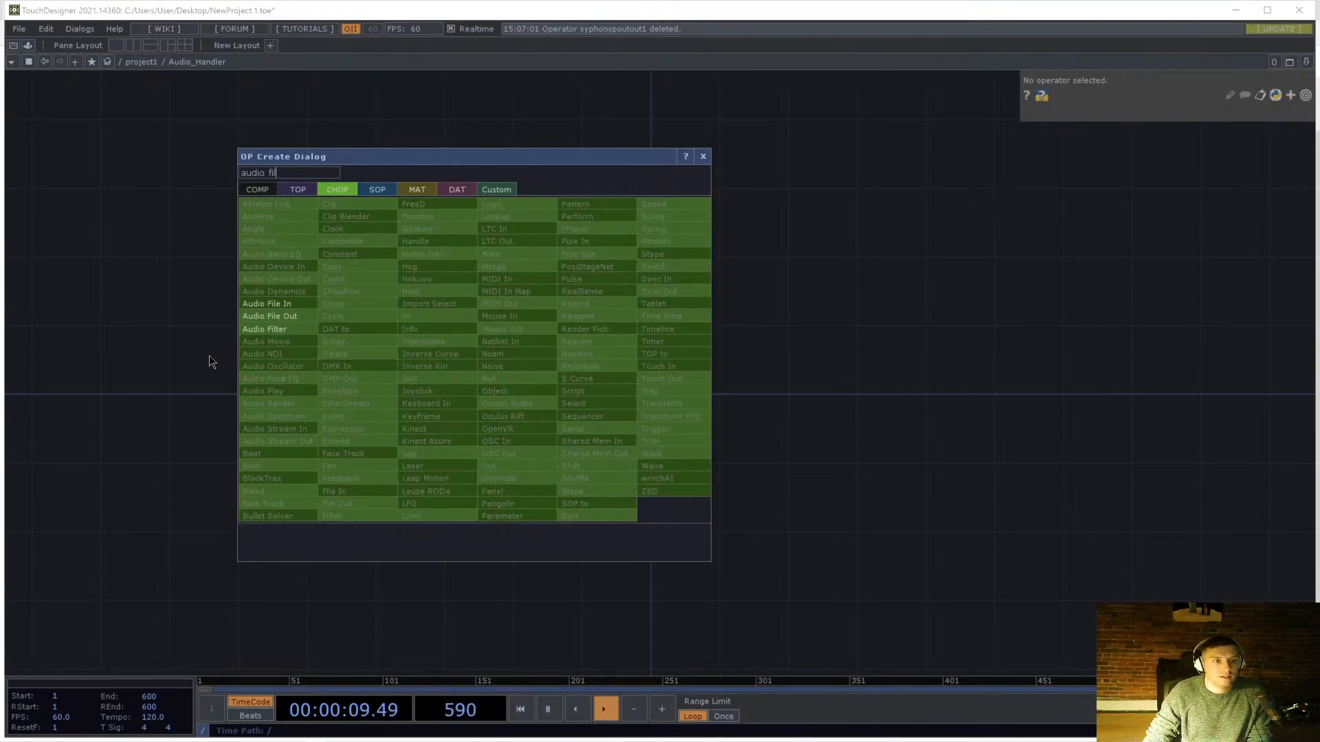
click(280, 304)
click(546, 383)
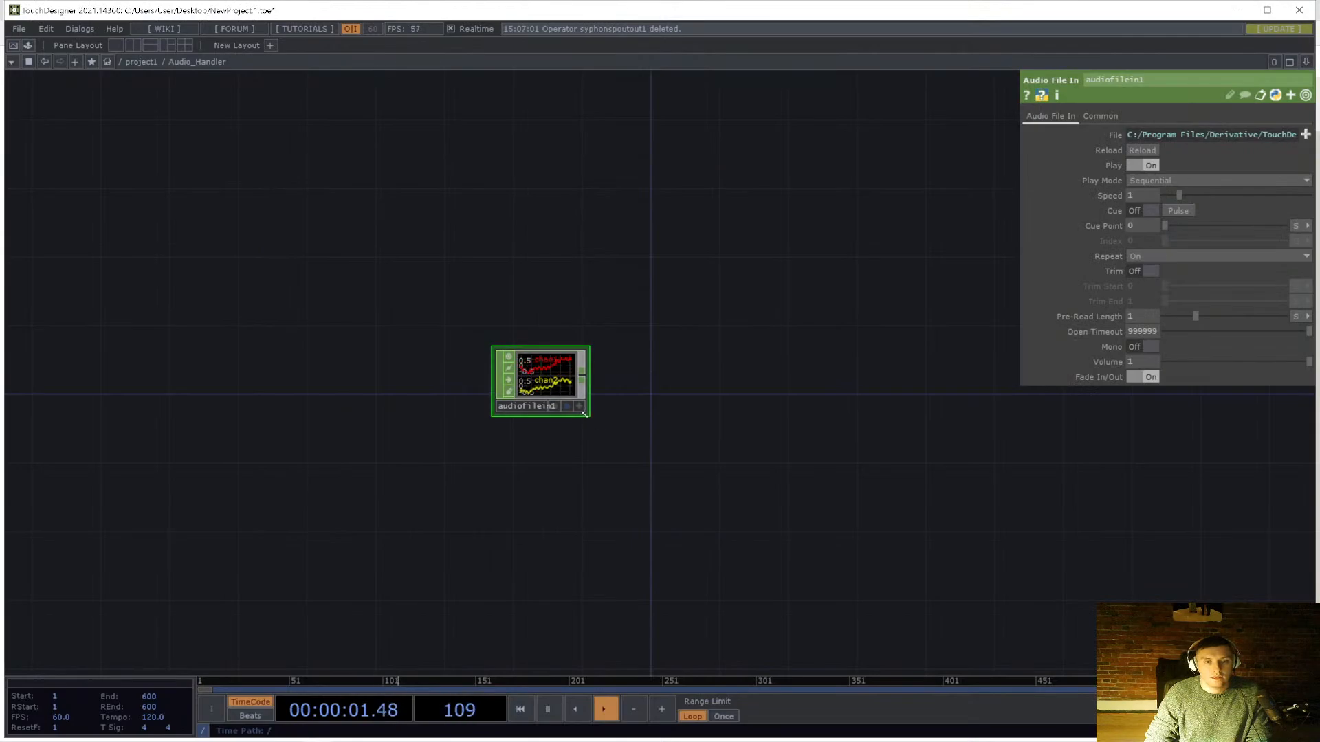
drag(583, 413, 746, 489)
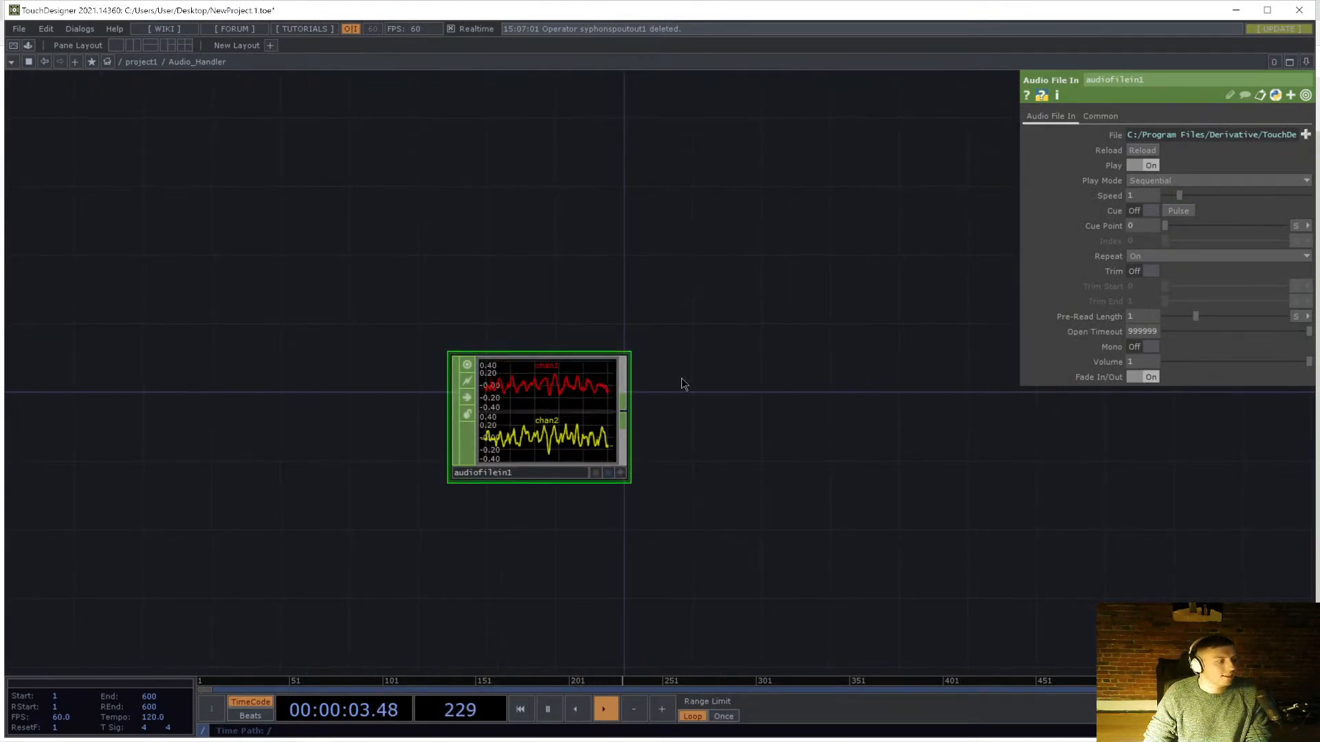
- Add an Audio Device Out CHOP fed by audiofilein1, enlarge its node and bypass it
key(Tab)
text(audio)
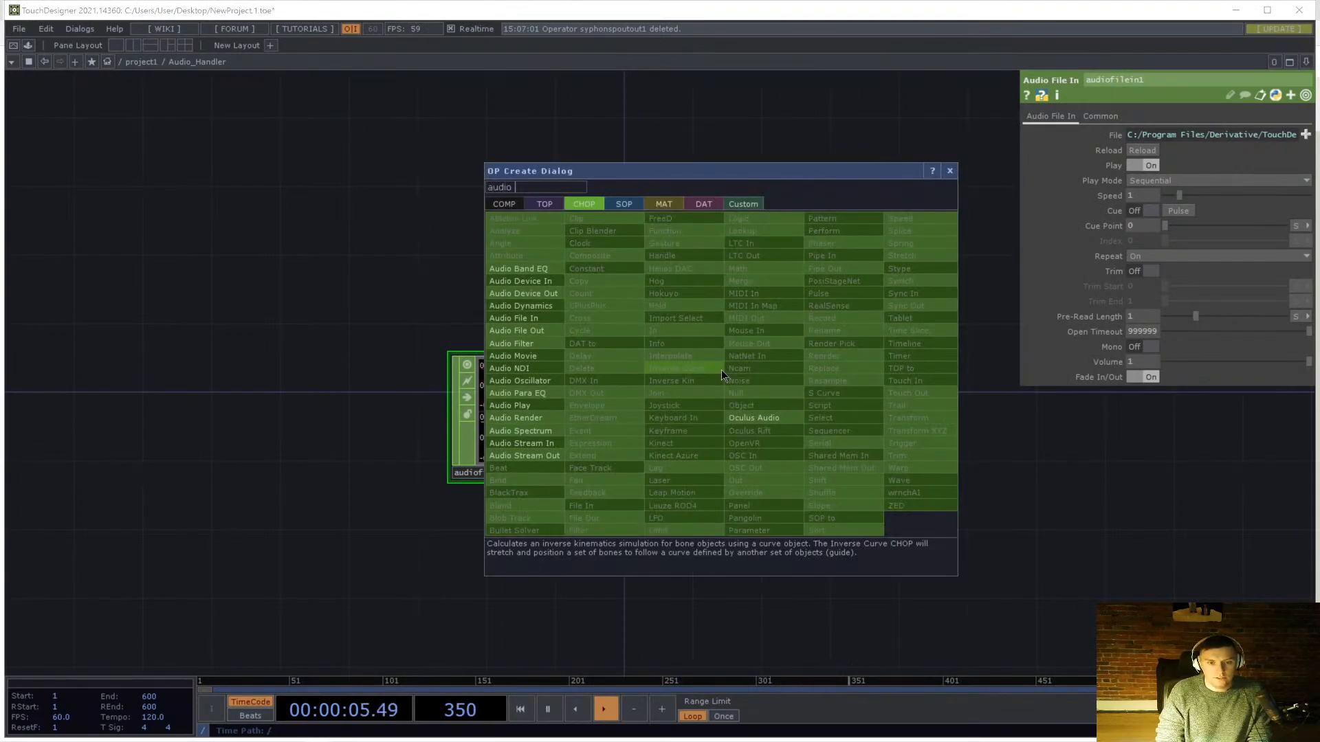
click(548, 295)
click(748, 447)
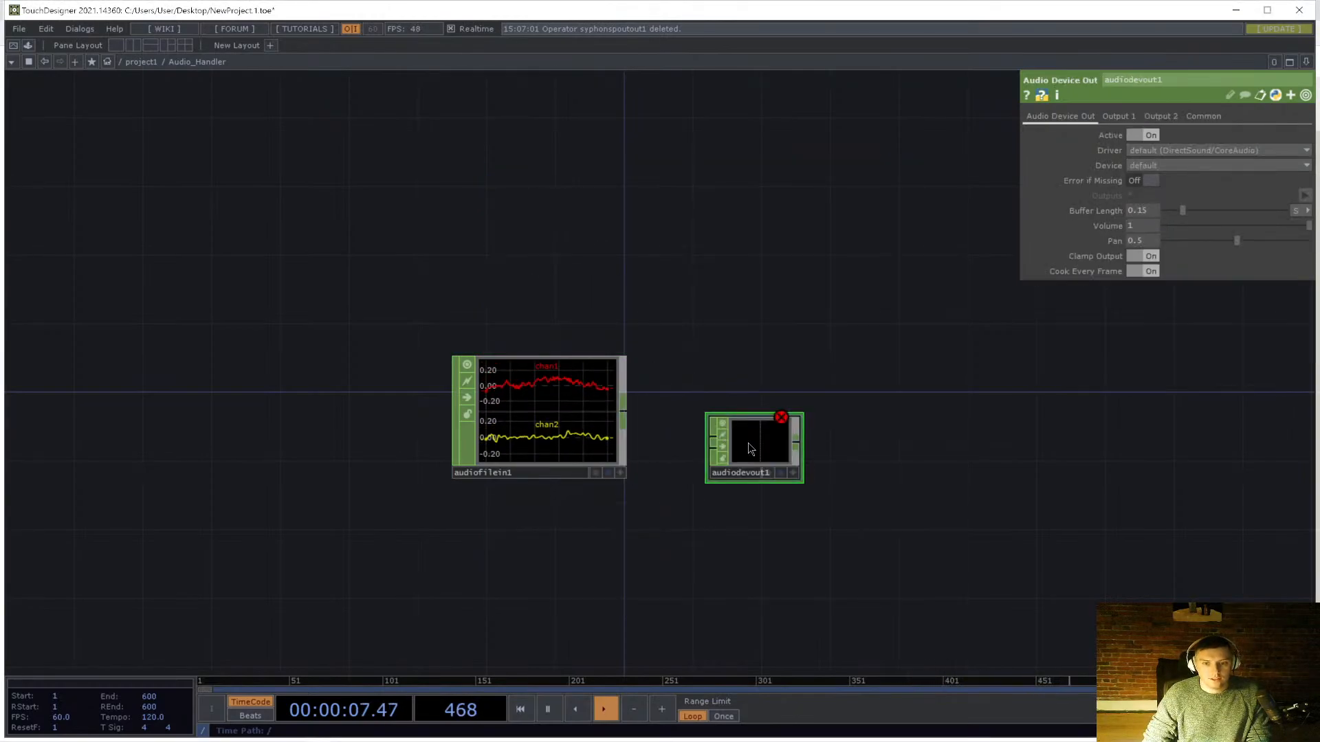
drag(749, 445, 697, 394)
drag(622, 412, 661, 386)
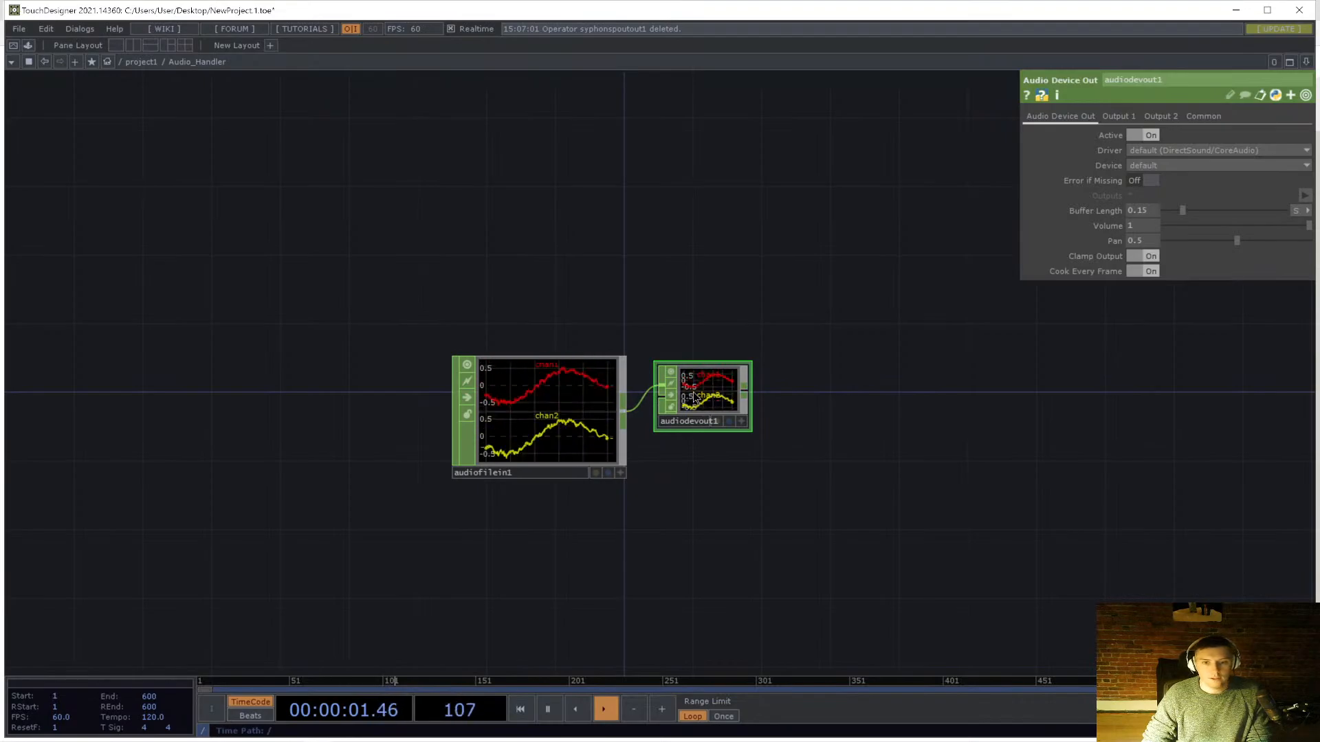
drag(752, 361, 751, 402)
- Add a Folder DAT up and to the left of audiofilein1 and enlarge its node to show the file list
drag(182, 334, 193, 335)
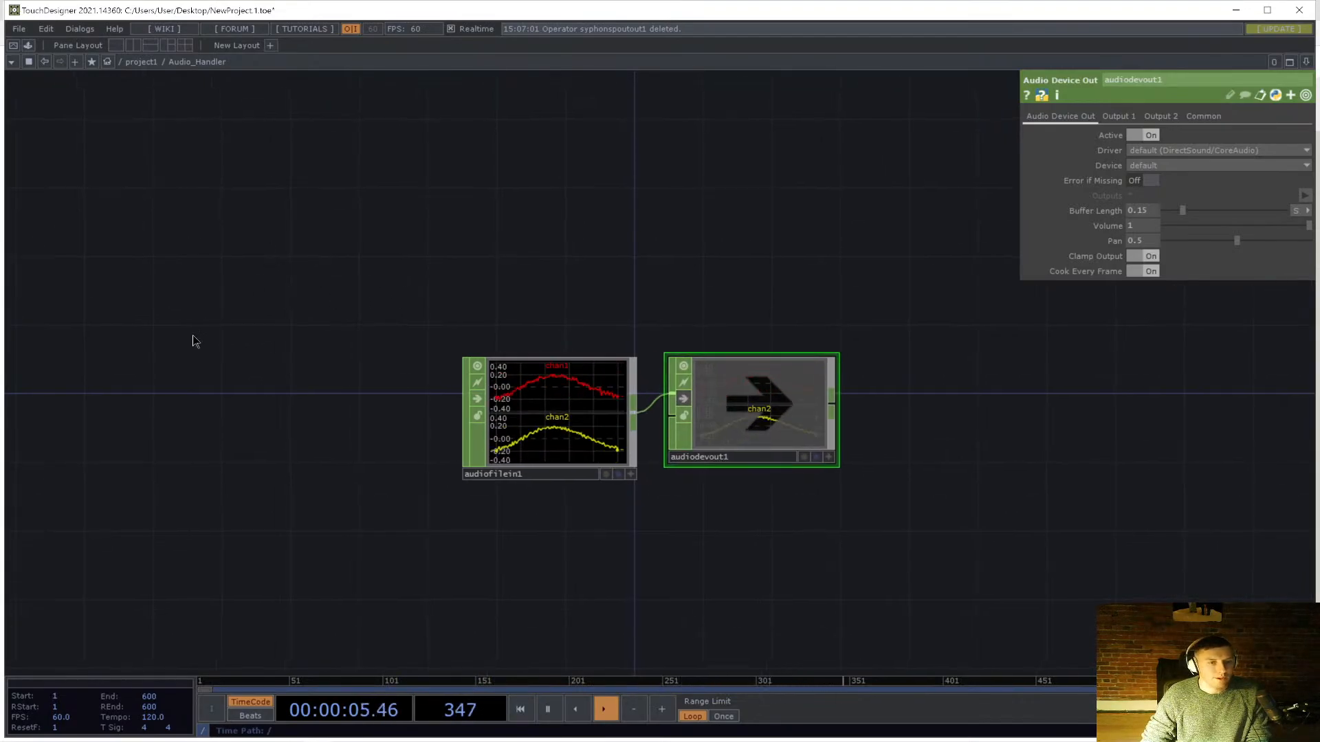
key(Tab)
text(folde)
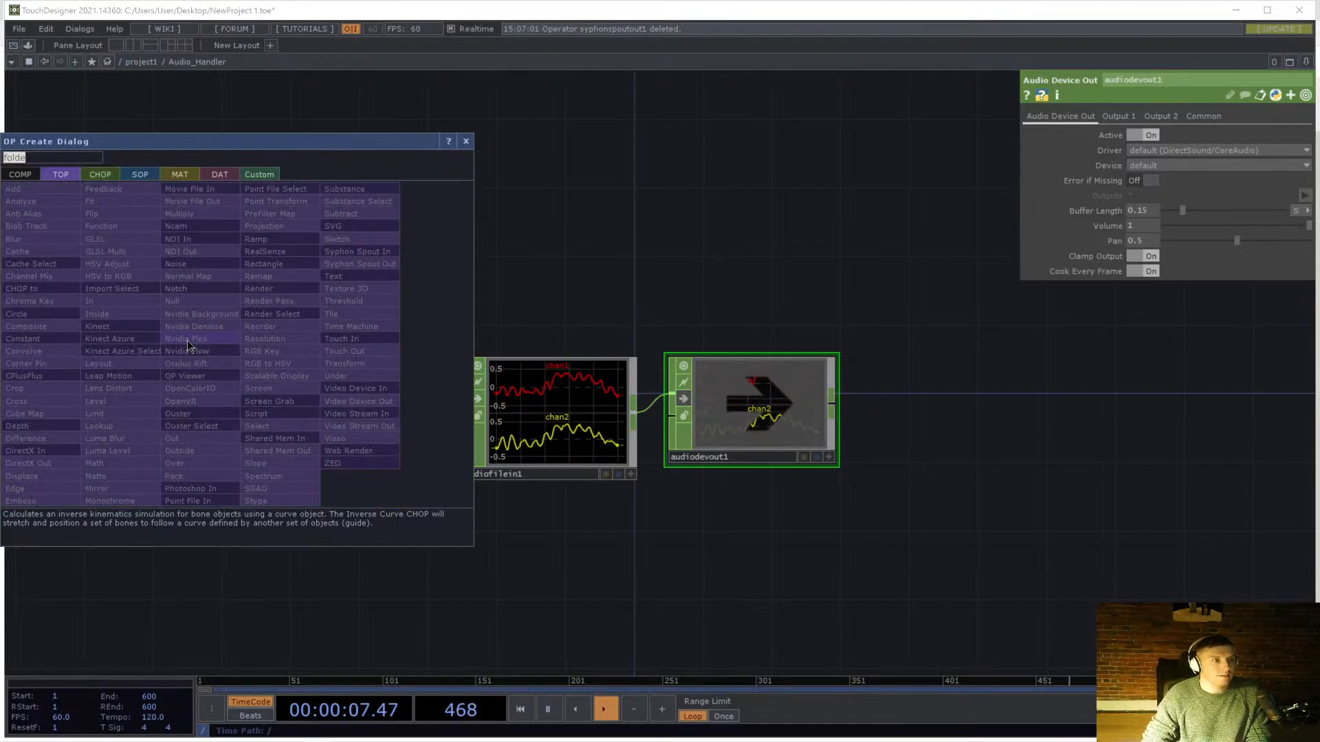
key(Tab)
key(Tab)
key(Tab)
key(Tab)
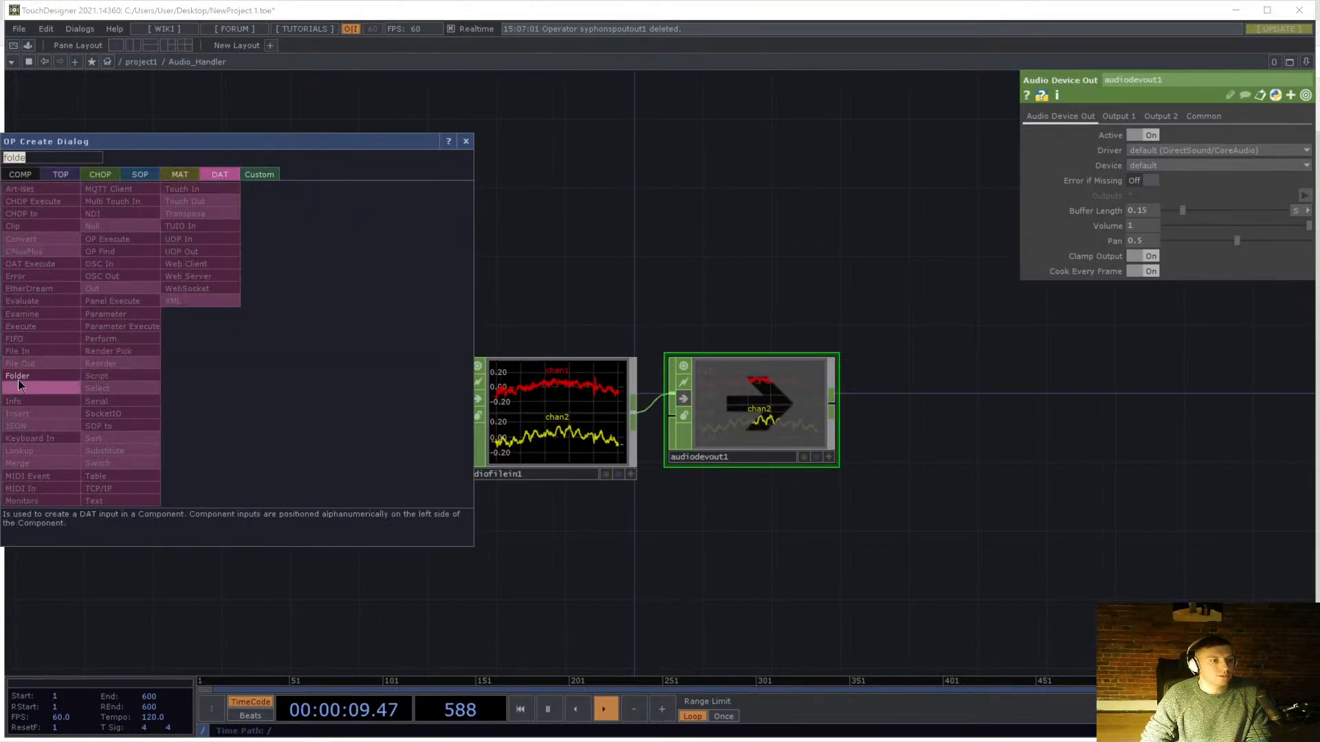
click(18, 378)
click(257, 374)
drag(307, 346, 413, 270)
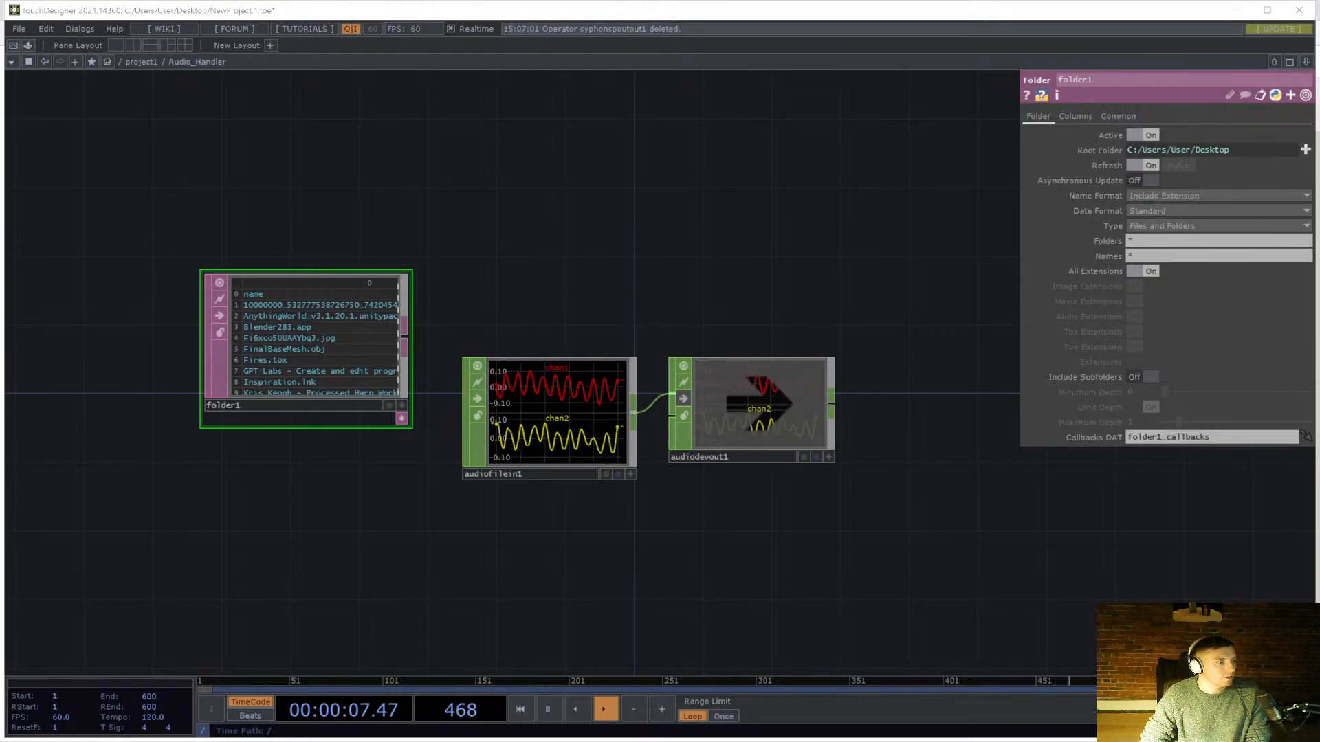
- Search the computer for "eve" and open the match
key(super)
text(v)
key(BackSpace)
text(eve)
key(Return)
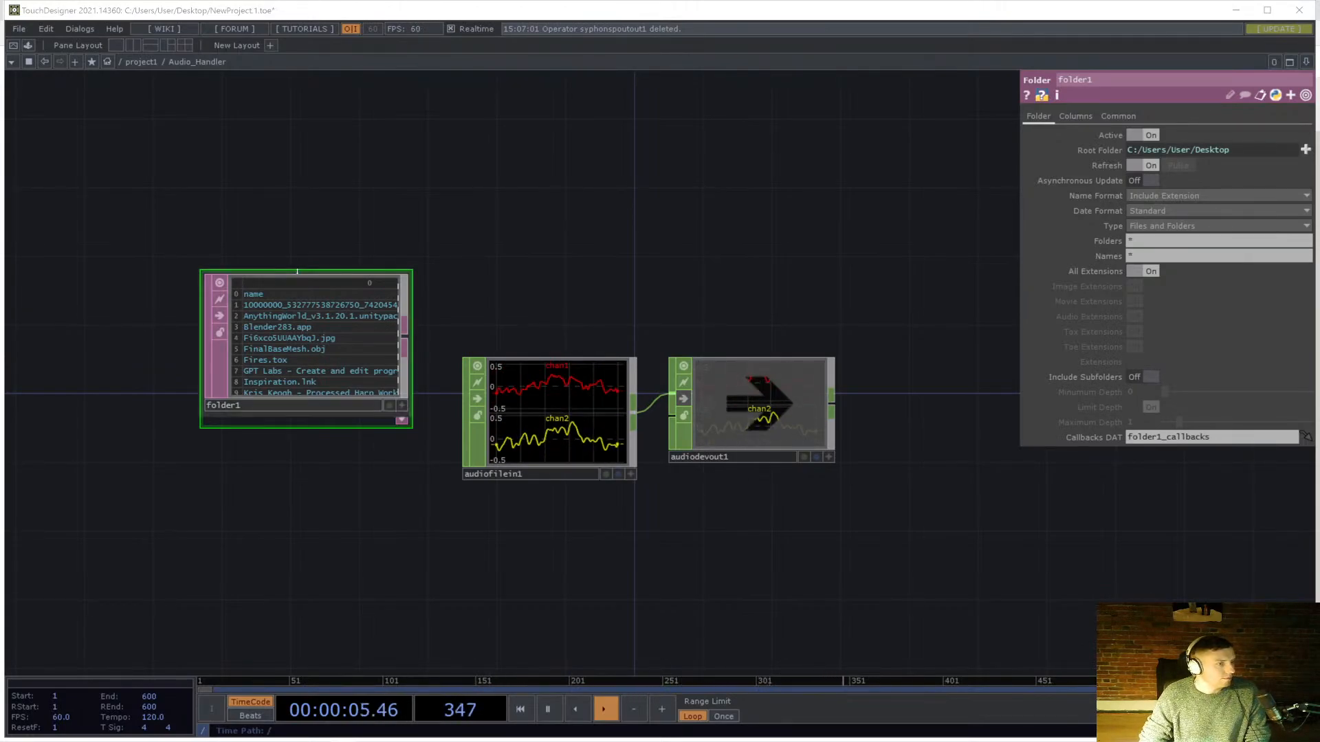
- Try to enter A:\_Everstream\Audio\ directly as the root folder of folder1
click(1244, 145)
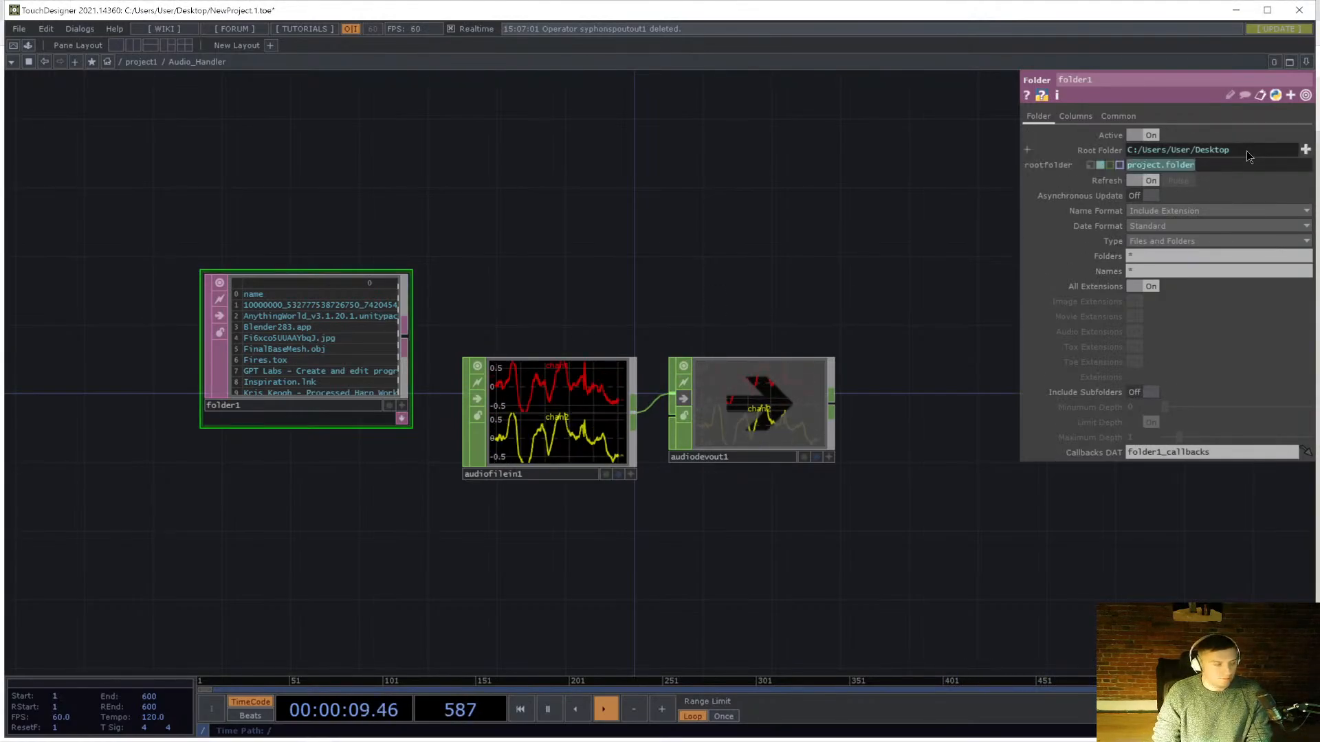
text(A:\)
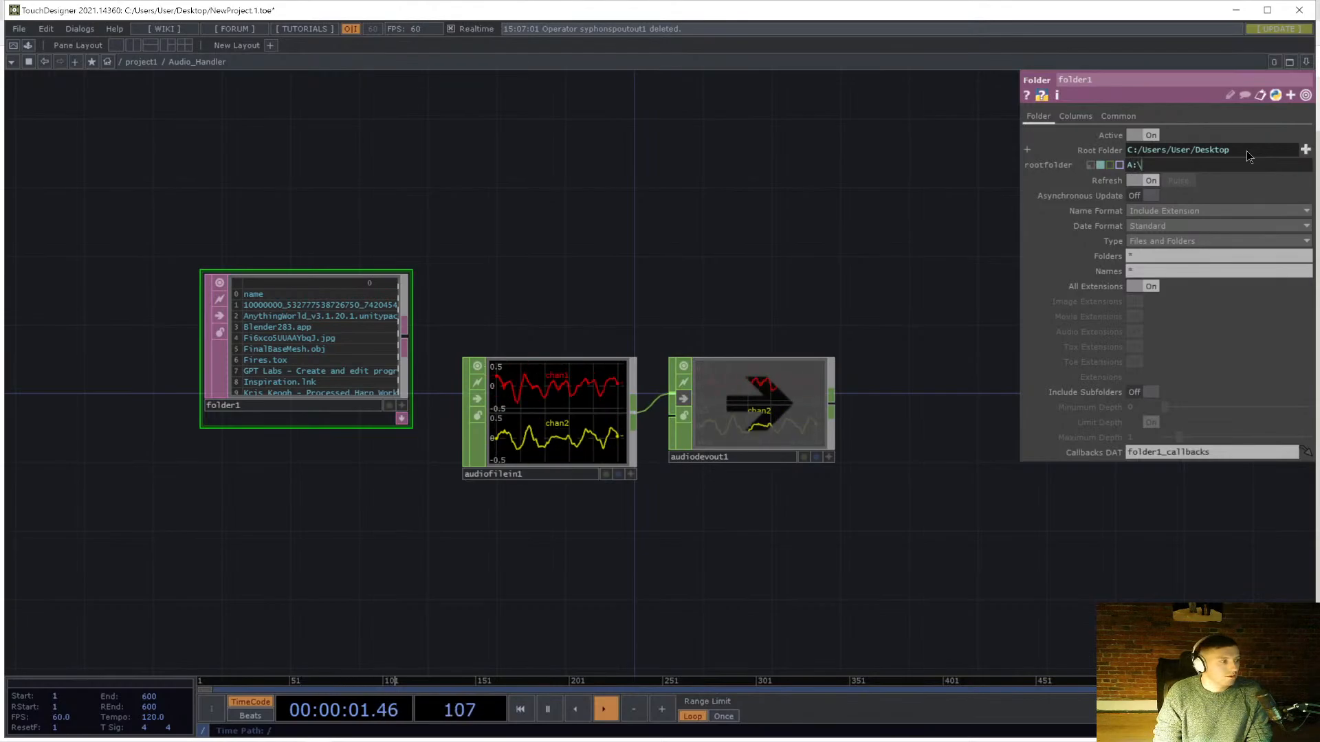
text(_Ever)
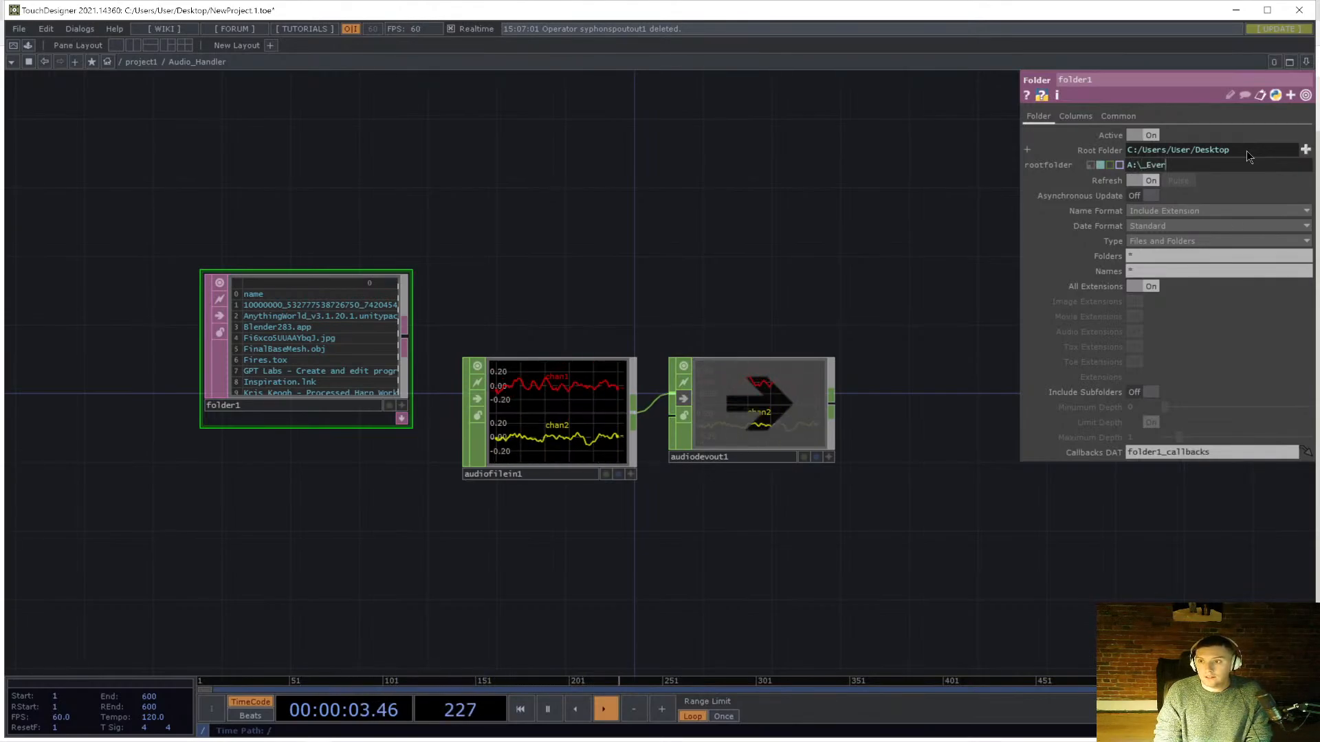
text(stream)
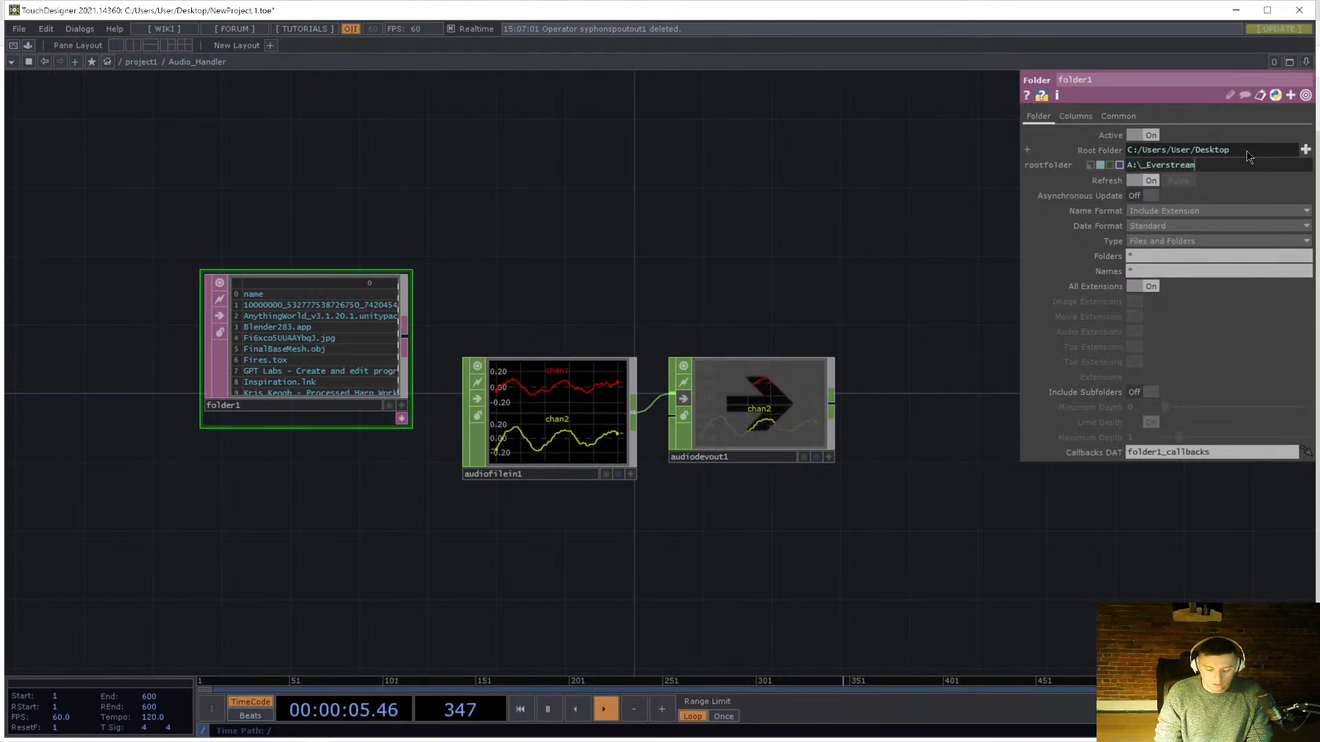
text(\Audio)
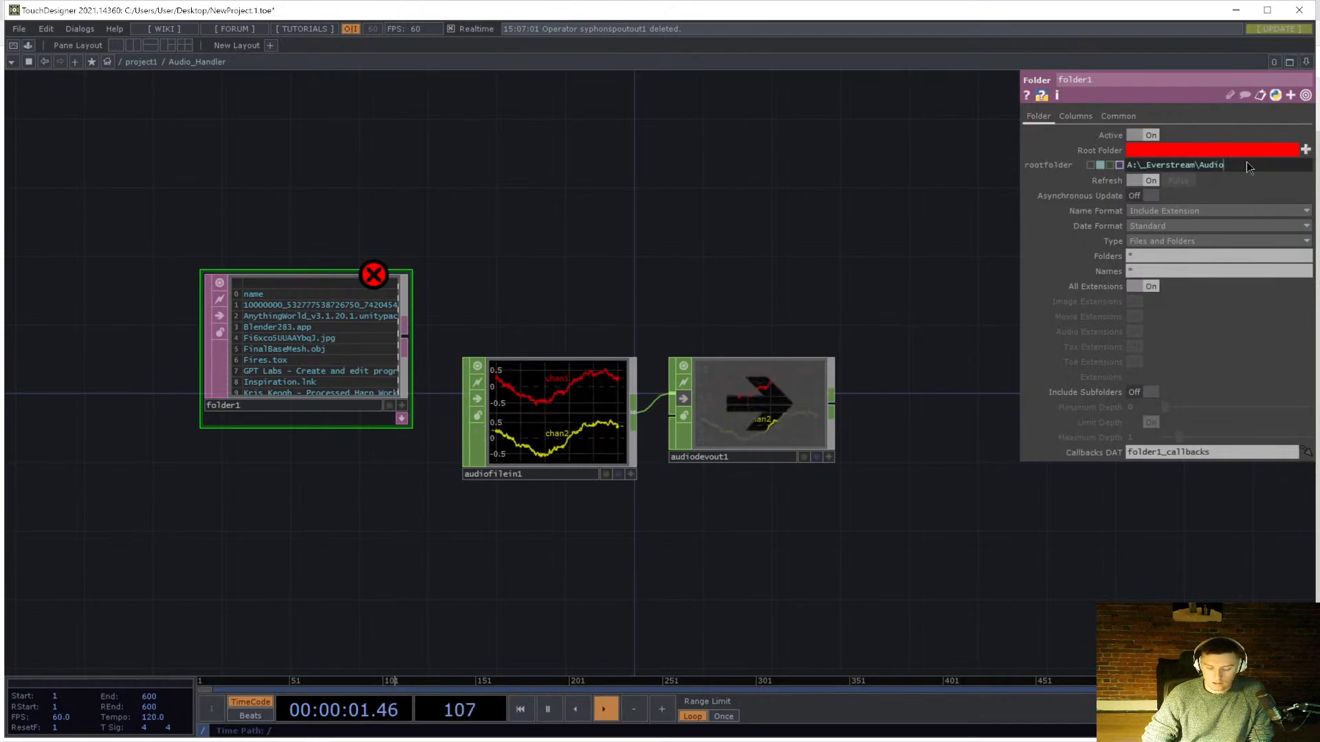
text(\)
- Choose A:/_Everstream/Audio as the root folder of folder1 and move the node farther from the audio operators
click(1306, 149)
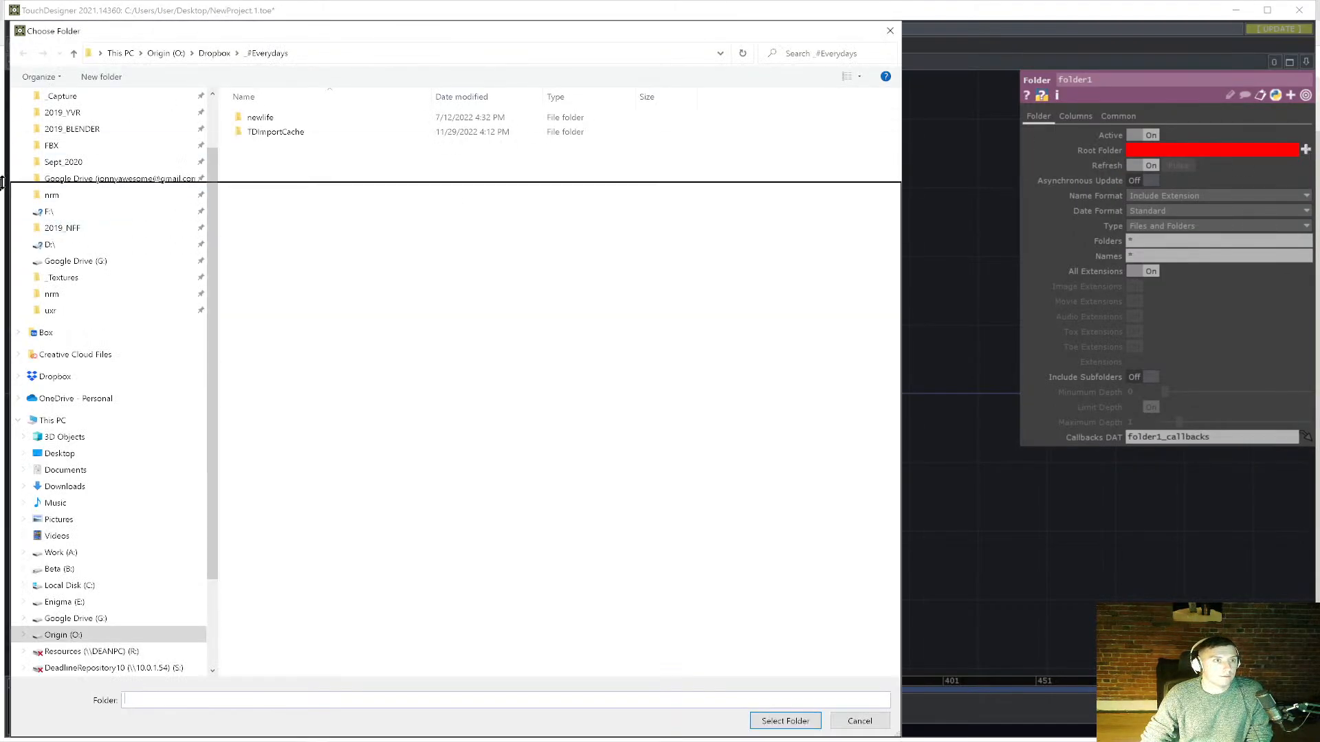
drag(220, 31, 238, 741)
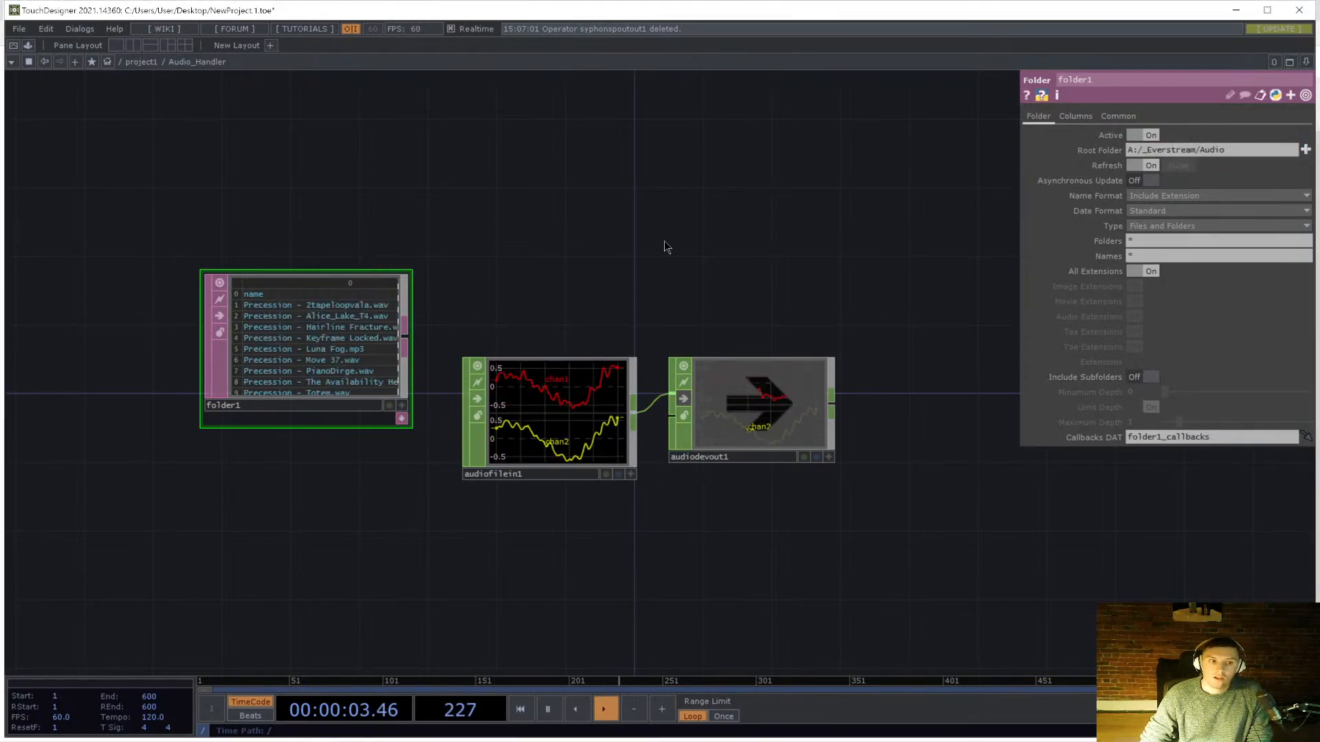
drag(352, 352, 232, 301)
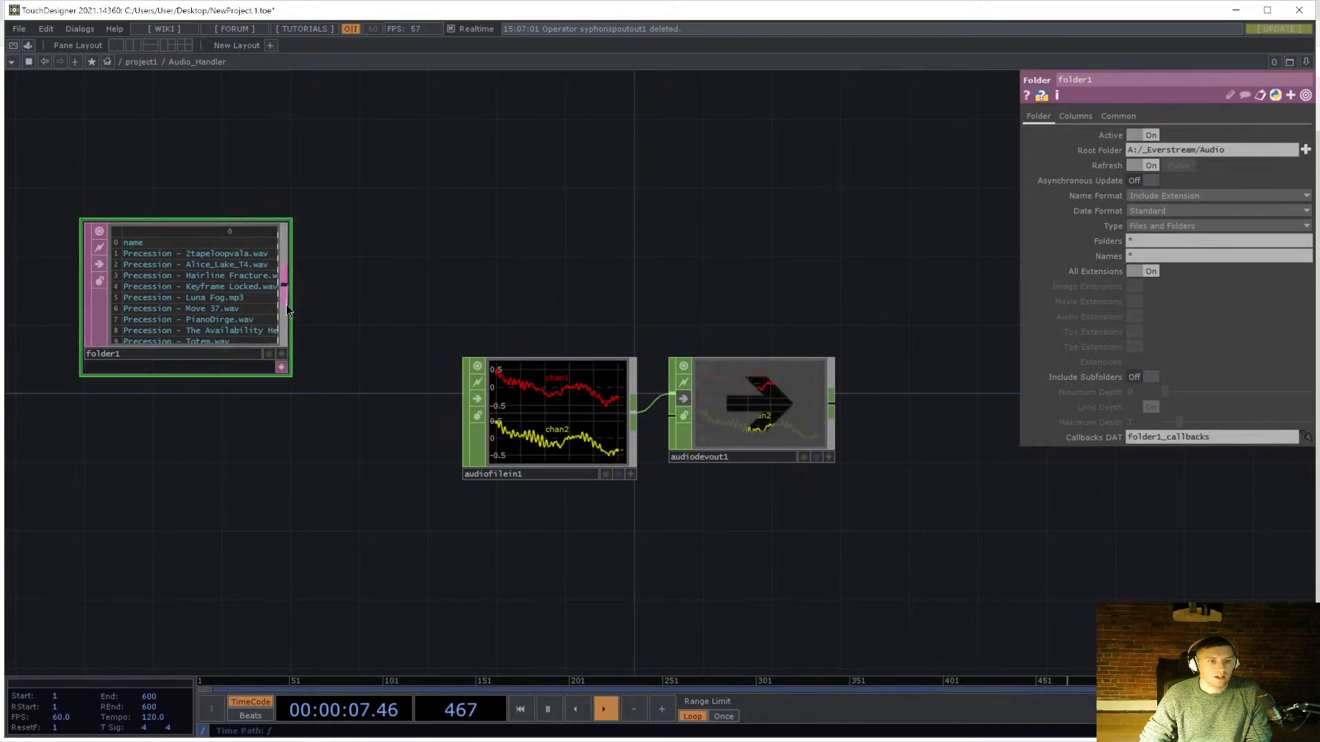
drag(303, 341, 275, 312)
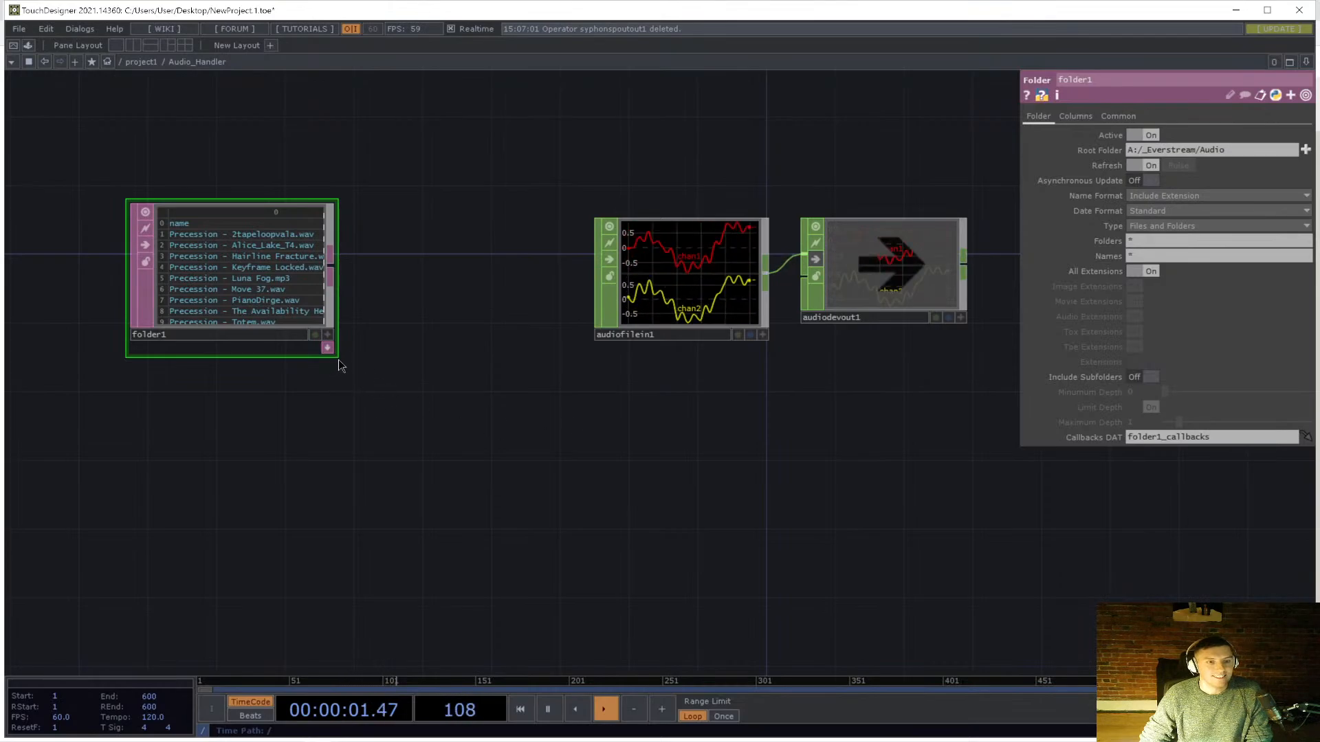
drag(283, 299, 214, 317)
drag(360, 266, 480, 346)
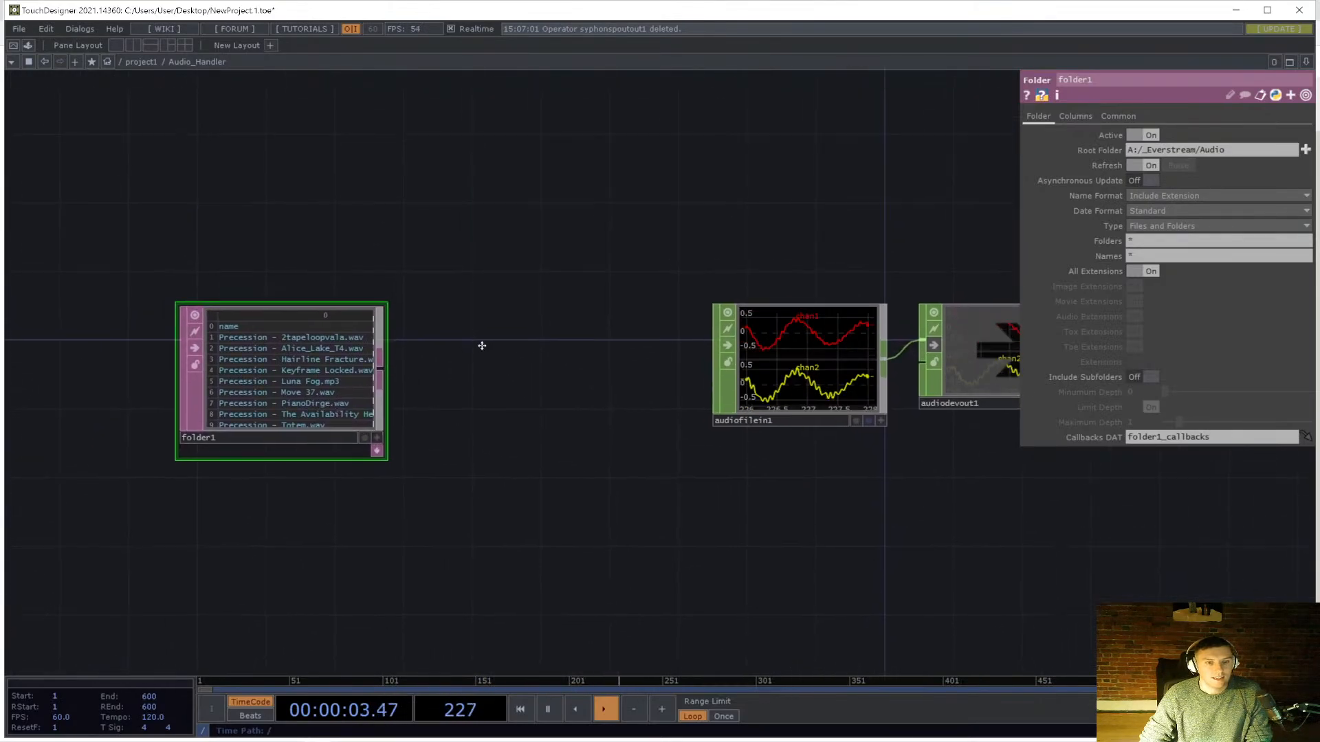
- Add a Select DAT connected to the output of folder1
click(383, 383)
click(469, 380)
text(sele)
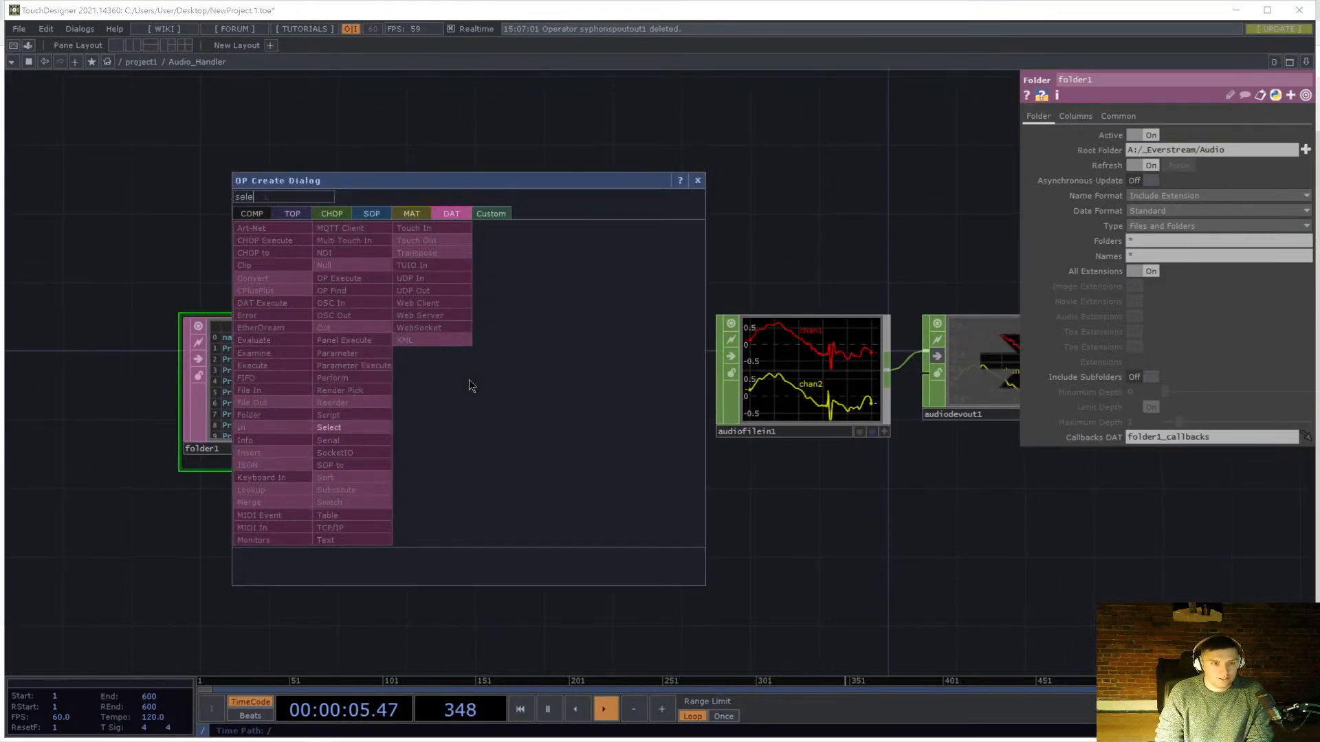
key(Return)
click(469, 380)
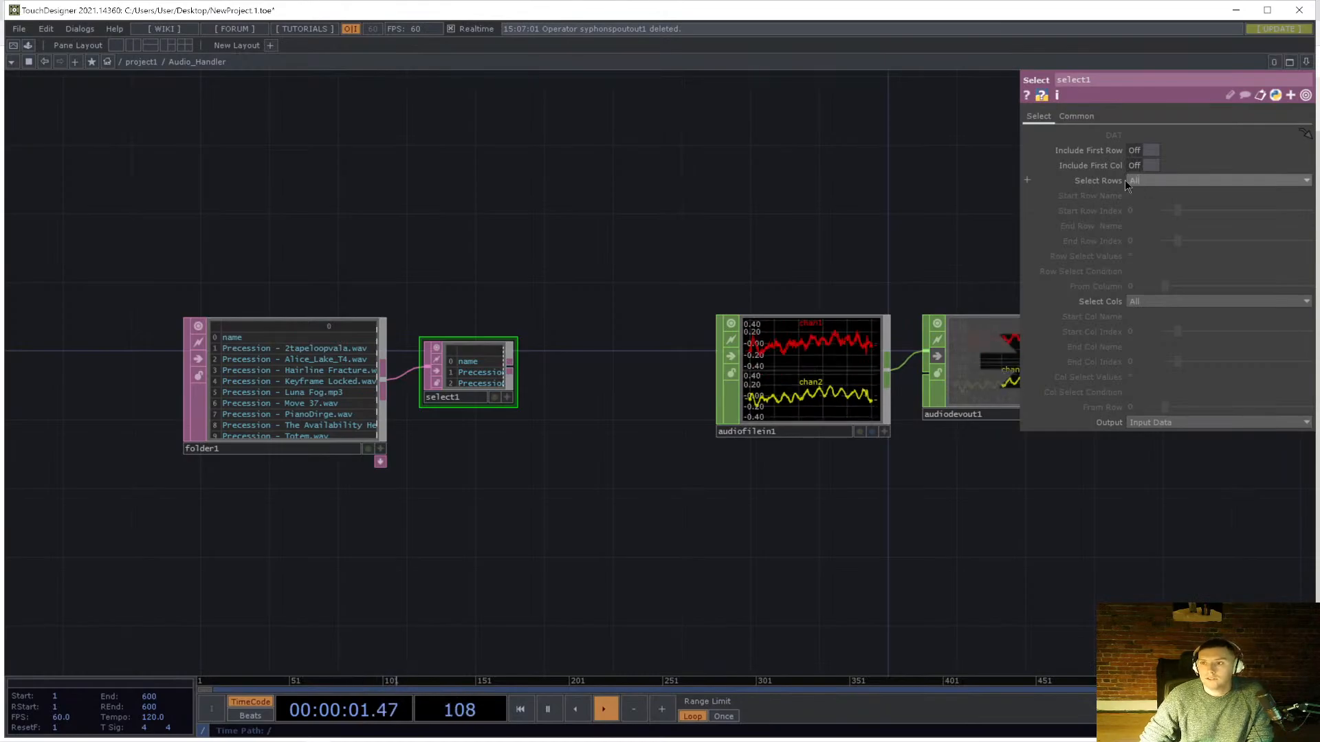
- Set select1 to select rows by Index with Start Row Index 1 and End Row Index 1
click(1148, 180)
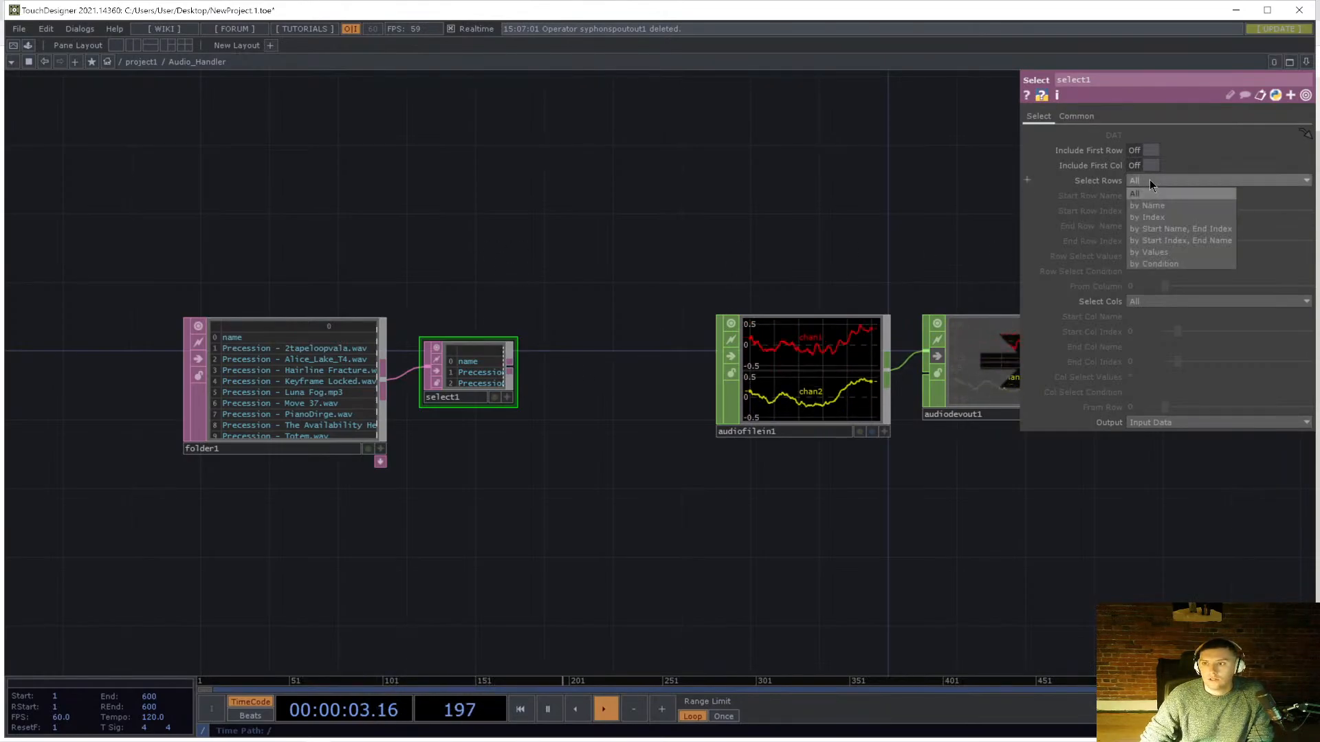
click(1157, 214)
drag(1156, 214, 1098, 237)
text(1)
key(Tab)
key(Return)
click(1147, 253)
click(1203, 244)
drag(1247, 255, 1010, 248)
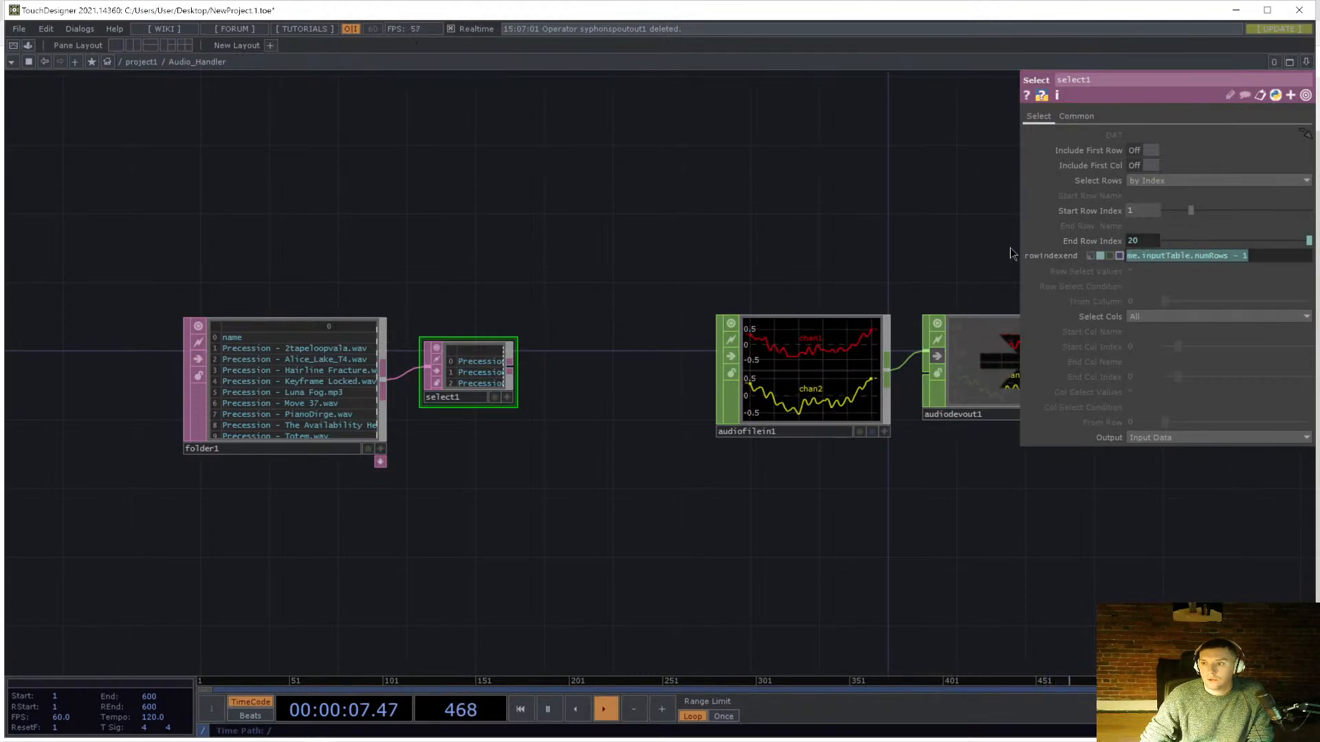
text(1)
key(Return)
- Enlarge the select1 node to show its row and place it directly beside folder1
drag(515, 406, 666, 487)
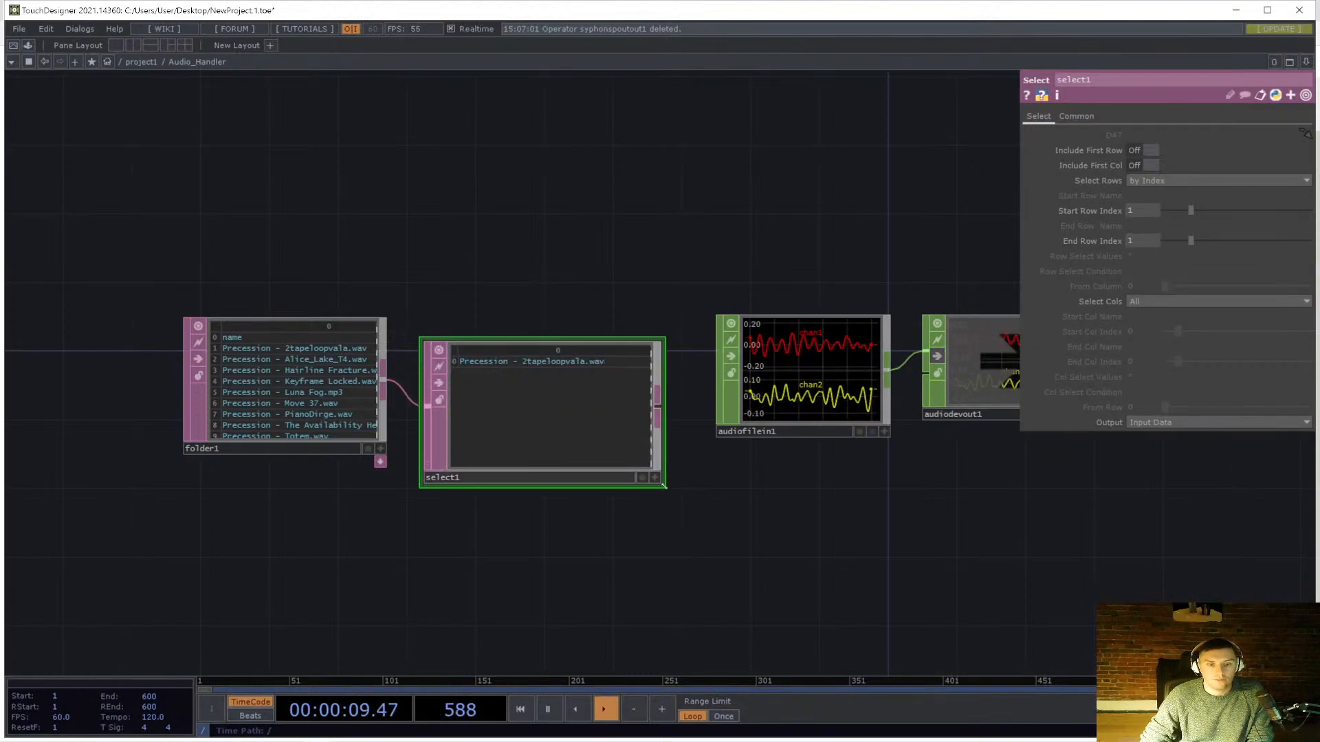
drag(599, 424, 566, 393)
drag(595, 292, 511, 290)
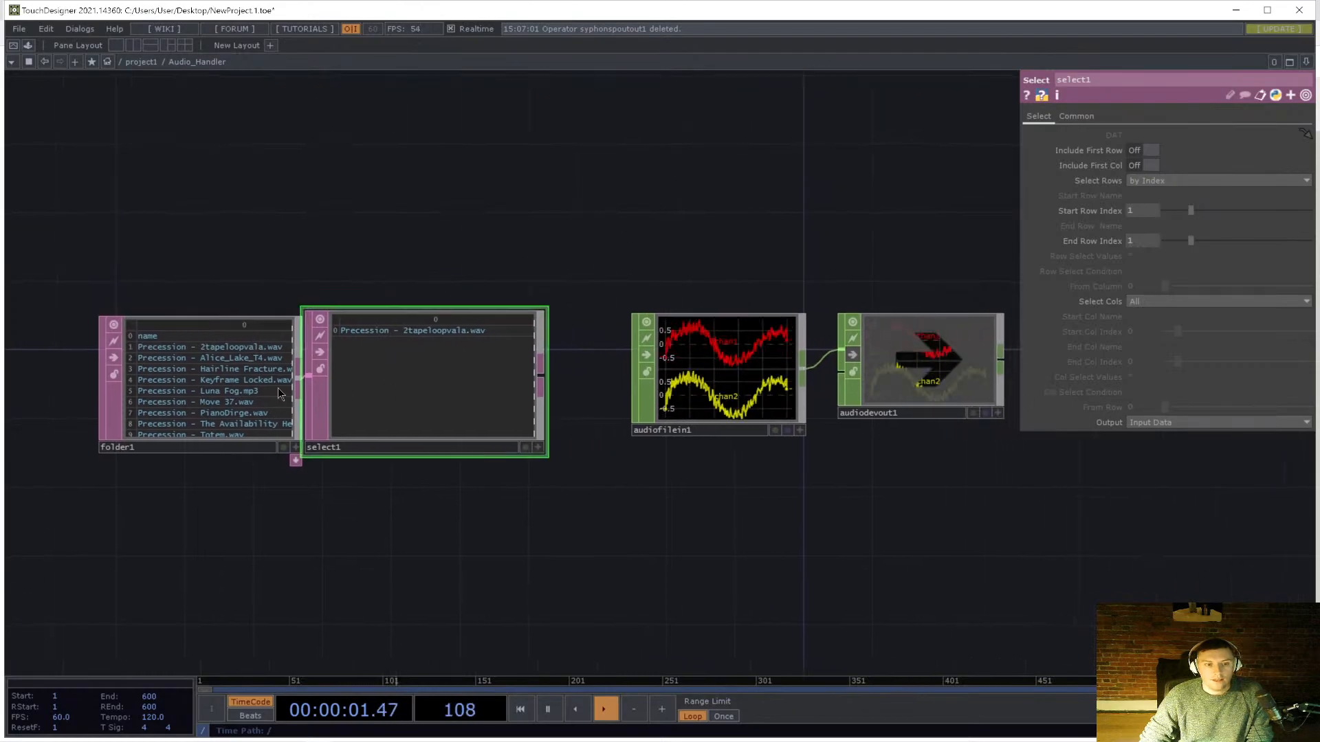
click(277, 388)
- Set the File parameter of audiofilein1 to the expression op('select1')[0,1]
click(773, 376)
click(1163, 137)
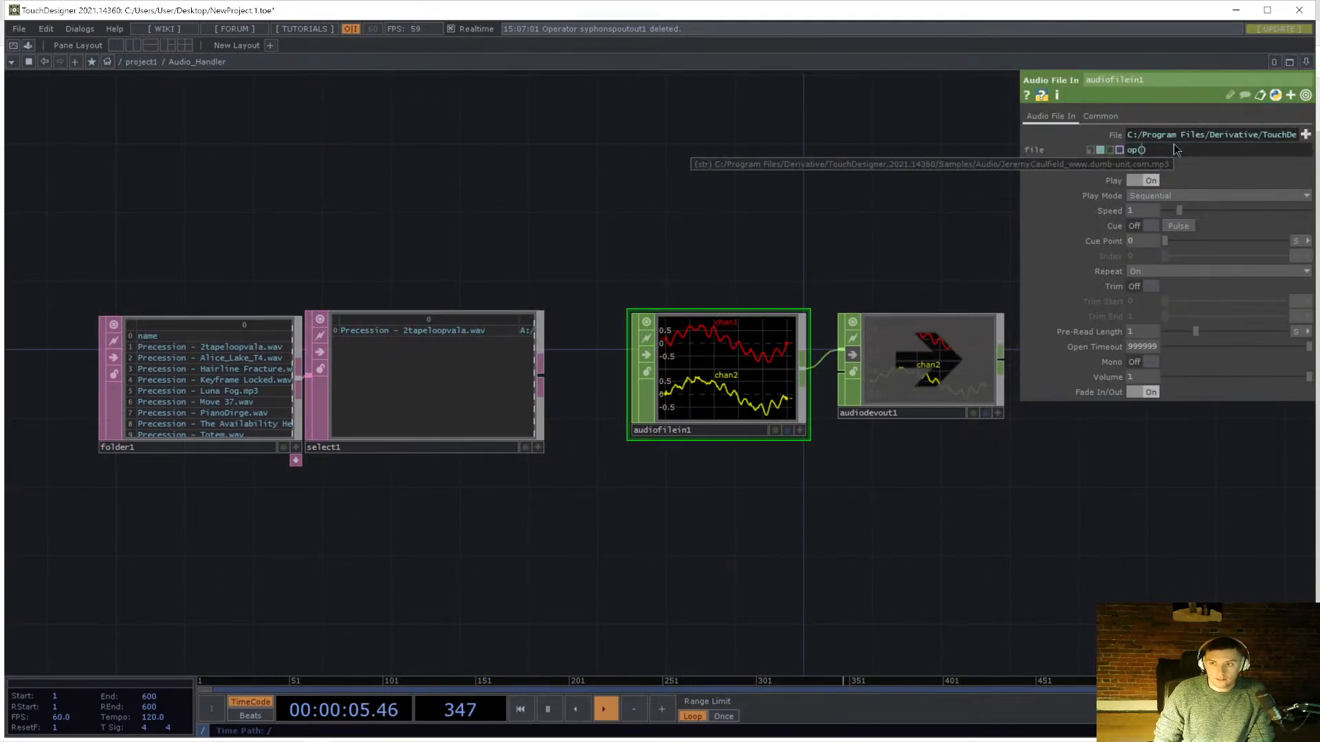
text('selec)
text(t1)
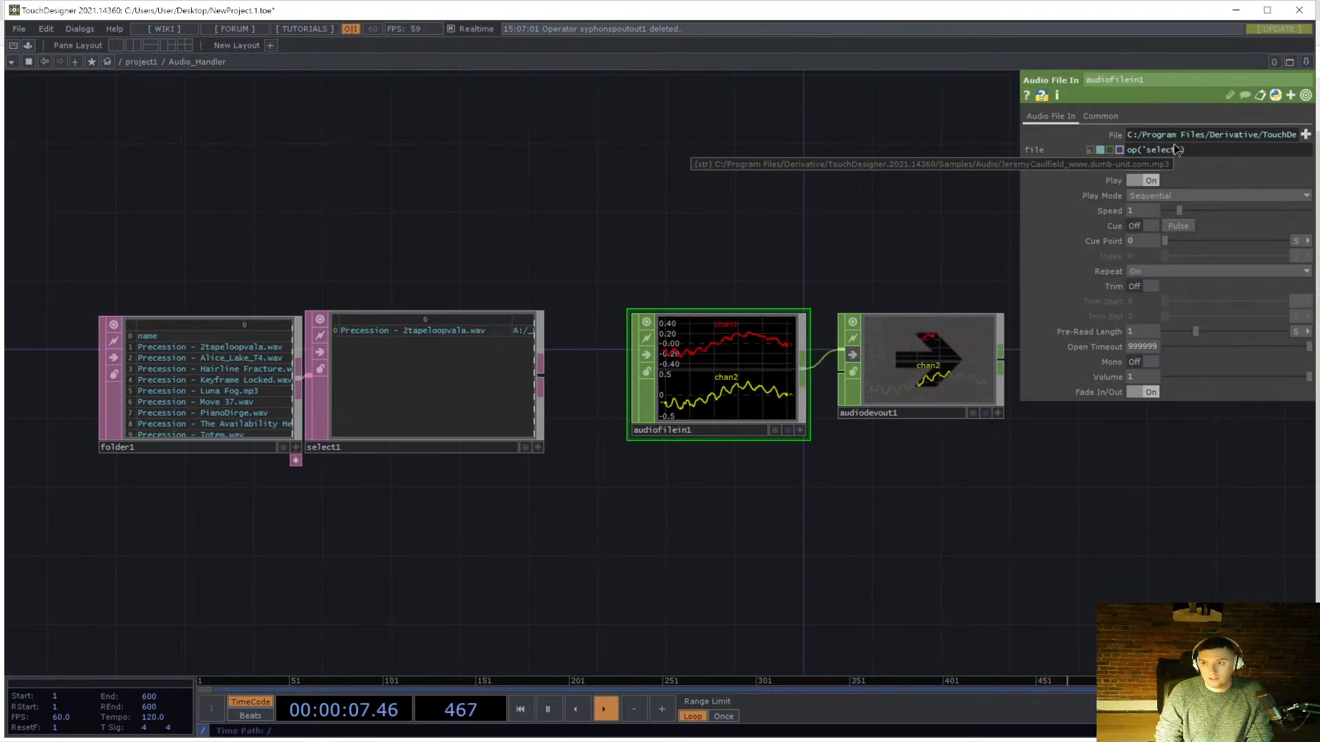
text('))
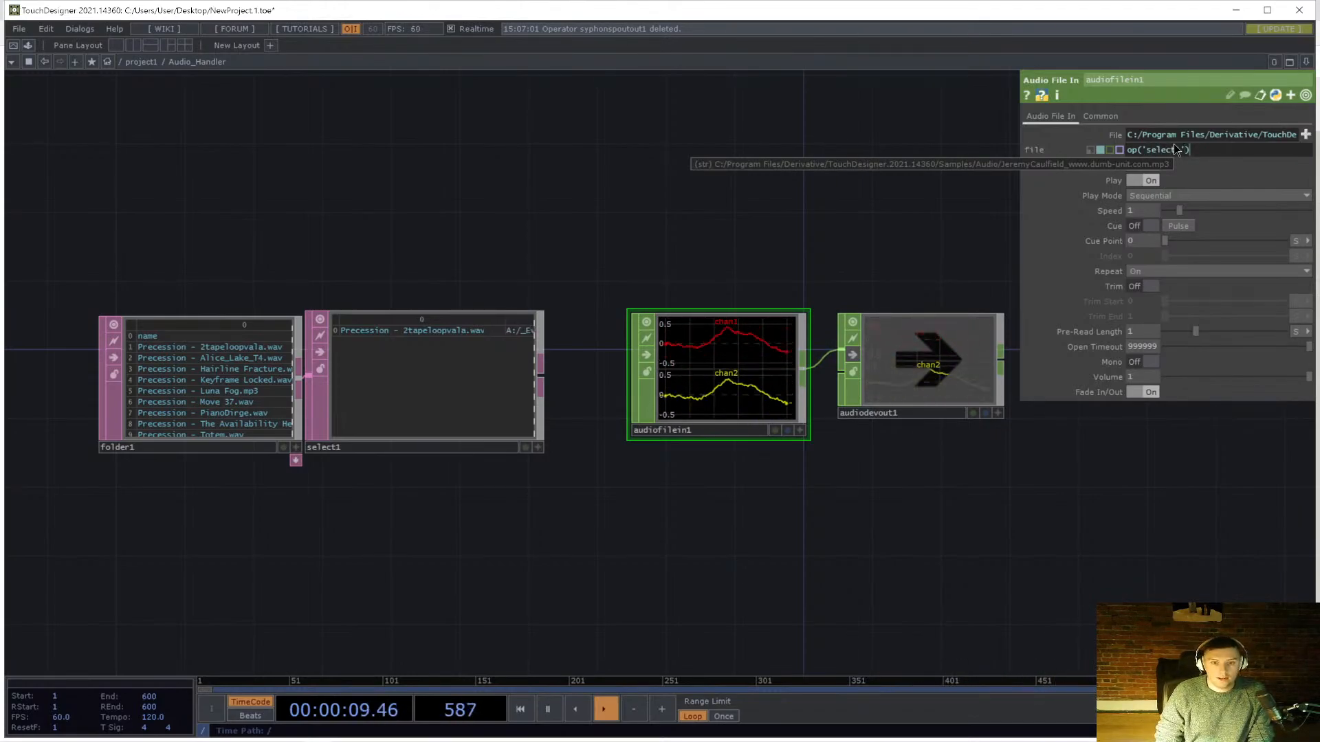
text([0])
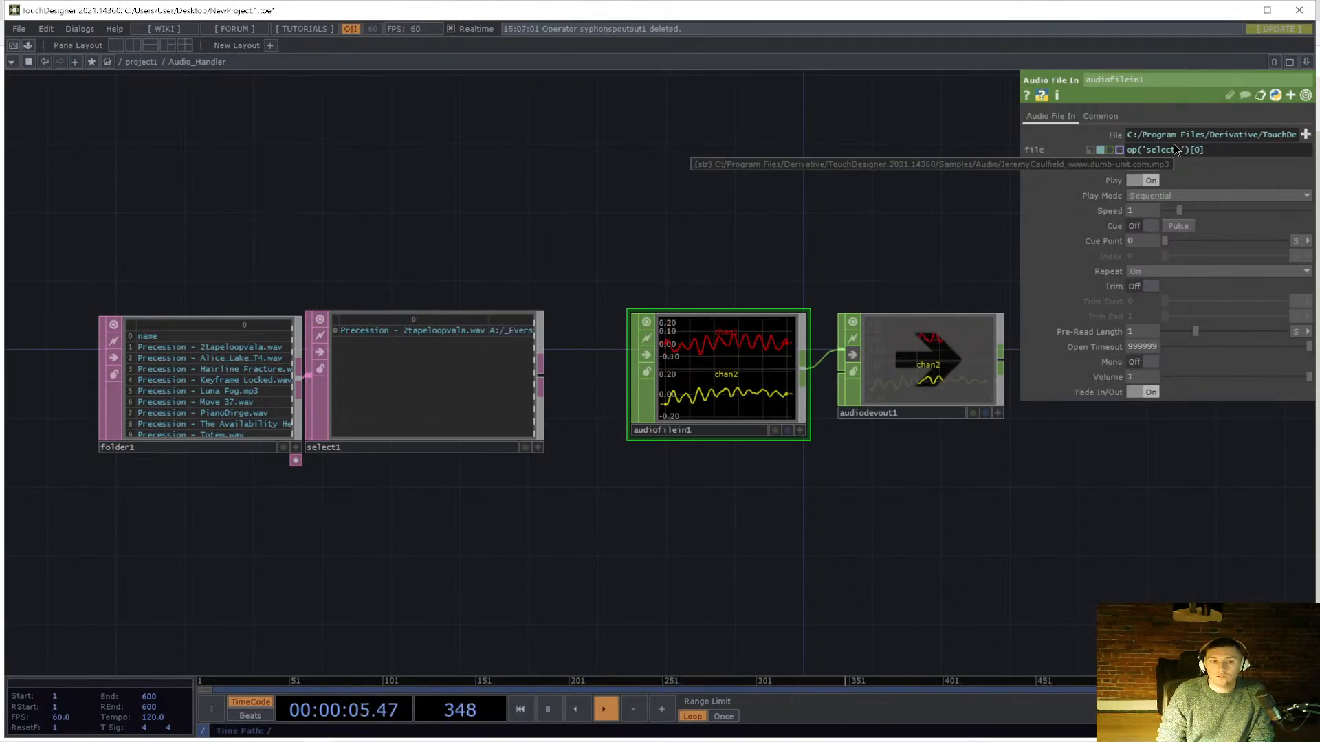
text(1)
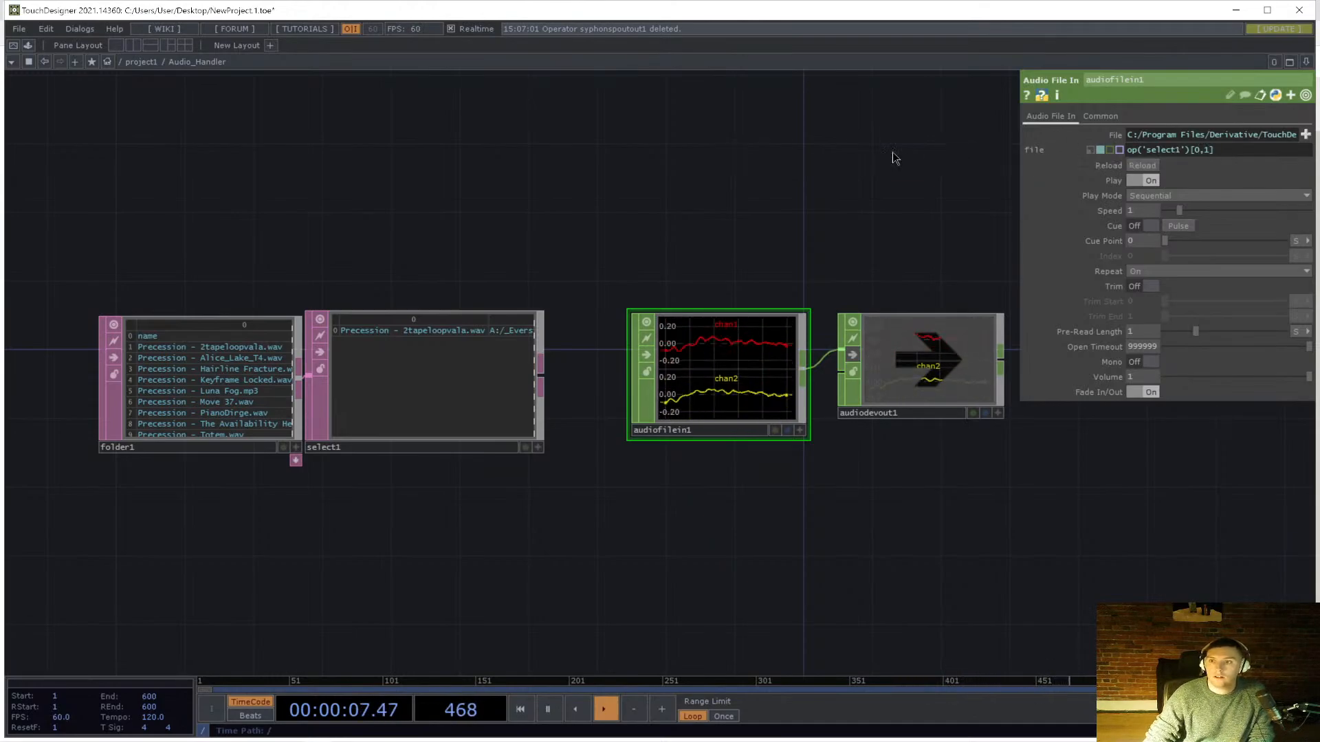
key(Return)
- Try widening select1 and moving it with folder1 away from the audio operators, and undo both changes
drag(548, 320, 856, 272)
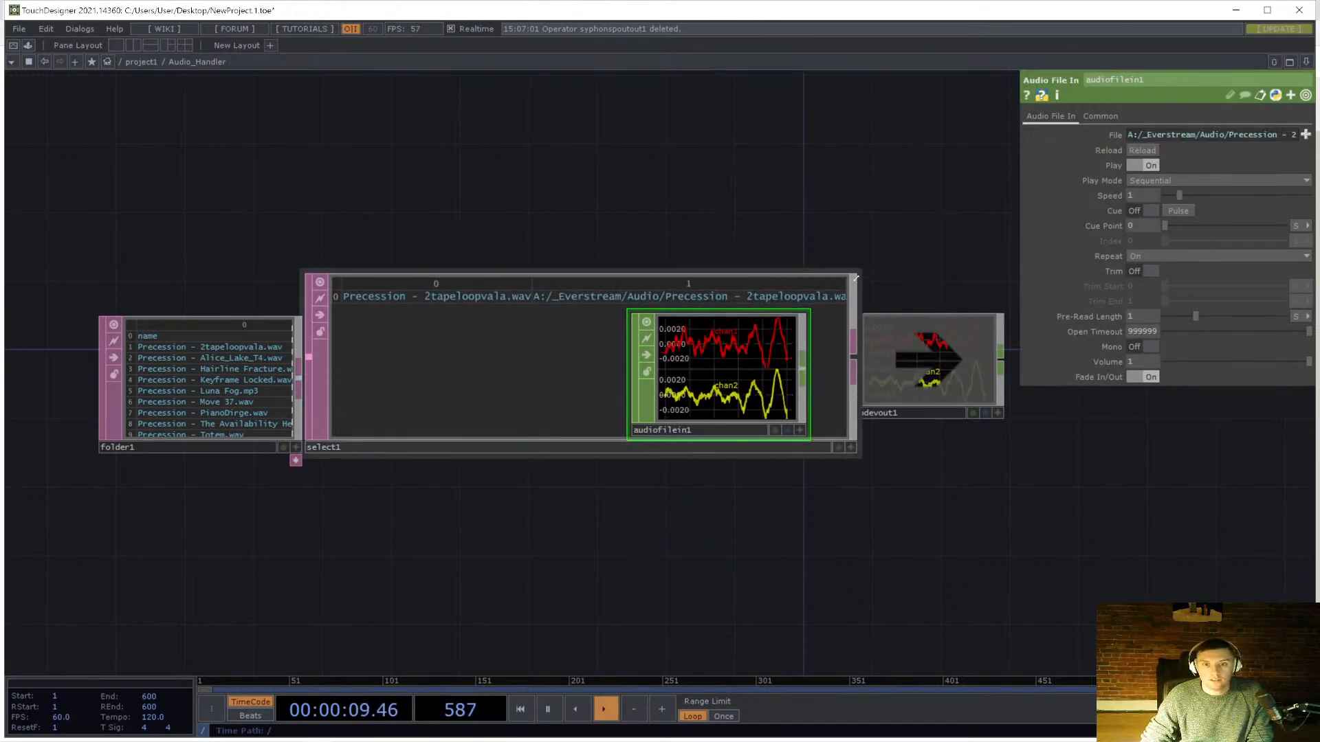
click(303, 364)
ctrl+click(448, 383)
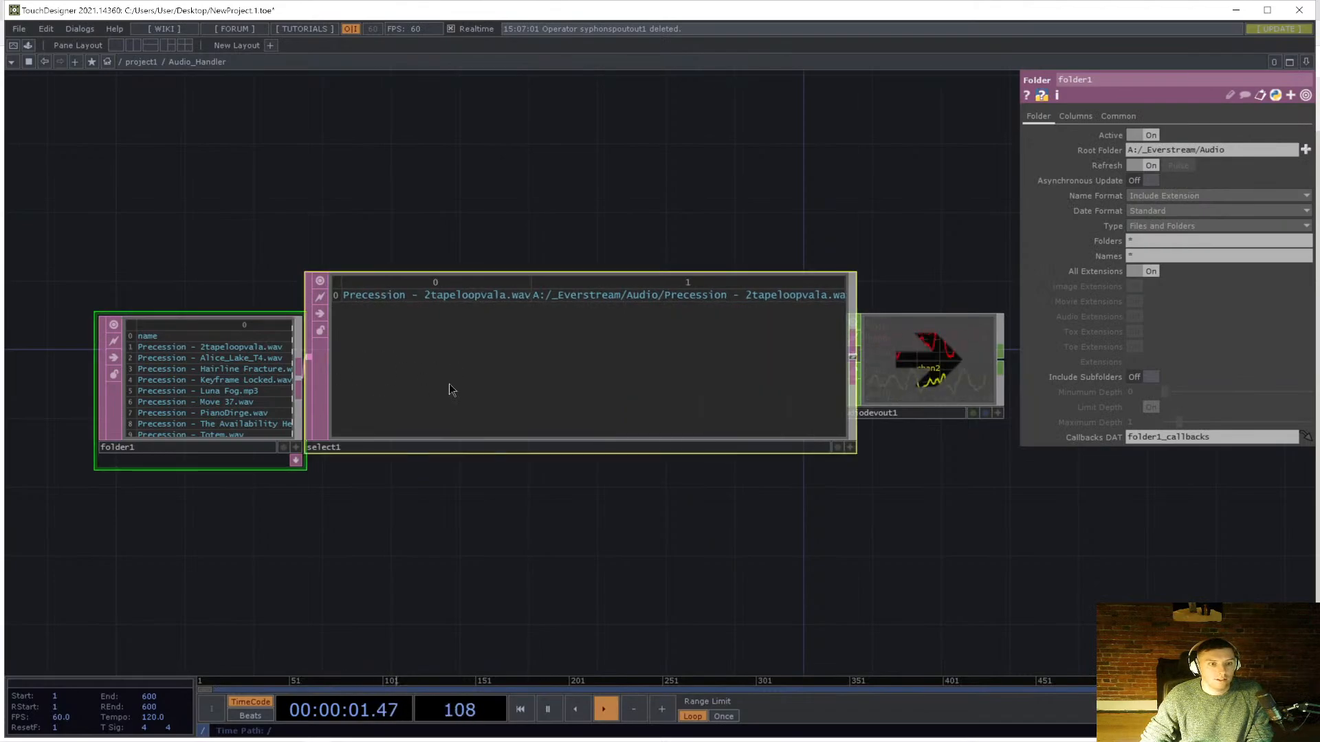
scroll(448, 383, down, 4)
drag(628, 464, 646, 460)
drag(596, 396, 315, 395)
click(434, 555)
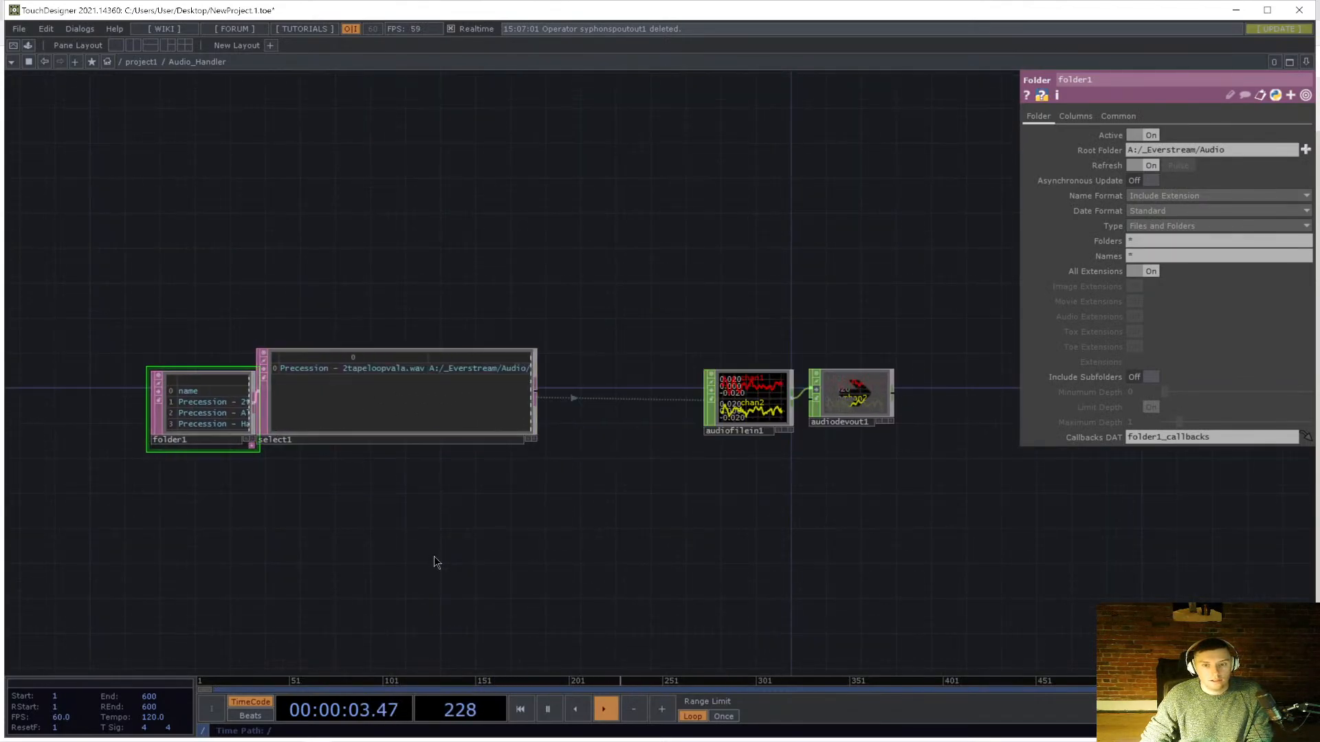
key(ctrl+z)
key(ctrl+z)
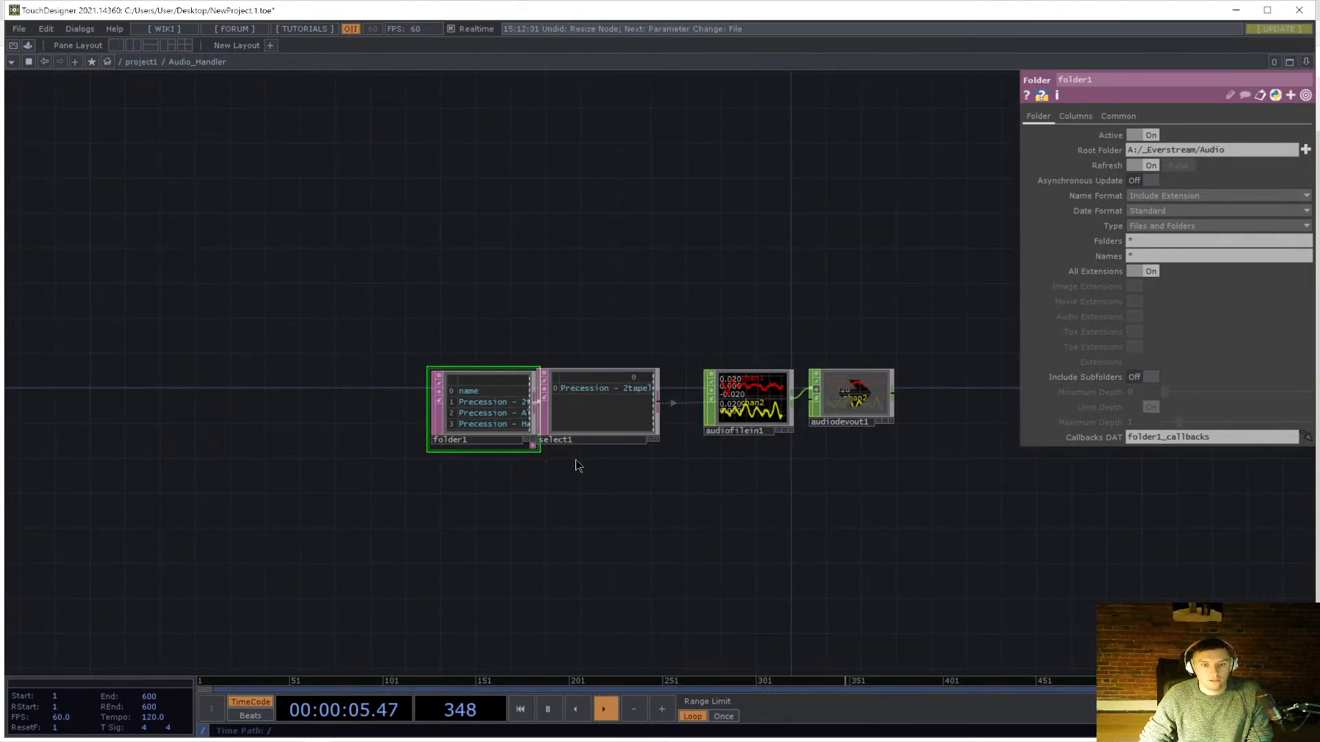
- Turn off bypass on audiodevout1 and bring up its parameters
drag(635, 425, 479, 407)
click(695, 373)
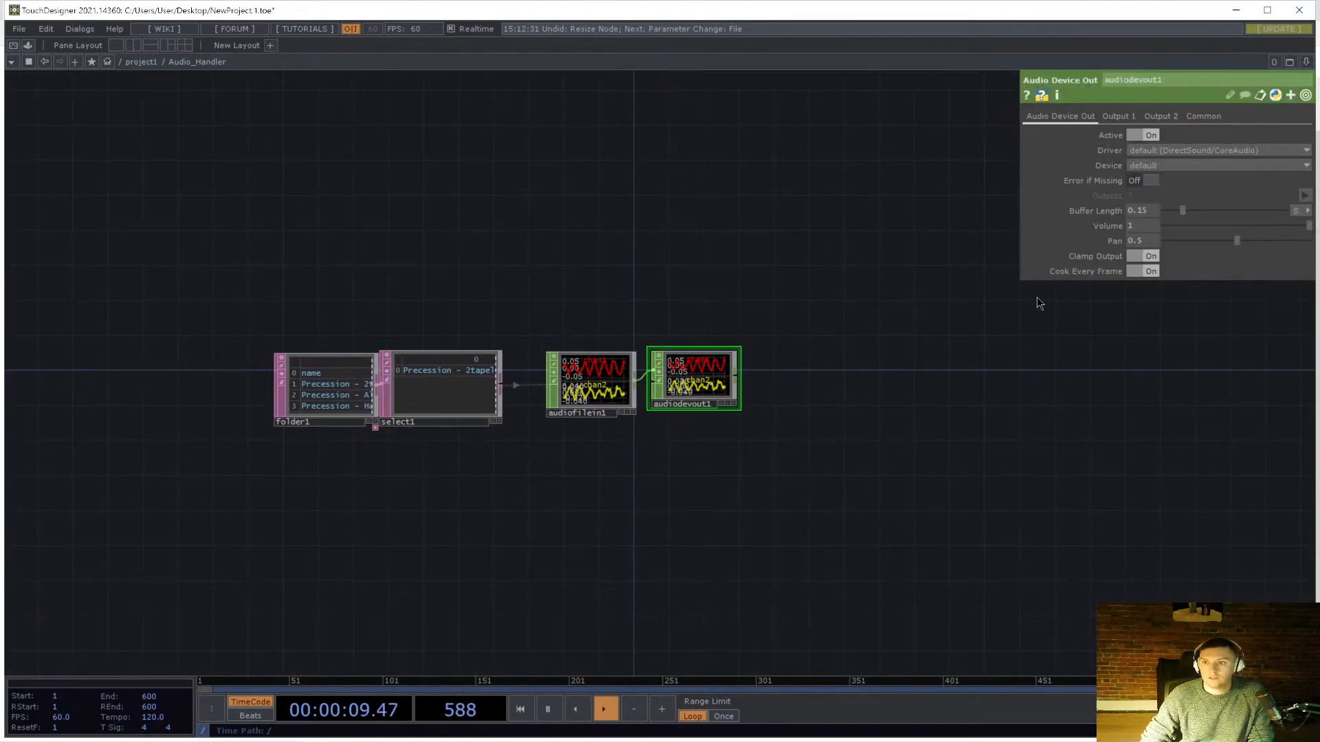
key(alt+Tab)
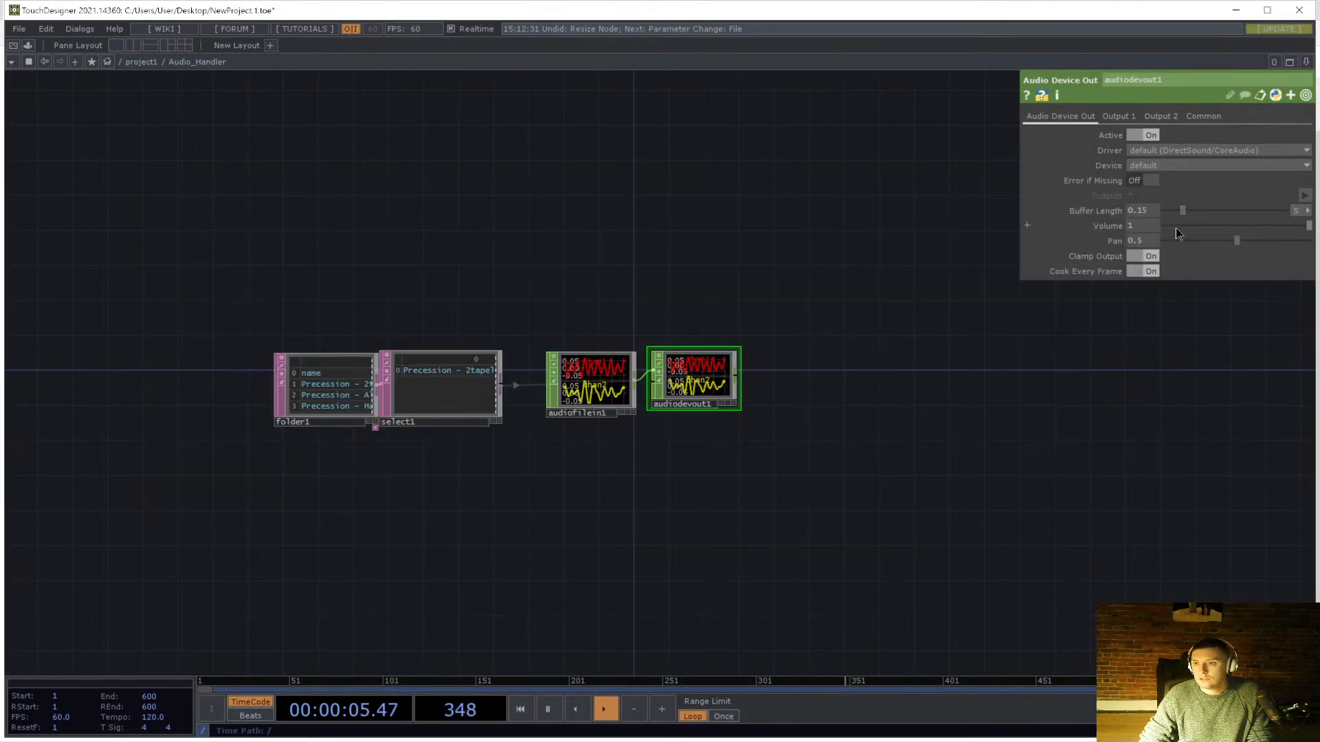
- Set the Volume of audiodevout1 to 0.25 and move folder1 slightly away from select1
click(1144, 230)
text(.3)
key(Return)
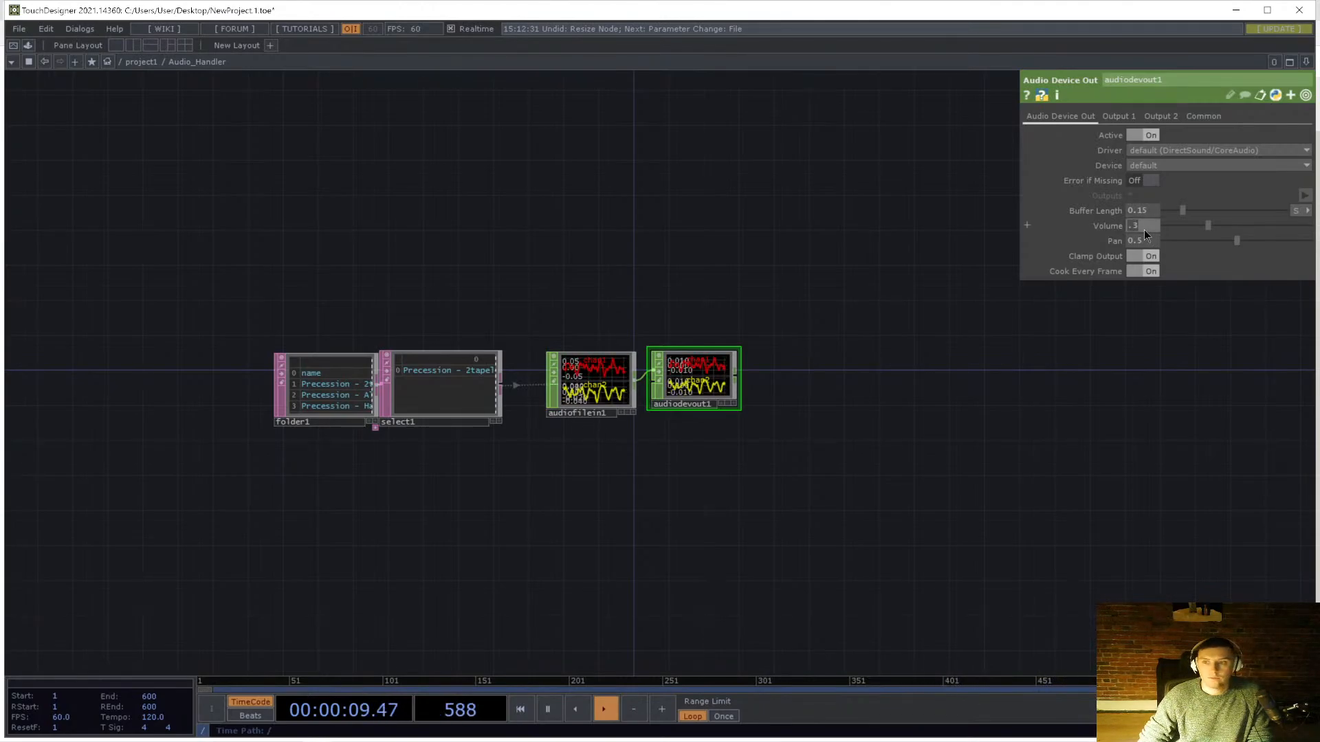
click(1143, 229)
text(.25)
key(Return)
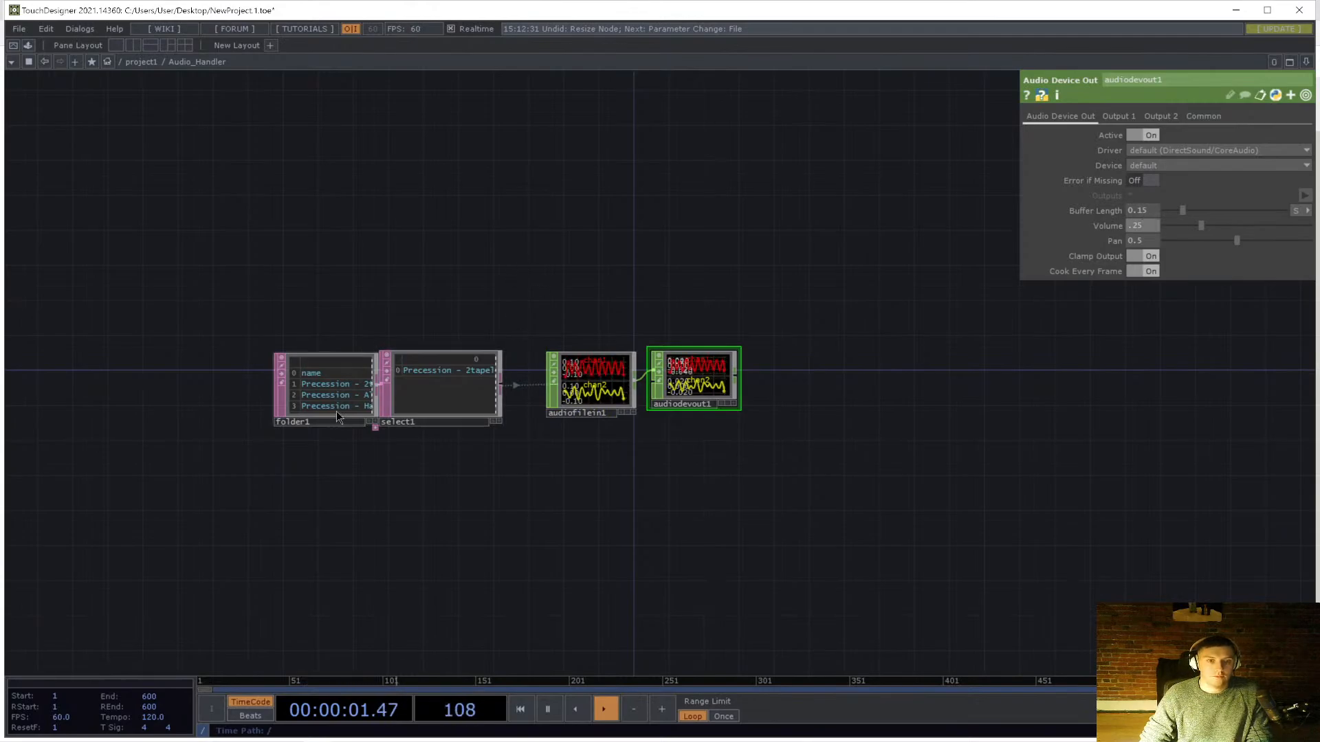
mouse_move(337, 411)
mouse_down()
mouse_move(340, 398)
mouse_move(320, 398)
mouse_up()
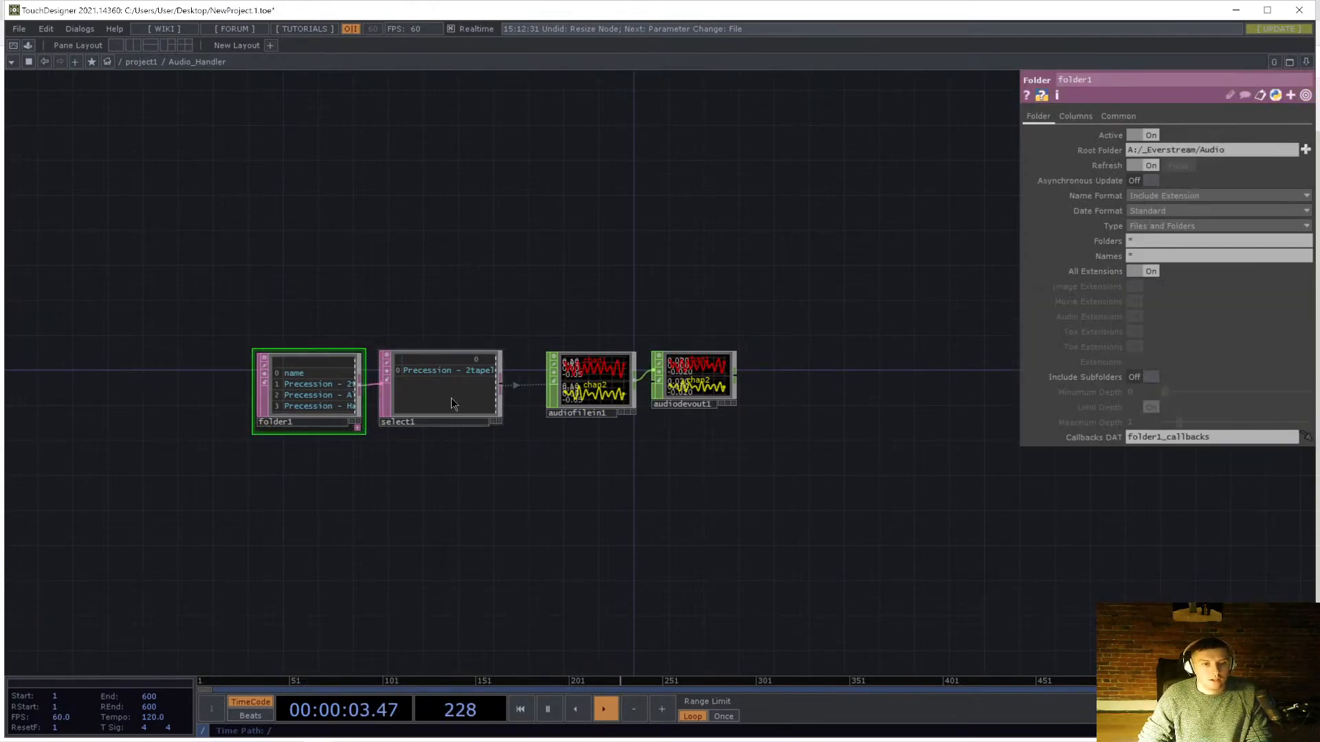
- Add an Info CHOP above audiofilein1 with audiofilein1 as its Operator
scroll(451, 398, up, 3)
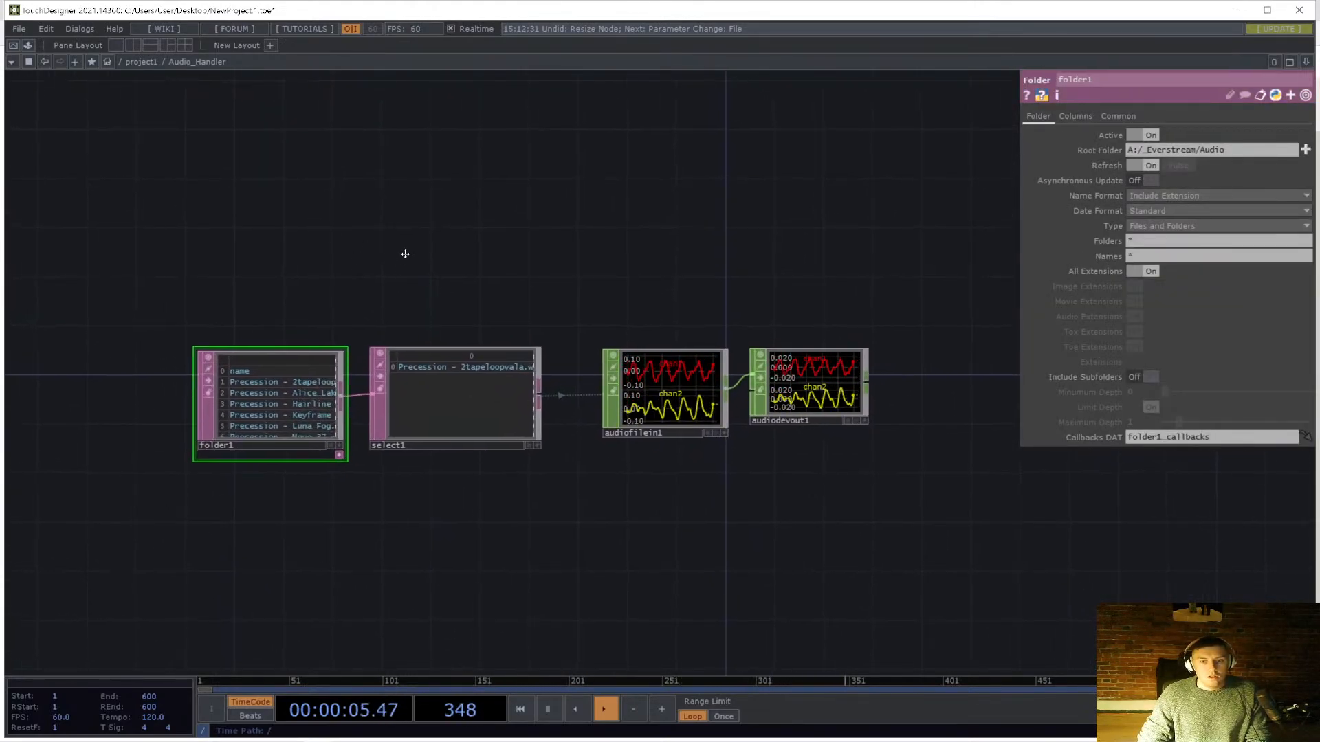
drag(404, 254, 416, 275)
key(Tab)
text(info)
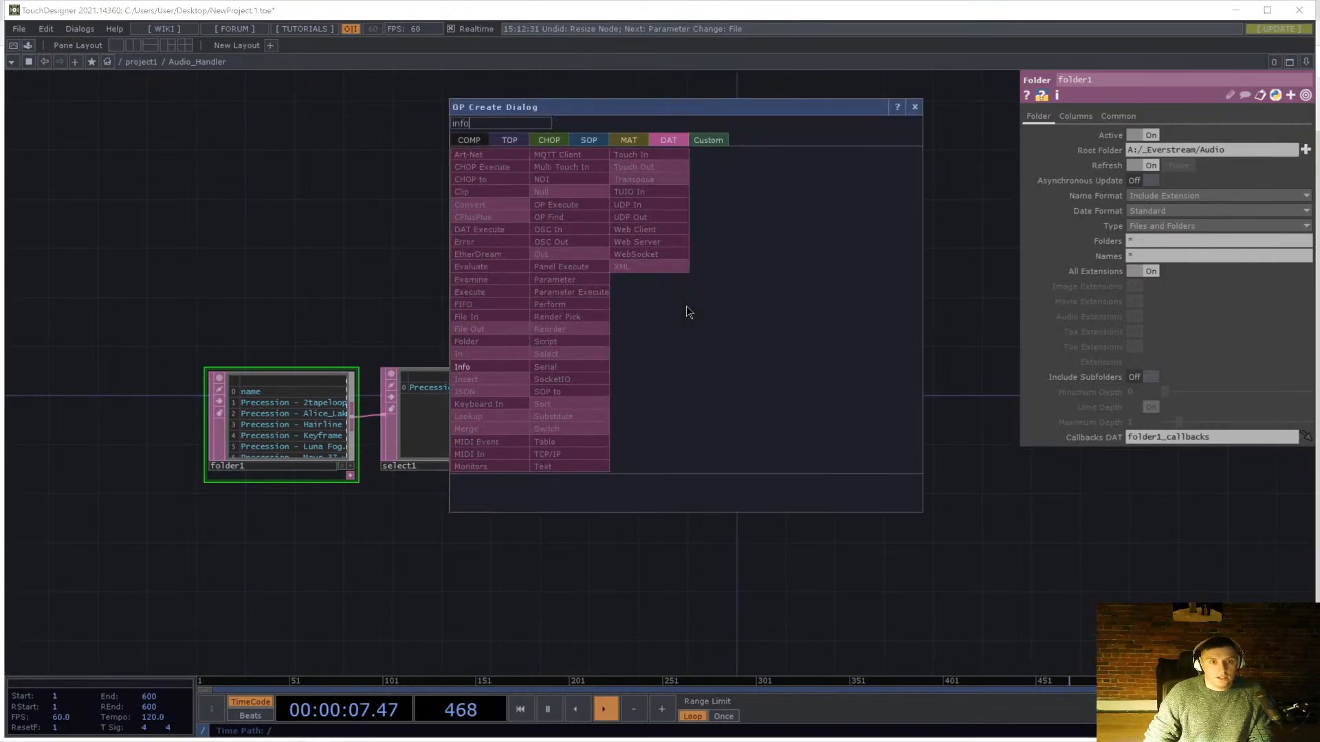
key(shift+Tab)
key(shift+Tab)
key(shift+Tab)
click(636, 267)
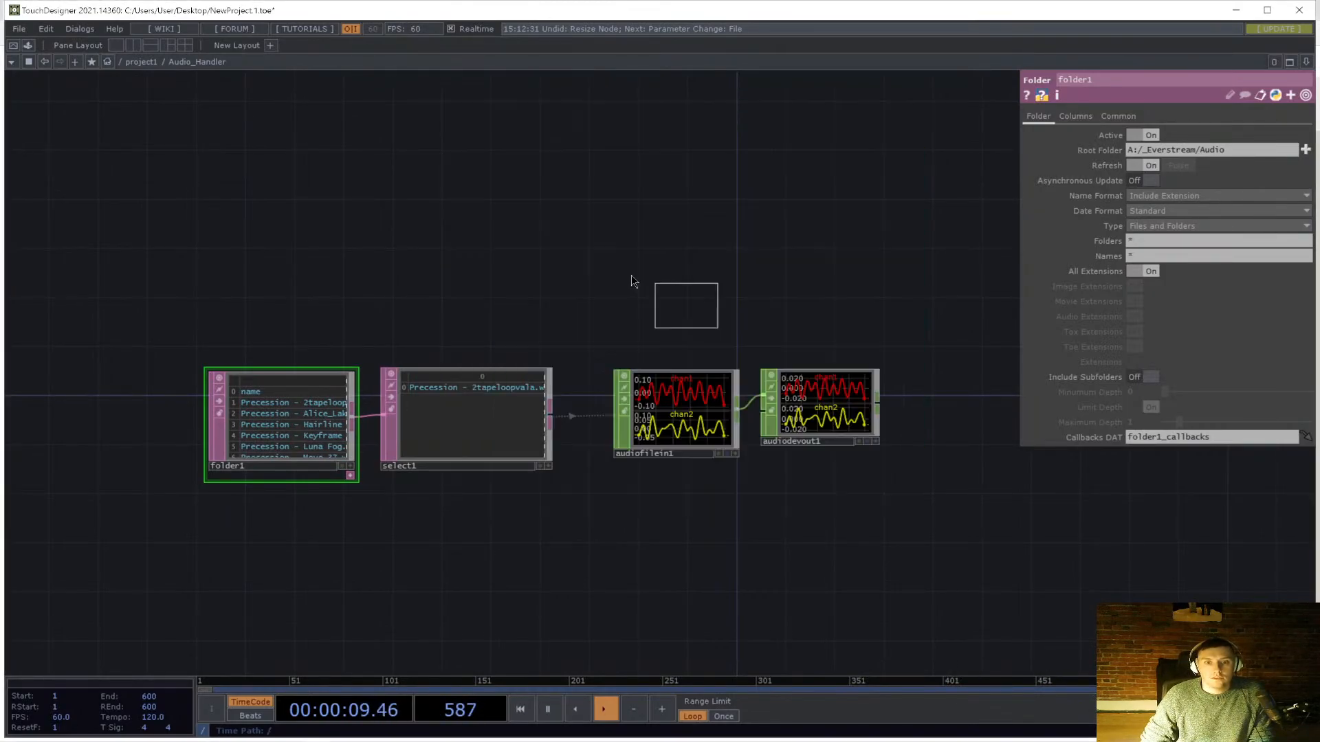
drag(631, 275, 746, 355)
scroll(697, 326, up, 3)
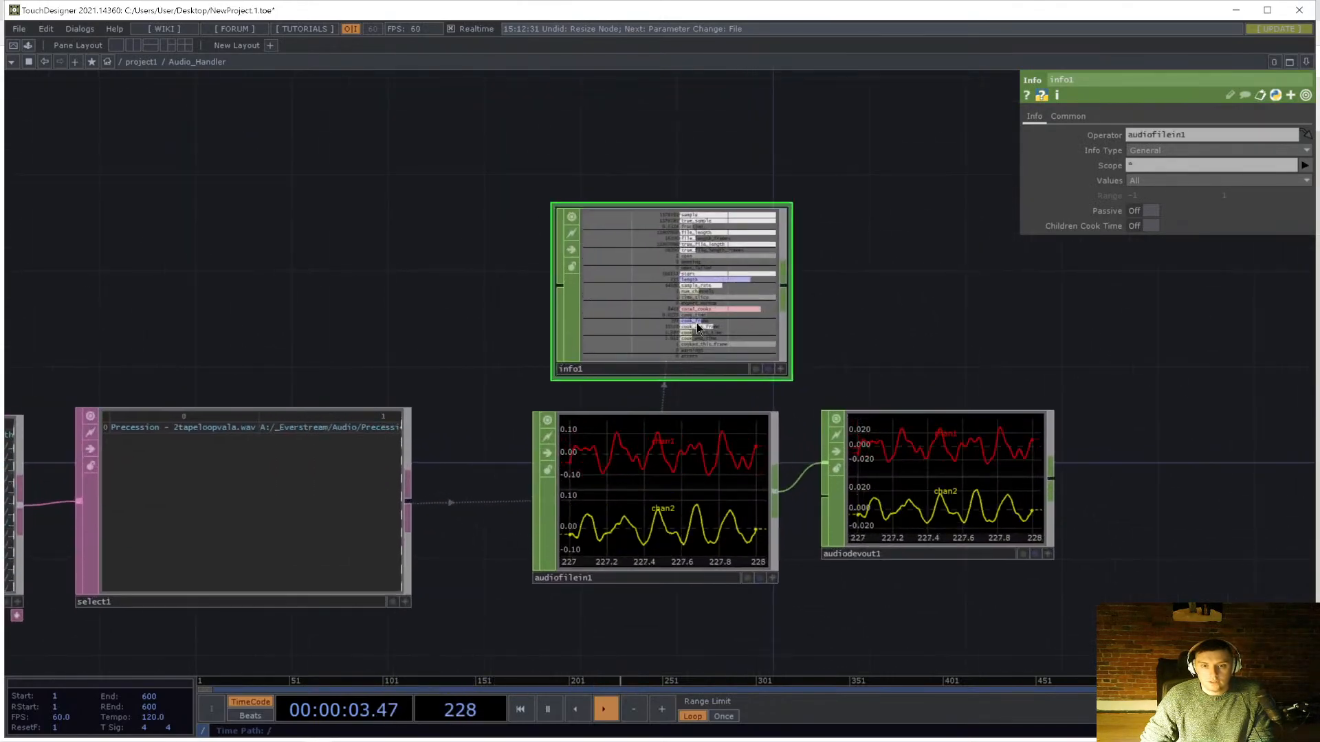
- Limit the Scope of info1 to the fraction channel and align the node directly above audiofilein1
click(631, 511)
click(715, 316)
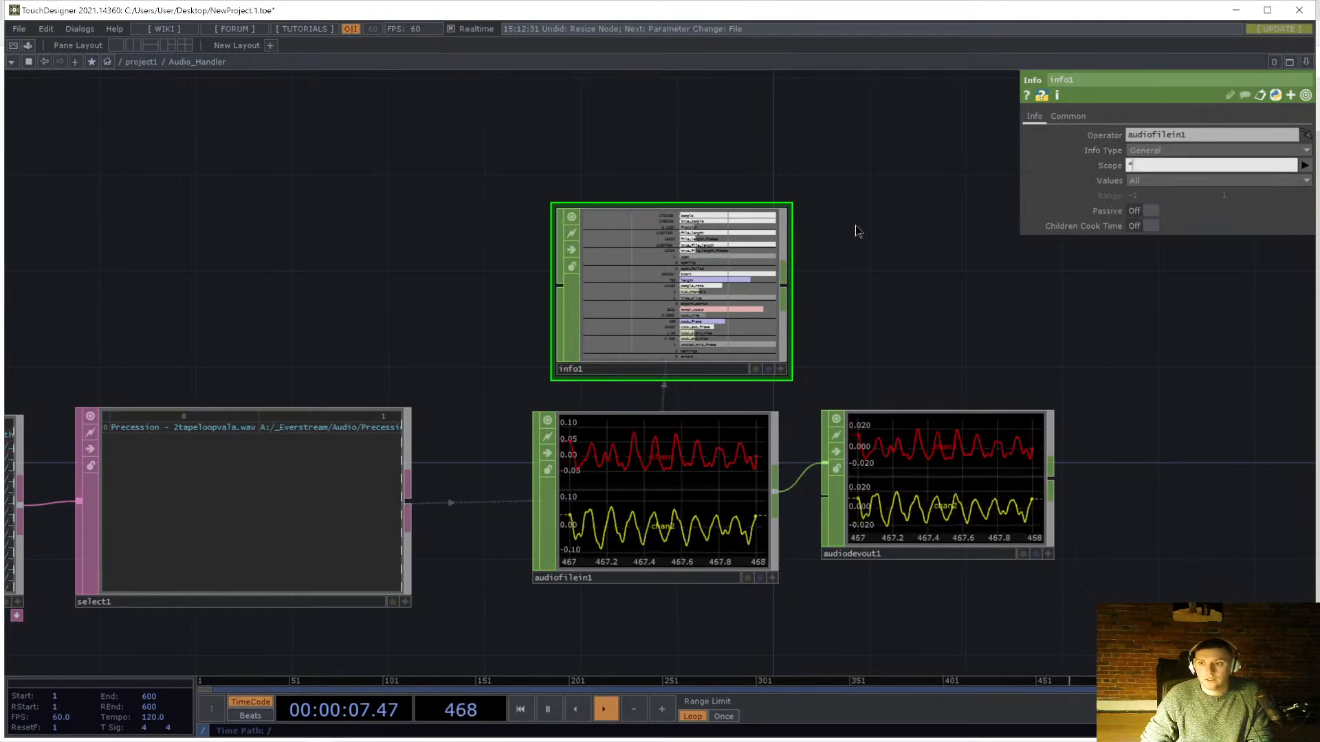
click(1304, 164)
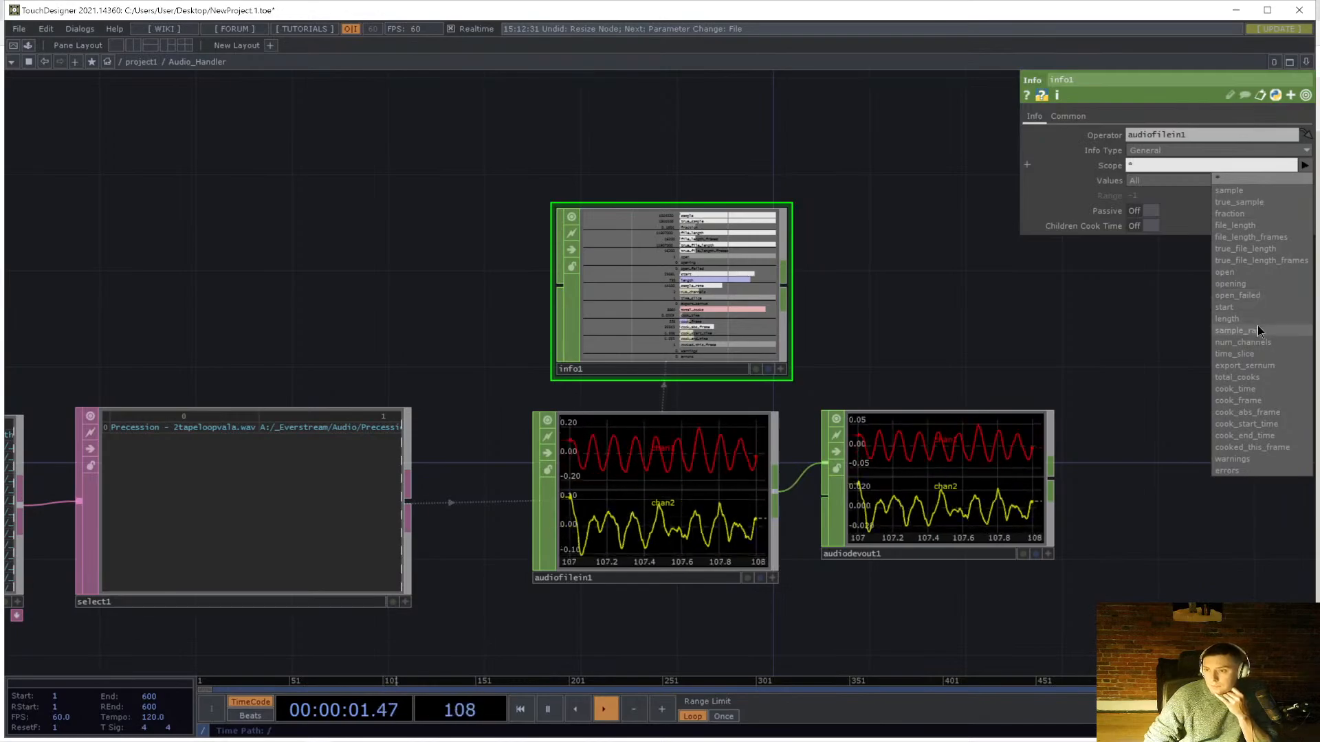
click(1269, 214)
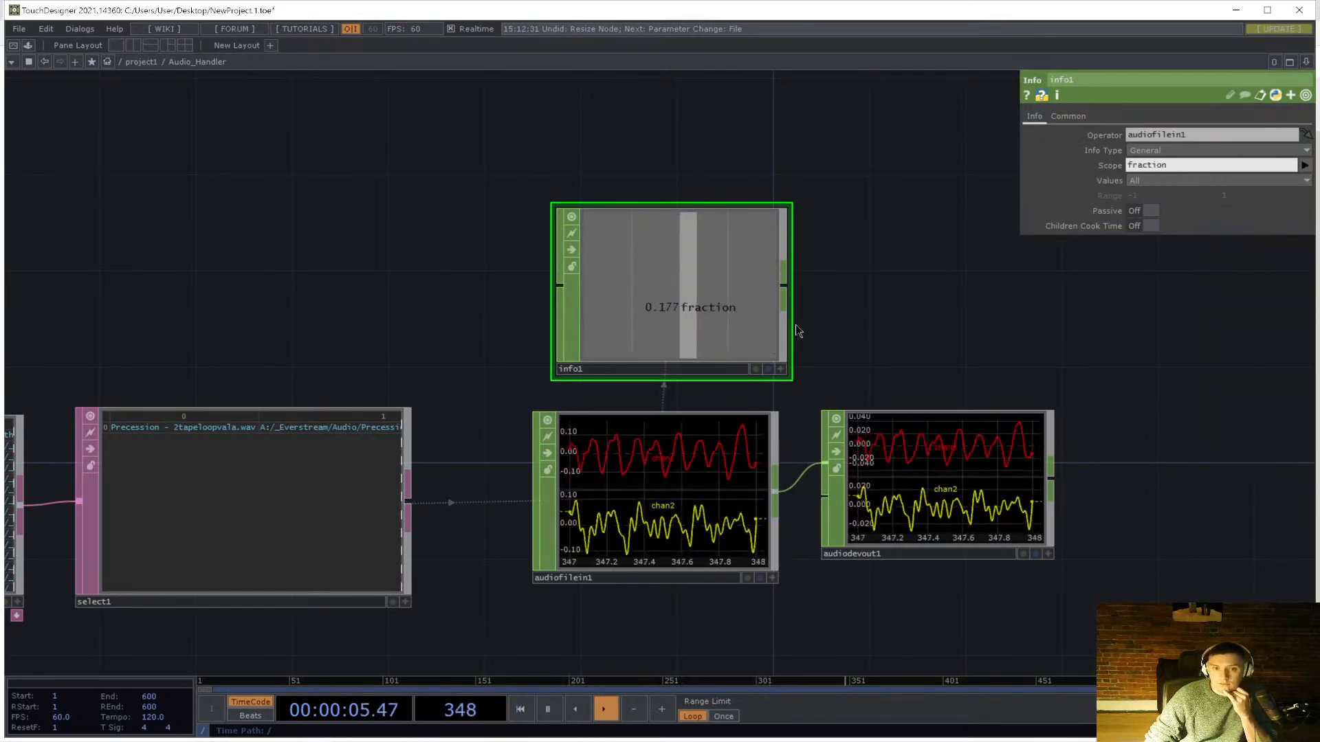
drag(701, 318, 676, 335)
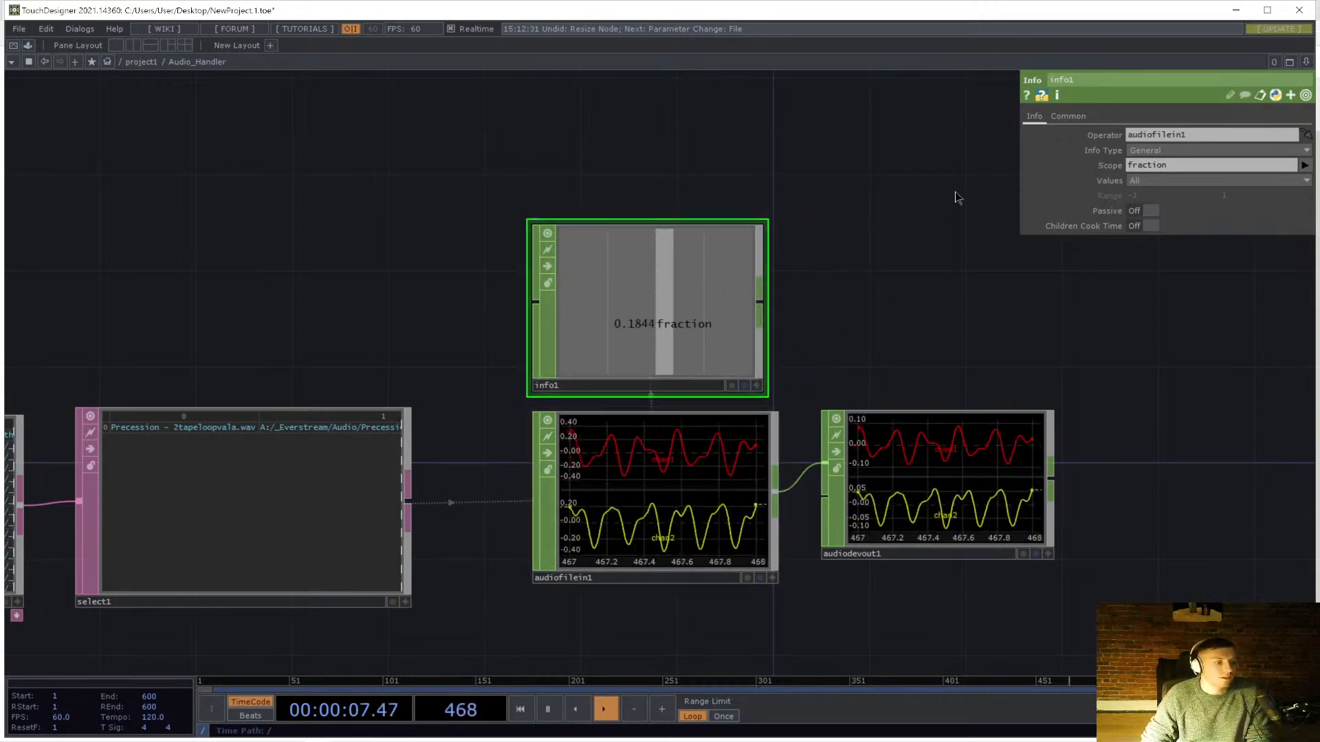
drag(952, 197, 744, 286)
key(Tab)
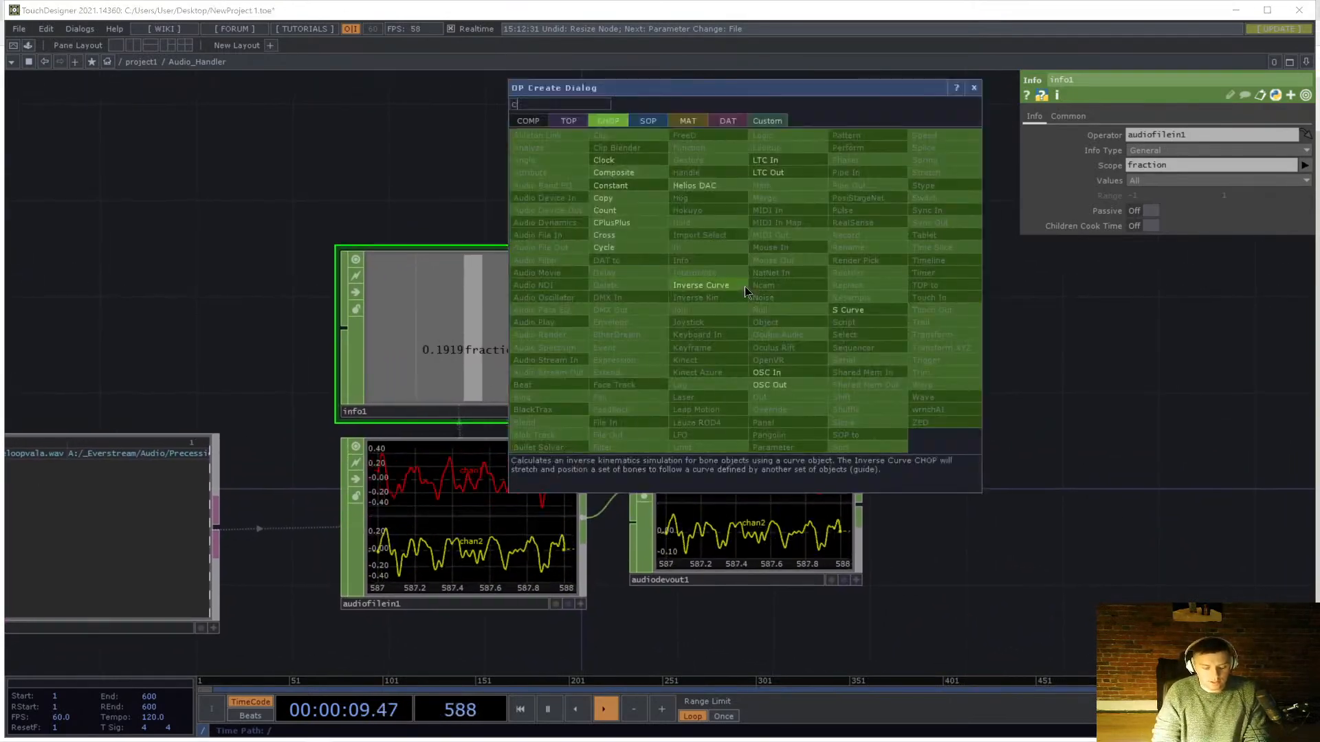
text(circle)
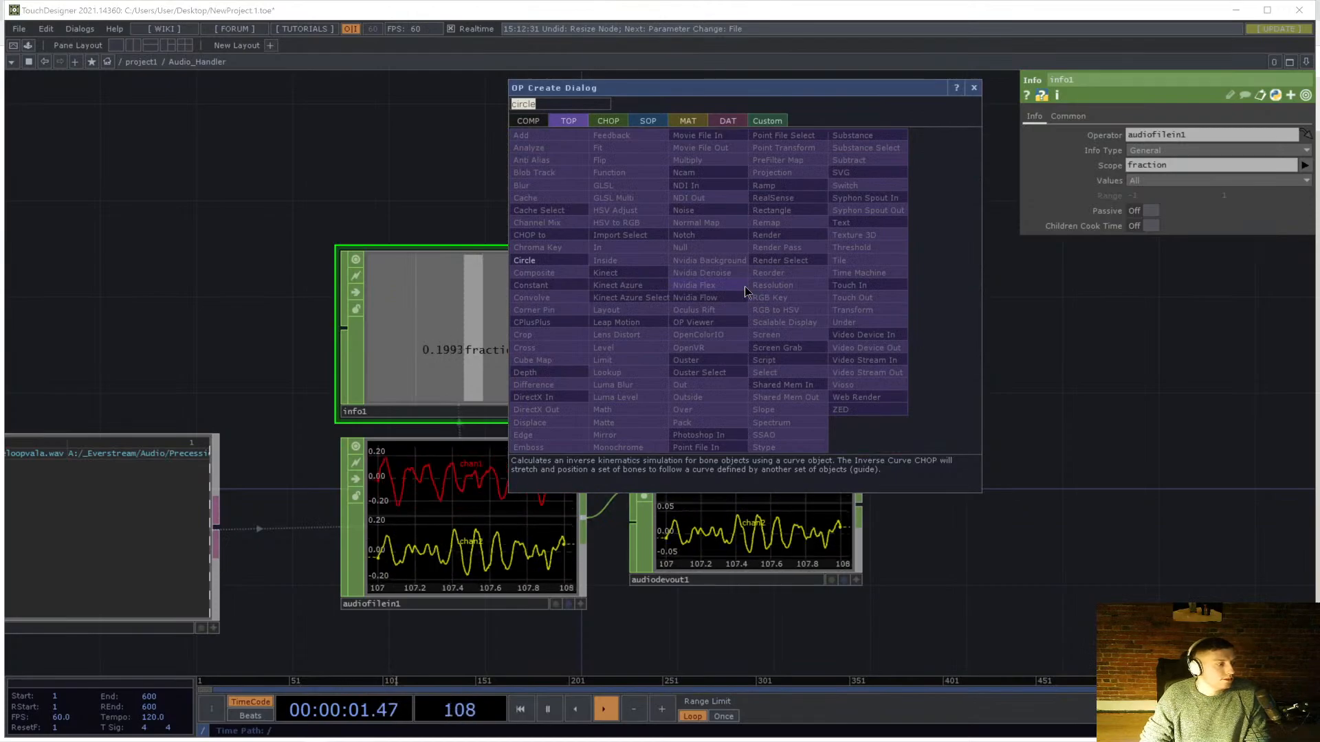
key(Escape)
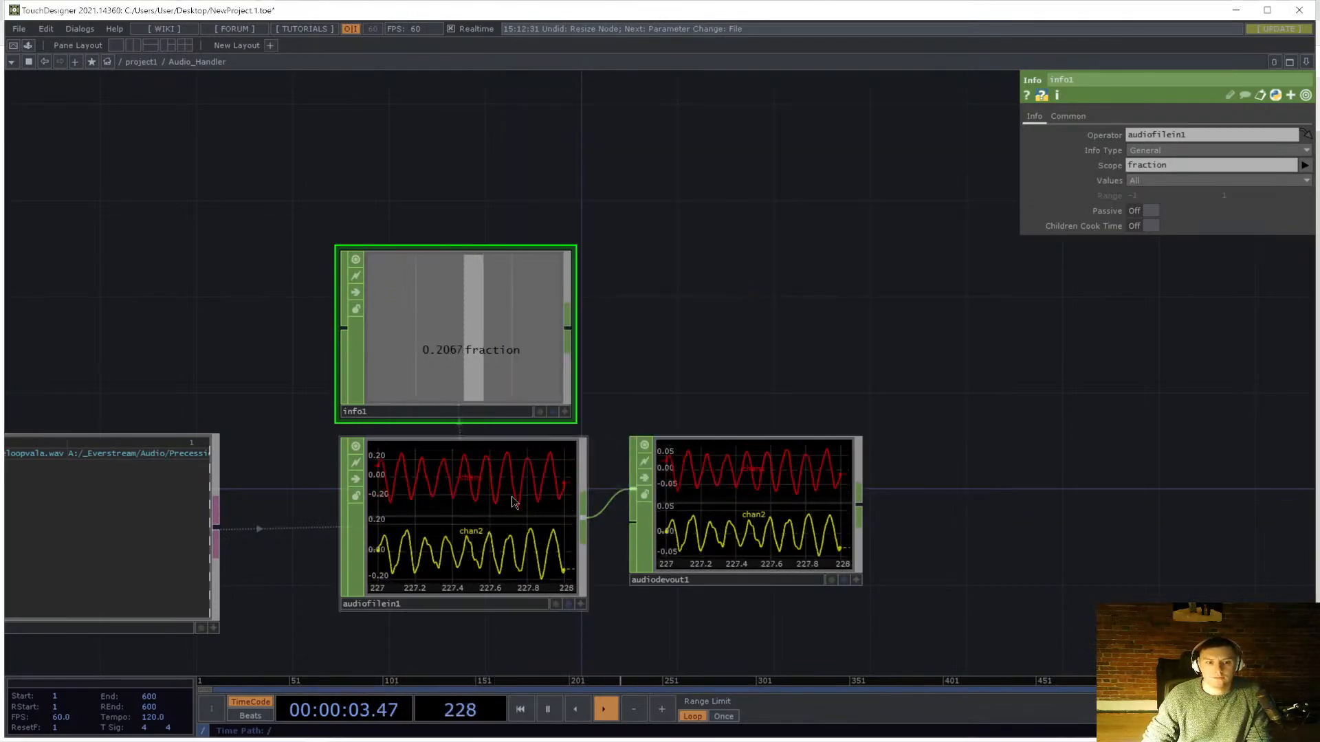
- Lower the Volume of audiofilein1 to 0.15, trying 0.1 and 0.2 first
click(512, 501)
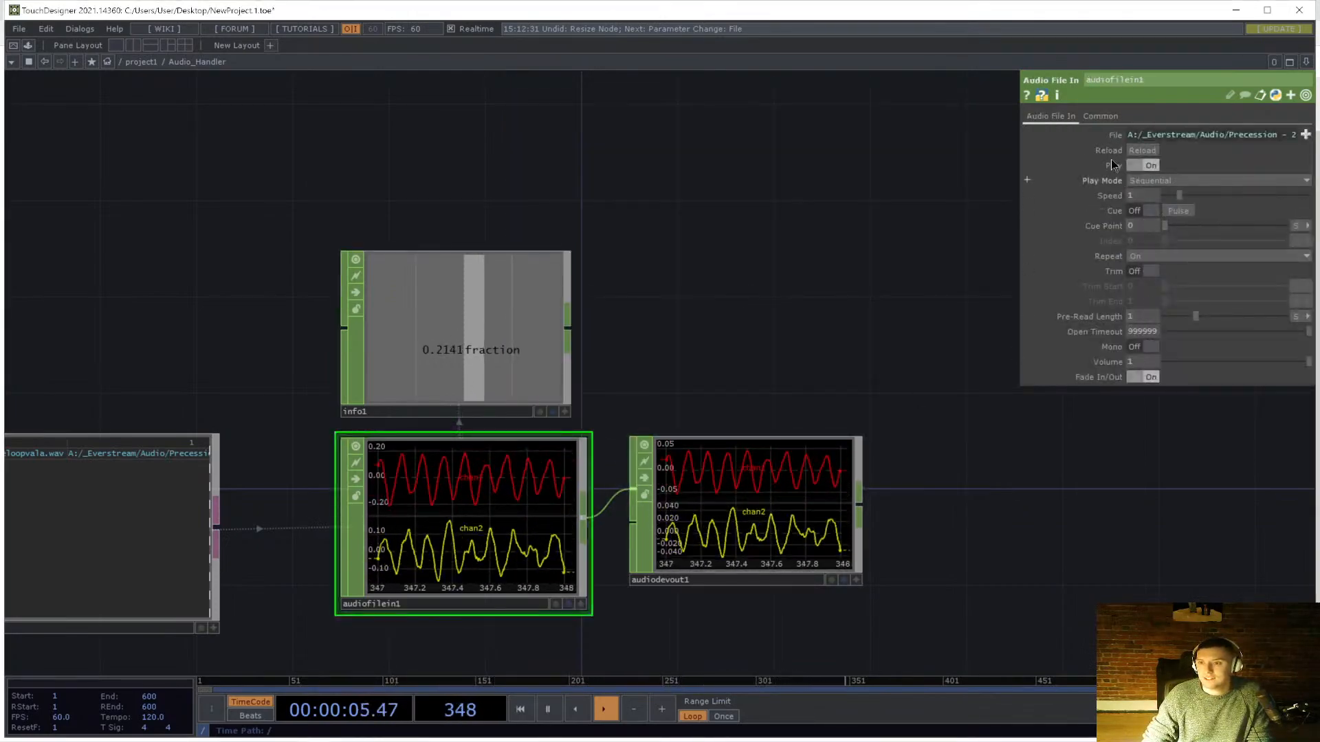
click(734, 519)
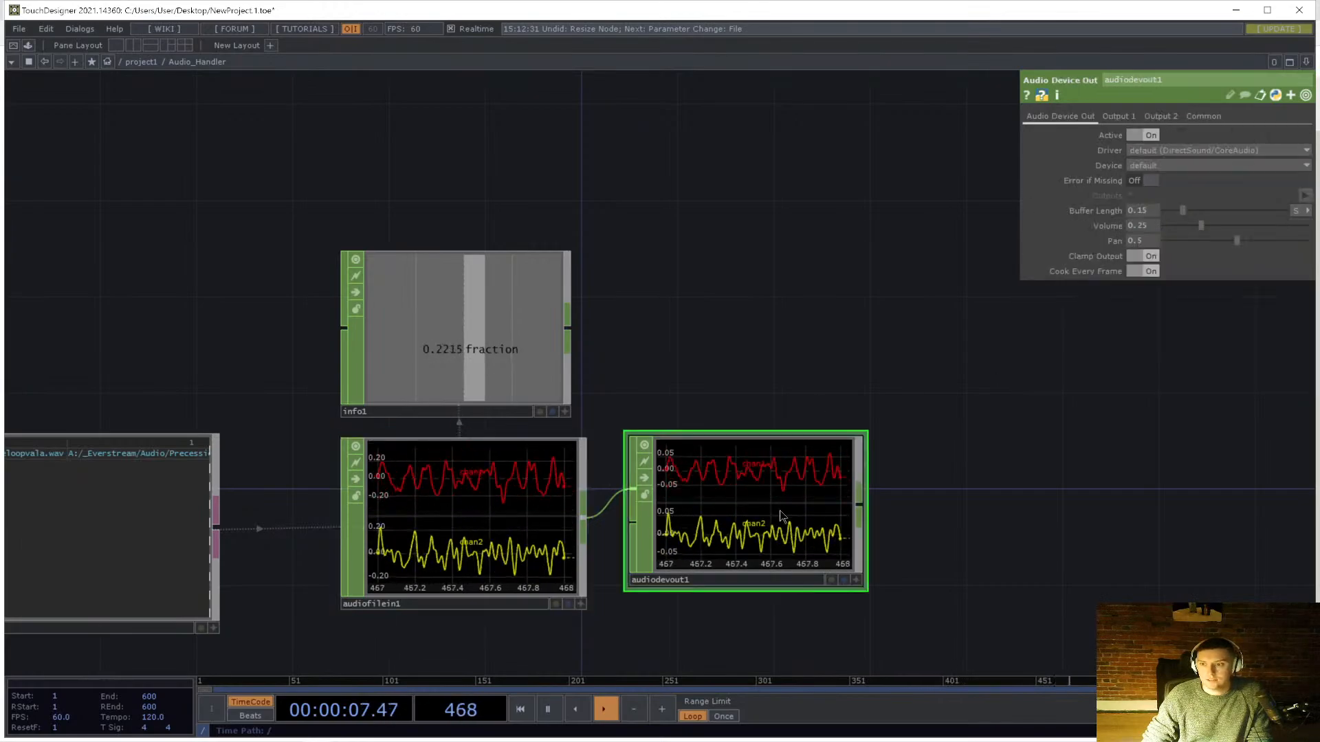
click(484, 565)
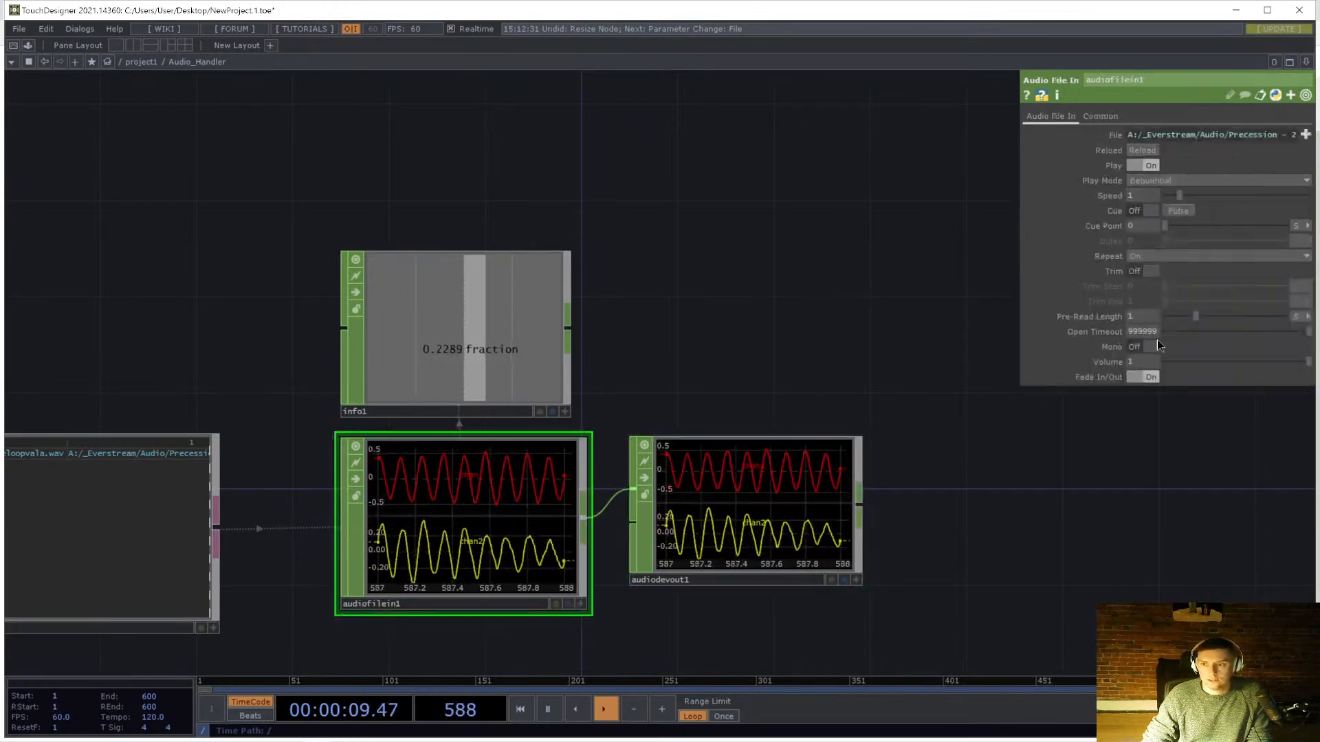
text(.1)
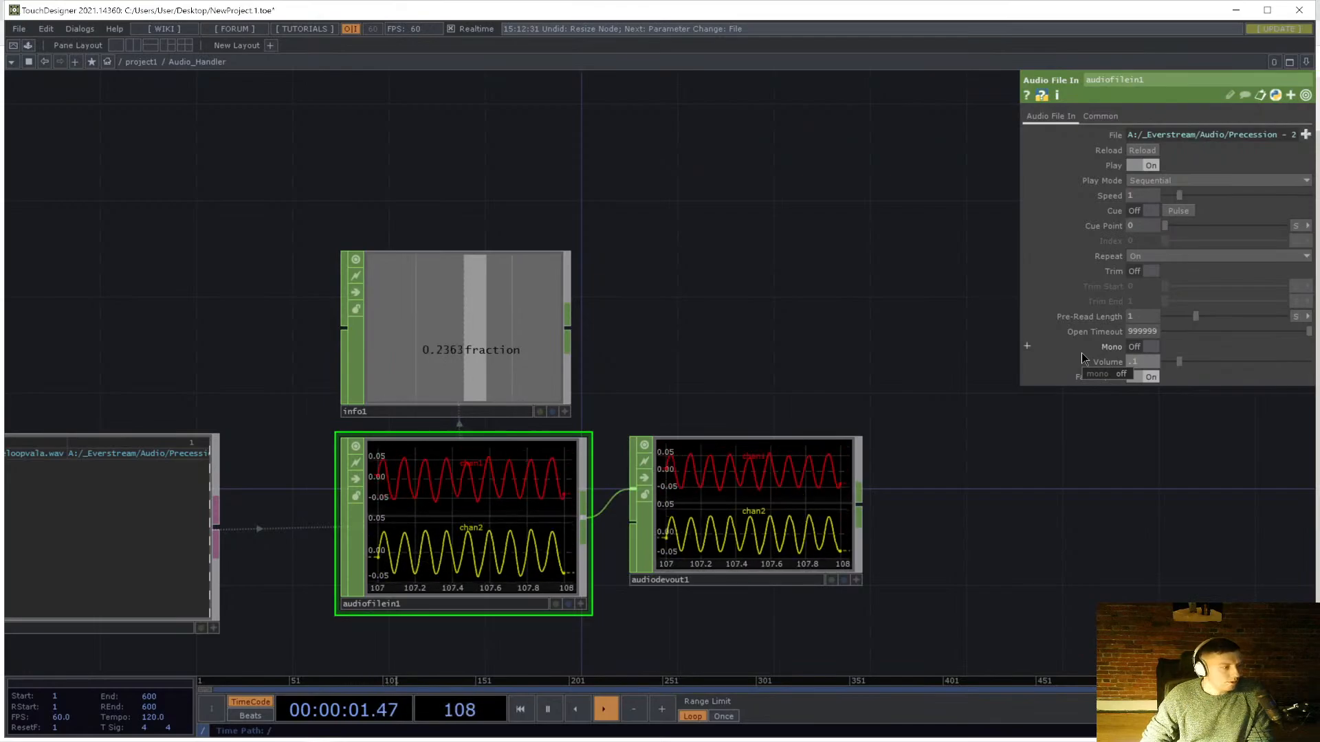
key(Return)
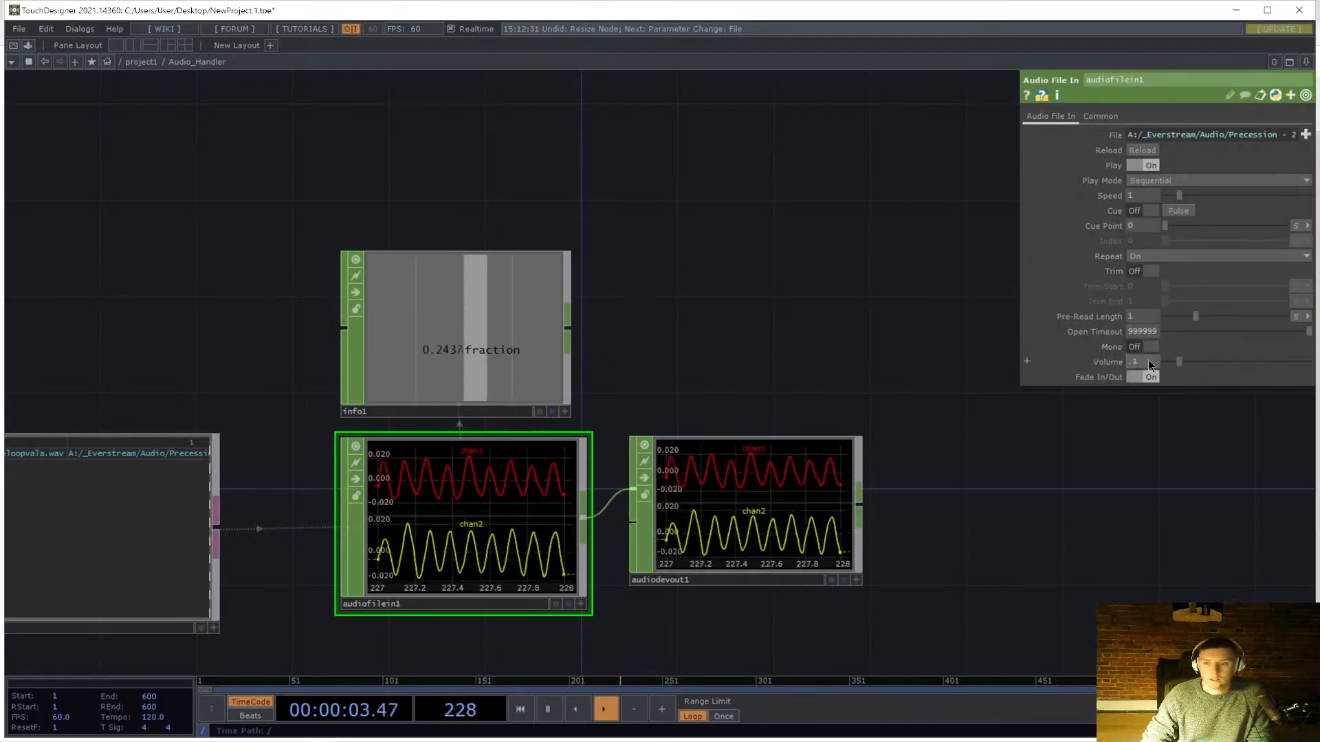
drag(1148, 361, 1125, 361)
text(.2)
key(Return)
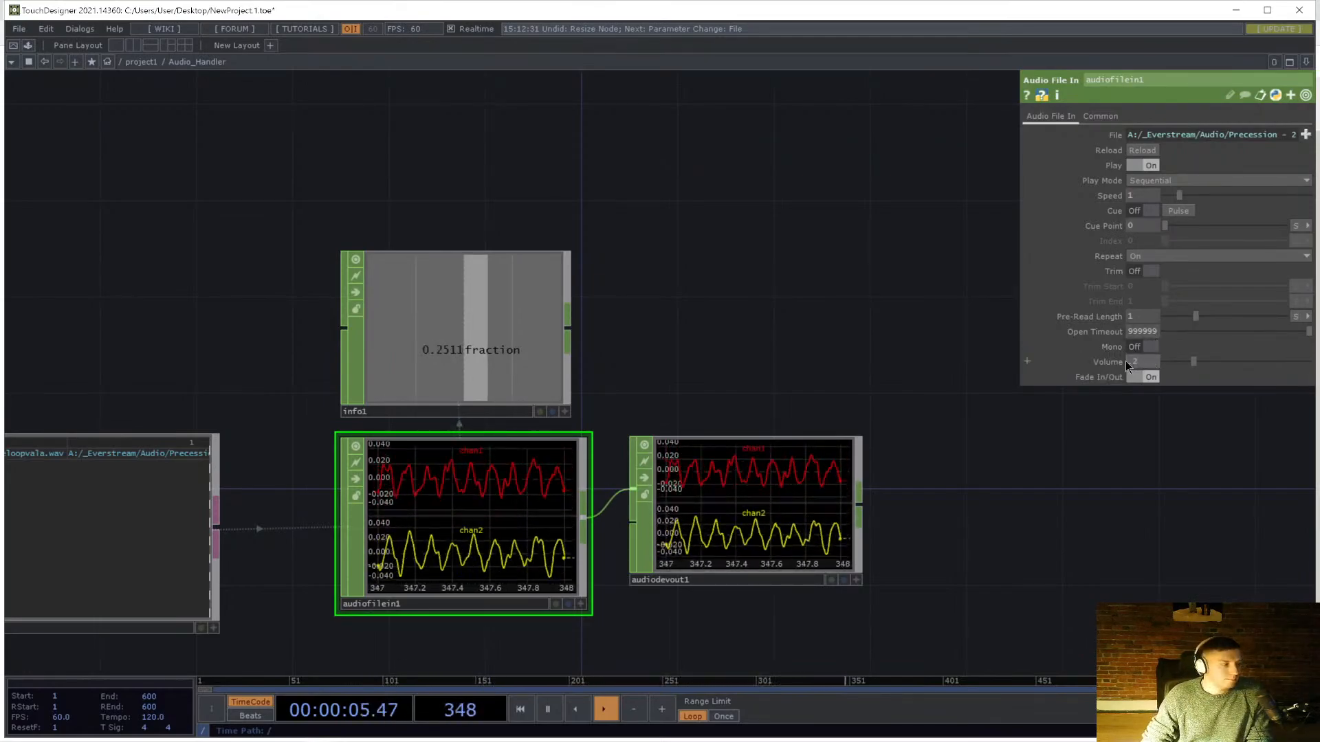
text(.15)
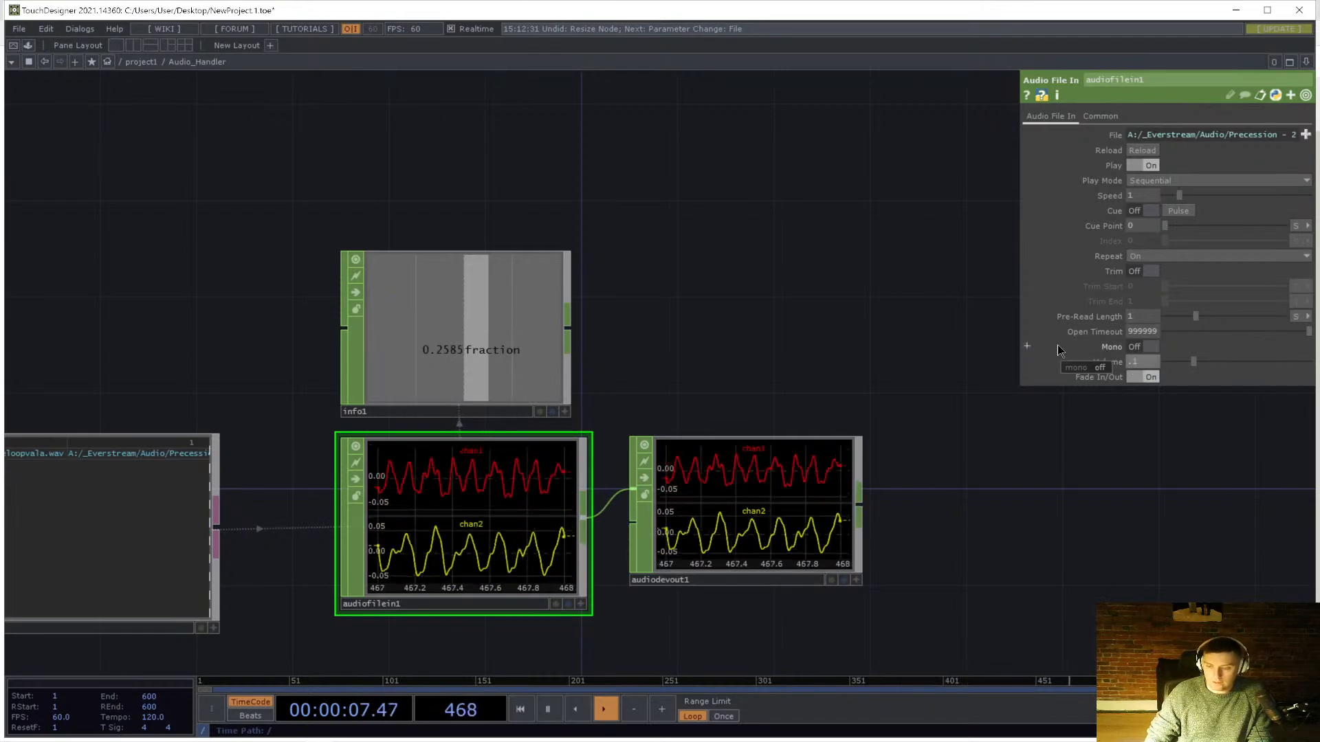
key(Return)
- Add a Circle TOP beside info1, above audiodevout1
drag(726, 331, 703, 350)
key(Tab)
text(circl)
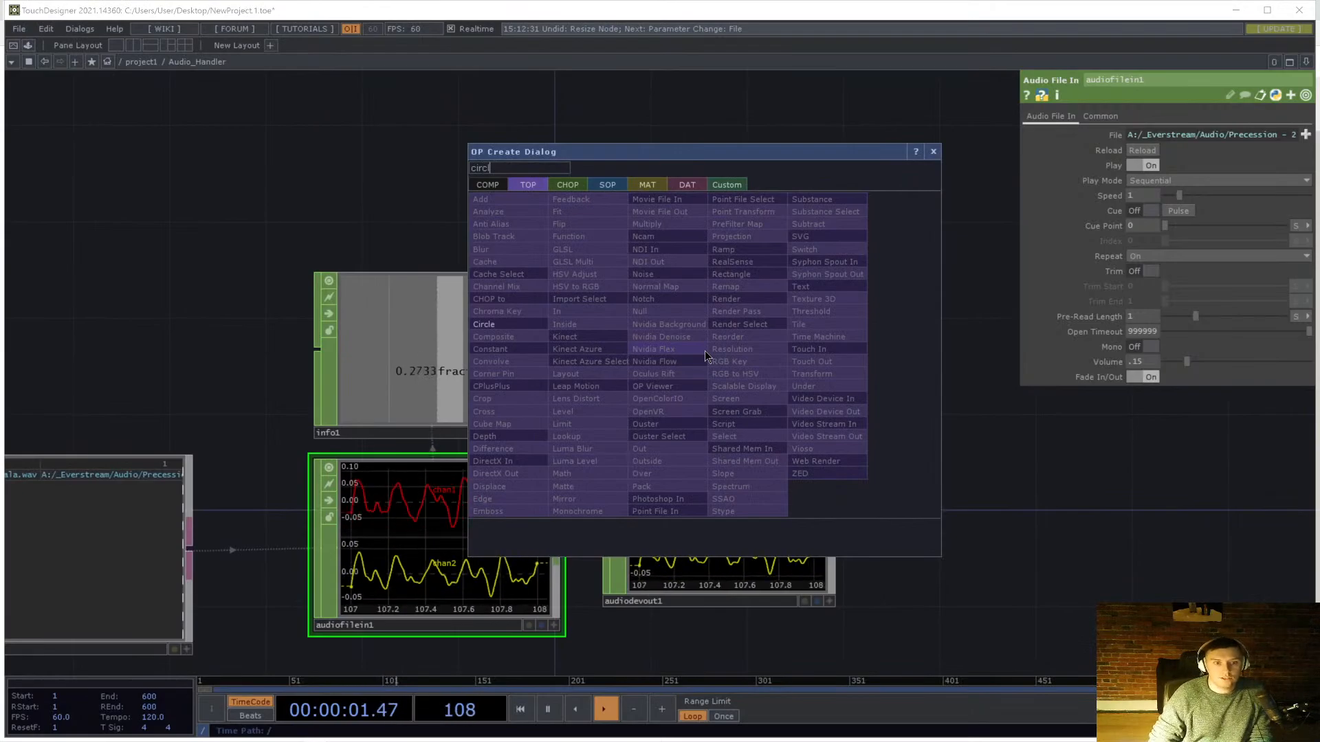
click(517, 328)
click(637, 335)
drag(637, 335, 661, 336)
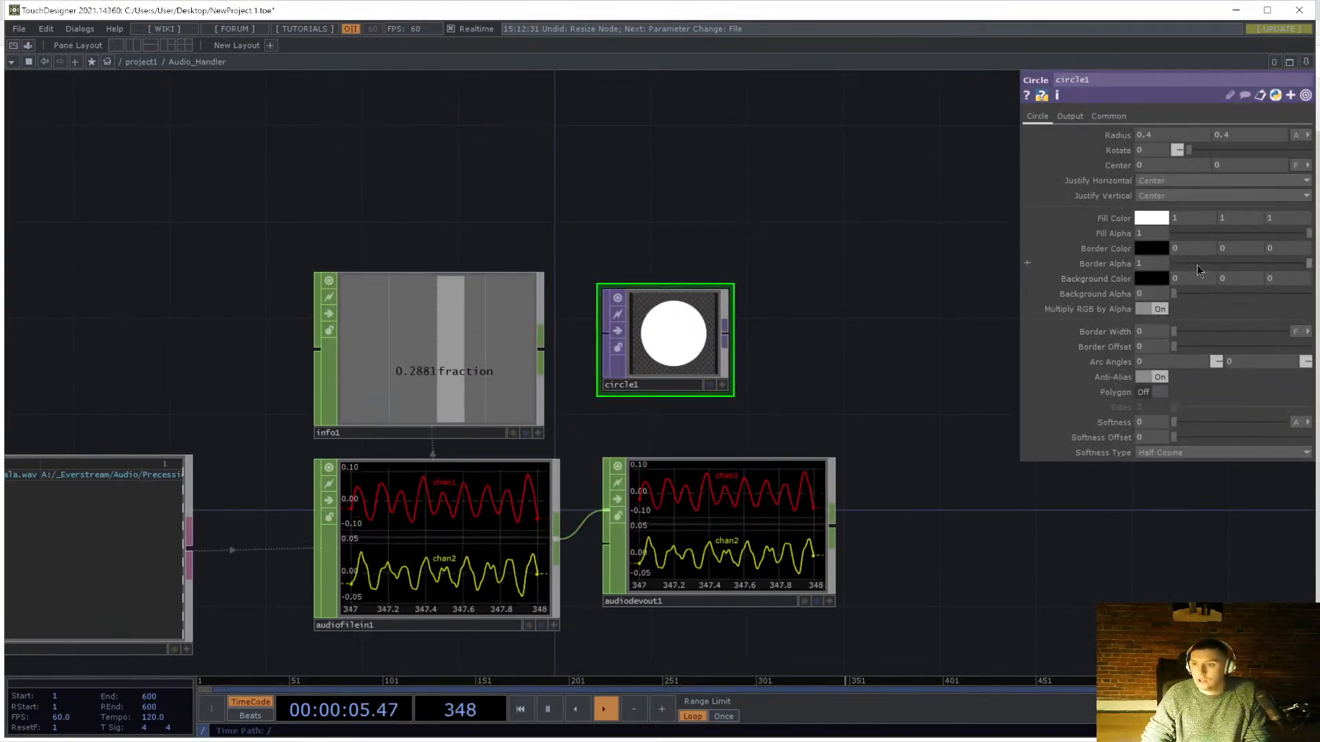
- Style circle1 as a thin ring with Fill Alpha 0, Border Width about 0.012 and a white Border Color
drag(1194, 234, 945, 258)
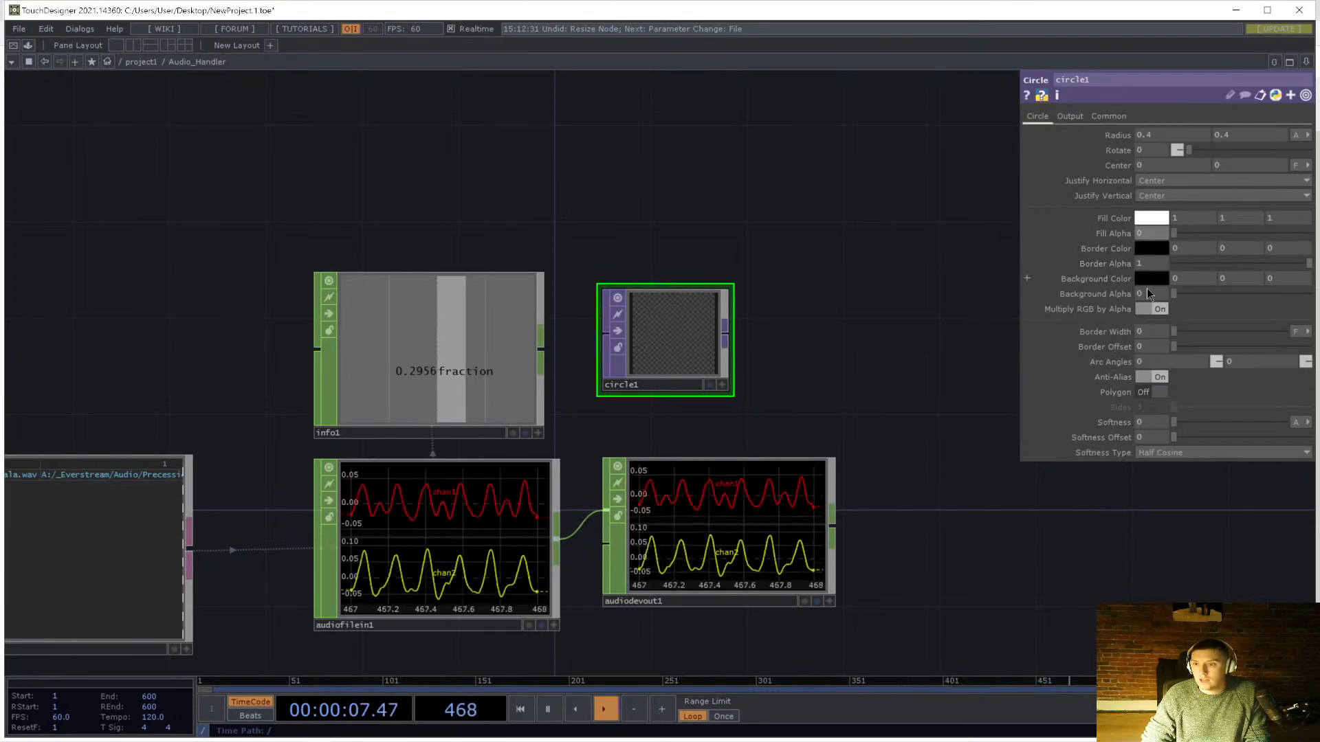
drag(1174, 332, 1181, 329)
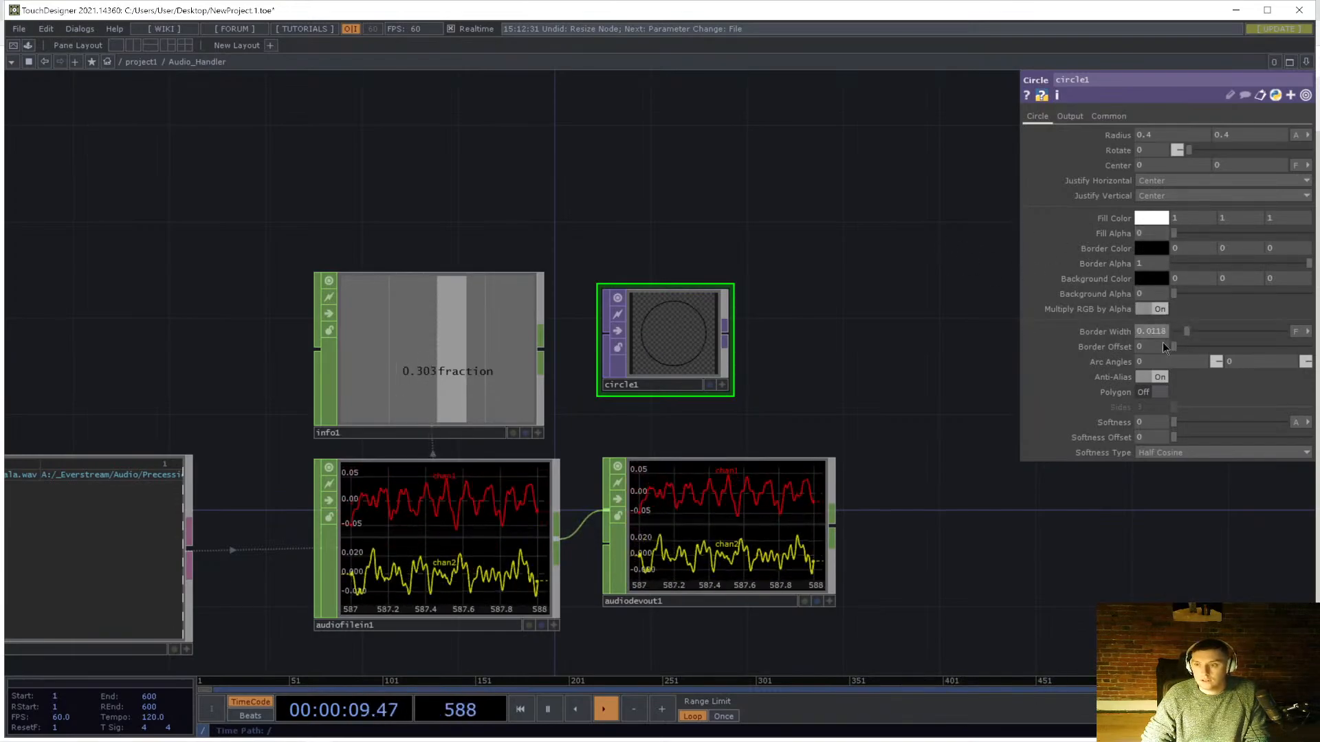
click(1152, 248)
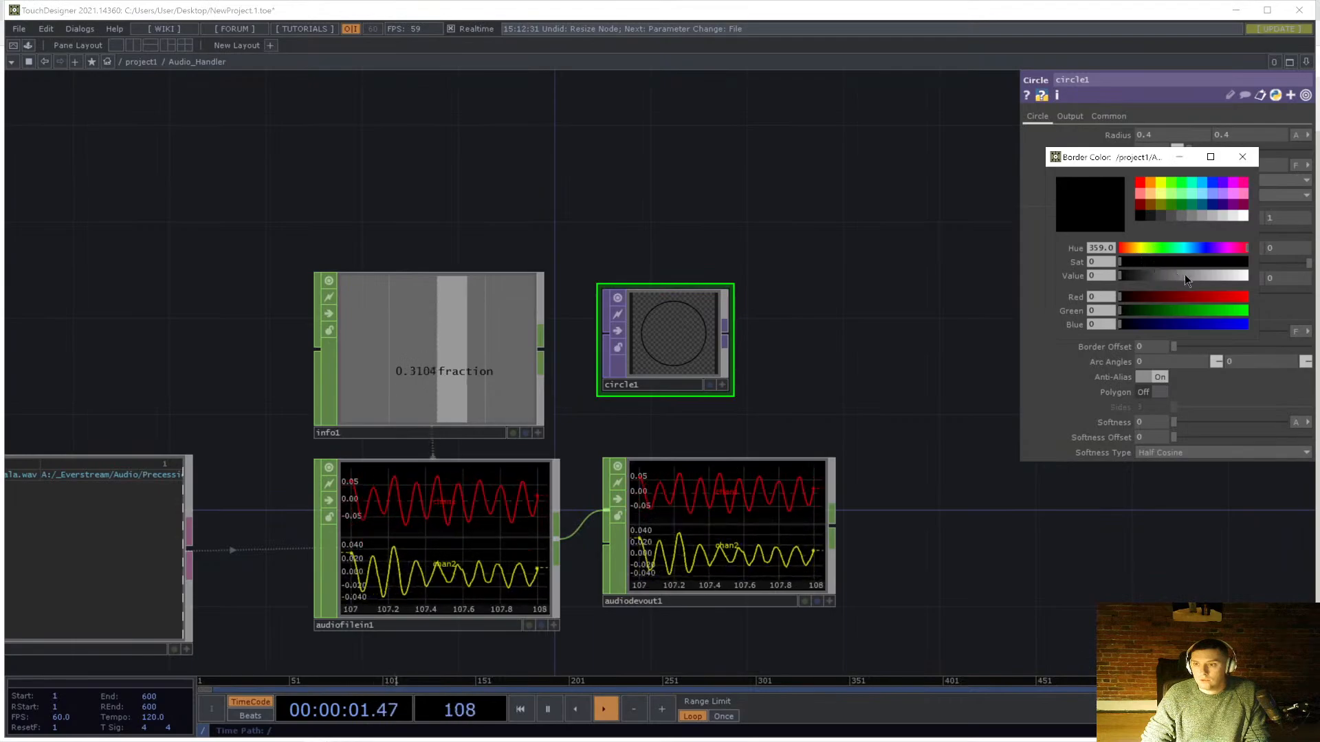
drag(1185, 276, 1248, 276)
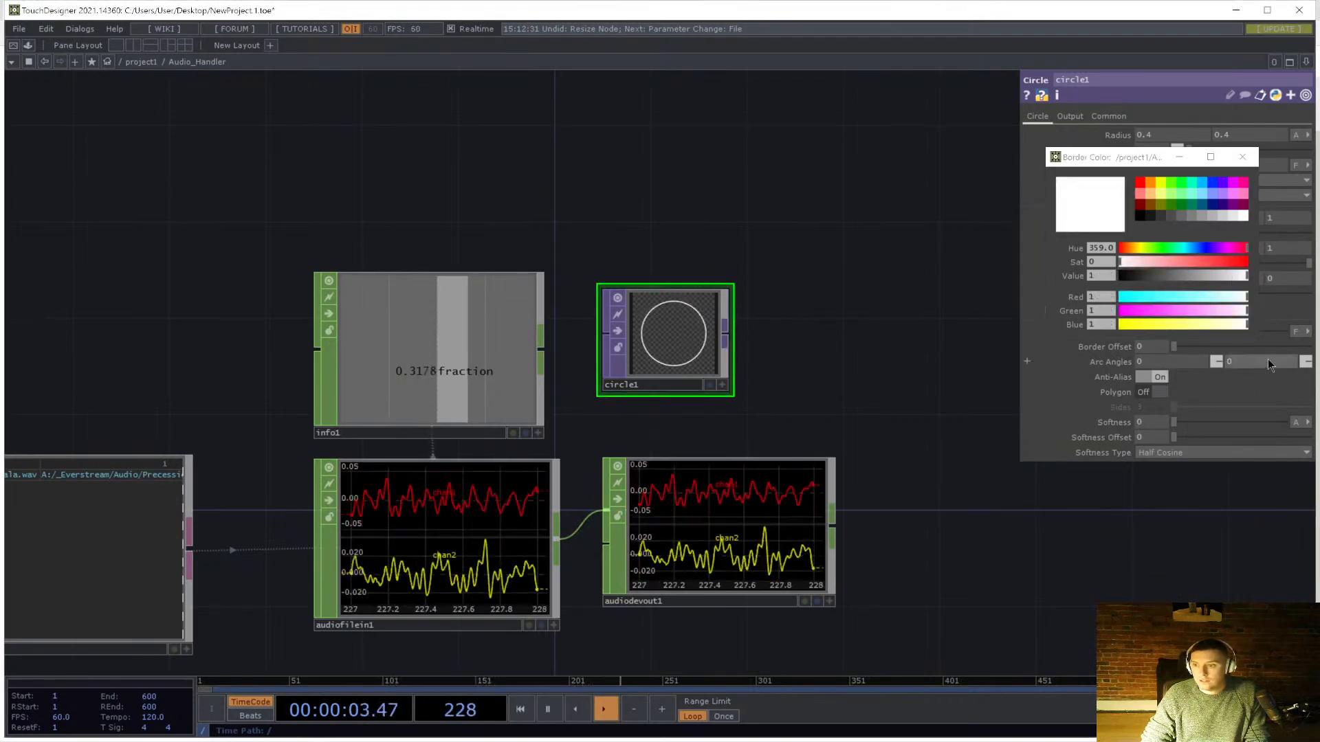
- Add a Math CHOP fed by info1 and set its To Range to 0 to 360
click(585, 248)
click(611, 196)
click(611, 198)
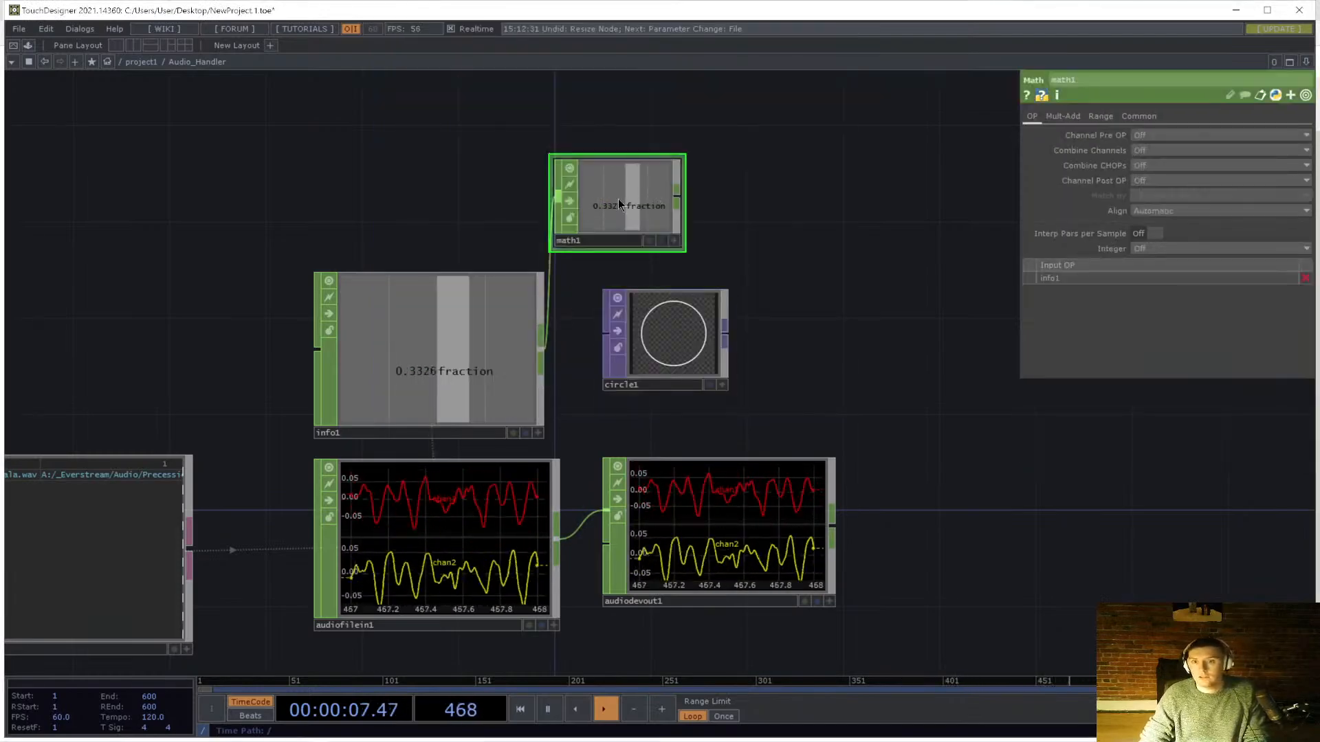
click(1062, 116)
click(1101, 116)
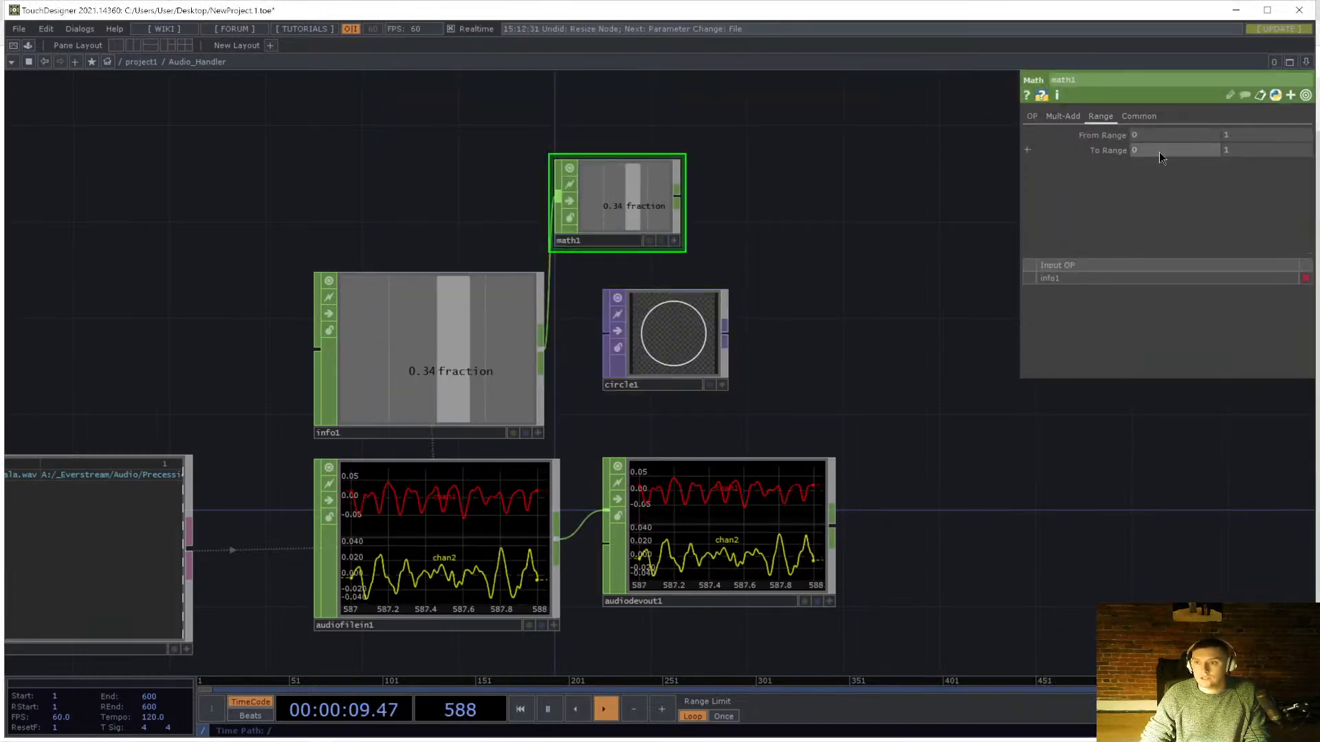
key(Return)
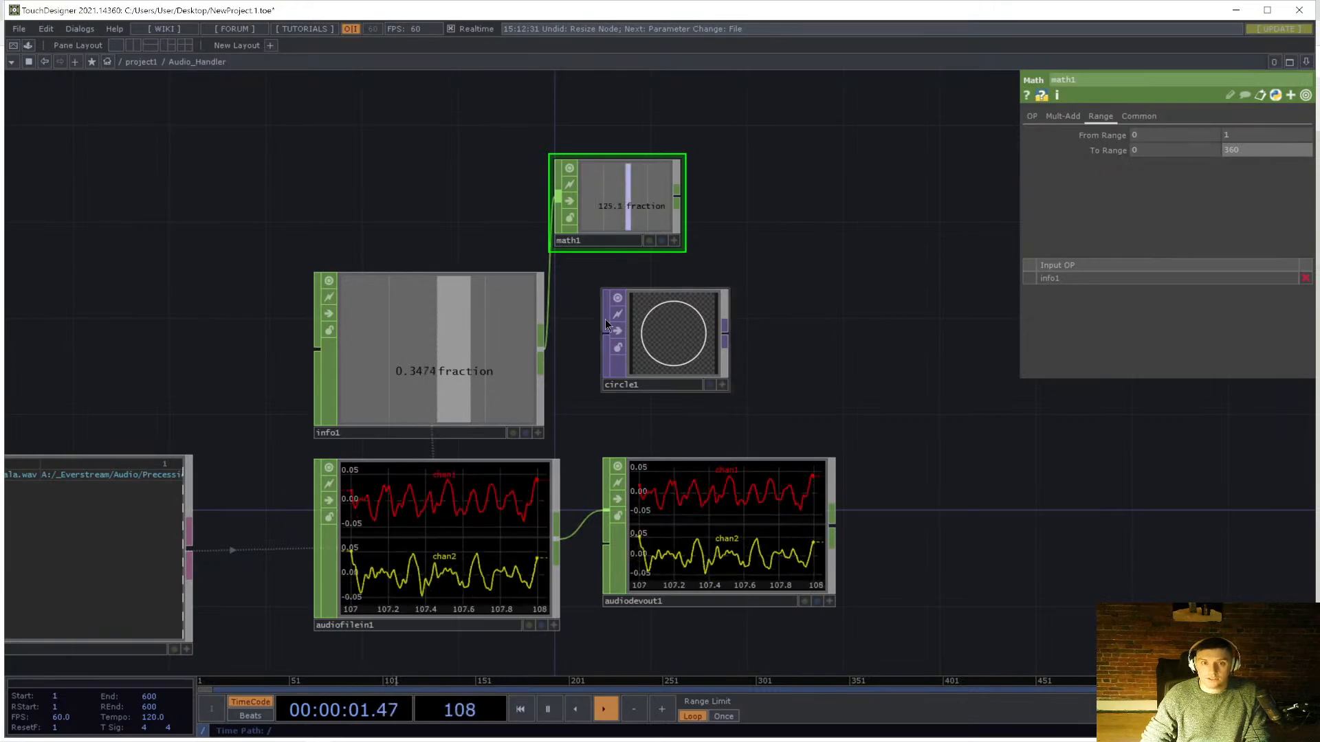
- Drive the second Arc Angles value of circle1 with the fraction channel of math1
click(665, 332)
click(673, 241)
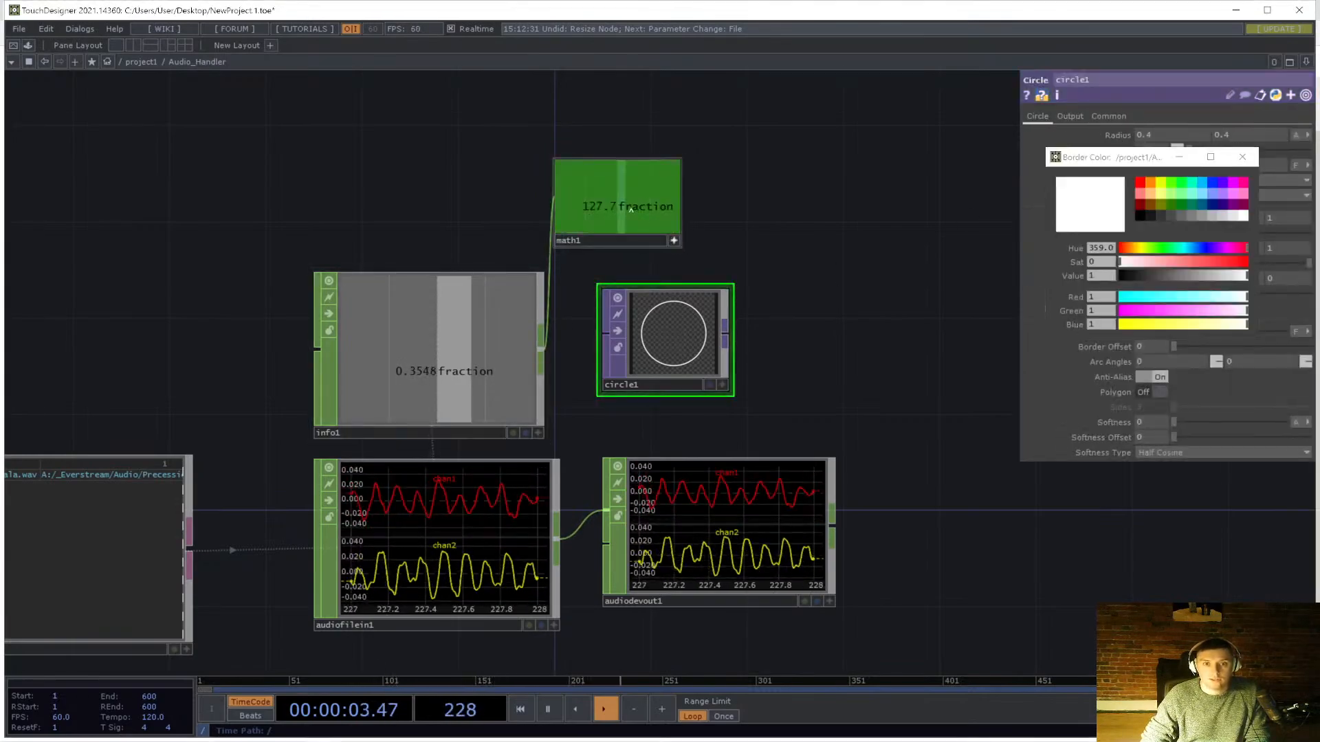
drag(1228, 357, 1232, 359)
click(1249, 351)
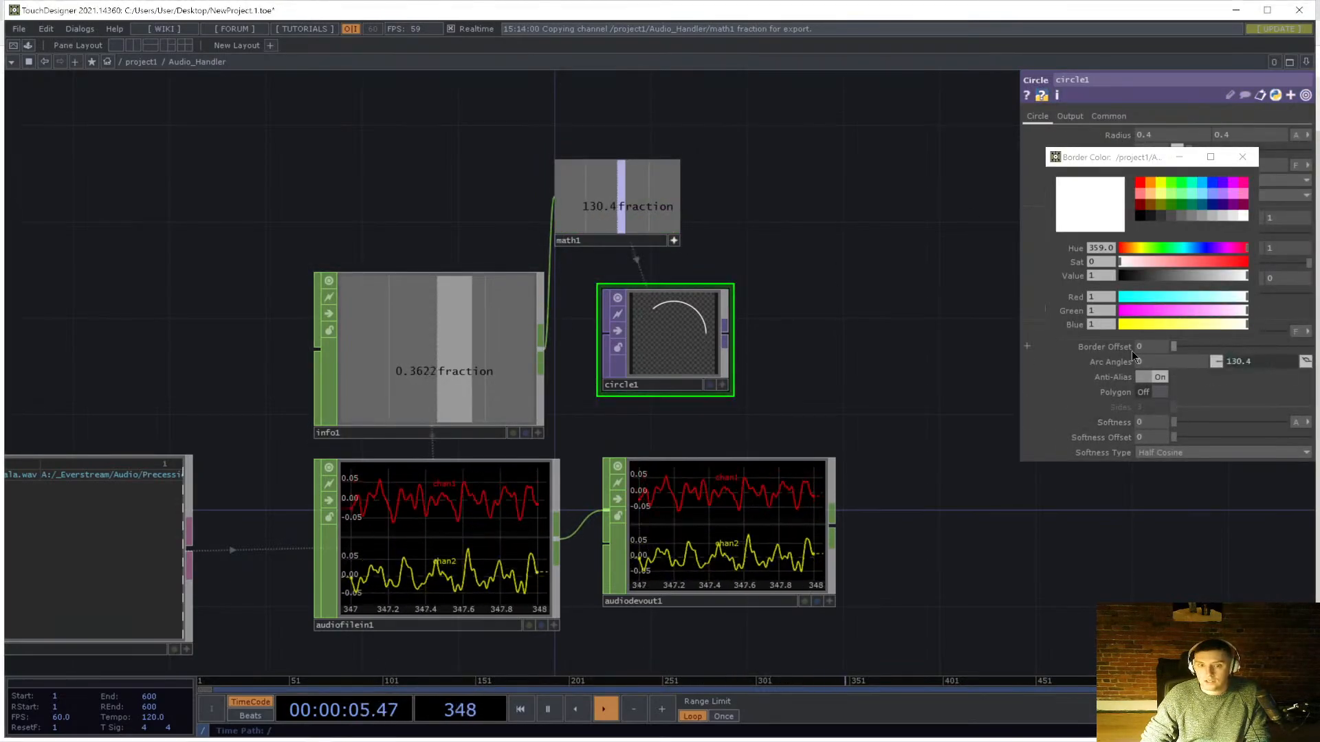
scroll(595, 329, up, 4)
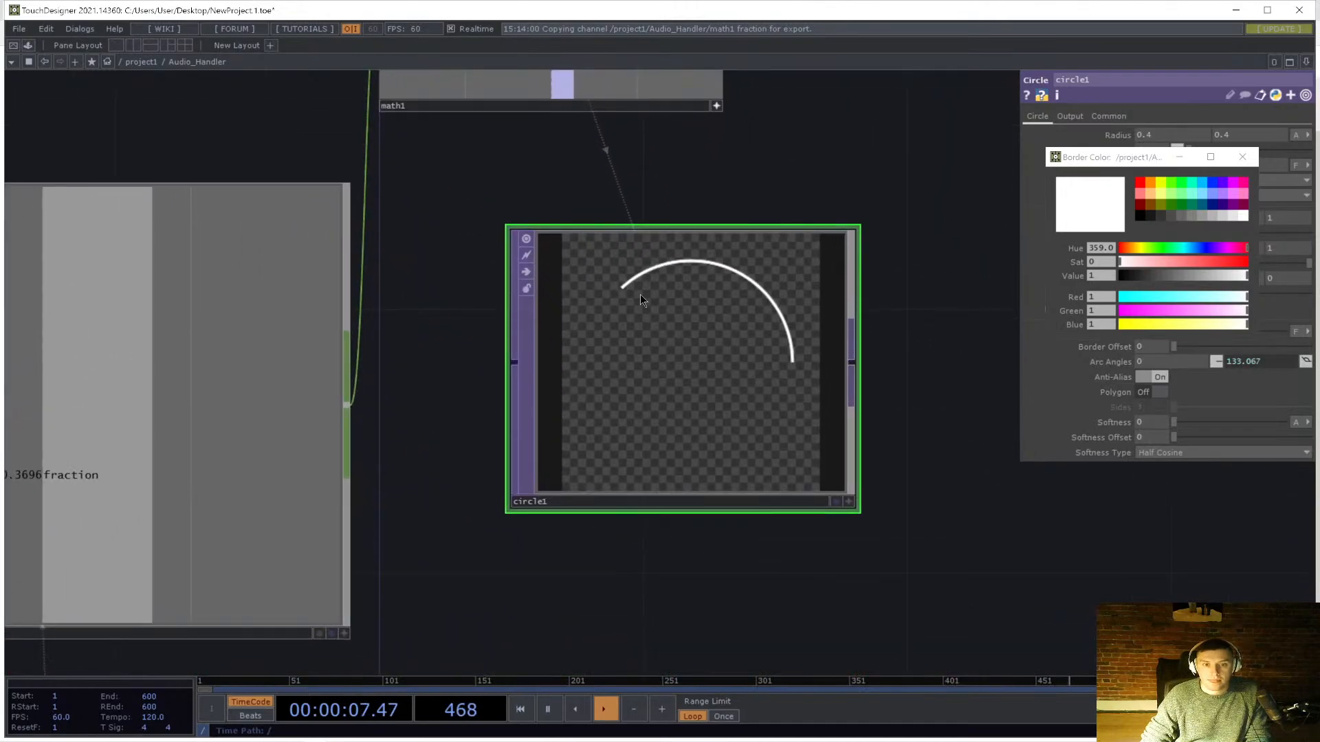
scroll(835, 333, down, 3)
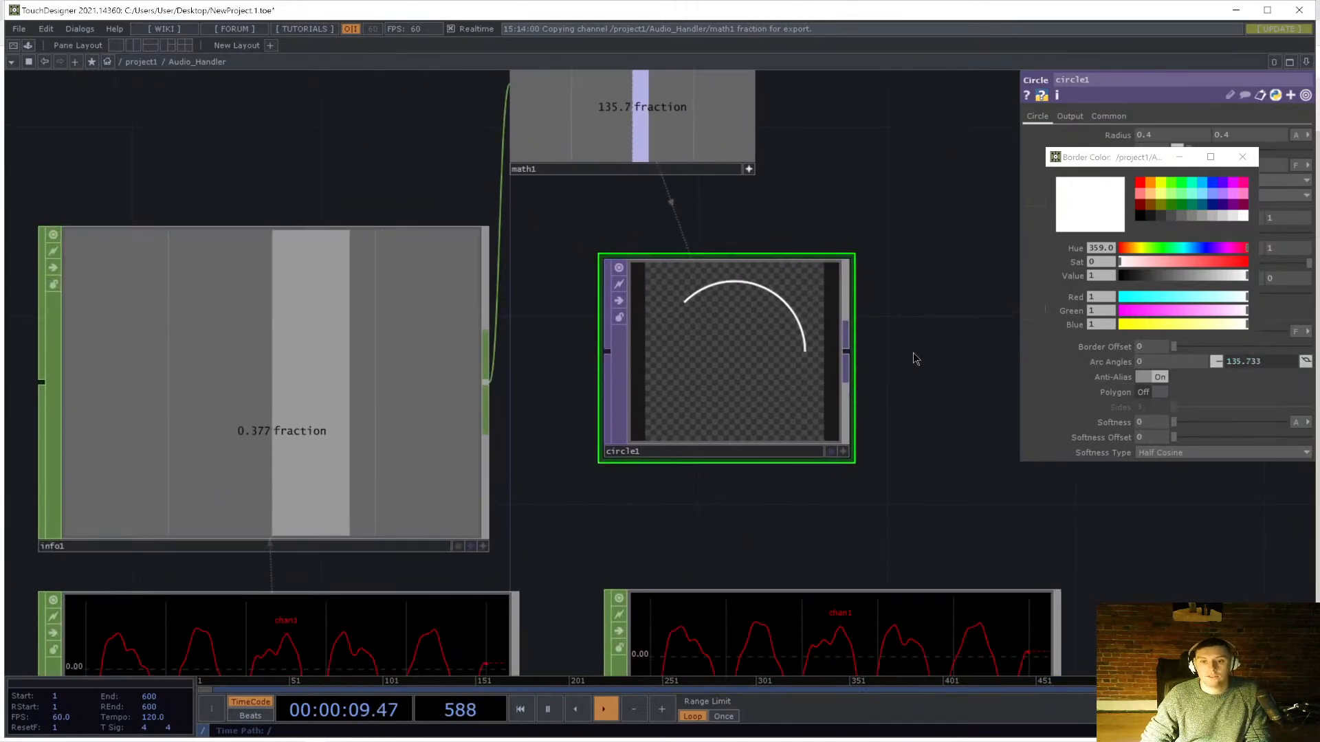
drag(913, 352, 703, 307)
scroll(838, 345, down, 2)
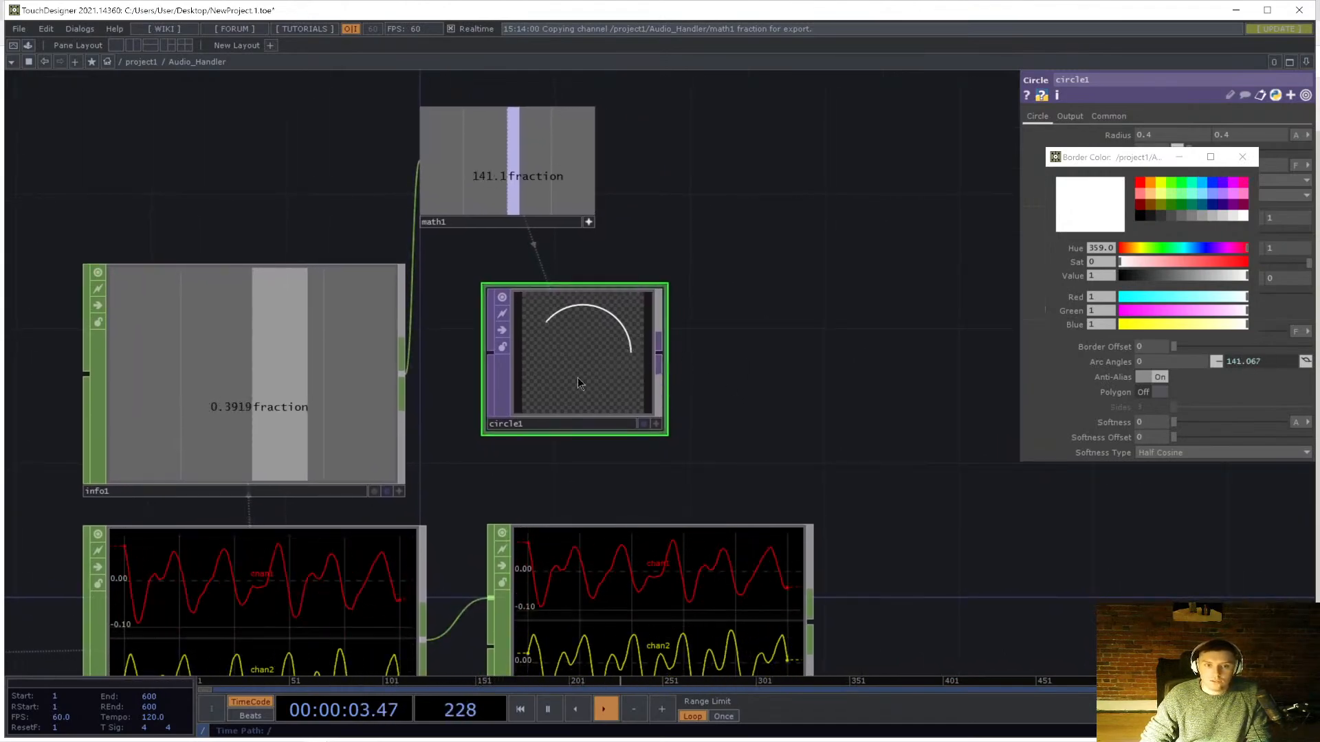
- Try to reverse the arc direction of circle1 by negating its end arc angle expression to -op('math1')['fraction']
click(1250, 361)
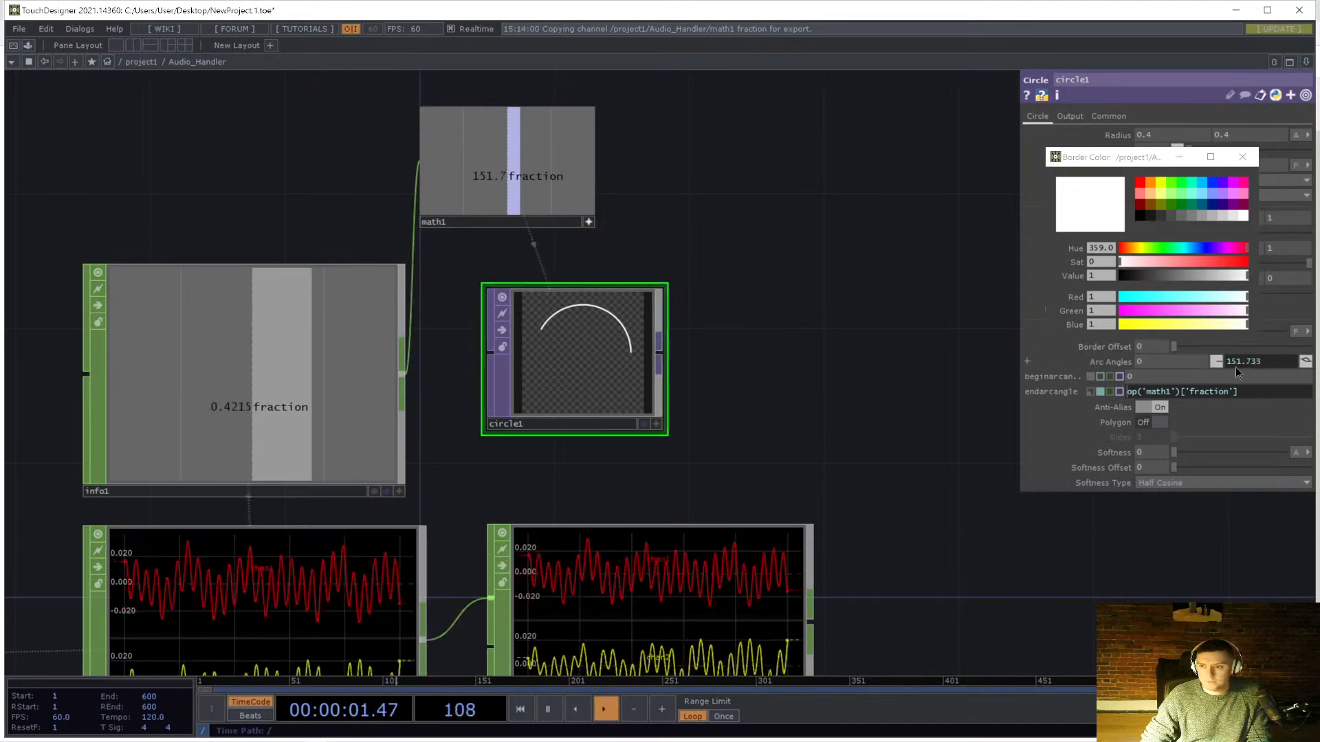
text(-)
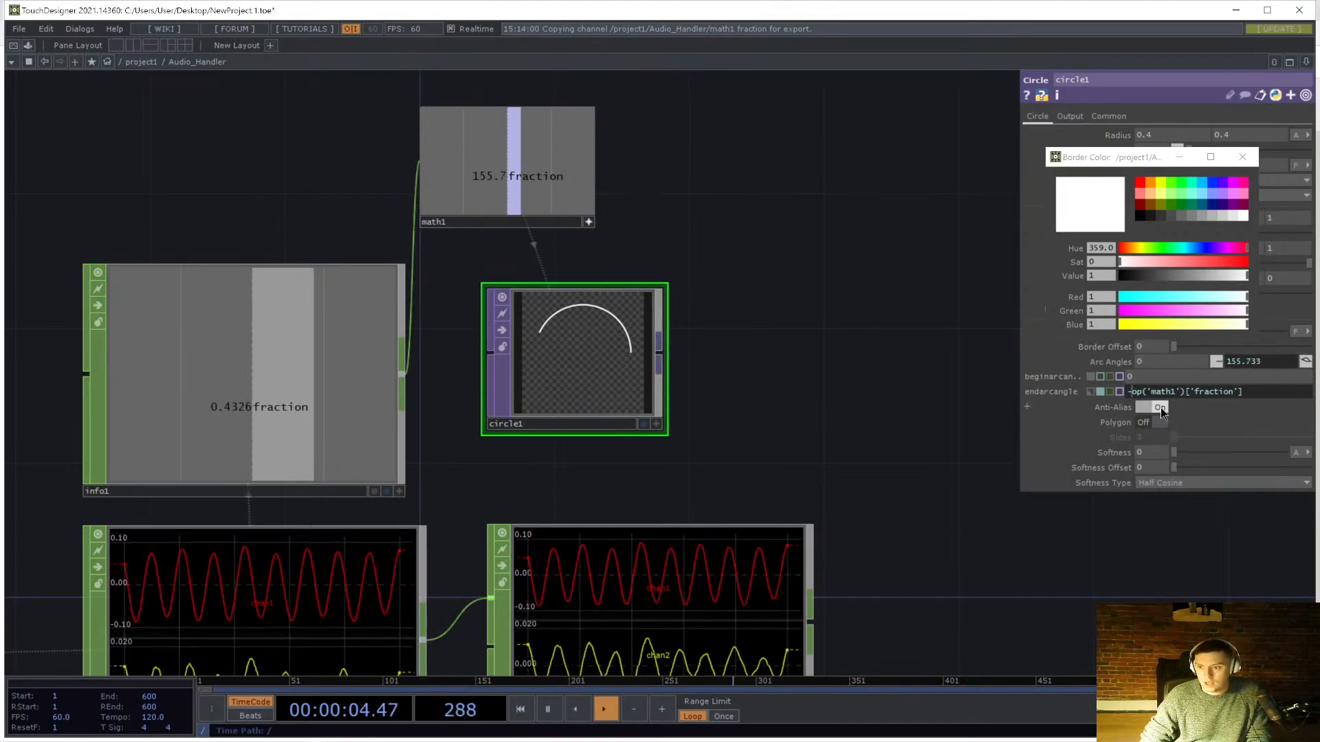
key(Return)
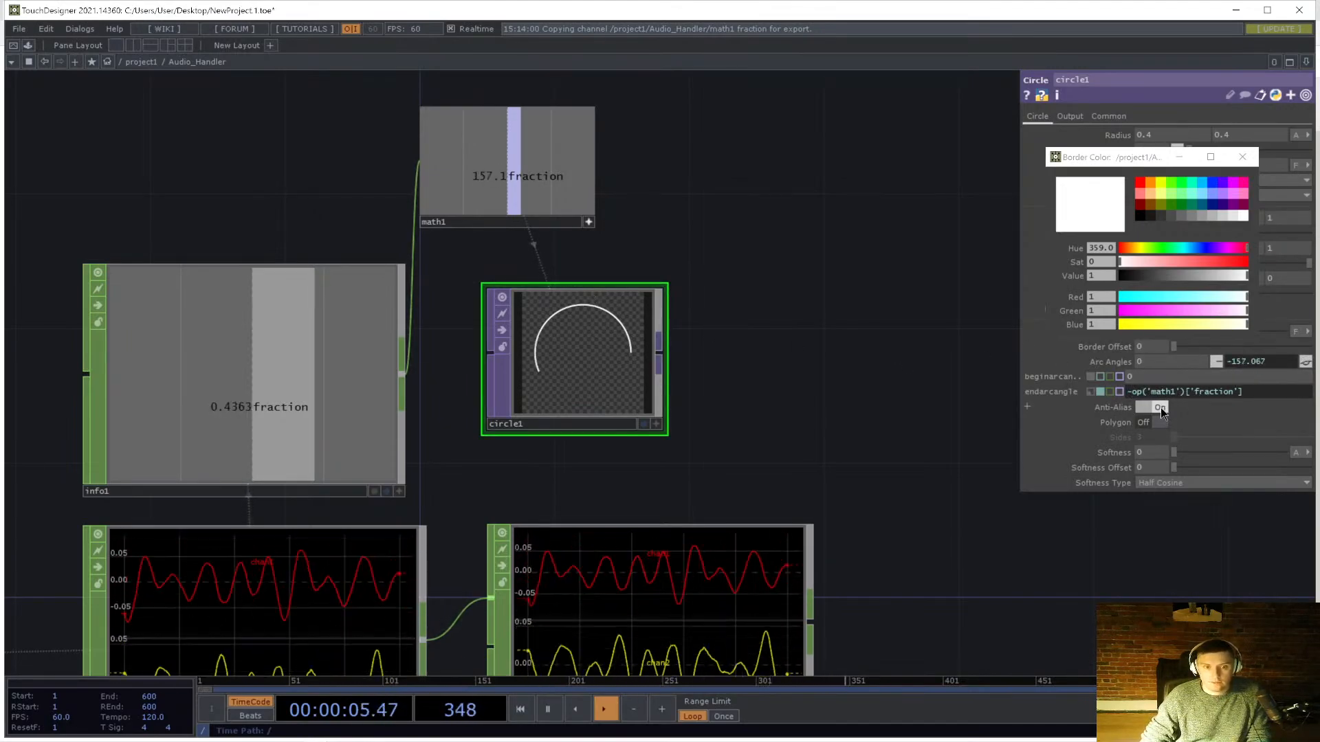
scroll(567, 327, up, 4)
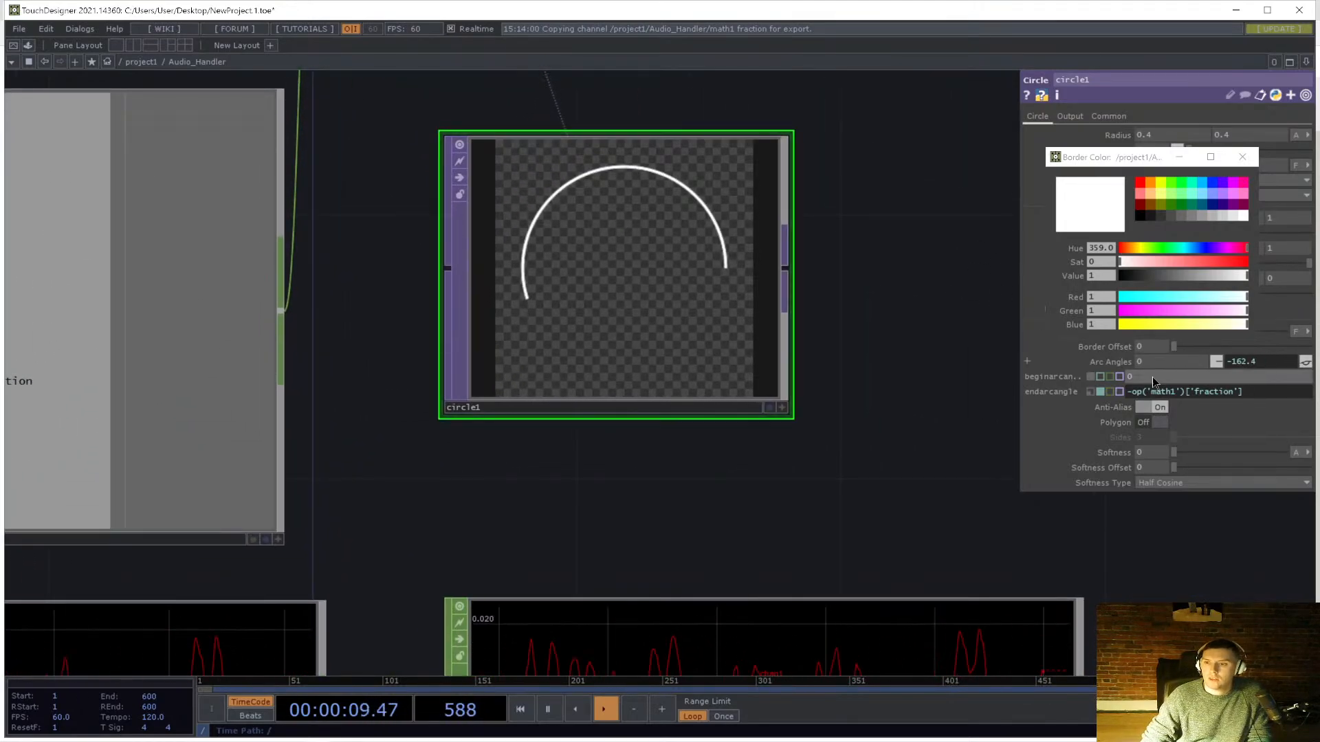
click(913, 438)
drag(863, 328, 864, 360)
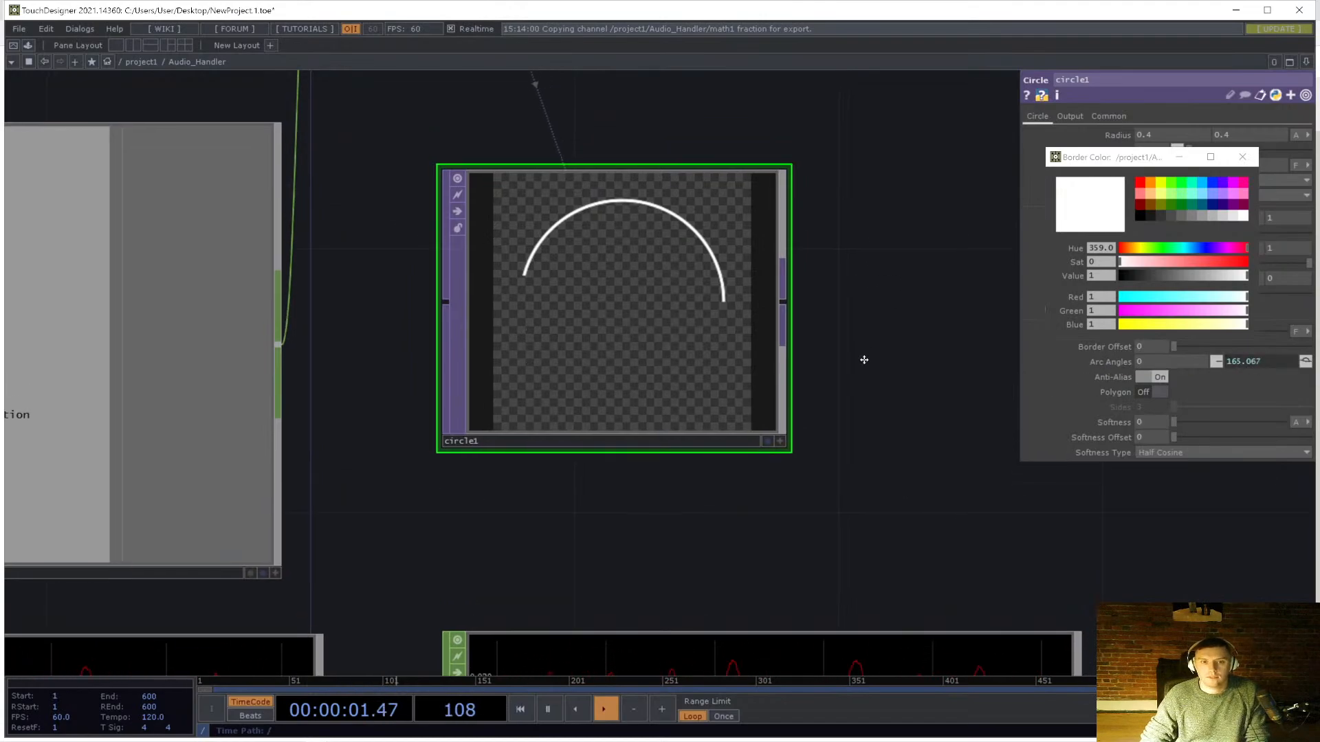
- Add a Flip TOP after circle1 with Flop set to Bottom Left
scroll(863, 359, down, 3)
drag(831, 282, 721, 342)
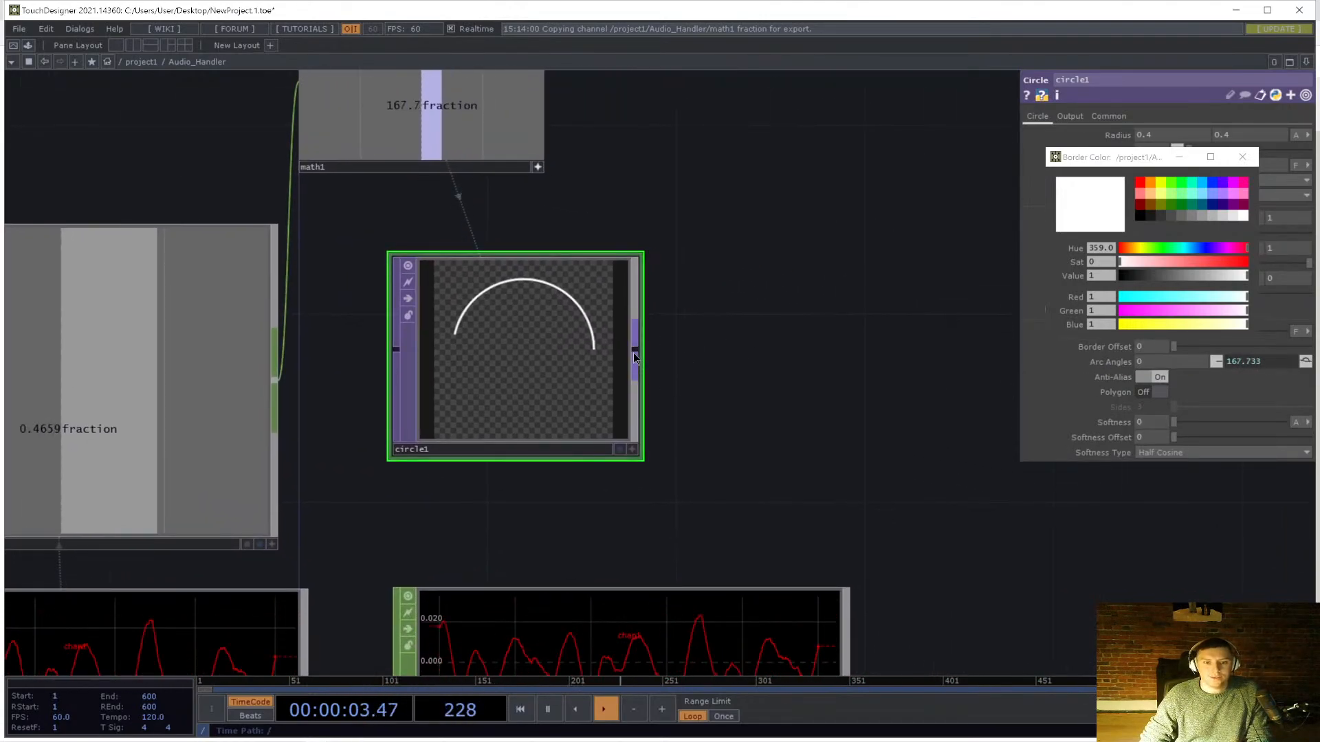
drag(633, 352, 717, 352)
text(flip)
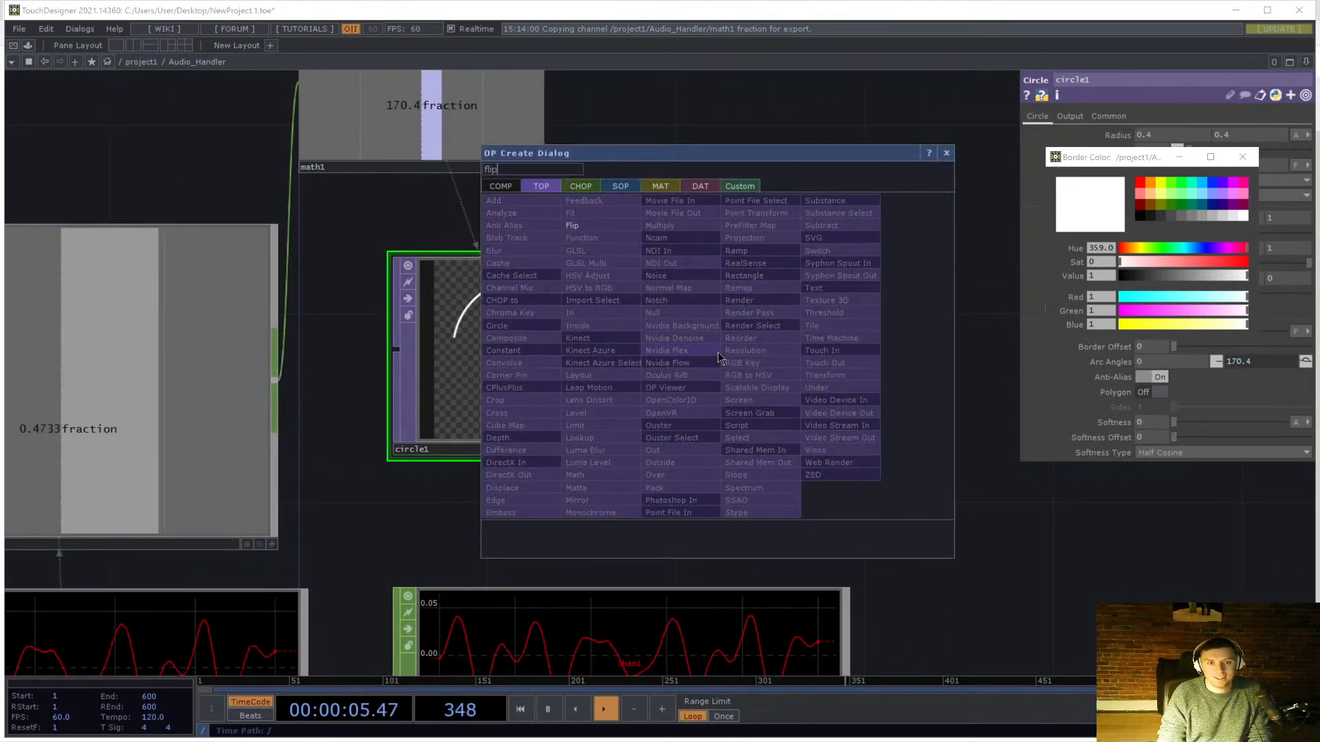
key(Return)
click(791, 345)
drag(791, 345, 838, 344)
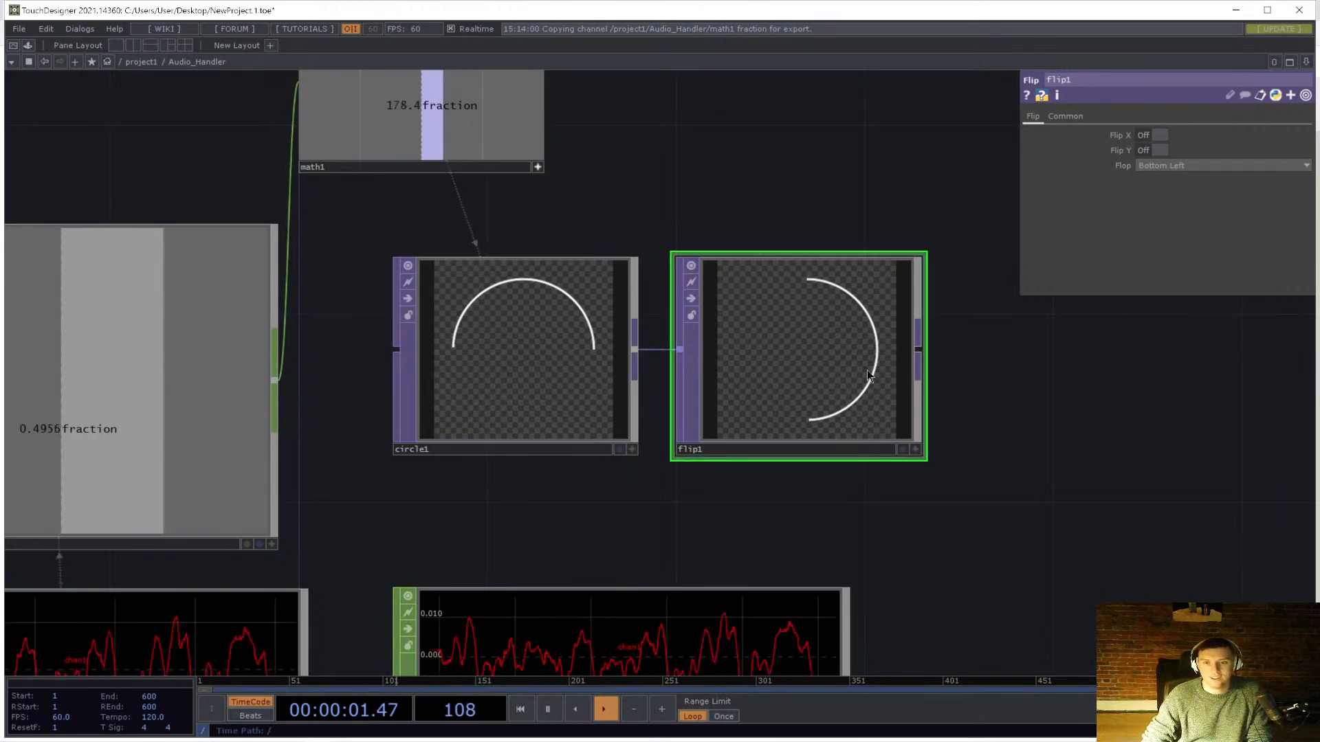
- Set the resolution of circle1 to 128 x 128
scroll(867, 370, down, 3)
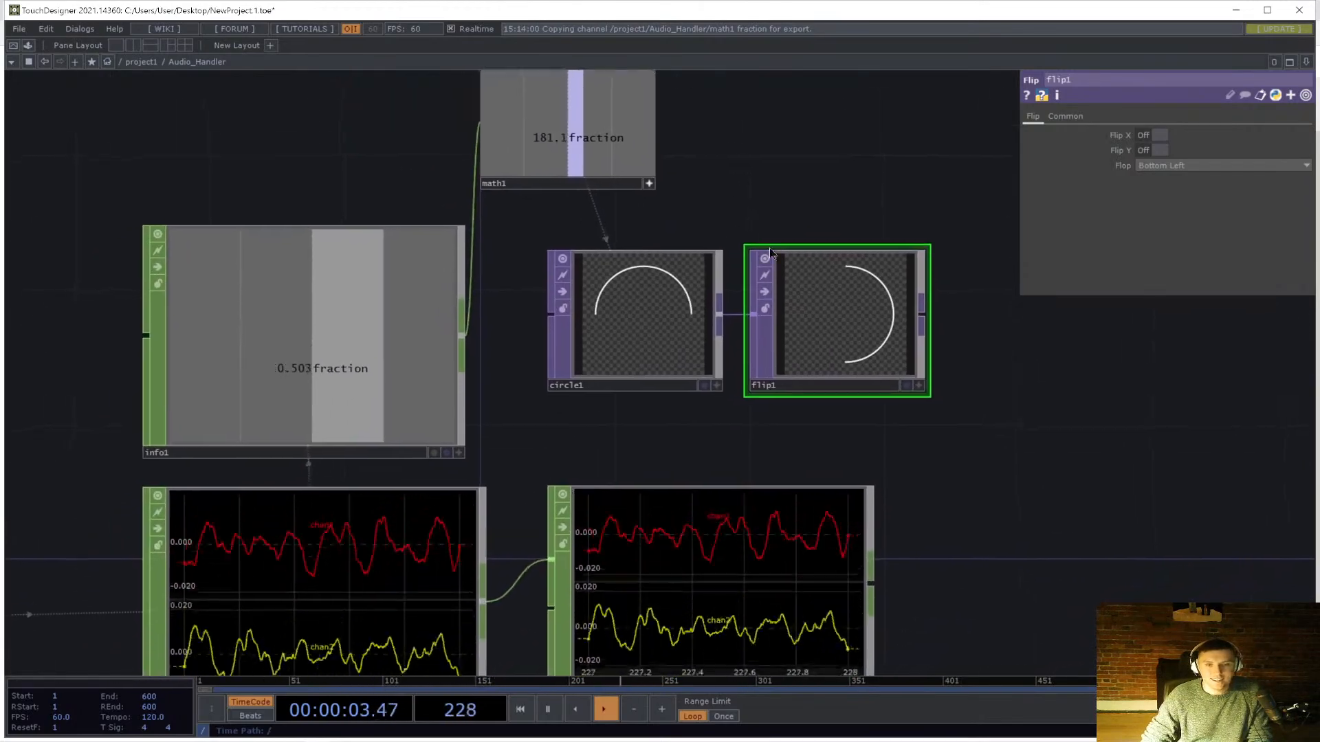
scroll(722, 275, down, 3)
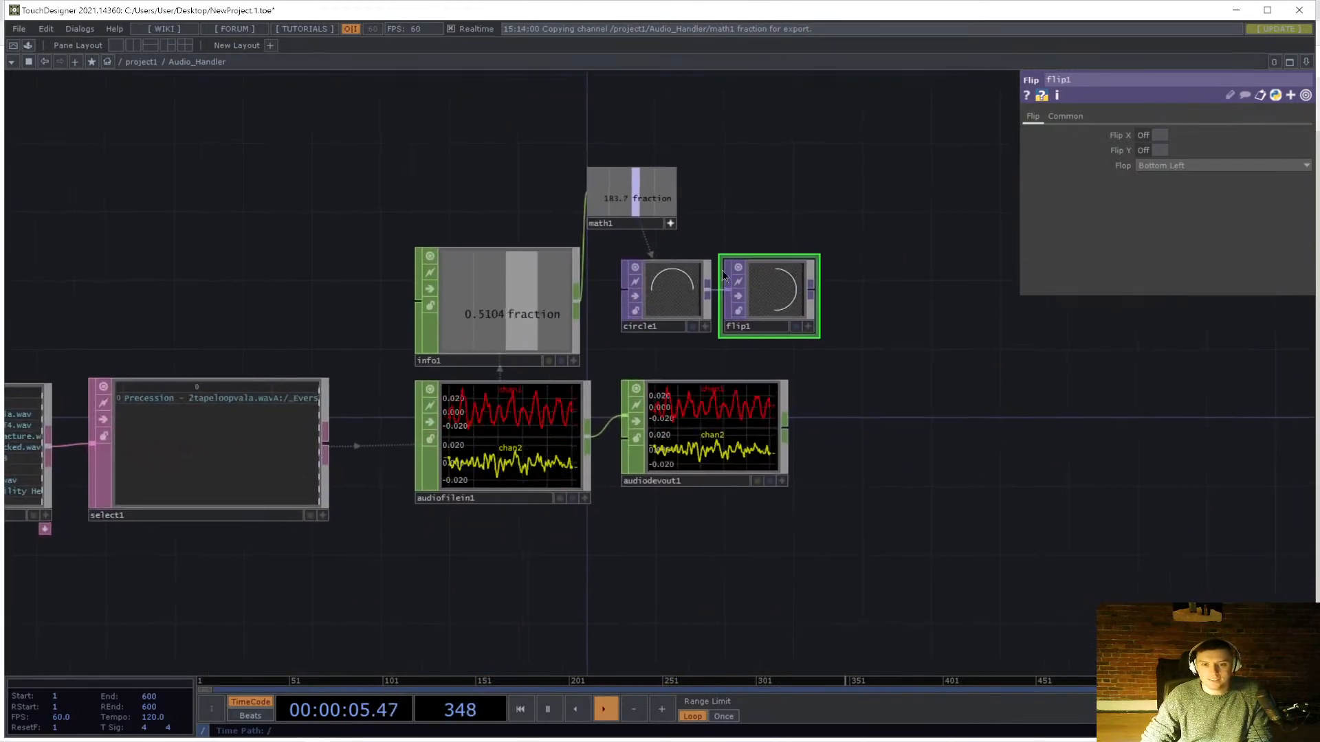
click(677, 292)
click(1103, 117)
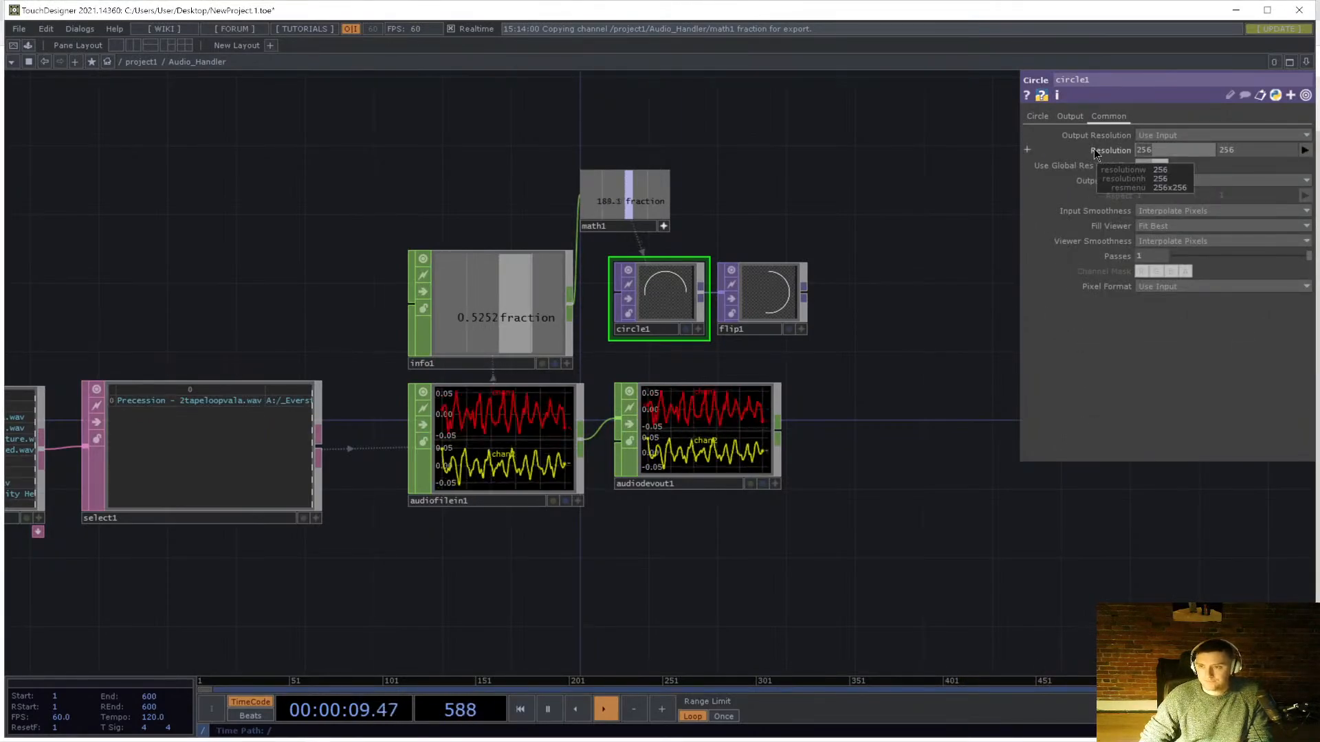
text(128)
key(Tab)
text(128)
key(Tab)
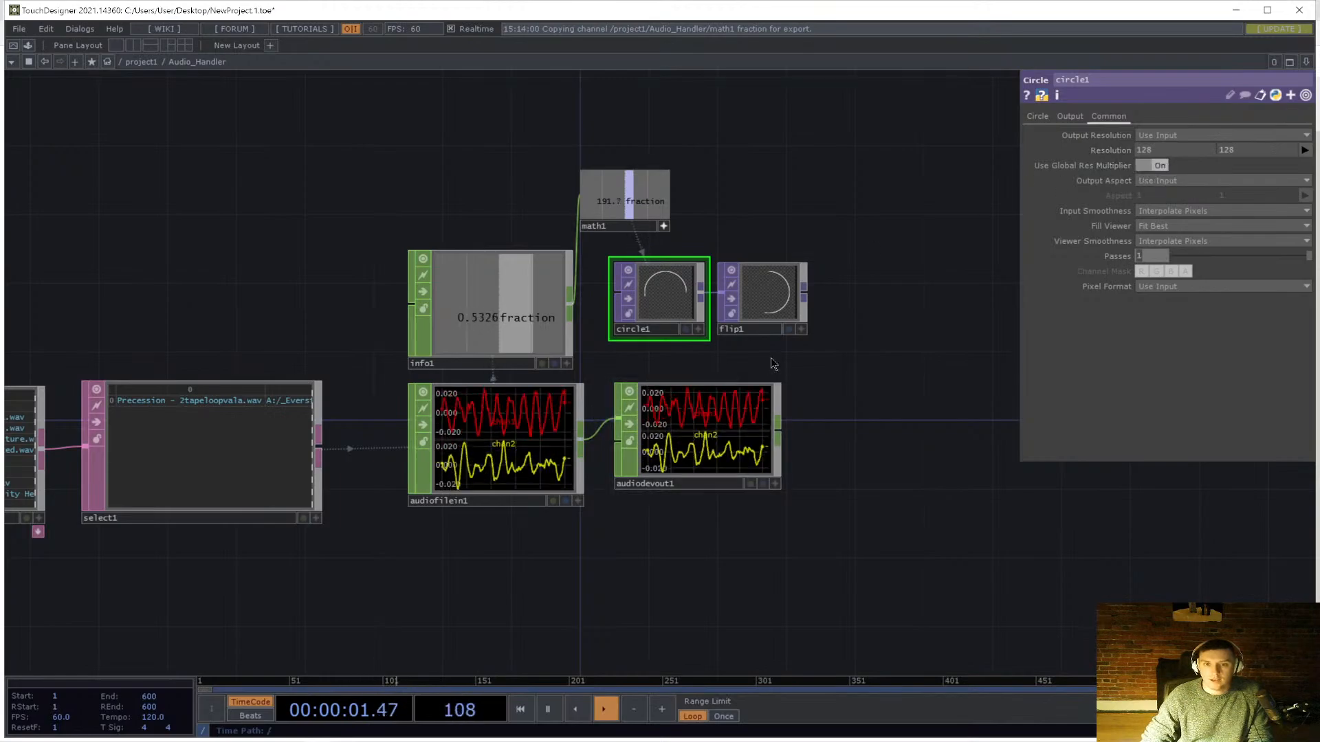
- Add an Out TOP after flip1 and line it up with the circle1 and flip1 row
click(793, 294)
drag(811, 207, 715, 256)
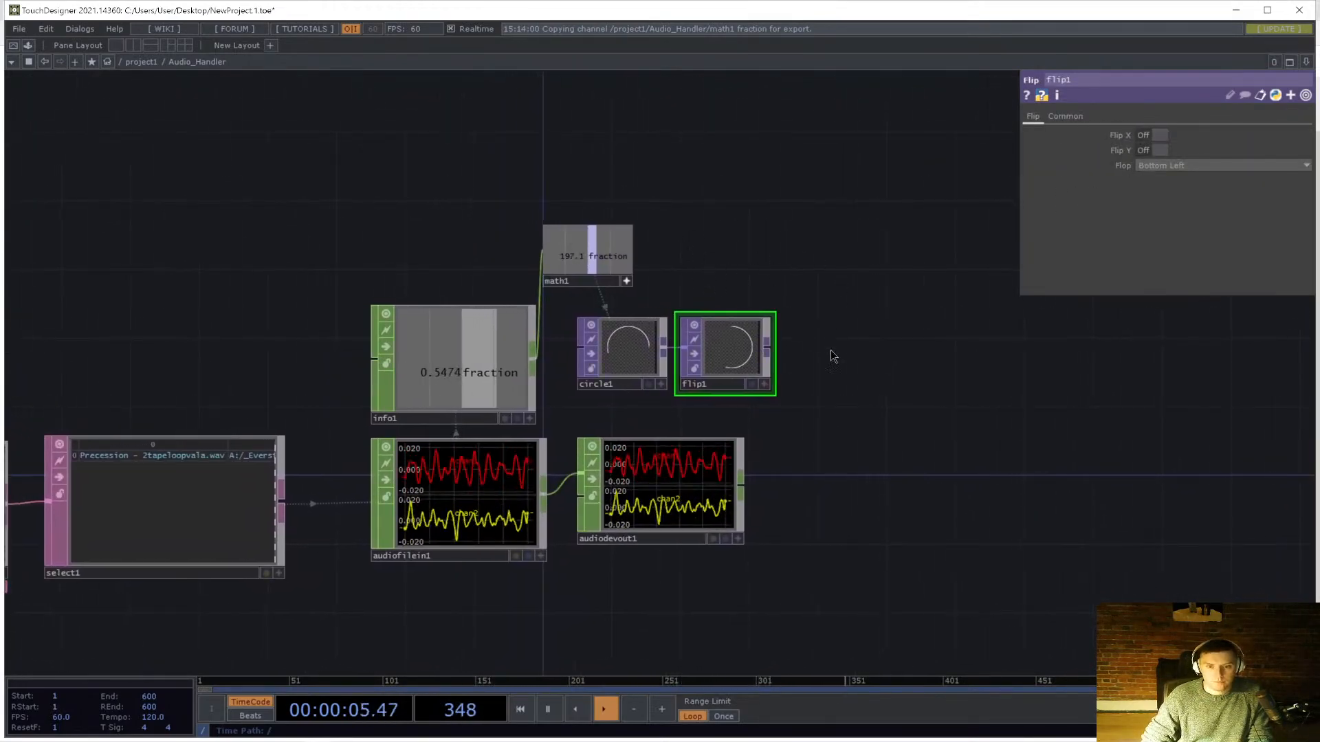
click(767, 347)
key(Tab)
text(out)
key(Return)
click(848, 348)
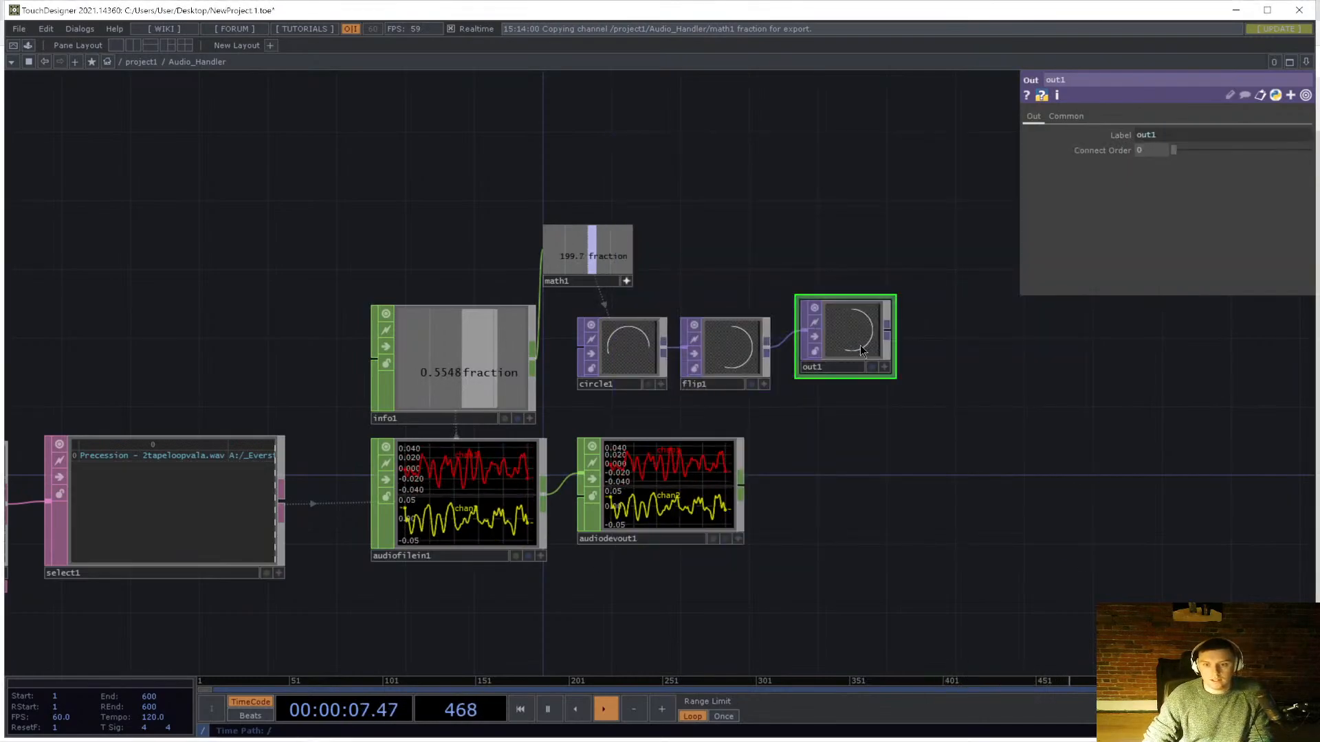
drag(860, 345, 843, 362)
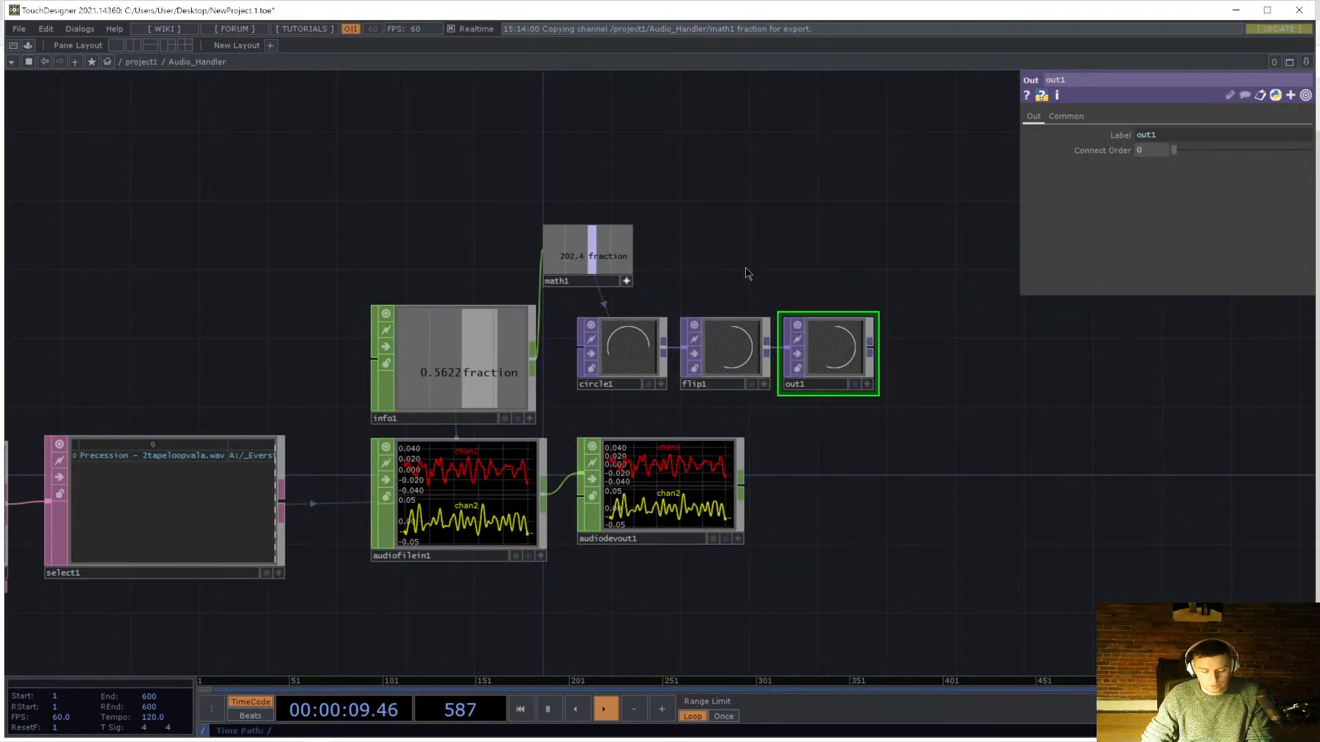
- Go up to project1 and change the operator type of Audio_Handler from Base to Container
key(u)
right_click(436, 348)
click(402, 372)
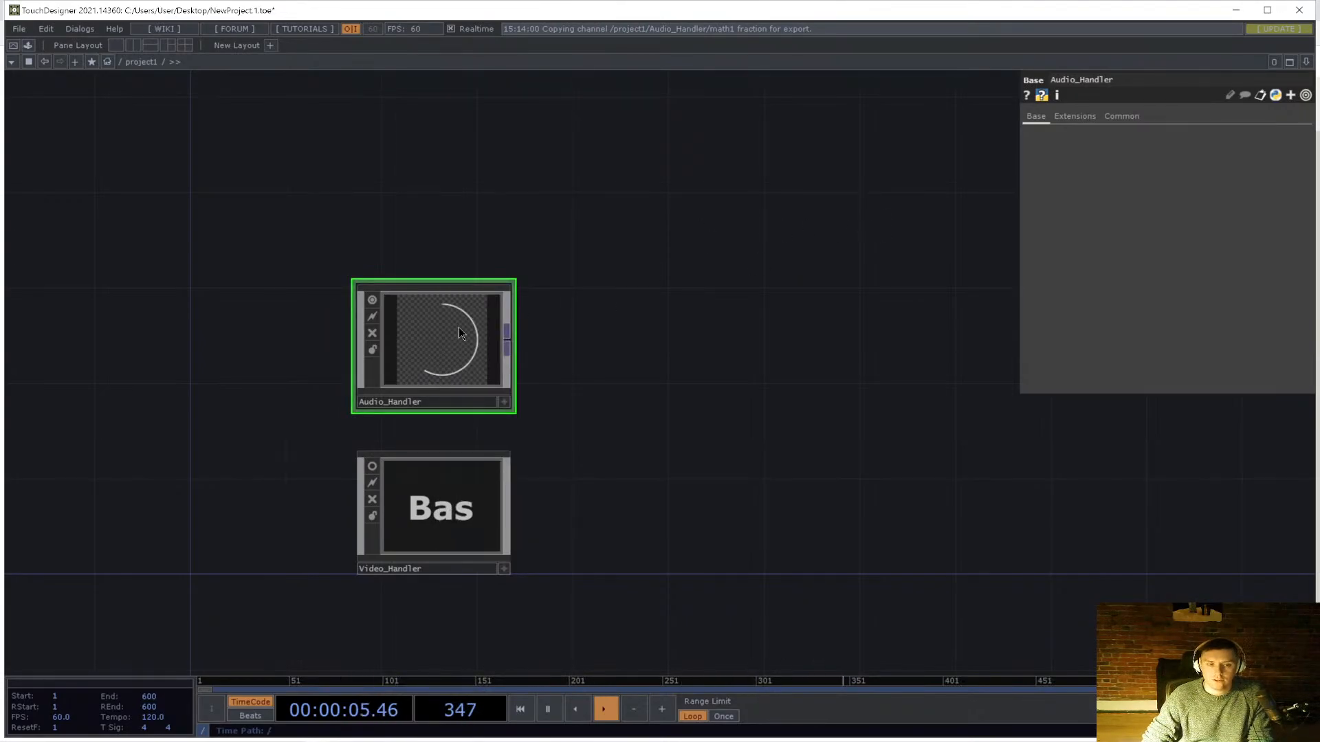
key(i)
key(u)
right_click(448, 350)
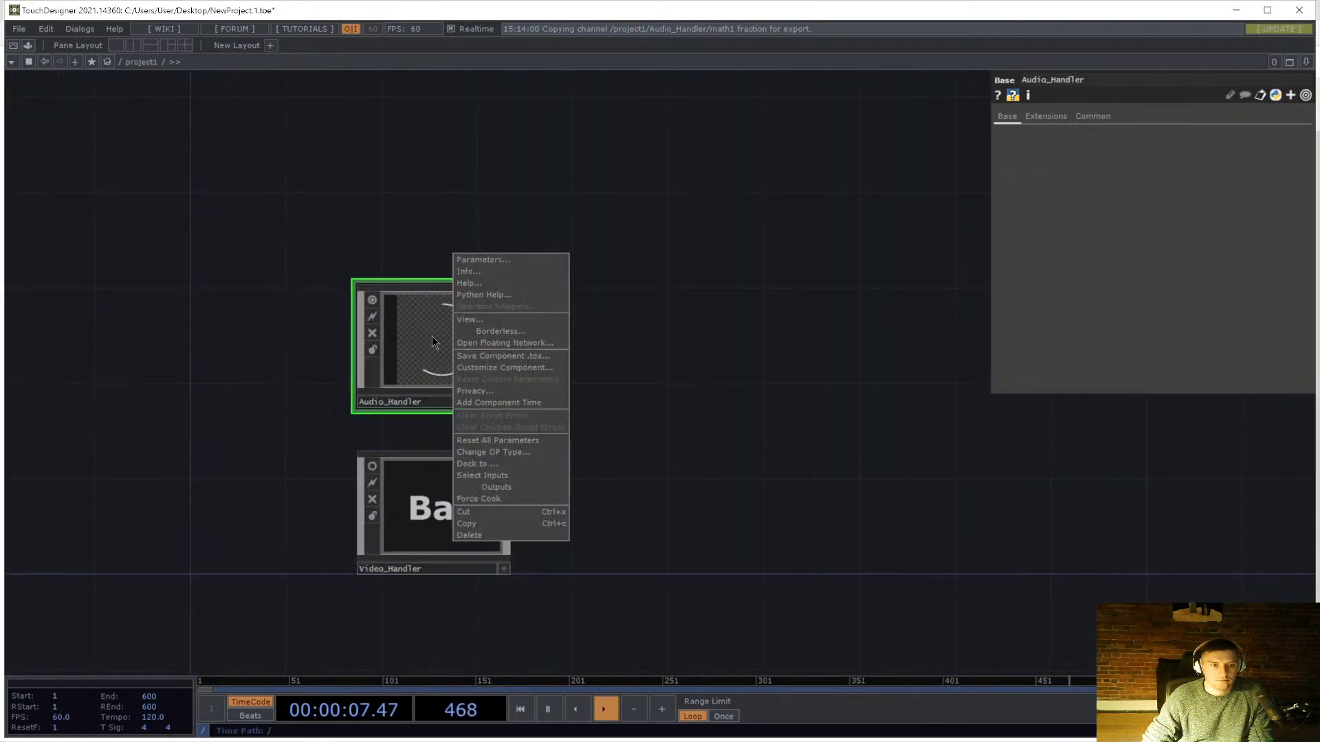
click(499, 451)
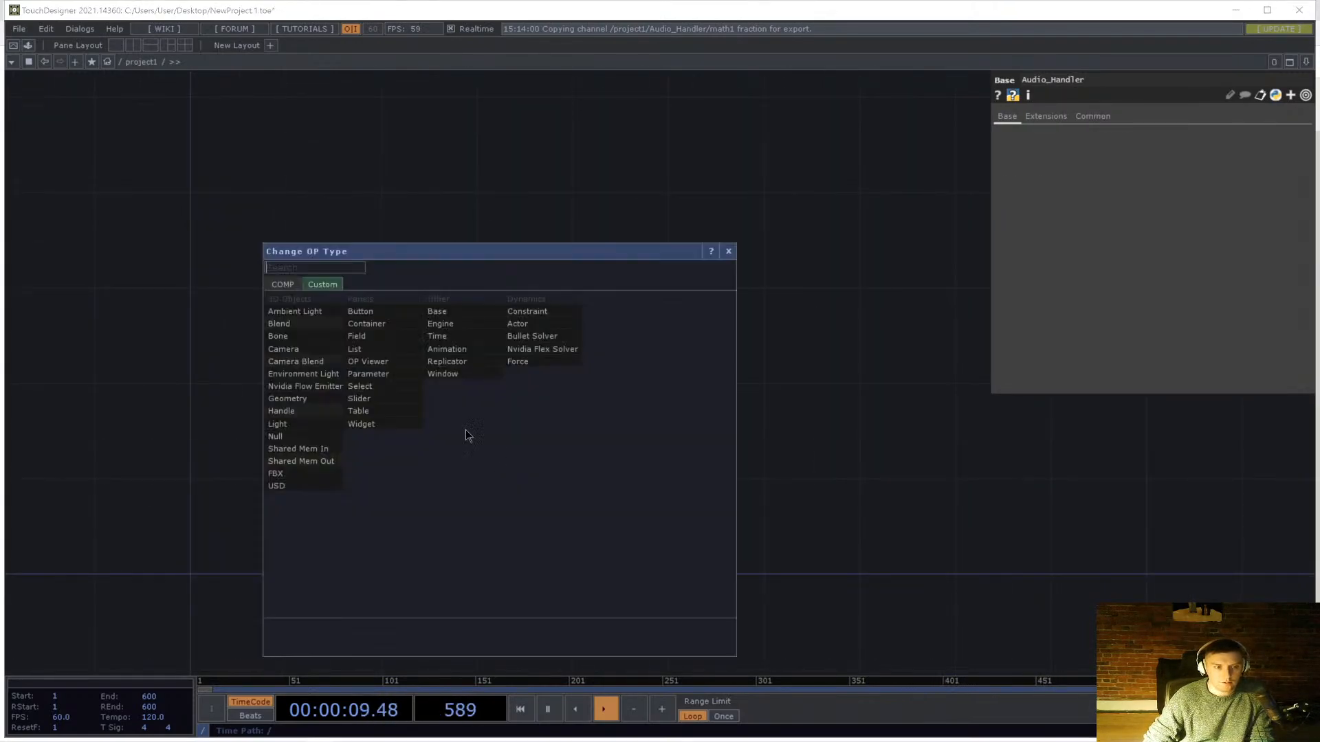
click(324, 339)
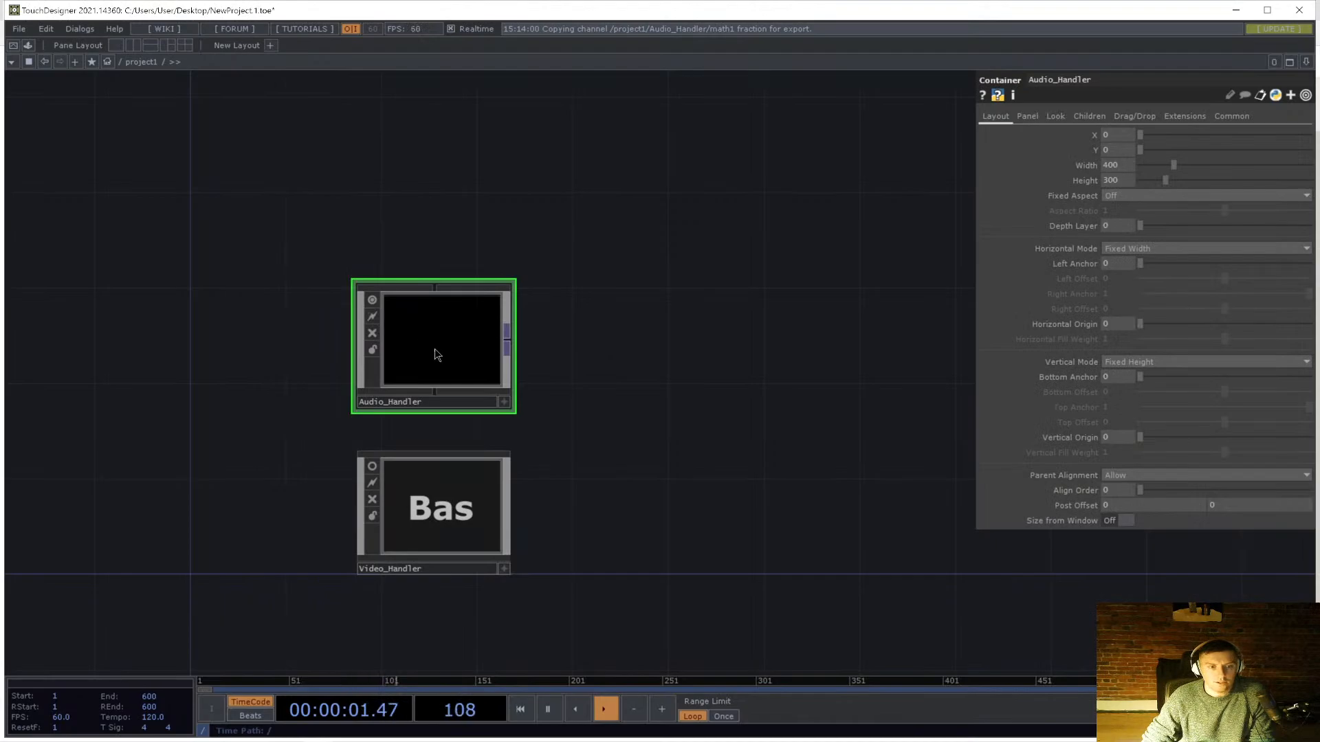
key(i)
click(702, 461)
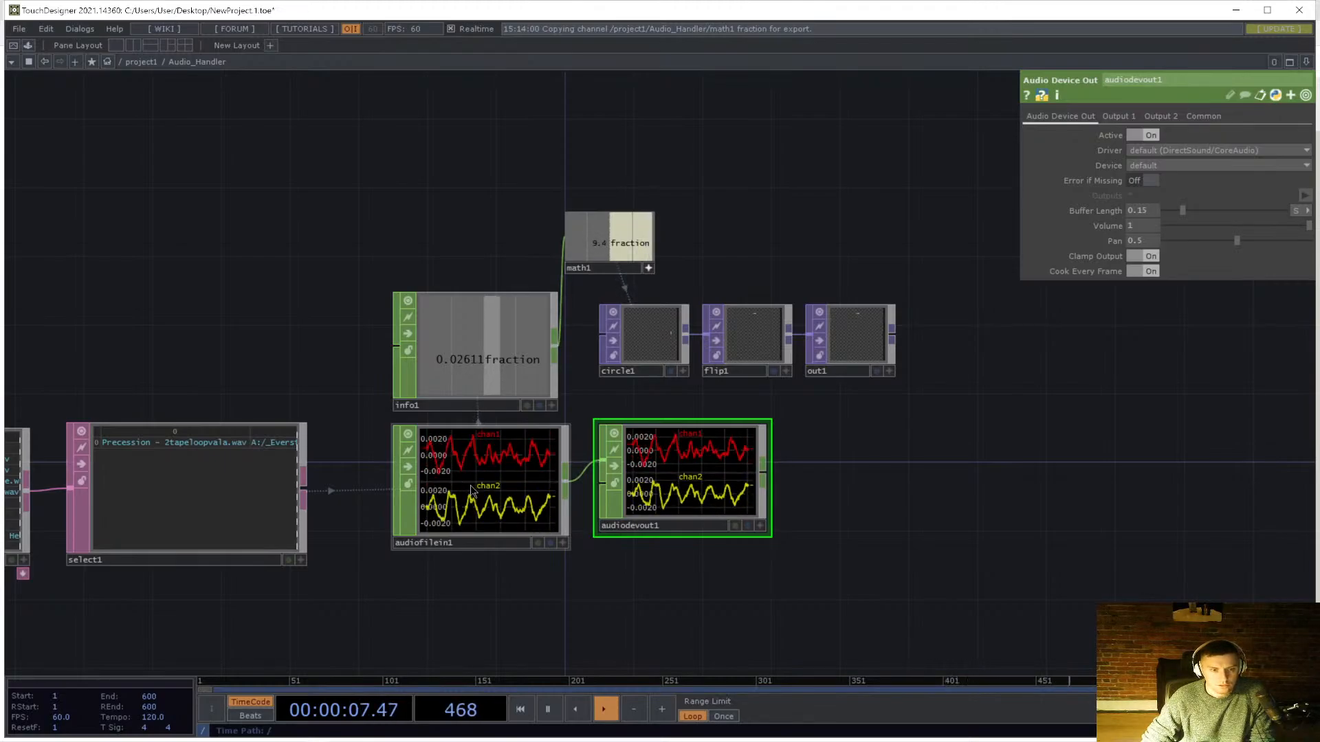
click(442, 479)
click(721, 479)
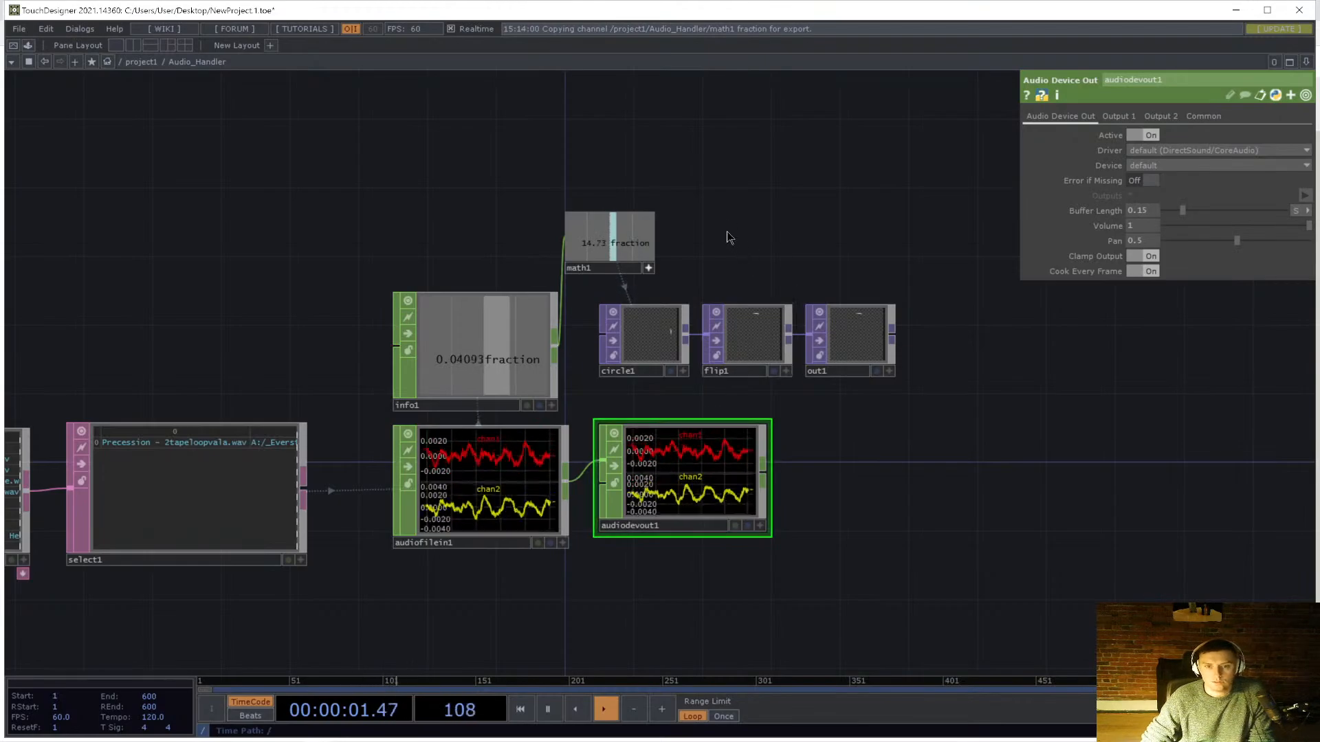
key(u)
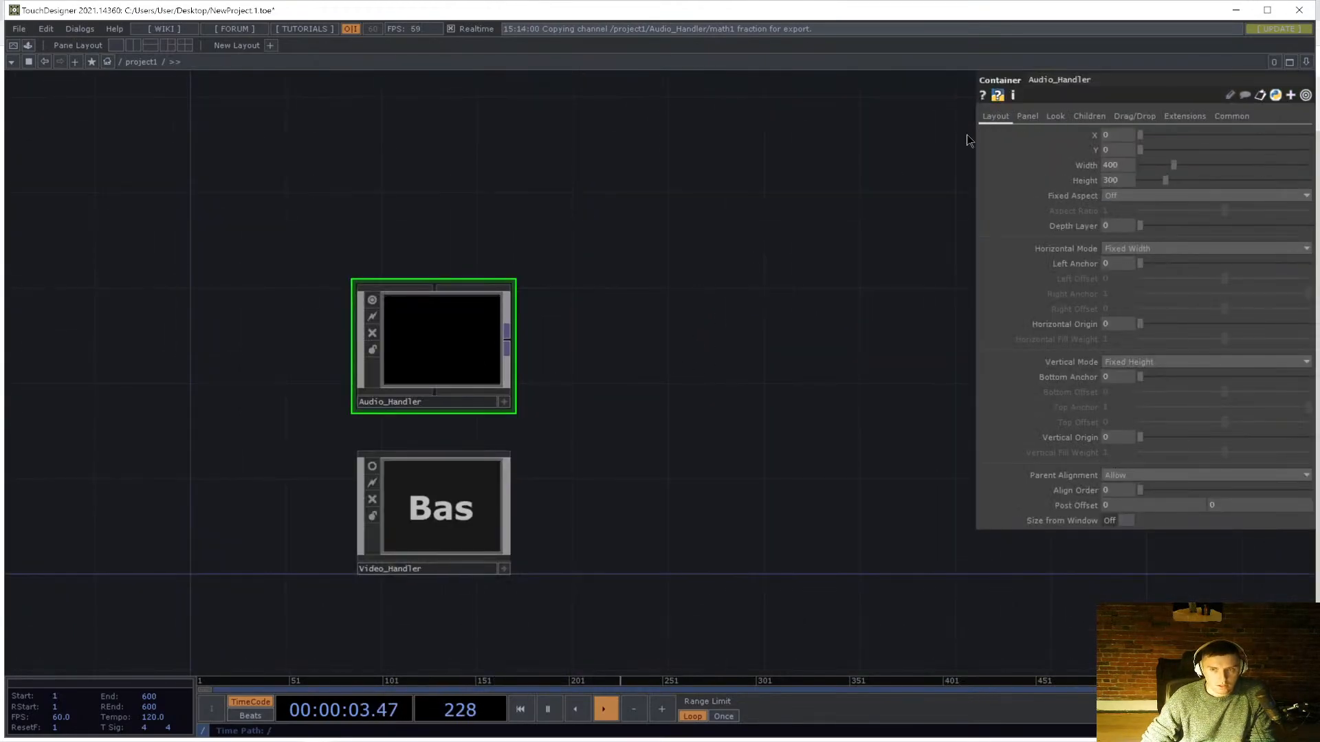
- Set the Background TOP of the Audio_Handler container to ./out1
click(1033, 115)
click(1051, 114)
click(1026, 117)
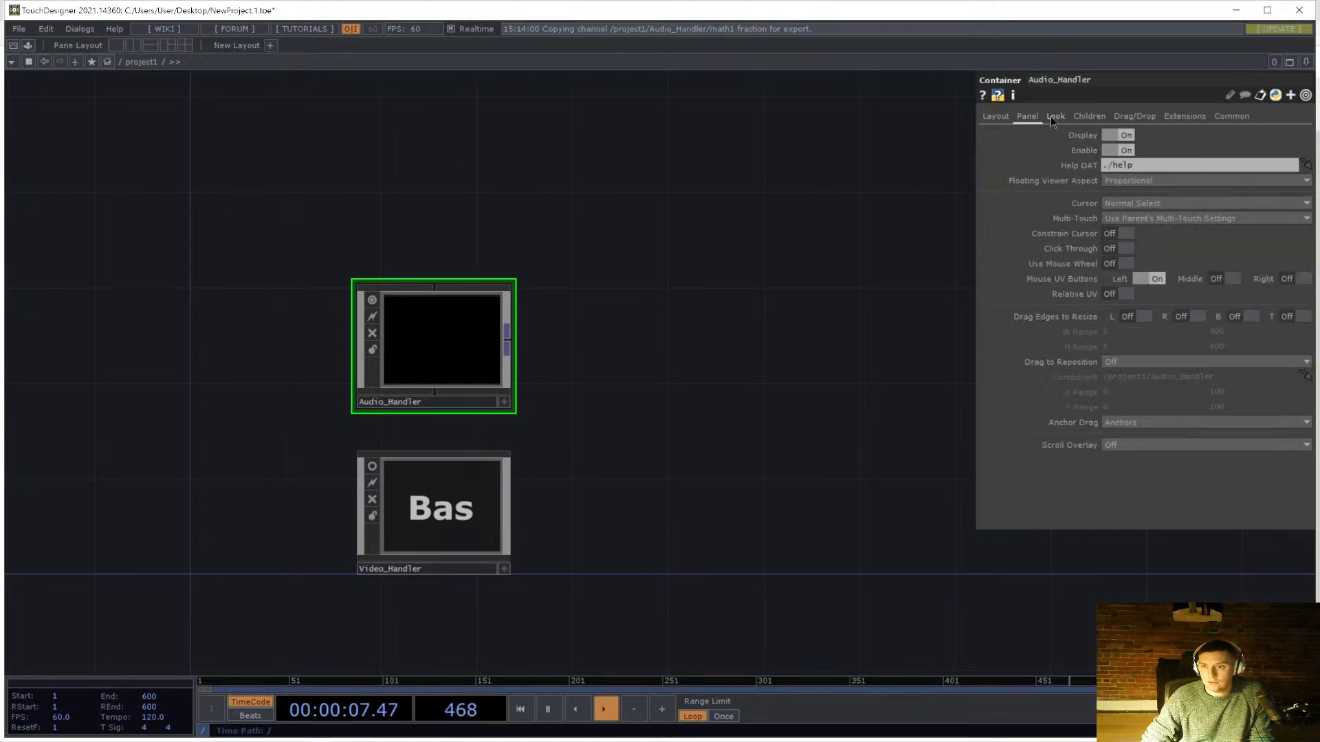
click(1051, 116)
click(1128, 164)
text(./)
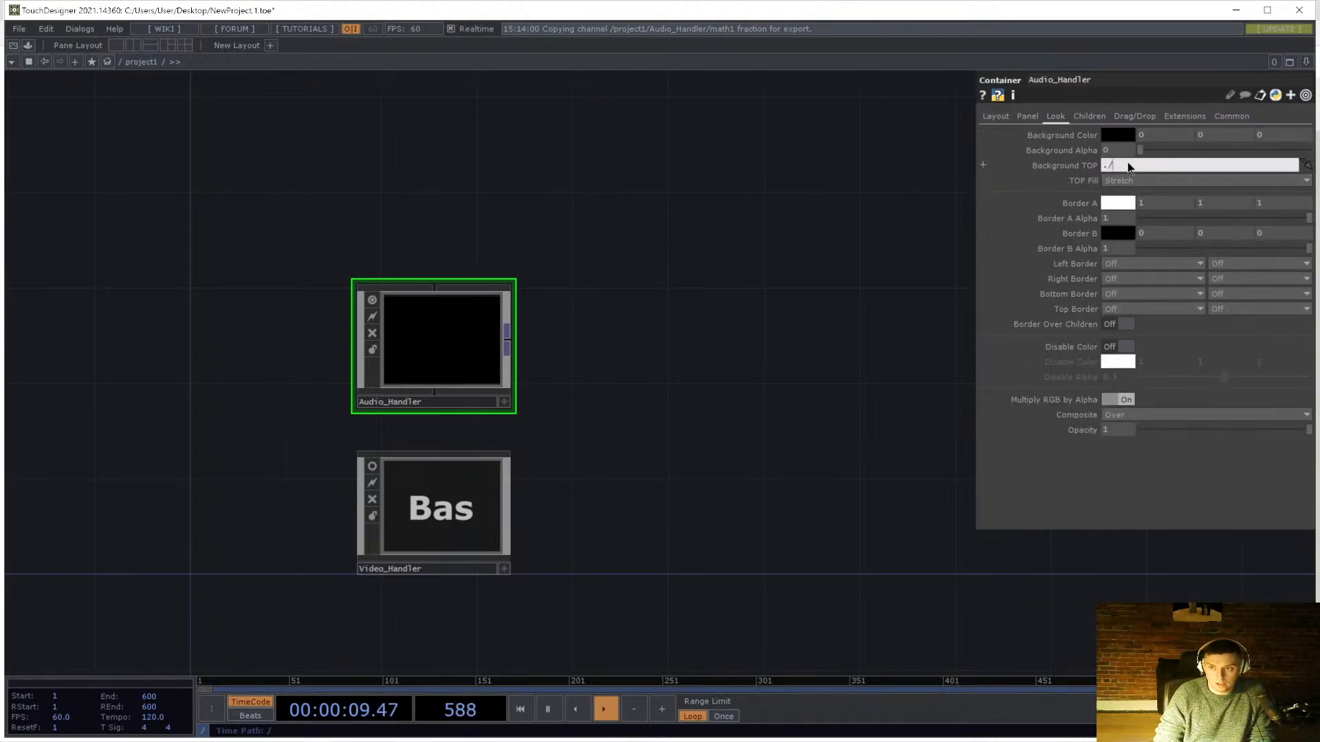
text(out1)
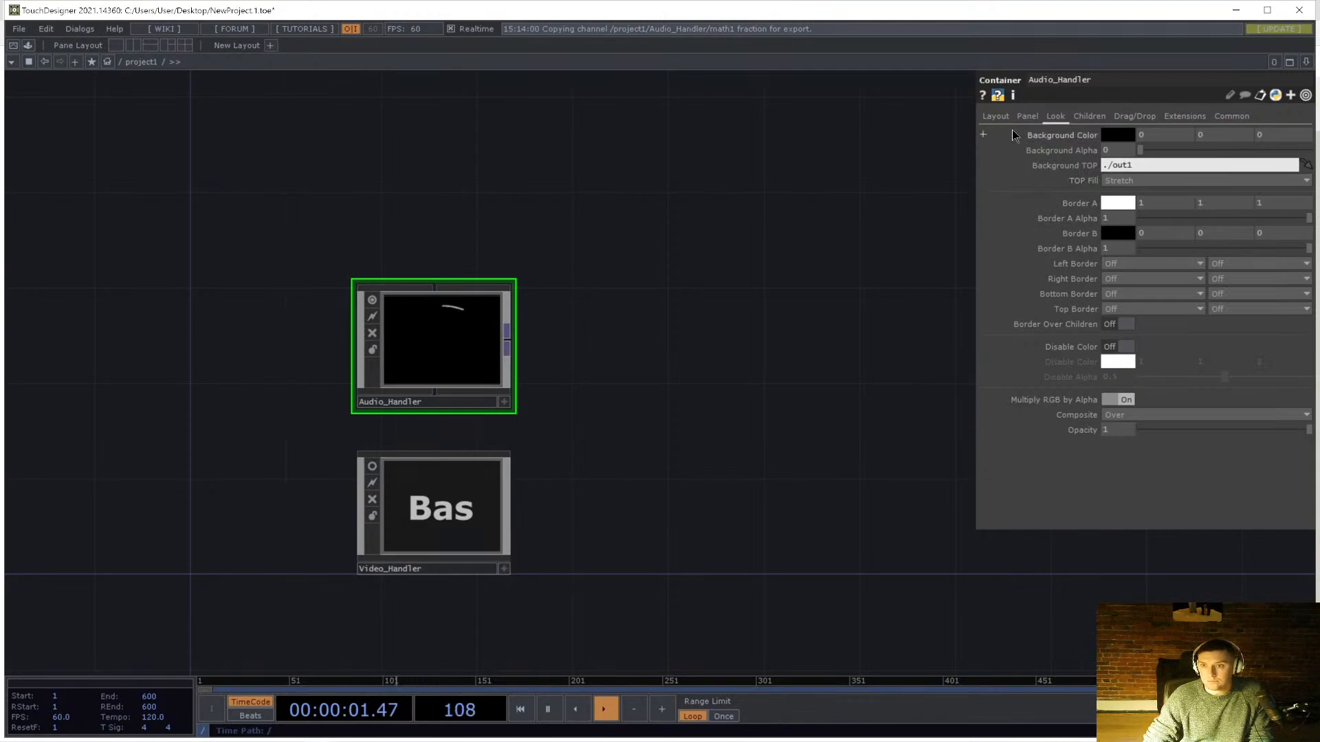
click(1137, 166)
- Drive the Width of Audio_Handler with an expression reading out1's width, and copy that expression to drive its Height
click(995, 116)
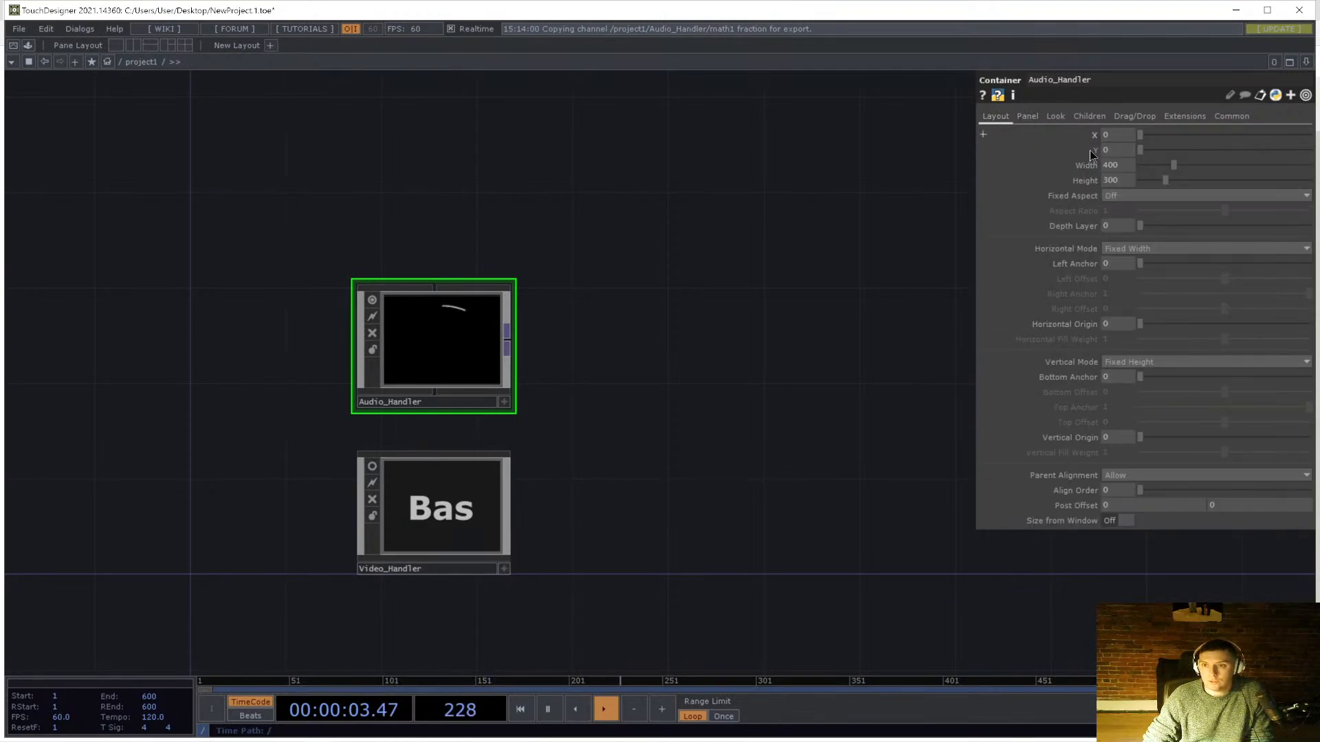
text(op())
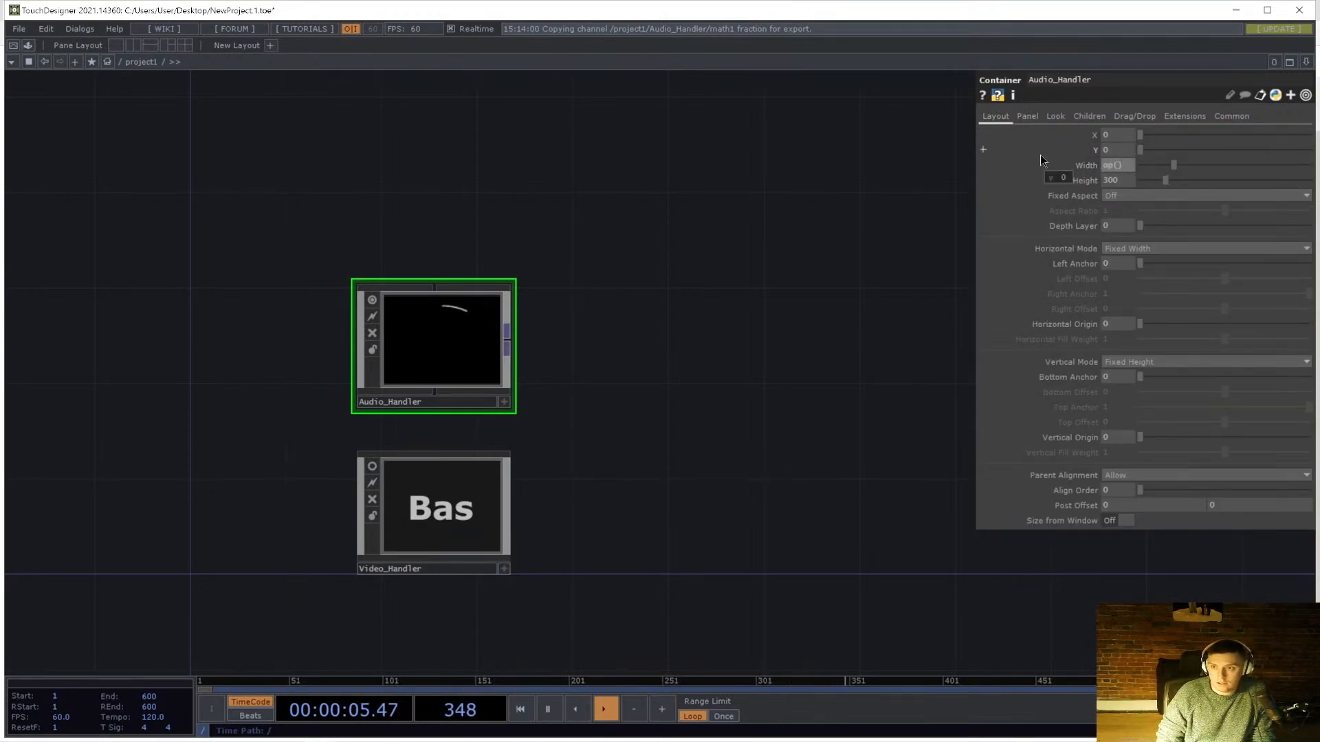
text('out1')
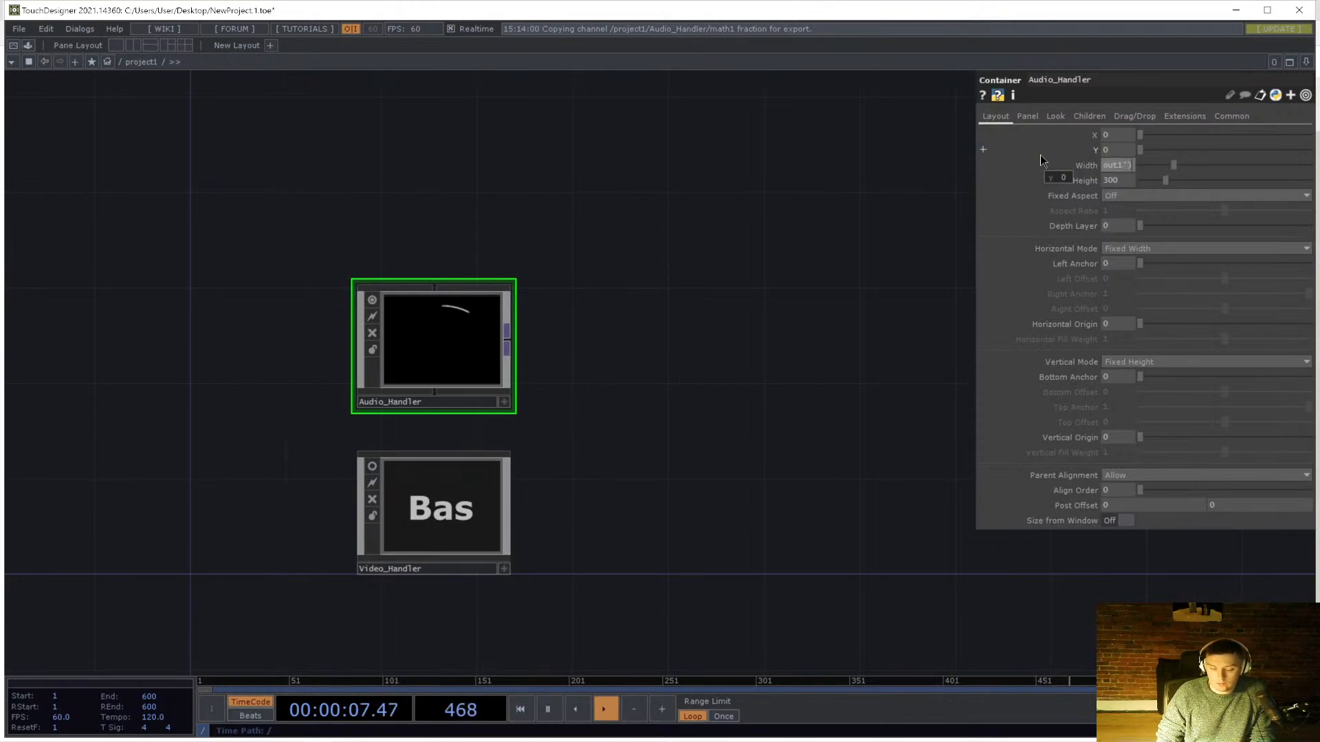
text(.width)
key(Return)
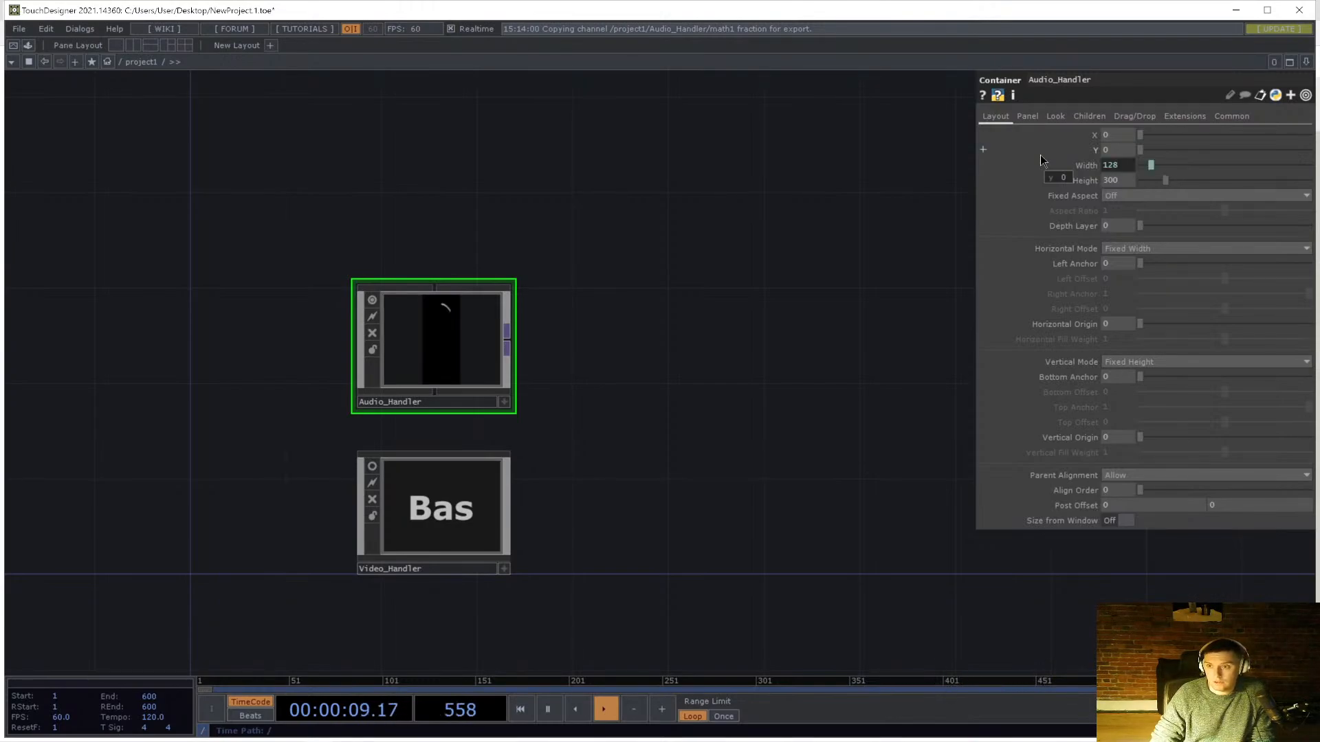
click(1123, 164)
key(ctrl+c)
click(1117, 182)
key(ctrl+v)
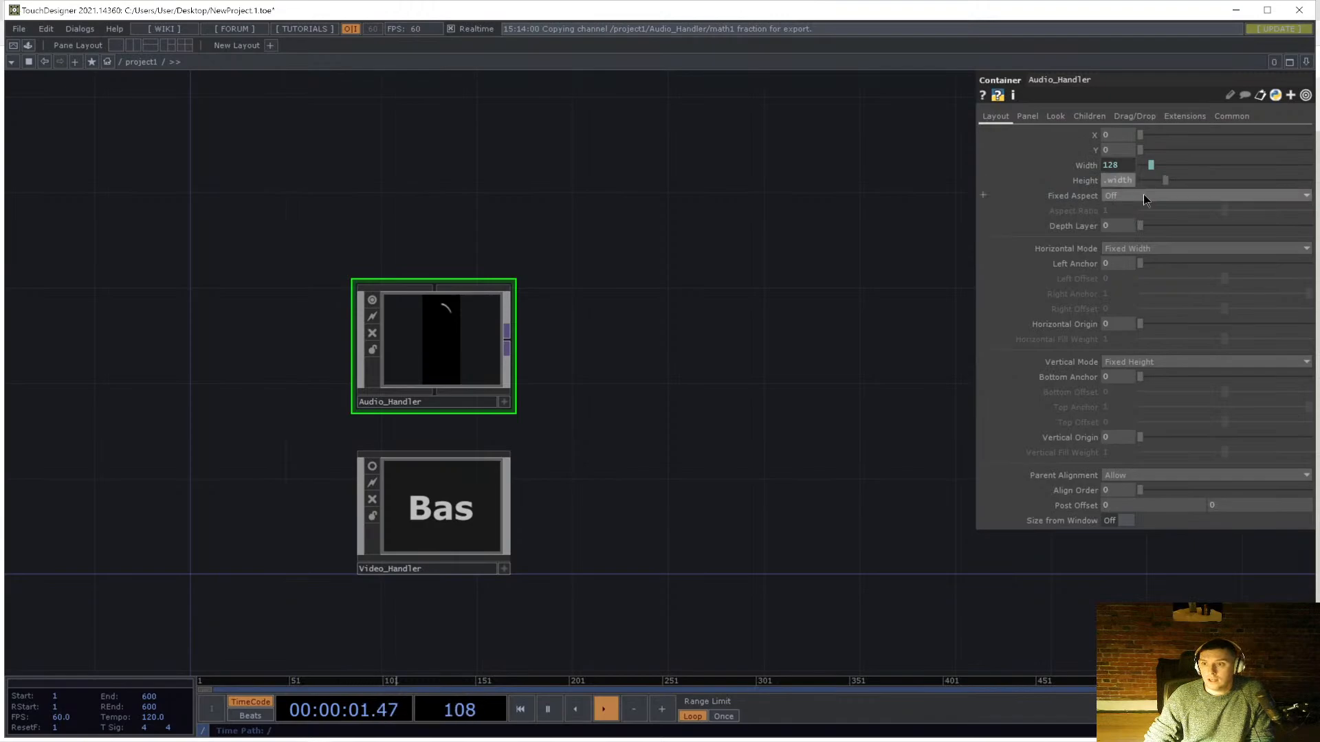
key(Return)
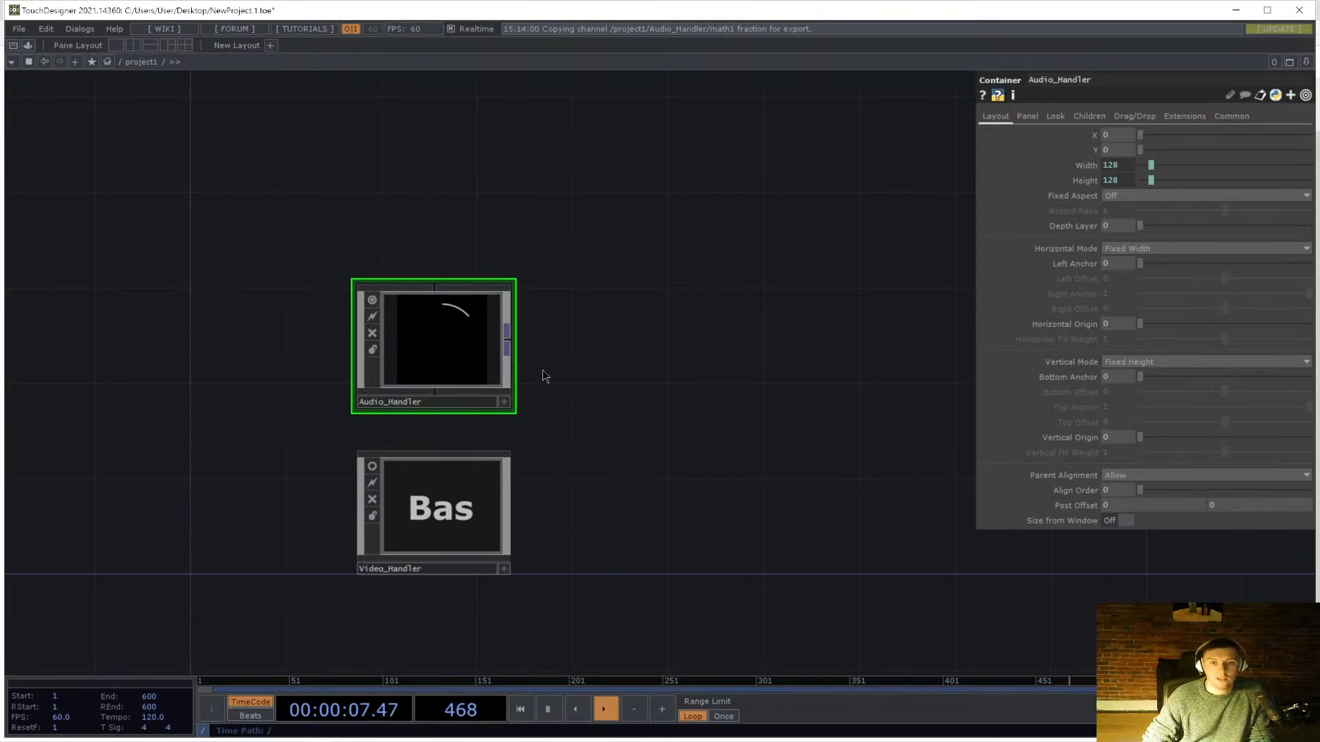
- Go up to the root level and open the layout parameters of the project1 container
key(alt+Tab)
key(Escape)
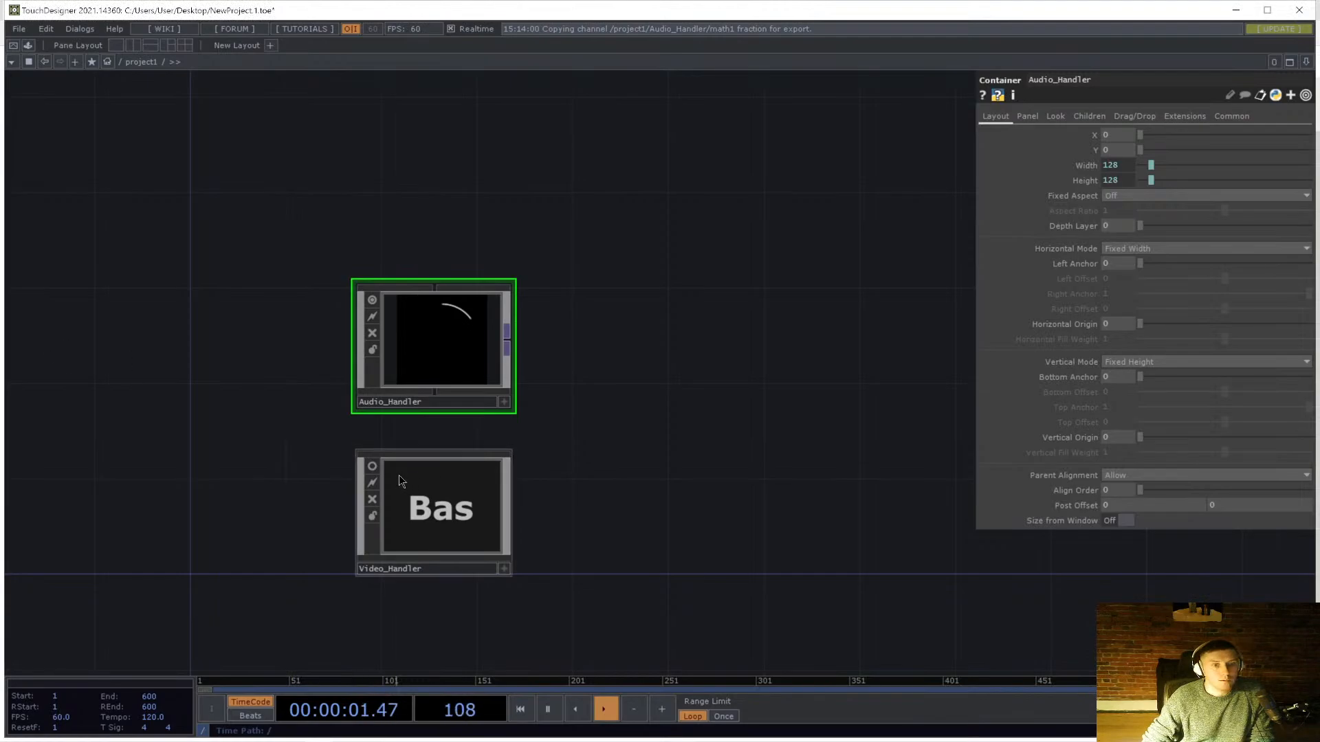
drag(567, 354, 554, 353)
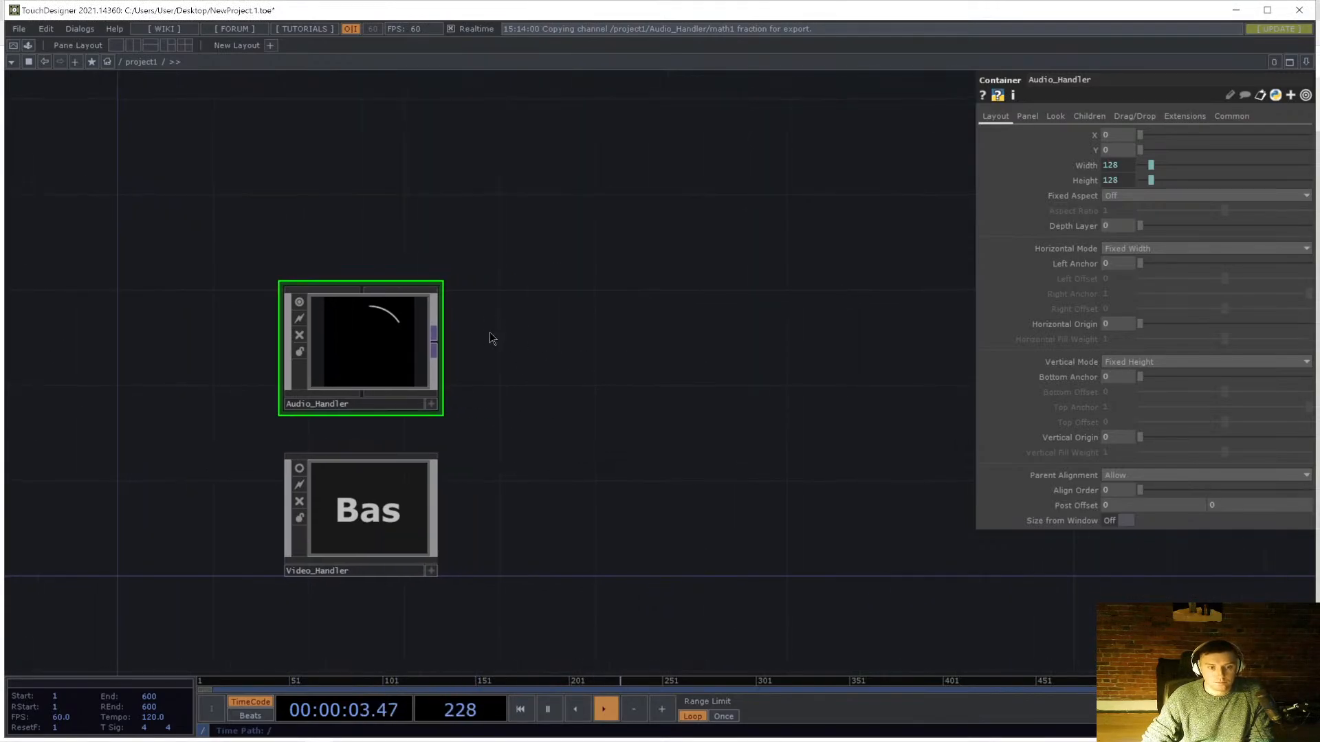
key(u)
scroll(621, 374, up, 3)
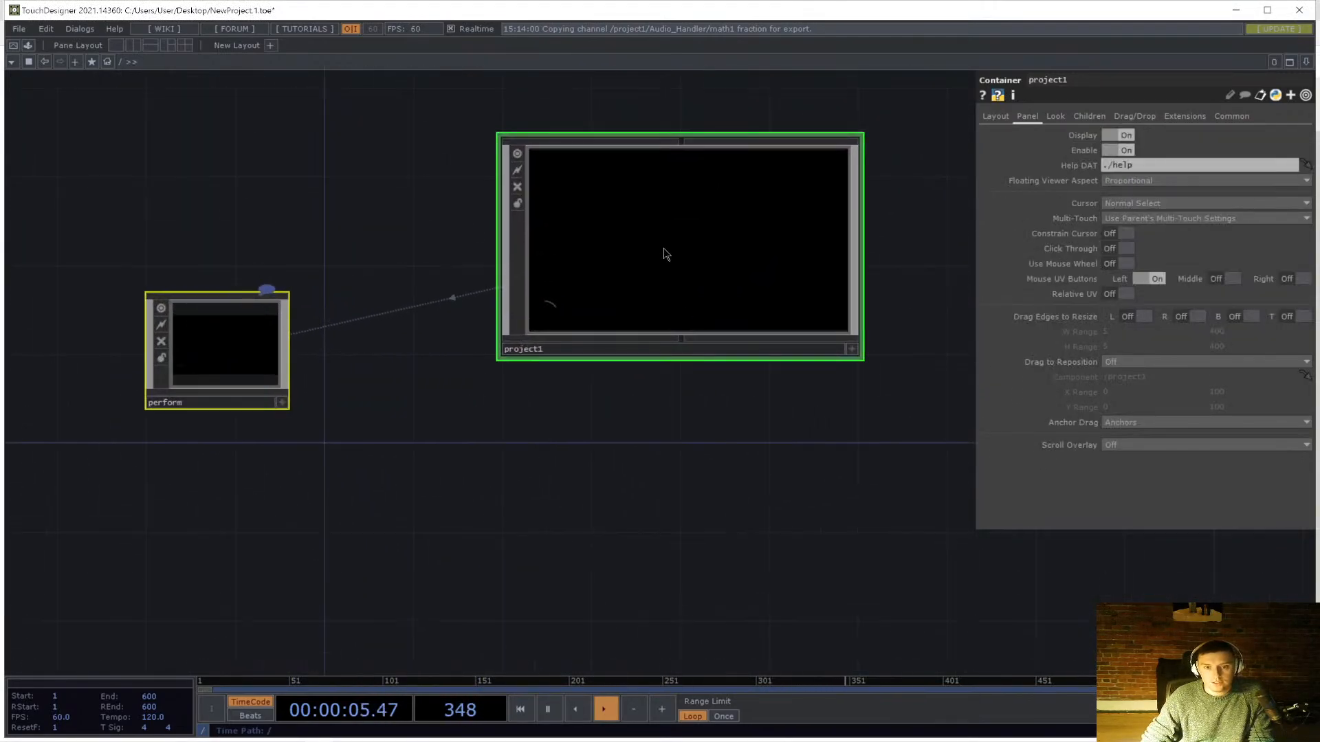
click(995, 116)
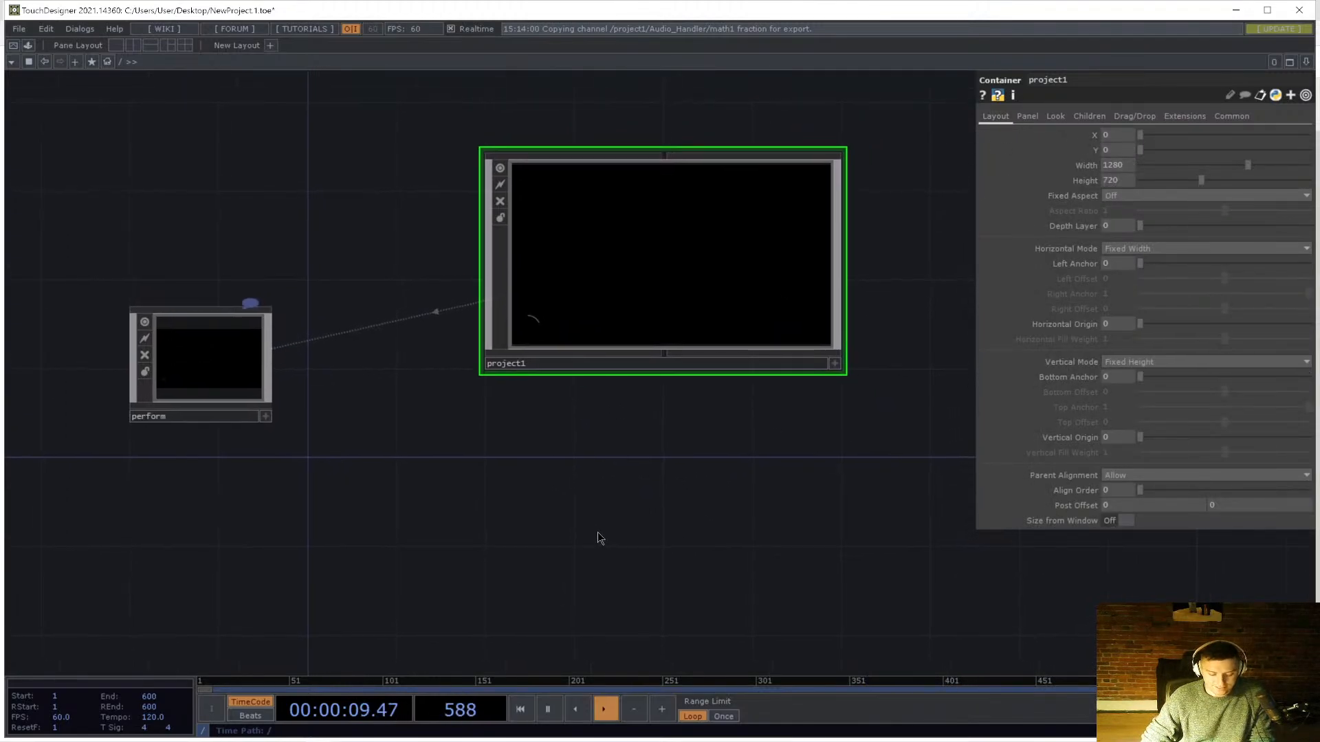
- Enter project1, split the workspace side by side, split the second pane horizontally, and show the Panel view in its upper half
double_click(567, 321)
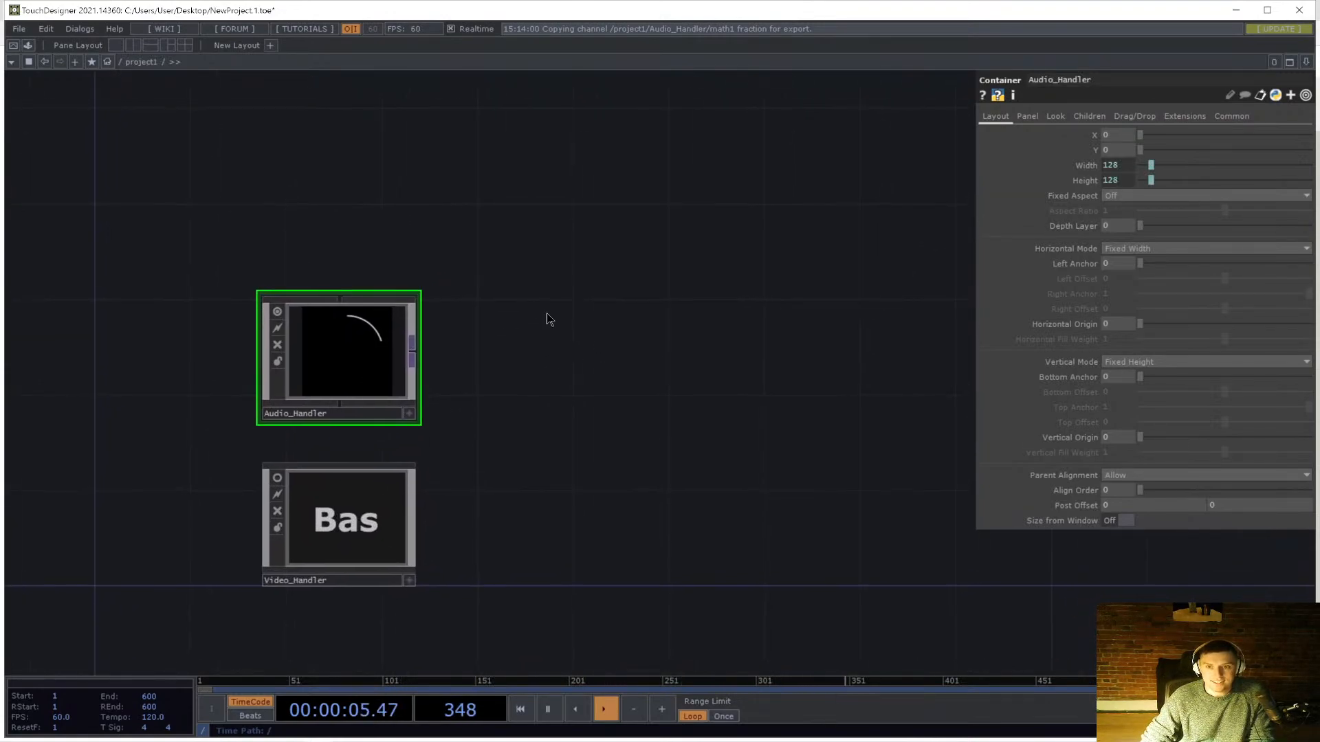
click(1306, 62)
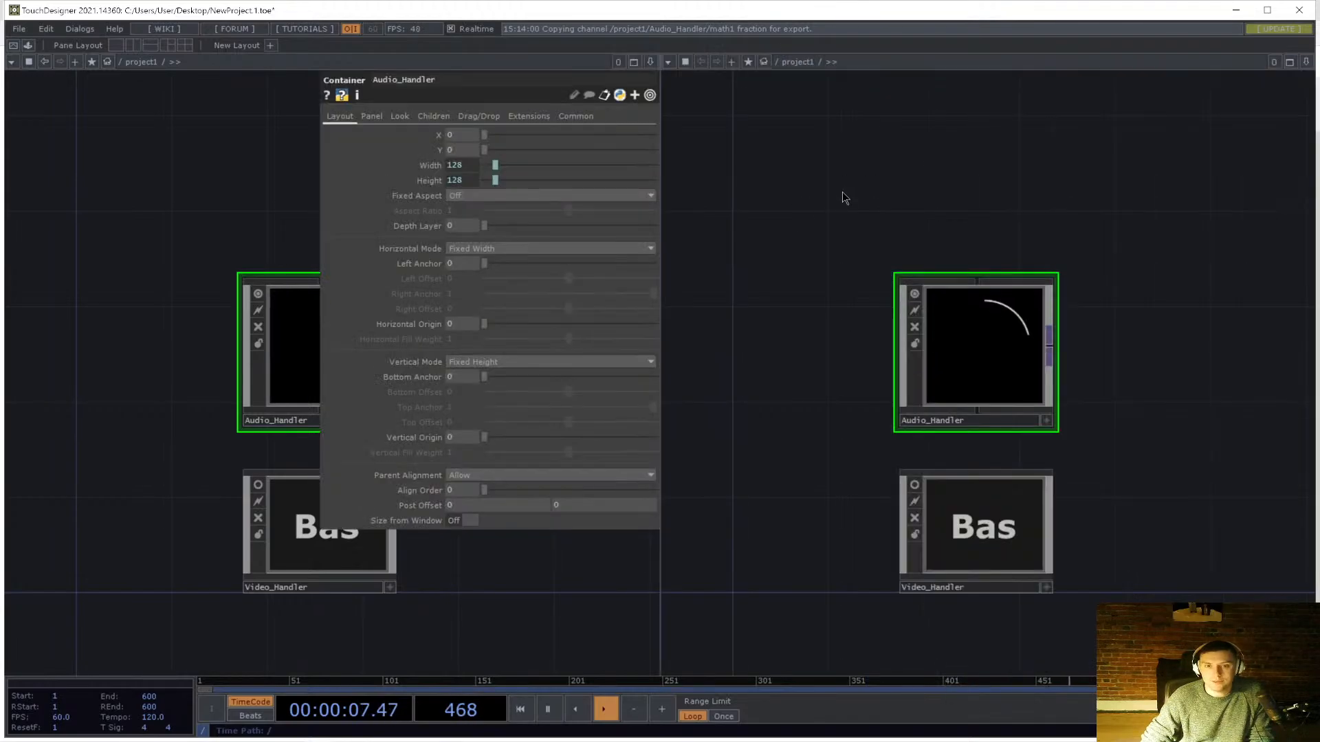
click(1207, 91)
click(1305, 62)
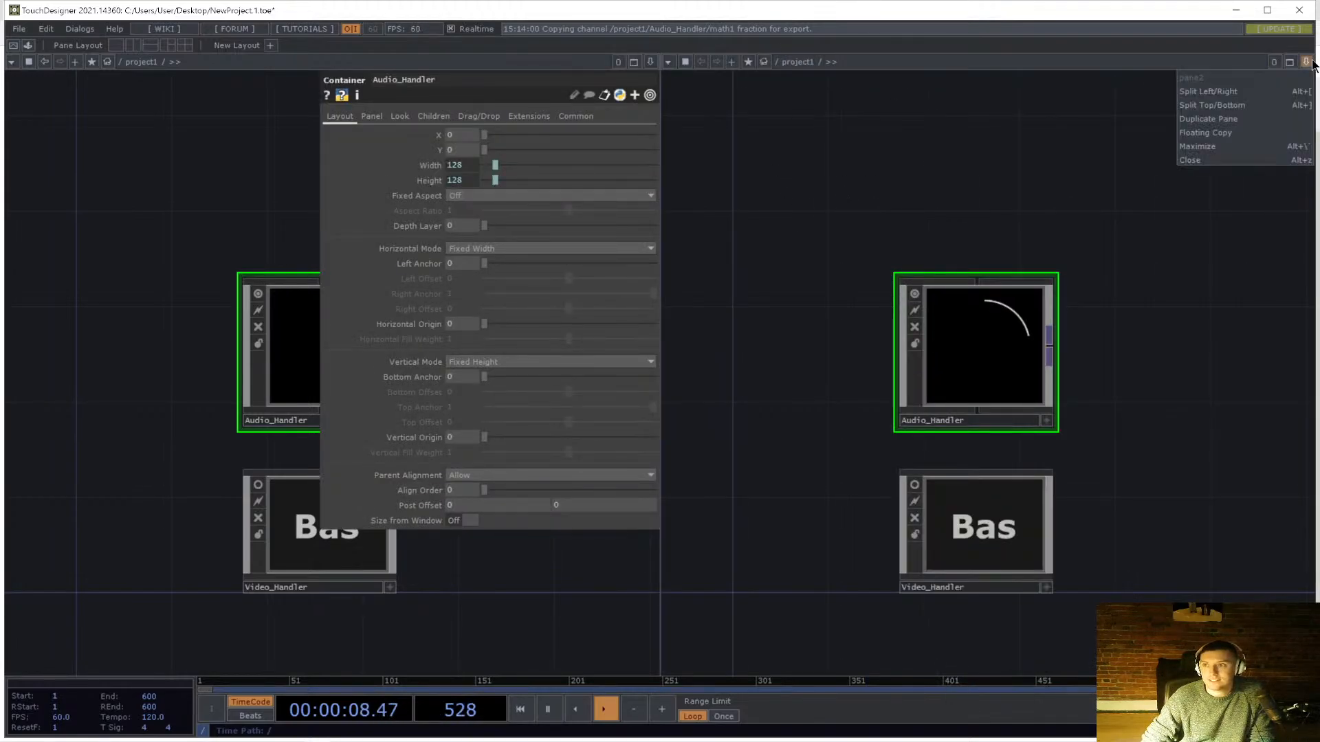
click(1257, 104)
click(665, 63)
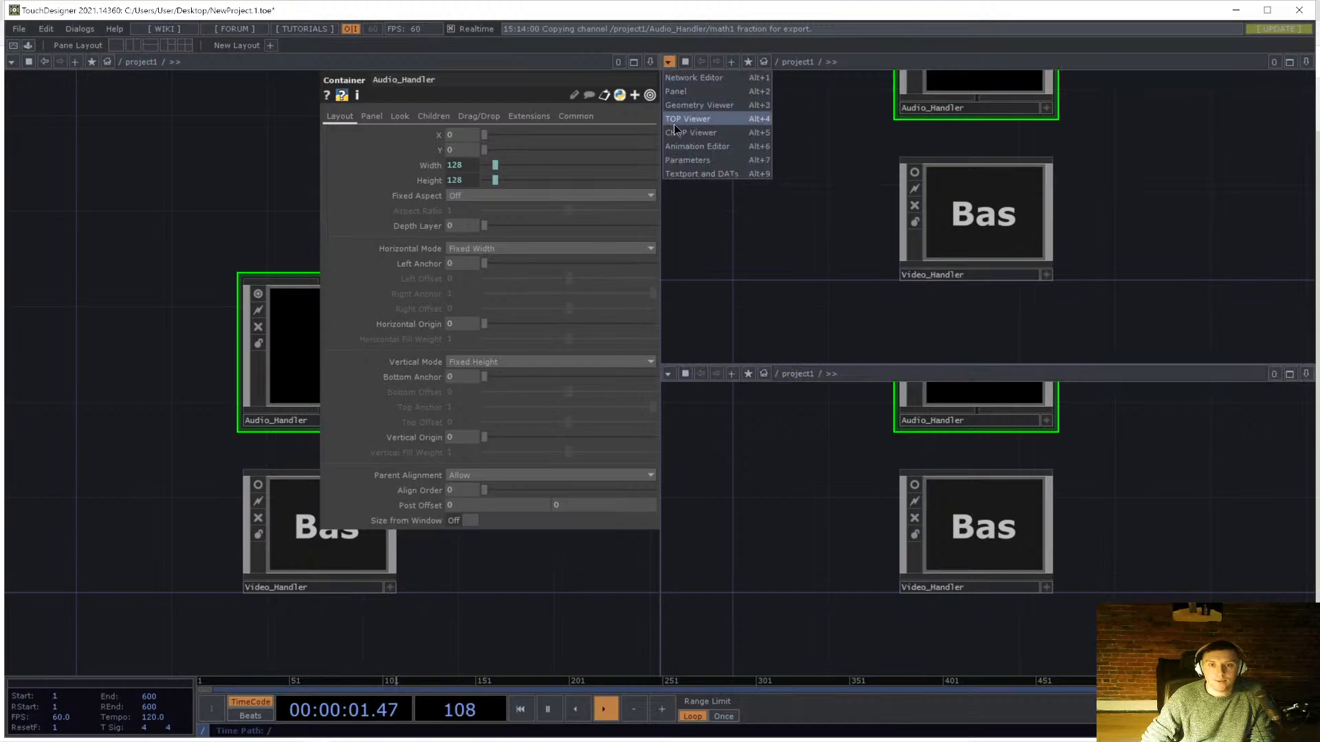
click(687, 92)
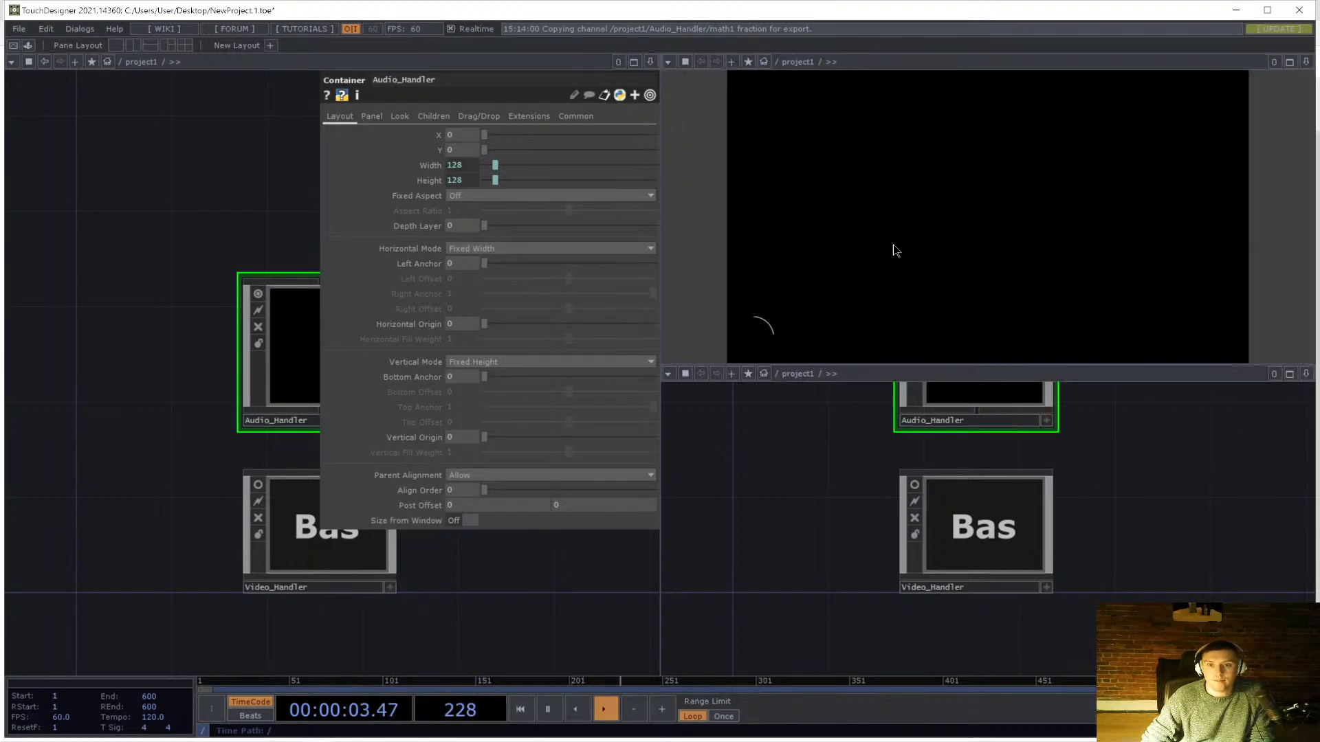
- Hide the parameter window and enter the Audio_Handler network to inspect its info1 and select1 operators
key(p)
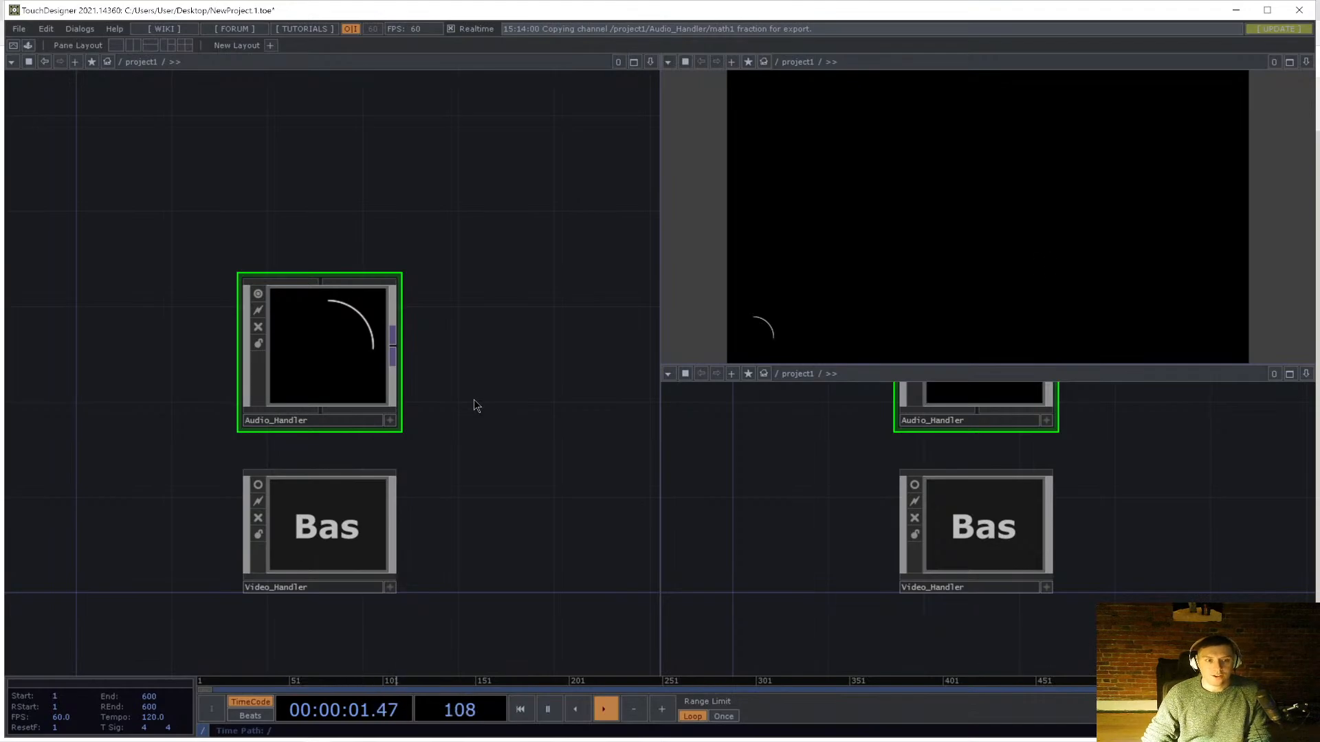
scroll(325, 324, up, 5)
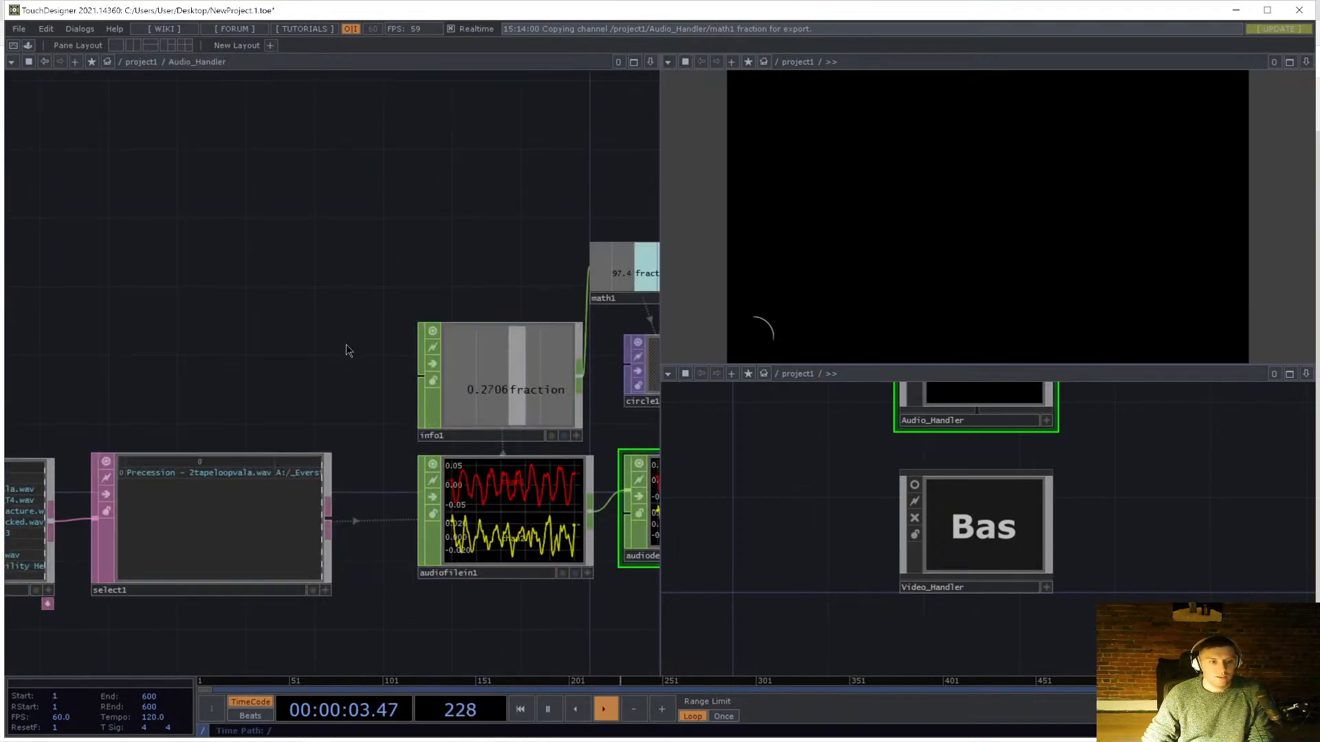
scroll(346, 345, down, 3)
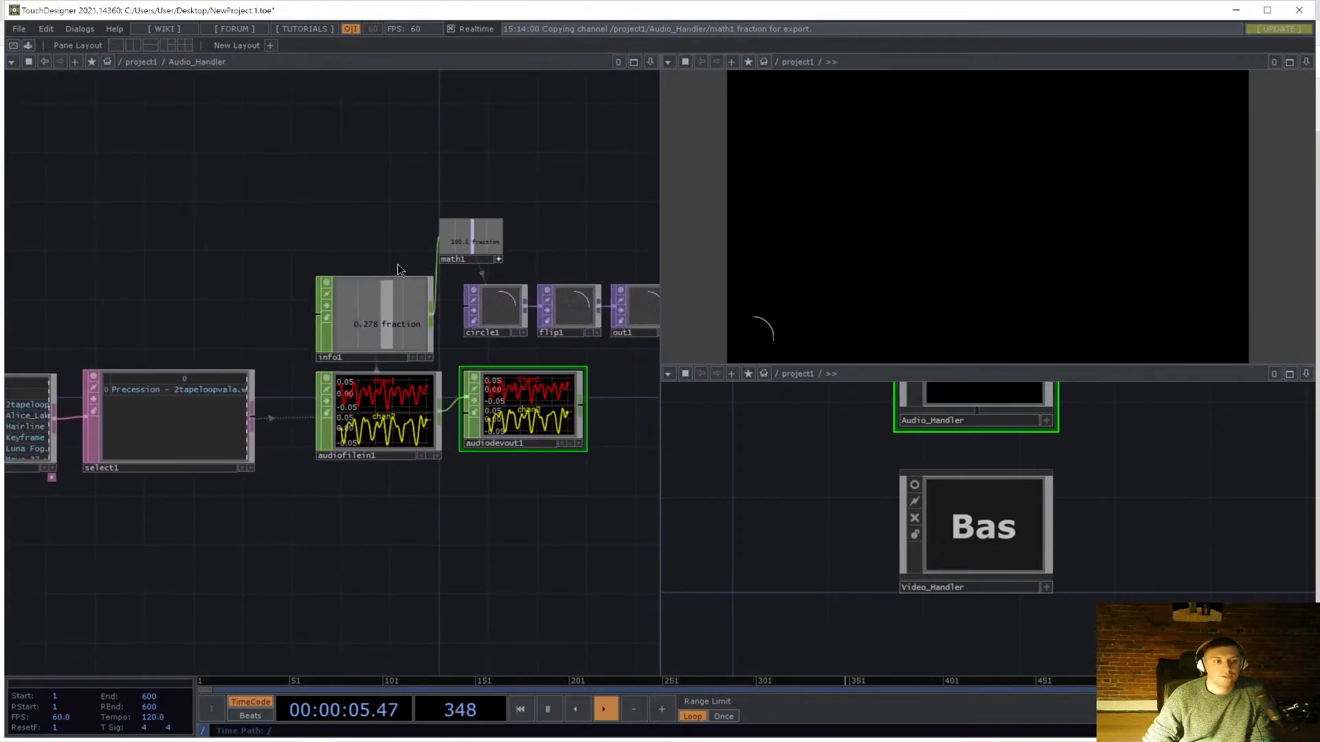
drag(399, 268, 485, 273)
click(471, 334)
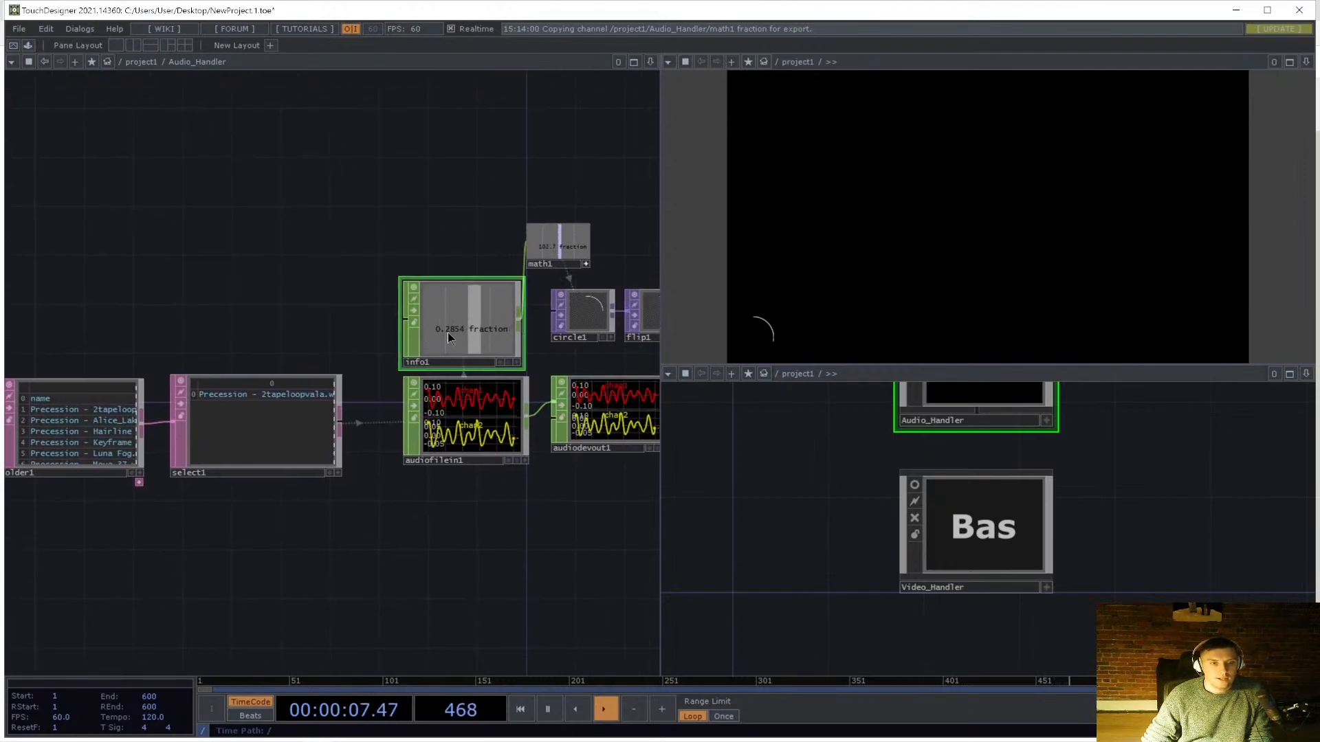
click(237, 442)
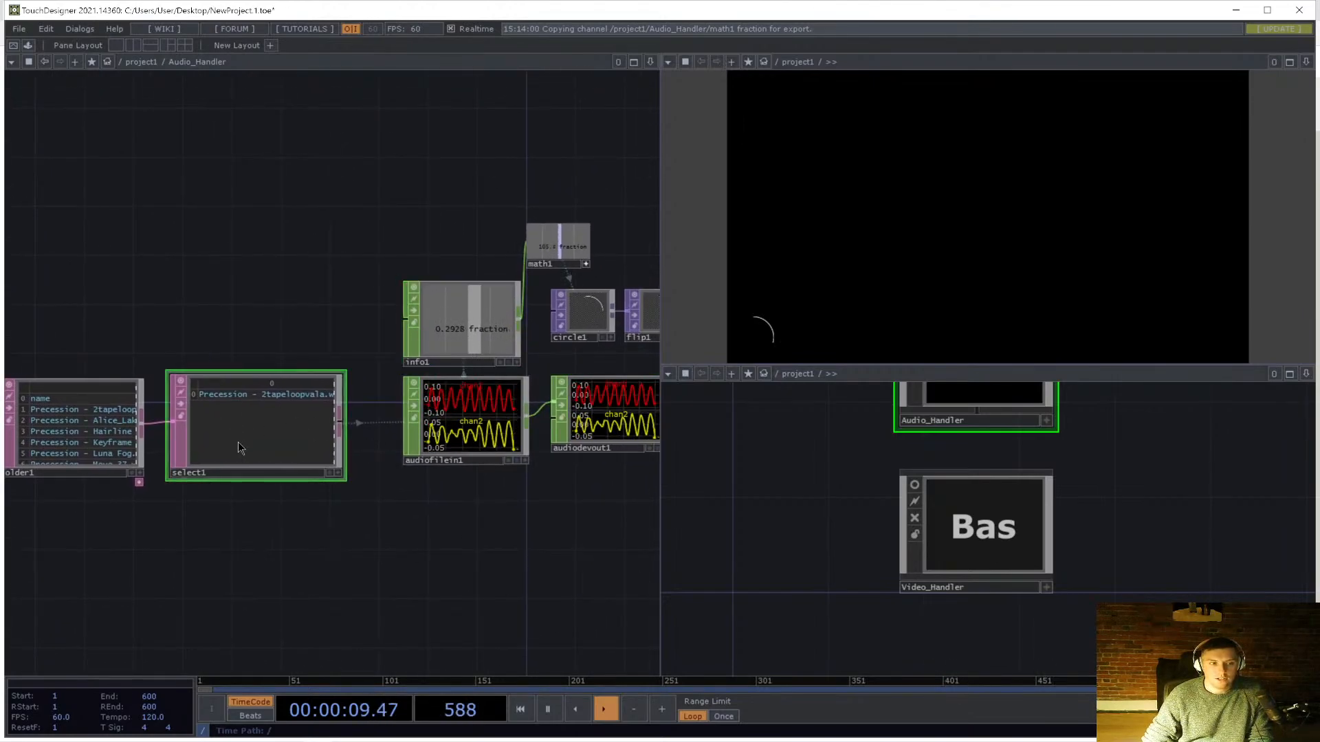
- Add a Count CHOP above select1 in Audio_Handler and enlarge its node to about select1's width
drag(271, 271, 319, 306)
click(121, 486)
key(Tab)
text(c)
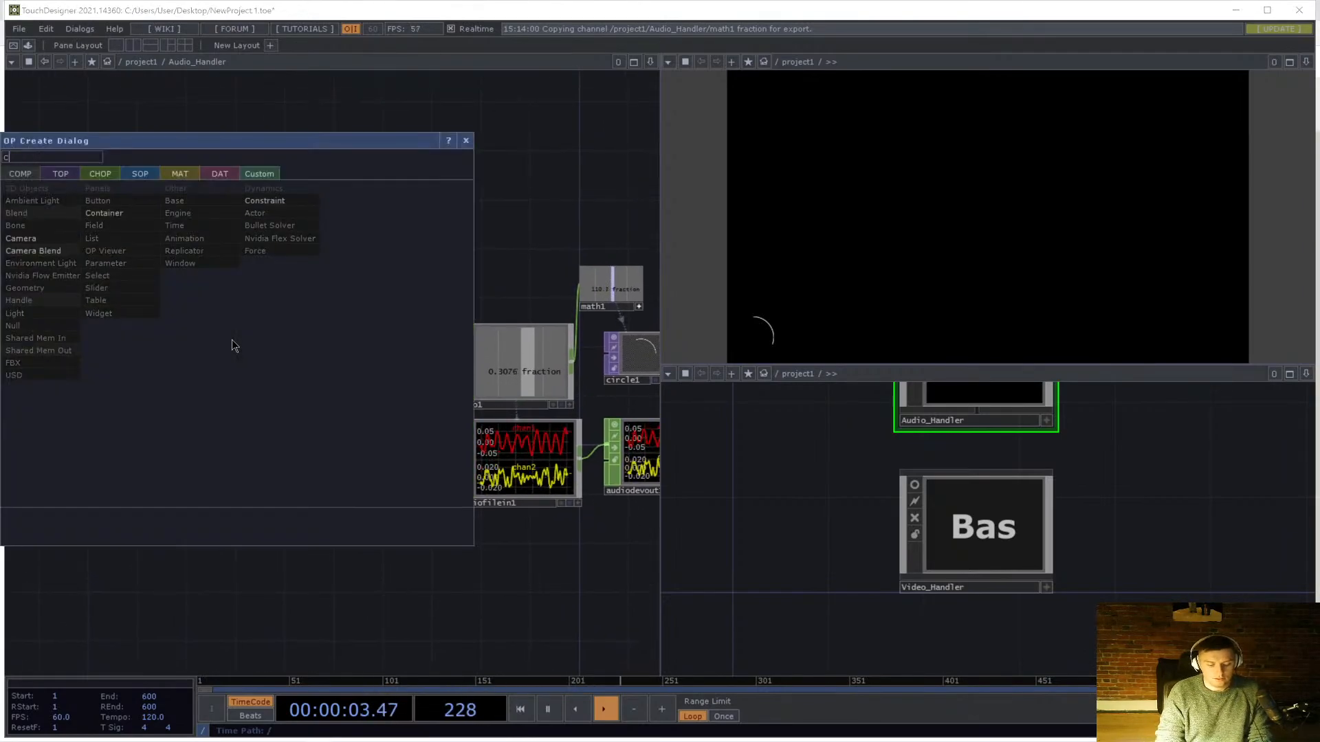
text(ount)
key(Return)
click(233, 340)
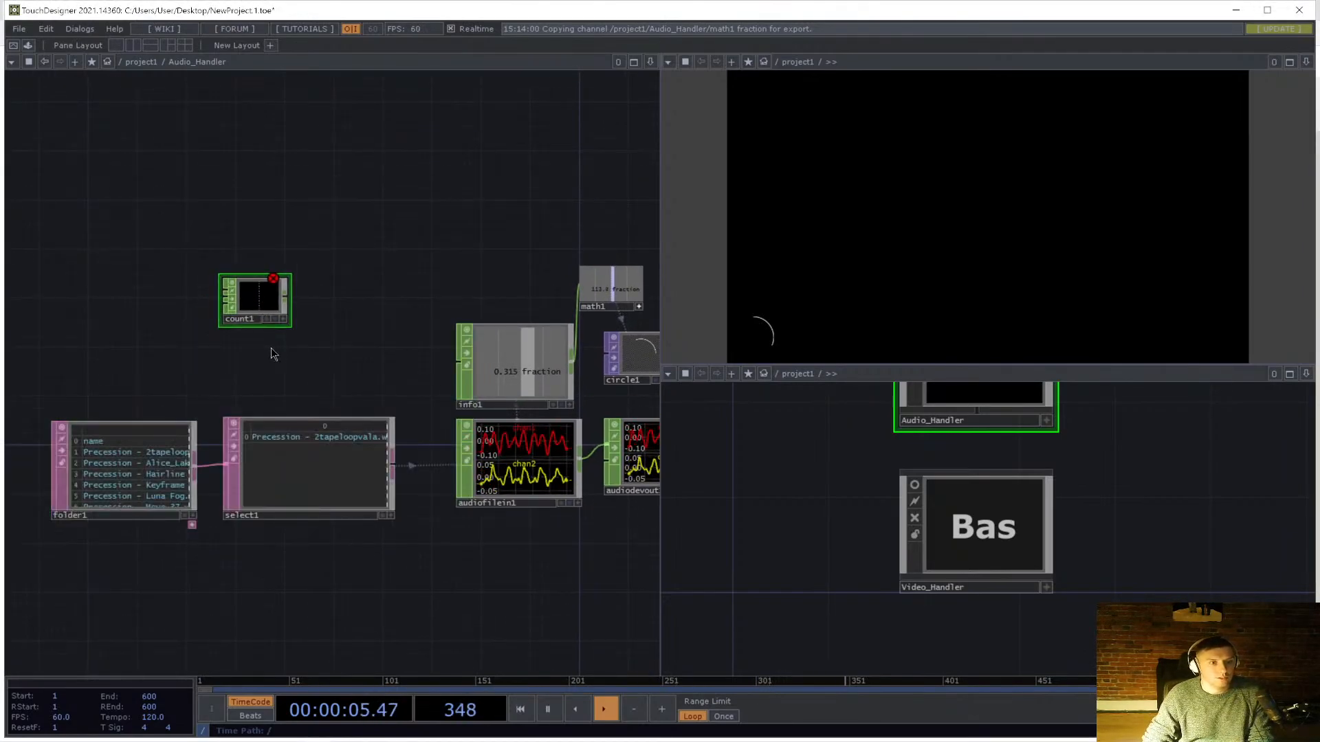
drag(291, 327, 387, 393)
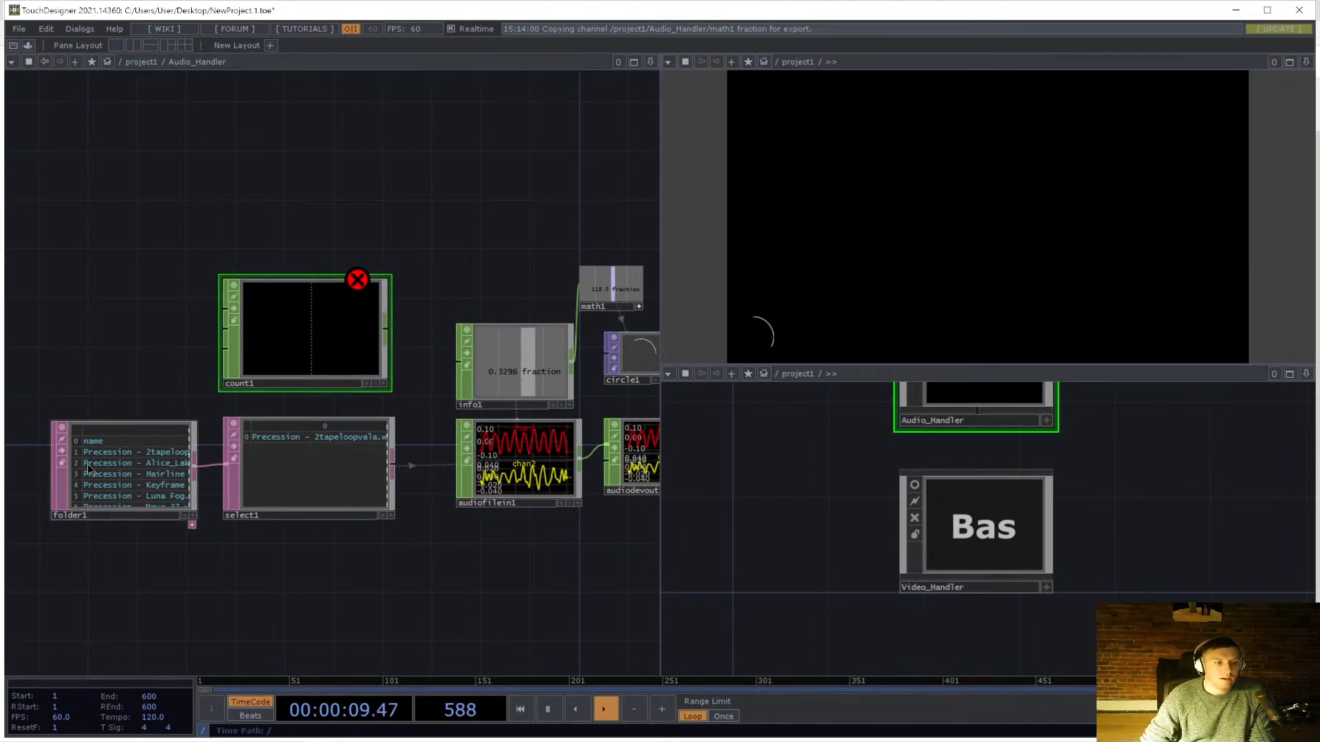
- Set the Limit of count1 to Loop Min/Max with a Limit Minimum of 1
key(p)
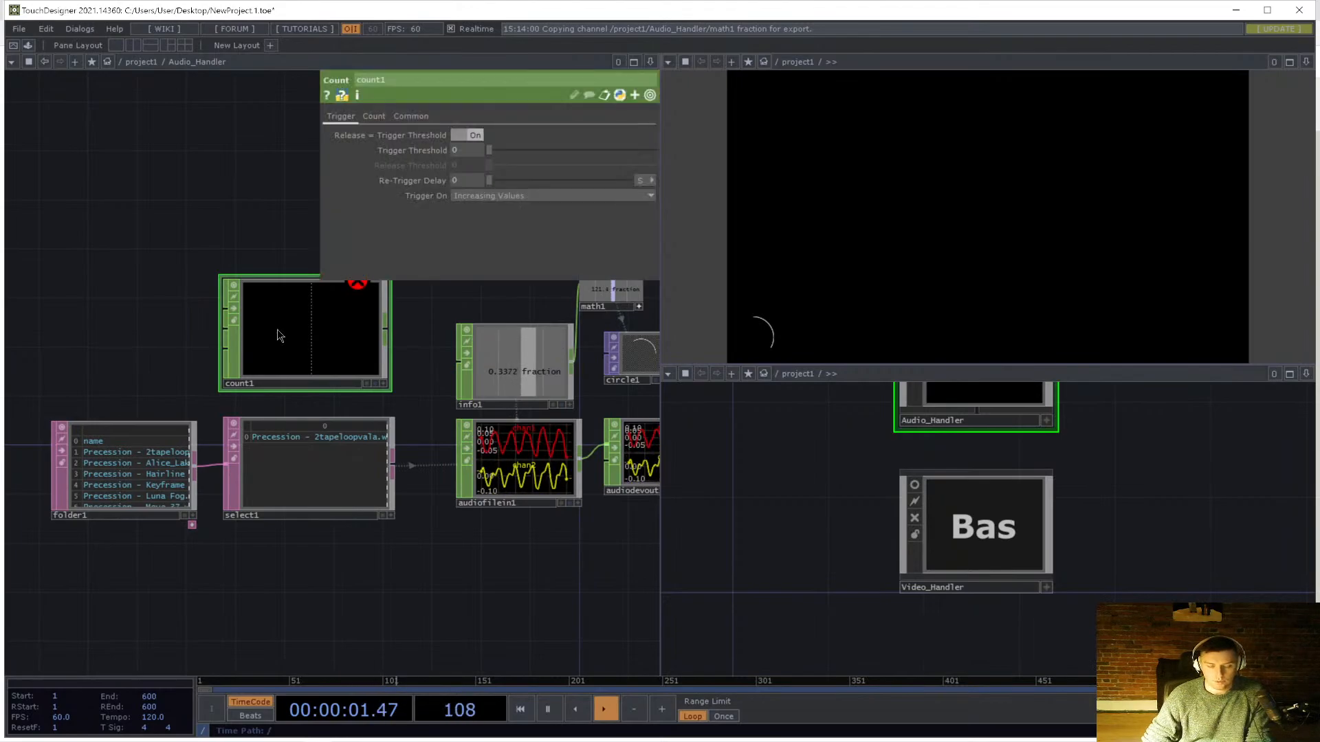
click(370, 114)
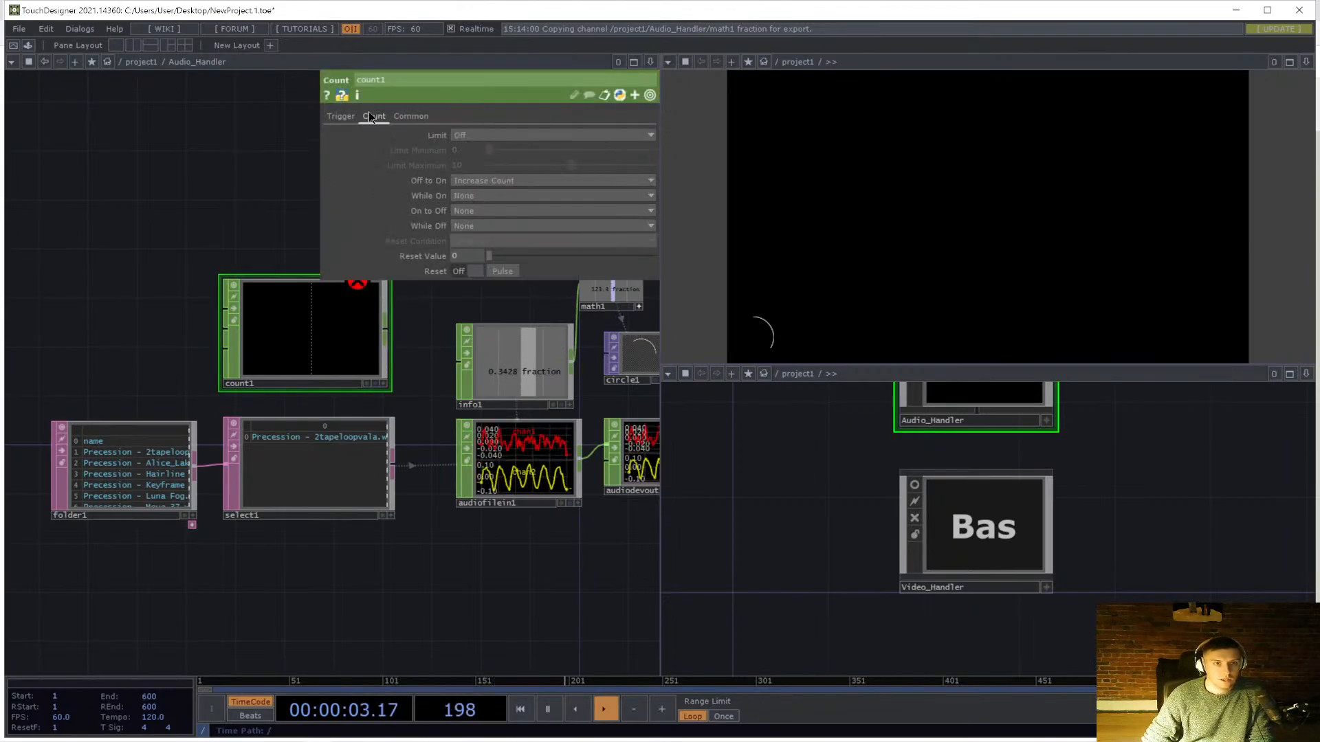
click(469, 134)
click(484, 163)
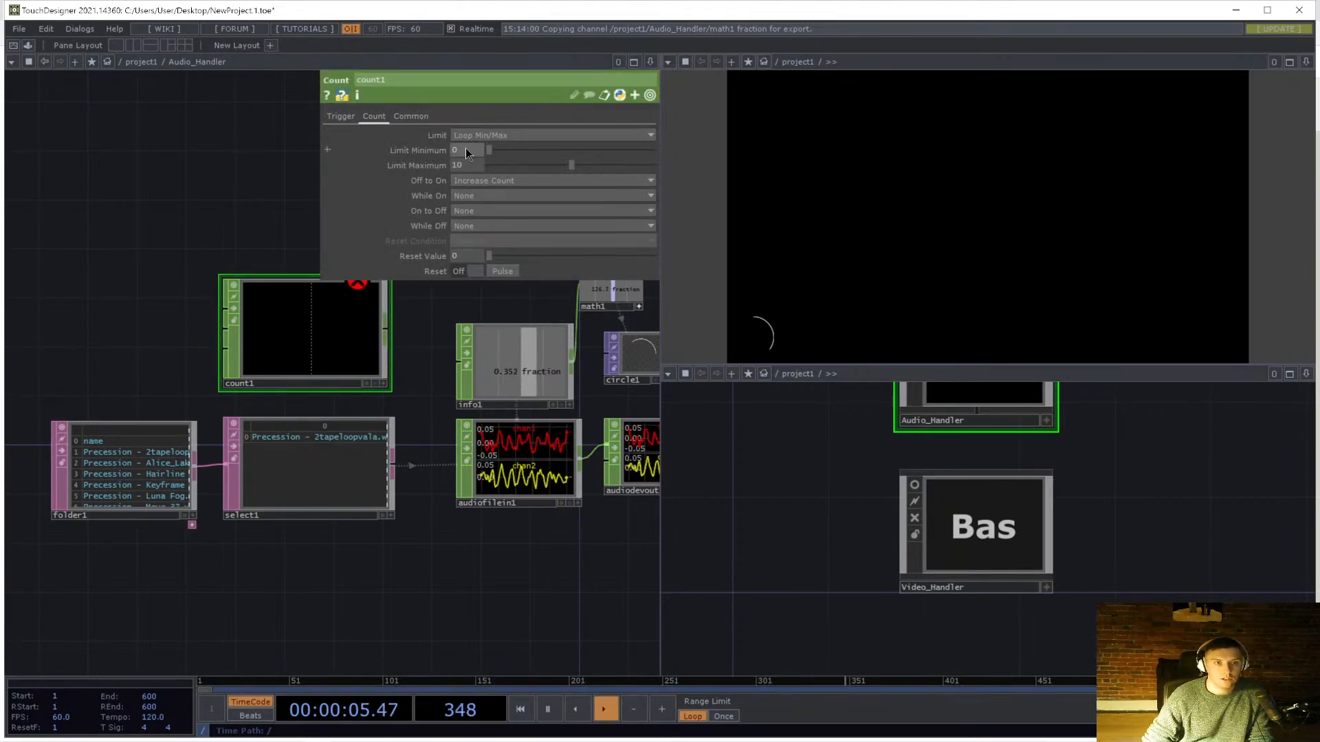
click(466, 150)
text(1)
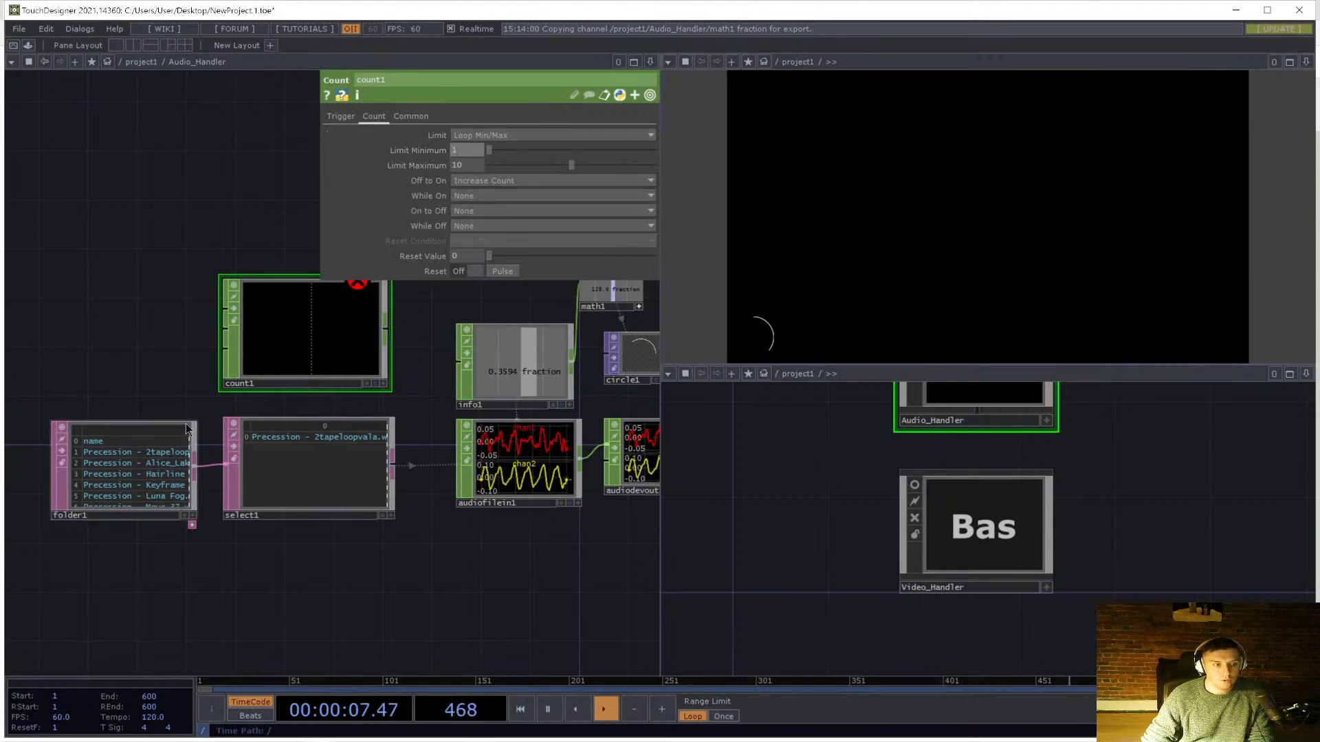
key(Tab)
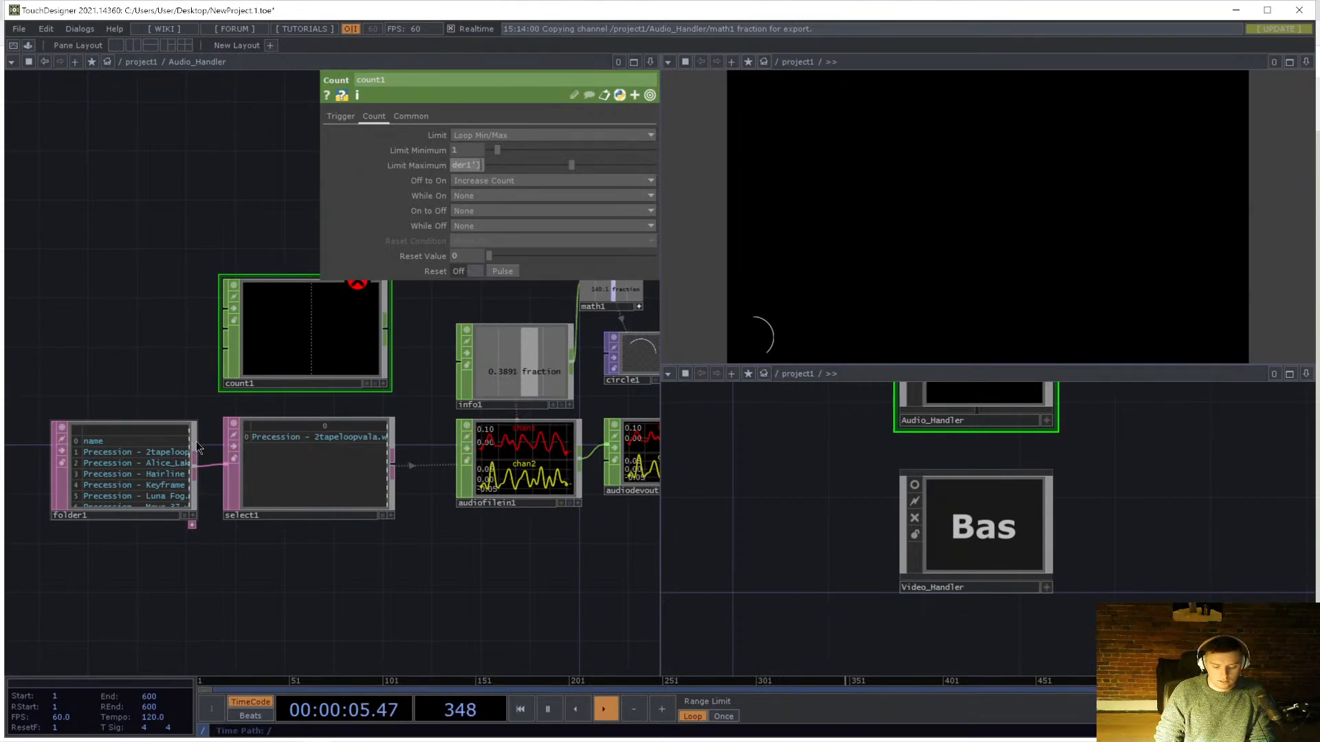
- Drive the Limit Maximum of count1 with the expression op('folder1').numRows, widening the parameter window to check it
text(numC)
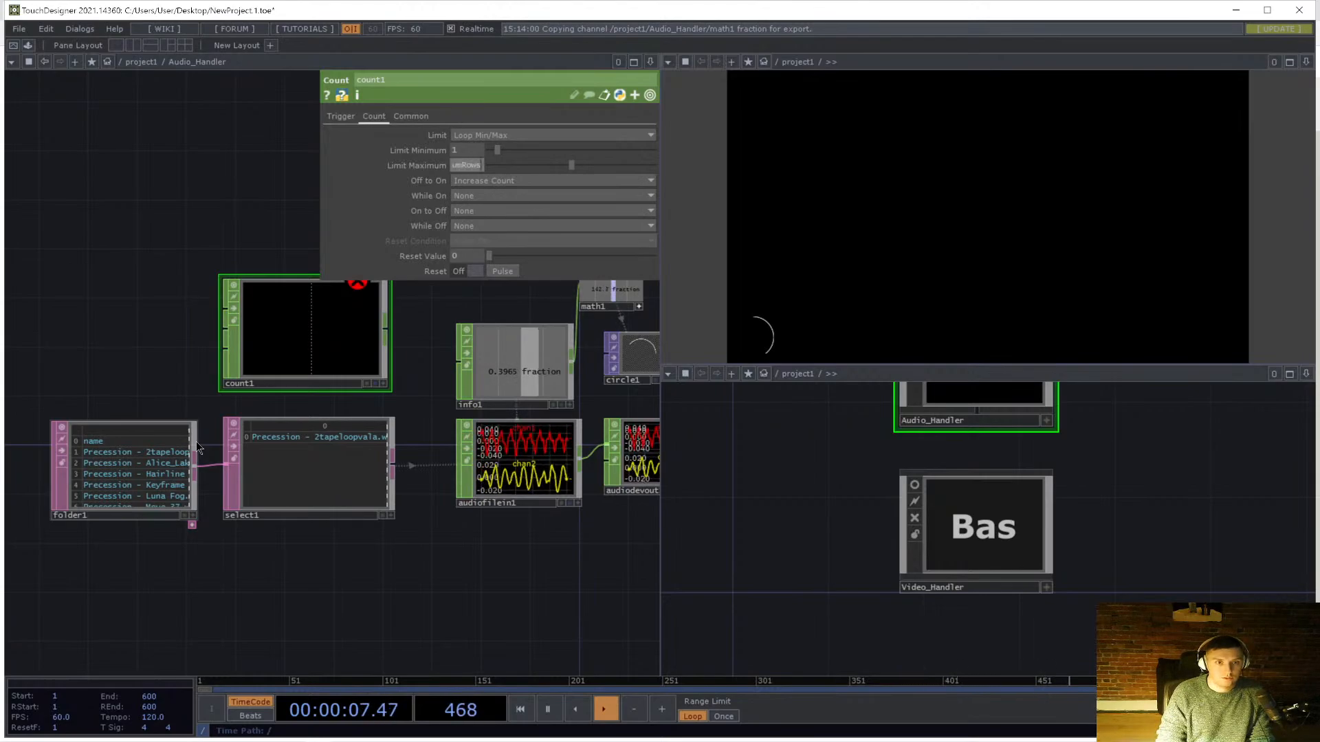
key(Return)
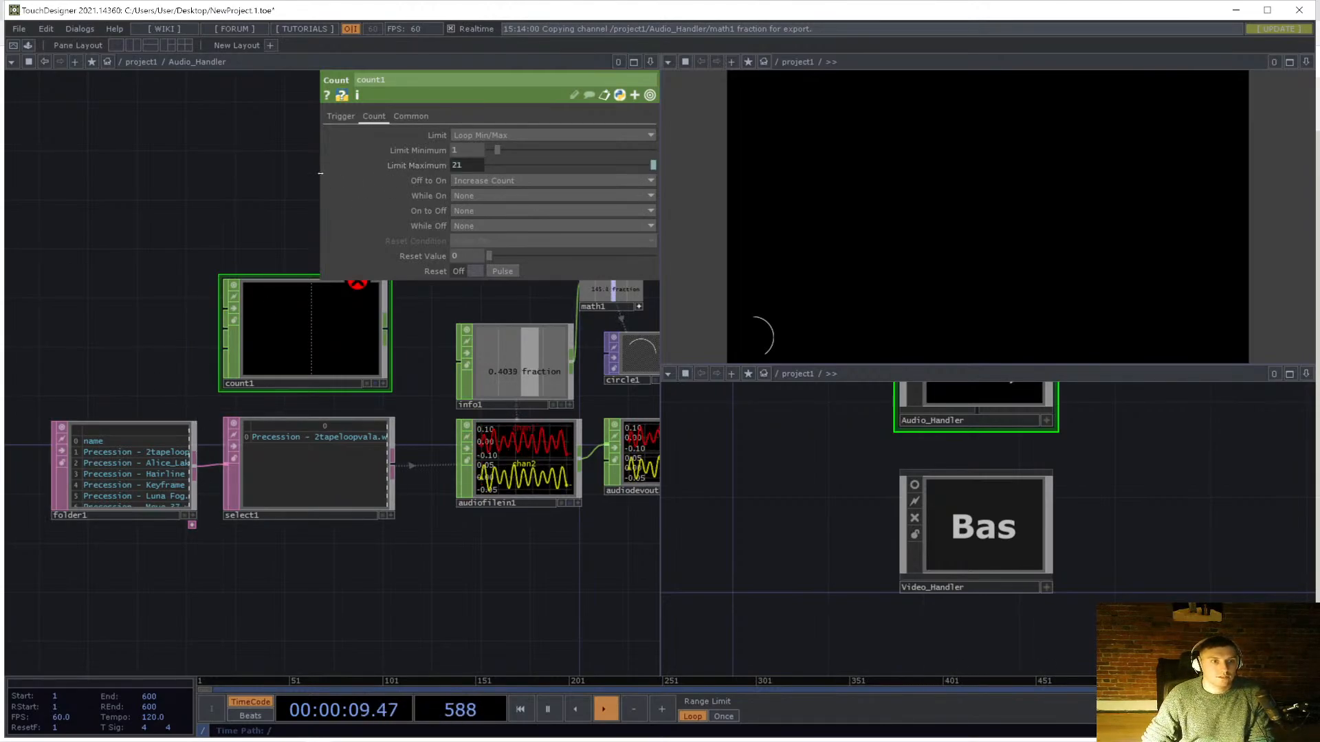
drag(320, 173, 121, 173)
click(217, 165)
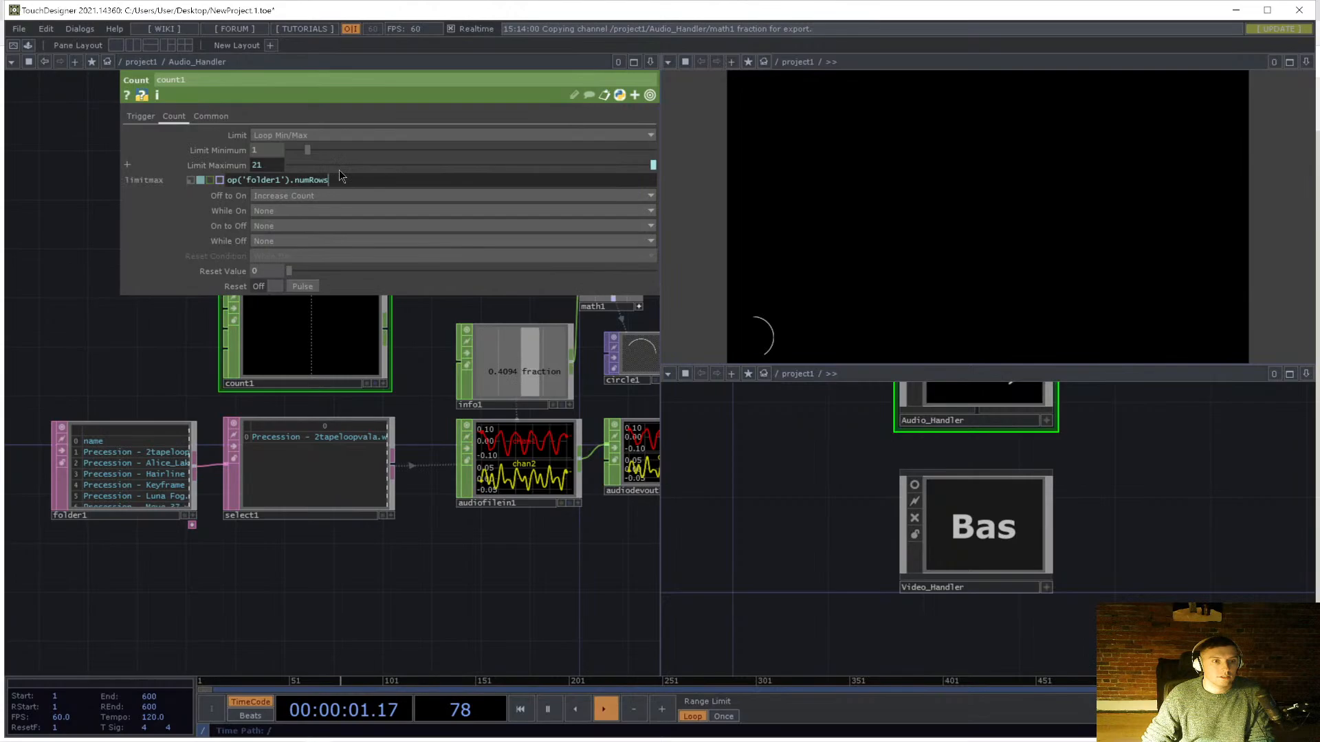
drag(220, 180, 217, 180)
click(223, 166)
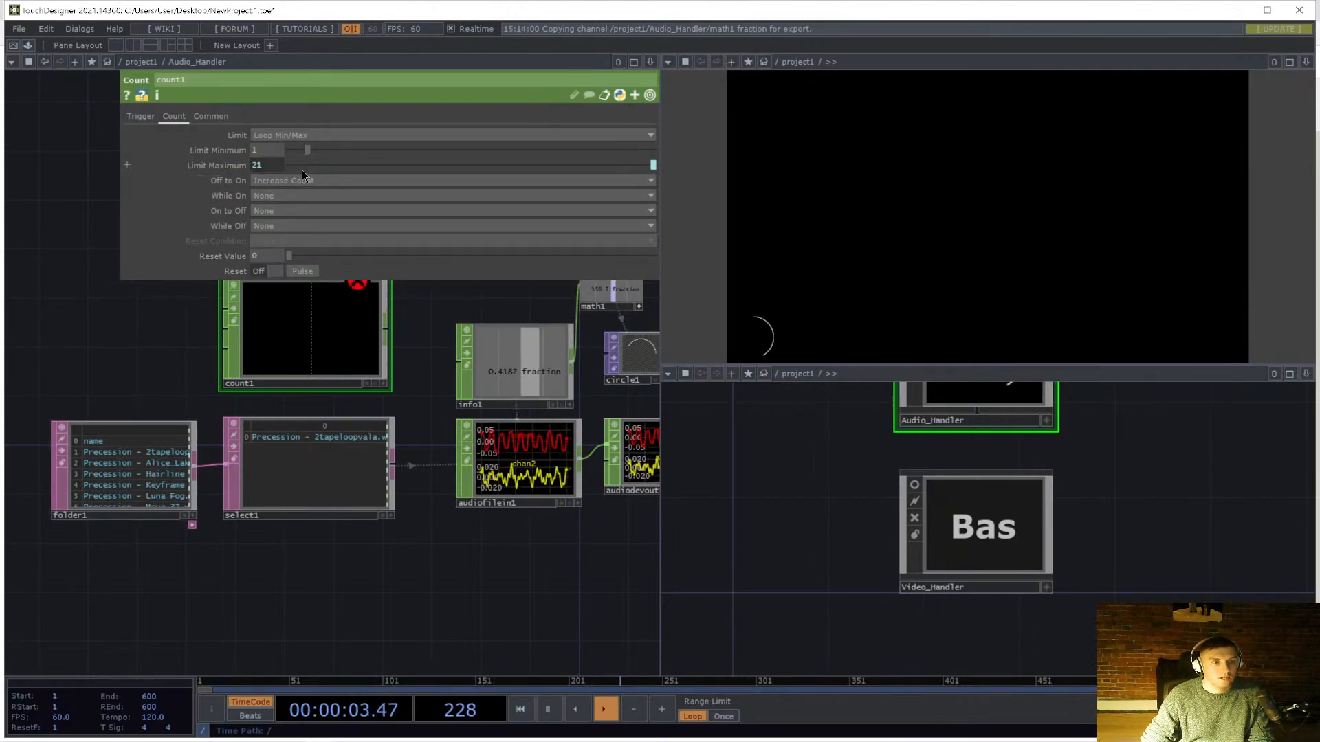
- Add a Trigger CHOP beside count1 and wire its output into an input of count1
drag(74, 386, 121, 432)
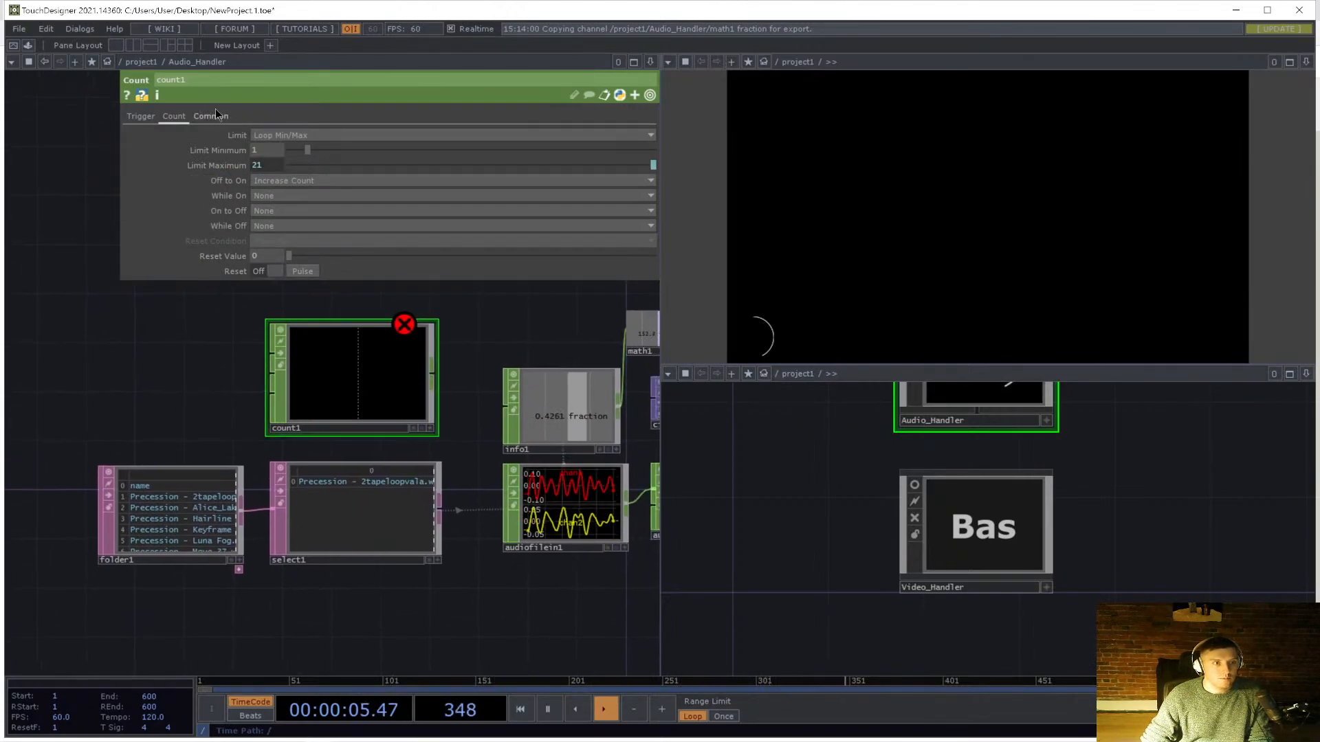
key(Tab)
text(trigg)
key(Return)
click(167, 386)
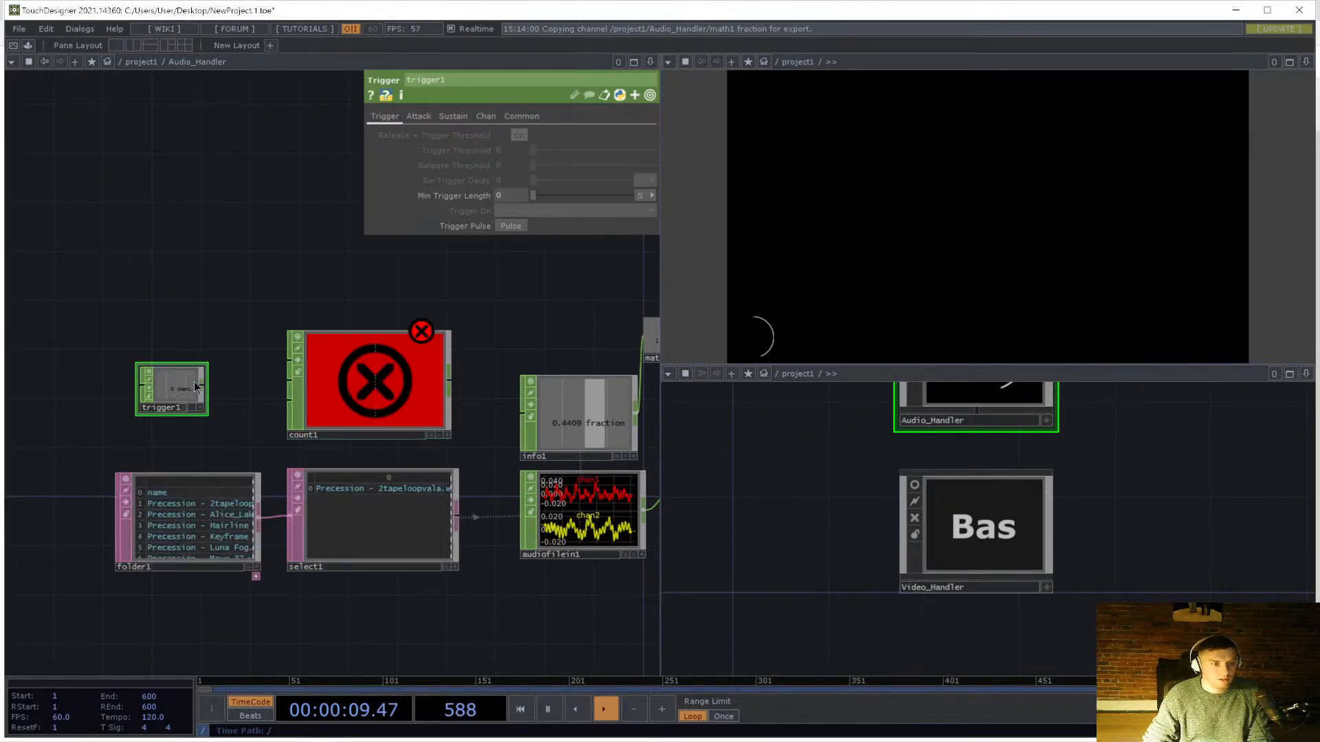
drag(200, 387, 291, 359)
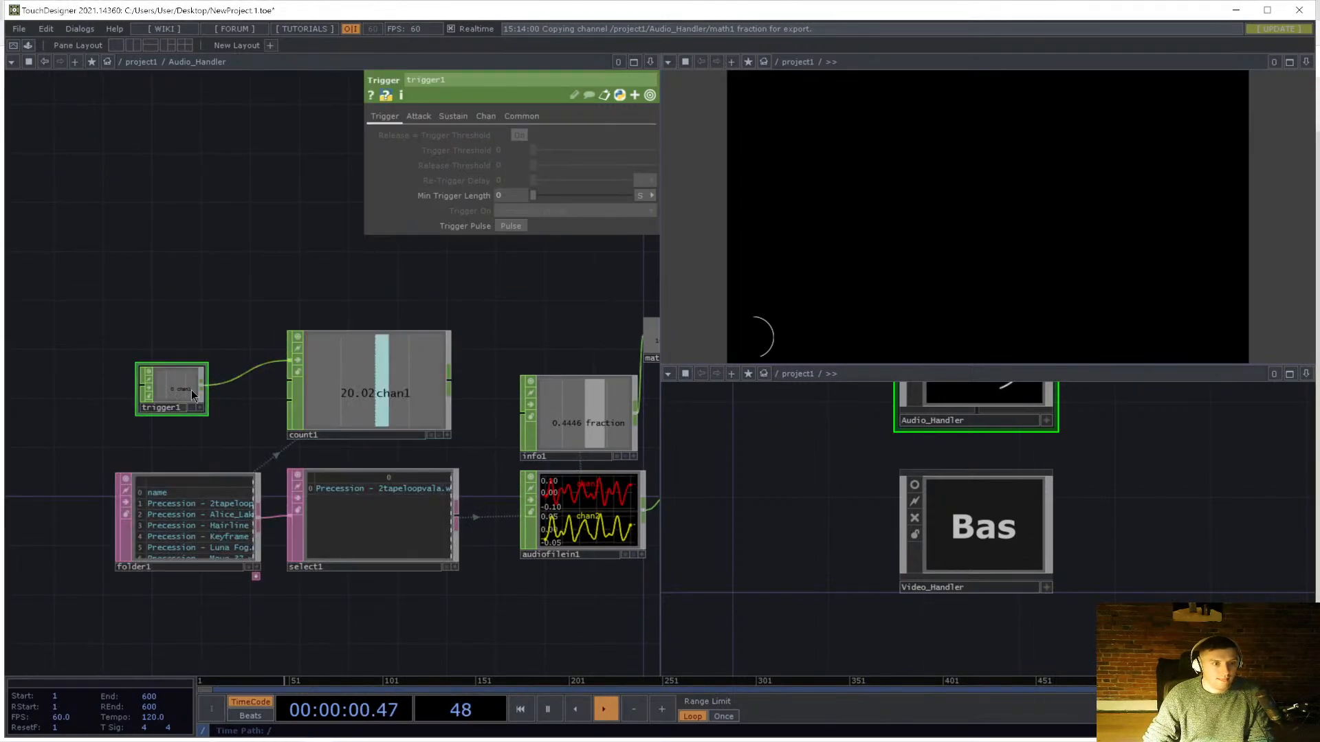
- Test the counter by pulsing trigger1, resetting count1, and pulsing trigger1 two more times
click(512, 227)
click(433, 340)
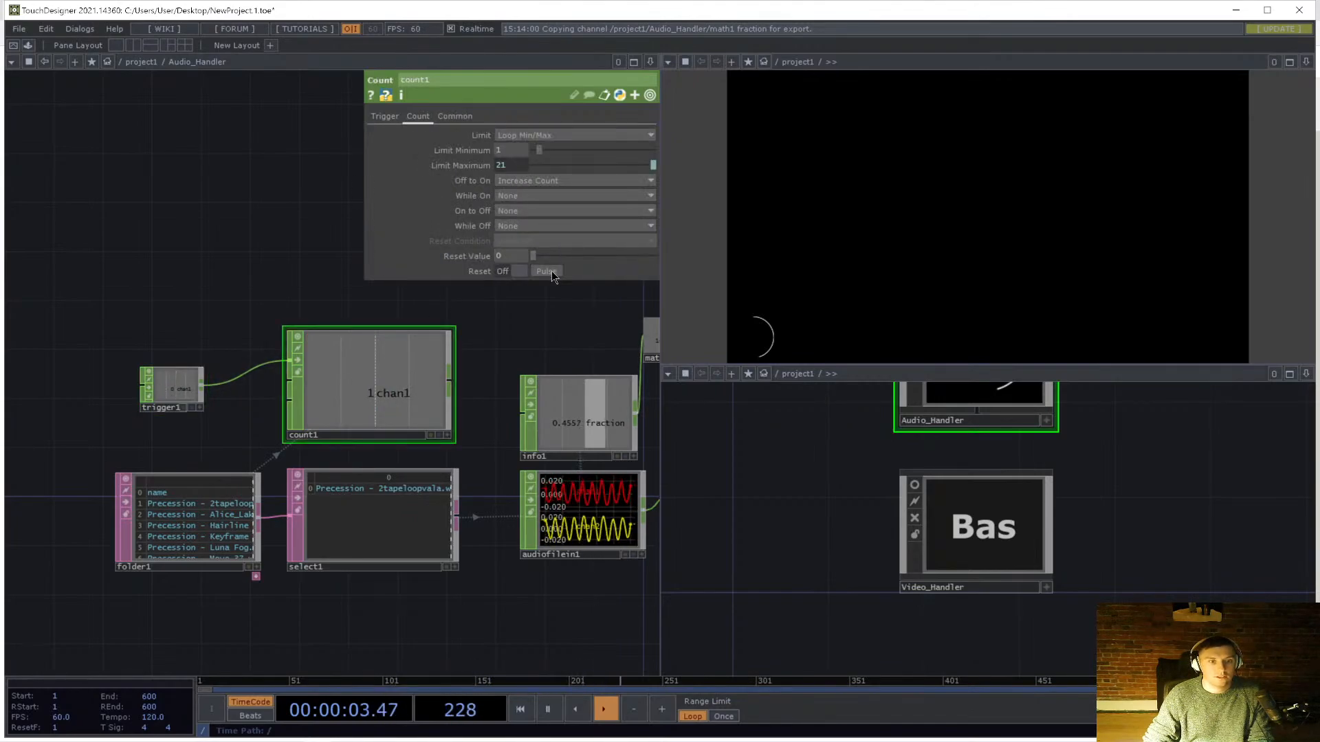
click(169, 386)
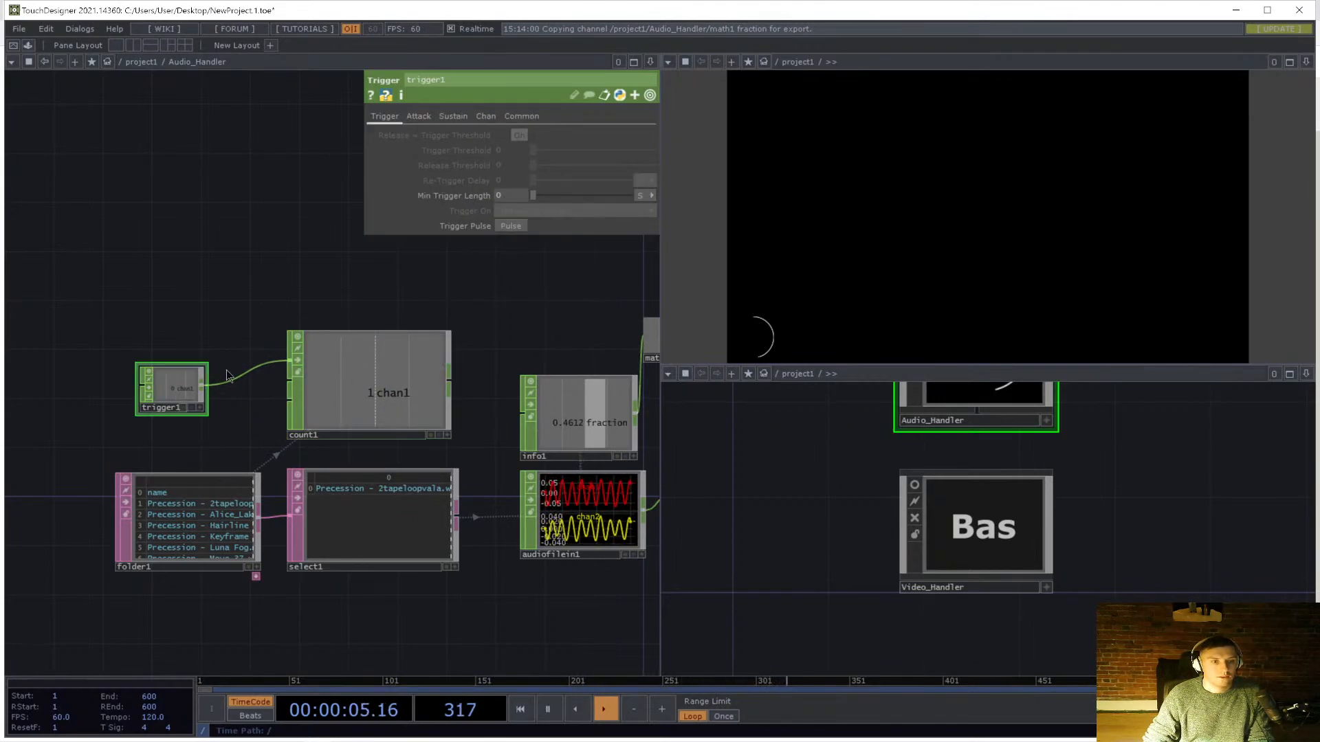
click(516, 230)
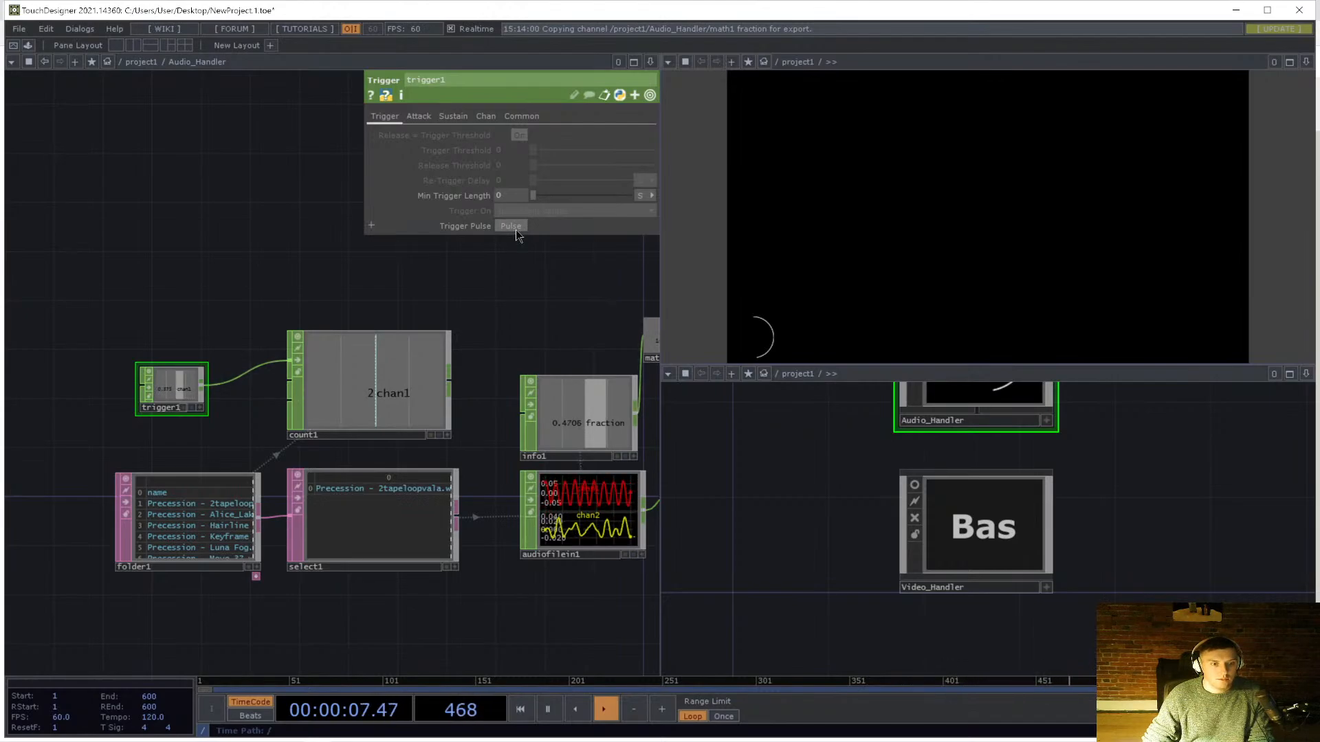
click(515, 230)
- Set the Attack Length of trigger1 to 0 and pulse the trigger twice to test the counter
click(418, 117)
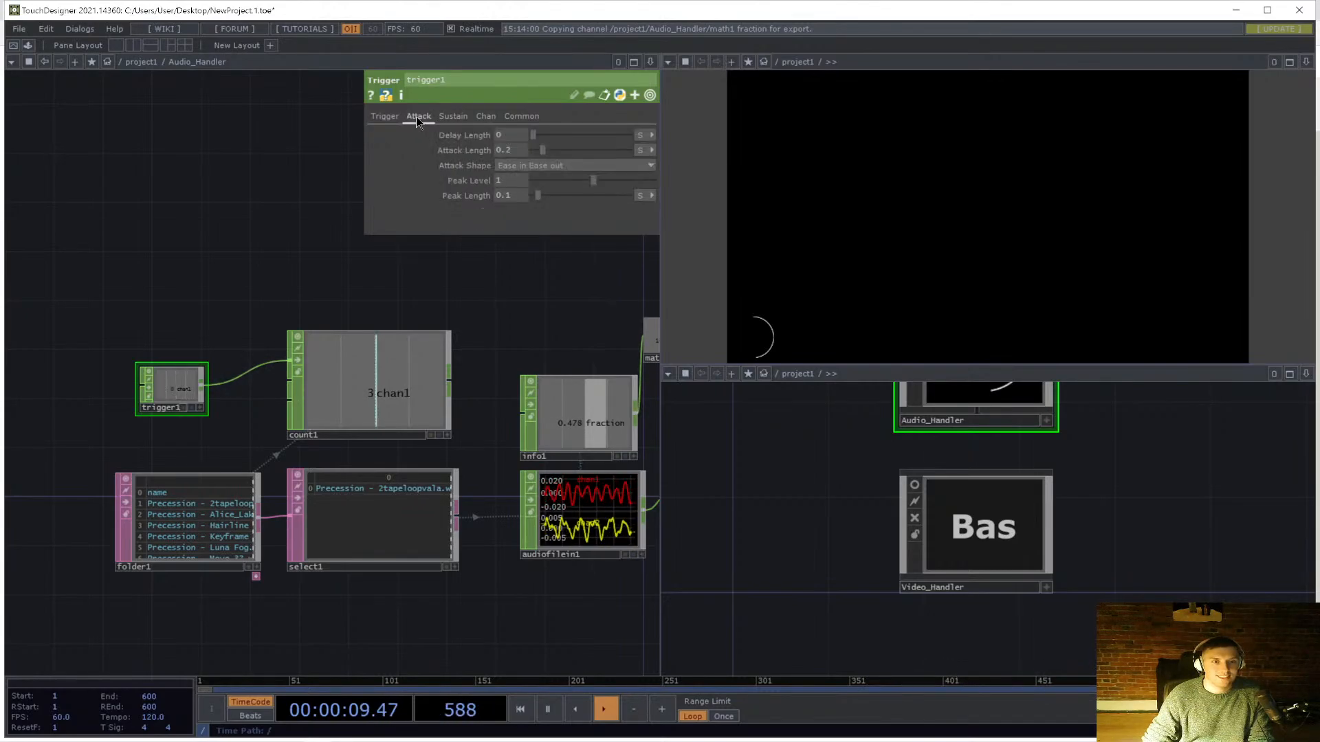
click(510, 150)
text(0)
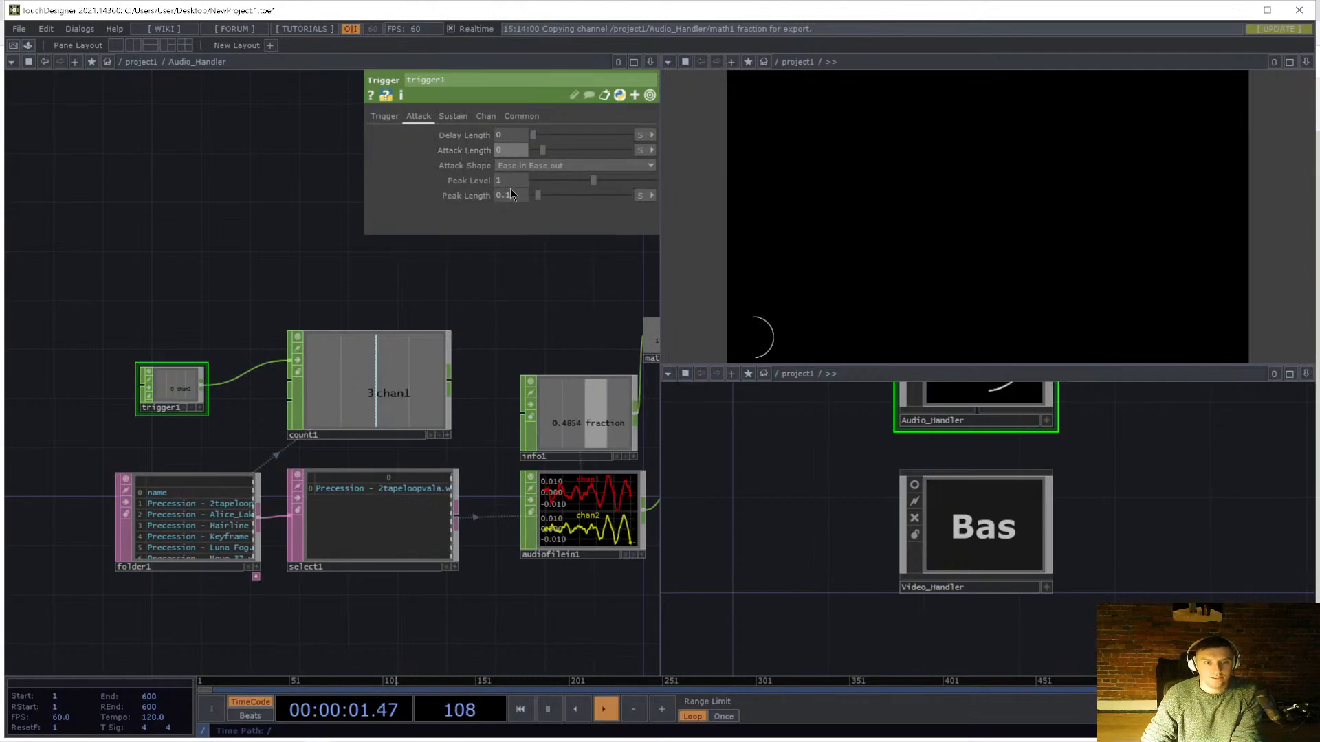
click(384, 116)
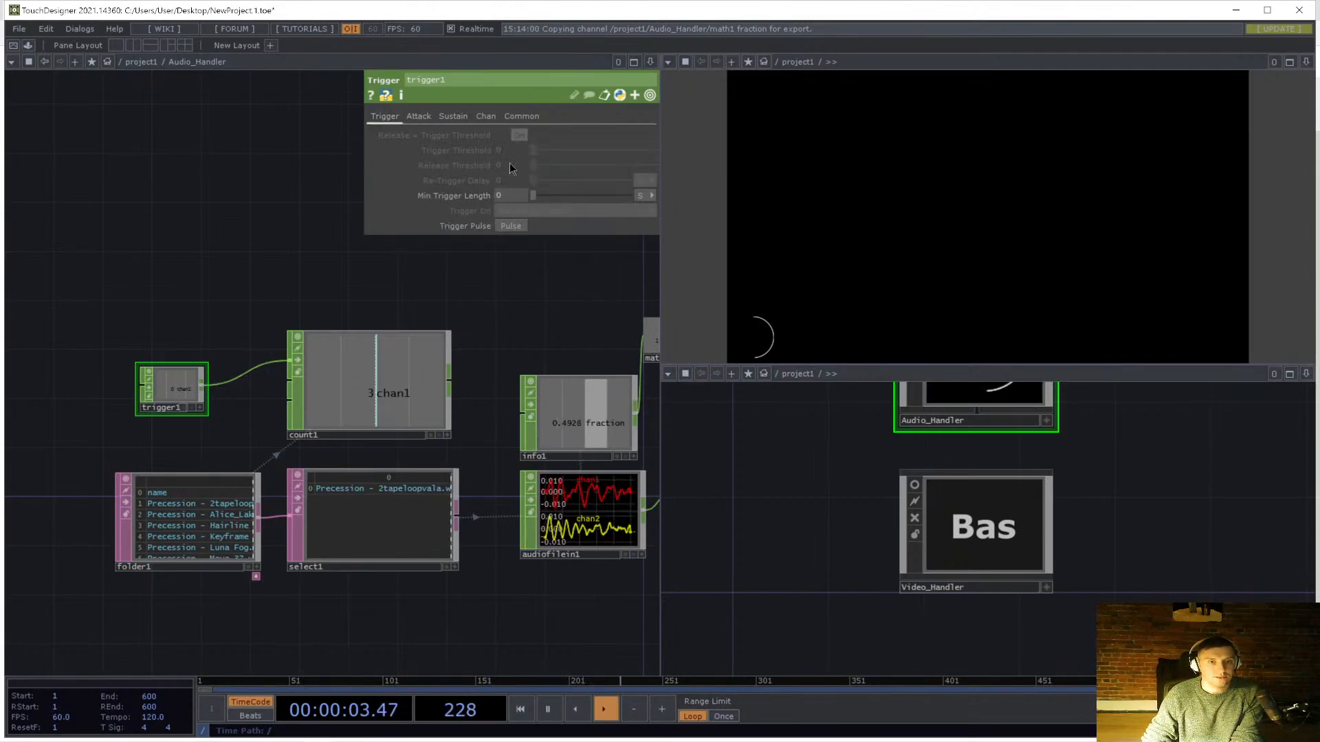
click(511, 226)
click(512, 226)
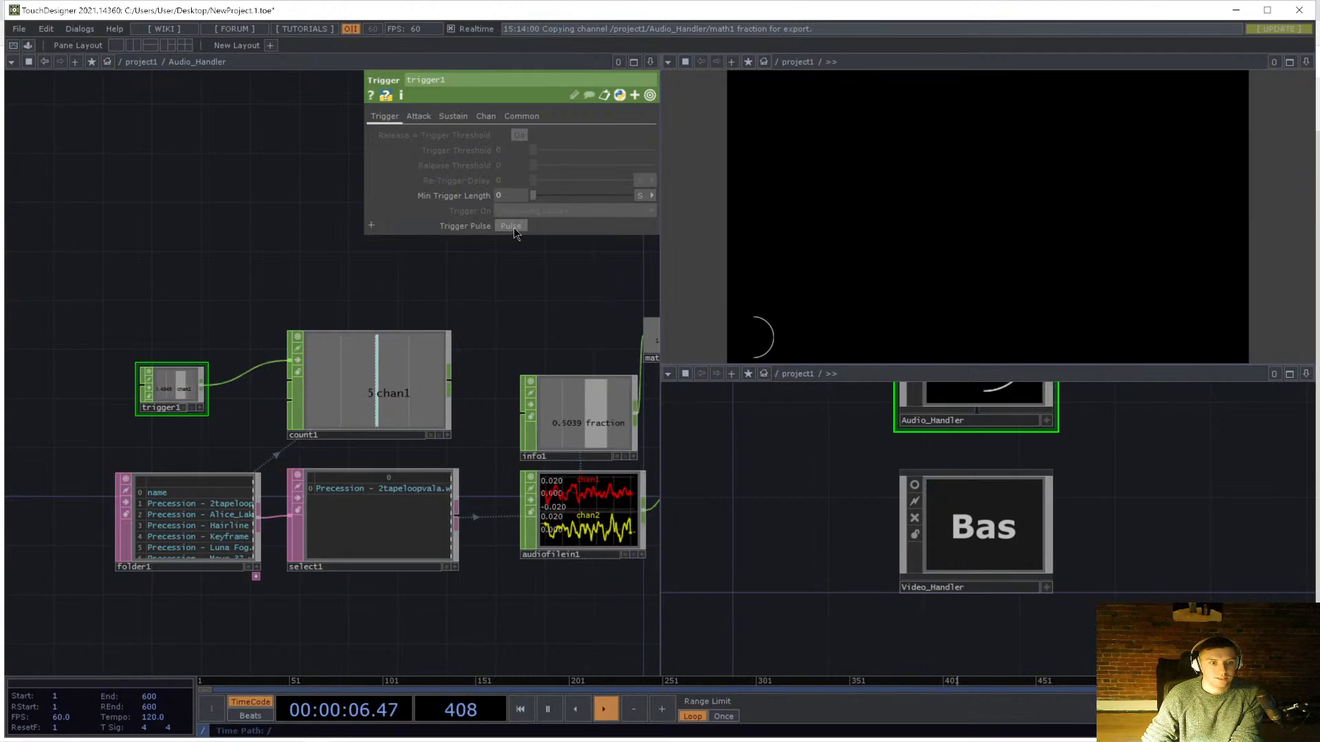
- Review the trigger, count and common parameters of count1
click(389, 371)
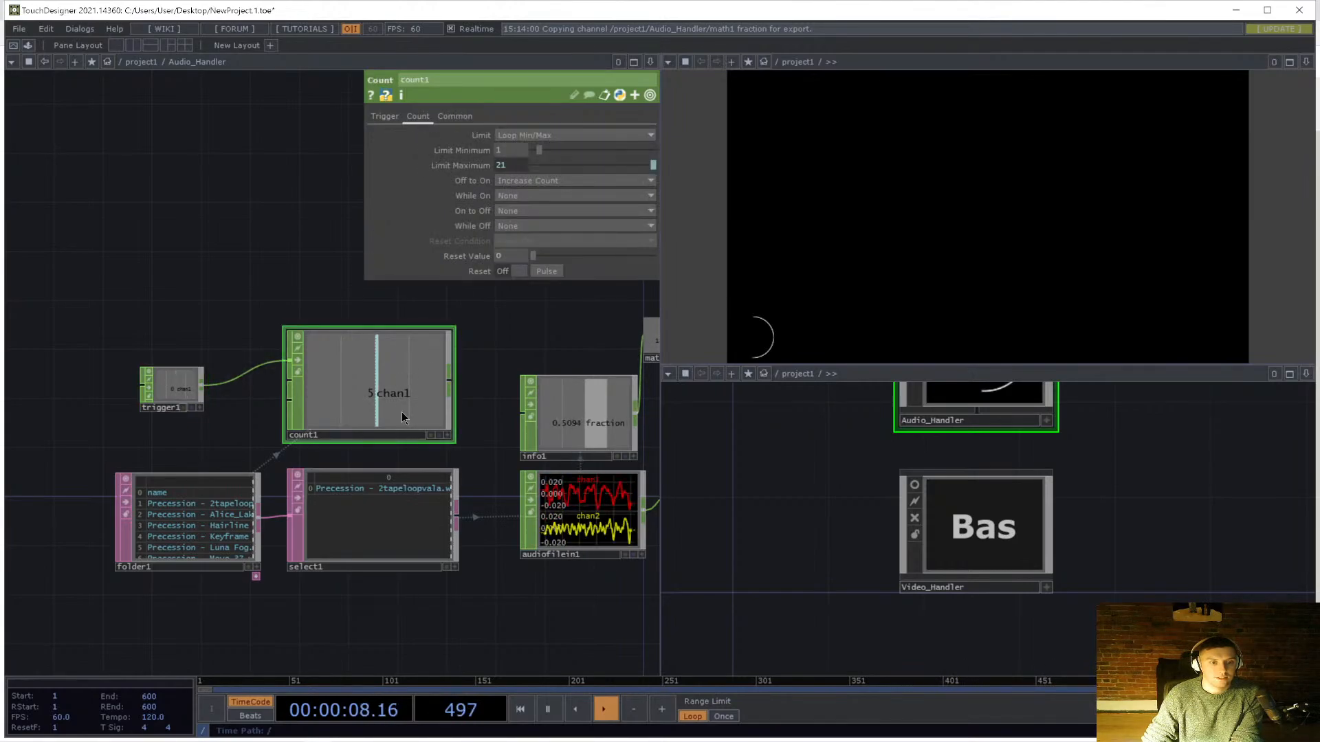
click(385, 117)
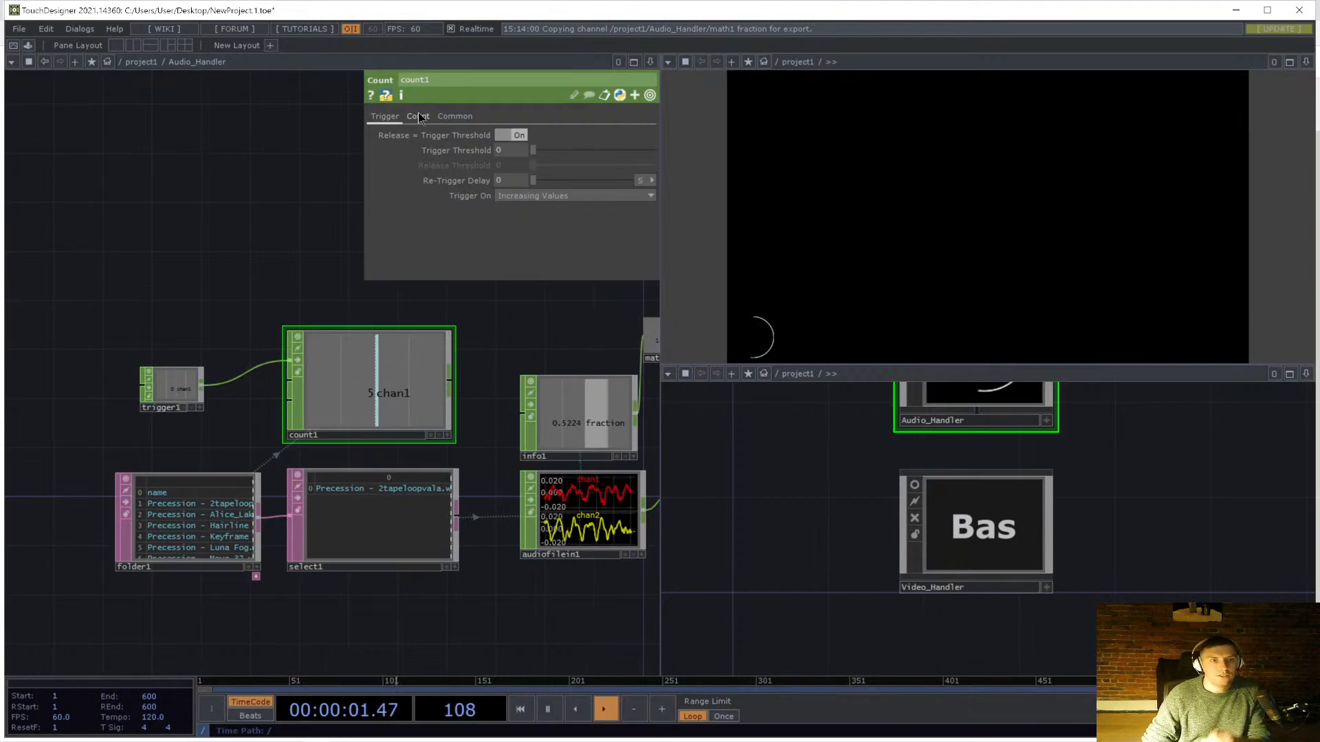
click(419, 116)
click(455, 118)
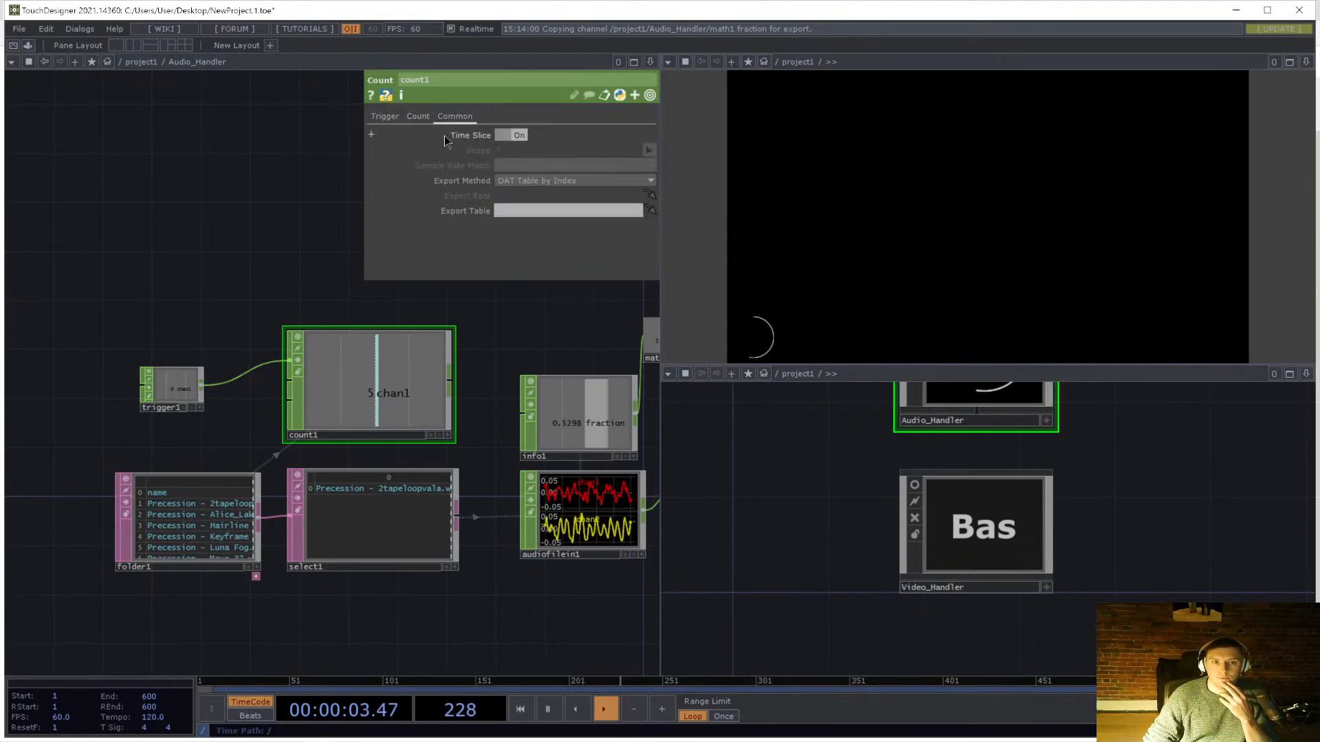
- Pulse trigger1 once and review the trigger parameters of count1 plus the attack, channel and sustain parameters of trigger1
click(387, 116)
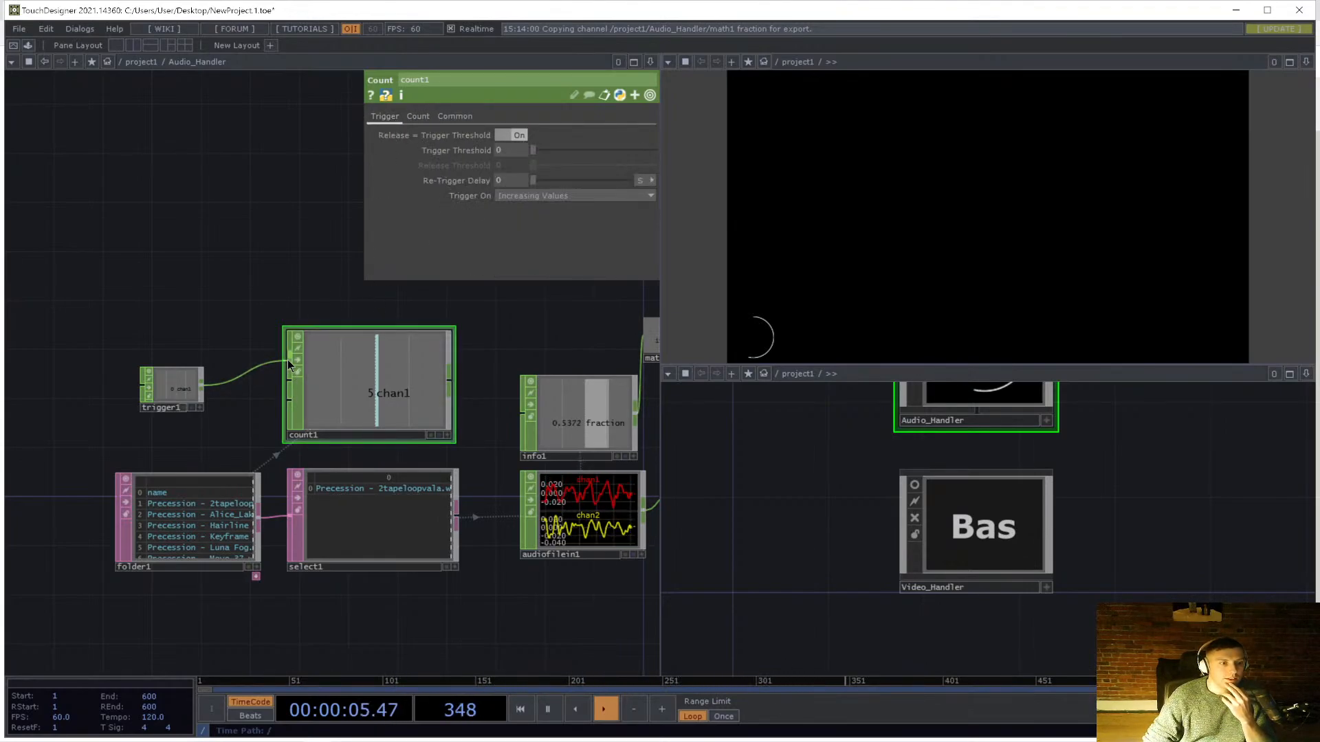
click(163, 383)
click(510, 226)
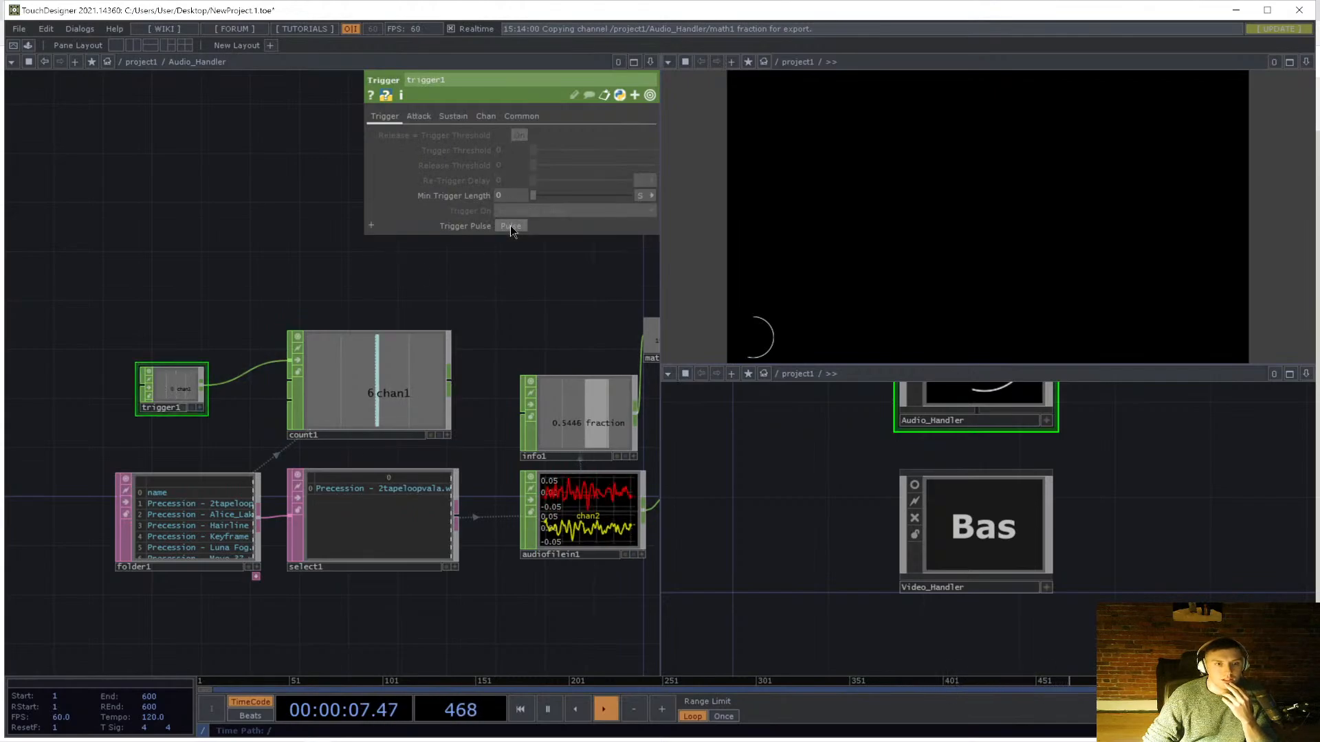
click(419, 117)
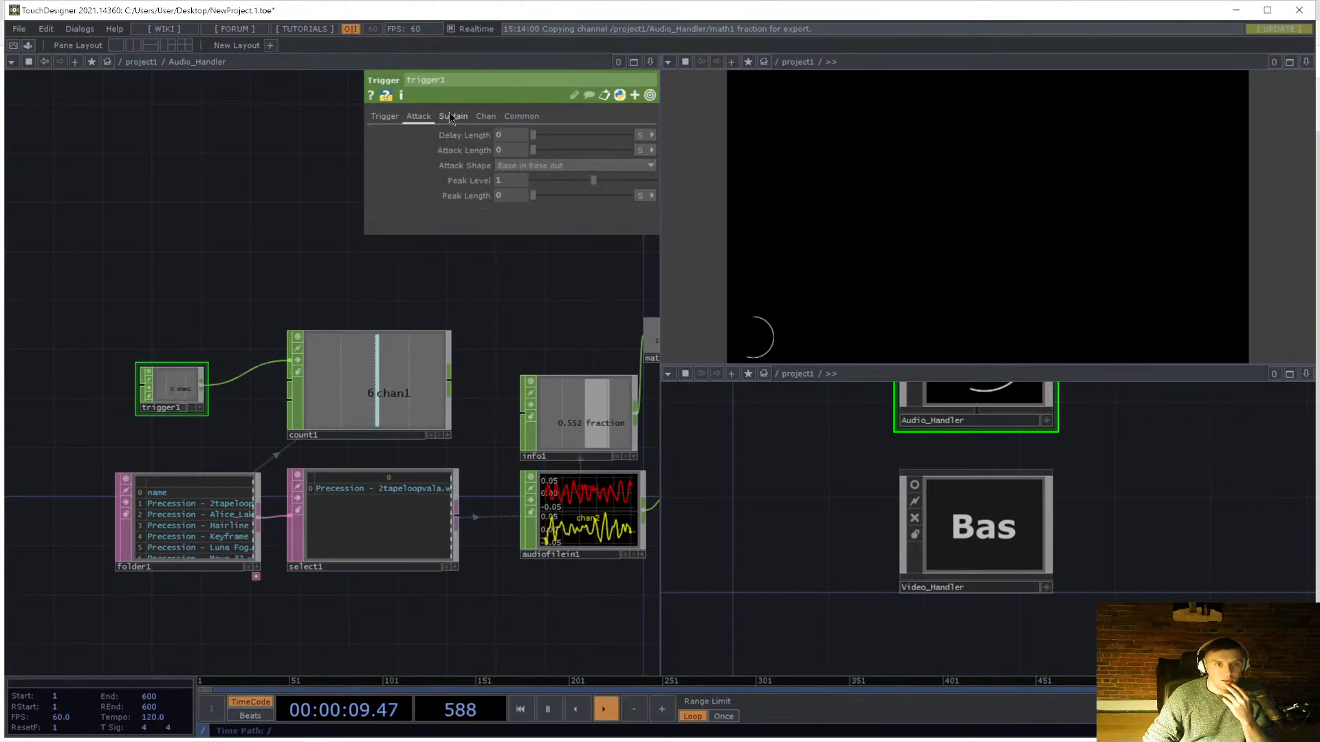
click(452, 117)
click(485, 117)
click(454, 117)
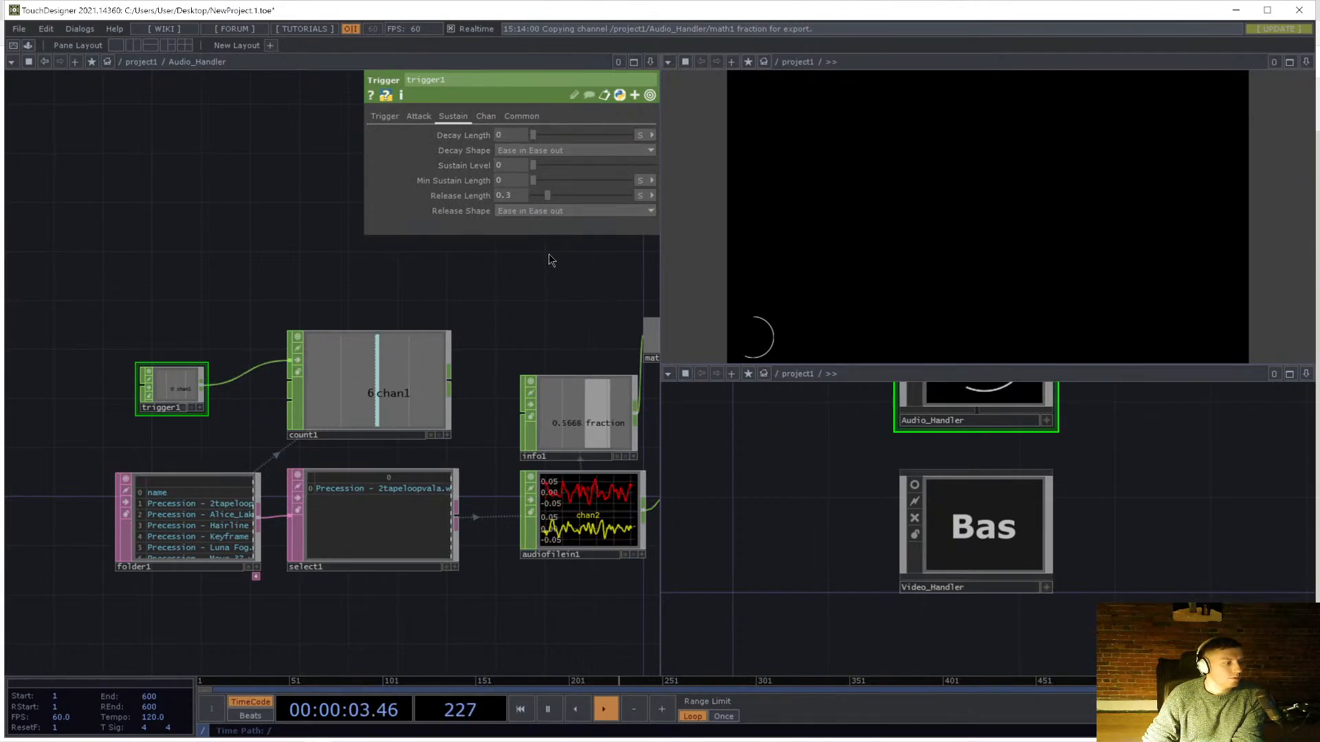
- Set the Volume of audiofilein1 to 0.15
drag(609, 580, 393, 569)
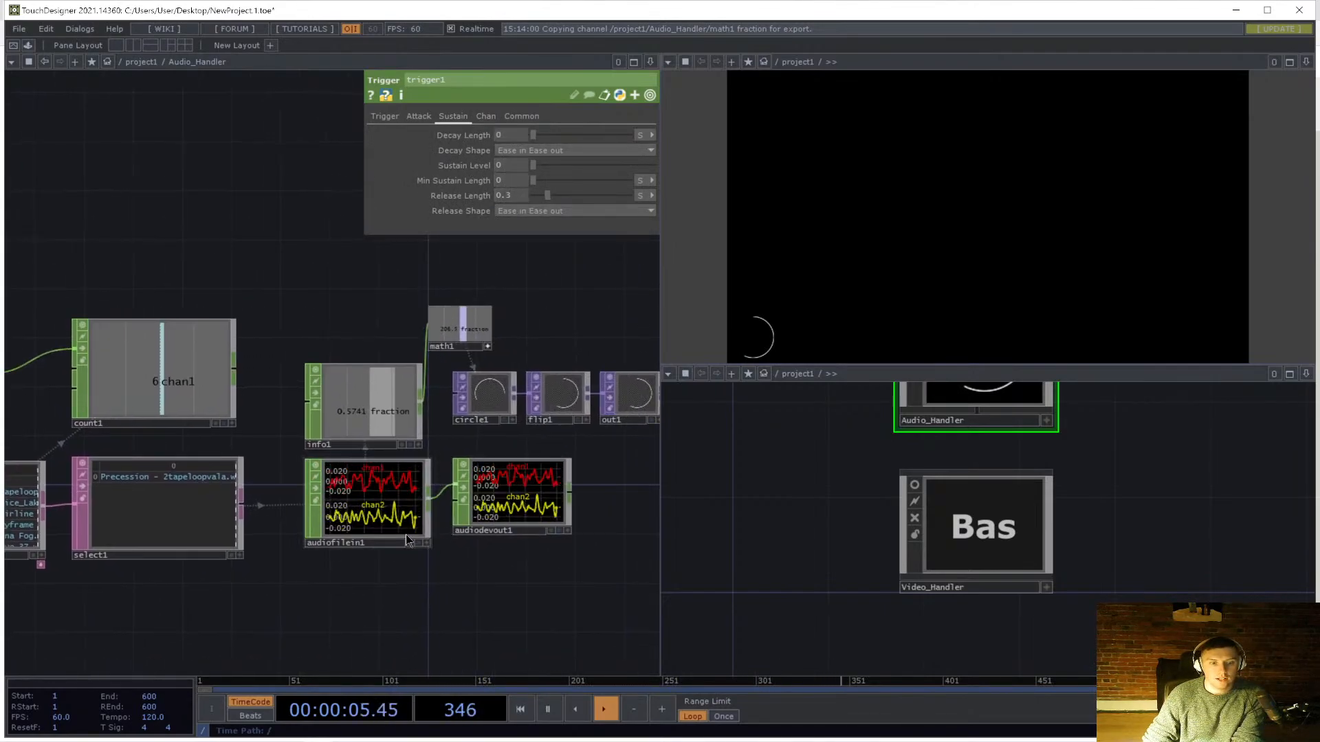
click(407, 535)
click(487, 361)
text(.15)
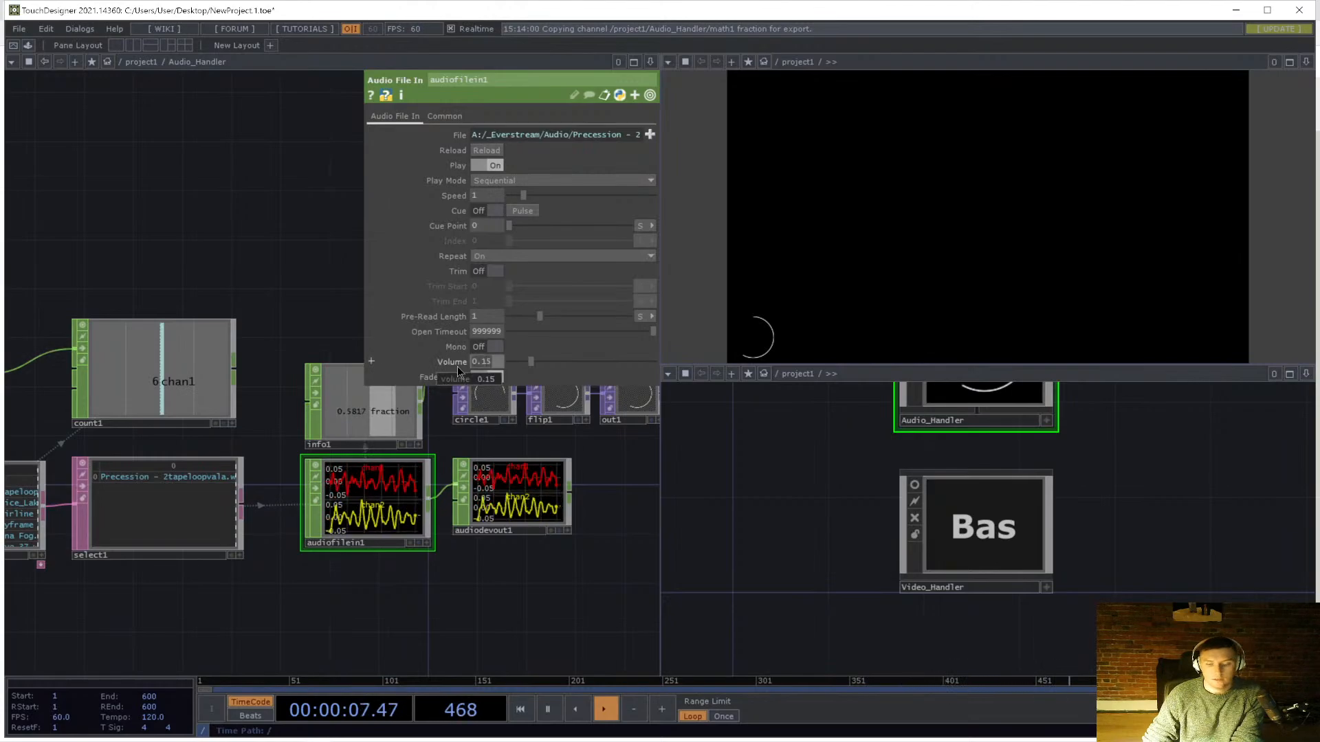
key(Return)
drag(190, 205, 329, 256)
click(527, 522)
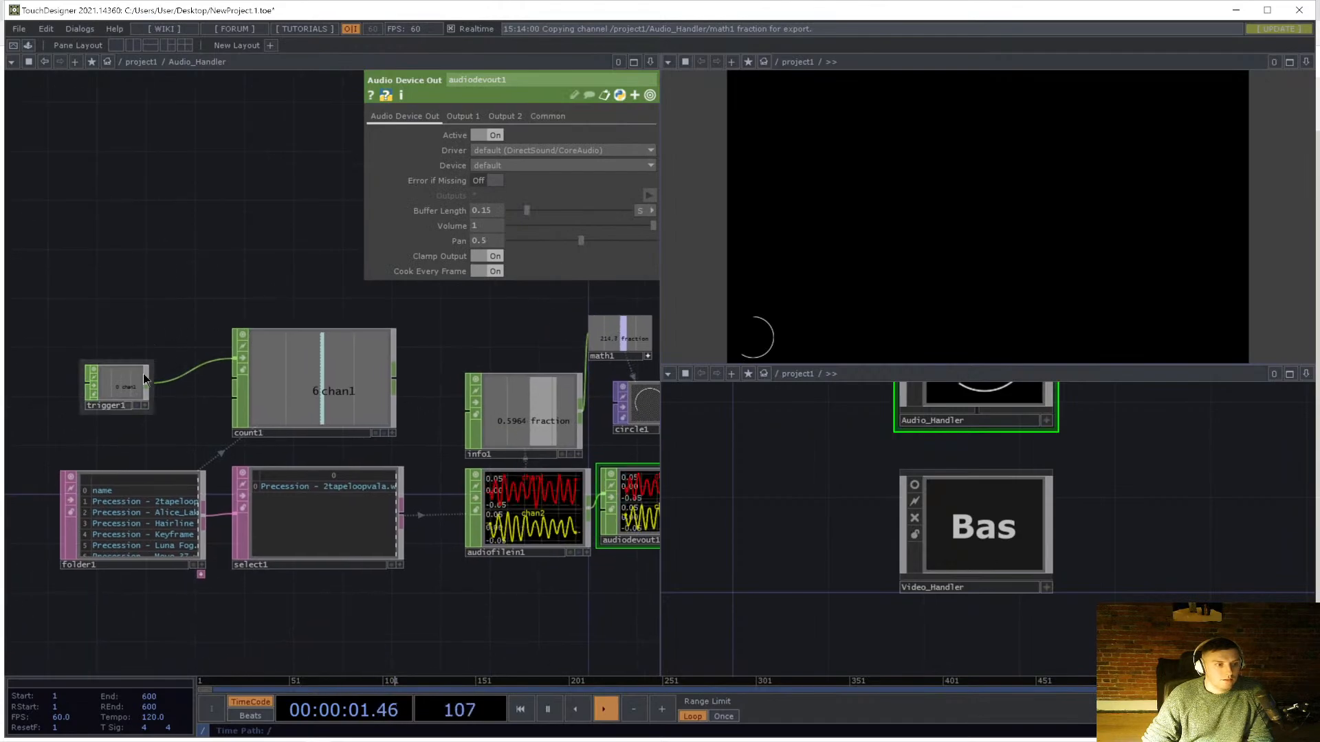
- Pulse trigger1 twice to test the counter and check the row selection parameters of select1
click(143, 373)
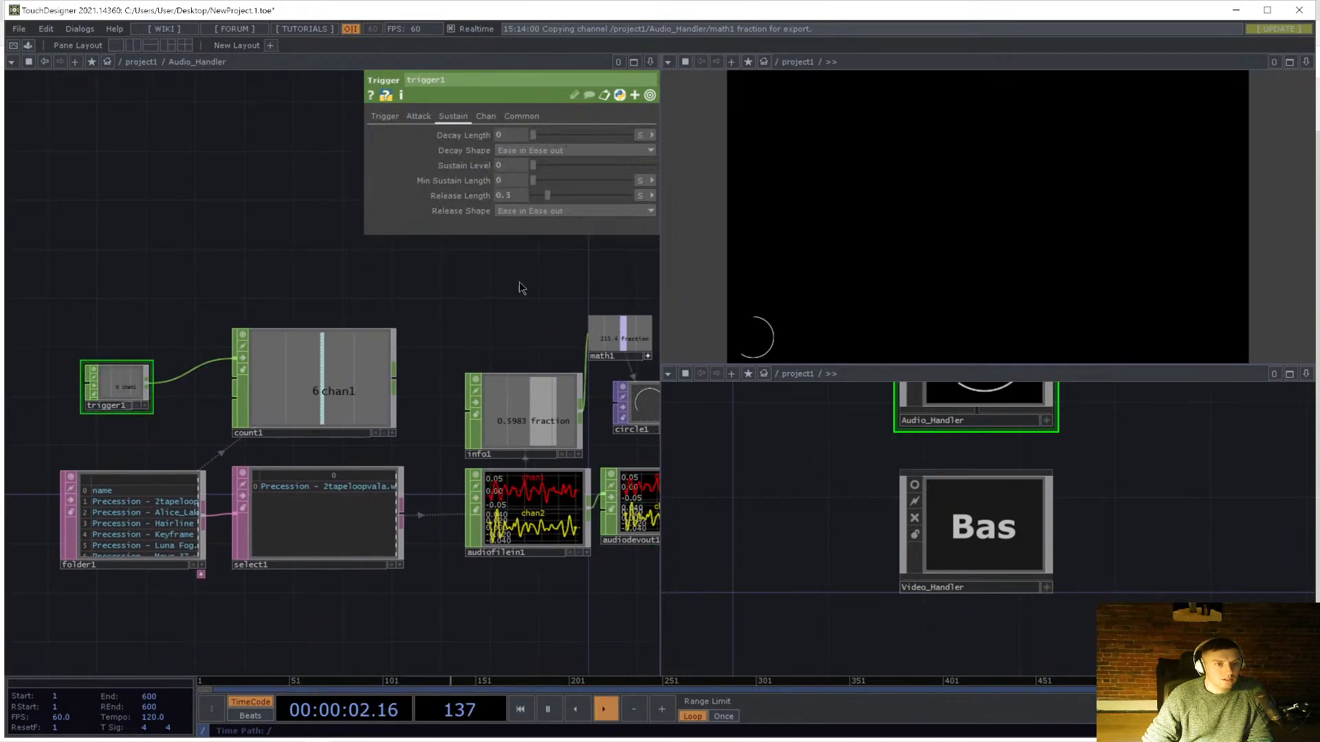
click(384, 116)
click(511, 227)
click(511, 227)
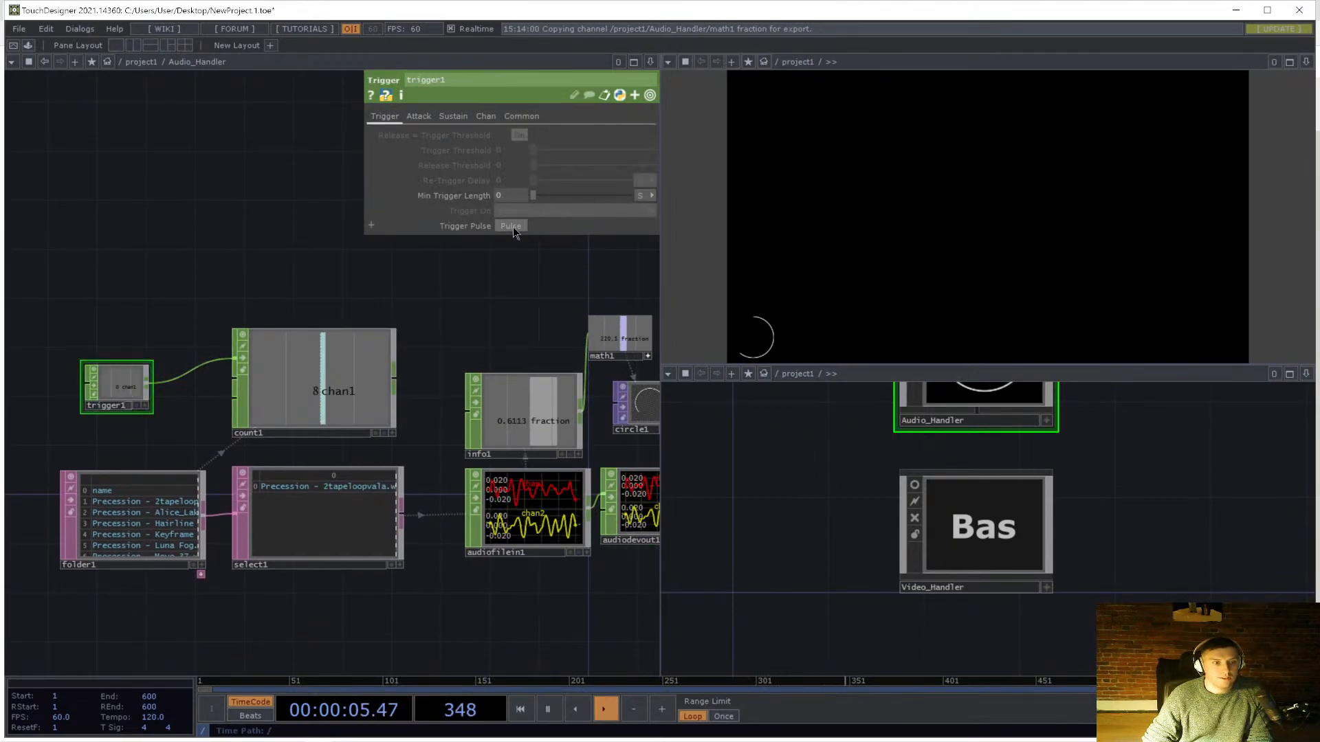
click(312, 514)
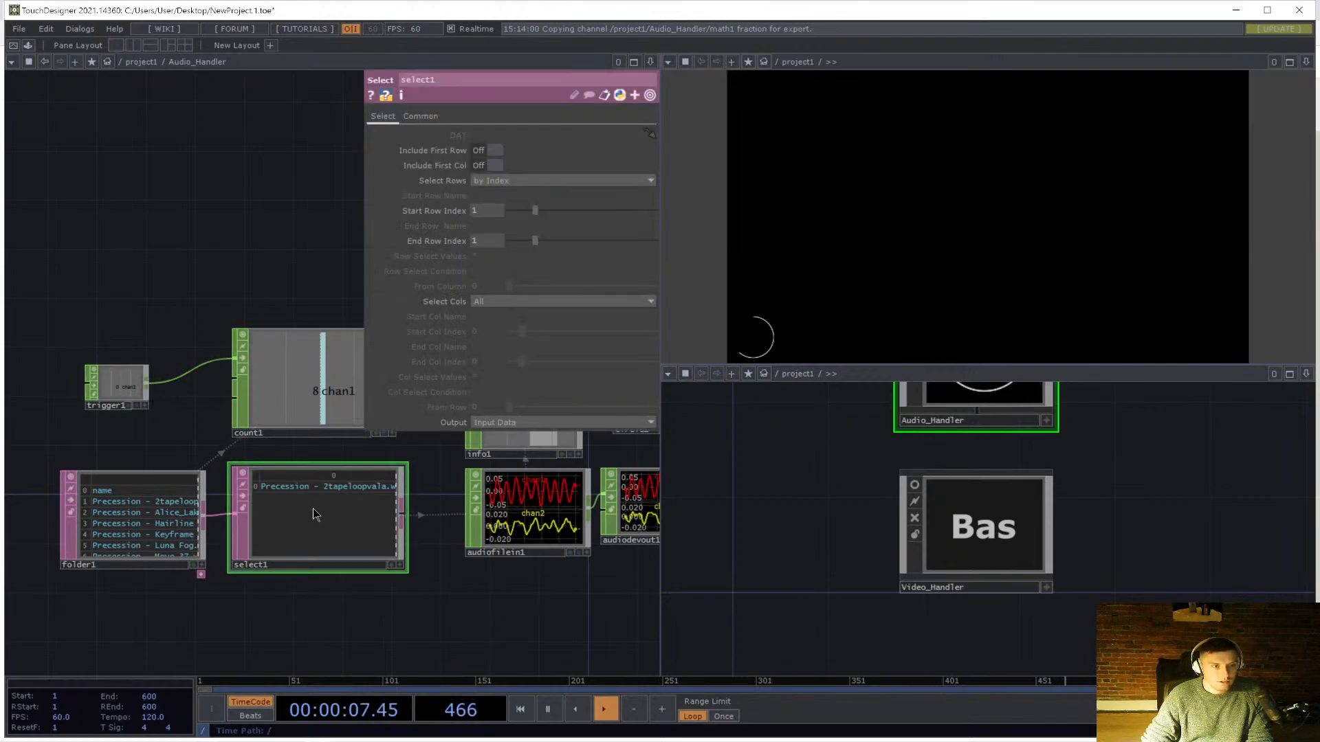
drag(185, 313, 253, 319)
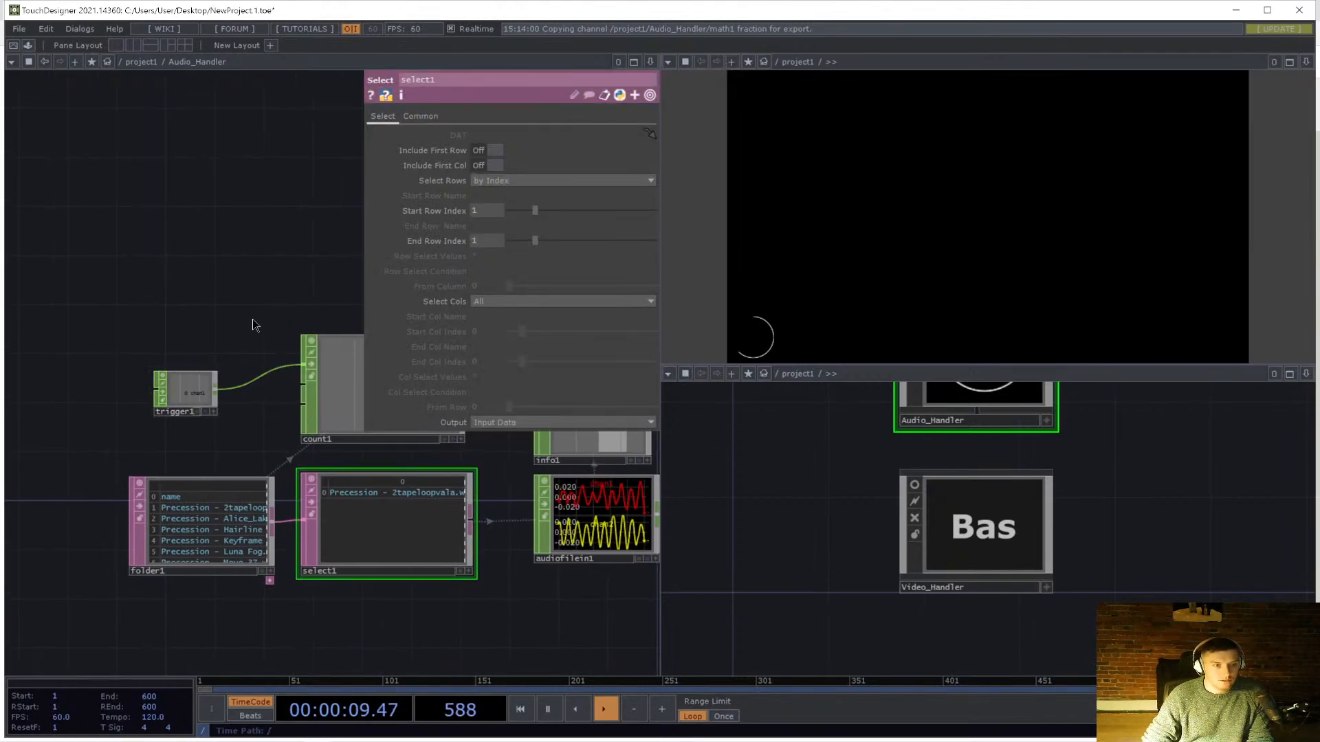
key(p)
- Enlarge trigger1, shift it and count1 further left, and add a Null CHOP to the output of count1
mouse_move(217, 372)
mouse_down()
mouse_move(279, 332)
mouse_move(221, 363)
mouse_move(233, 376)
mouse_up()
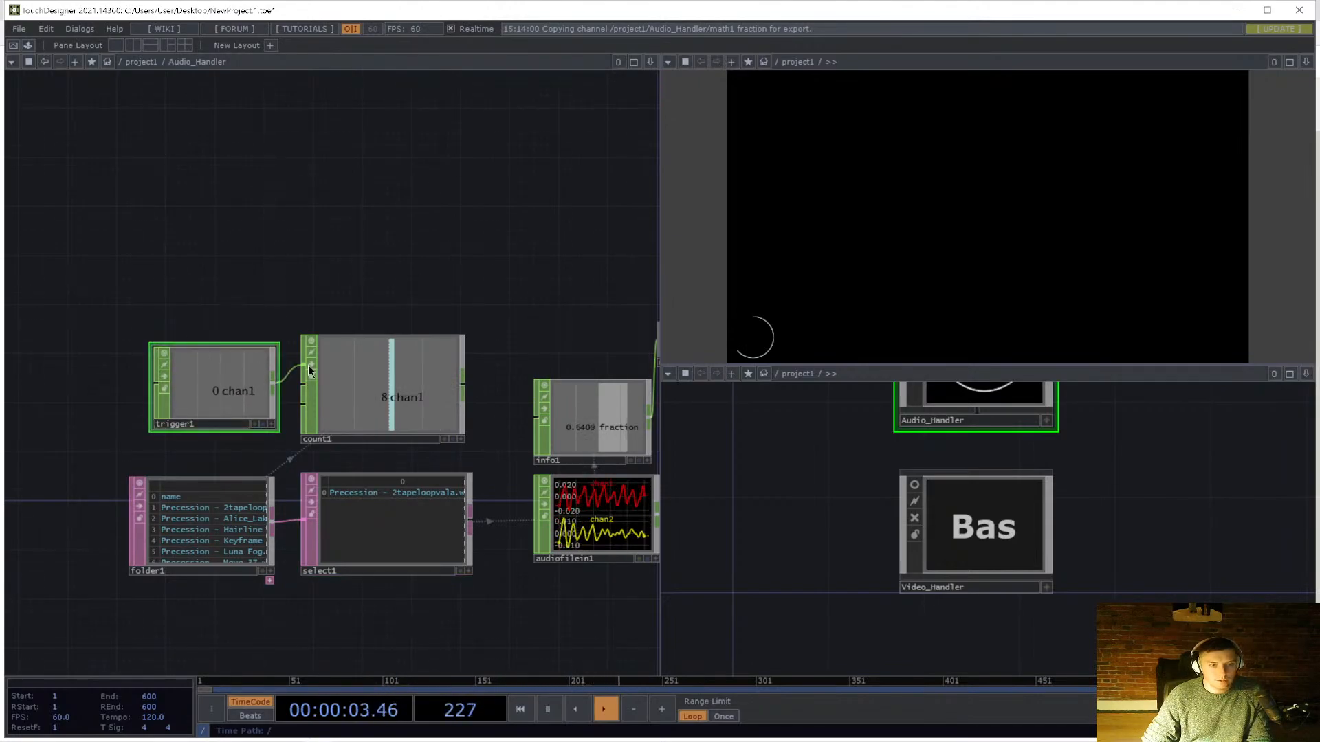
drag(383, 383, 213, 381)
drag(293, 382, 348, 381)
key(Tab)
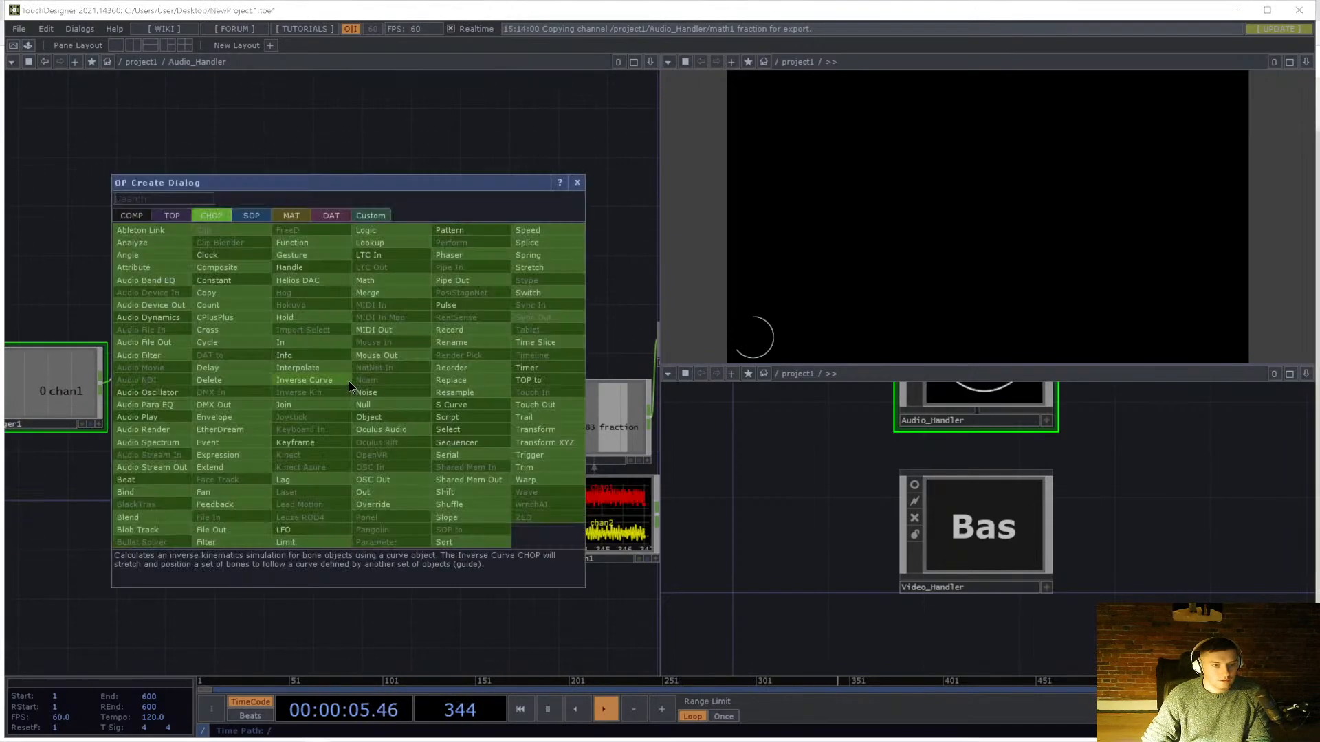
text(nu)
key(Return)
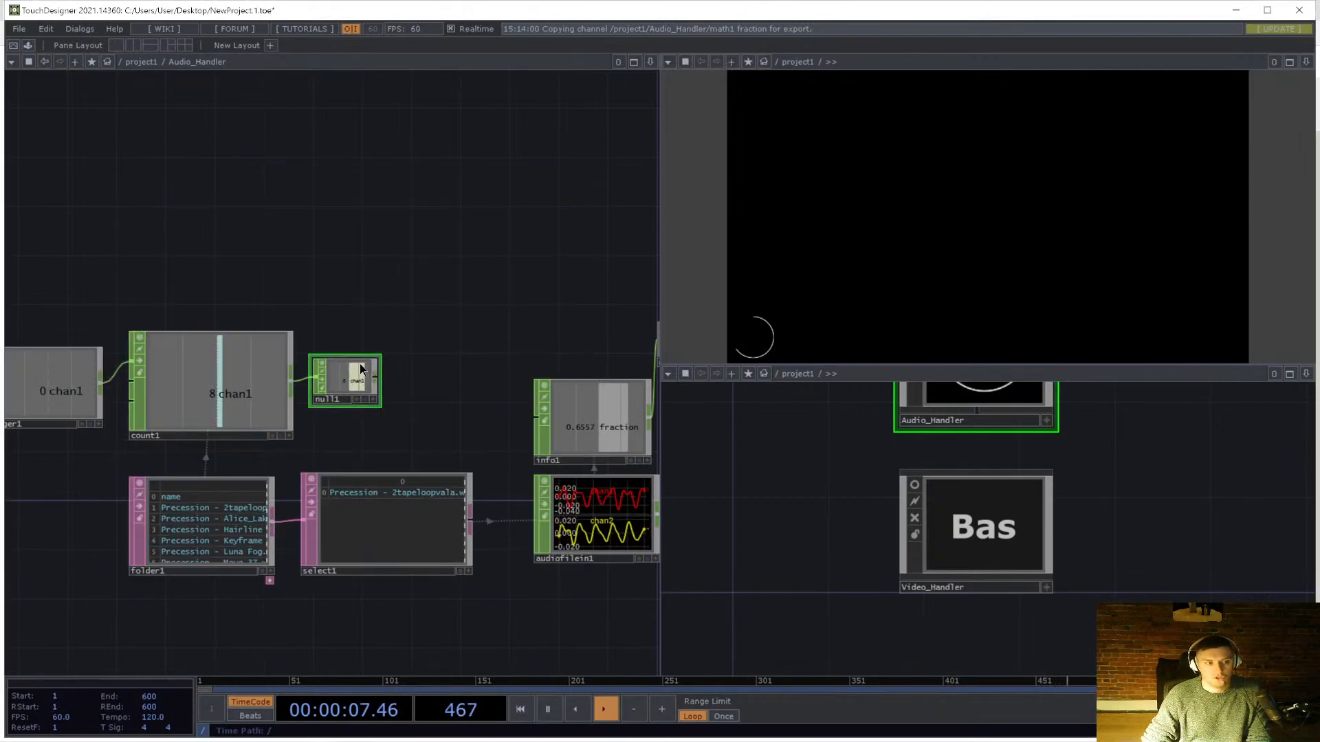
- Select all operators in Audio_Handler and reset their node sizes
scroll(336, 354, down, 4)
middle_drag(351, 291, 273, 262)
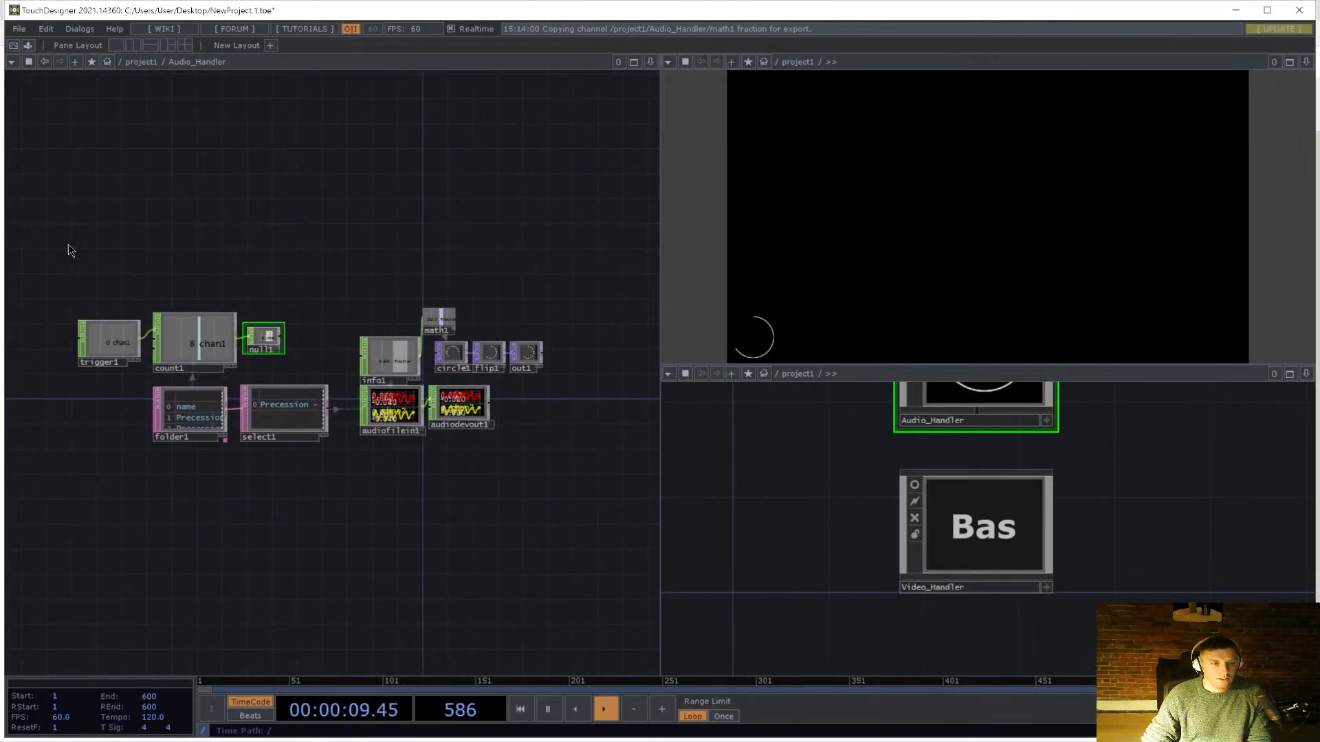
drag(68, 245, 553, 477)
right_click(387, 475)
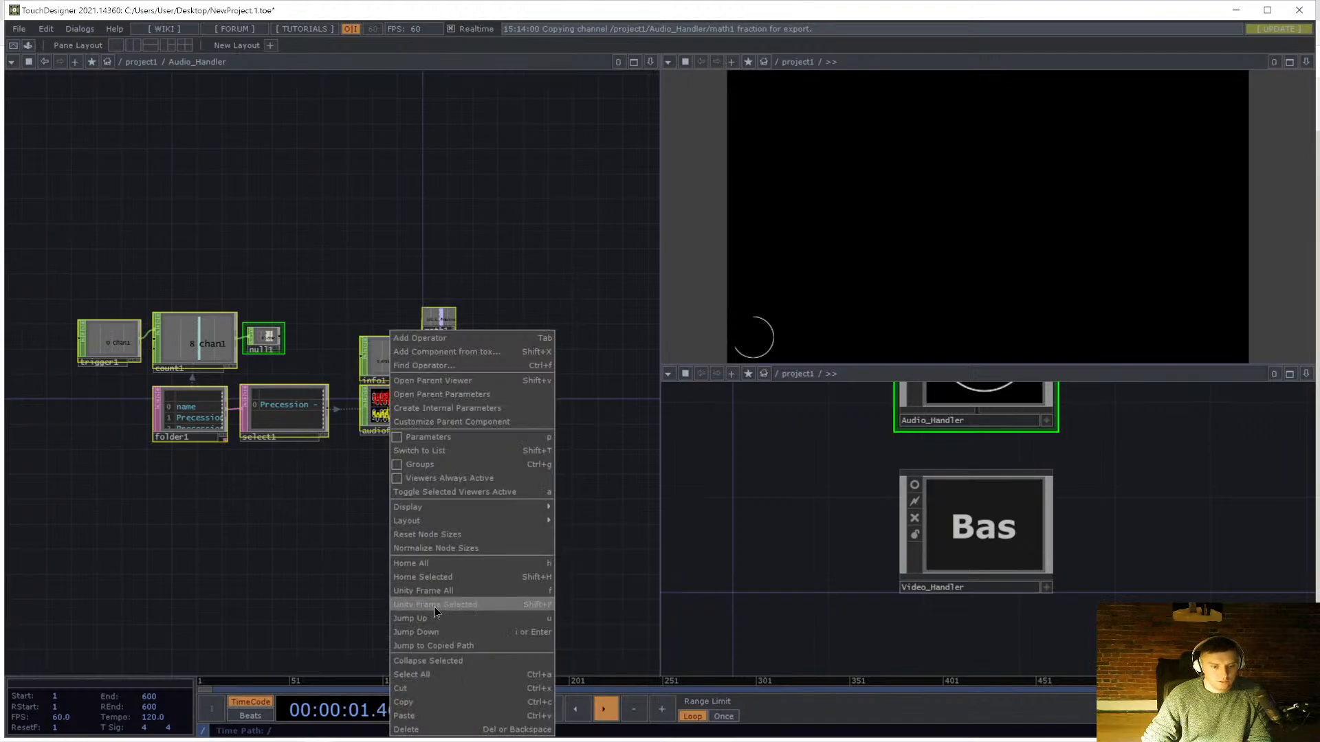
click(452, 532)
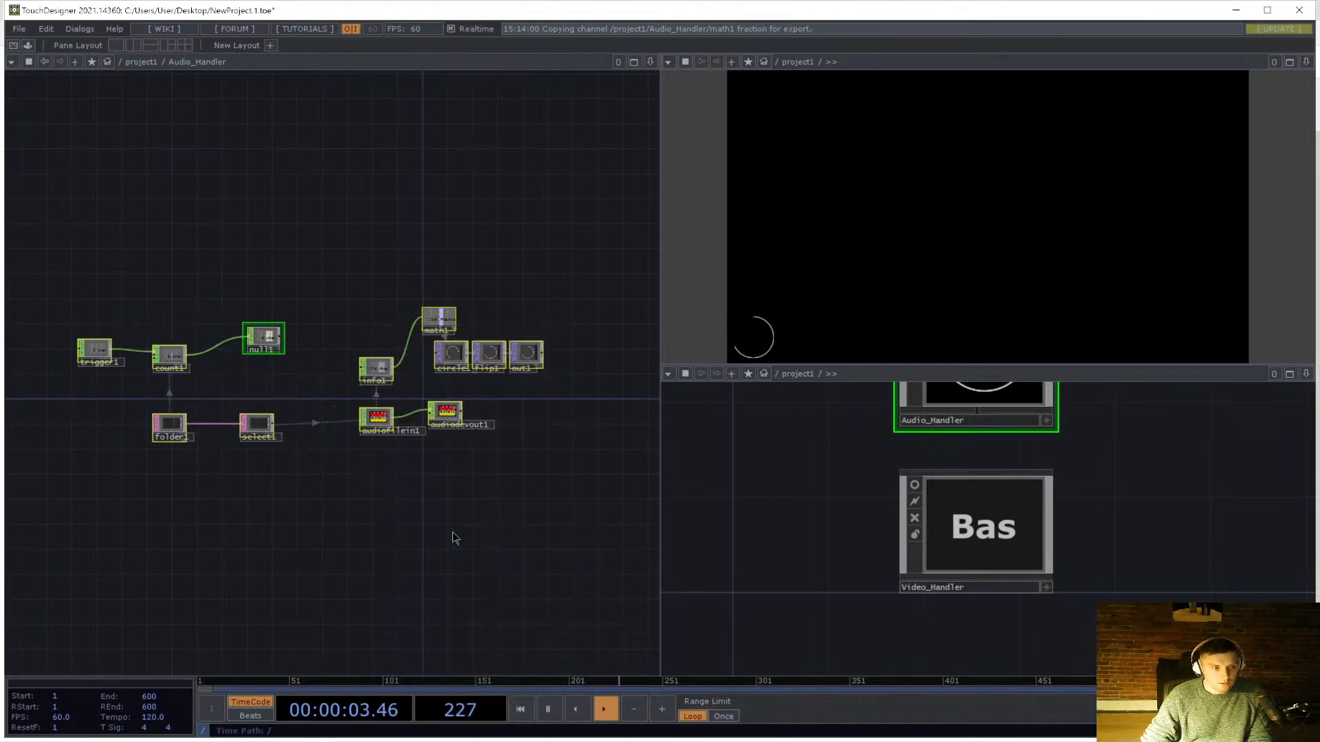
- Try to lay out all selected operators automatically
key(l)
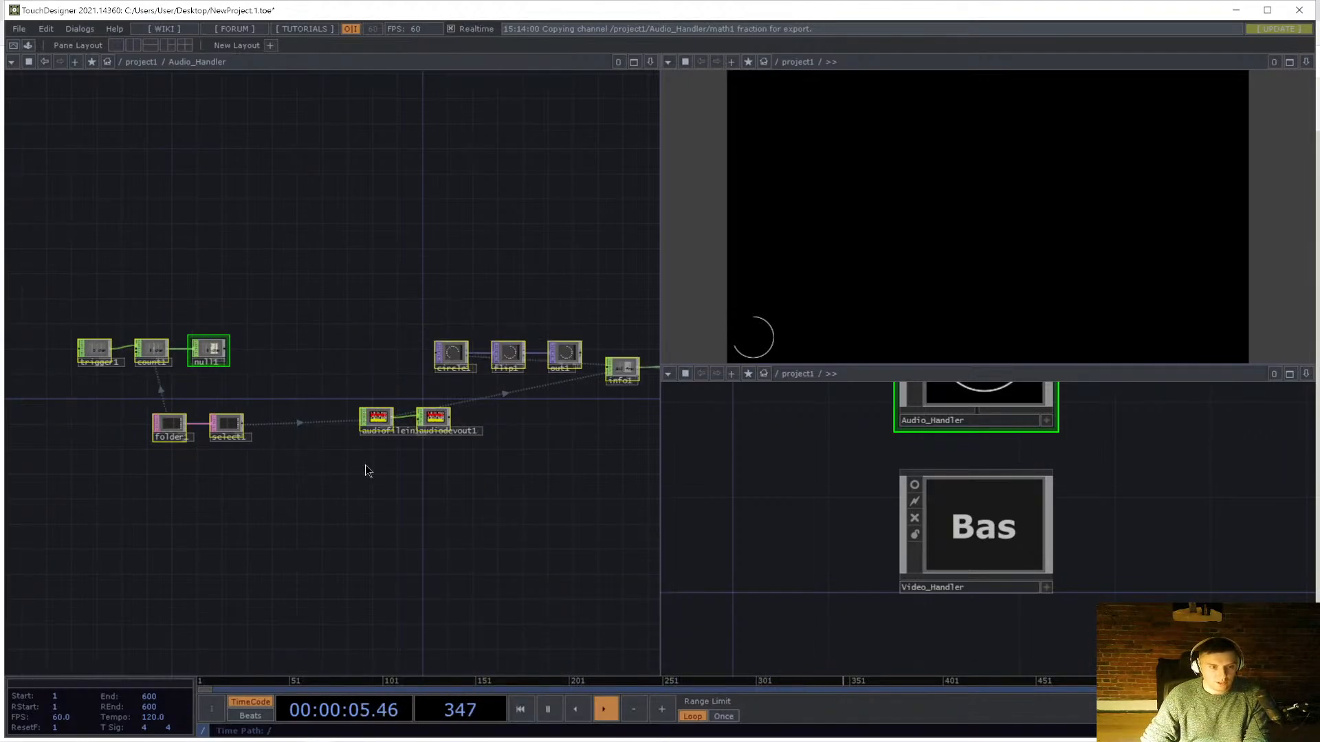
drag(516, 501, 404, 516)
key(ctrl+z)
- Lay out three chains as separate rows: audiofilein1 with audiodevout1, folder1 with select1, and trigger1 with count1 and null1
right_drag(427, 511, 261, 419)
key(l)
right_drag(242, 492, 57, 425)
key(l)
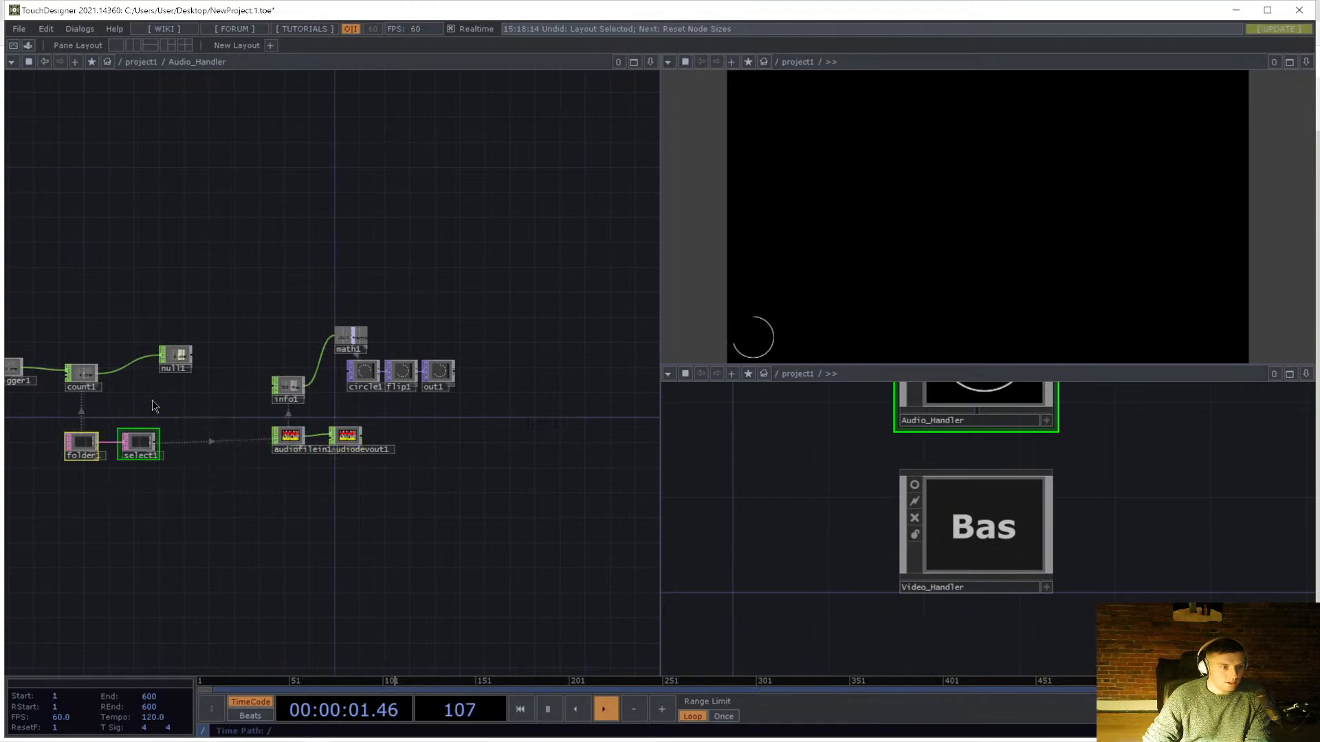
drag(200, 421, 294, 426)
right_drag(296, 426, 98, 328)
key(l)
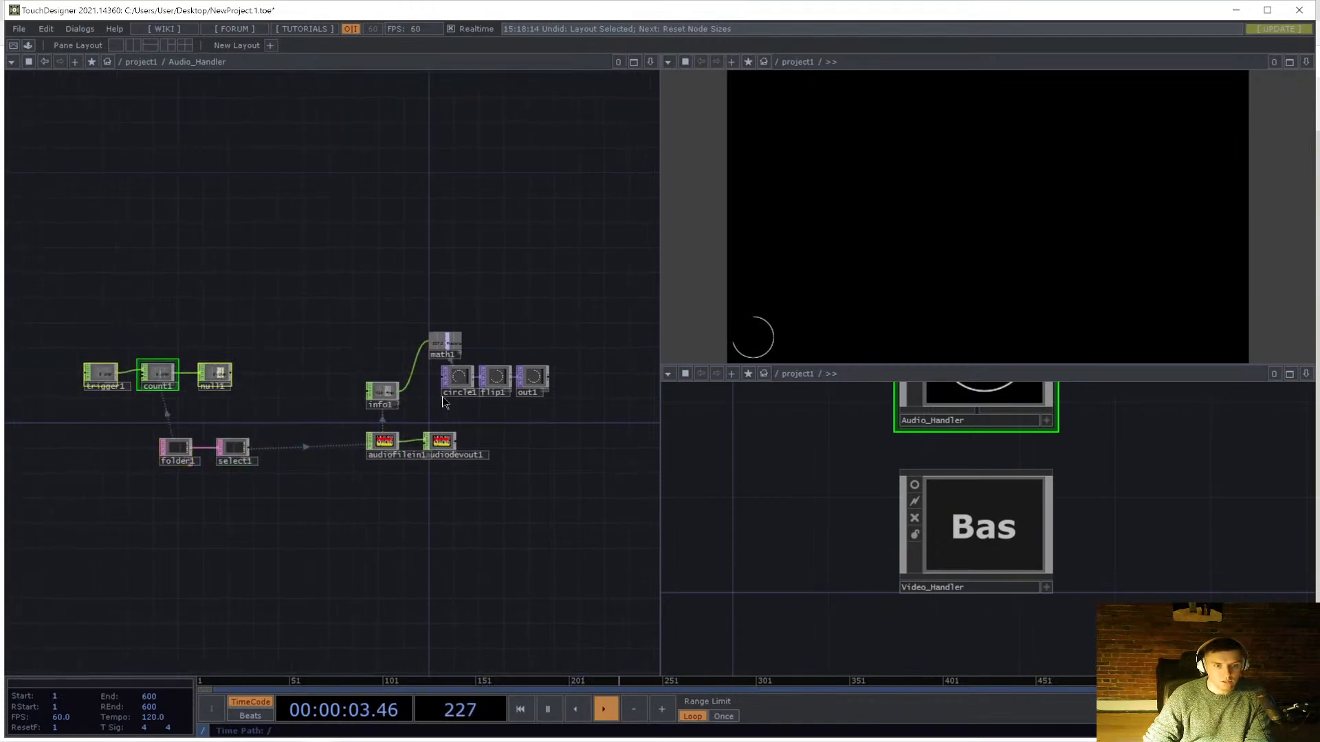
- Lay out circle1, flip1 and out1 as a row shifted further right, and align math1 beside info1
right_drag(443, 396, 521, 385)
key(l)
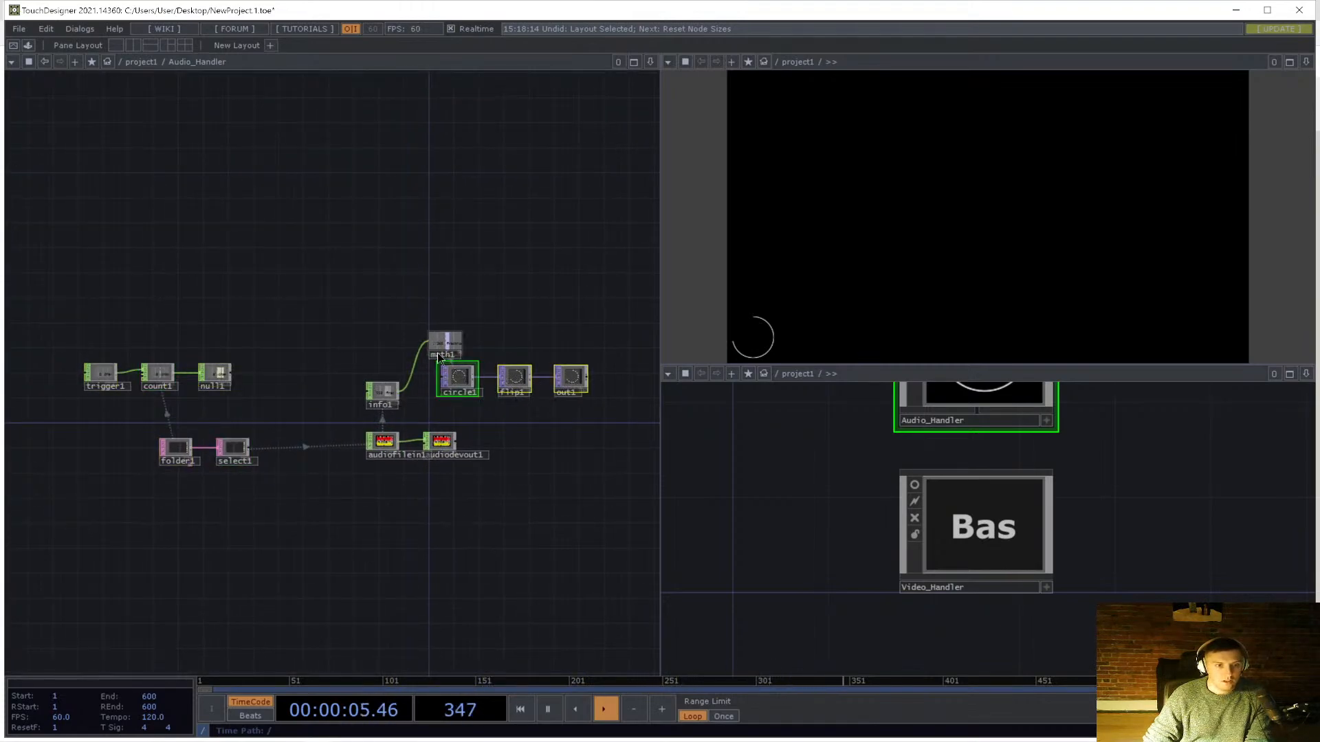
drag(461, 382, 523, 394)
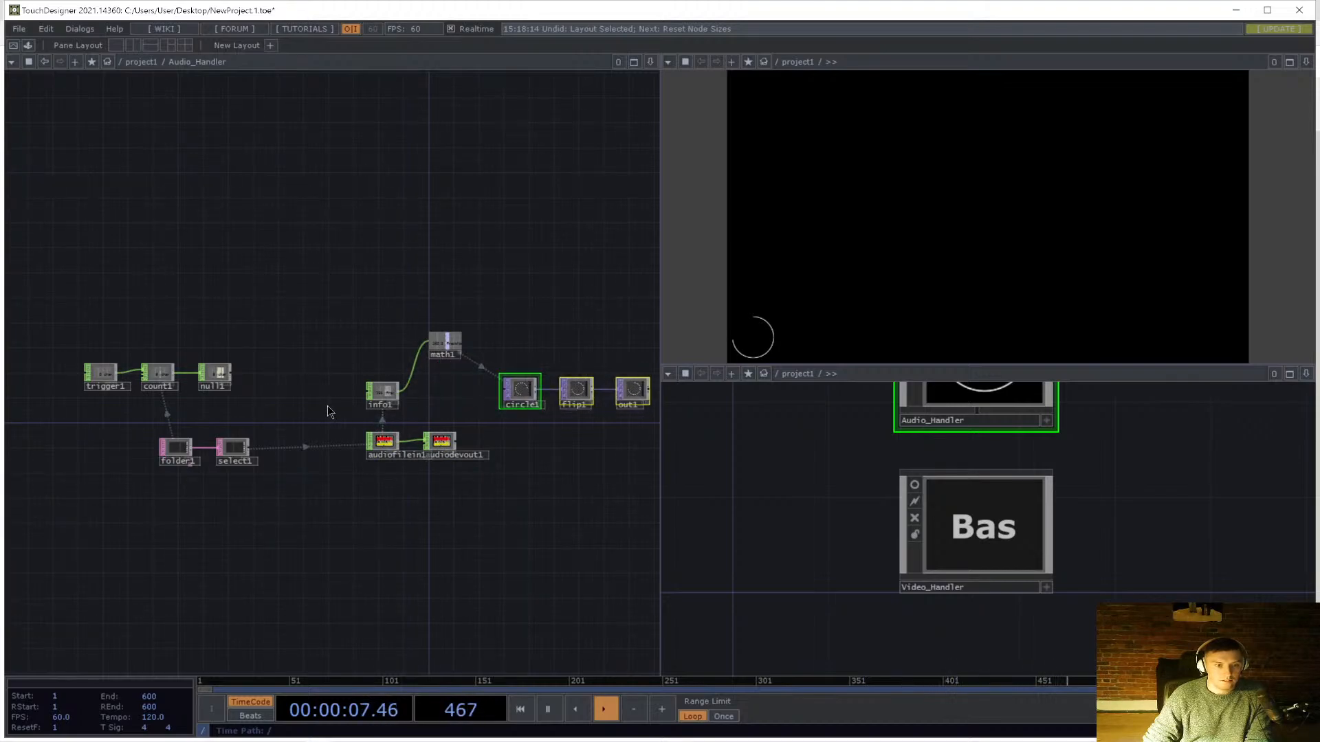
right_drag(329, 411, 481, 338)
key(l)
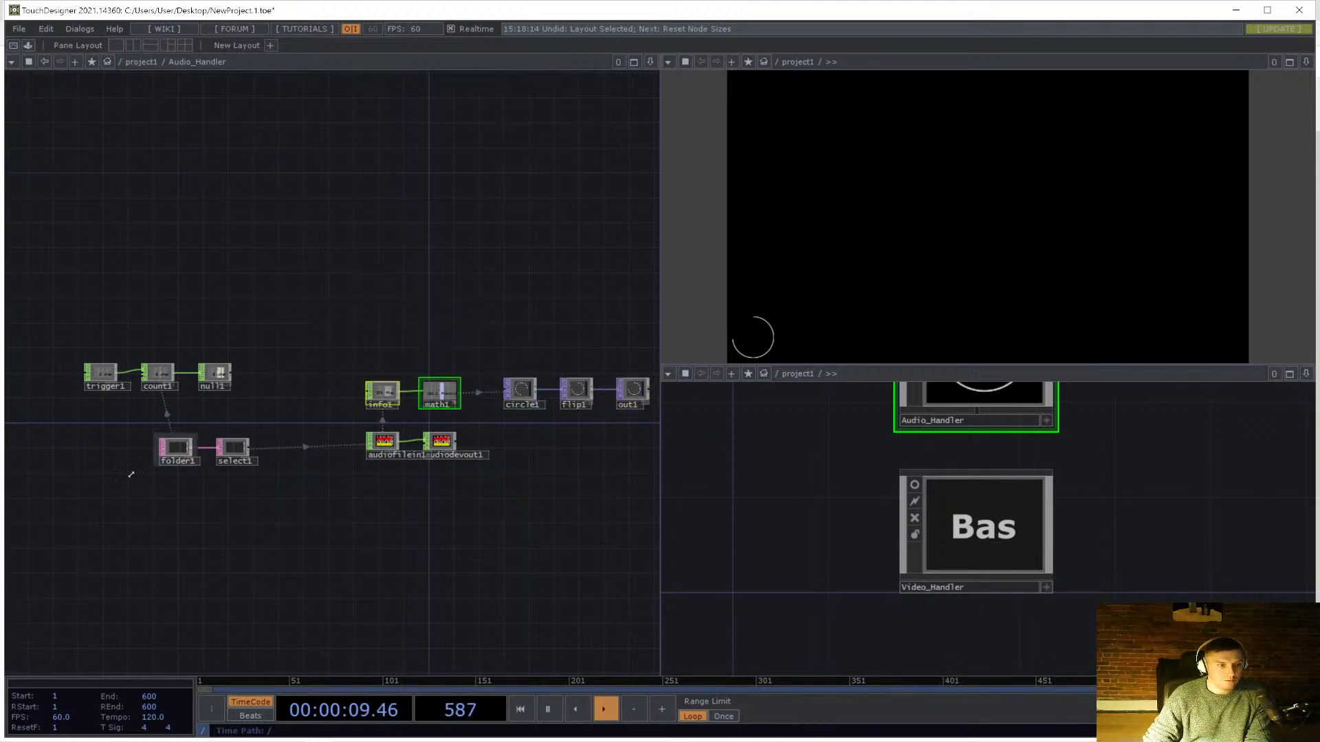
- Try arranging the whole Audio_Handler network with the automatic layout options
drag(135, 462, 113, 419)
right_drag(78, 454, 714, 276)
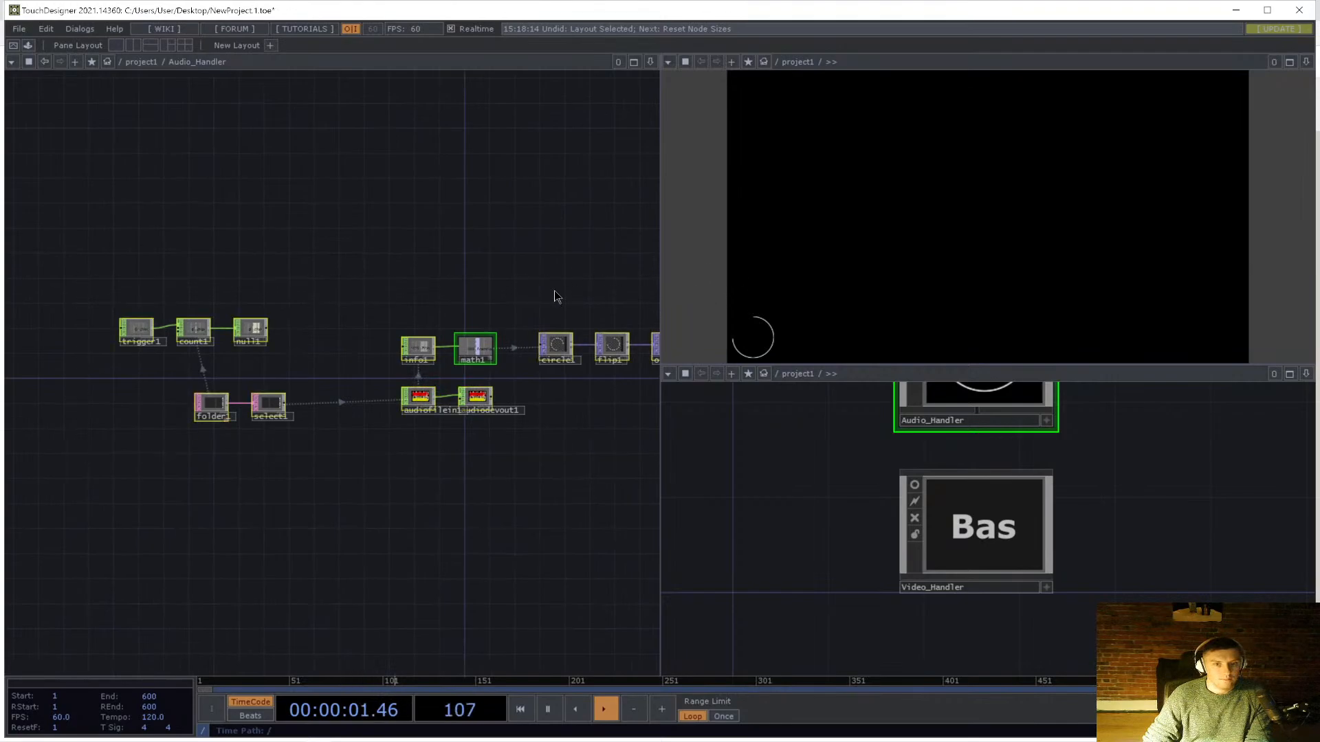
drag(587, 267, 496, 266)
right_click(496, 266)
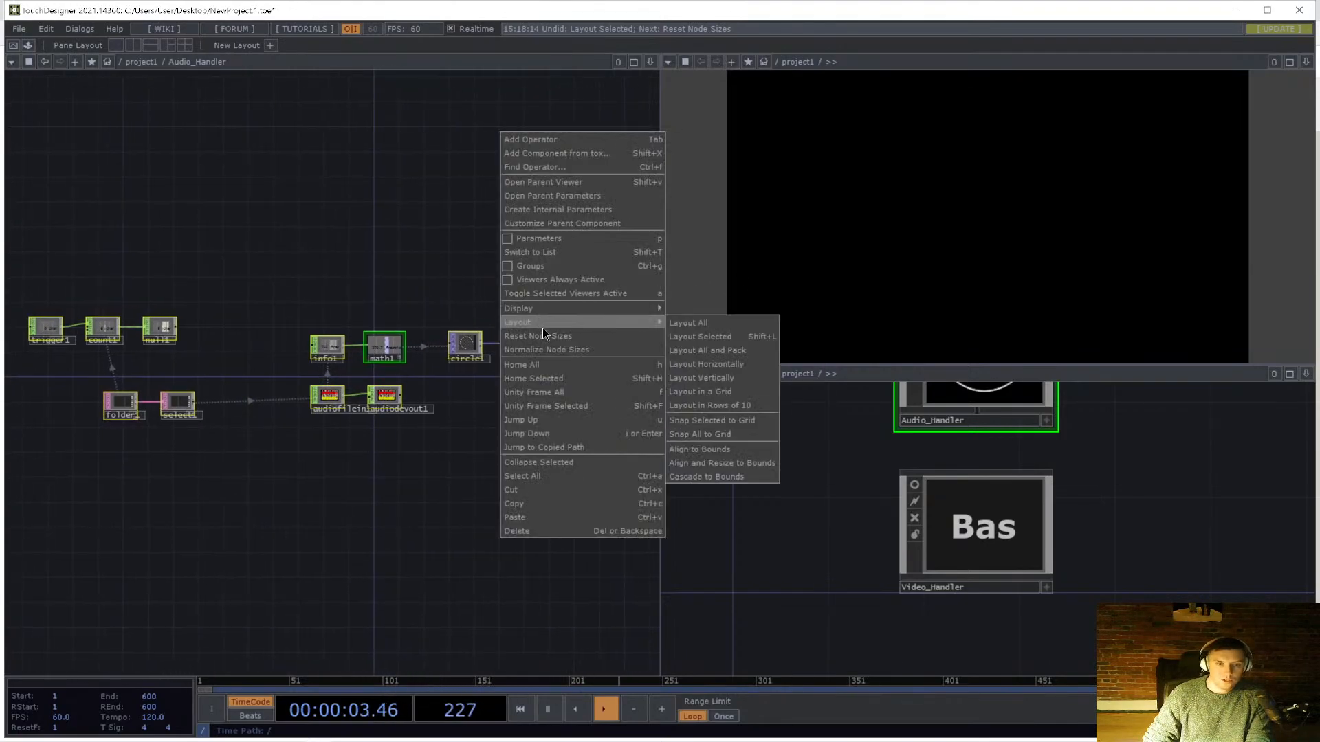
mouse_move(552, 325)
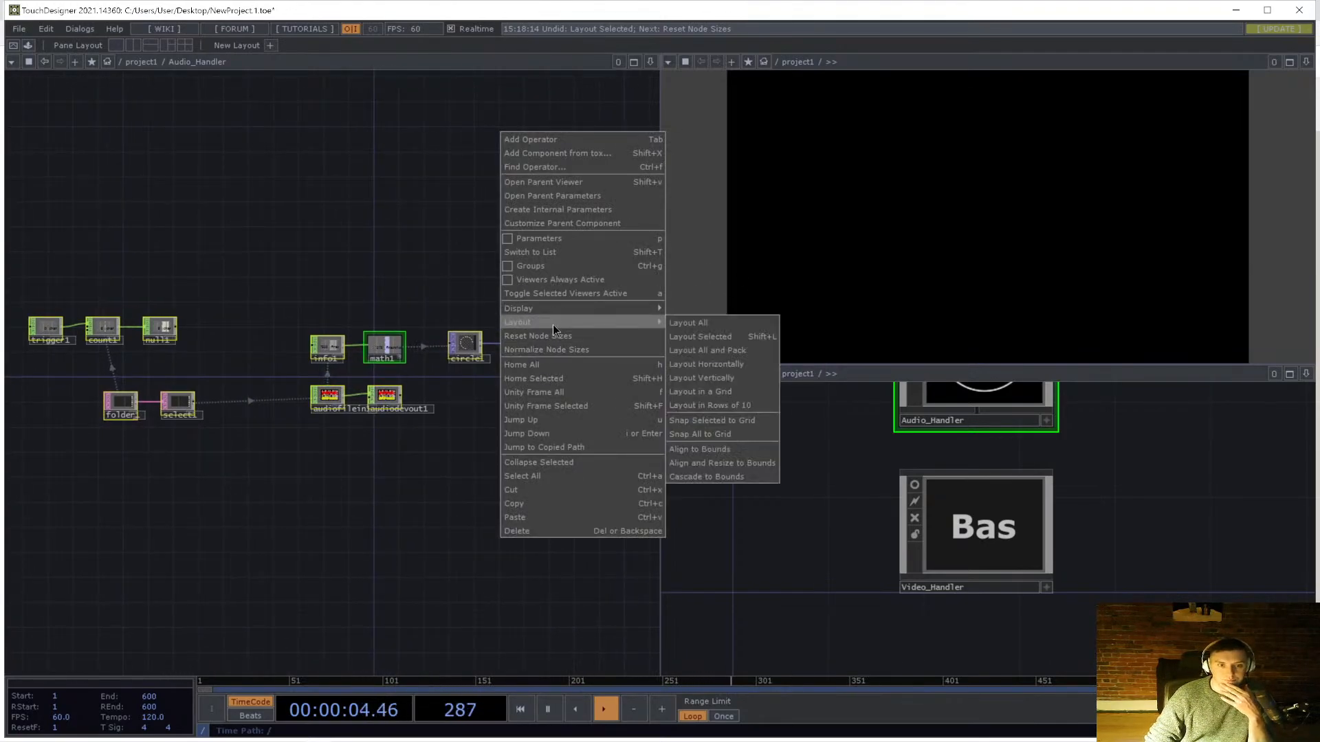
click(720, 323)
right_click(394, 296)
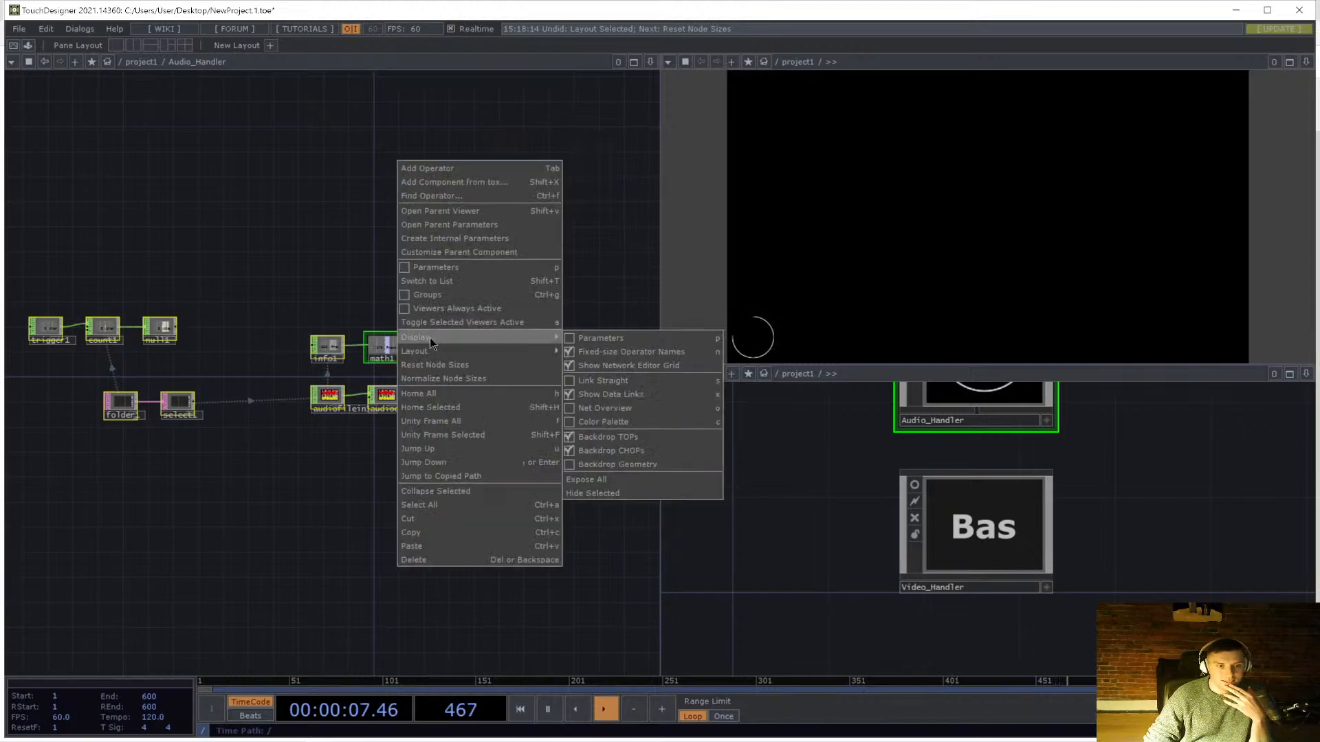
mouse_move(543, 353)
click(646, 380)
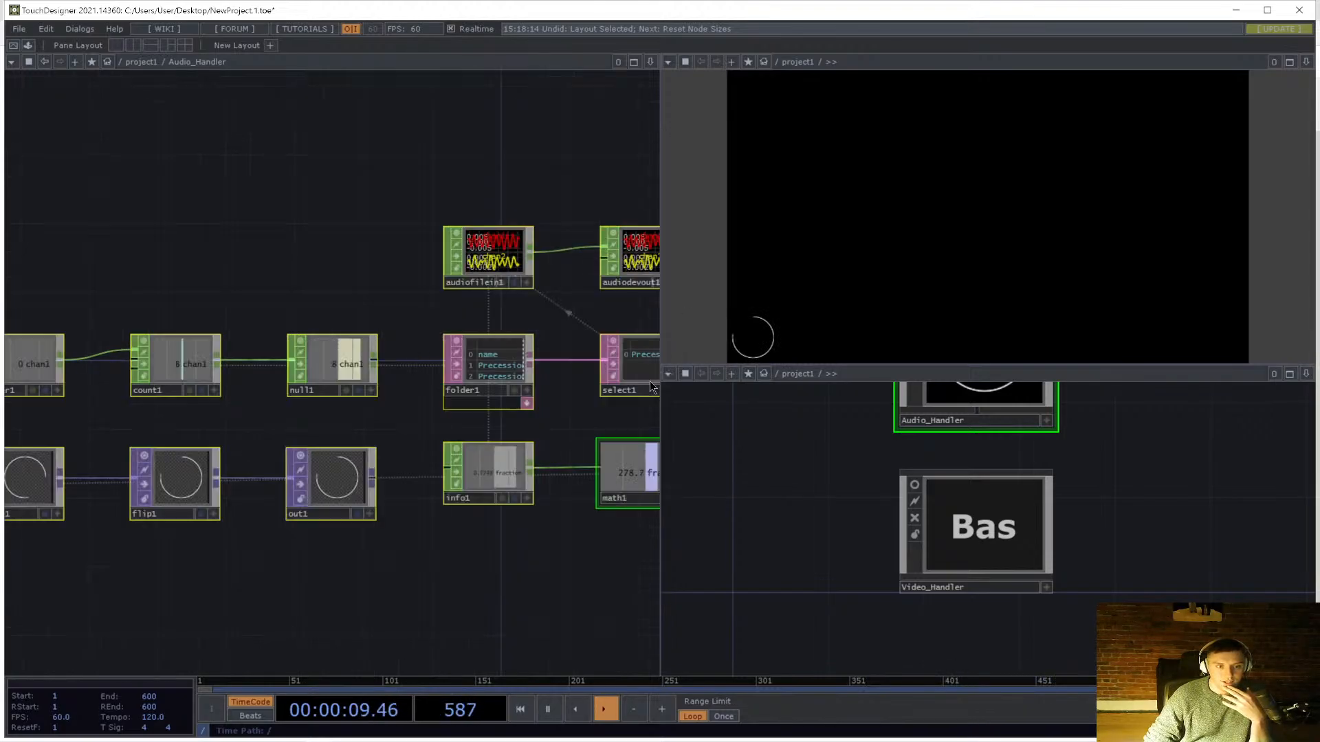
scroll(503, 247, up, 5)
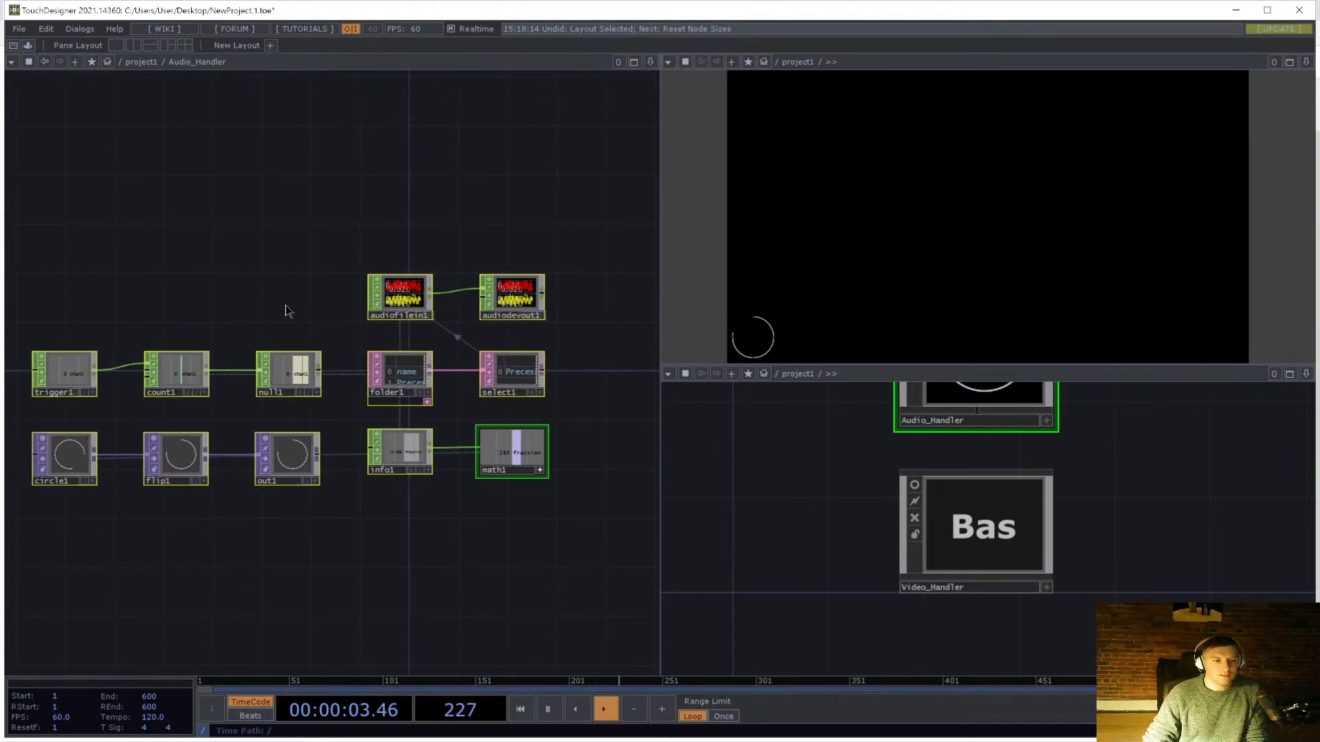
key(ctrl+z)
- Move folder1 and select1 closer to audiofilein1, and place the trigger1, count1 and null1 row directly above them
scroll(302, 546, down, 3)
drag(297, 510, 449, 486)
right_drag(383, 501, 245, 422)
drag(372, 451, 468, 450)
drag(505, 382, 401, 369)
right_drag(68, 373, 242, 328)
drag(242, 328, 365, 353)
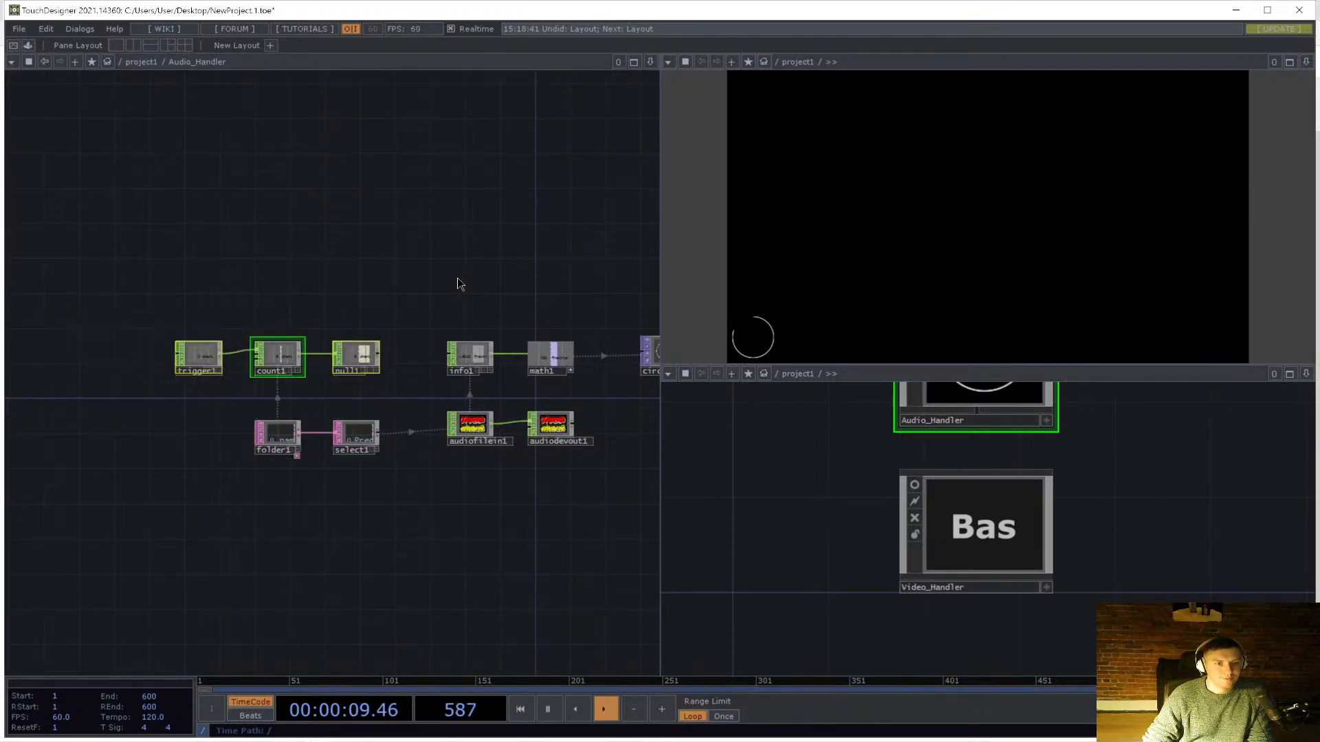
- Shift the info, audio and circle chains closer to select1, and bring circle1, flip1 and out1 nearer to math1
drag(497, 403, 431, 381)
drag(229, 443, 662, 309)
drag(272, 397, 253, 406)
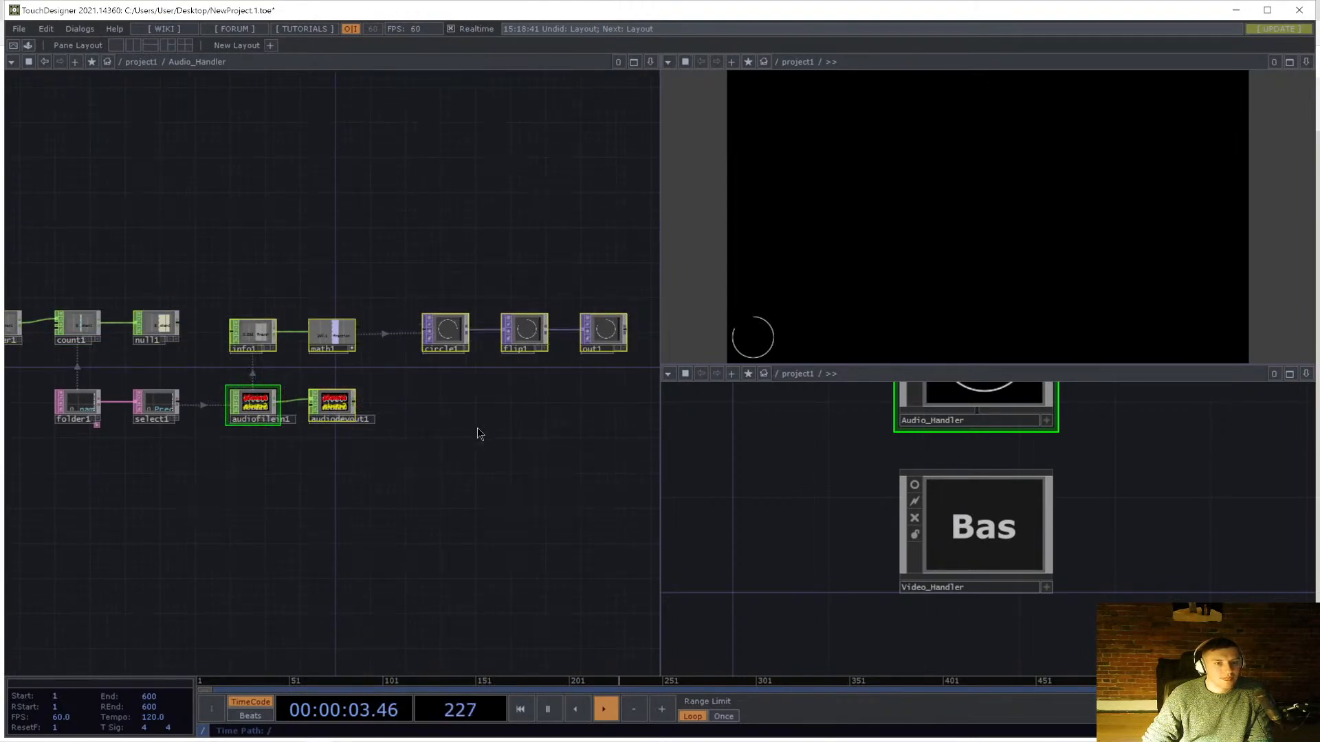
drag(633, 382, 419, 307)
drag(607, 331, 567, 331)
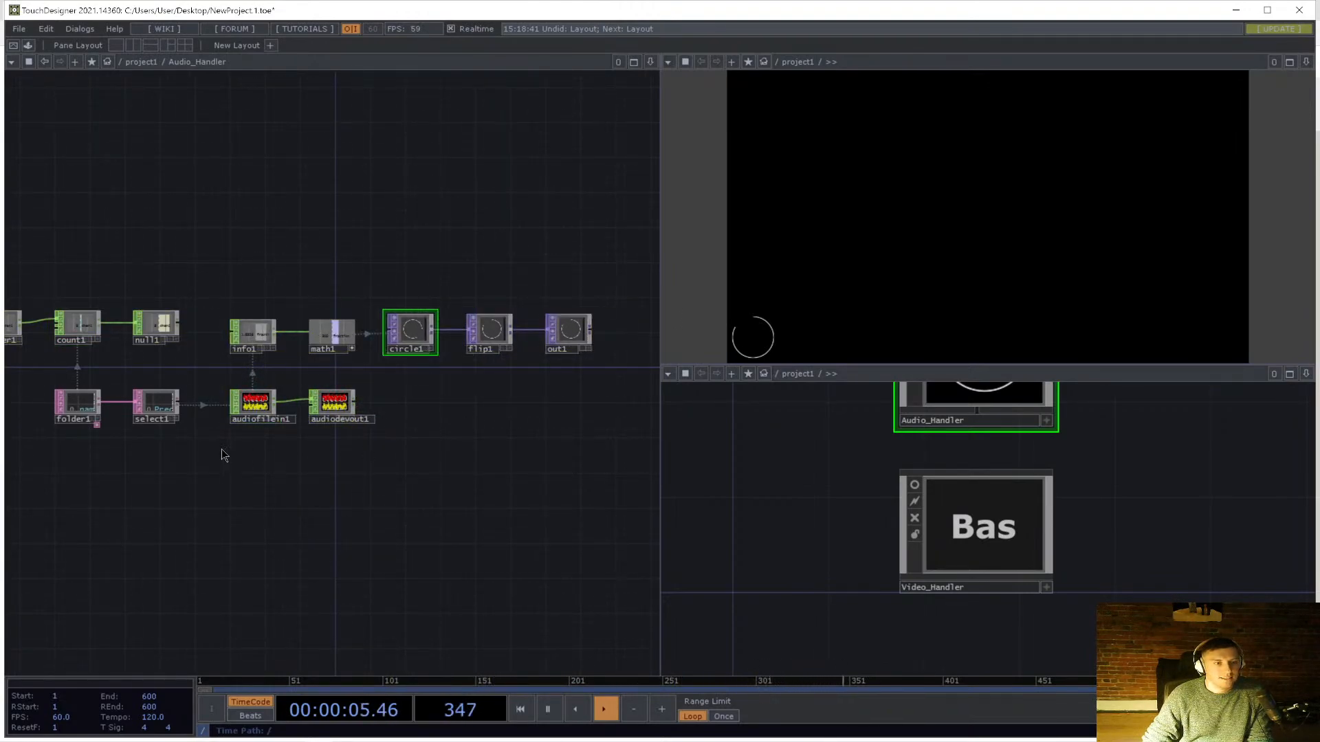
- Drive select1's Start Row Index and End Row Index from null1's chan1 channel using CHOP references
scroll(230, 442, up, 10)
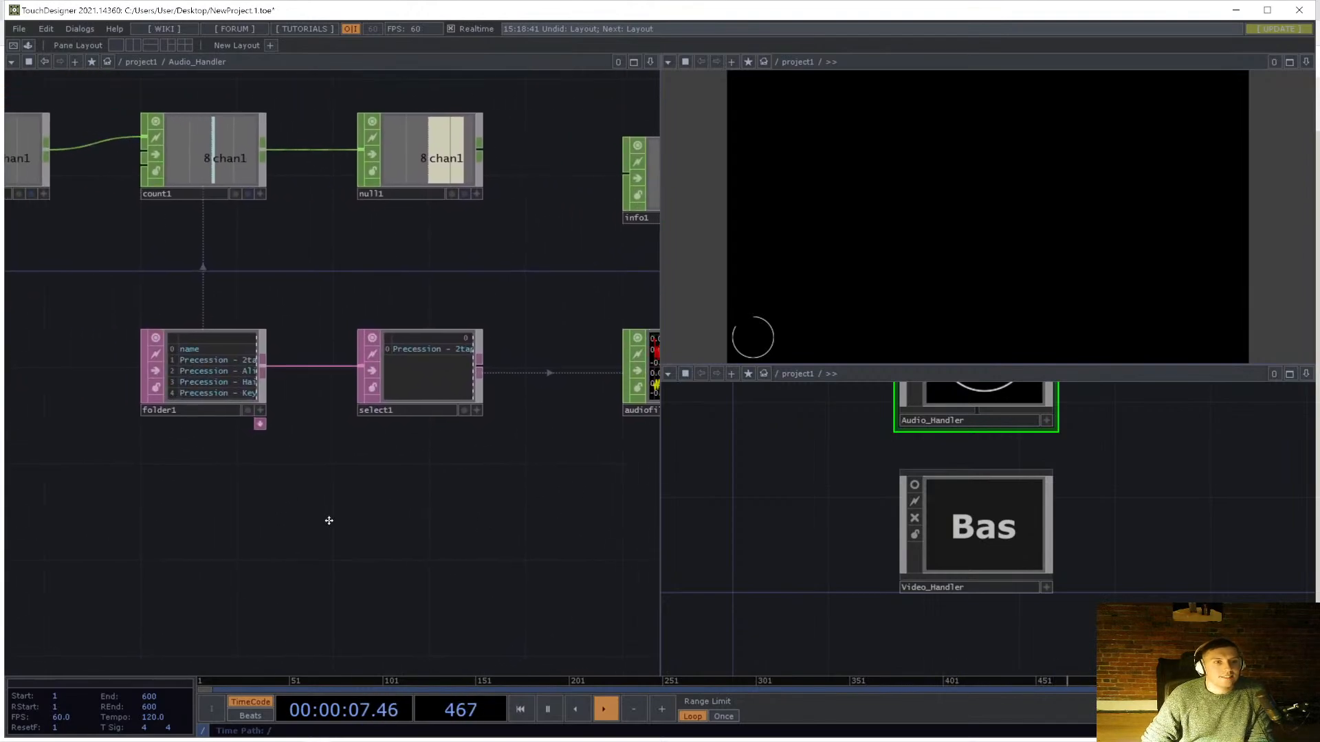
click(339, 336)
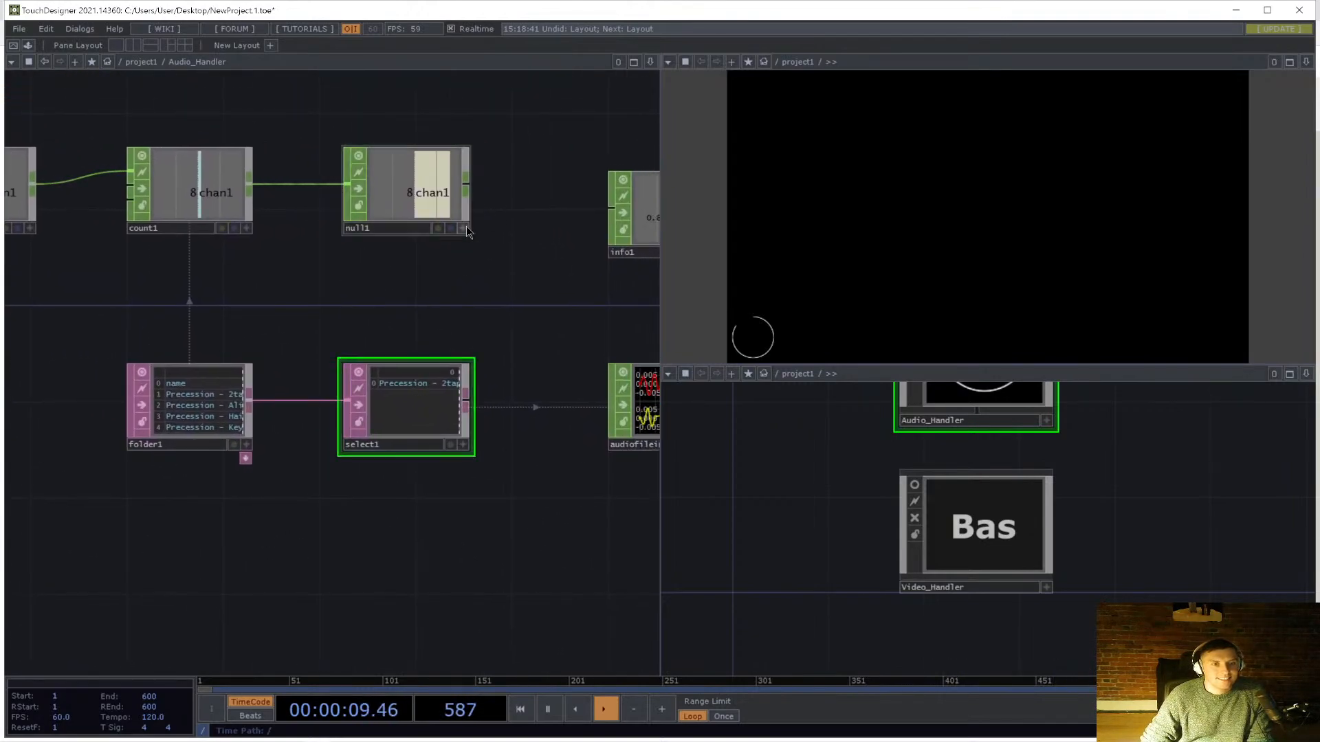
key(p)
scroll(364, 289, right, 5)
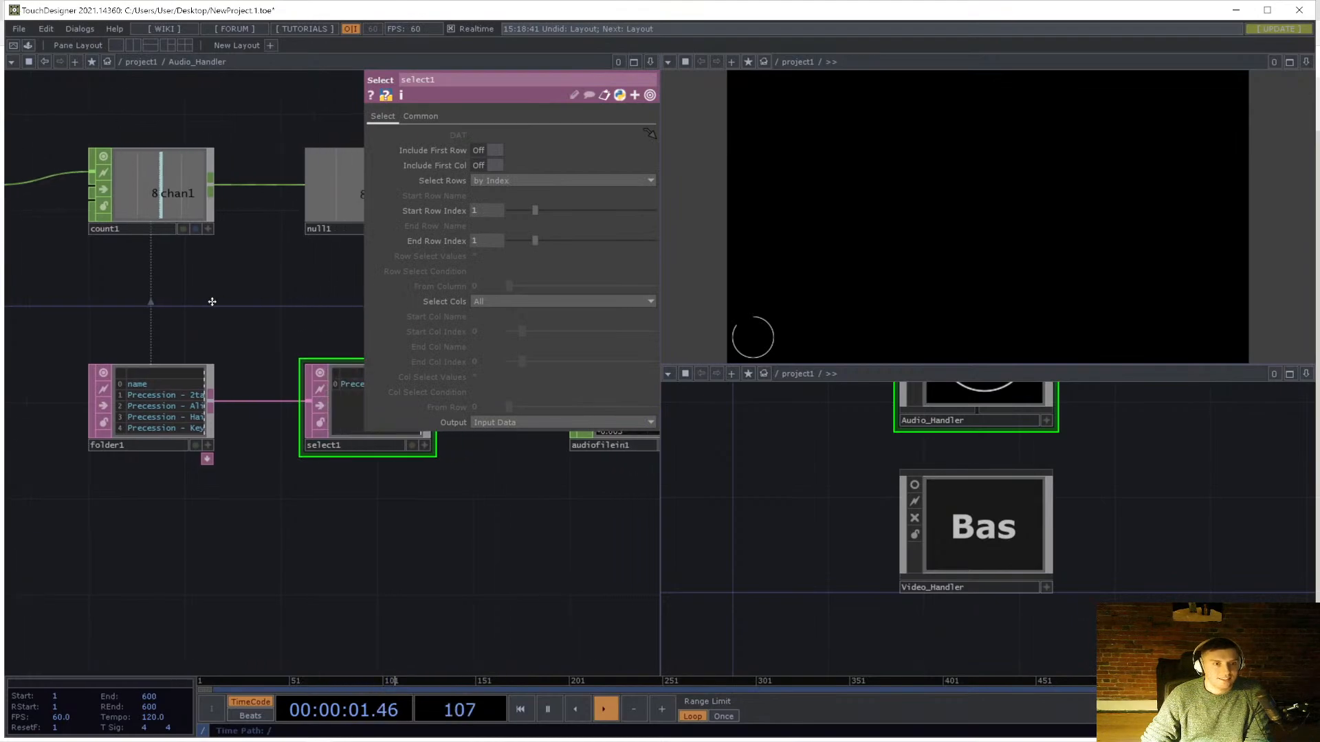
click(267, 235)
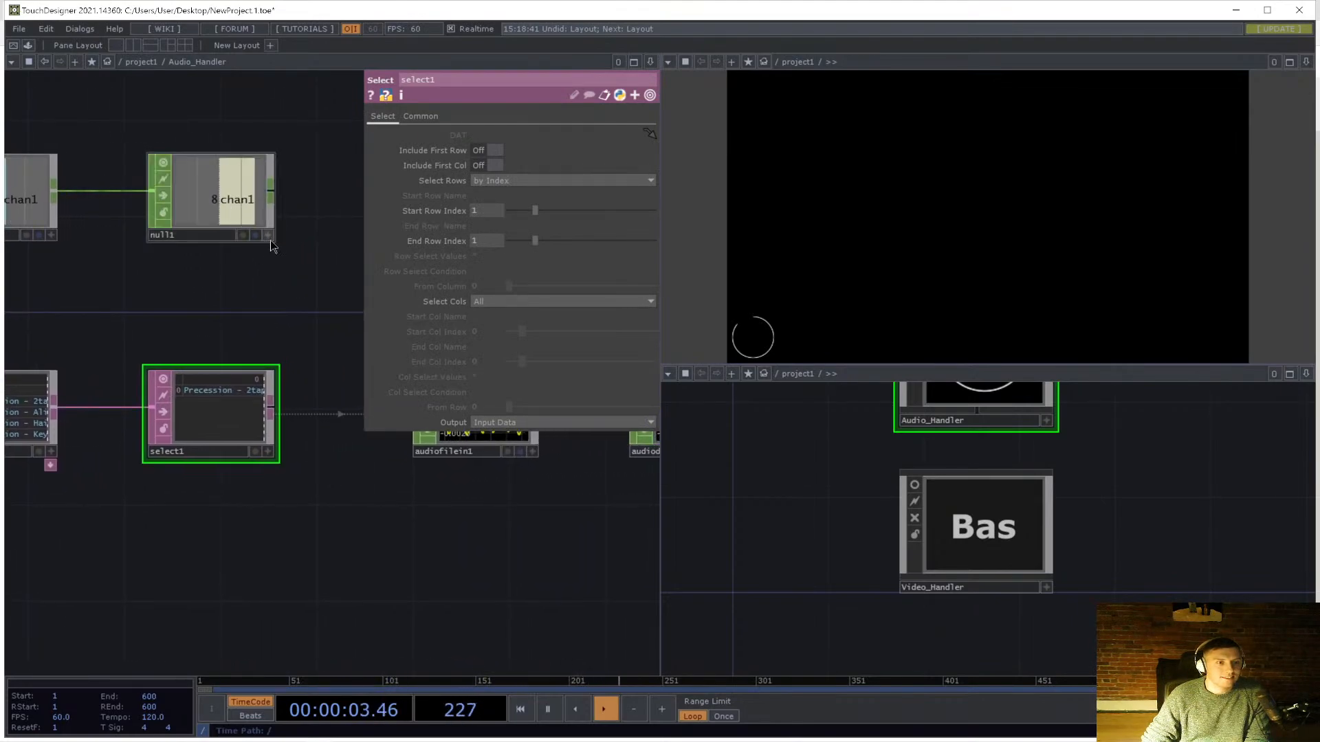
drag(236, 201, 496, 202)
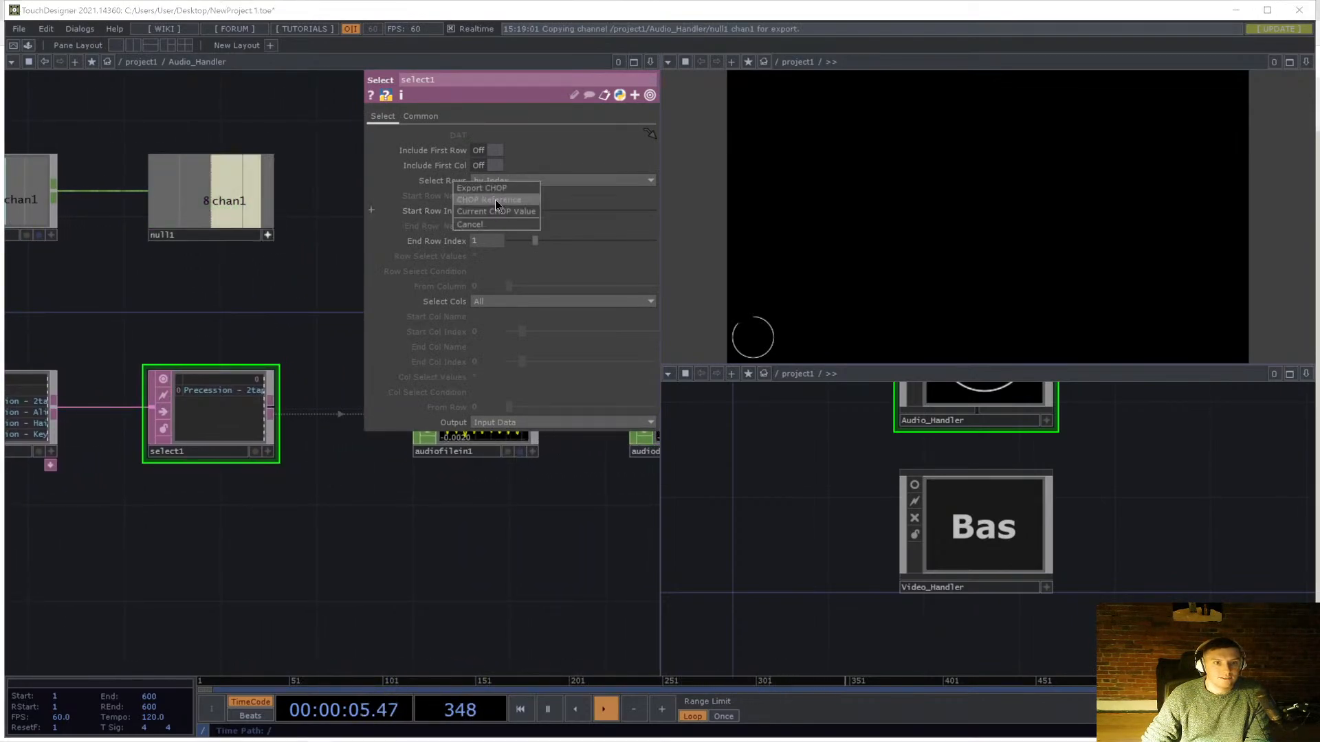
click(493, 200)
drag(236, 200, 492, 241)
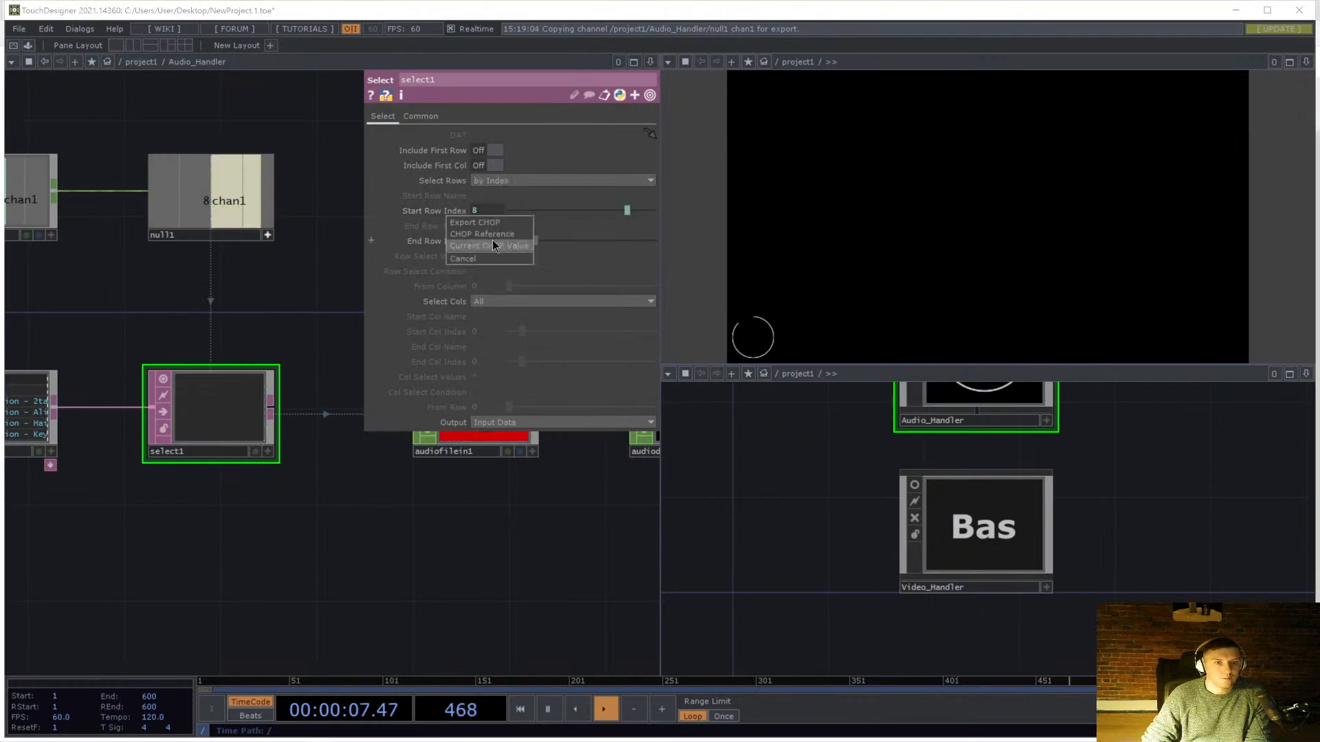
click(493, 241)
scroll(385, 289, right, 1)
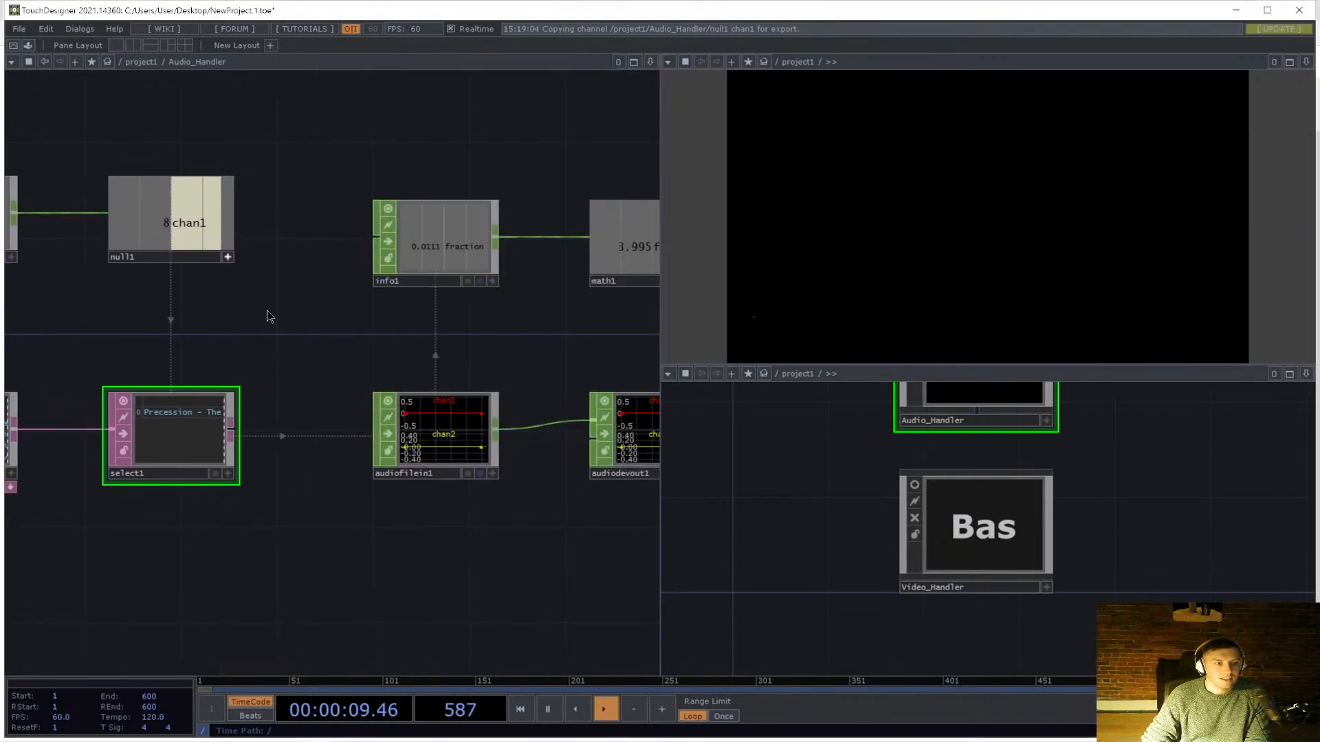
scroll(296, 330, left, 1)
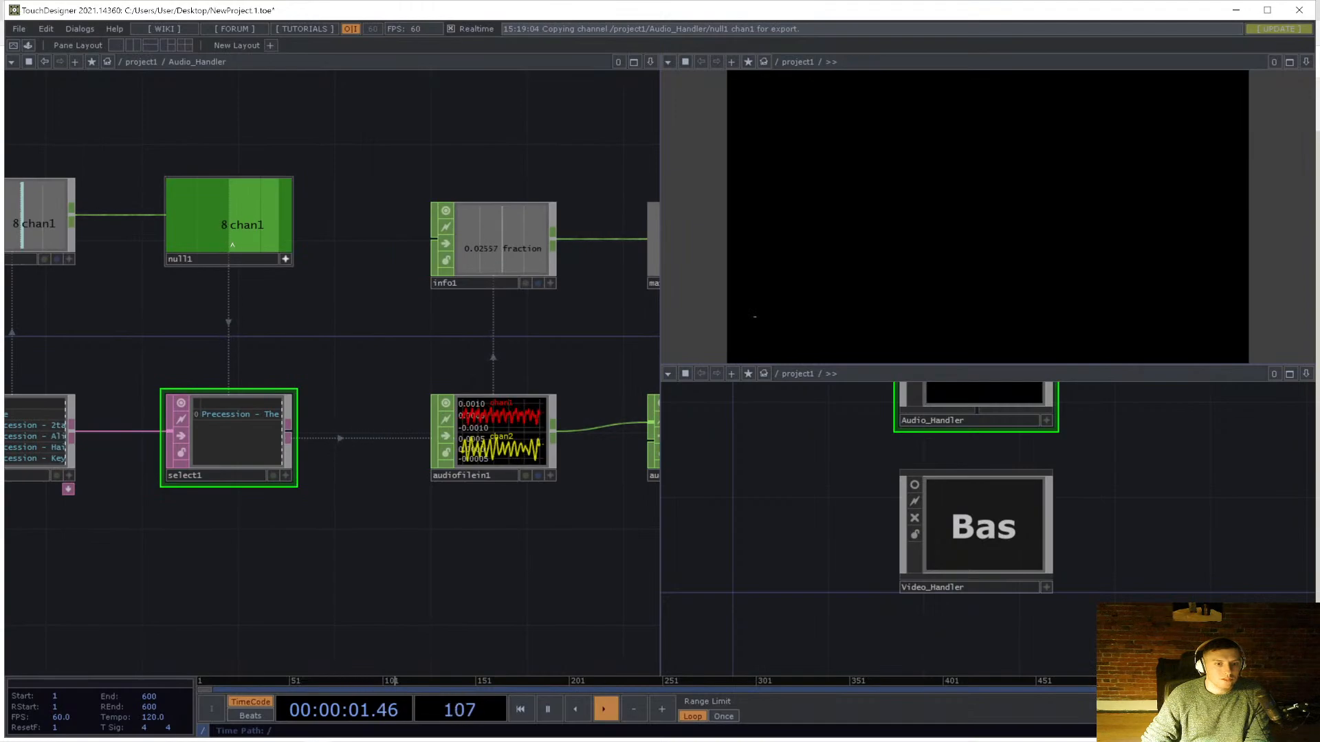
drag(424, 356, 491, 334)
scroll(312, 335, down, 2)
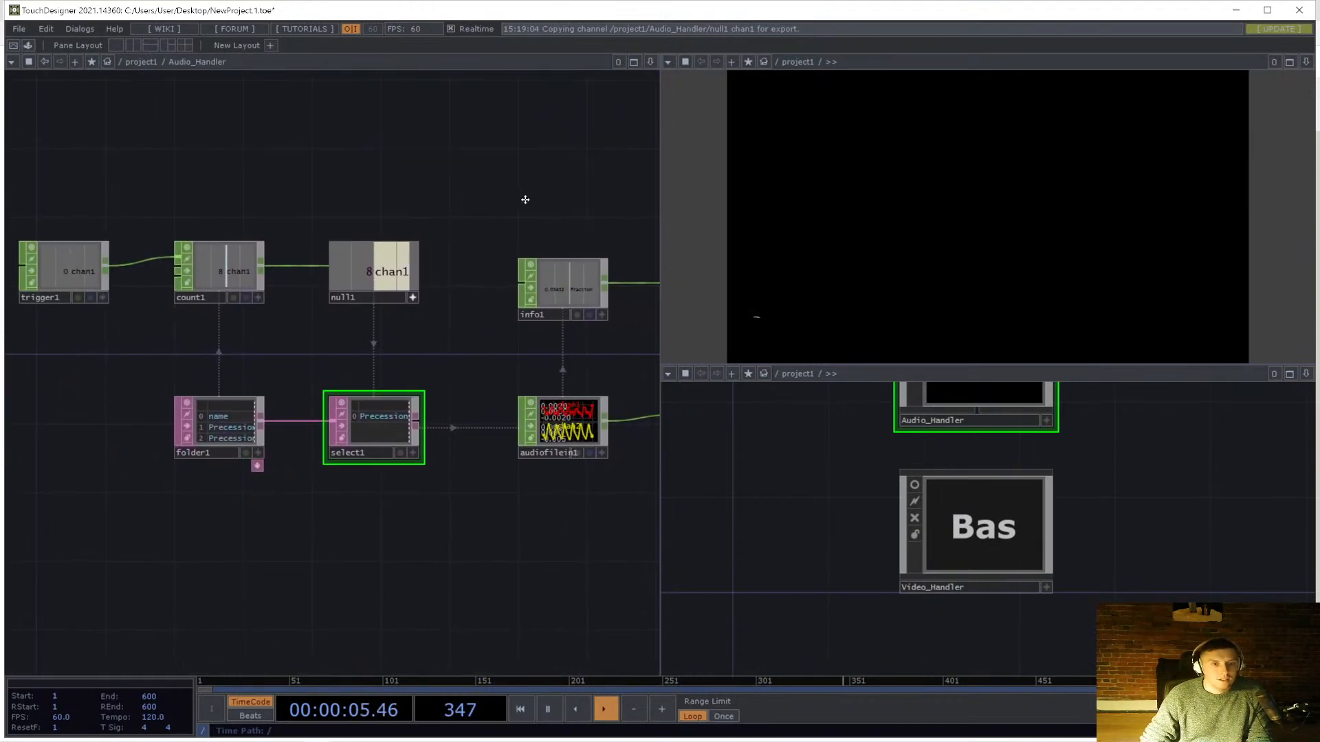
scroll(525, 199, down, 2)
scroll(574, 184, right, 2)
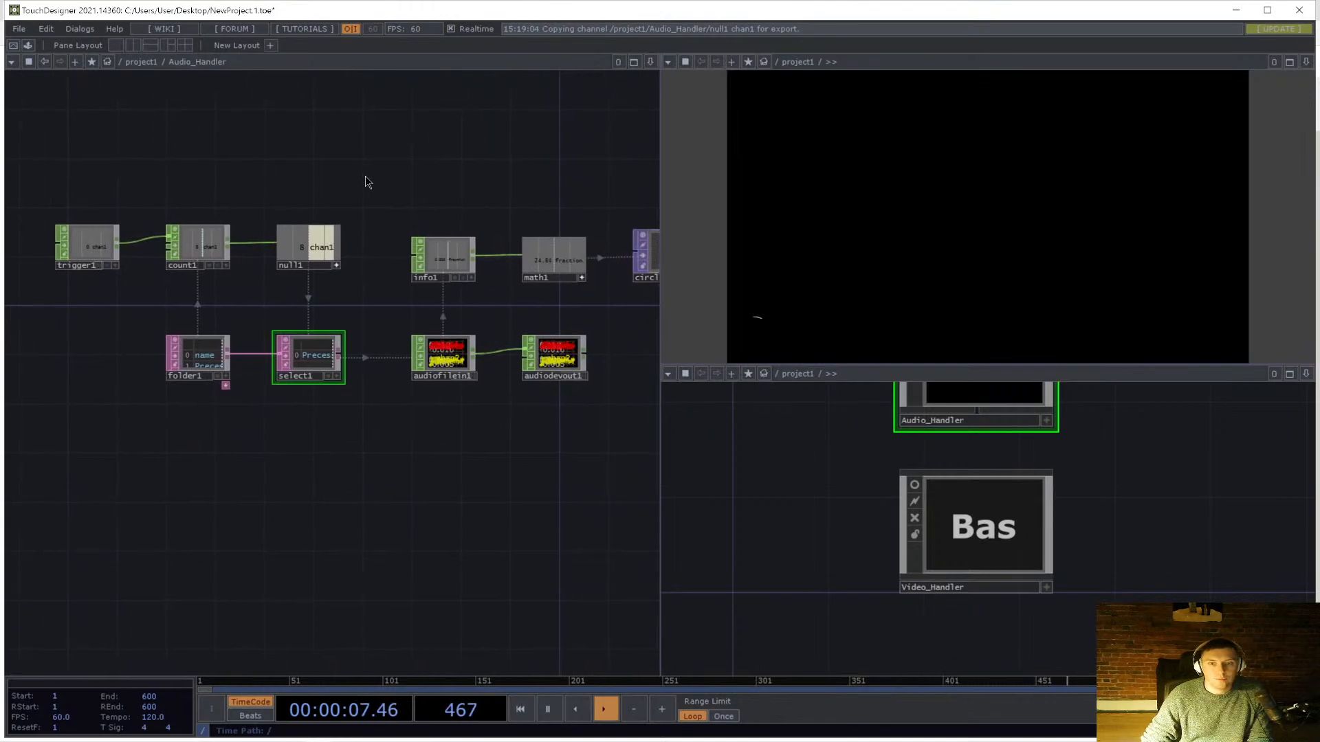
scroll(448, 160, right, 1)
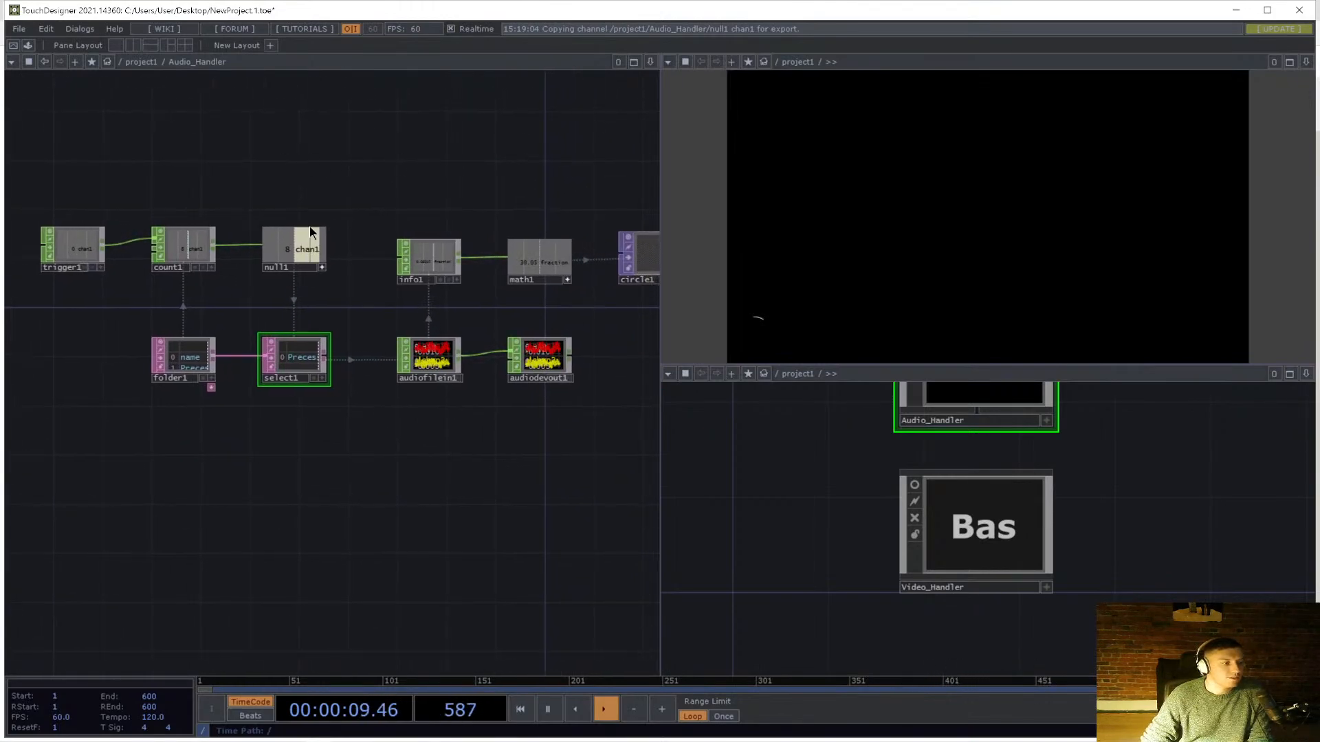
- Open the parameters of trigger1 and look over its Attack and Trigger settings
click(77, 251)
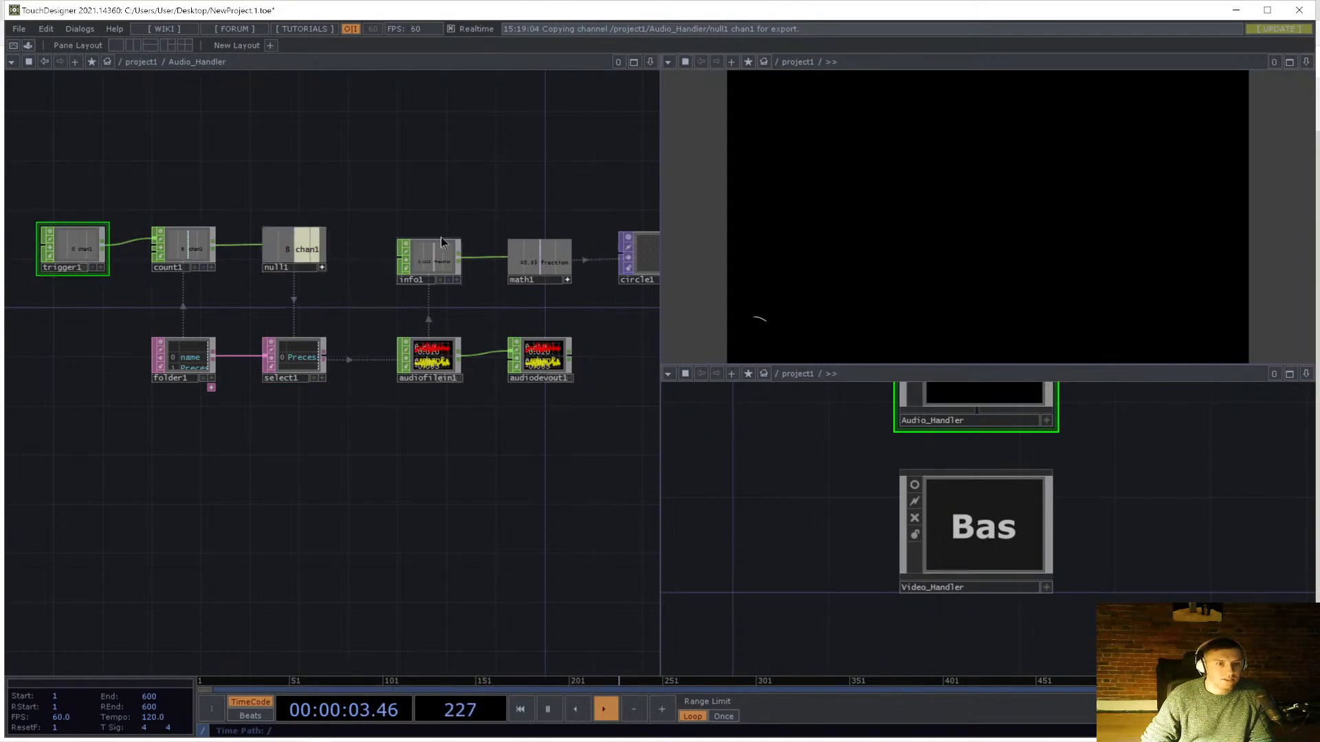
drag(501, 167, 484, 180)
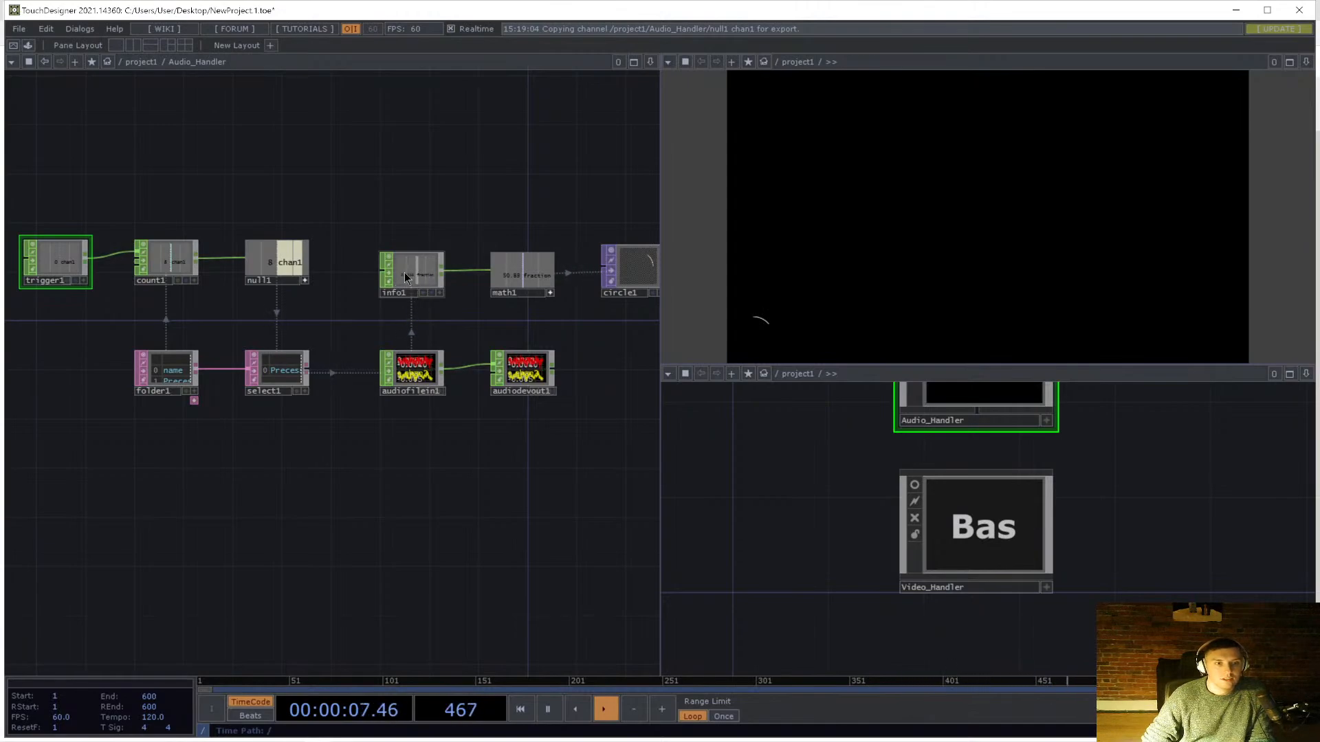
middle_drag(423, 267, 438, 264)
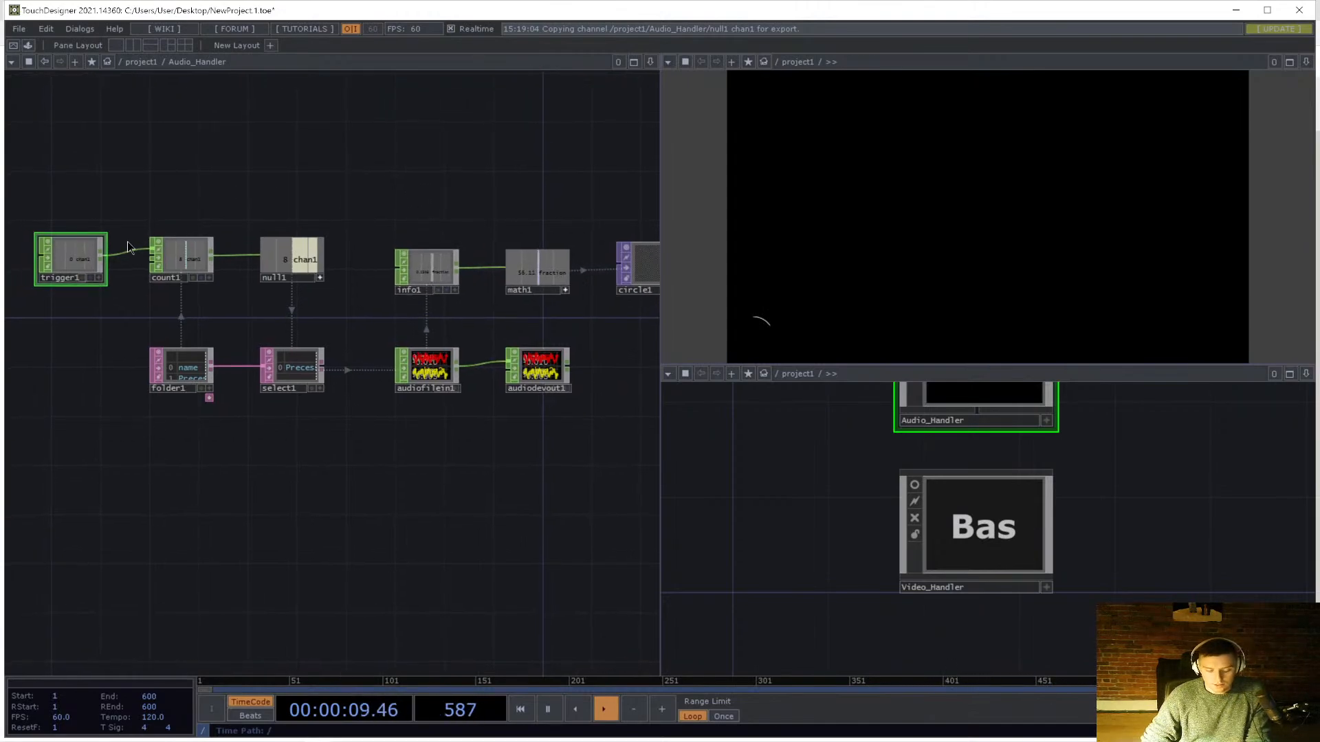
key(p)
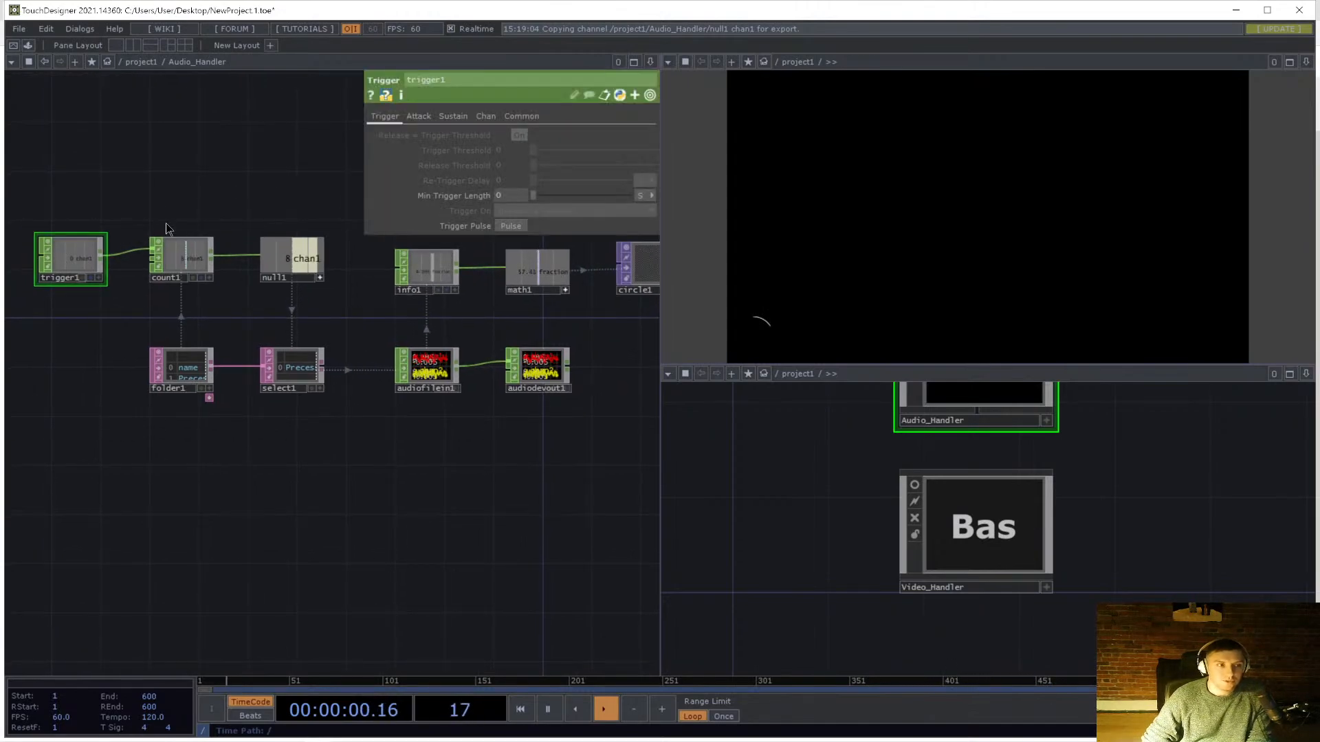
click(418, 112)
click(386, 112)
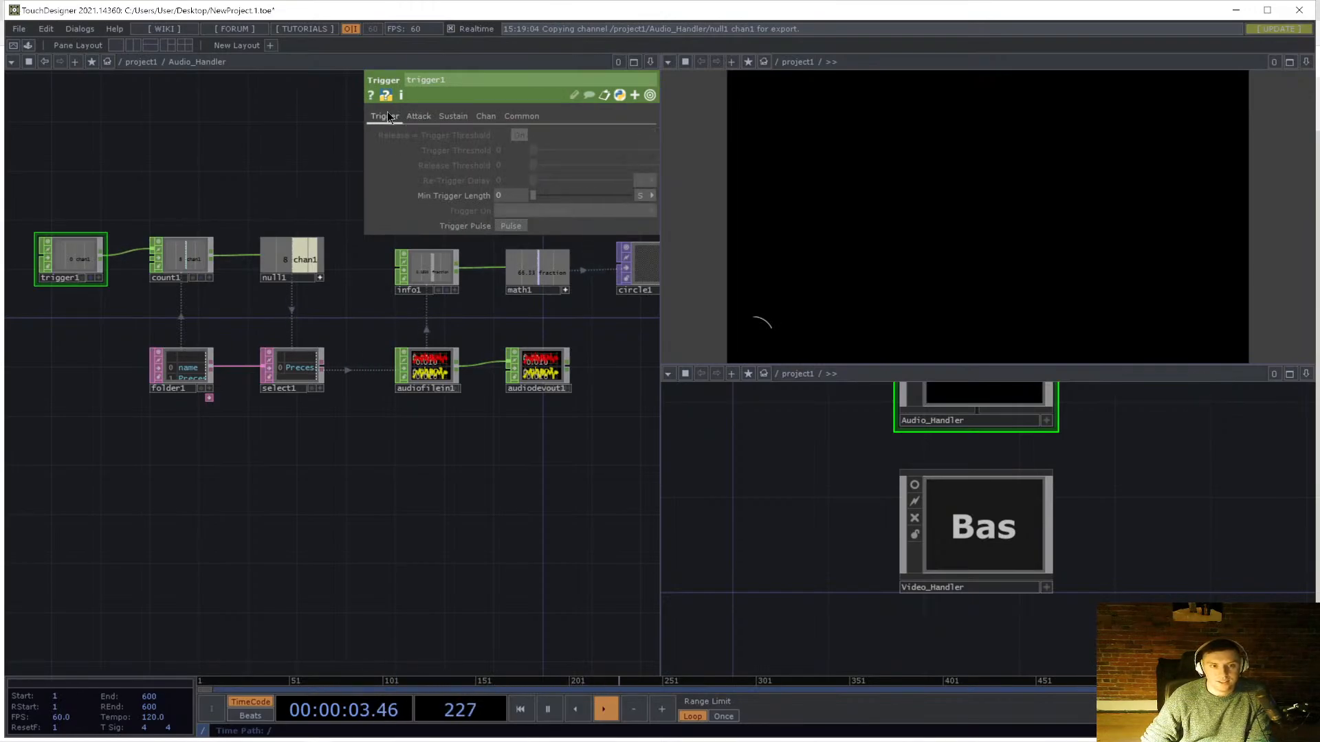
- Examine trigger1's Trigger, Attack, Sustain, Chan and Common parameters for a way to fire the trigger
click(418, 116)
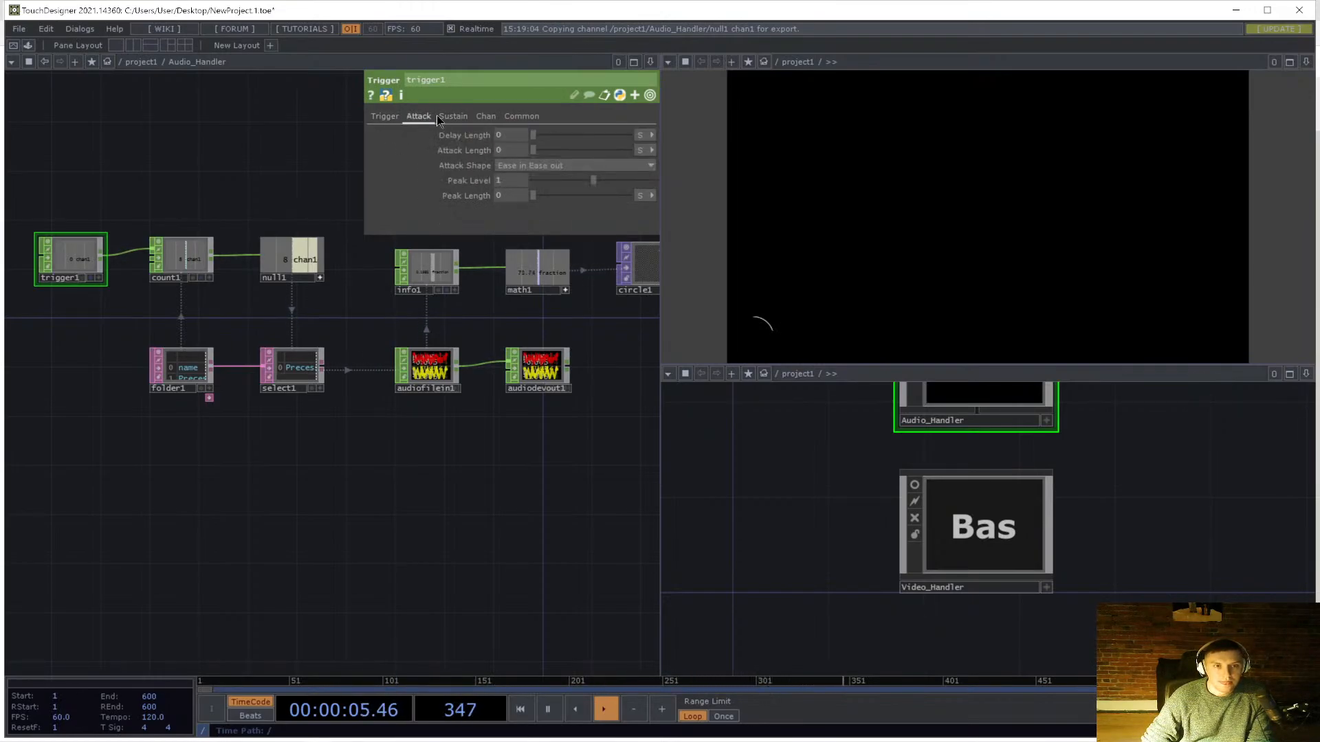
click(454, 114)
click(488, 114)
click(508, 114)
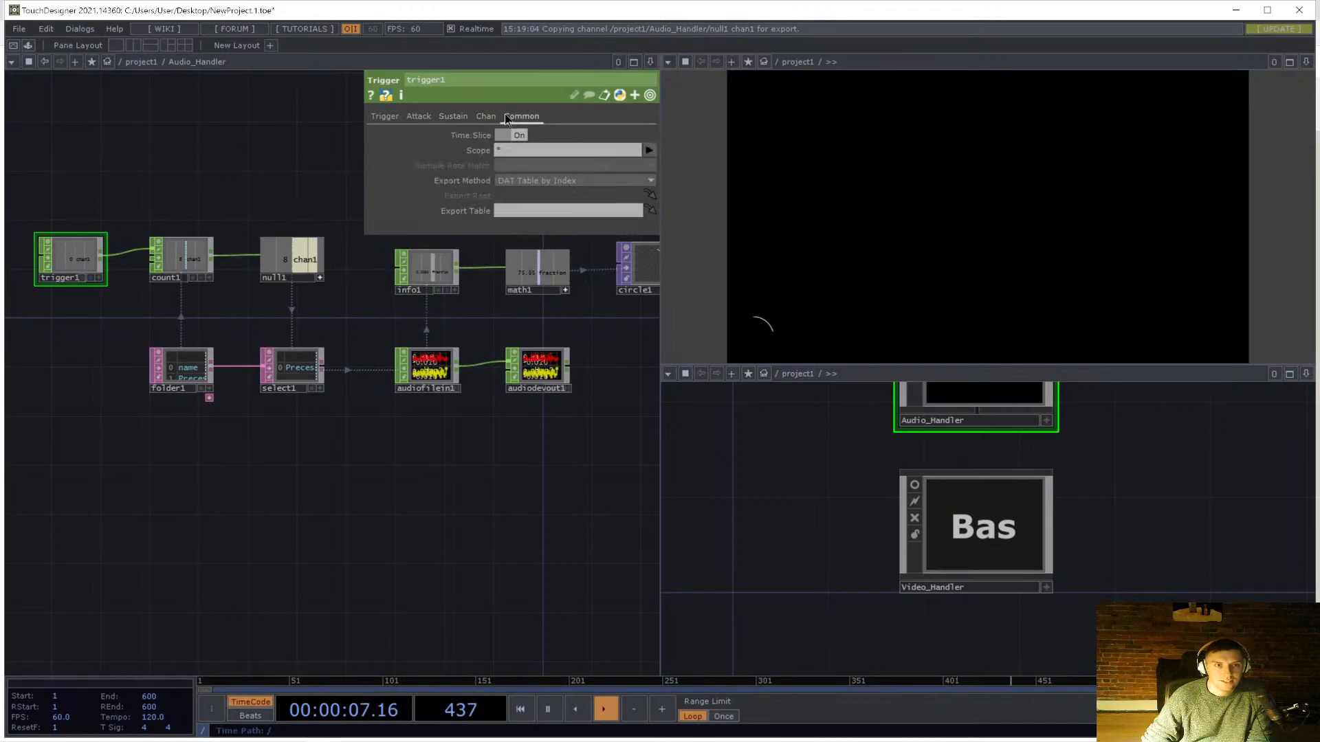
click(382, 114)
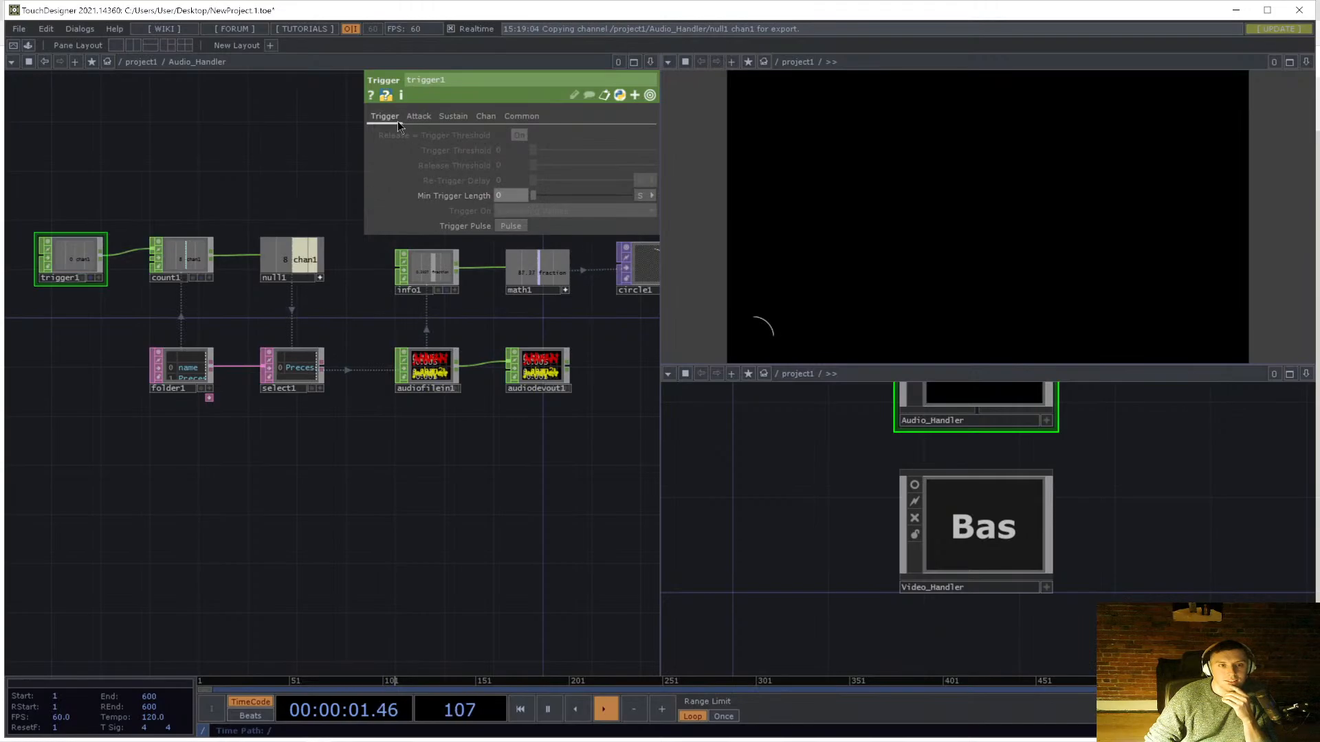
click(416, 117)
click(460, 116)
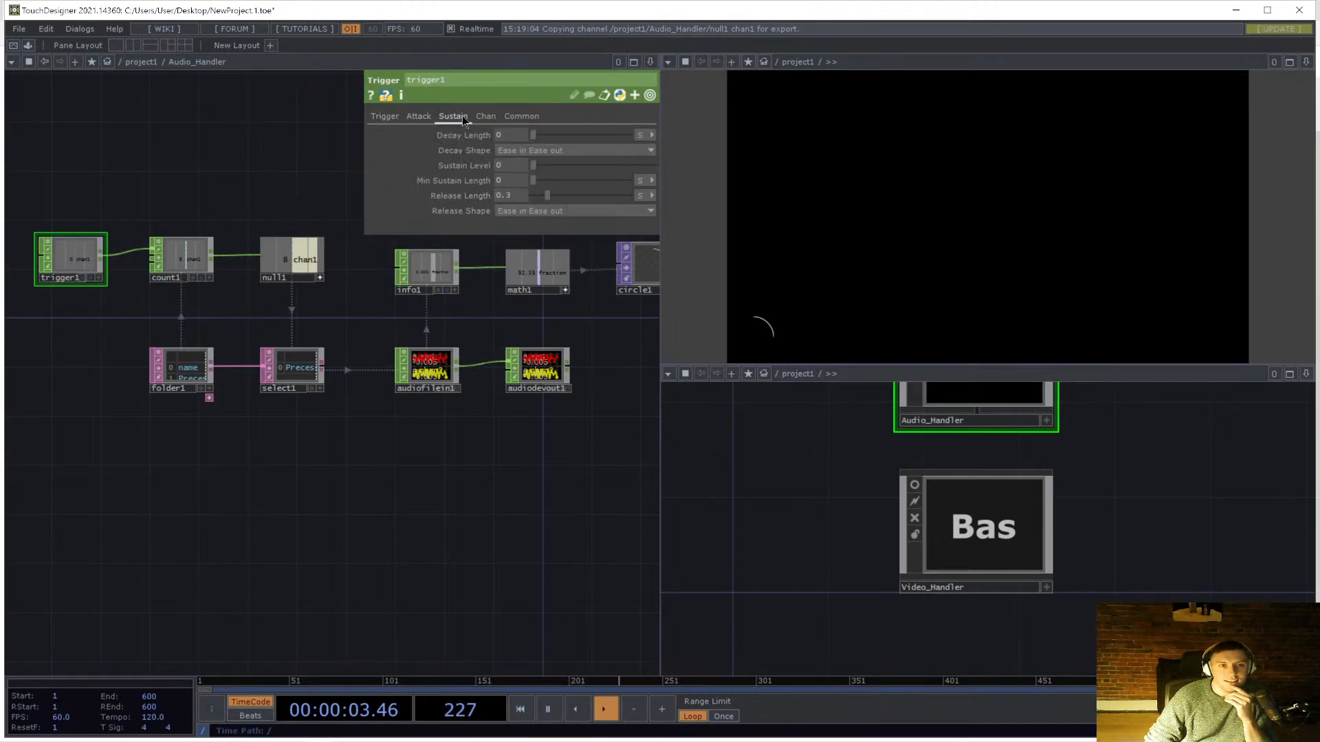
click(485, 115)
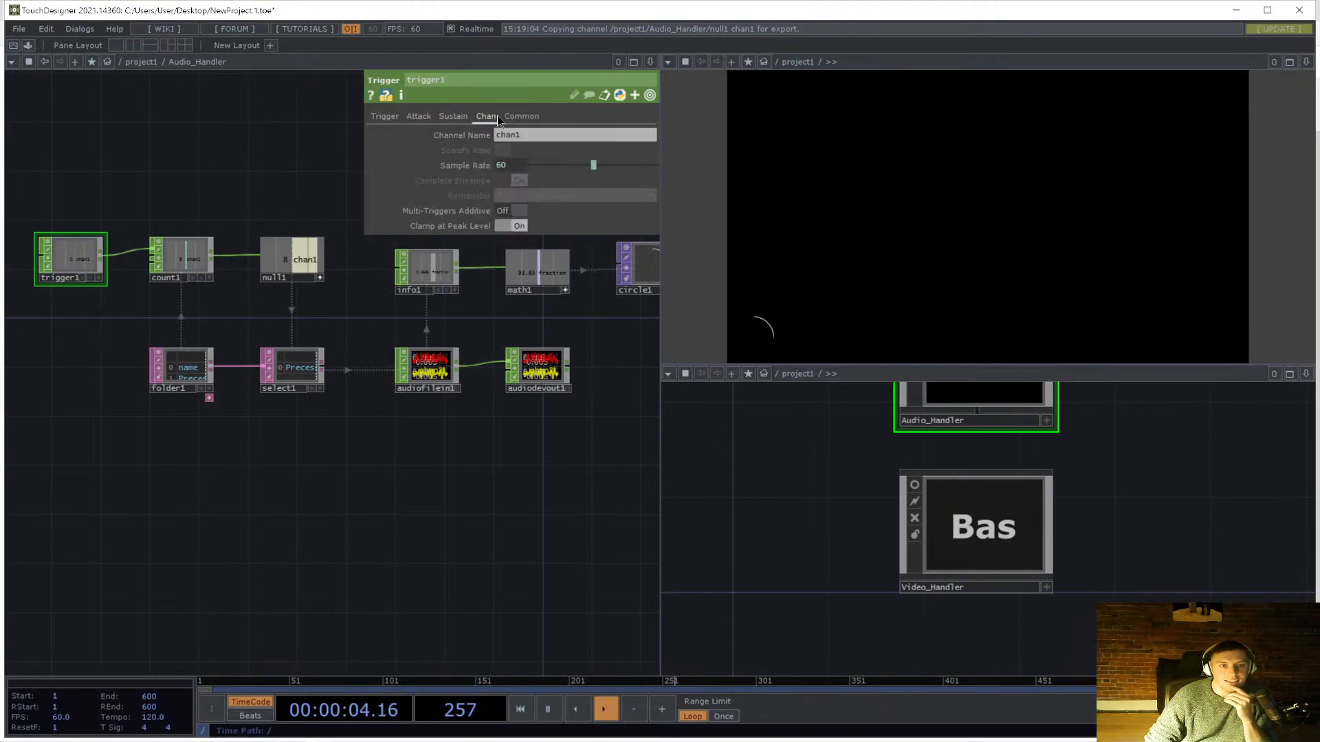
click(419, 117)
click(384, 117)
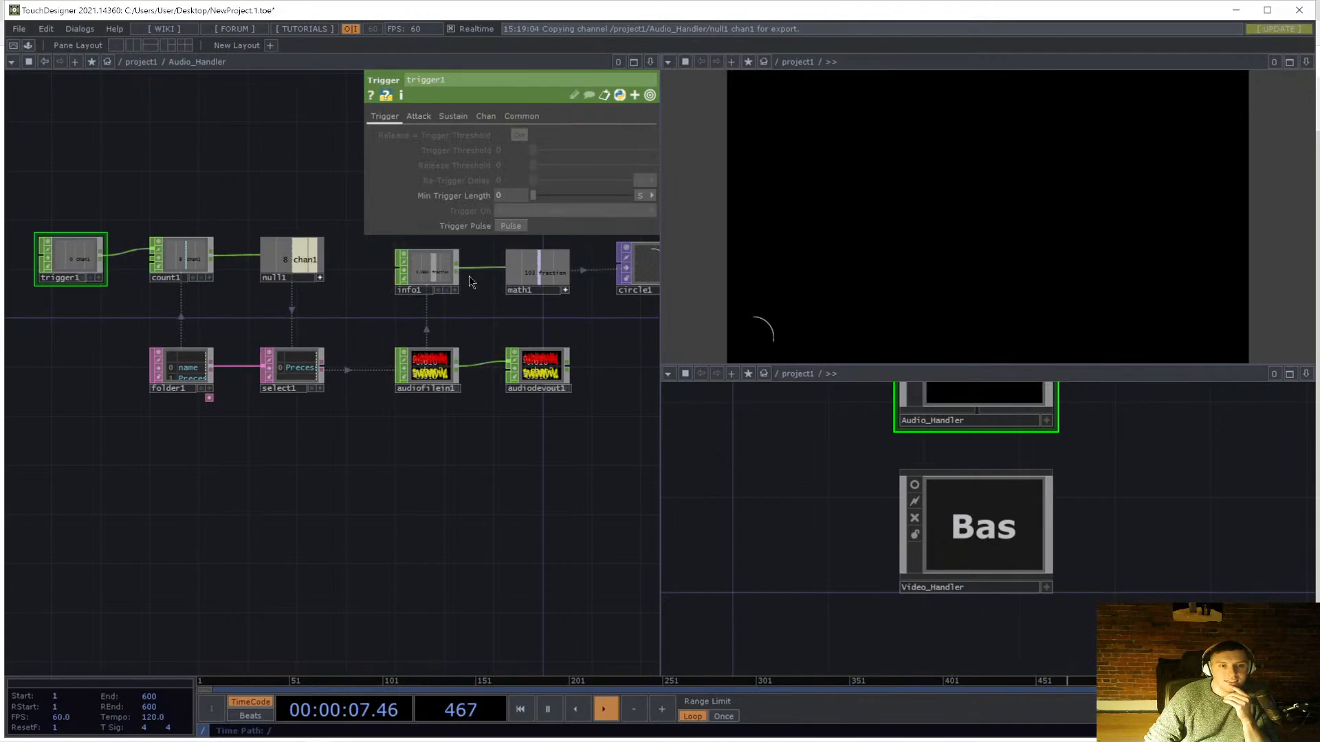
- Try wiring info1's output into trigger1's input, and undo the connection
drag(459, 265, 37, 253)
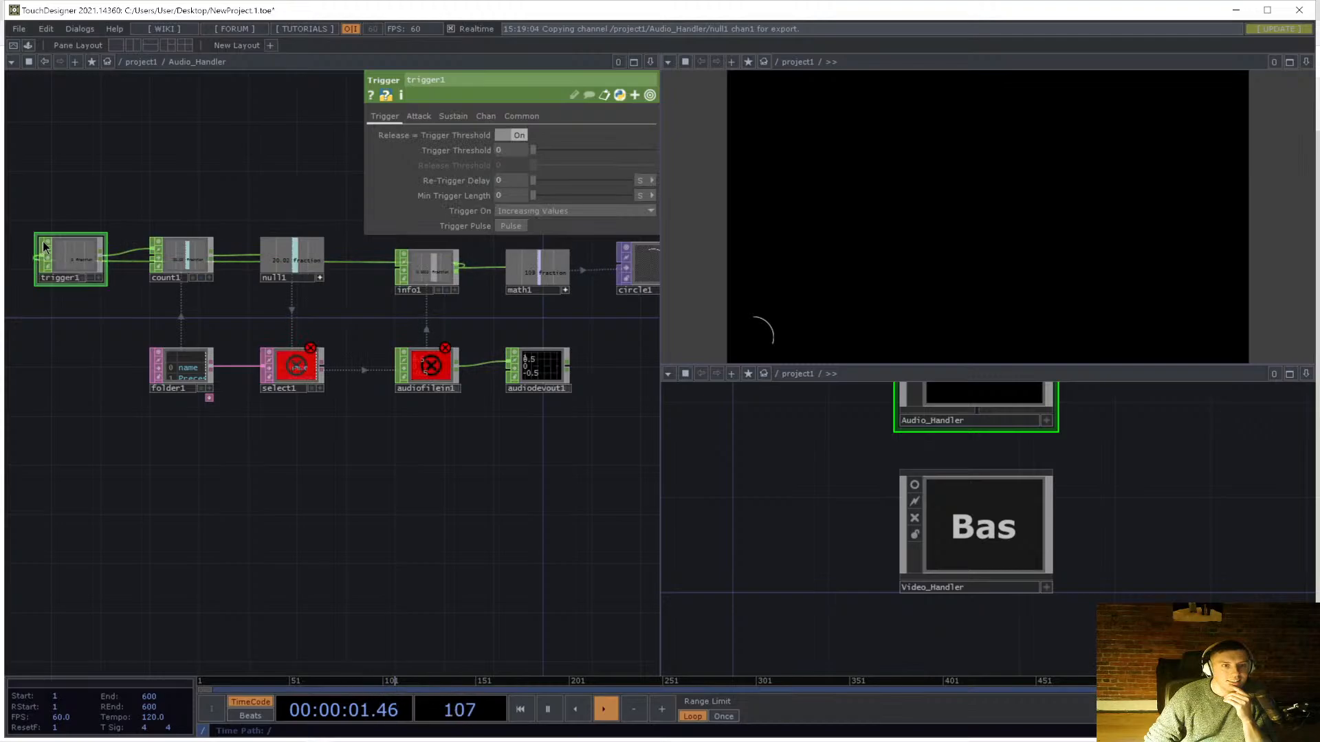
key(ctrl+z)
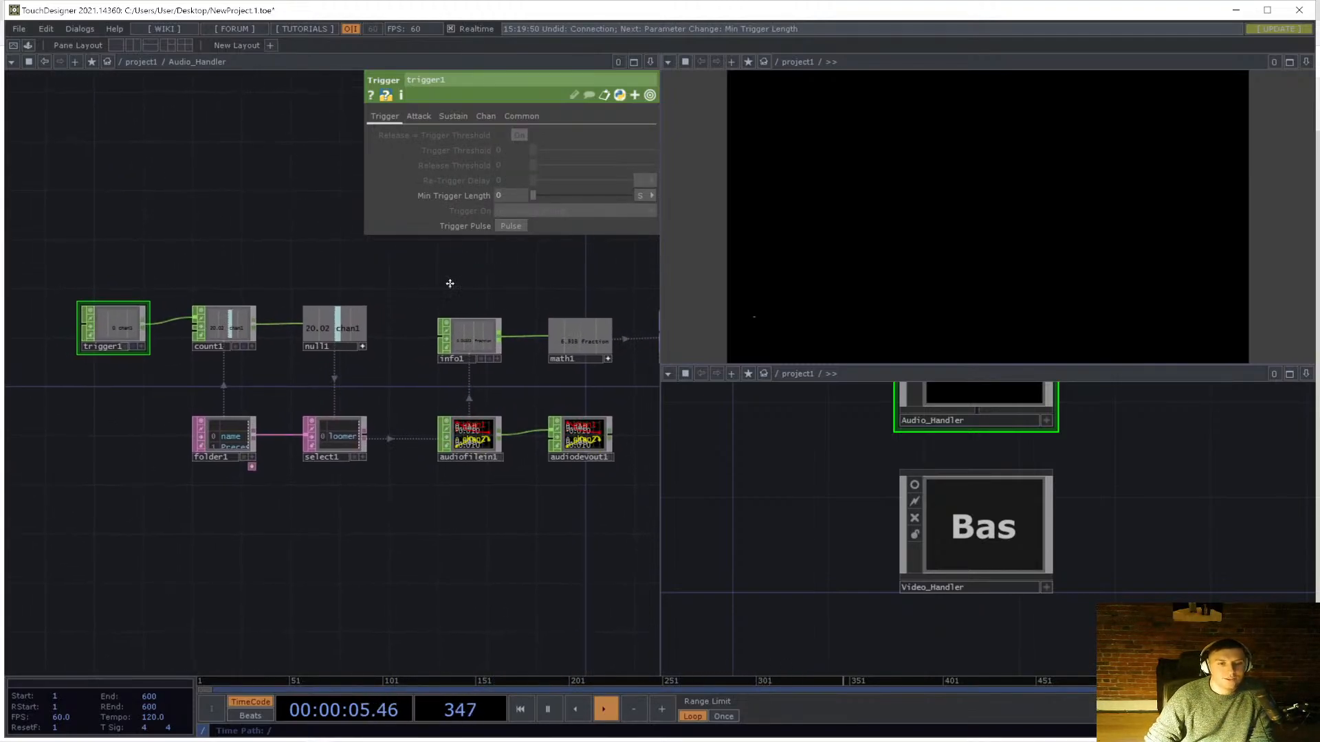
key(Tab)
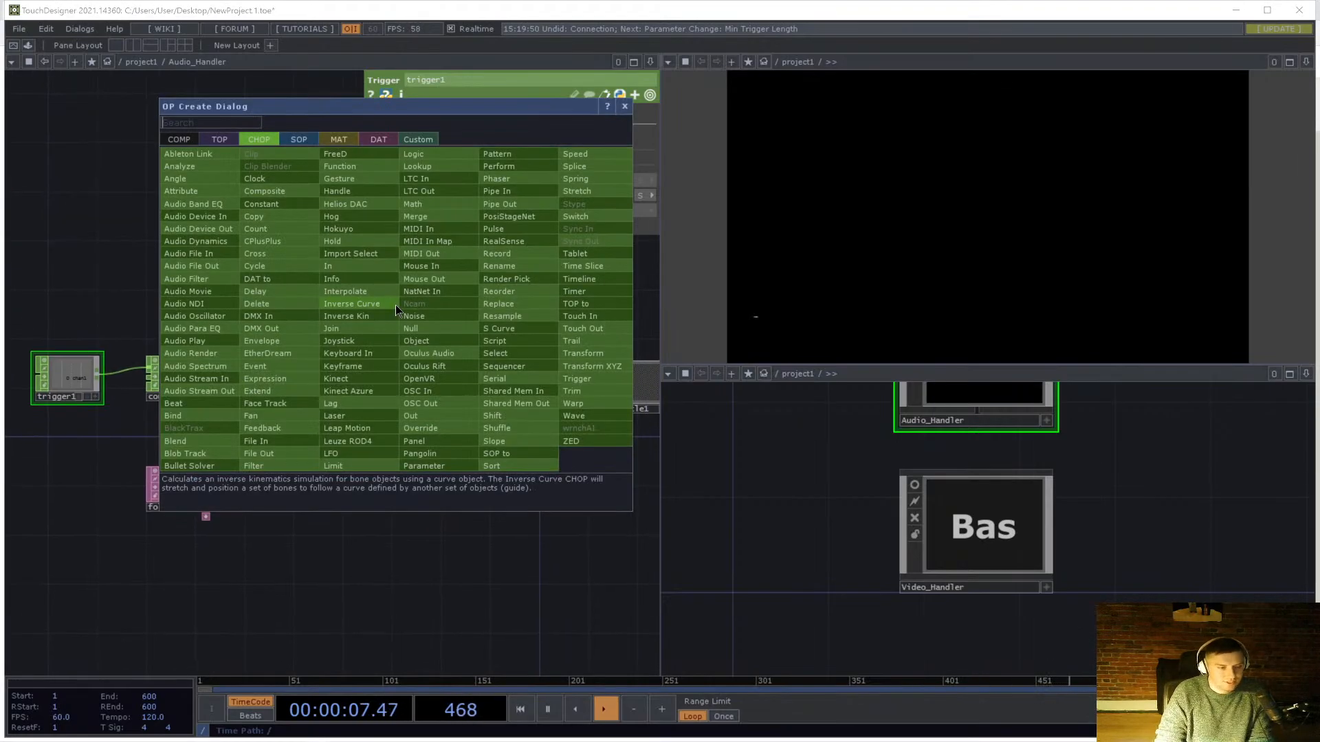
text(dat)
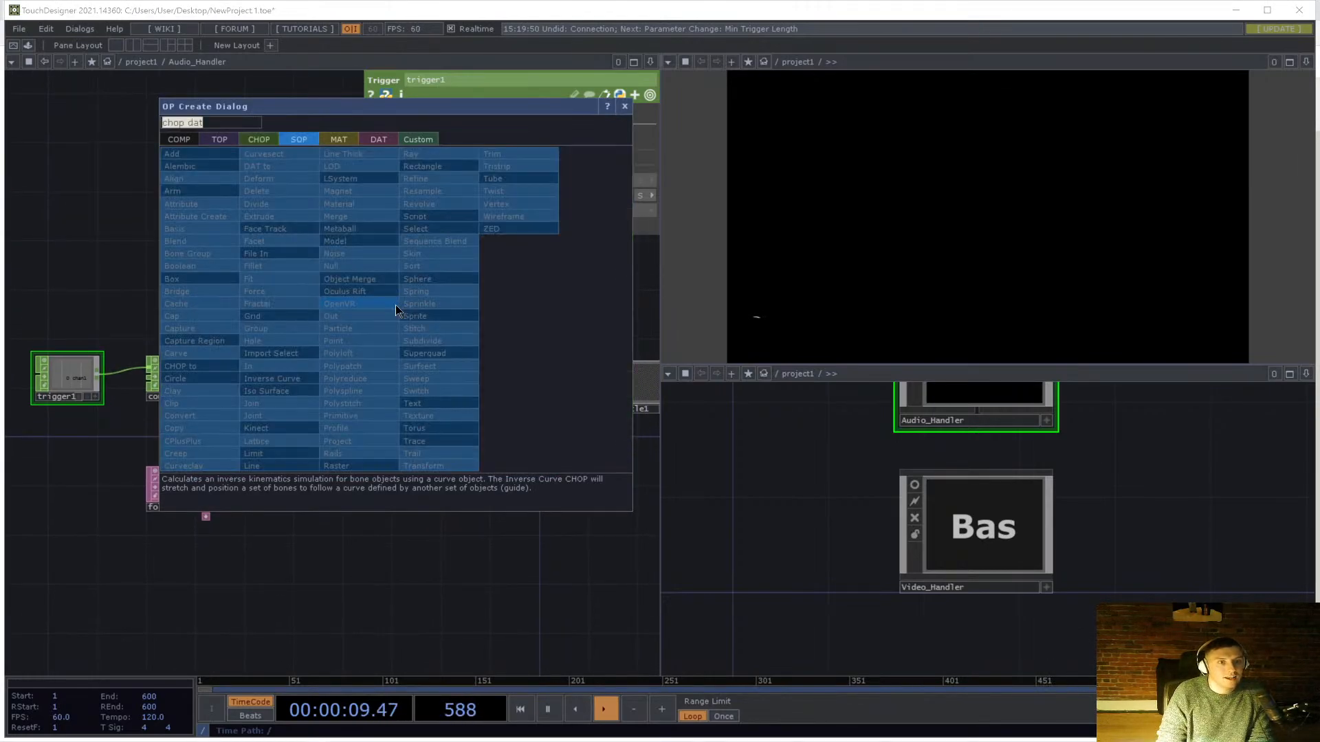
key(BackSpace)
key(BackSpace)
key(BackSpace)
text(ee)
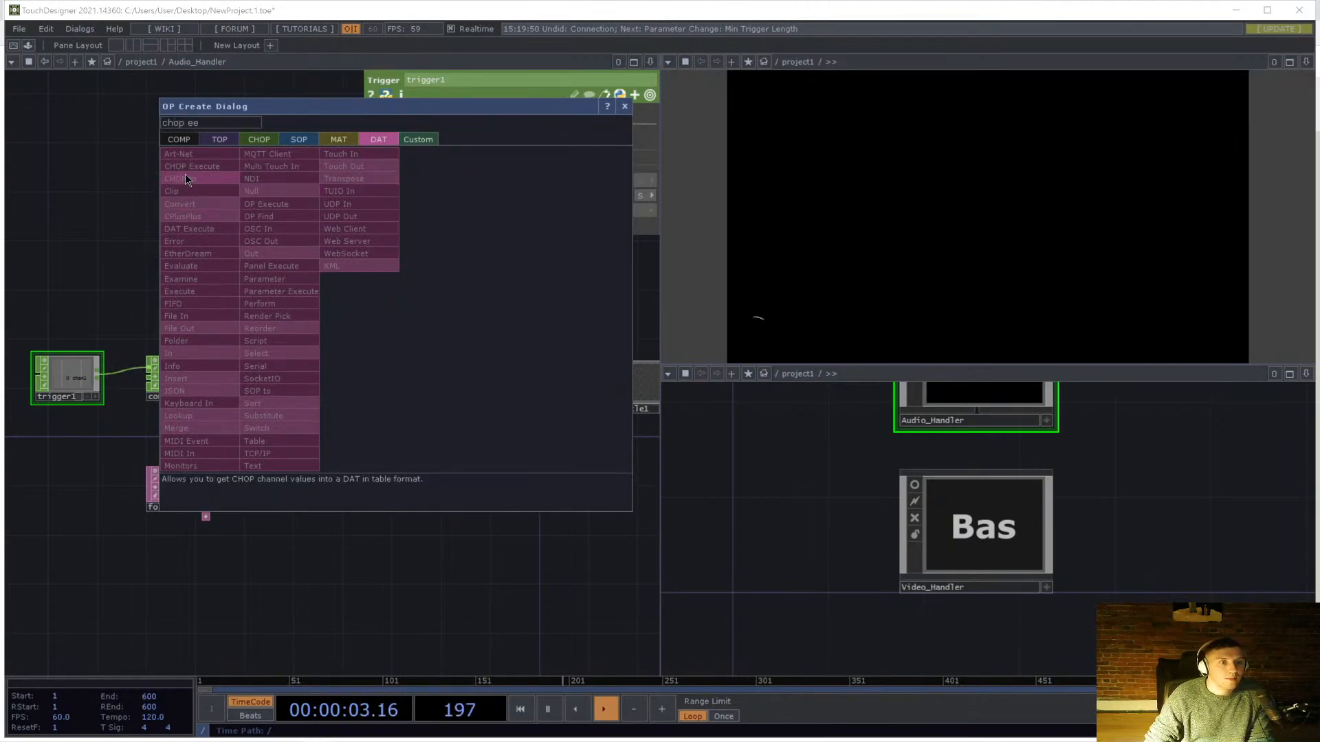
key(Escape)
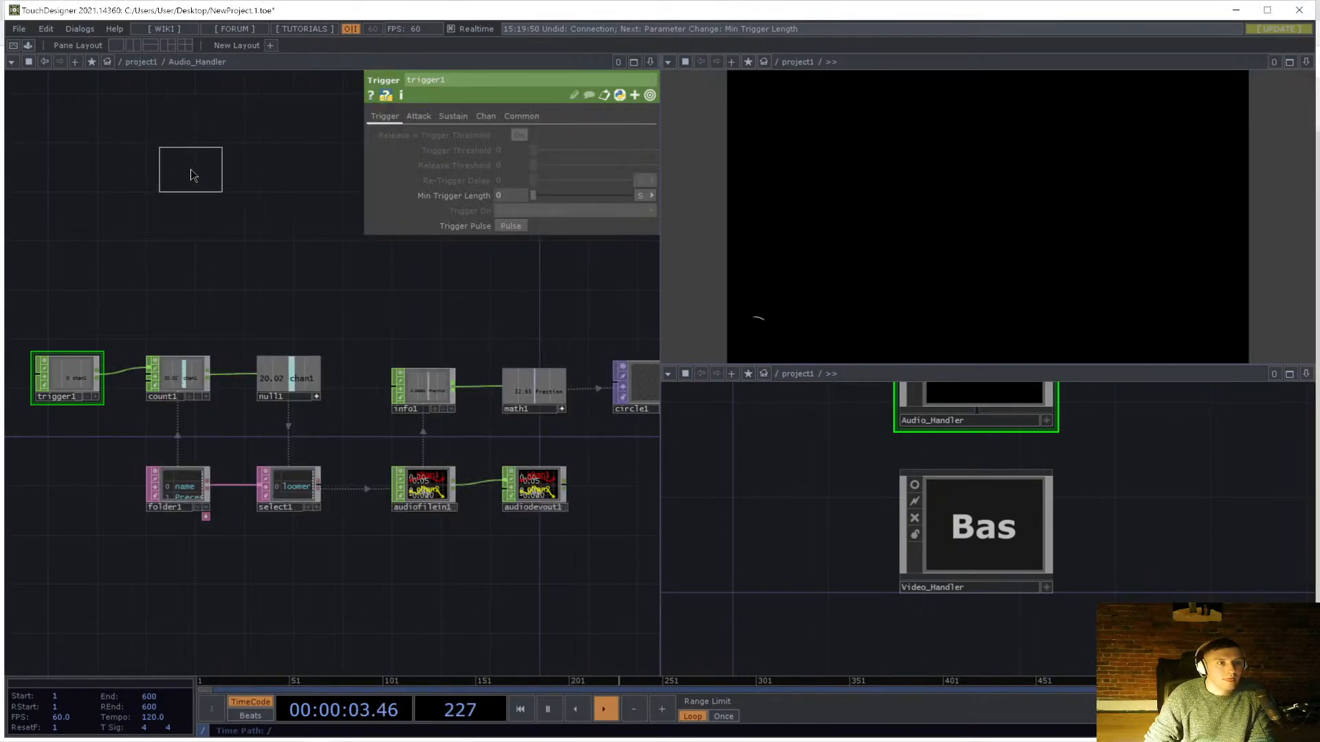
- Add a CHOP Execute DAT above info1 and assign info1 as the CHOP it monitors
key(Tab)
text(chop exec)
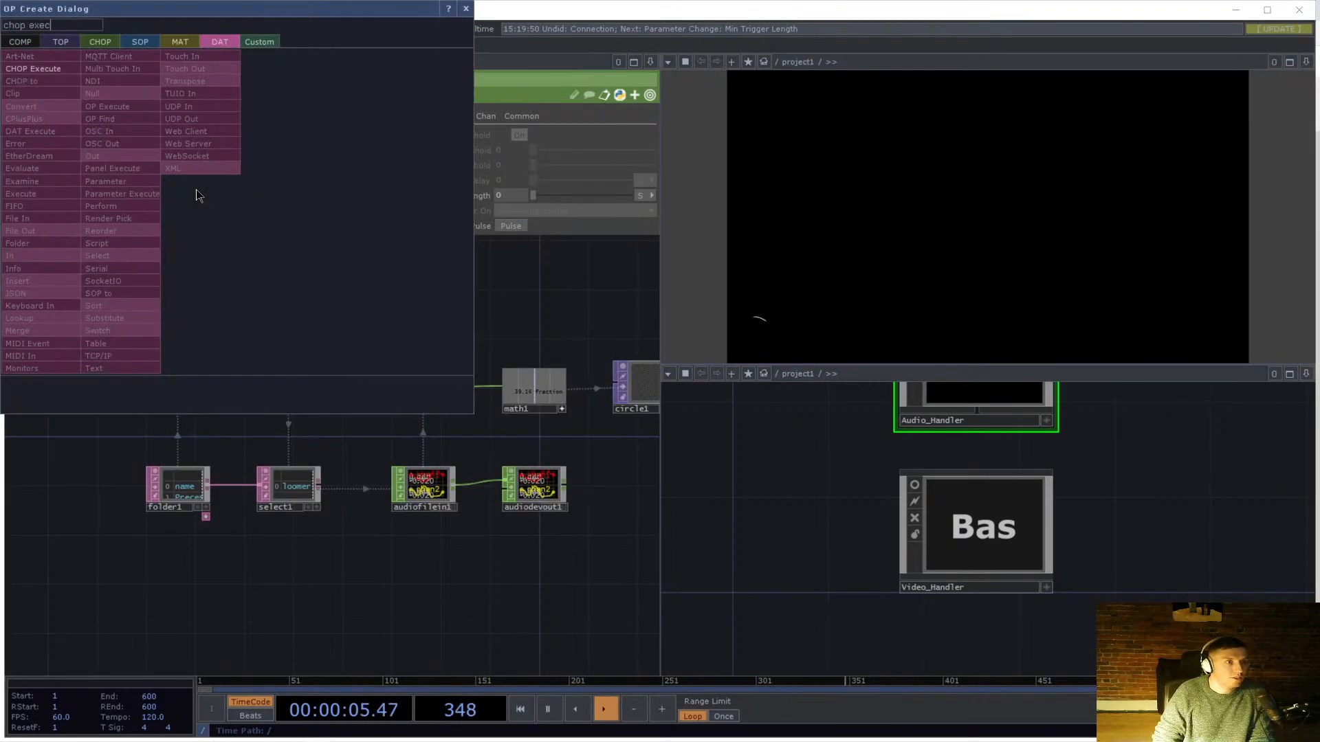
click(35, 67)
click(415, 316)
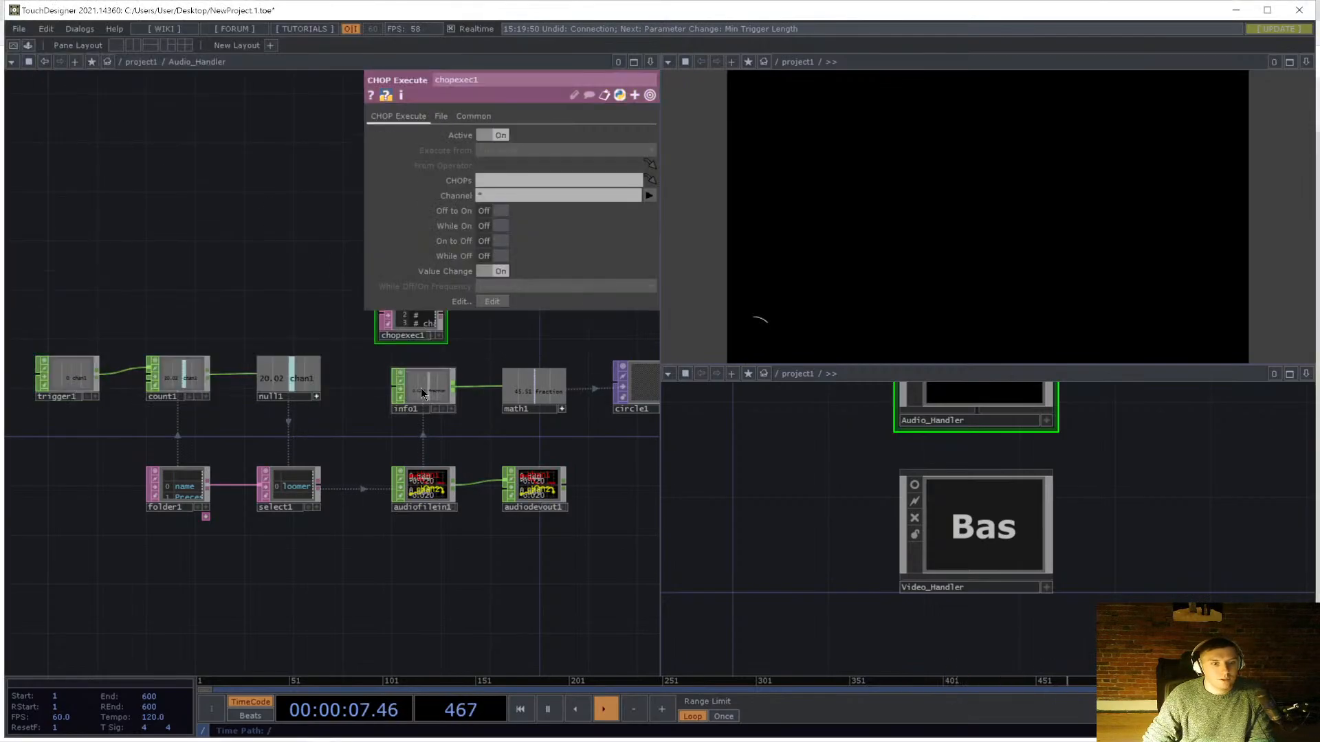
drag(420, 388, 422, 326)
drag(474, 360, 444, 387)
- Open chopexec1's script in its own editor window and enlarge the window to show all the callbacks
scroll(441, 347, up, 5)
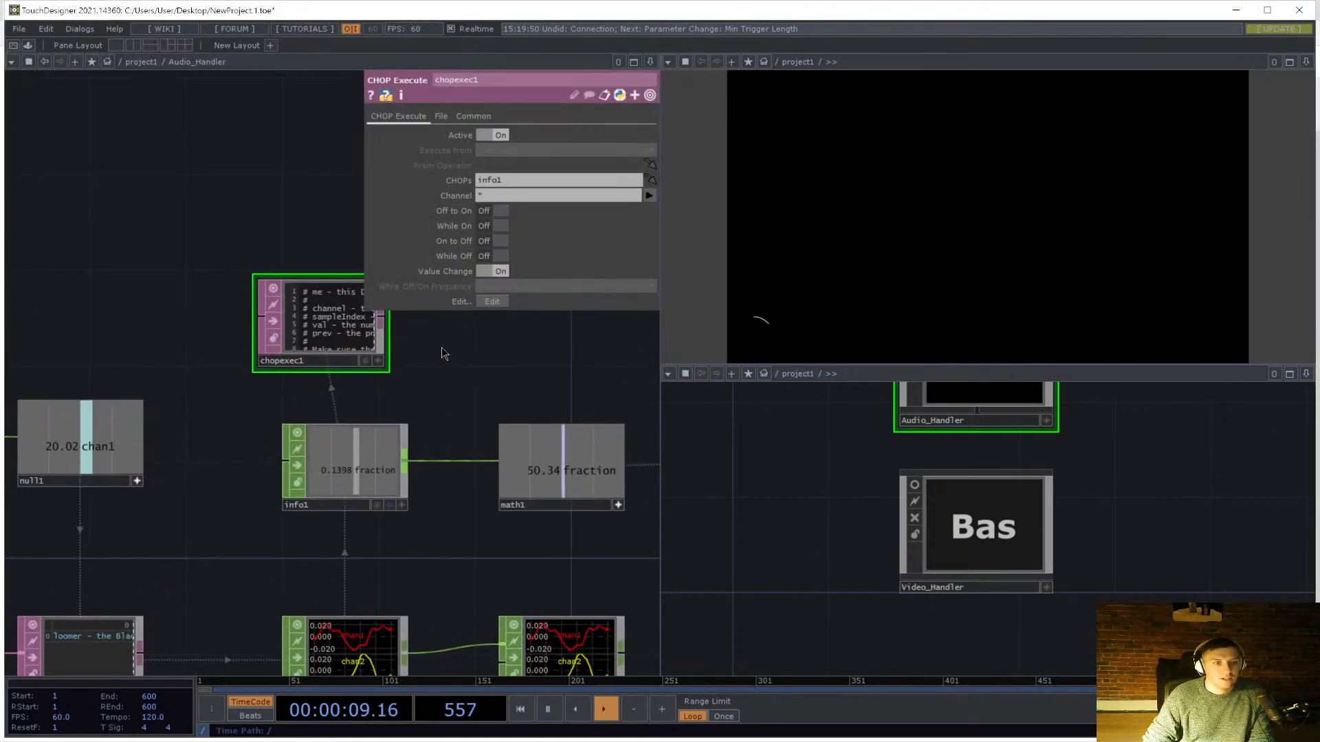
right_click(343, 350)
click(364, 336)
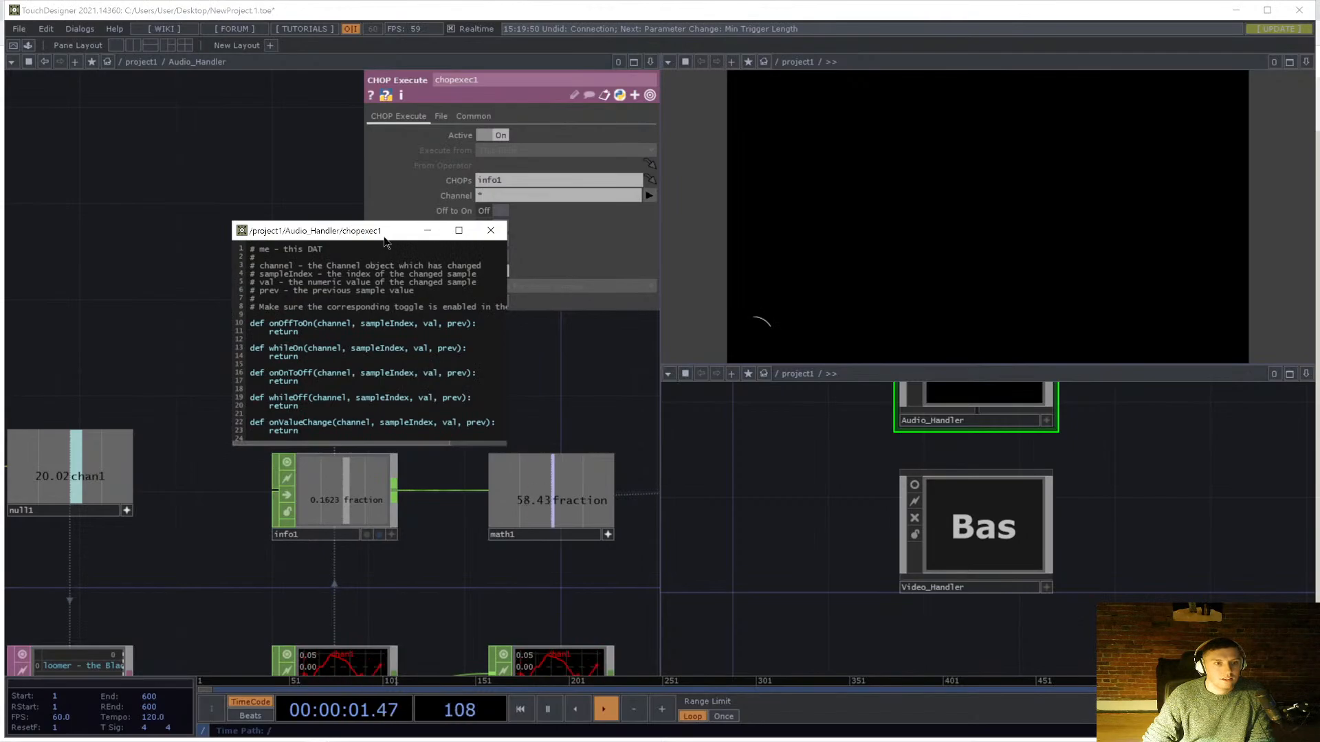
drag(385, 240, 623, 173)
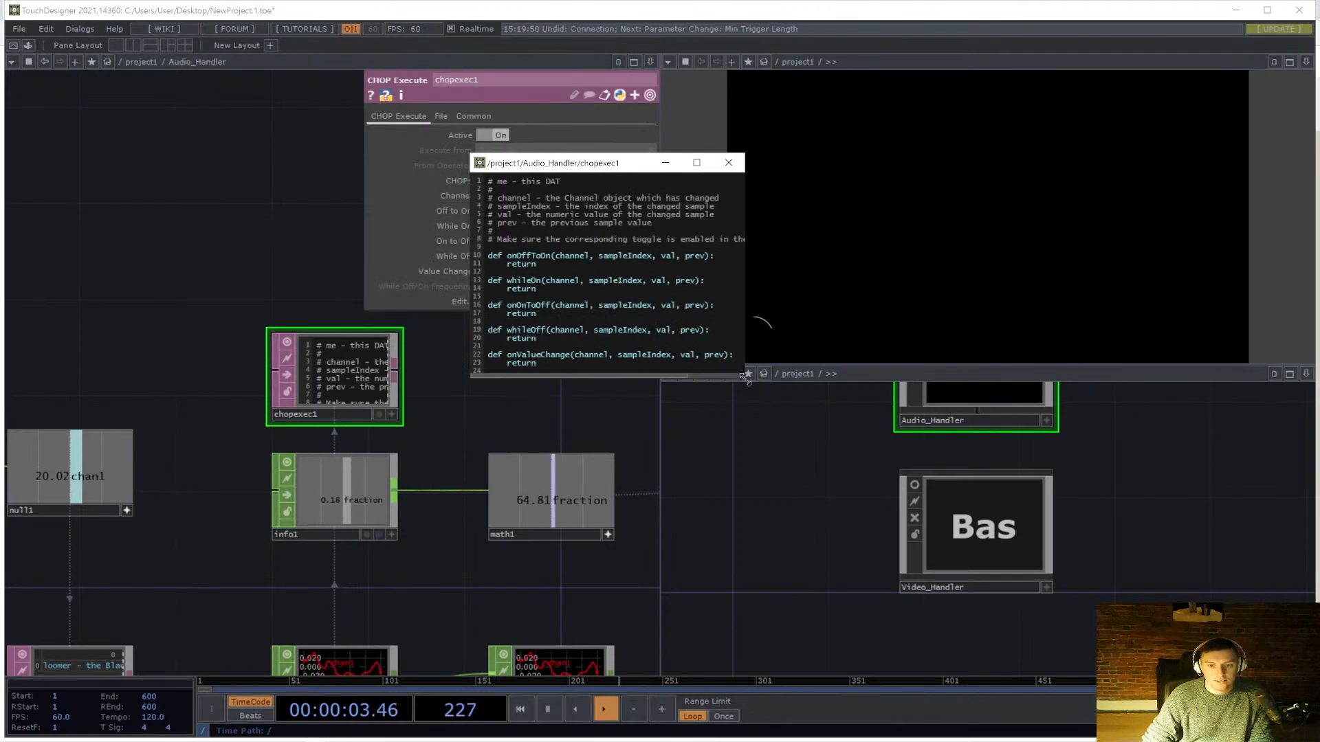
drag(746, 378, 1015, 555)
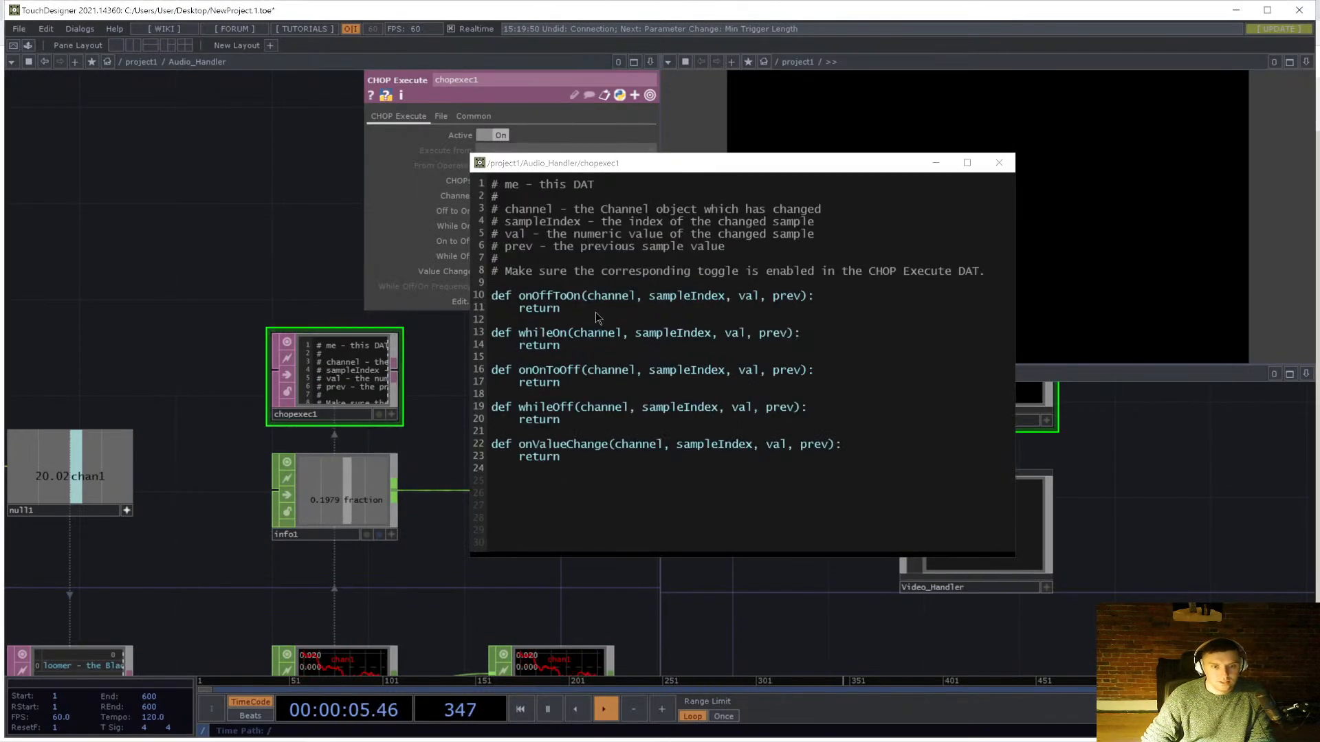
- Add the condition "if val > .99:" above the return in the onValueChange callback, with an empty line for its body
click(844, 445)
key(Return)
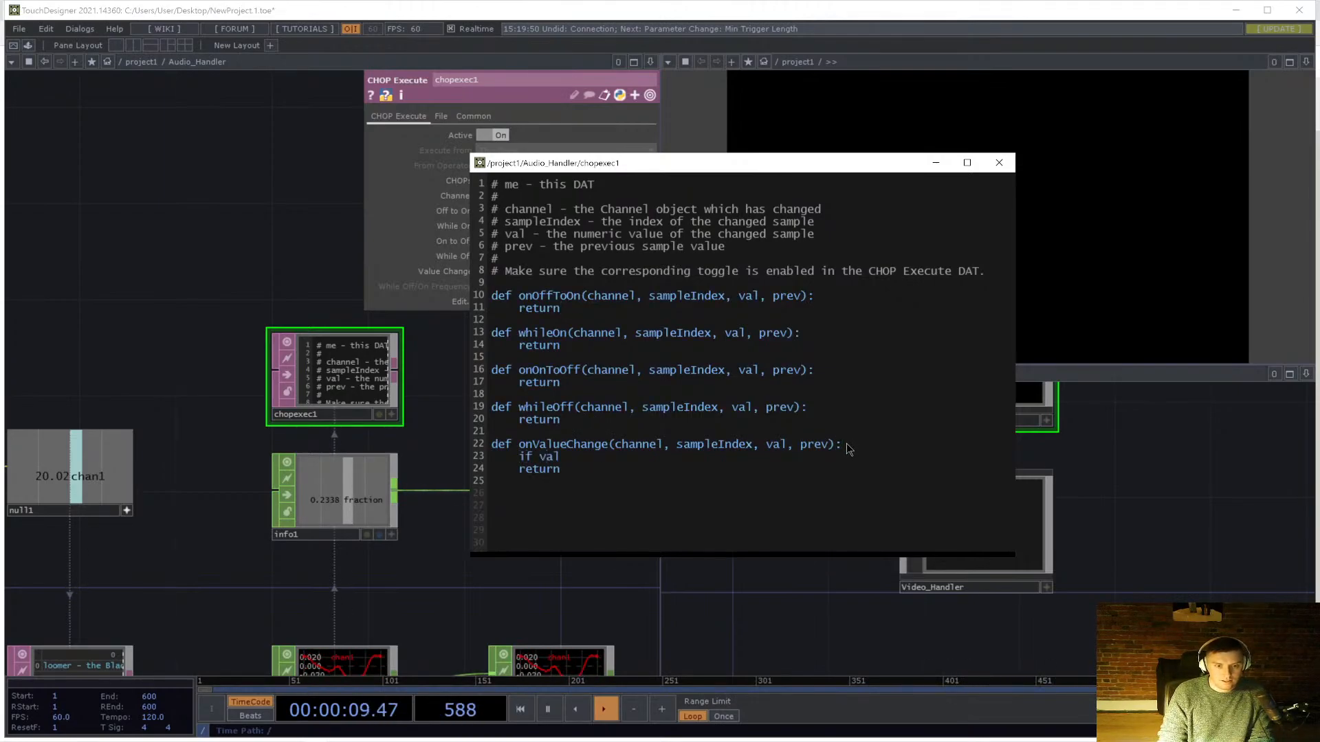
key(BackSpace)
key(BackSpace)
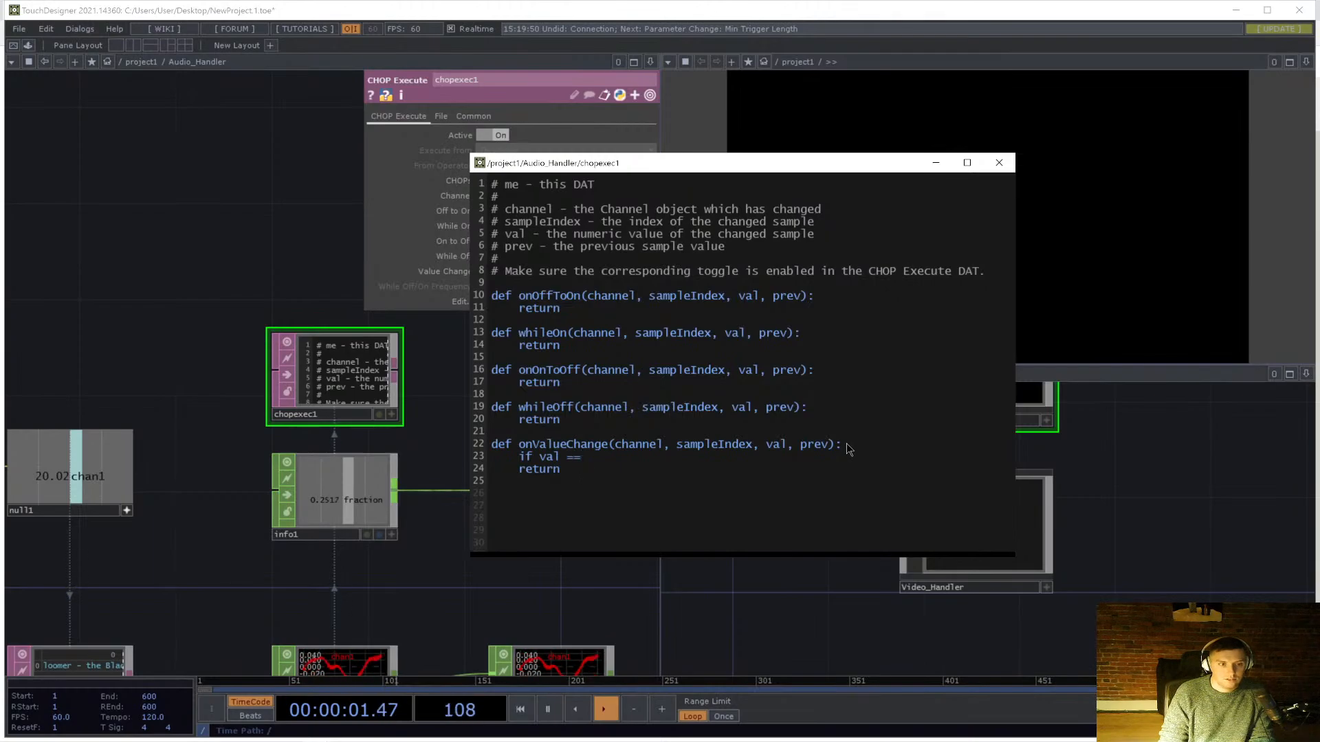
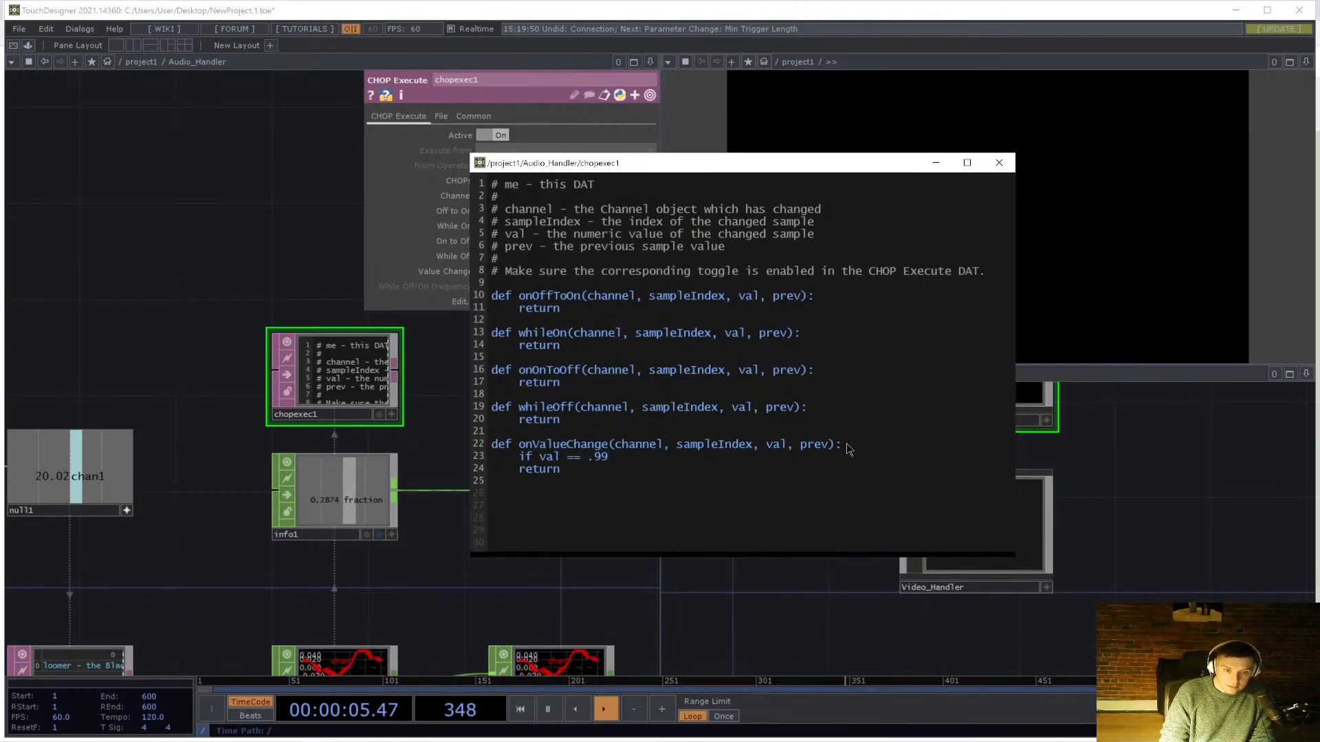
key(Left)
key(Left)
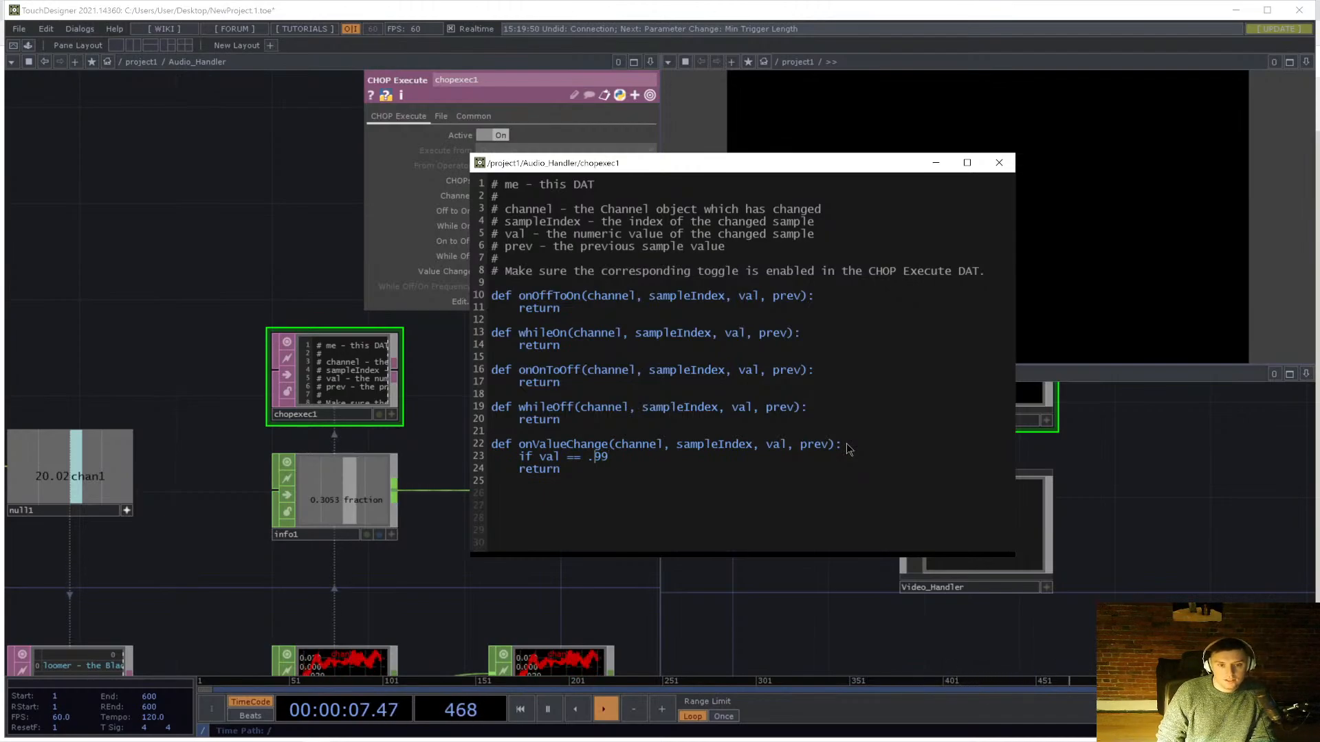
key(BackSpace)
key(BackSpace)
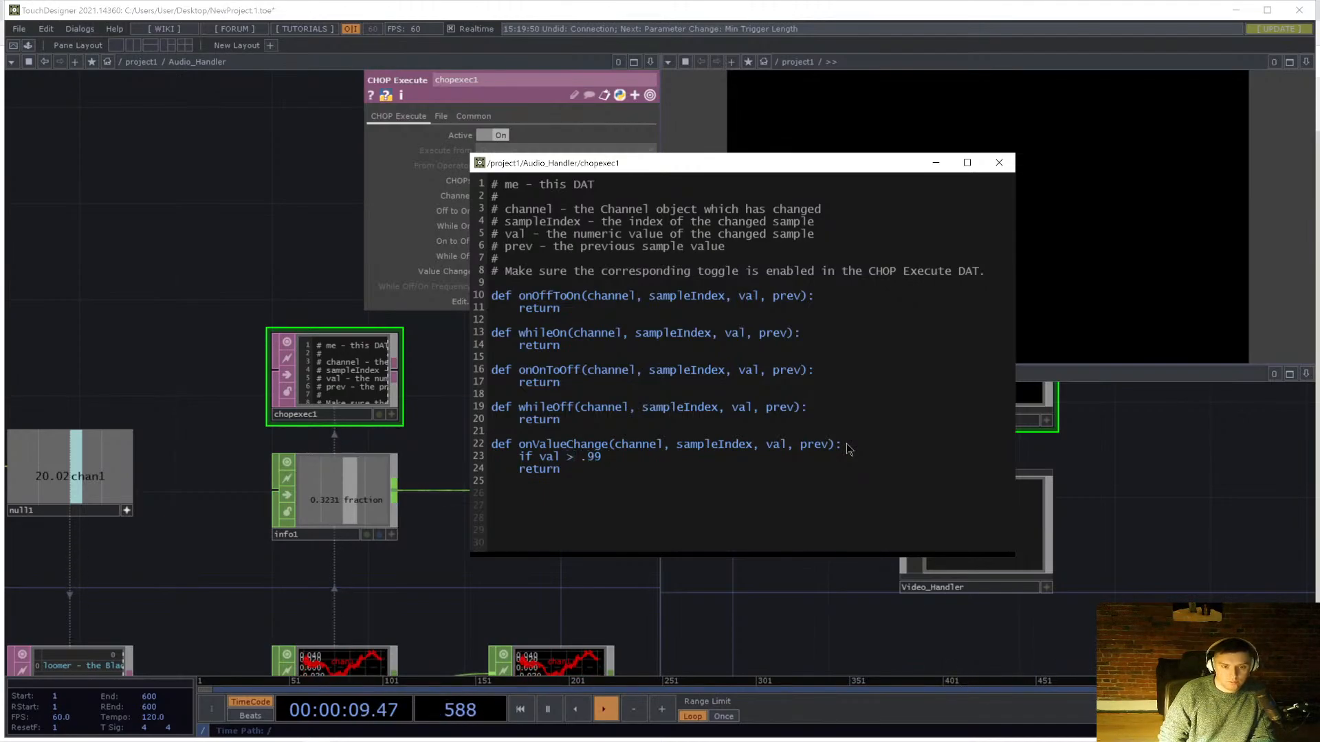
click(643, 458)
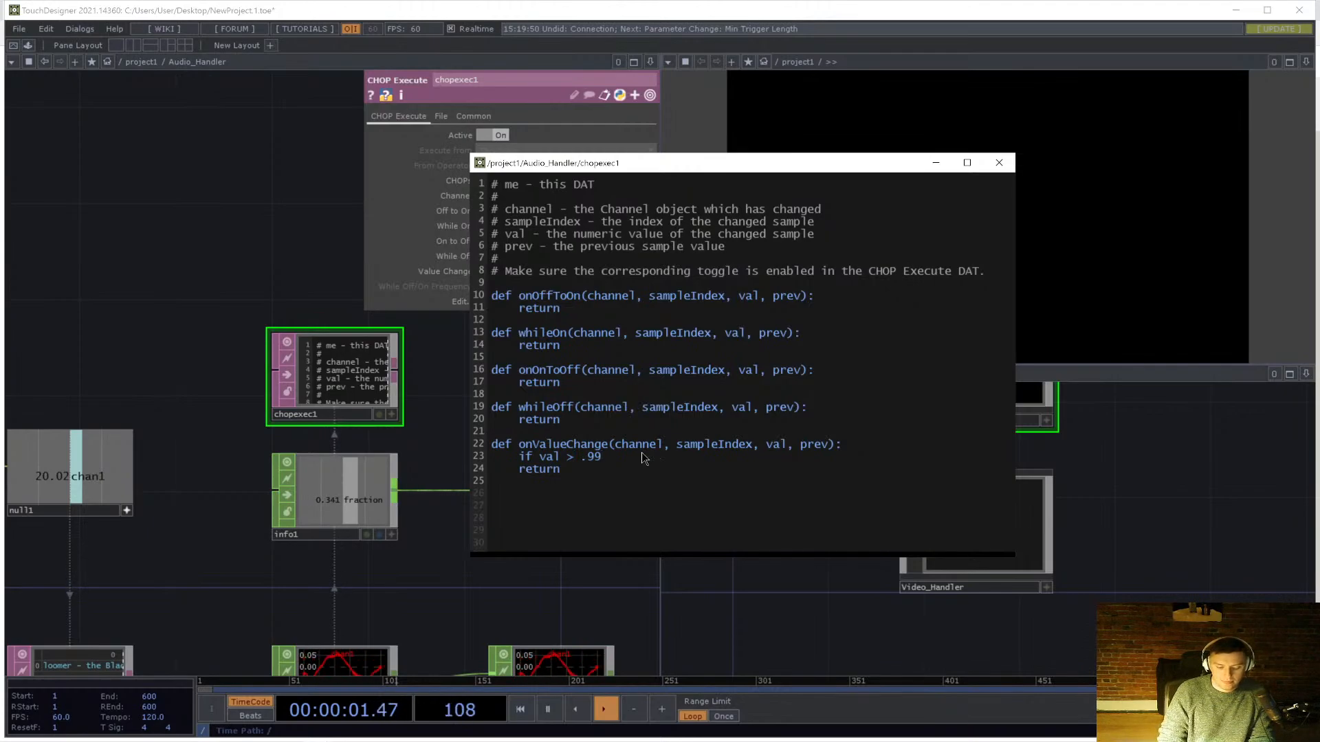
text(:)
key(Return)
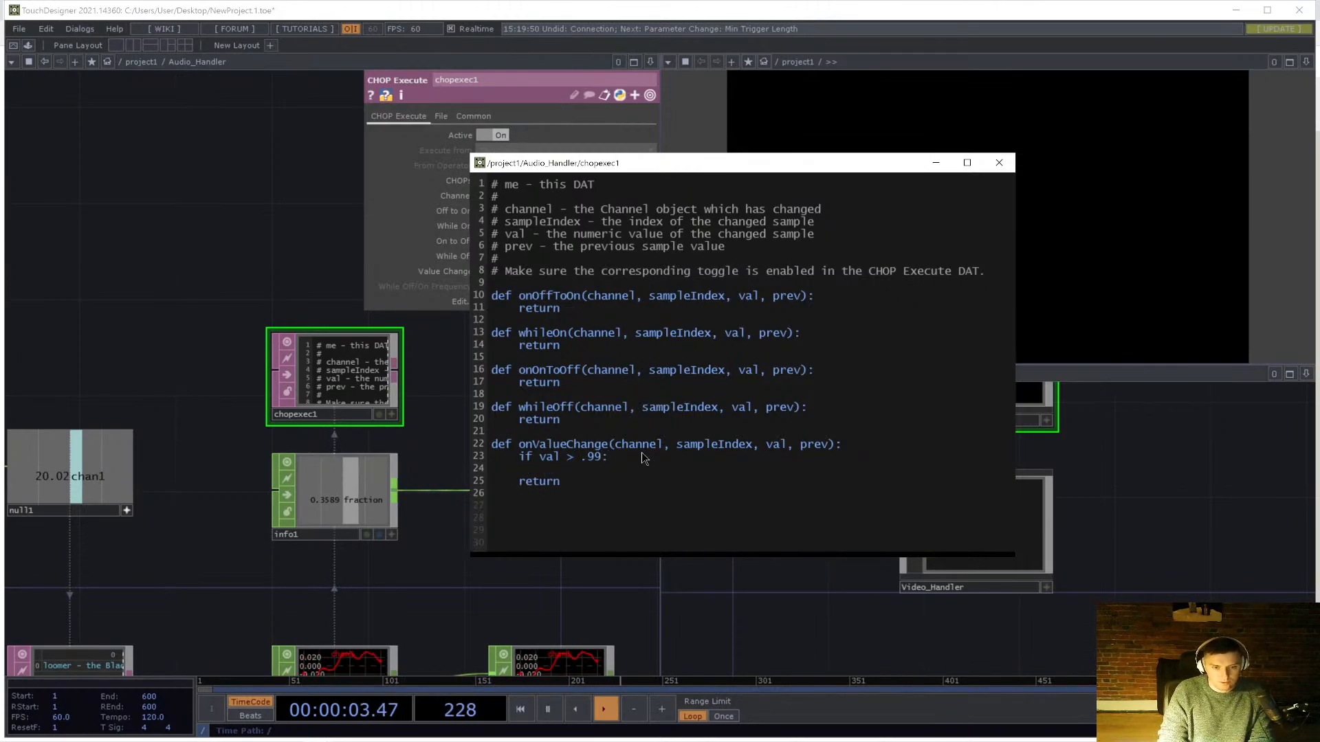
- Inside the if block, begin a statement that references the trigger's parameters with op('trigger1').par
scroll(183, 270, down, 5)
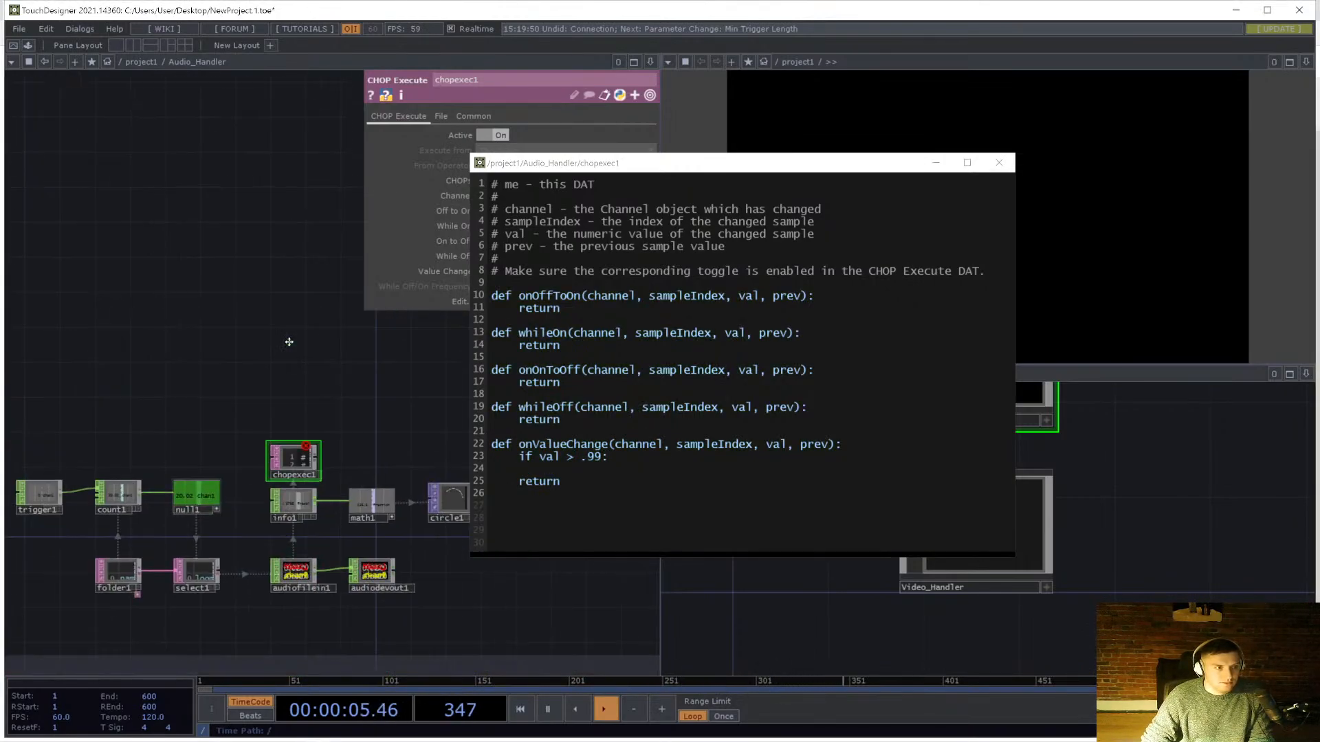
scroll(288, 341, up, 8)
scroll(171, 480, down, 8)
drag(171, 480, 245, 359)
scroll(245, 359, up, 3)
drag(231, 409, 169, 320)
click(580, 469)
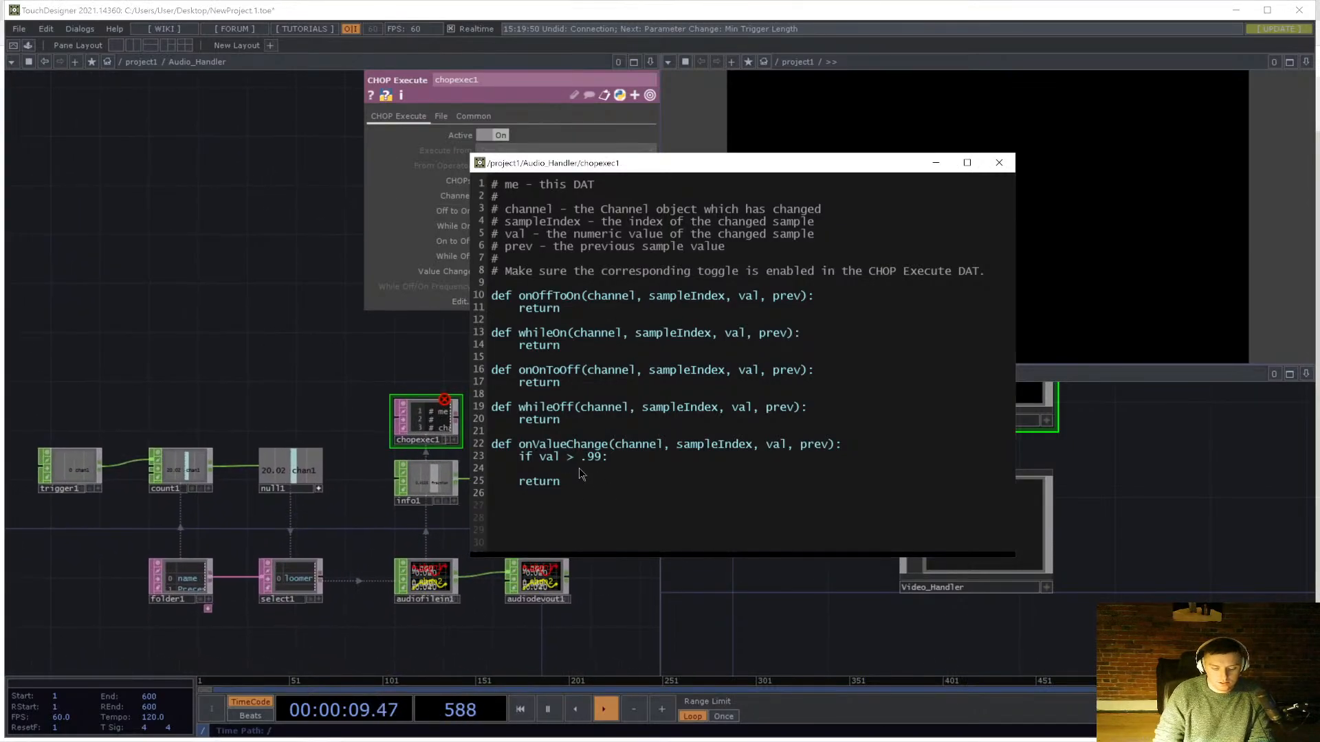
text(op())
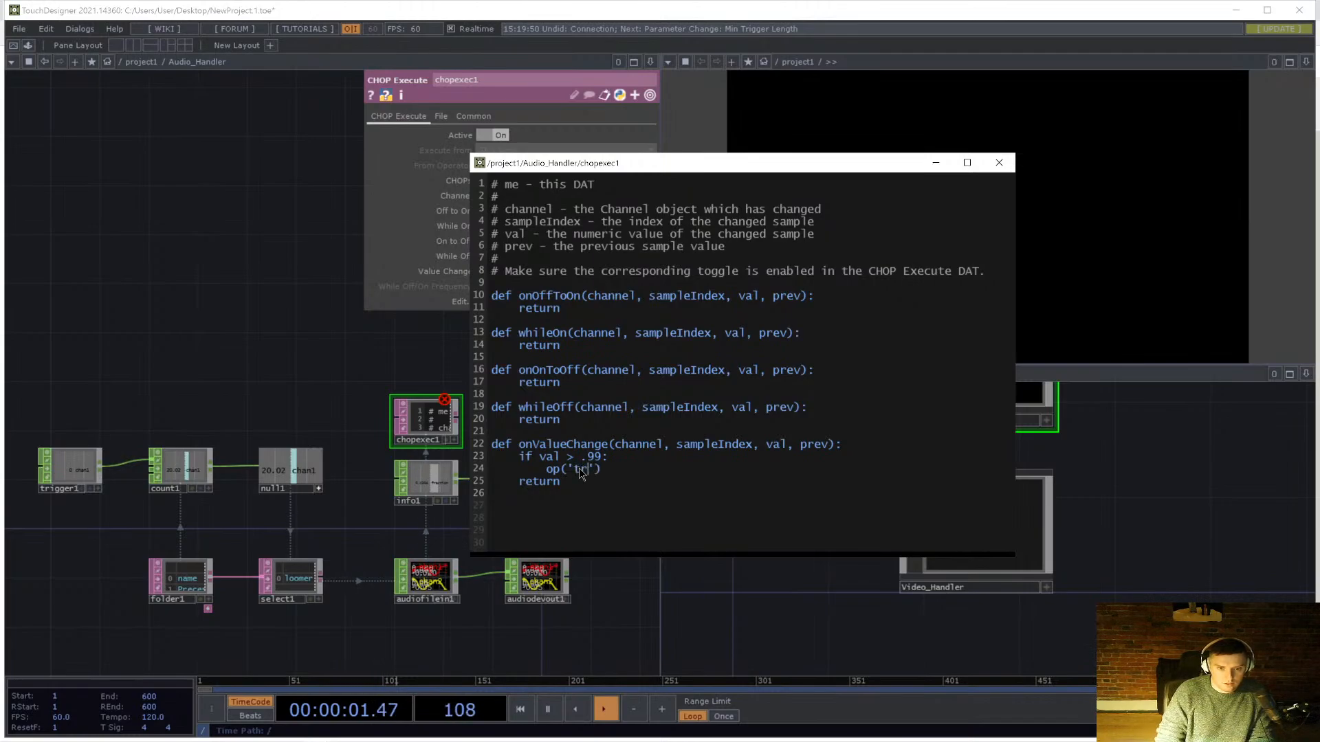
text('trigge)
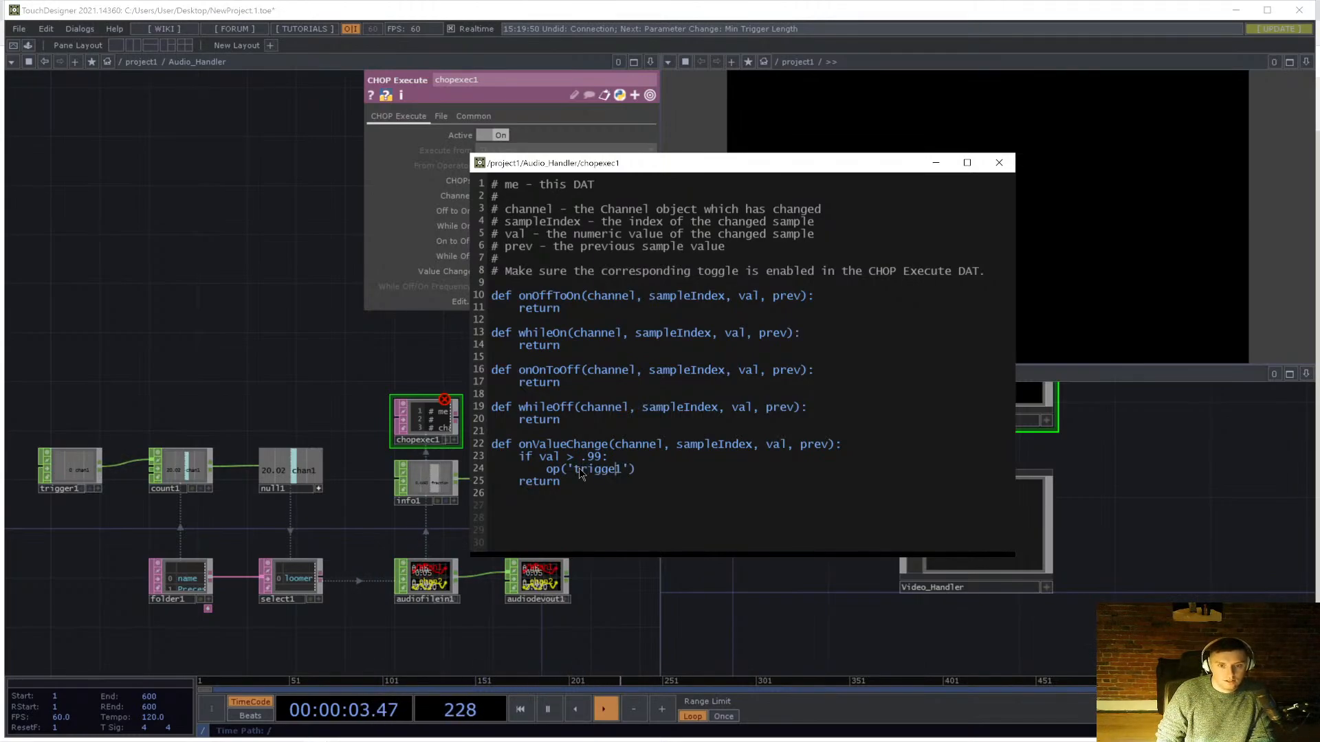
text(r1')
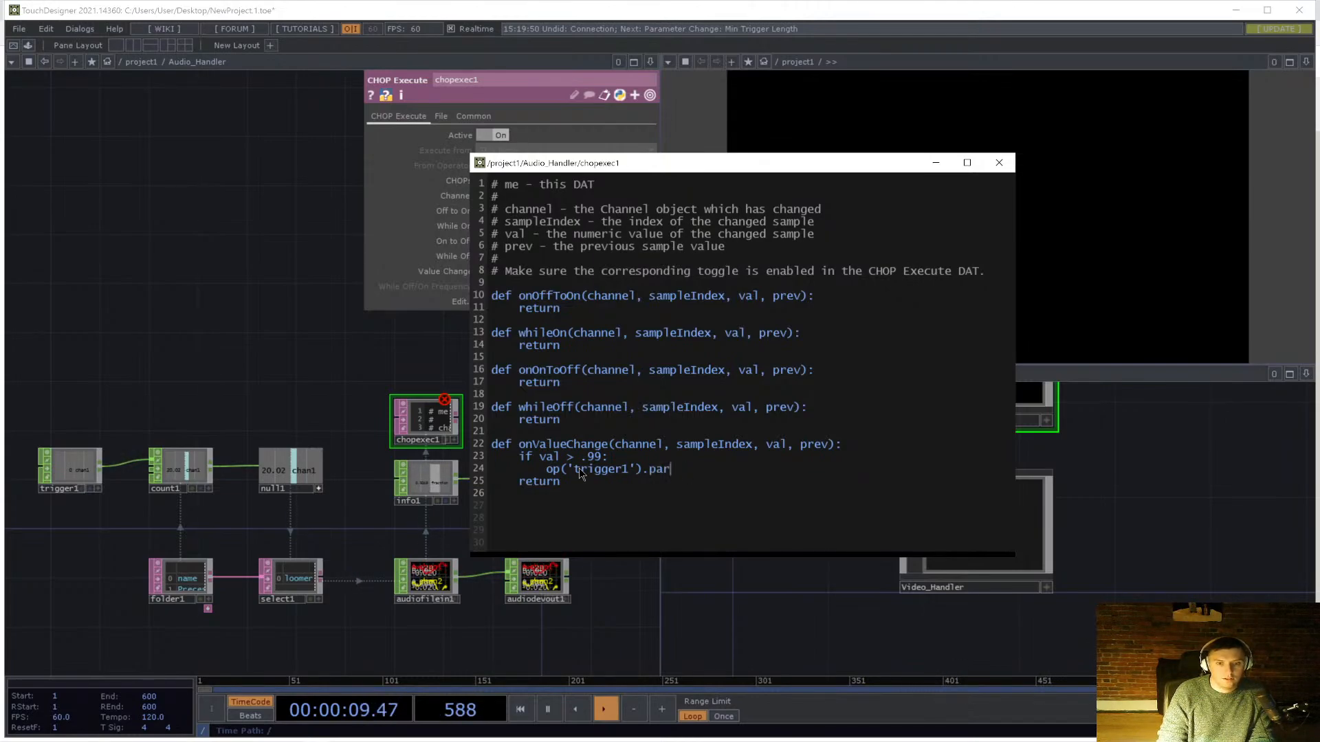
- Look up the scripting name of trigger1's Trigger Pulse parameter and complete the statement as op('trigger1').par.triggerpulse.pulse()
click(69, 469)
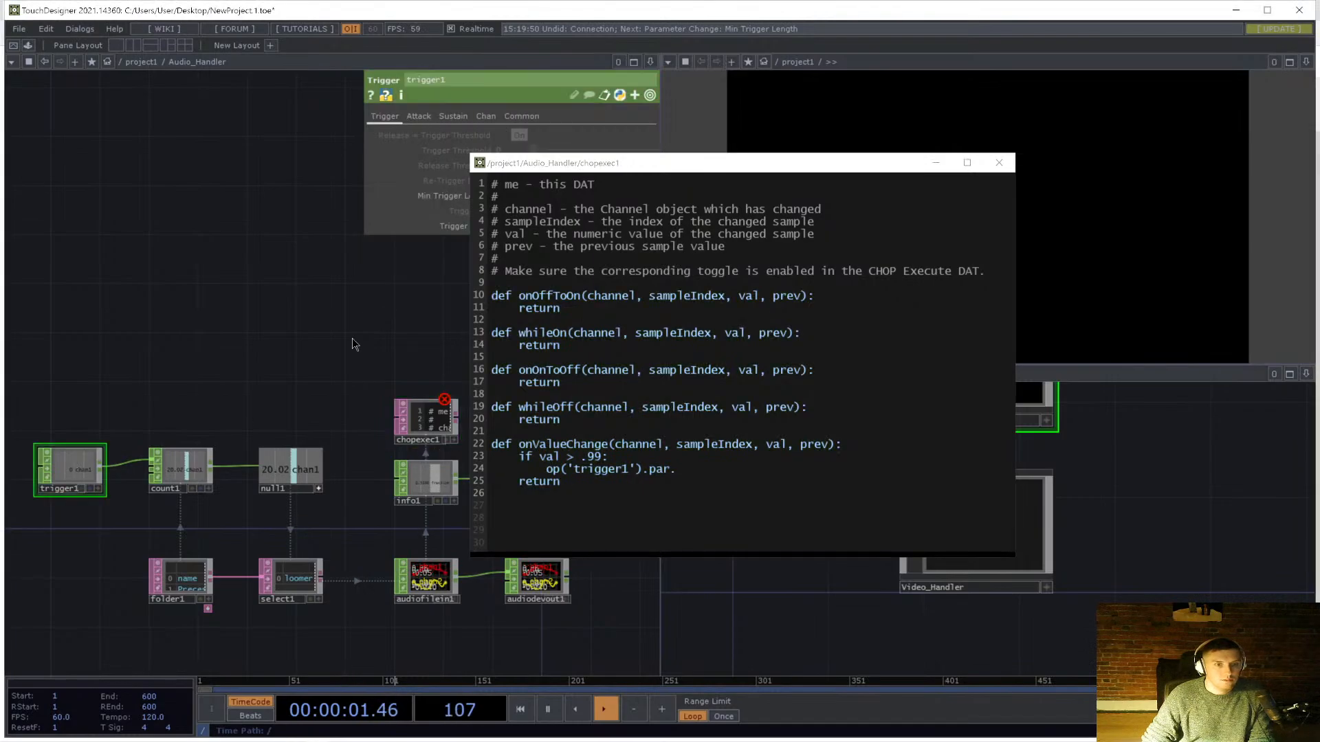
drag(562, 174, 757, 167)
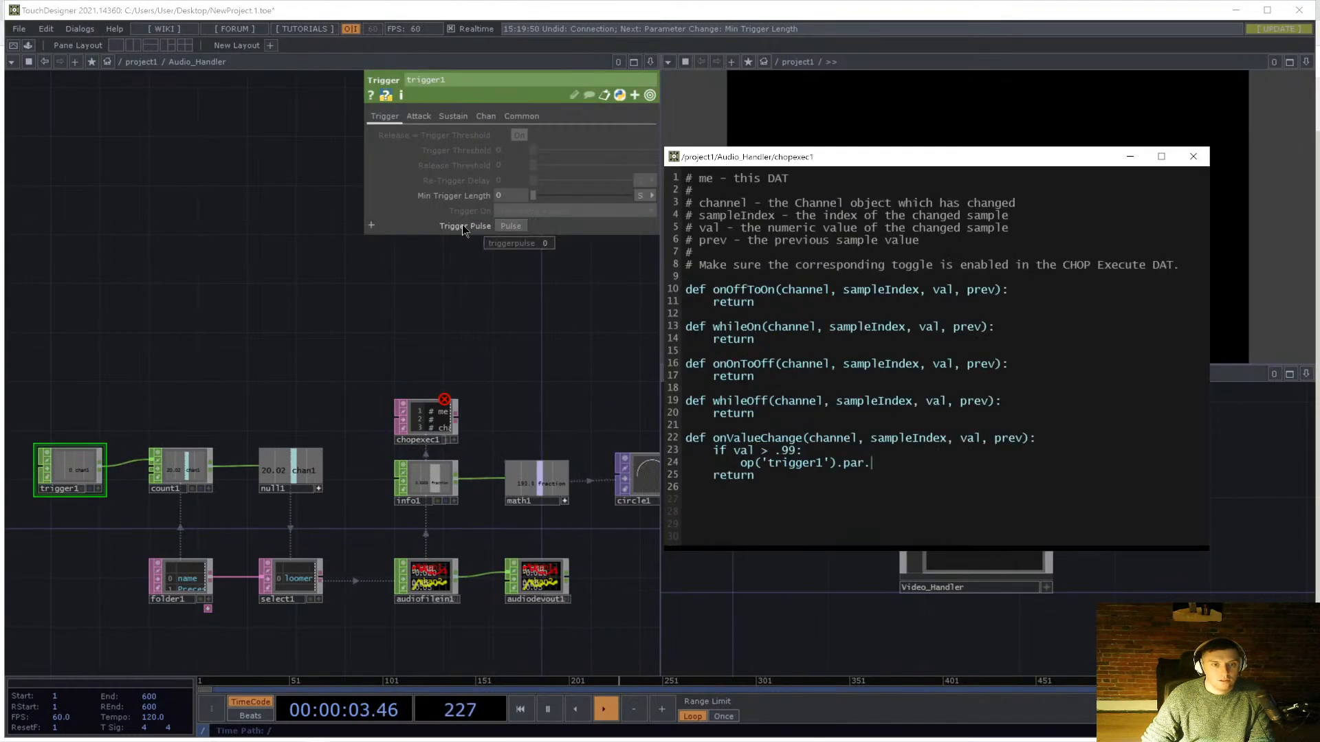
click(886, 471)
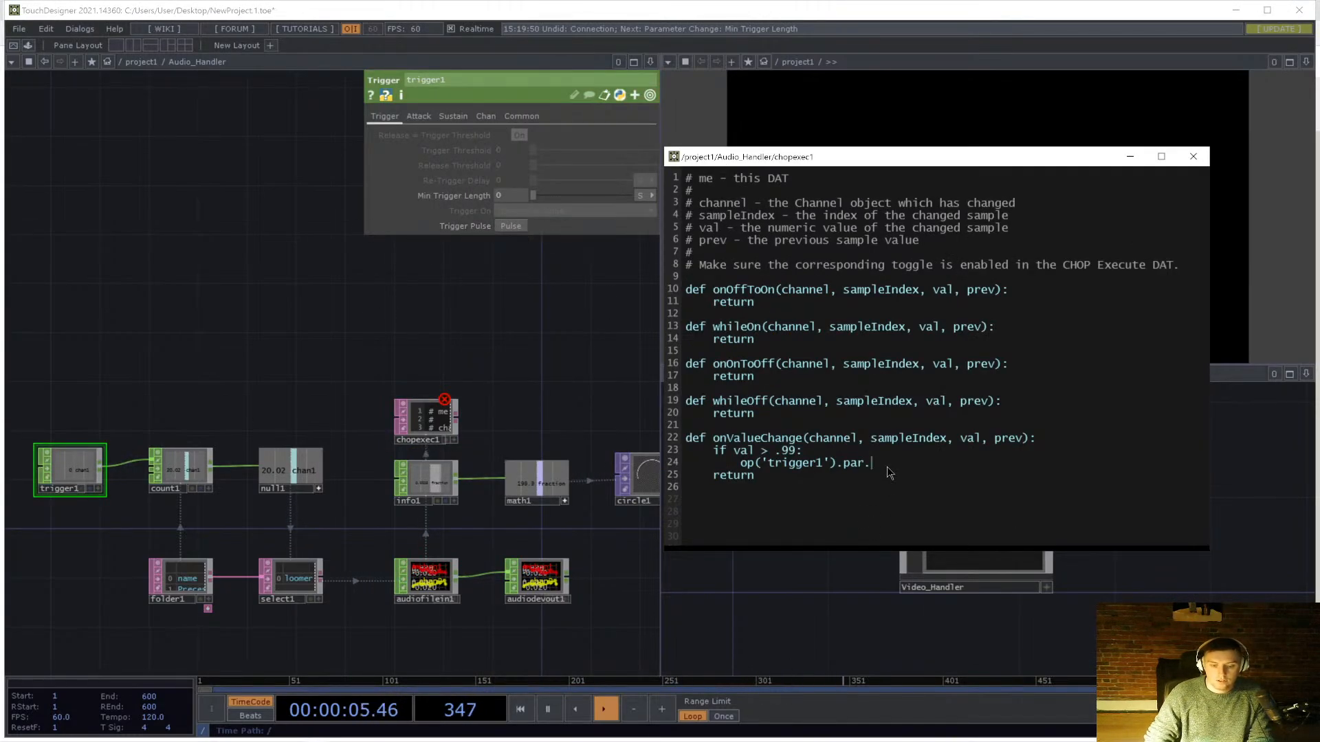
text(trig)
text(gerpulse)
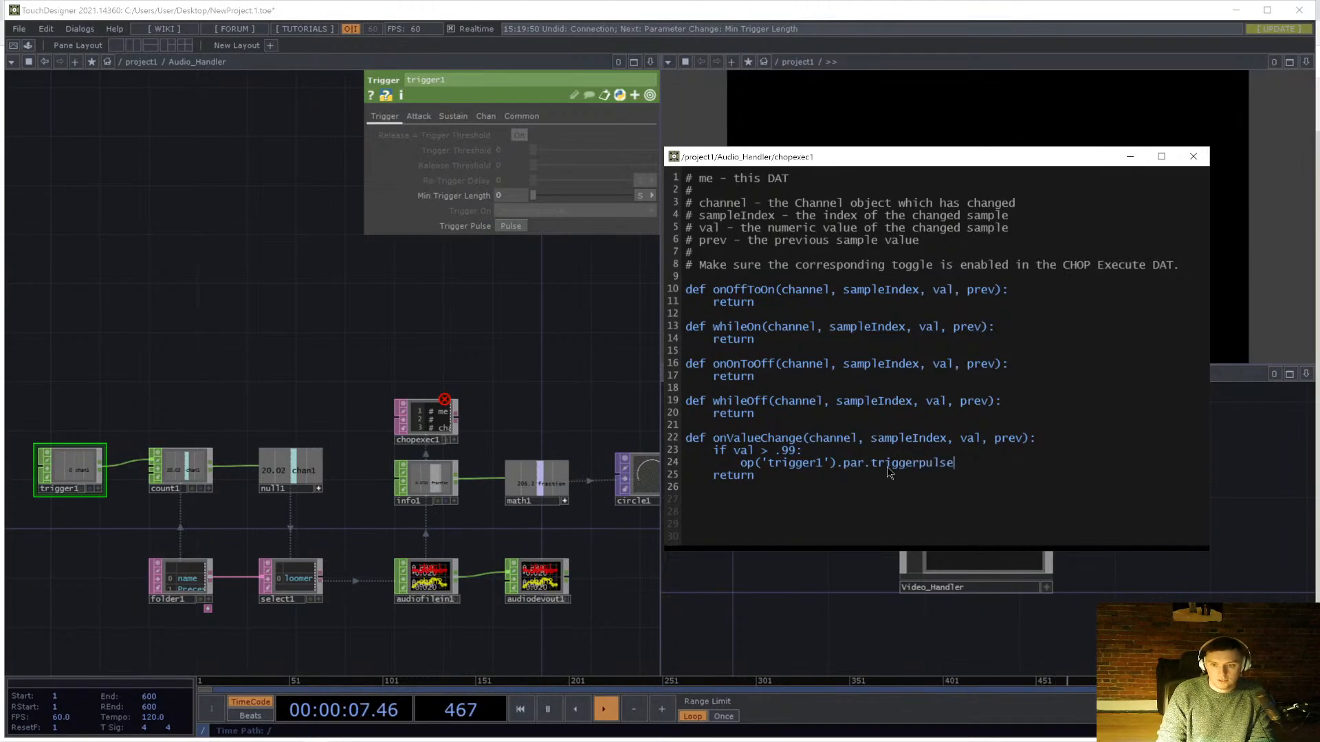
text(.pulse())
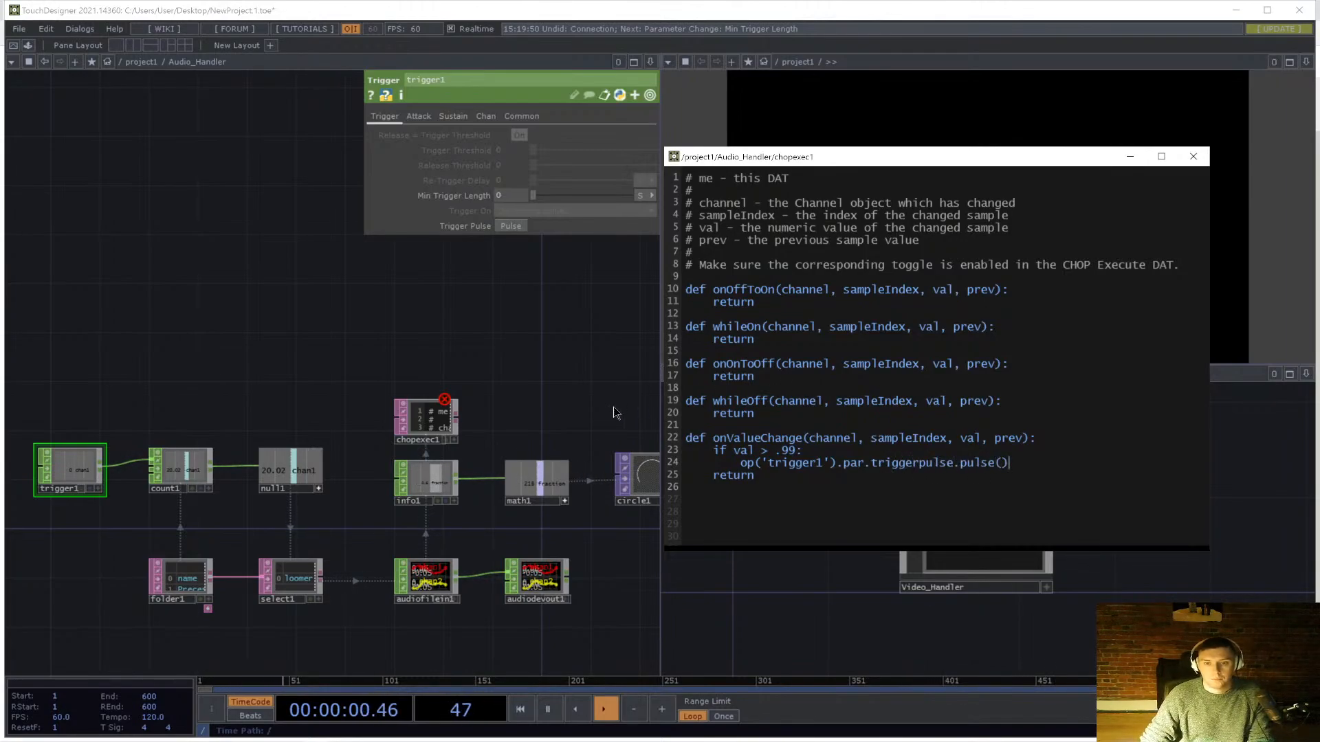
- Lower the threshold in onValueChange's if condition to .7 and check whether the track count in null1 advances
click(573, 393)
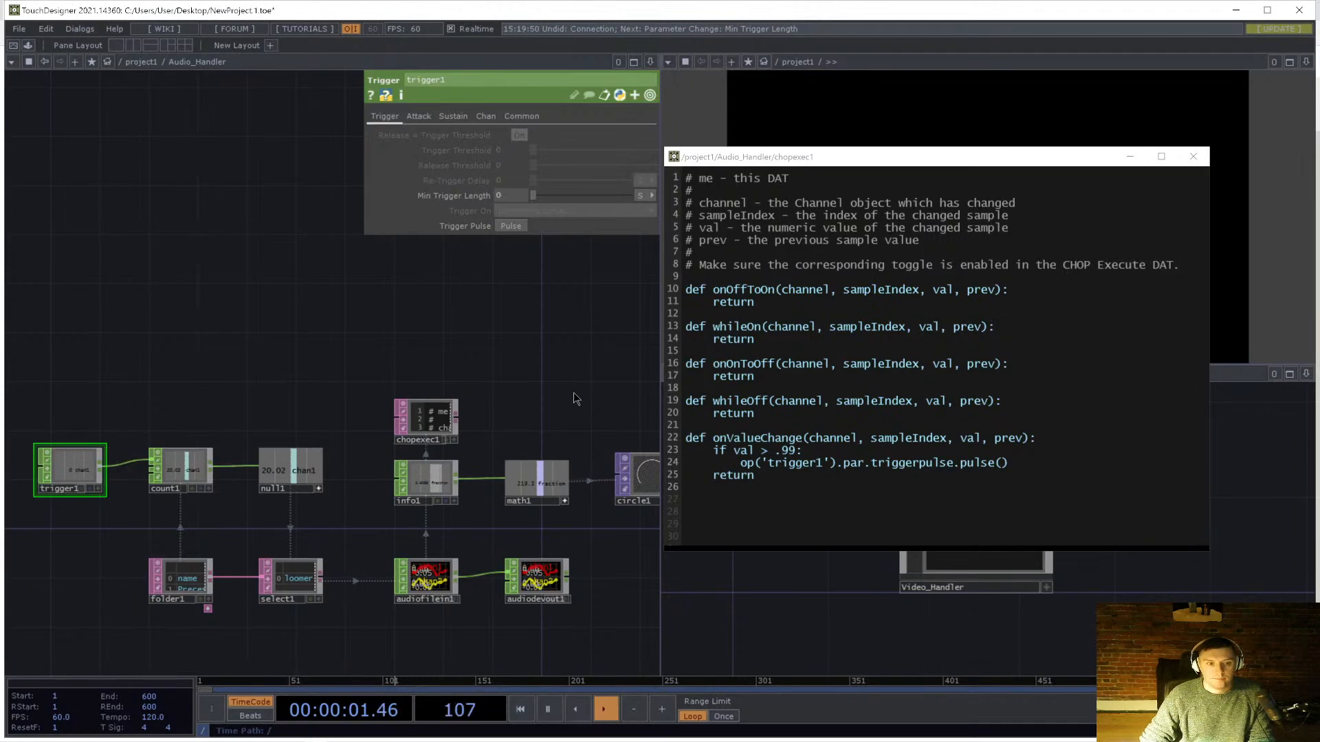
click(426, 417)
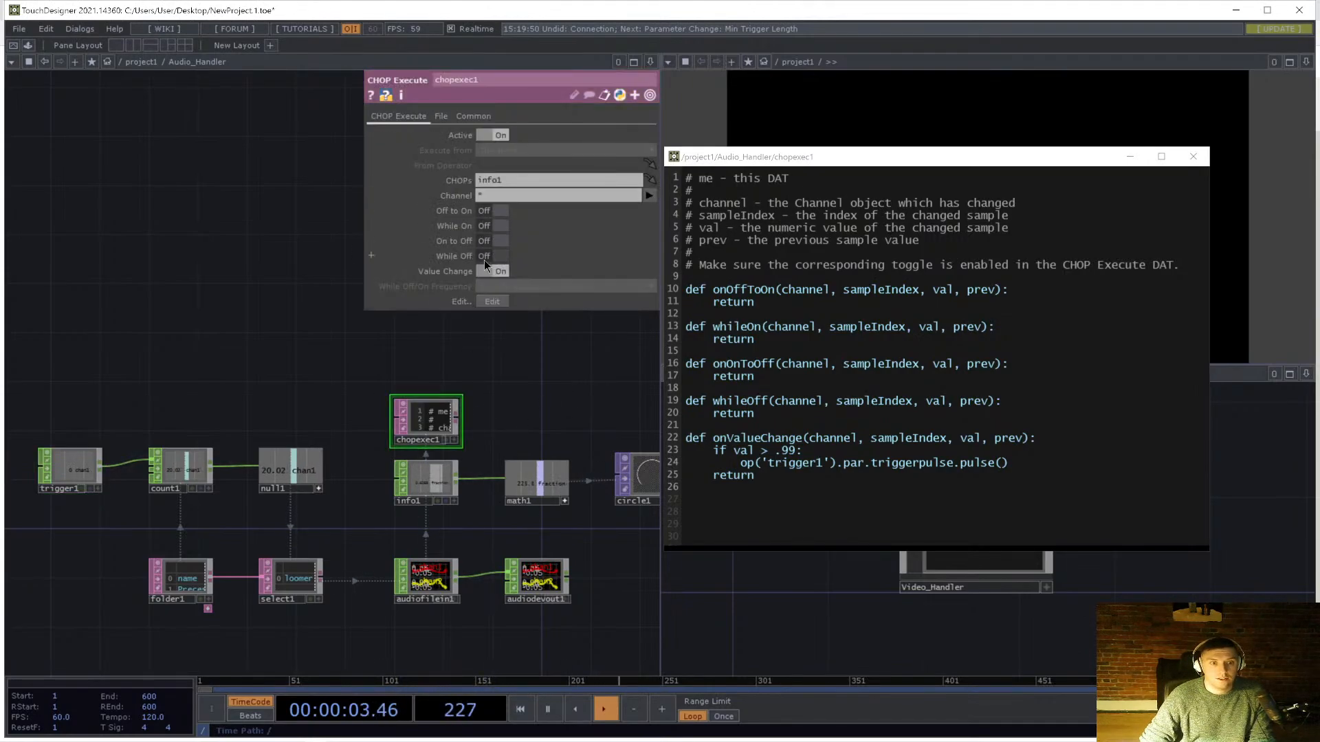
scroll(423, 474, up, 6)
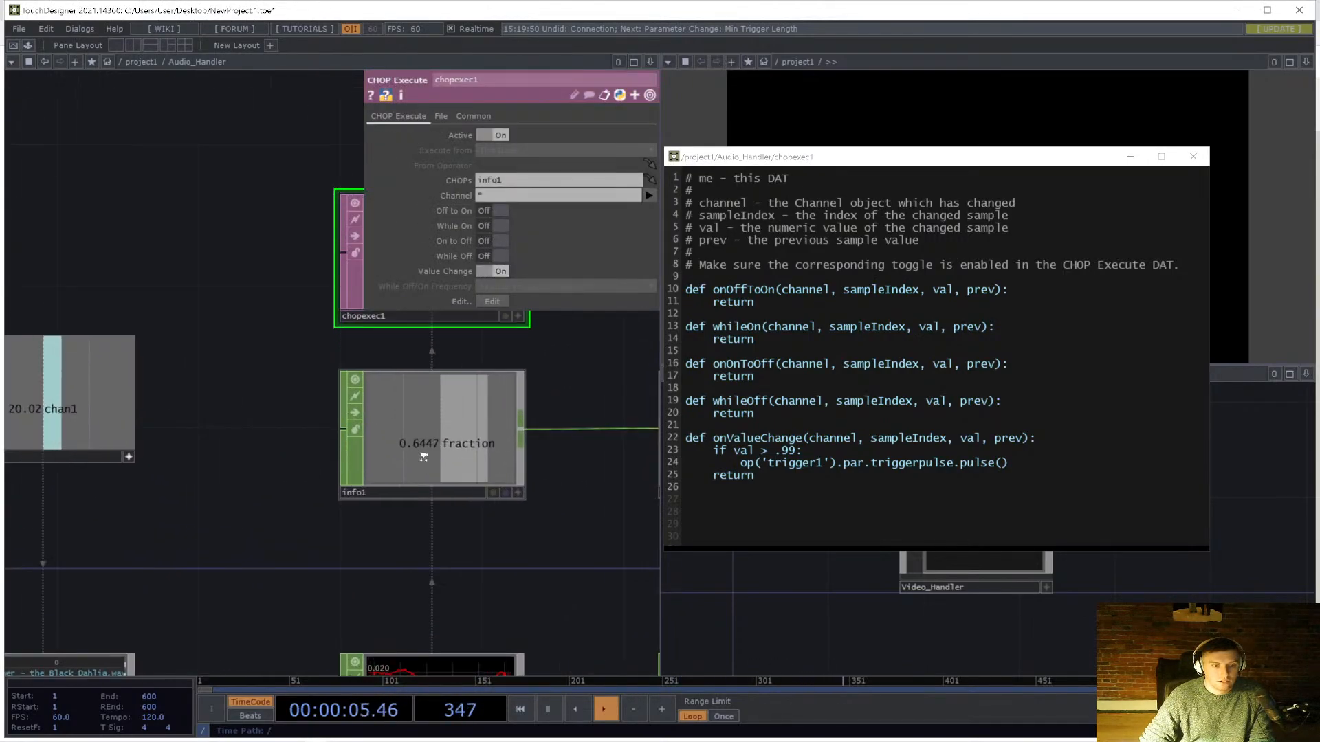
drag(593, 359, 555, 491)
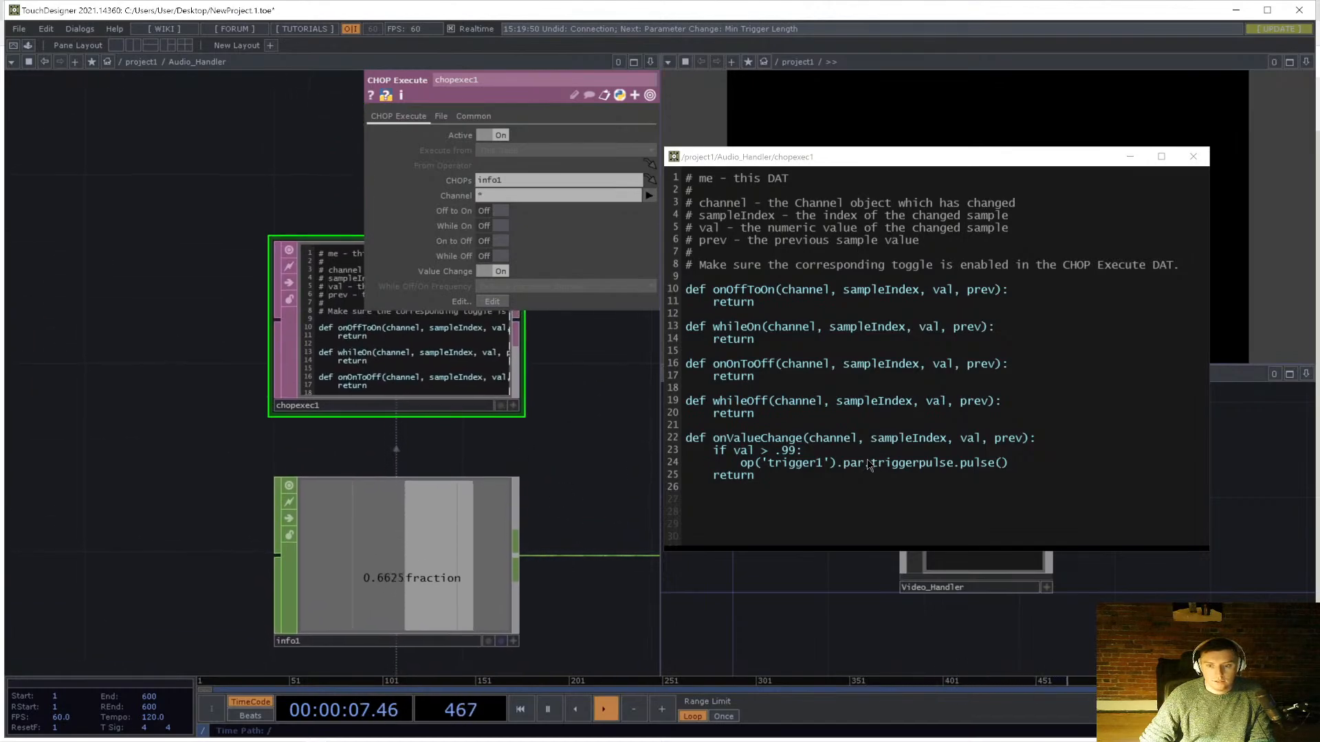
double_click(788, 451)
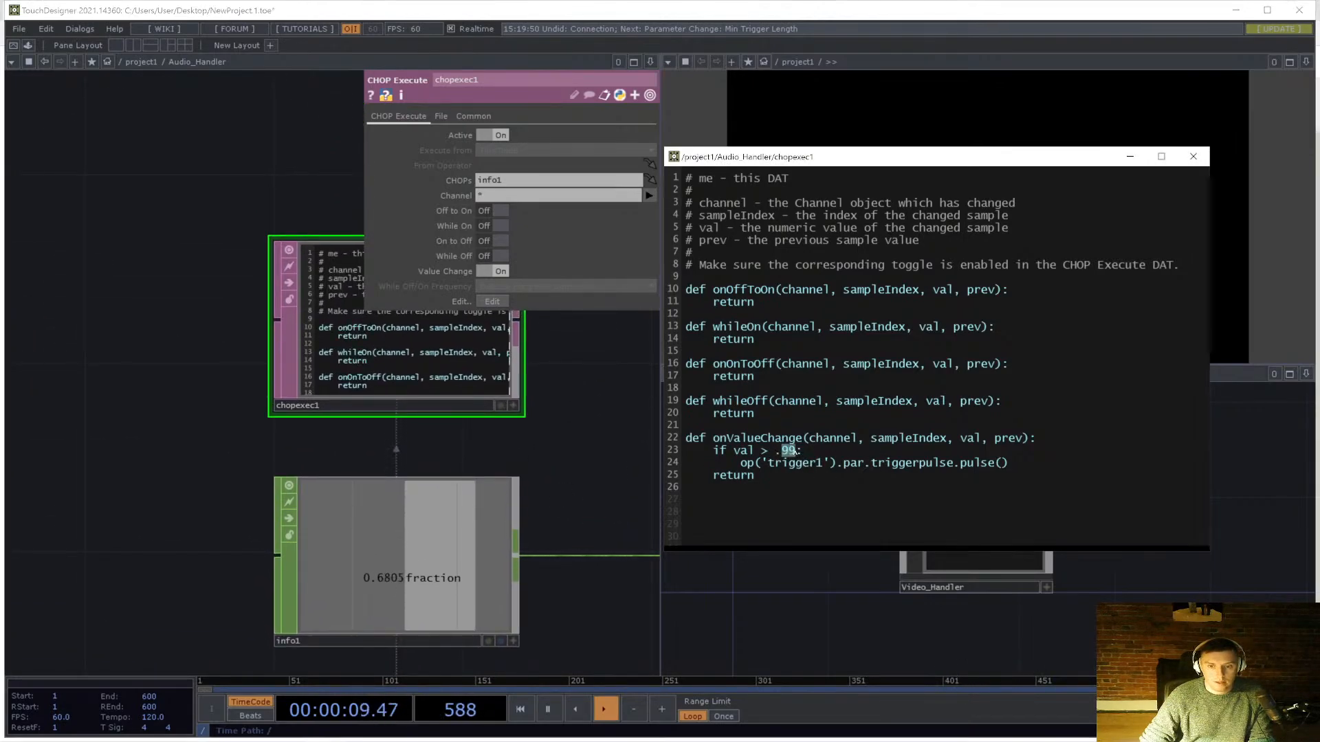
text(7)
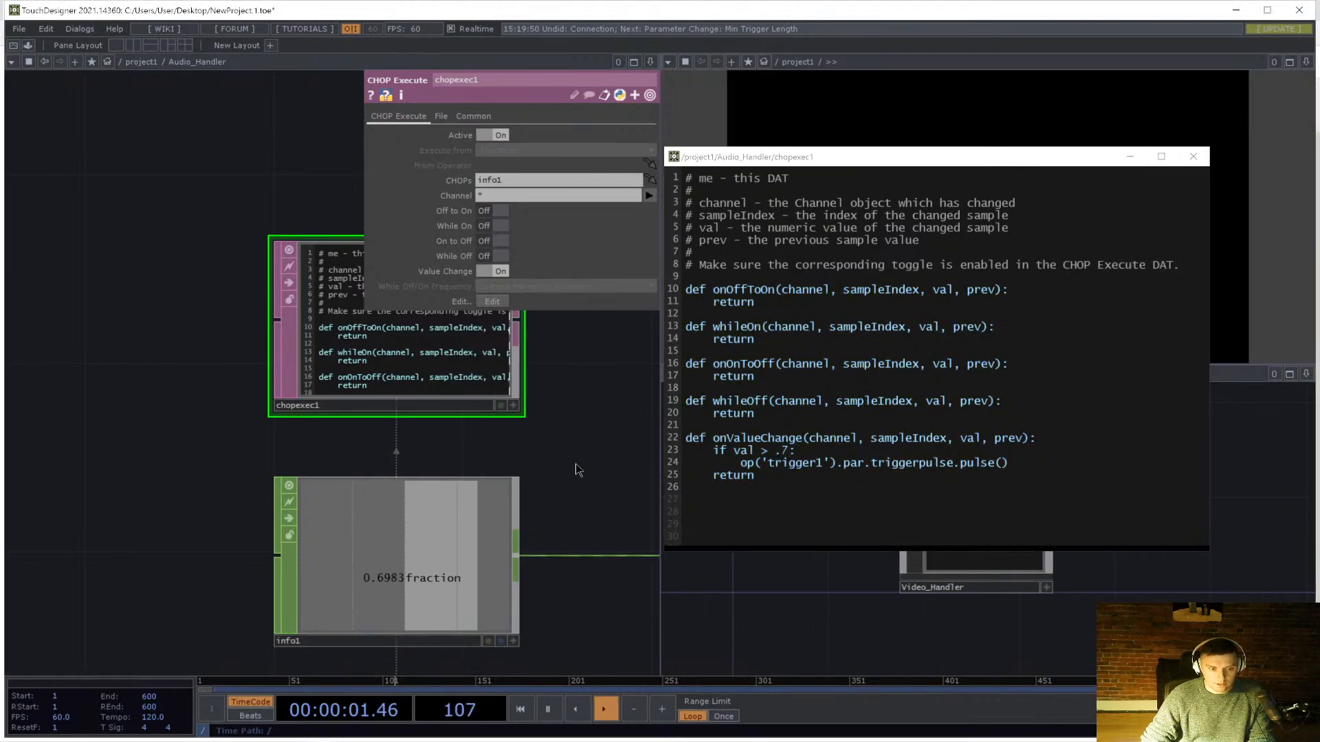
scroll(575, 463, down, 5)
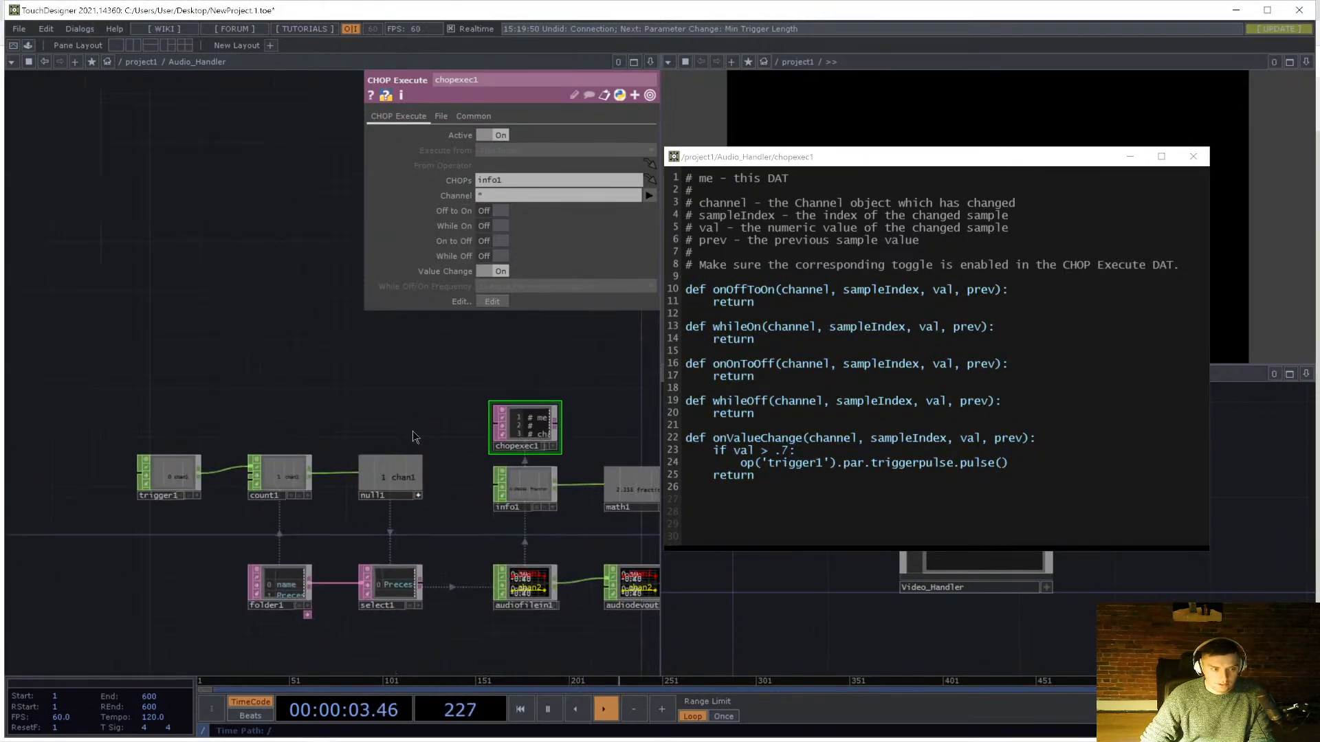
scroll(413, 431, up, 2)
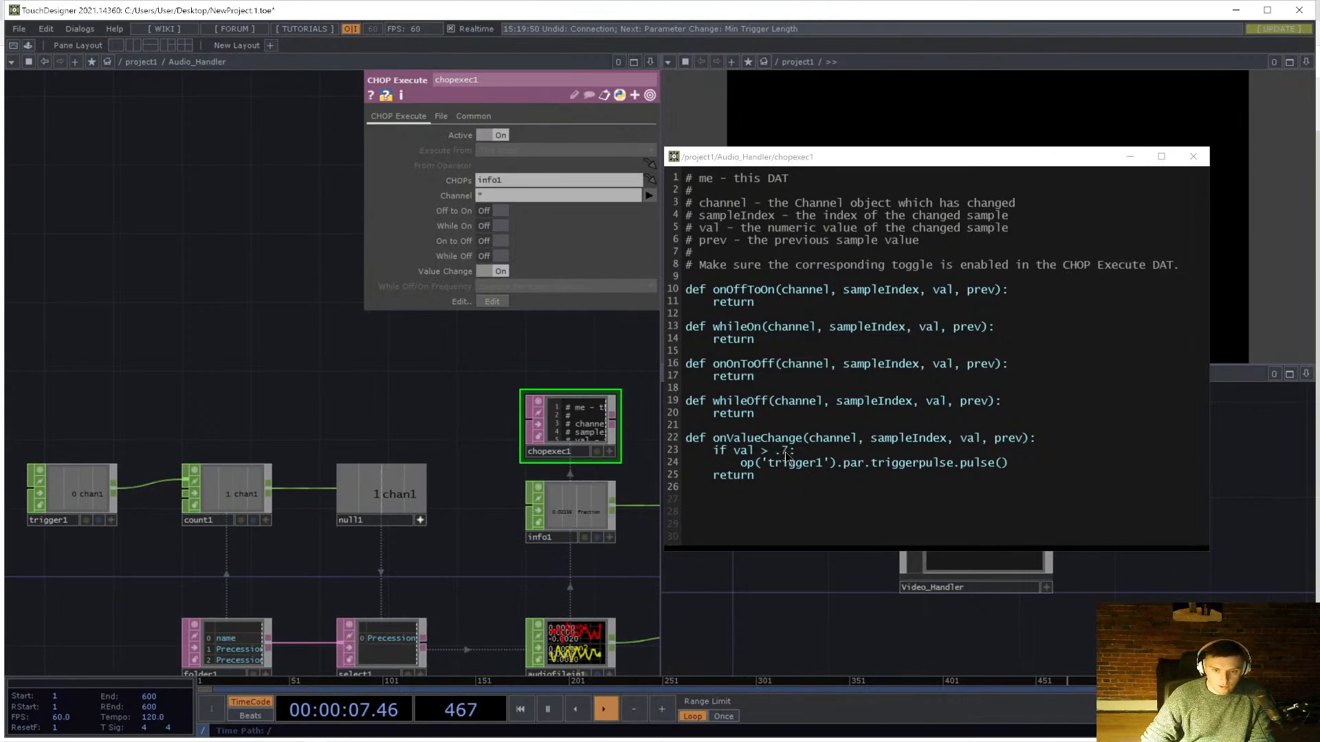
drag(460, 543, 464, 512)
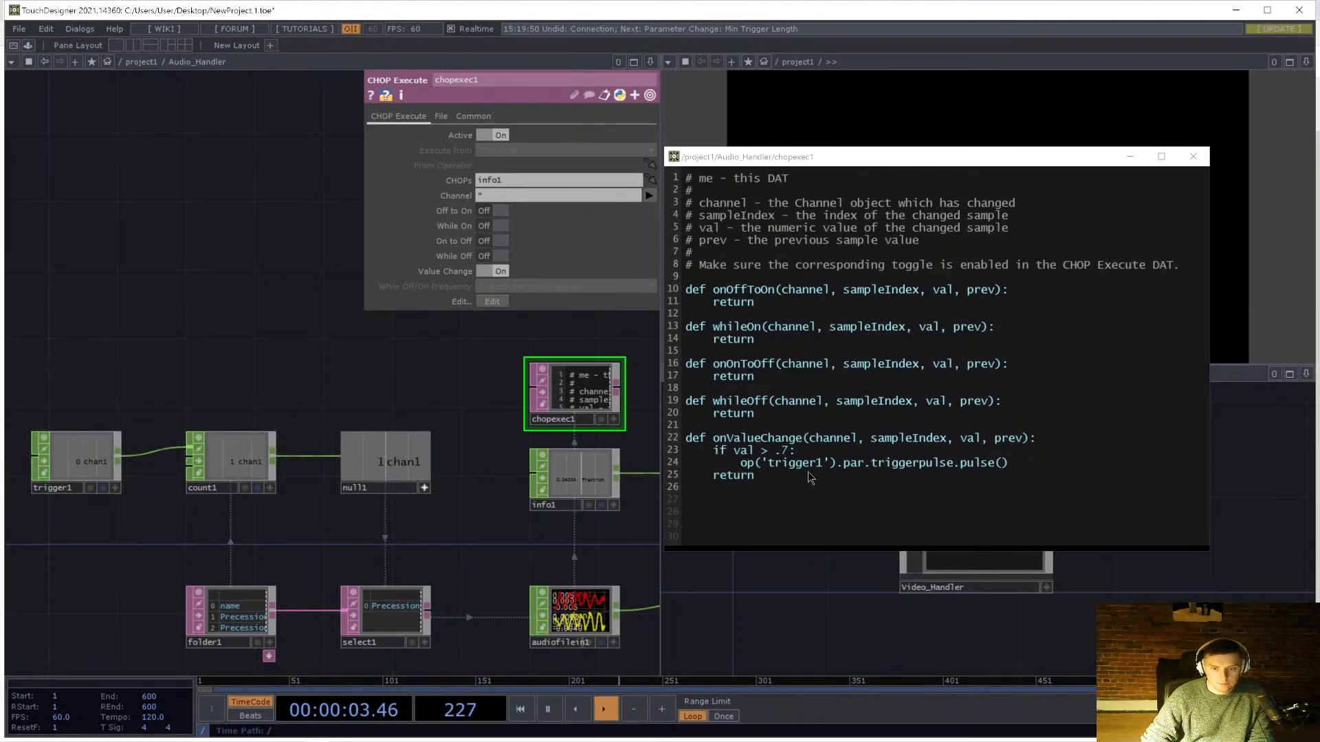
- Set the threshold in onValueChange's if condition to .07 and apply the script change
double_click(783, 451)
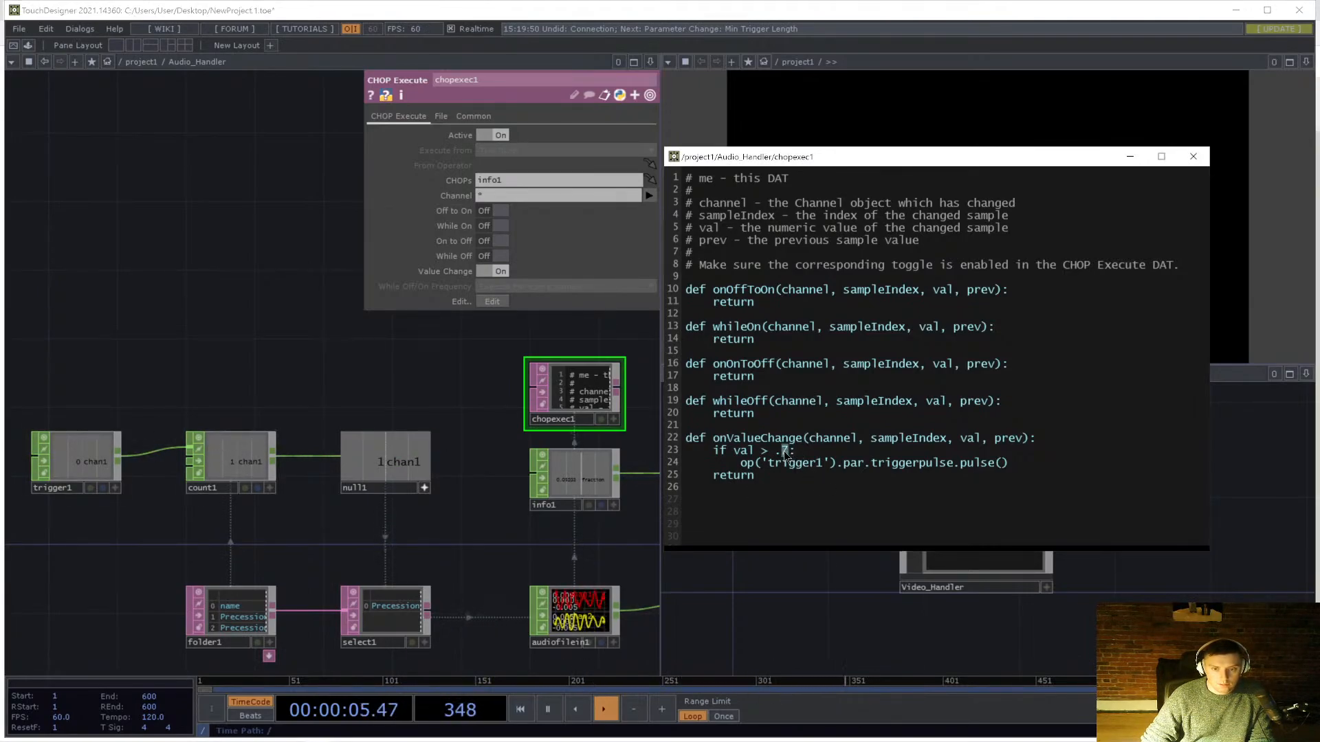
text(0)
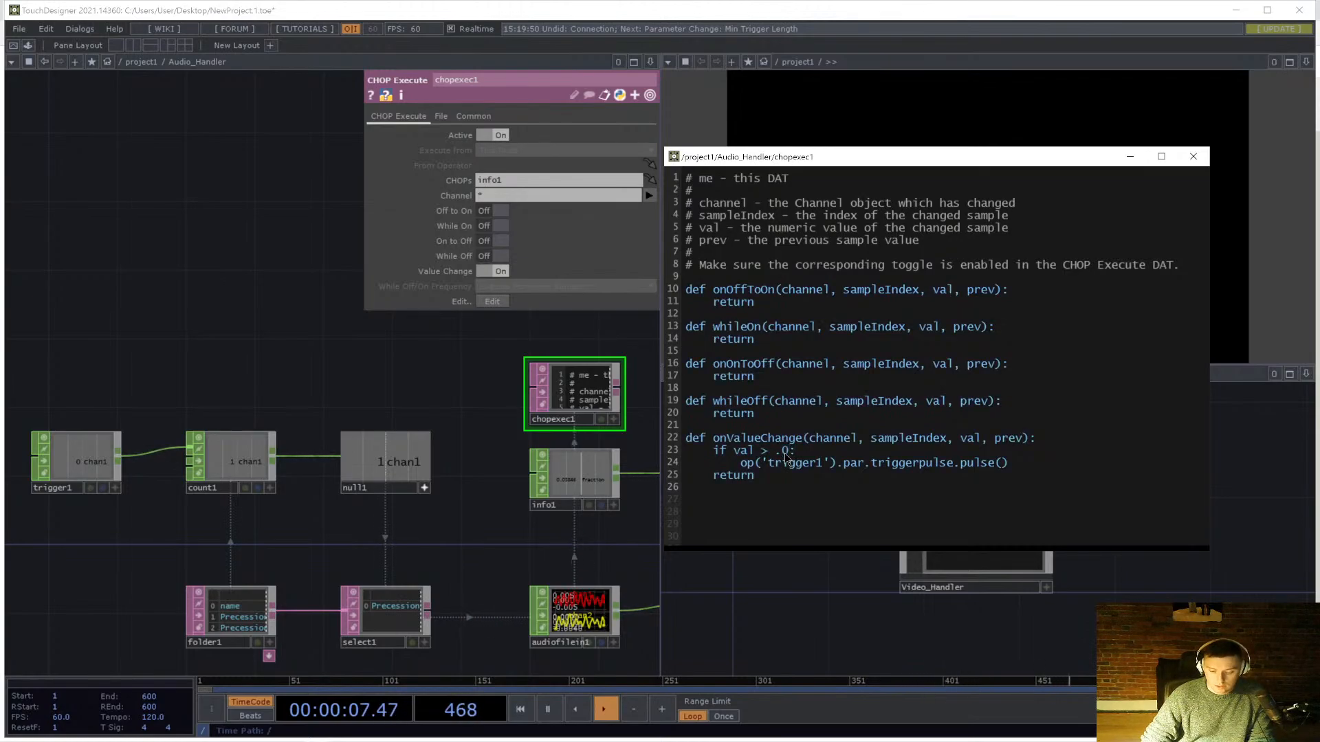
text(7)
click(501, 405)
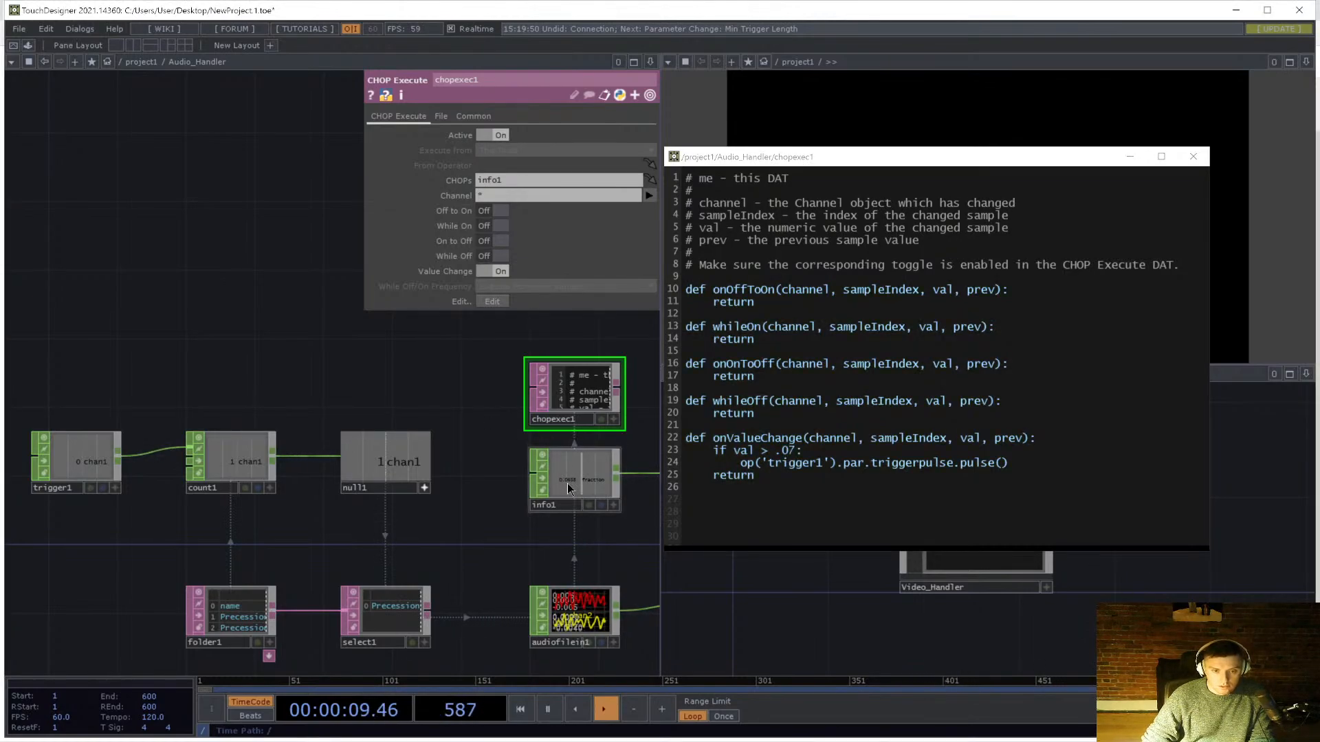
- Set trigger1's Attack Length to .1 seconds
click(79, 459)
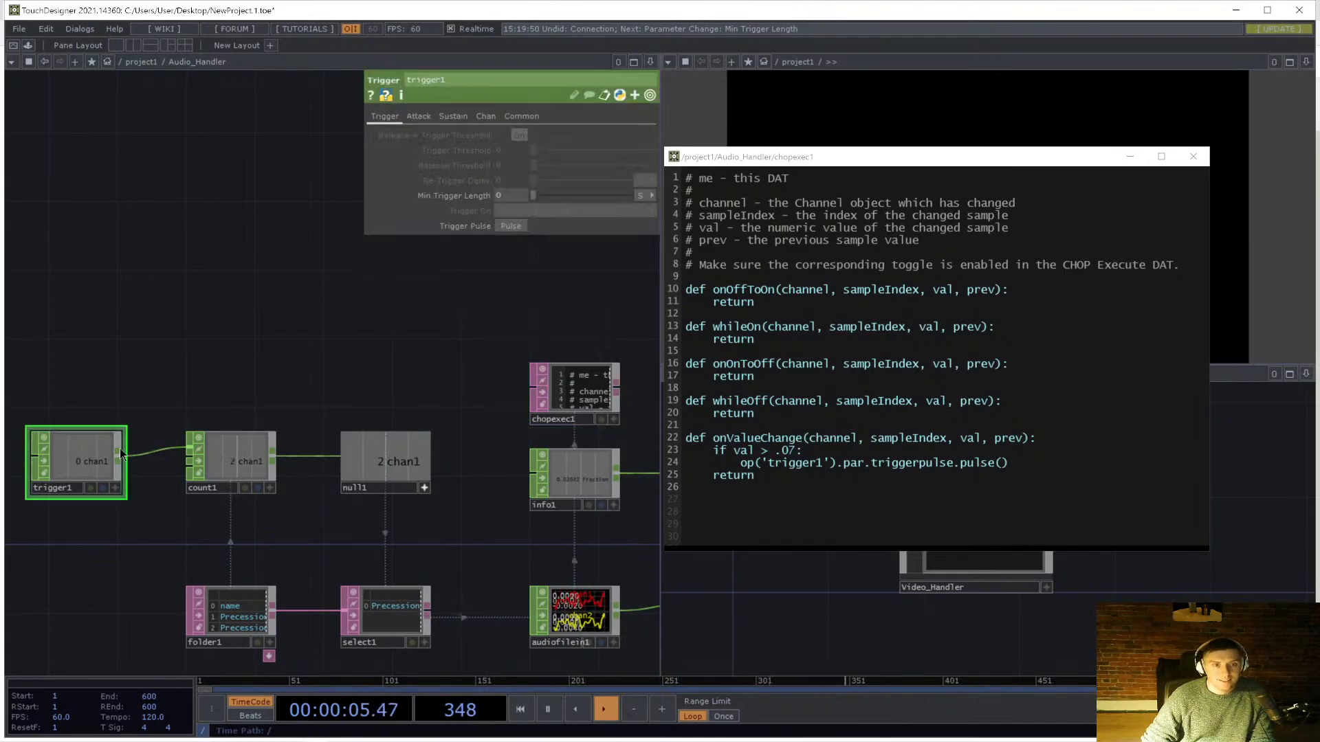
click(419, 115)
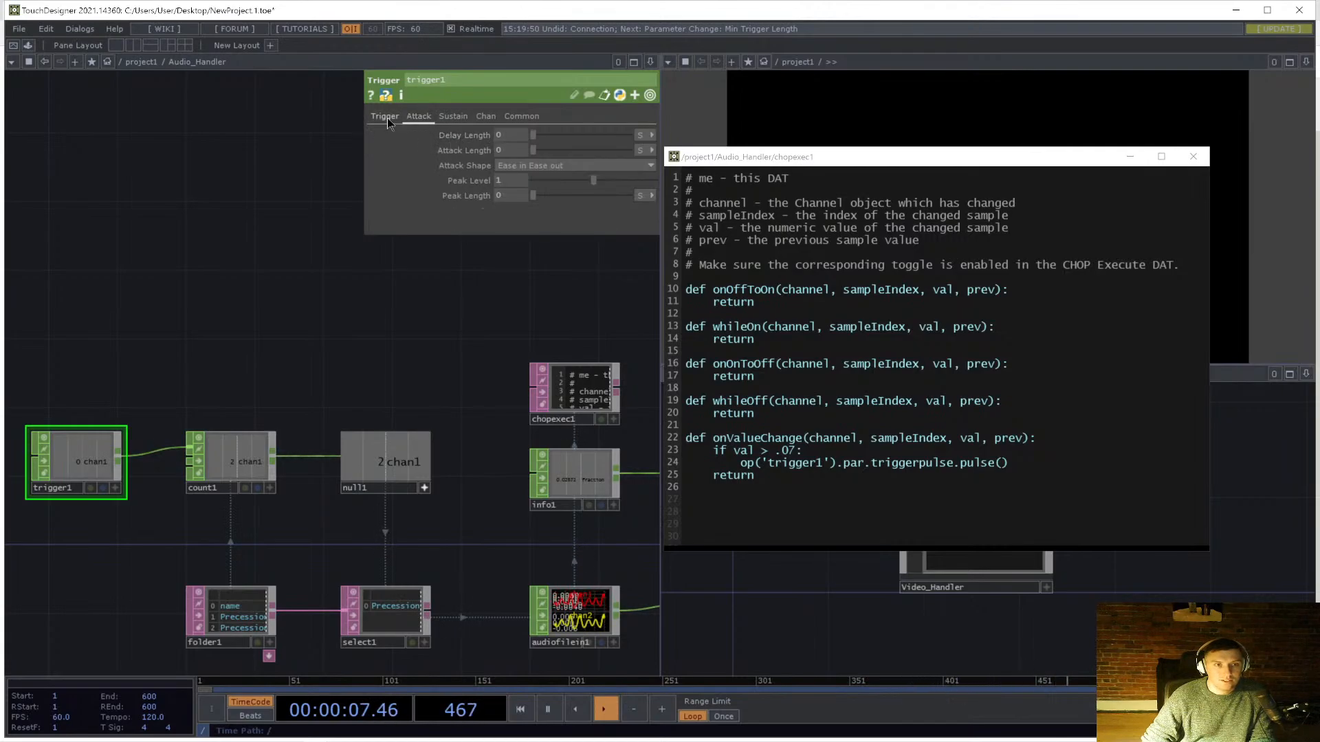
click(386, 117)
click(419, 116)
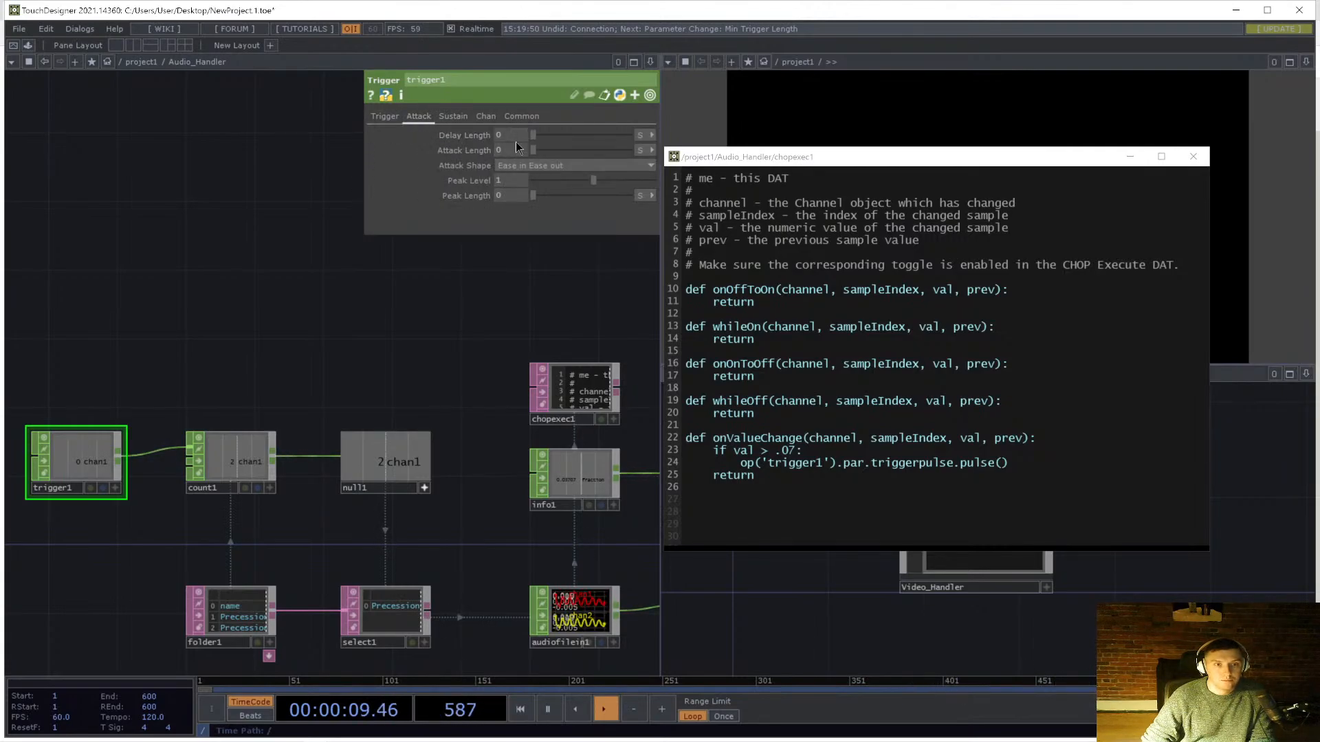
text(.1)
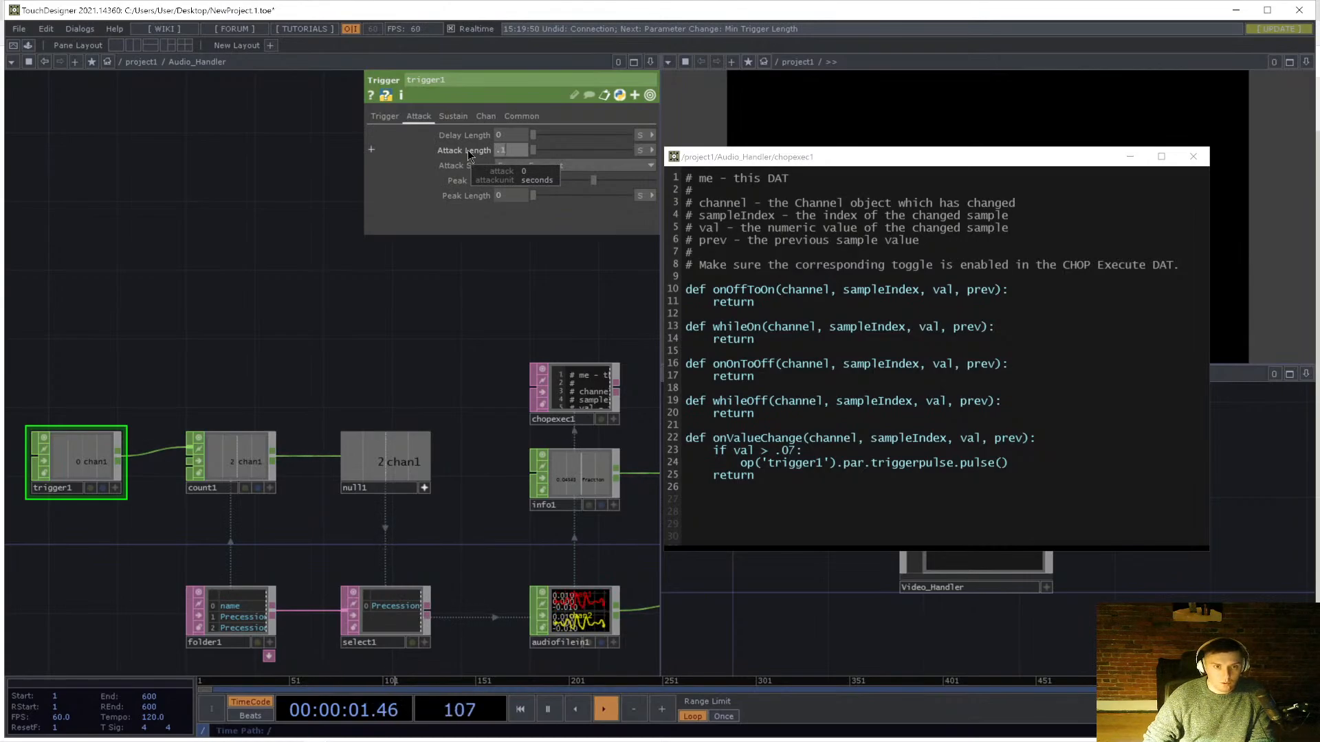
click(437, 321)
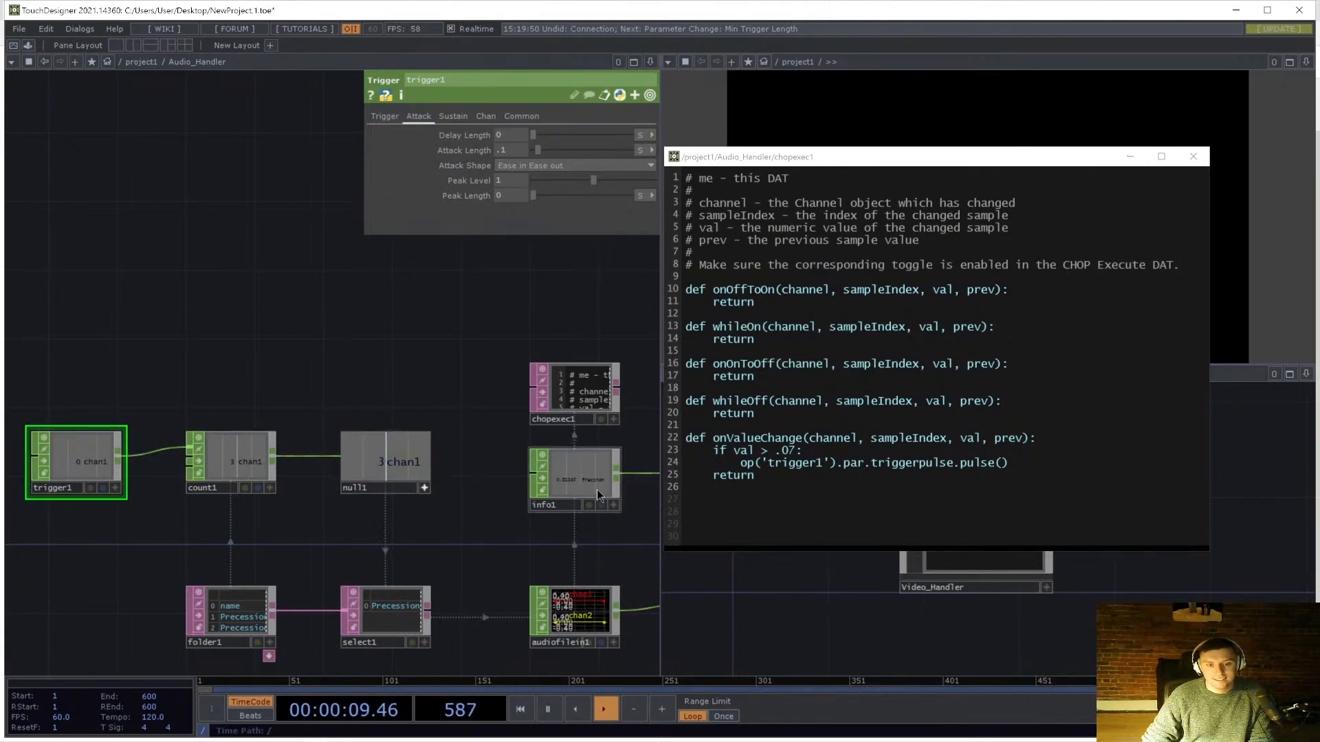
- Set the threshold in onValueChange's if condition to .98, apply the change, and close the chopexec1 script editor
drag(794, 455, 787, 454)
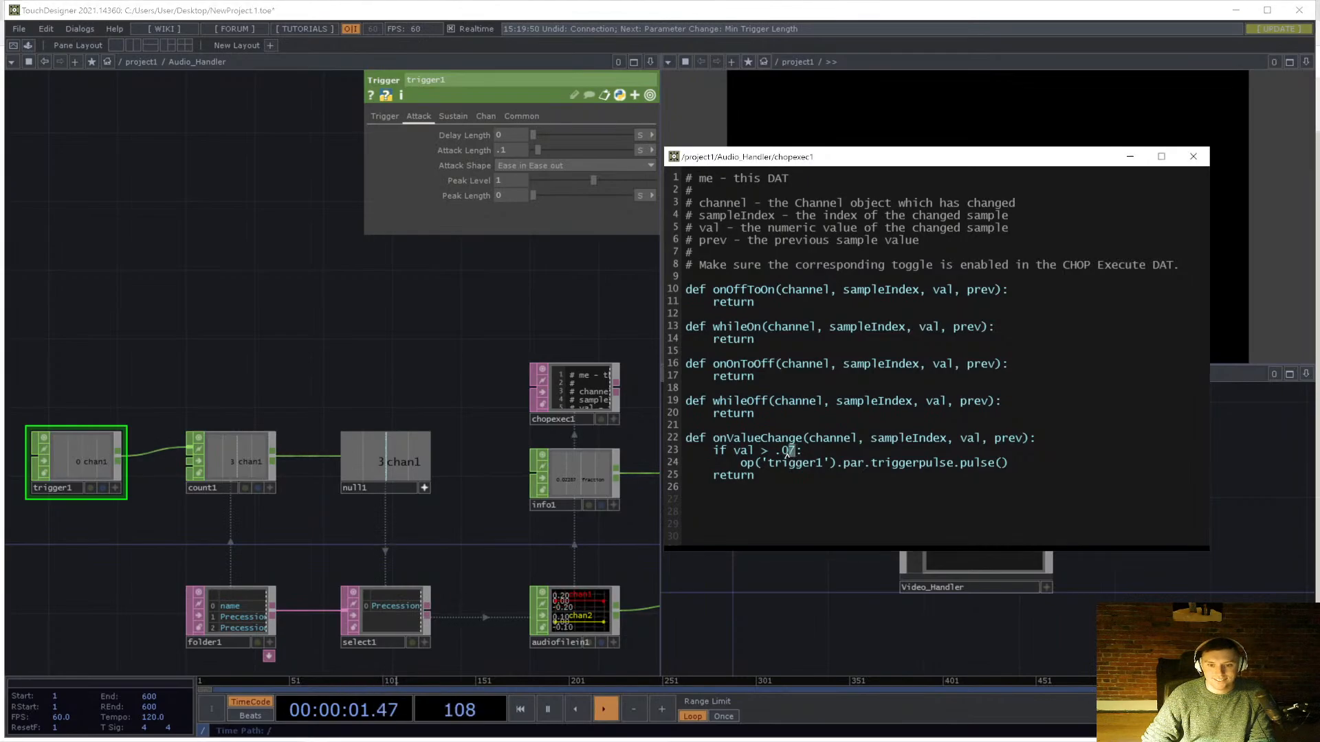
text(98)
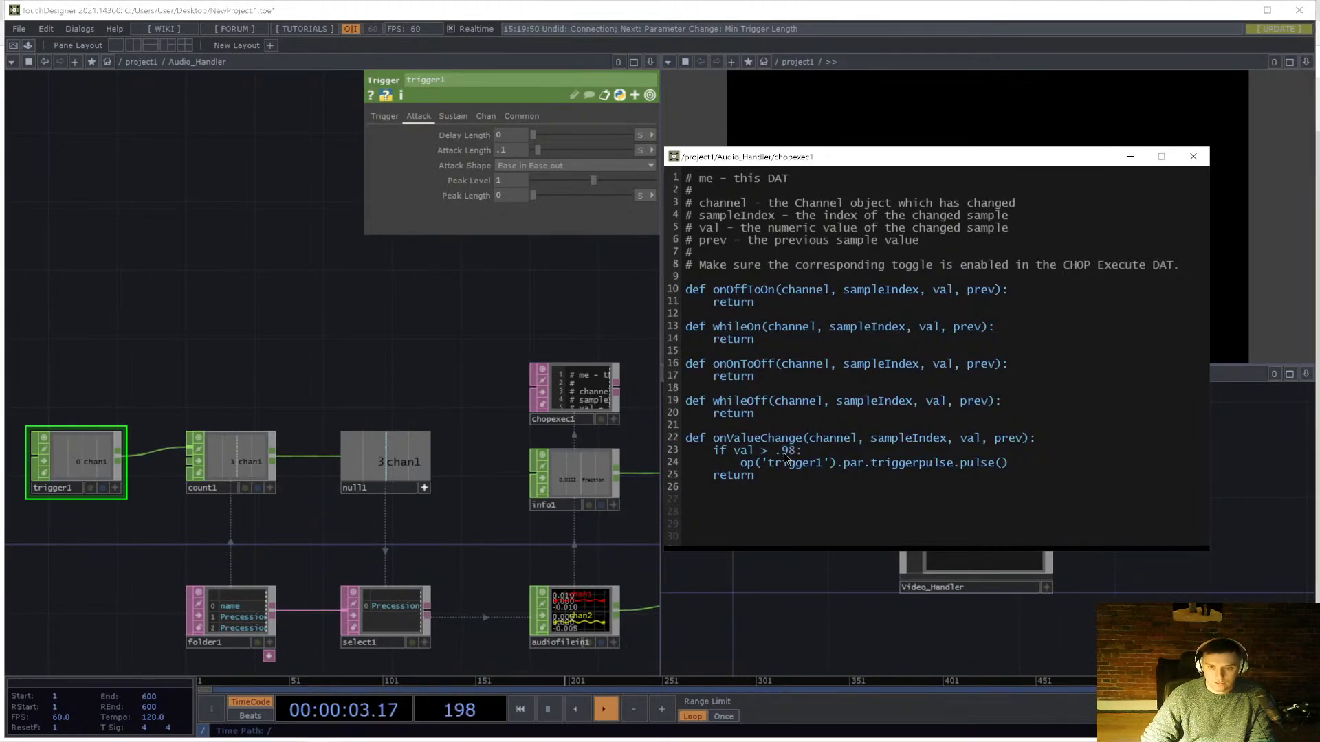
click(453, 356)
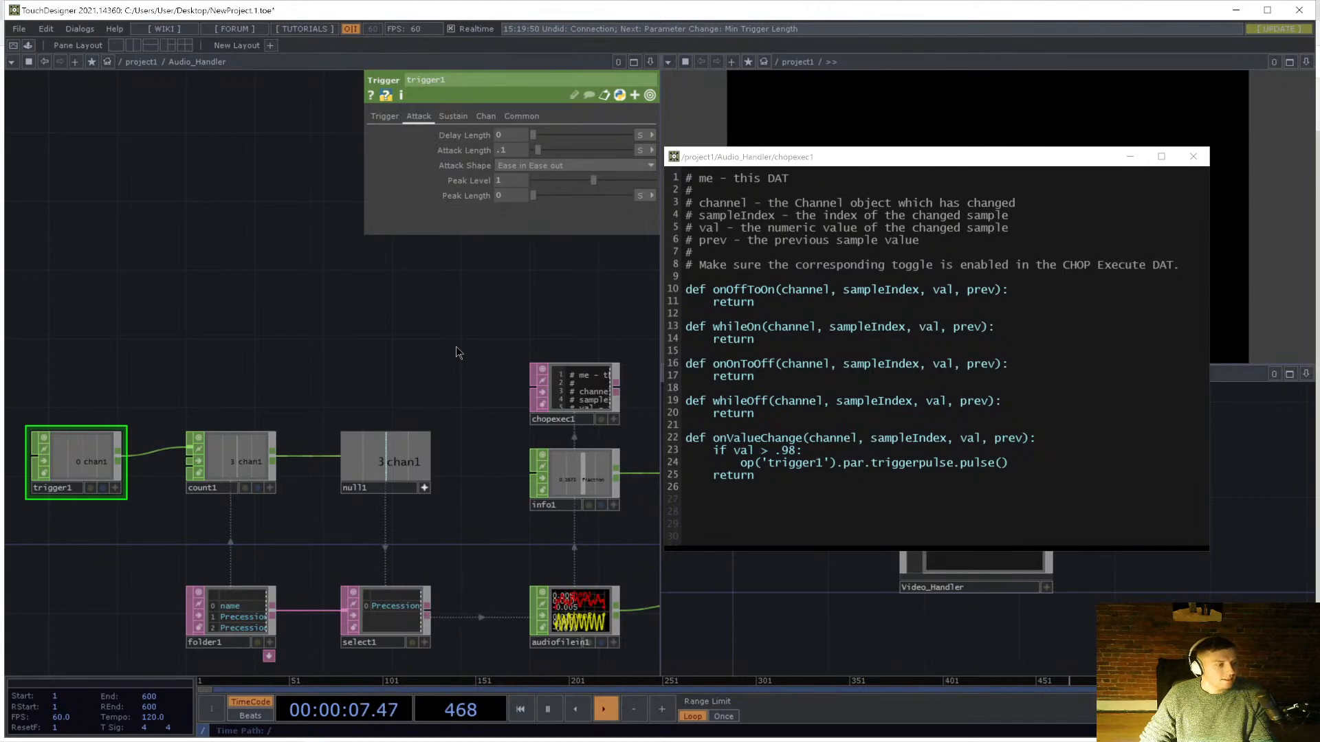
click(1193, 156)
- Switch to the Everstream page in the Brave browser and review its Projects list
key(alt+Tab)
key(alt+Tab)
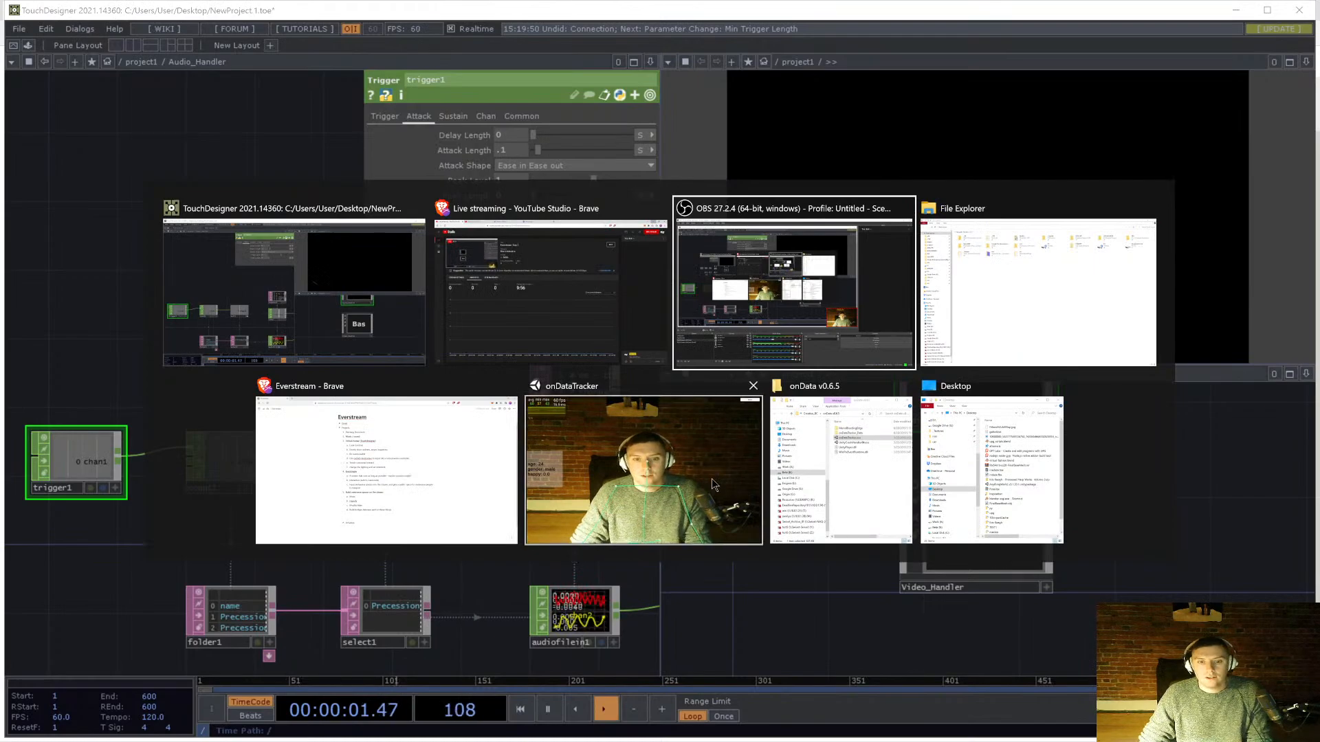
click(397, 496)
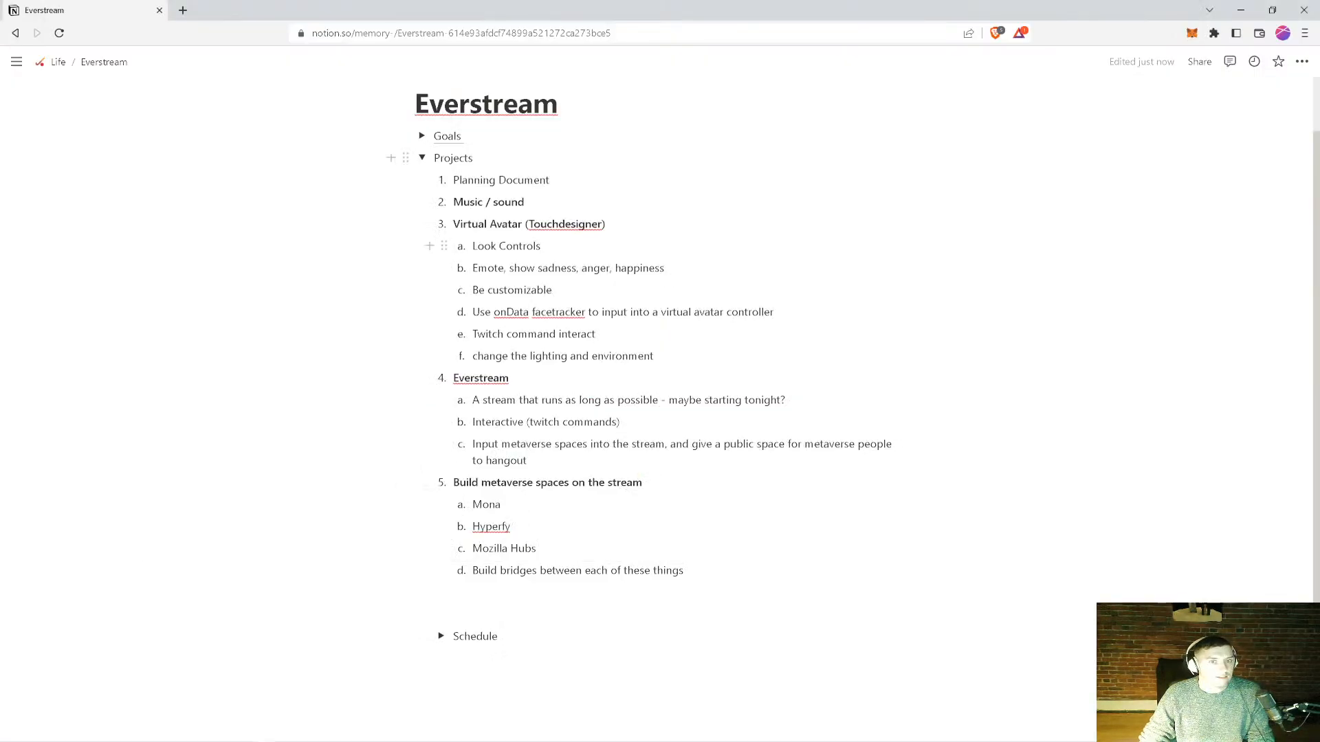
key(alt+Tab)
key(alt+Tab)
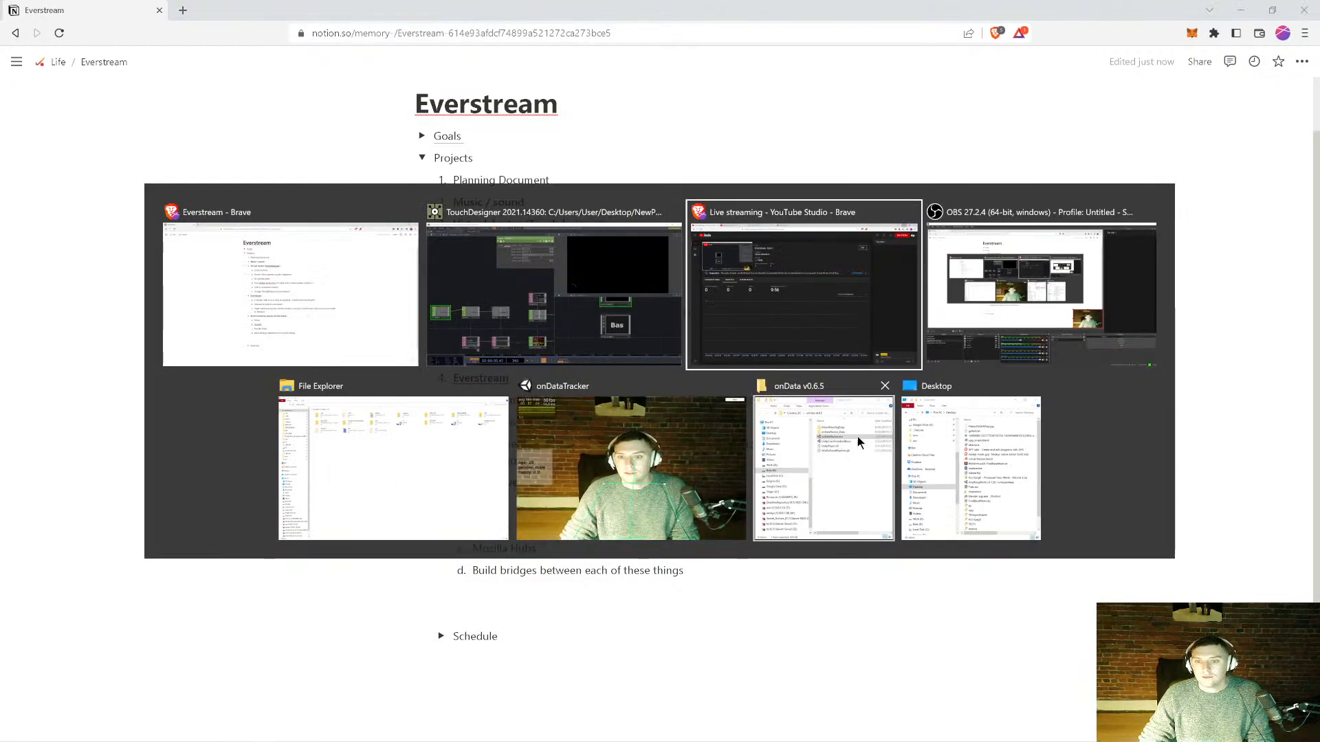
click(317, 311)
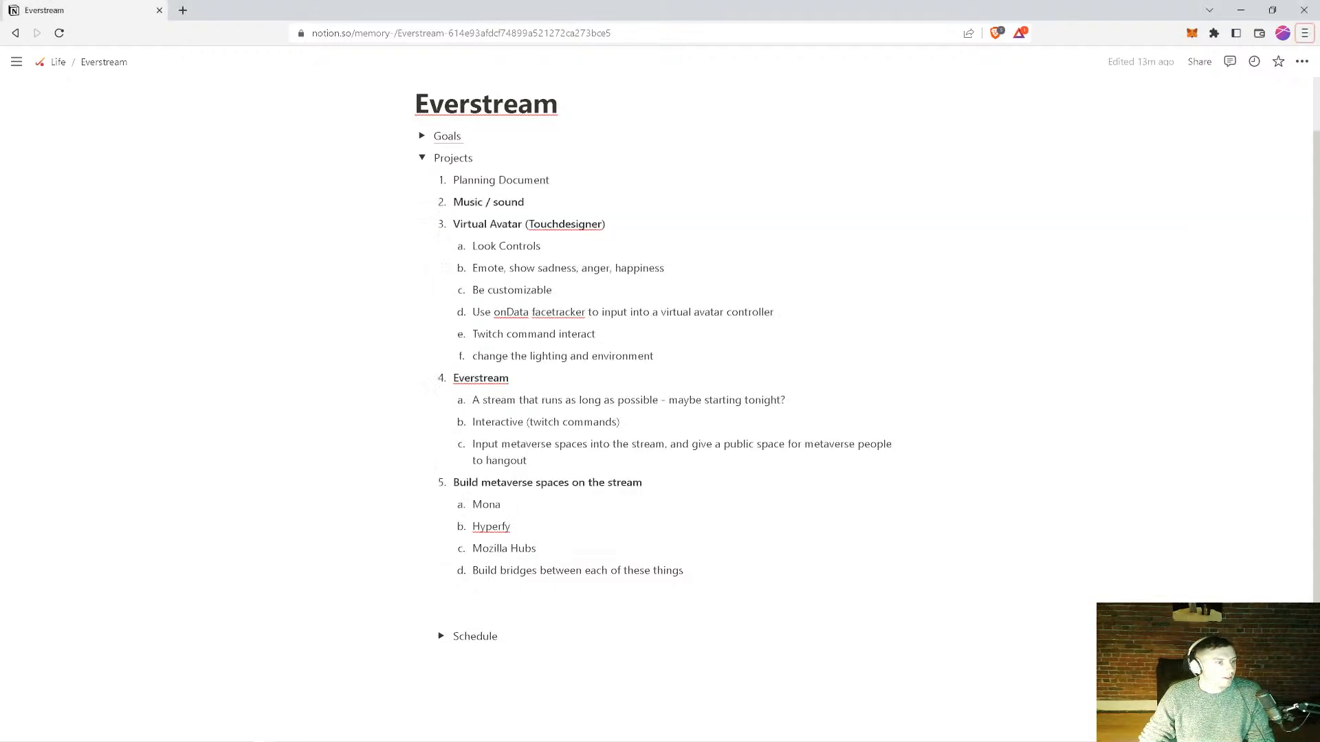
key(alt+Tab)
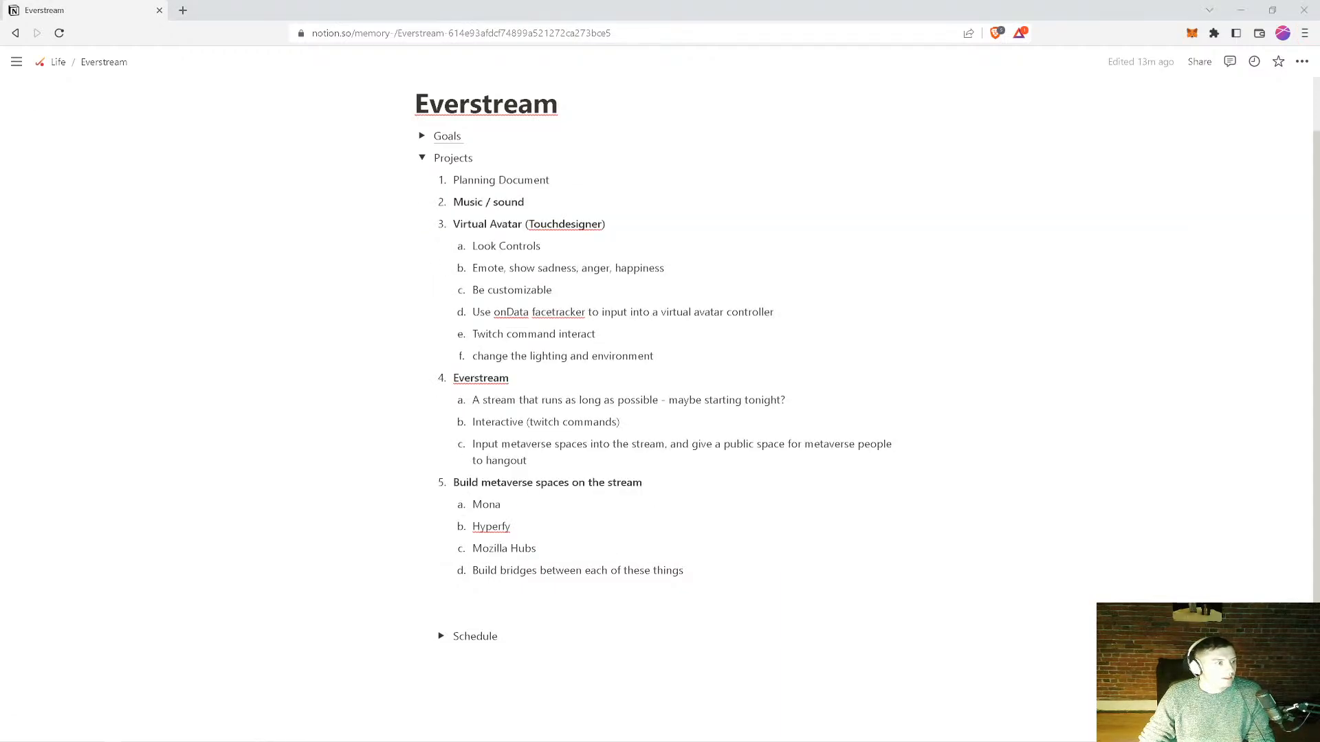
drag(413, 447, 410, 483)
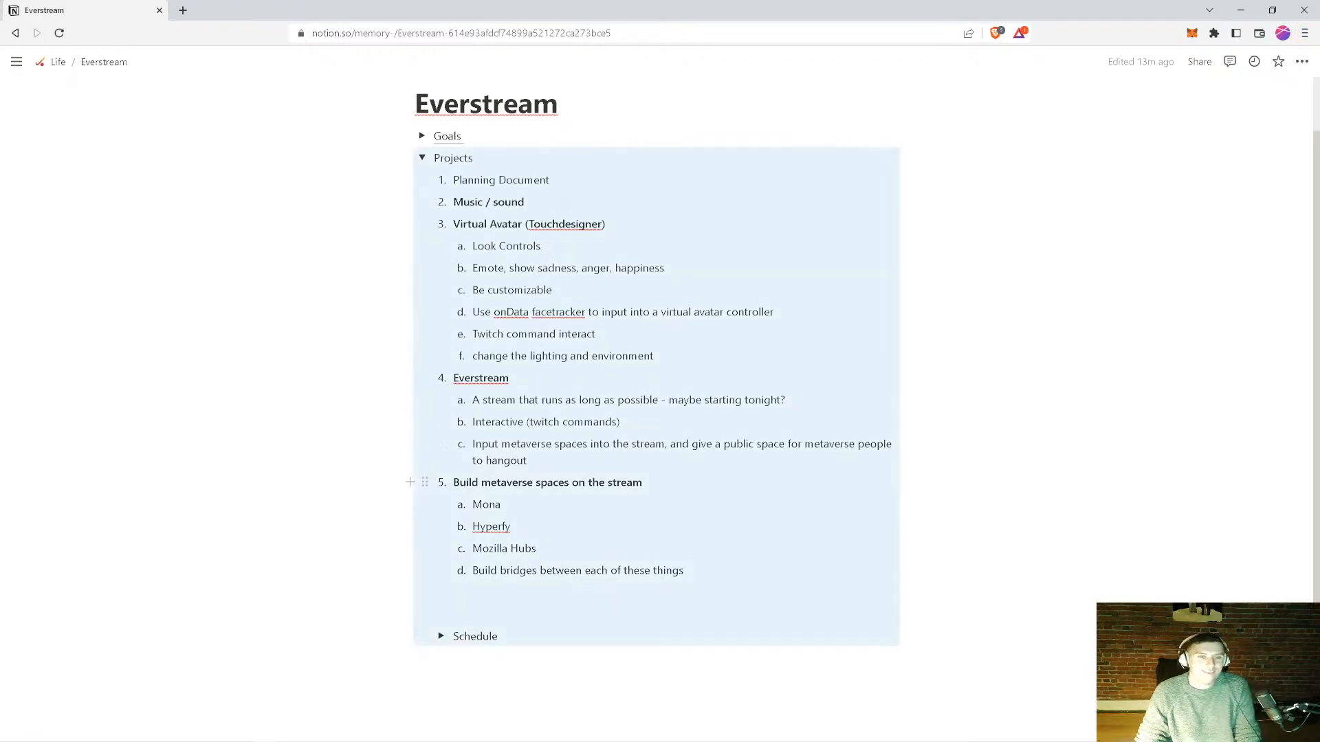
- Switch back to the Audio_Handler network in TouchDesigner
key(alt+Tab)
key(alt+Tab)
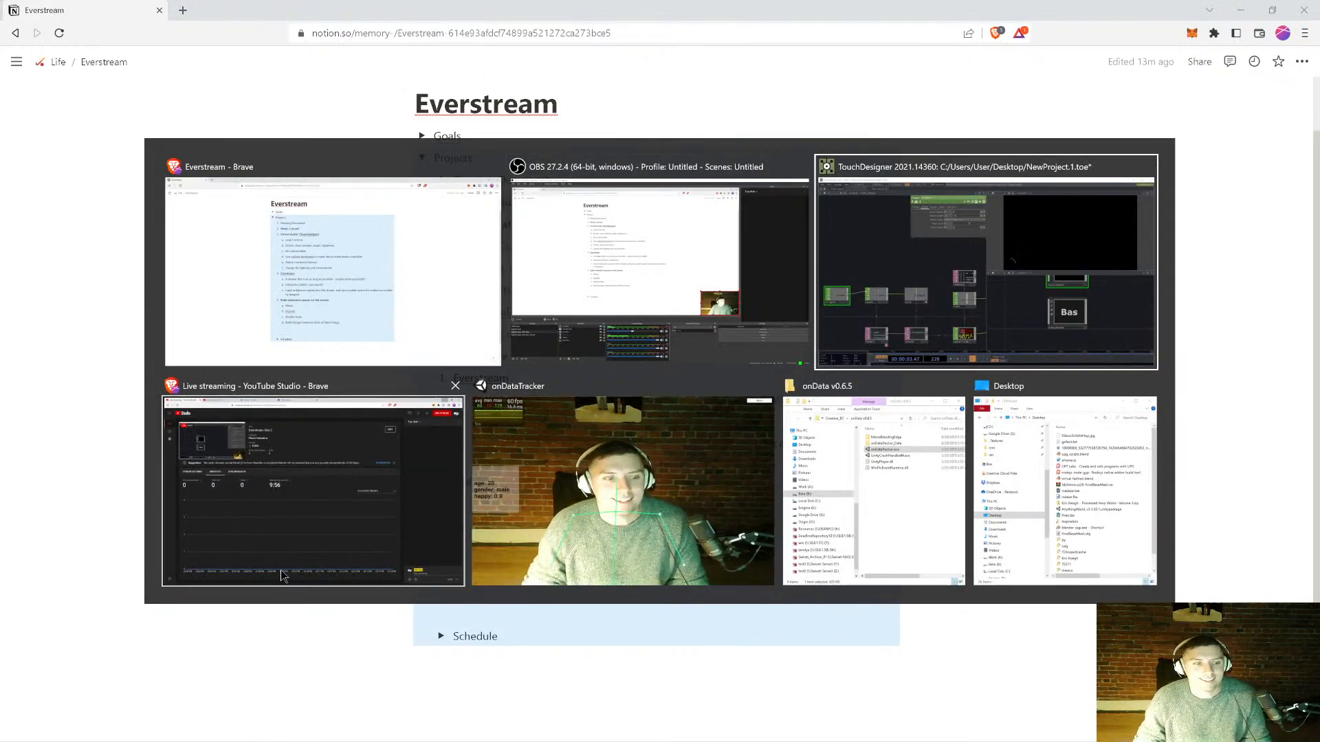
key(Escape)
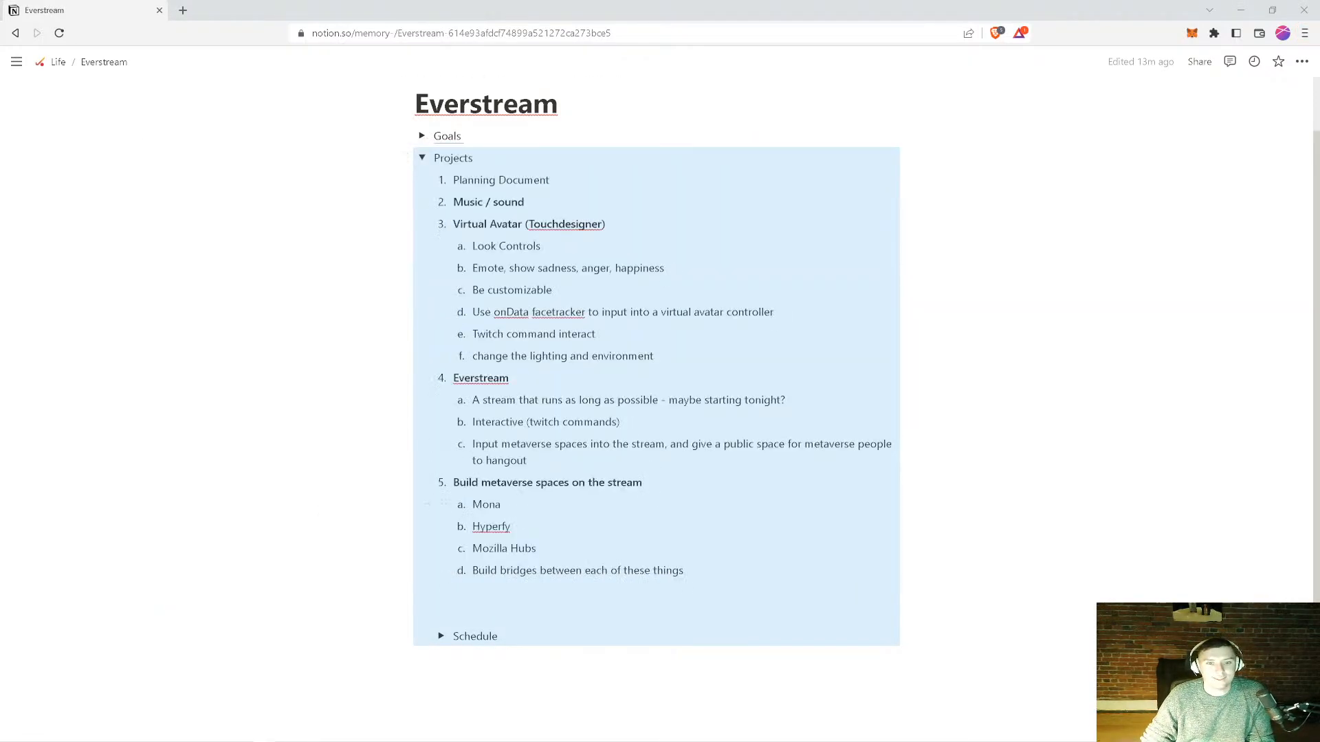
key(alt+Tab)
click(372, 413)
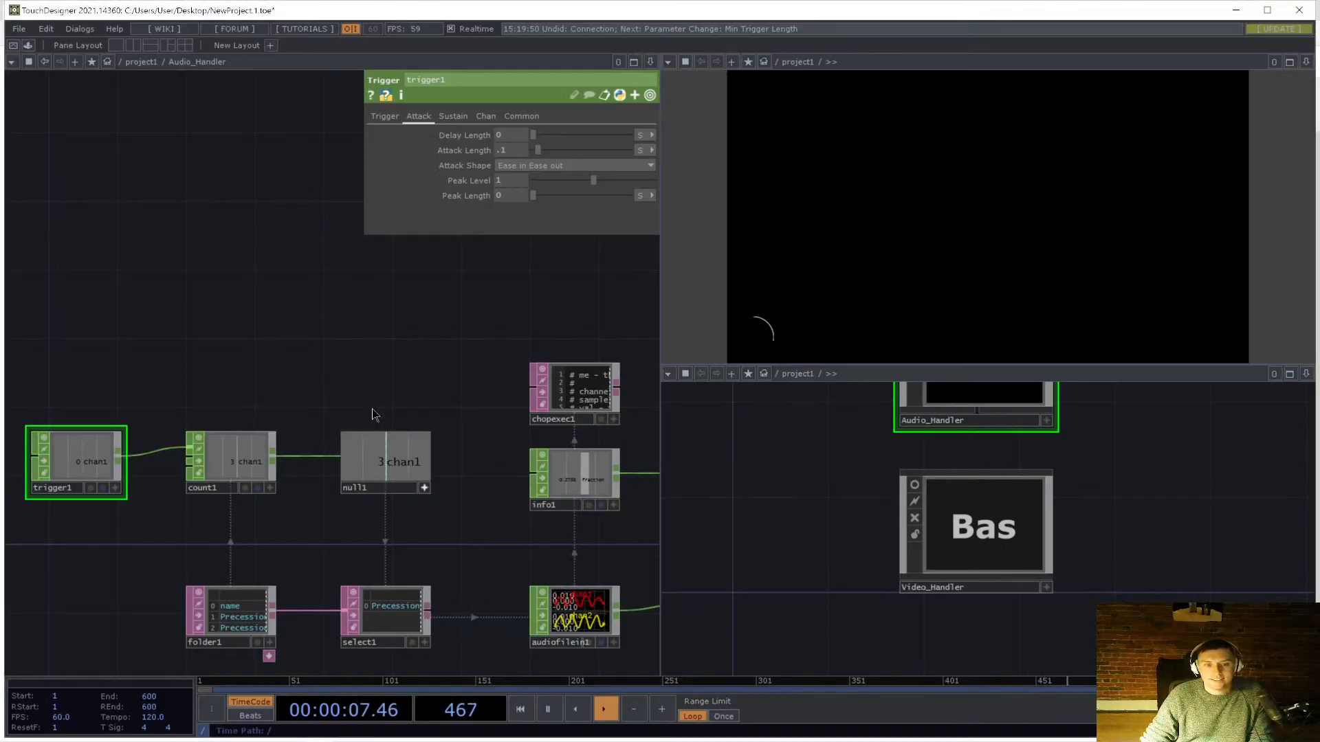
drag(391, 358, 299, 306)
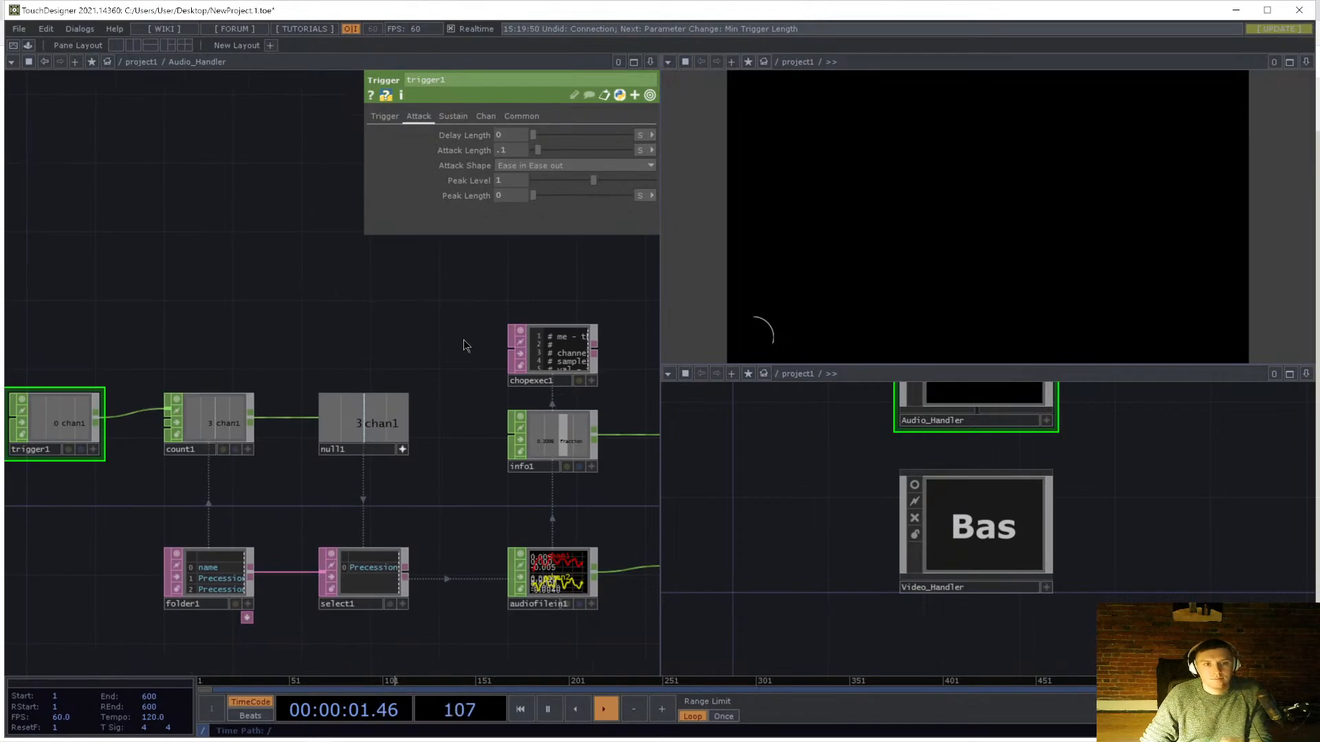
drag(463, 339, 294, 190)
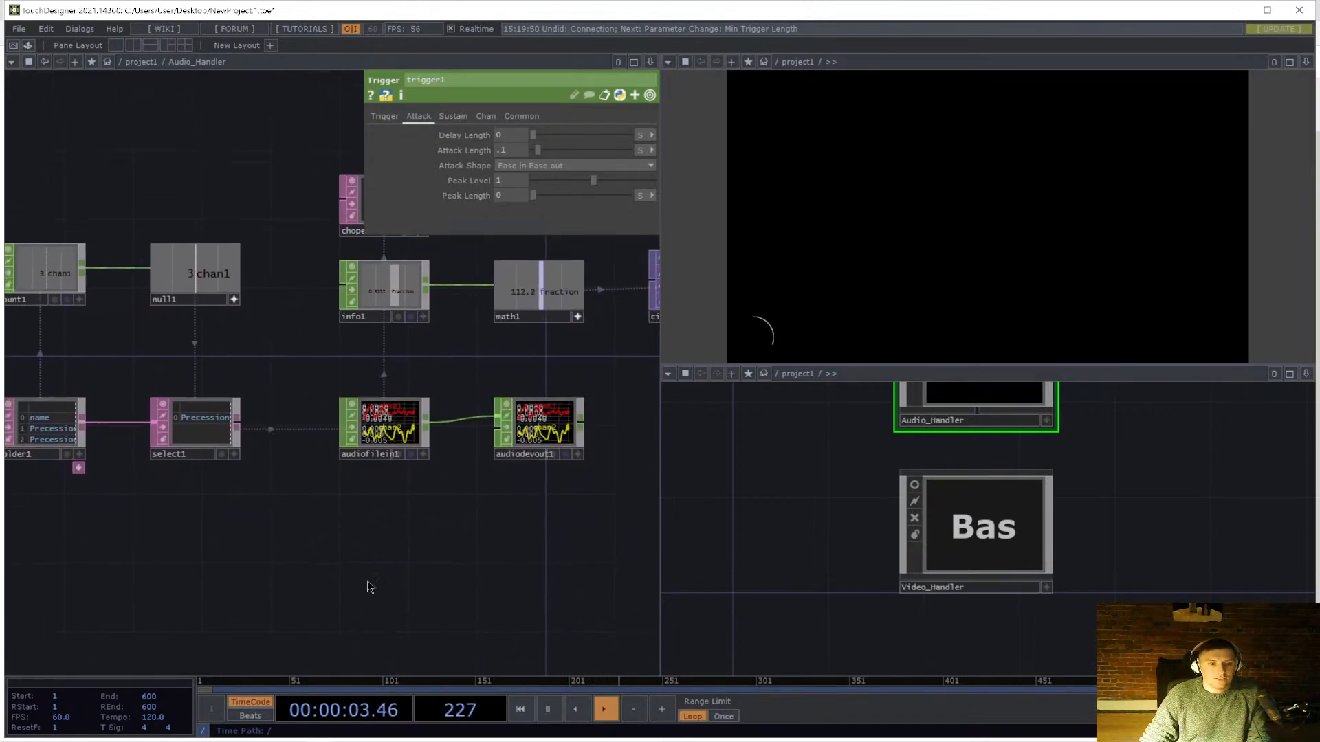
drag(367, 586, 391, 543)
key(Tab)
key(Escape)
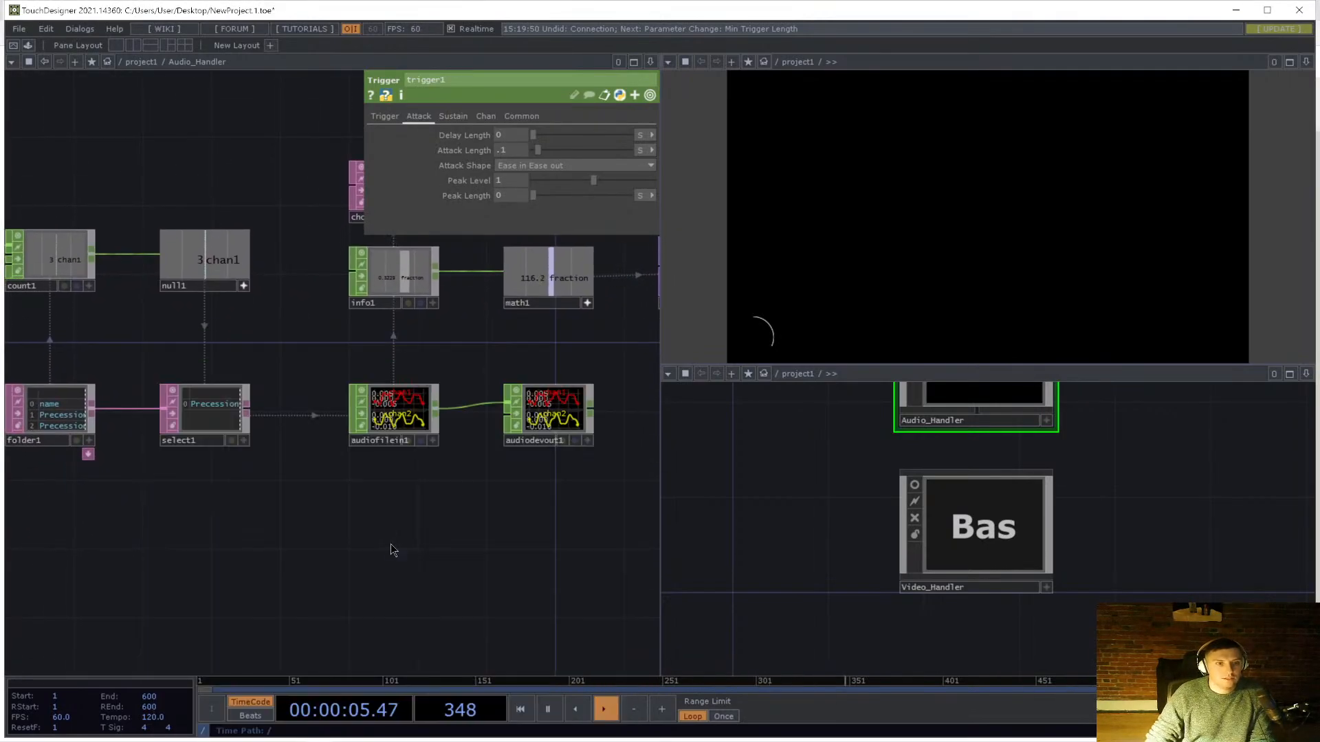
key(Tab)
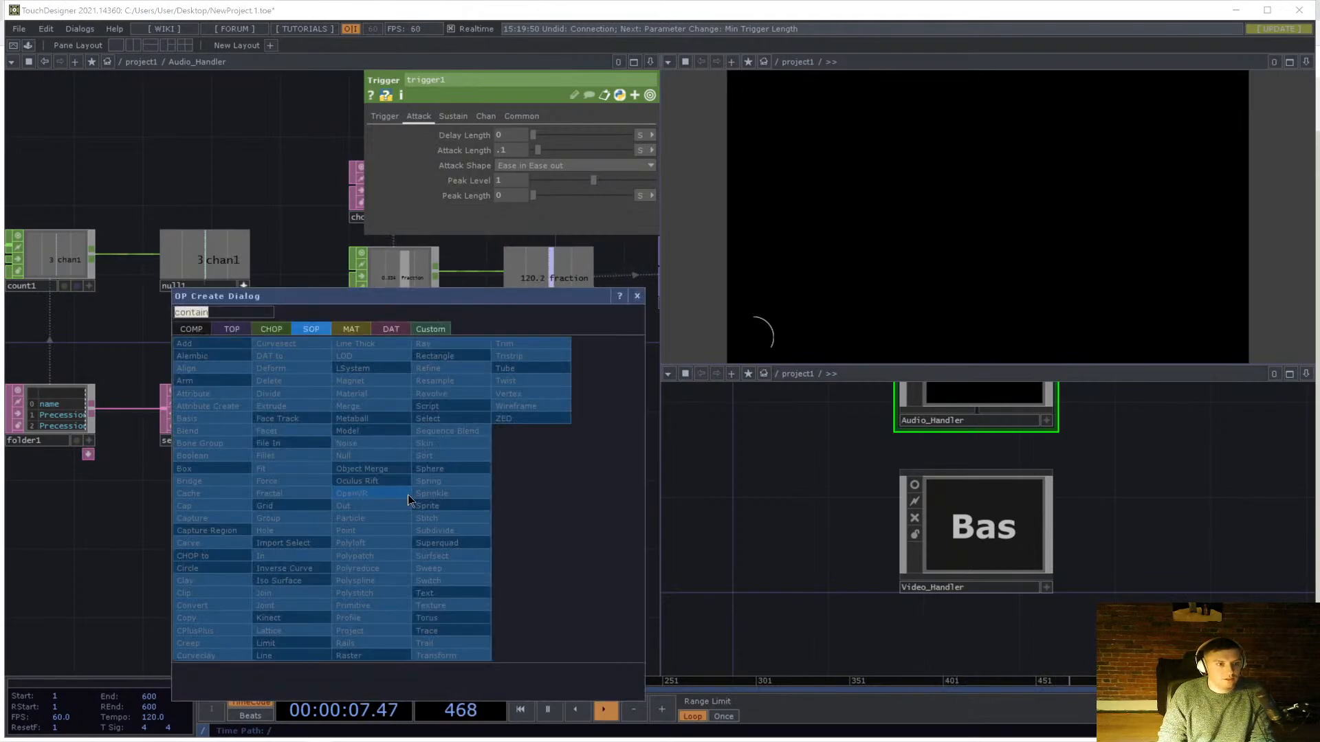
key(Escape)
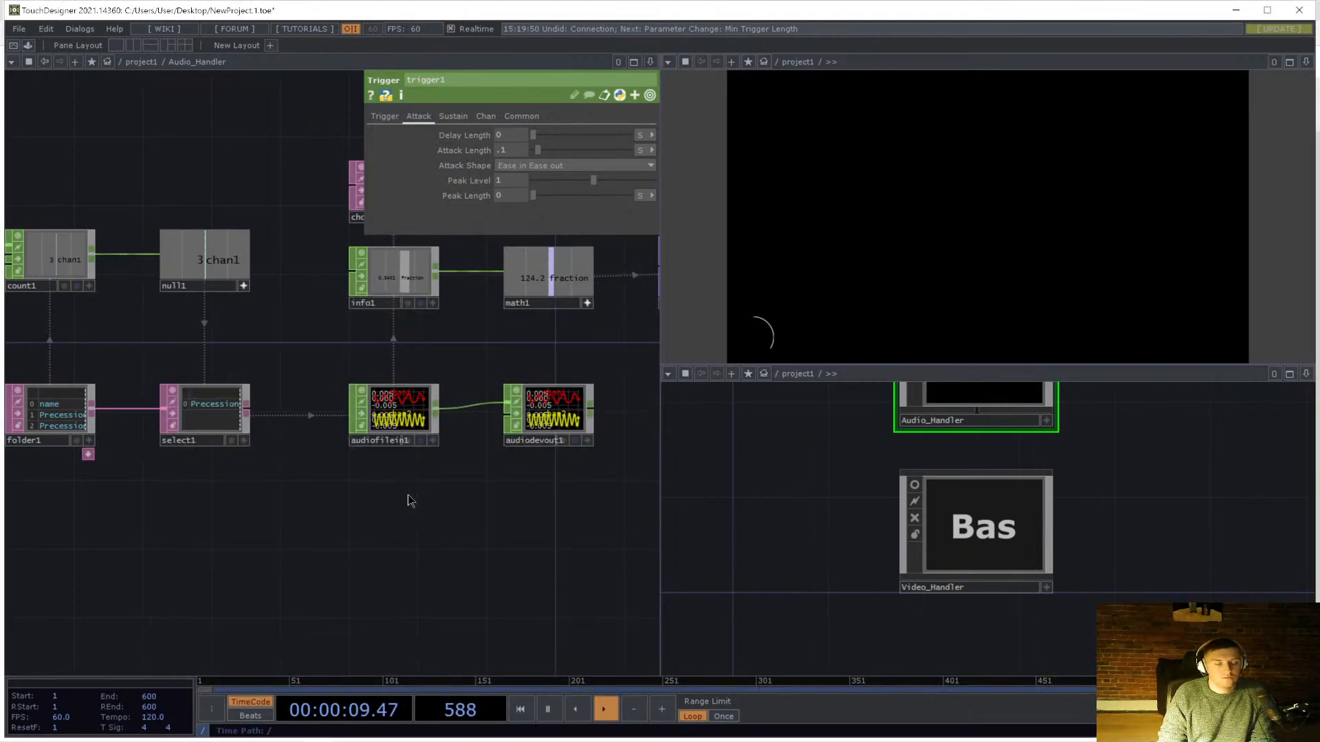
key(Tab)
key(Escape)
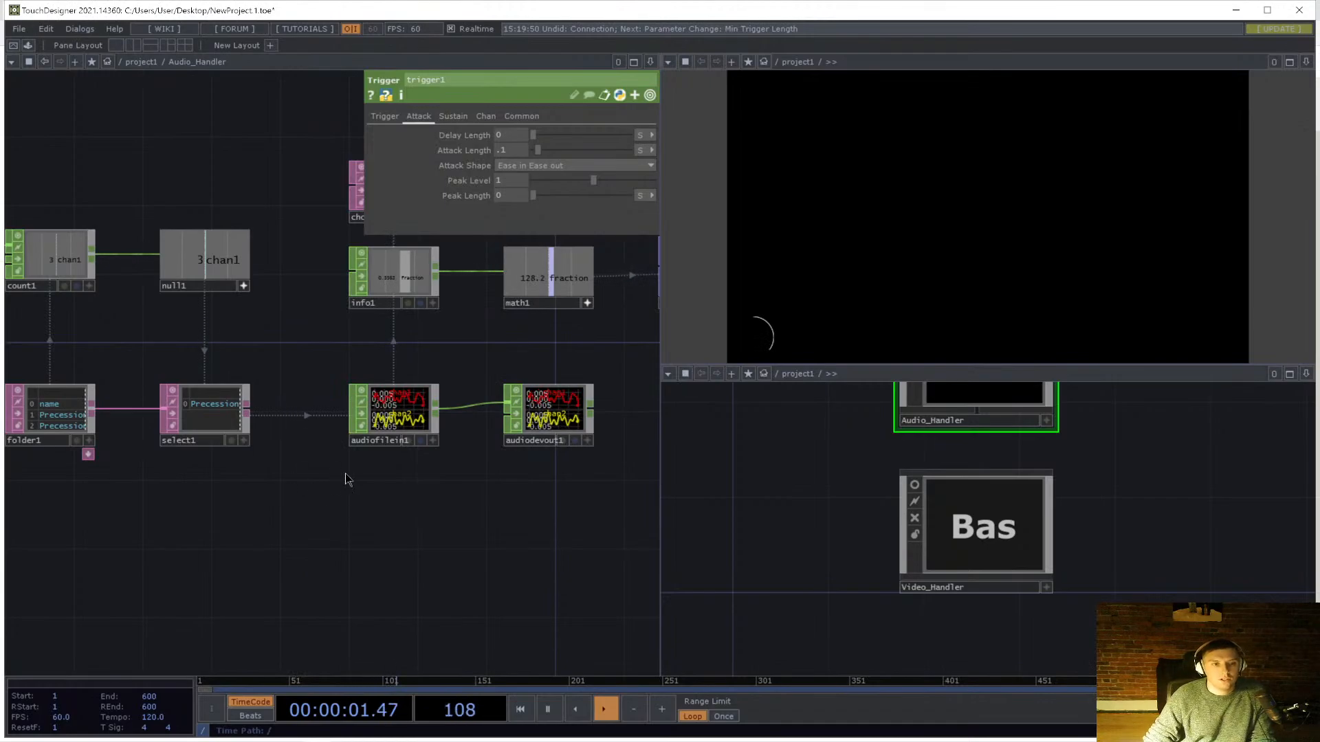
- Add a Text TOP above chopexec1 in the Audio_Handler network
drag(449, 580, 304, 610)
scroll(304, 610, down, 3)
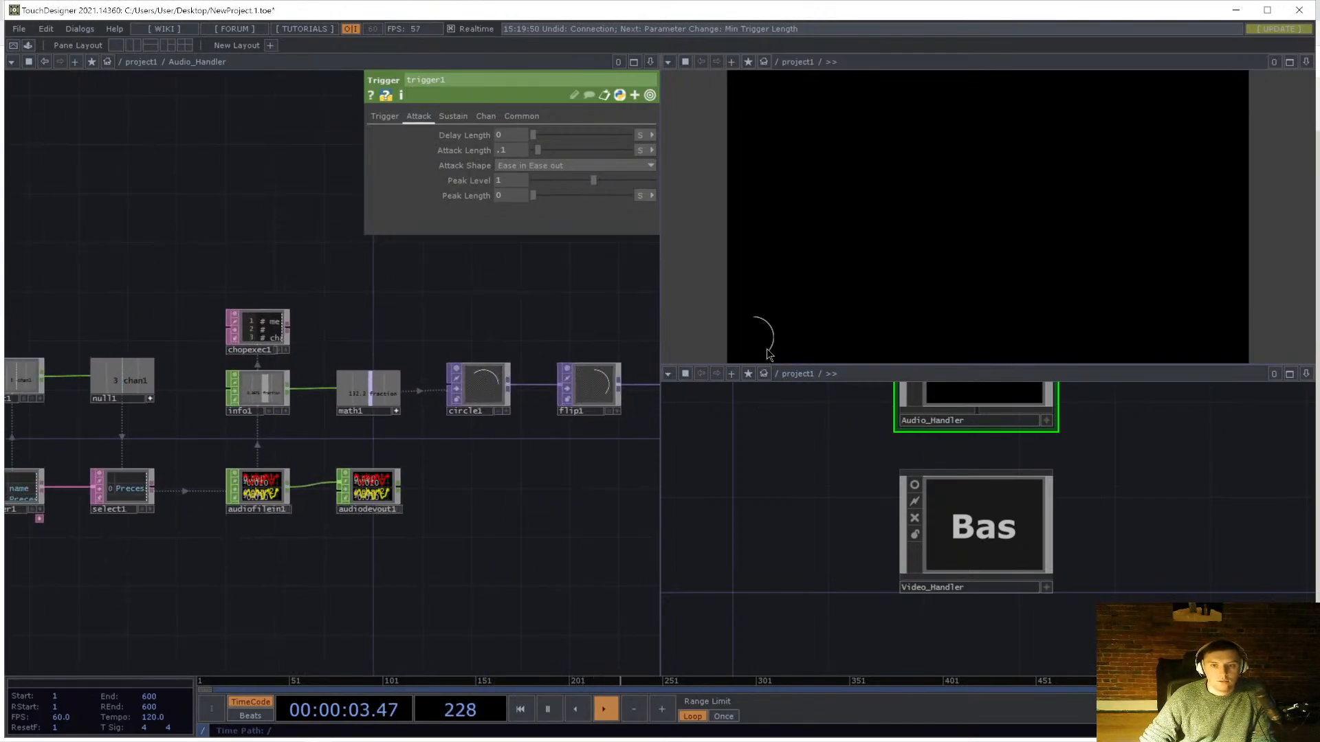
drag(398, 335, 402, 340)
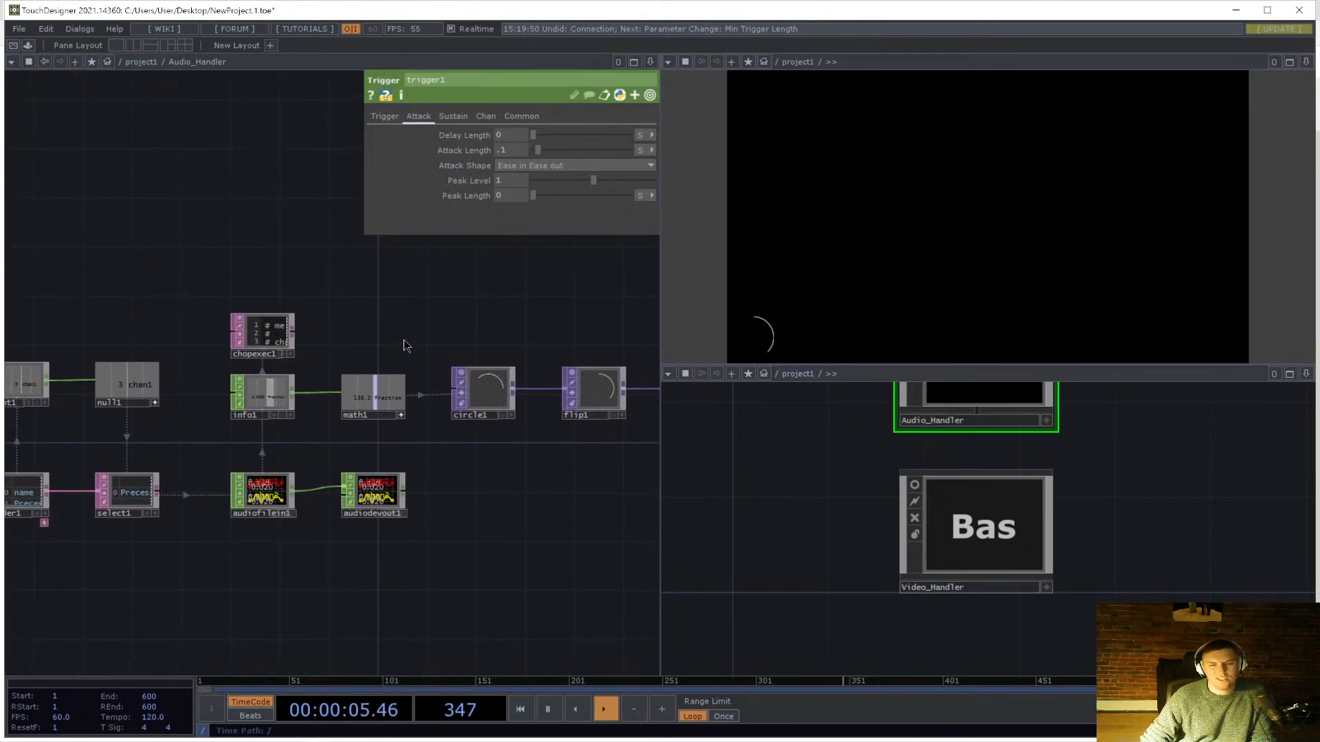
scroll(306, 284, up, 3)
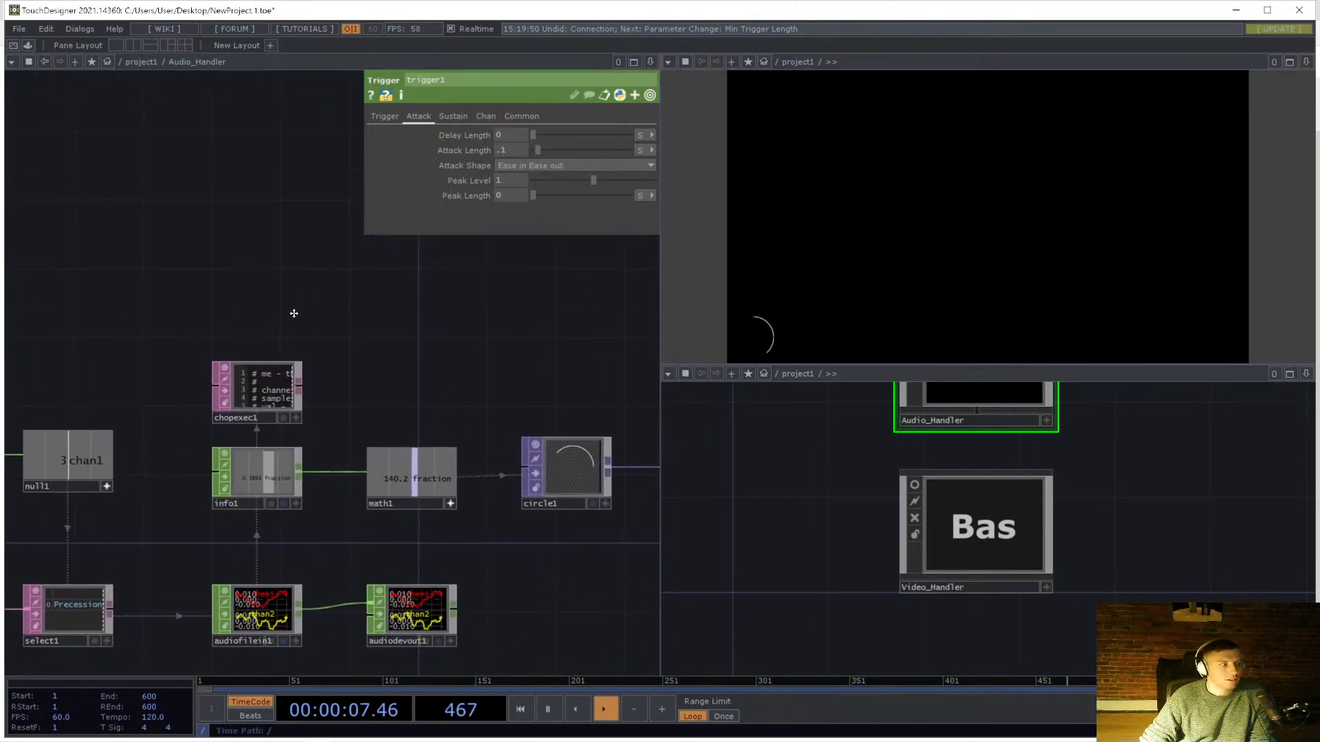
mouse_move(293, 313)
mouse_down()
mouse_move(318, 288)
mouse_move(312, 300)
mouse_move(251, 294)
mouse_move(270, 309)
mouse_up()
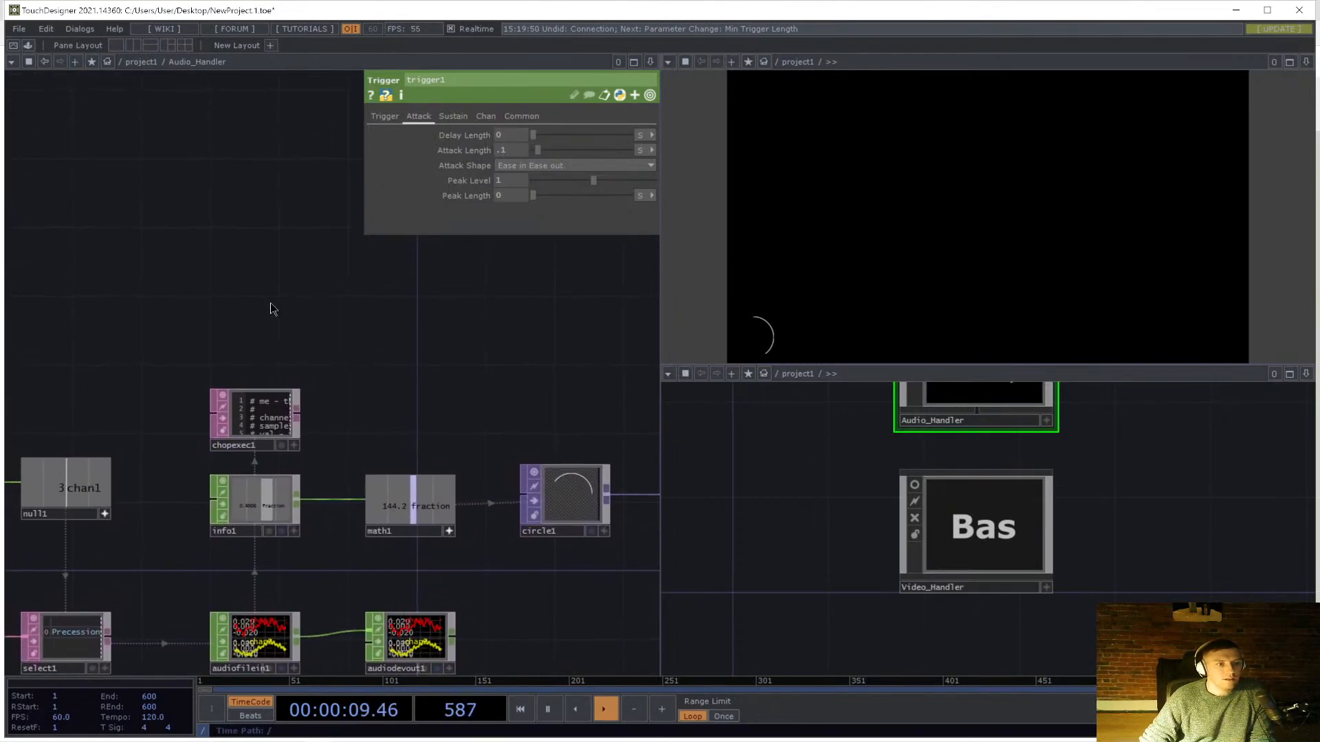
key(Tab)
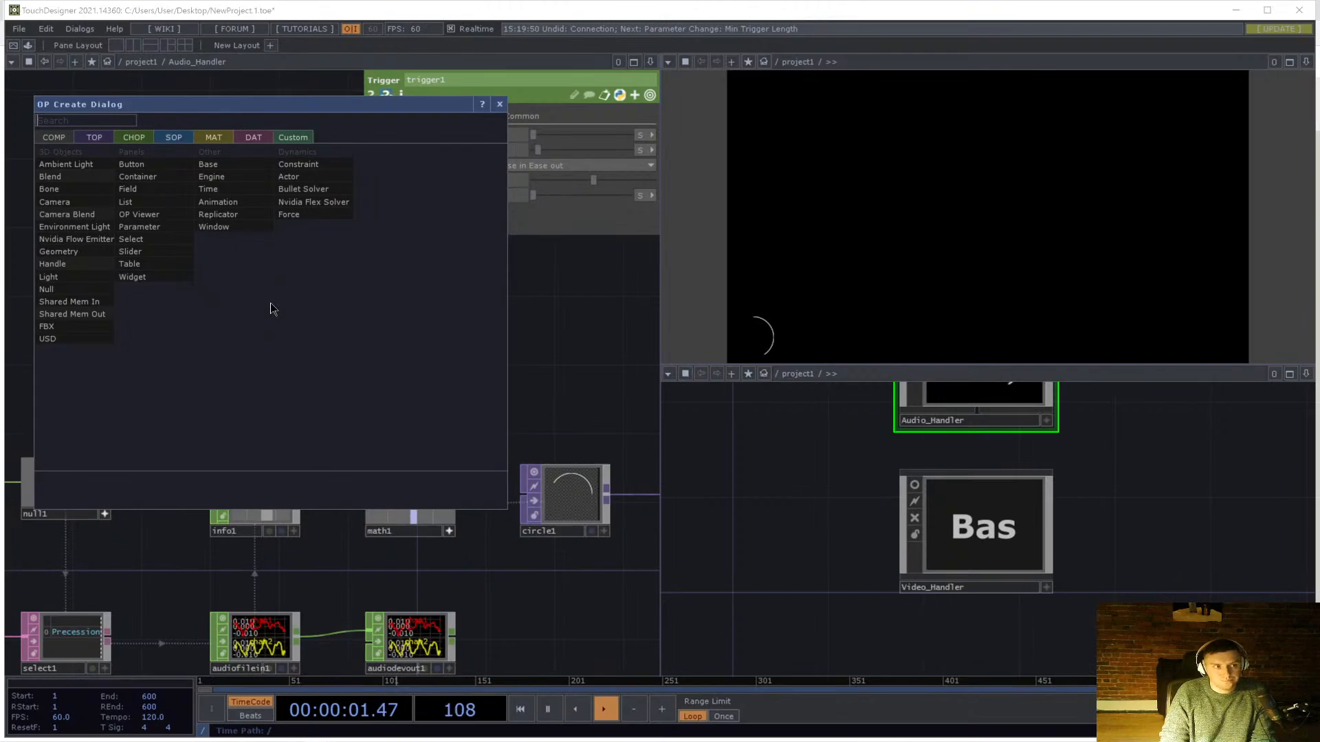
text(text)
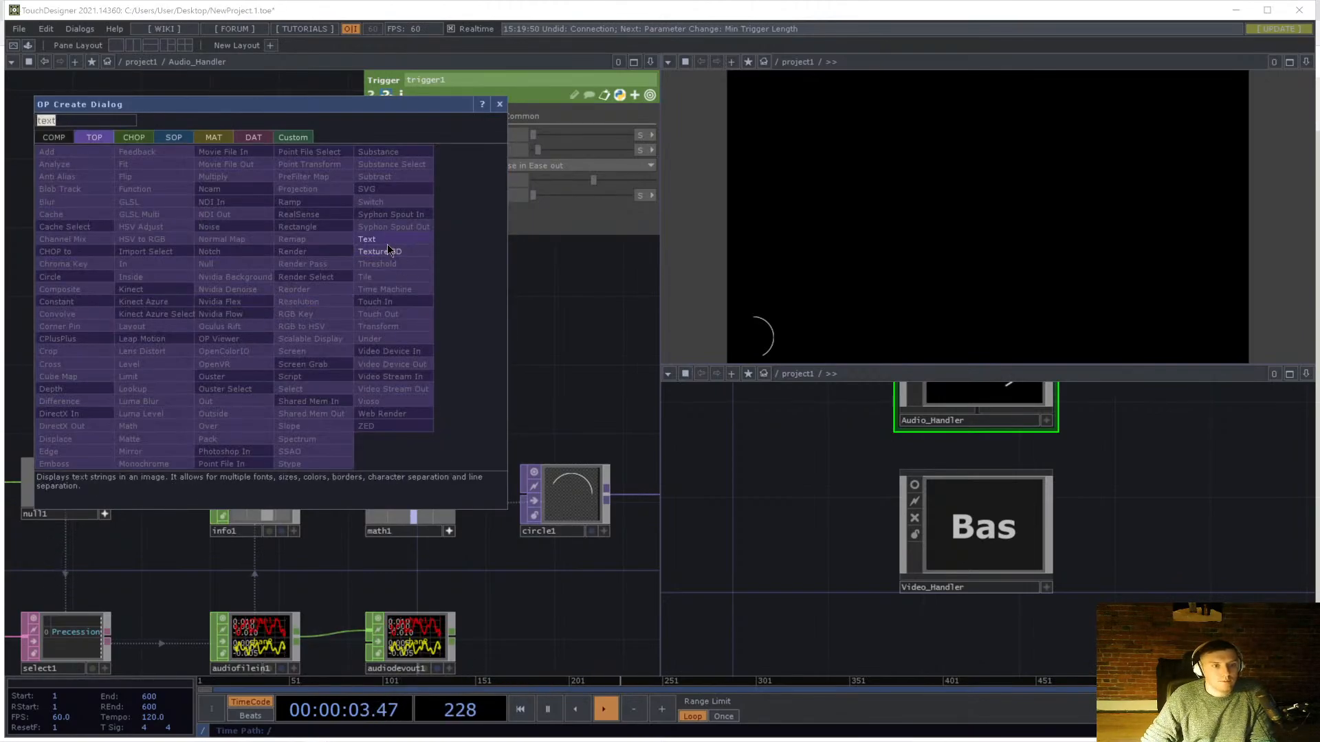
click(386, 244)
click(374, 312)
scroll(289, 330, up, 5)
- Set text1's Text parameter to the Python expression op('select1')[0,0] so it shows the selected file name
key(p)
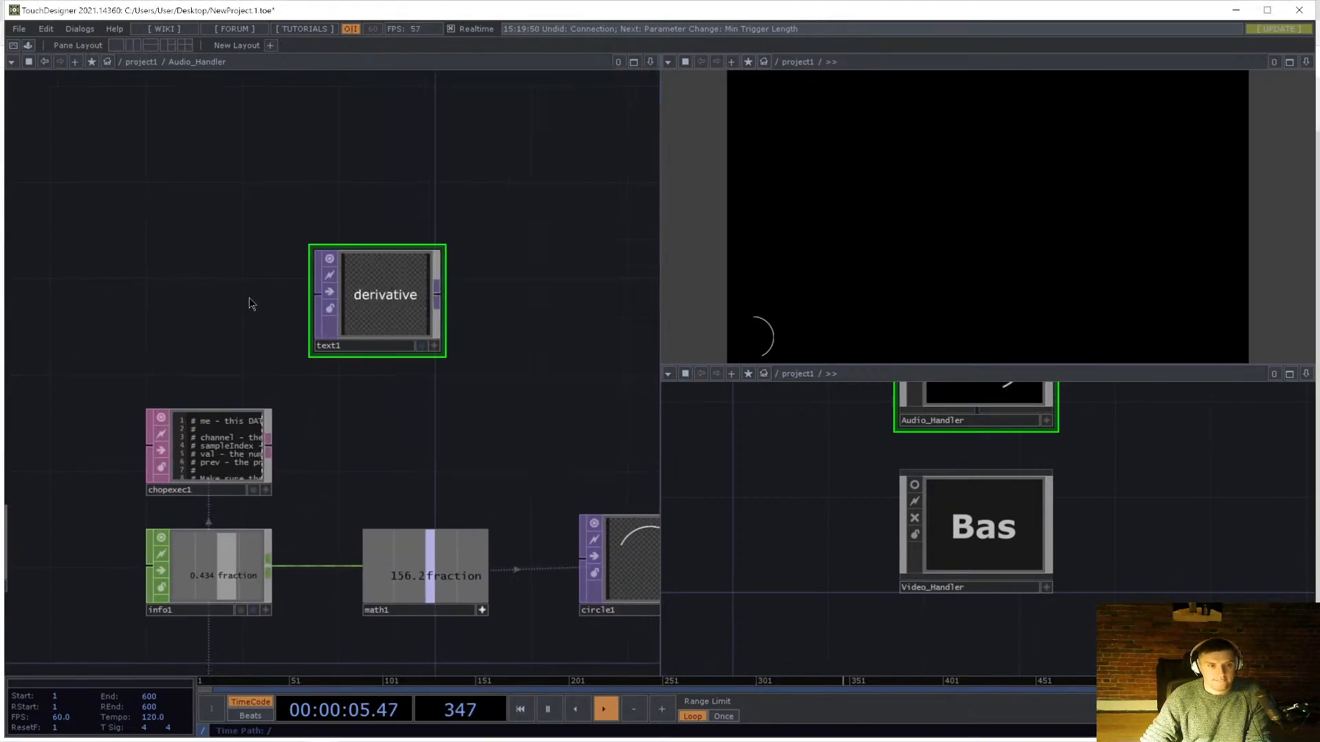
key(p)
click(536, 211)
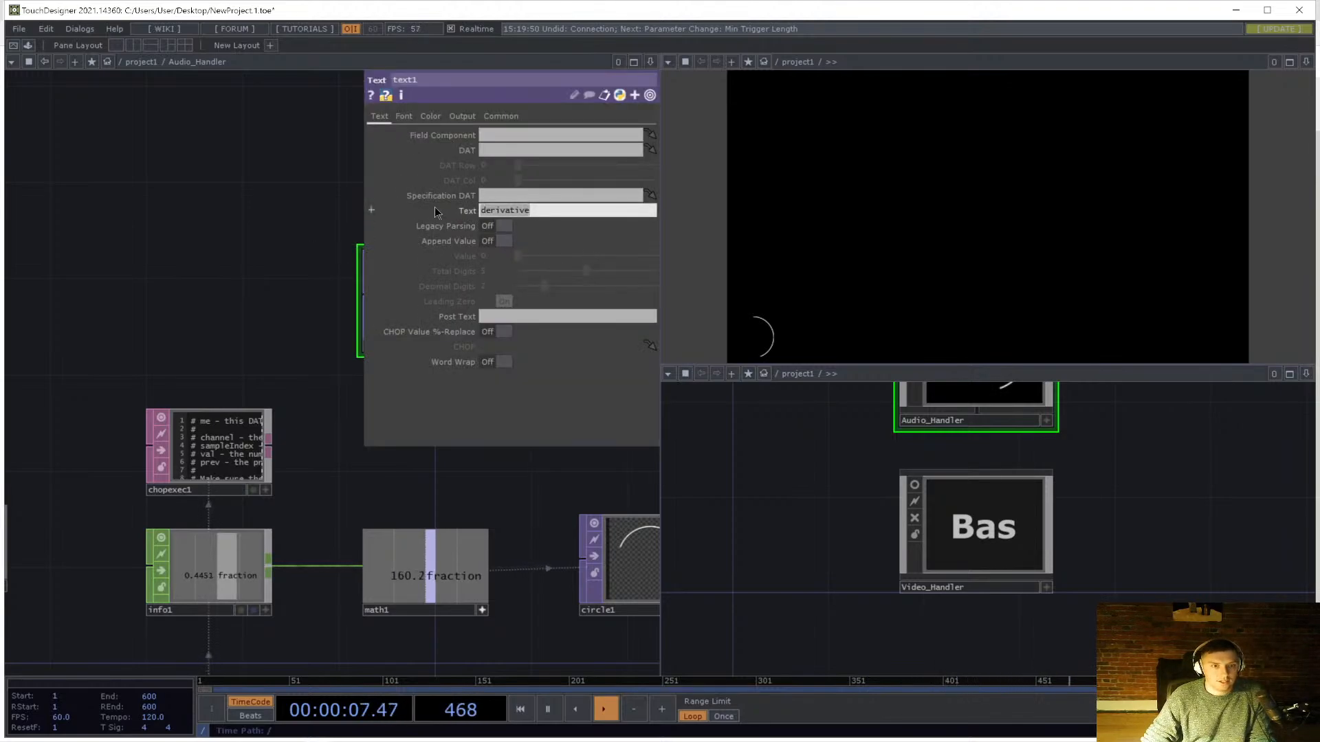
text(op())
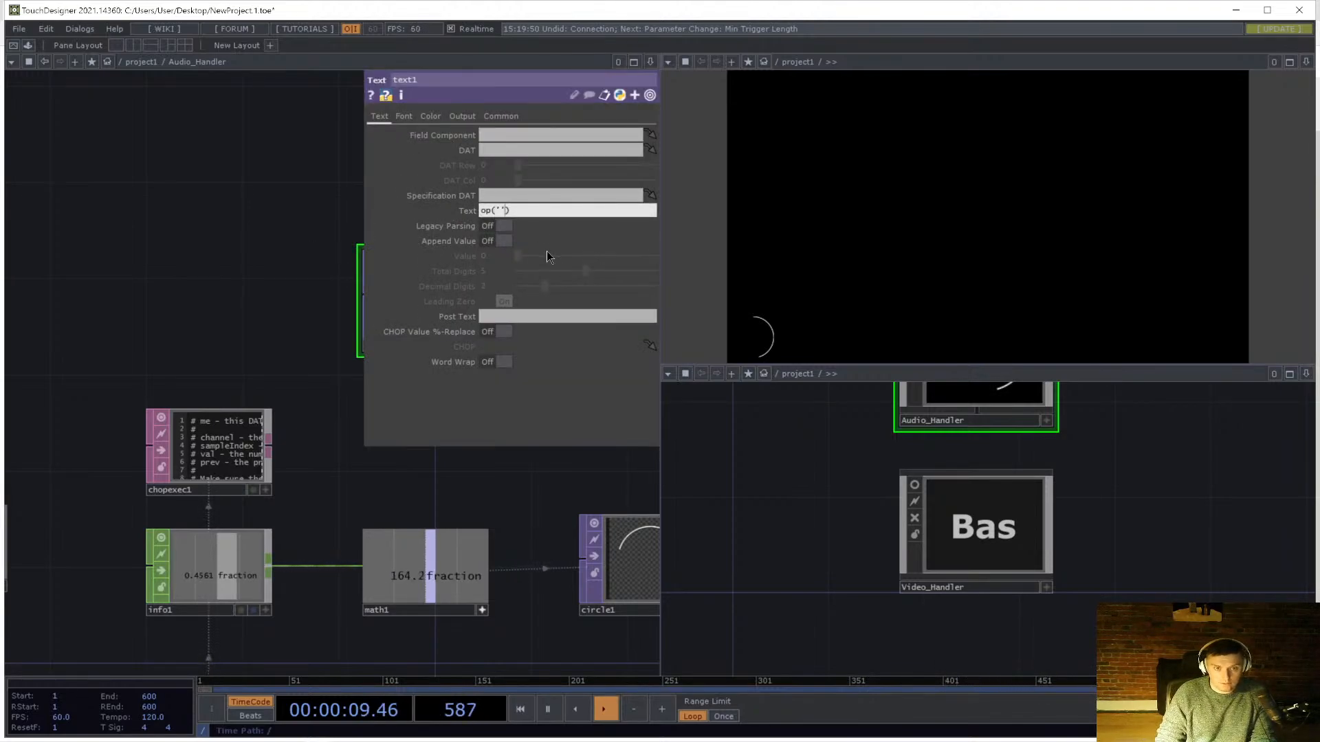
text('select1)
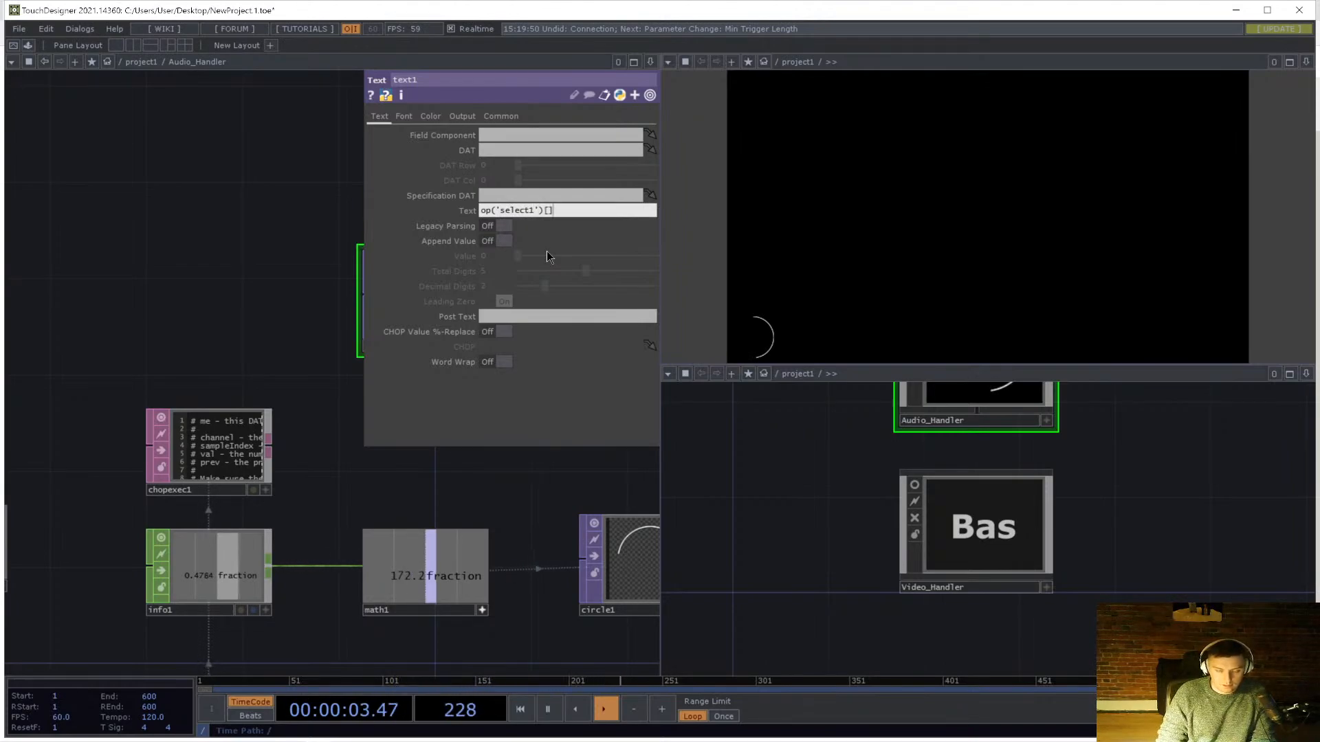
text(,0)
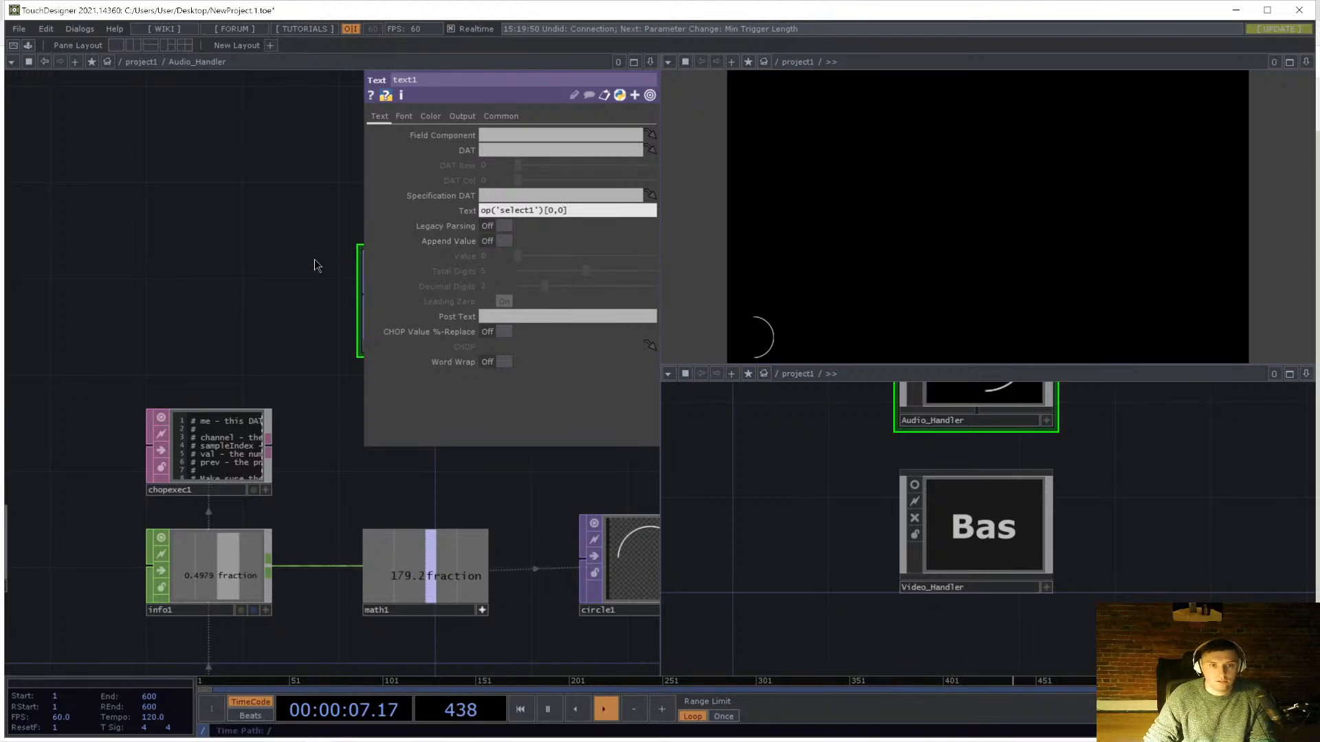
key(Return)
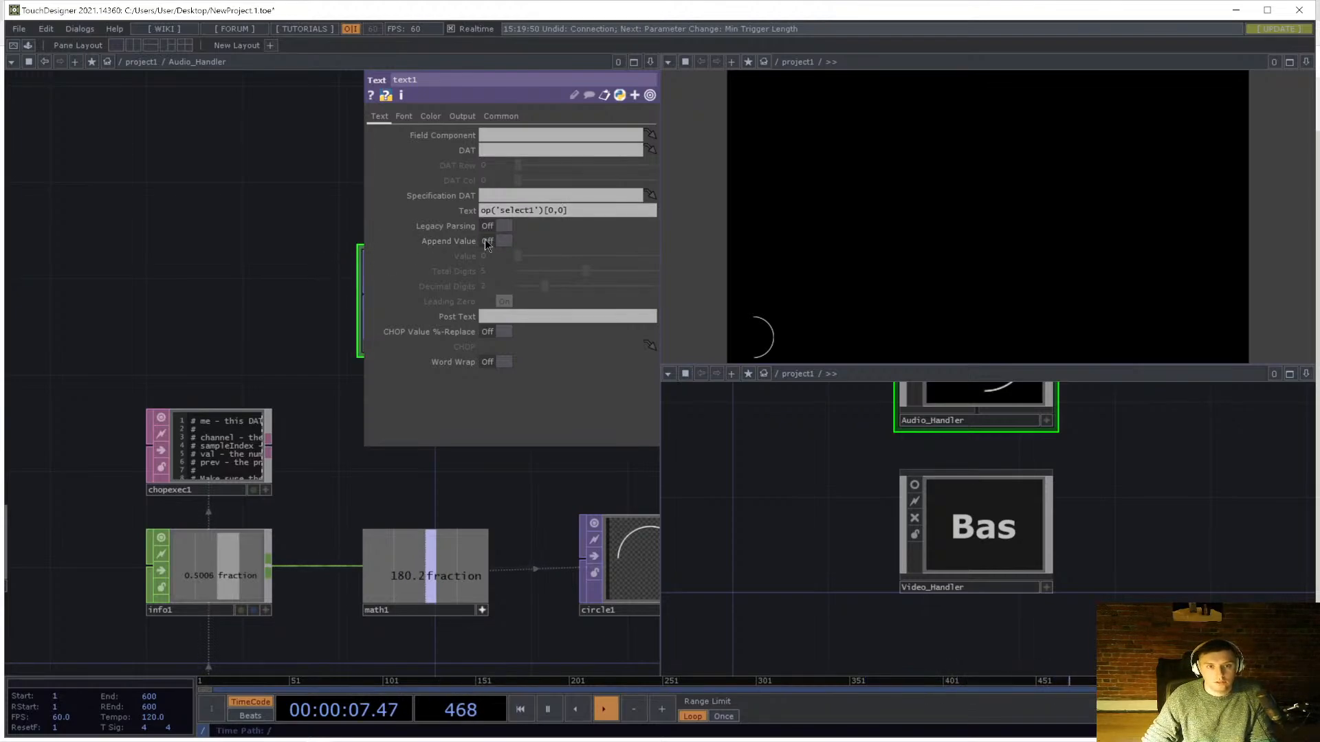
click(570, 212)
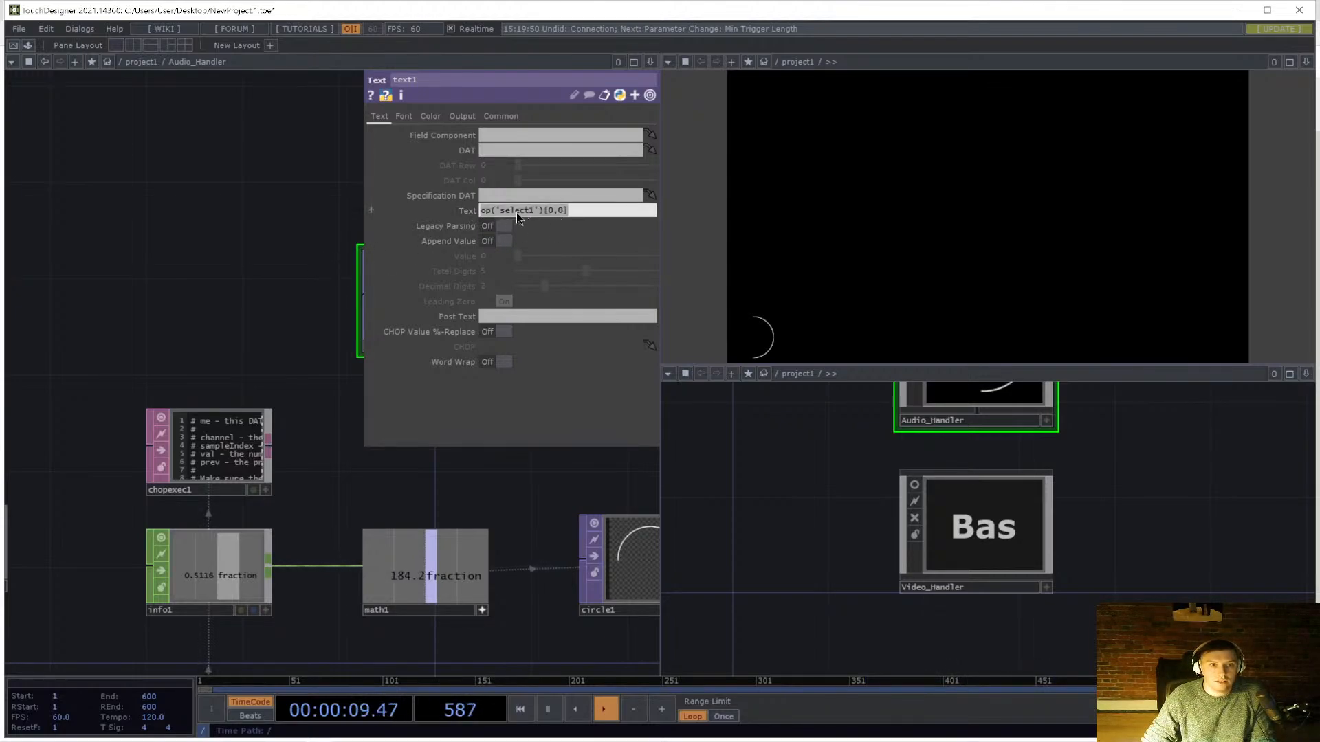
click(466, 212)
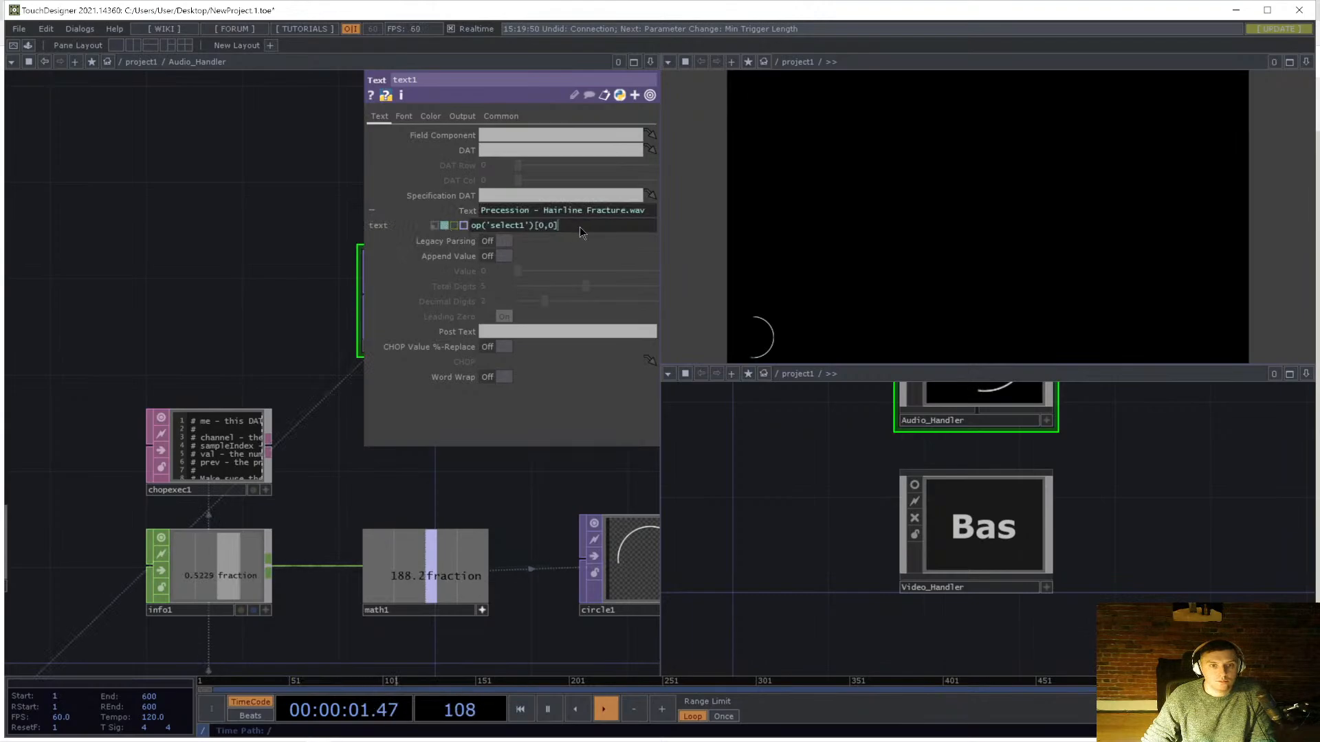
drag(255, 297, 218, 299)
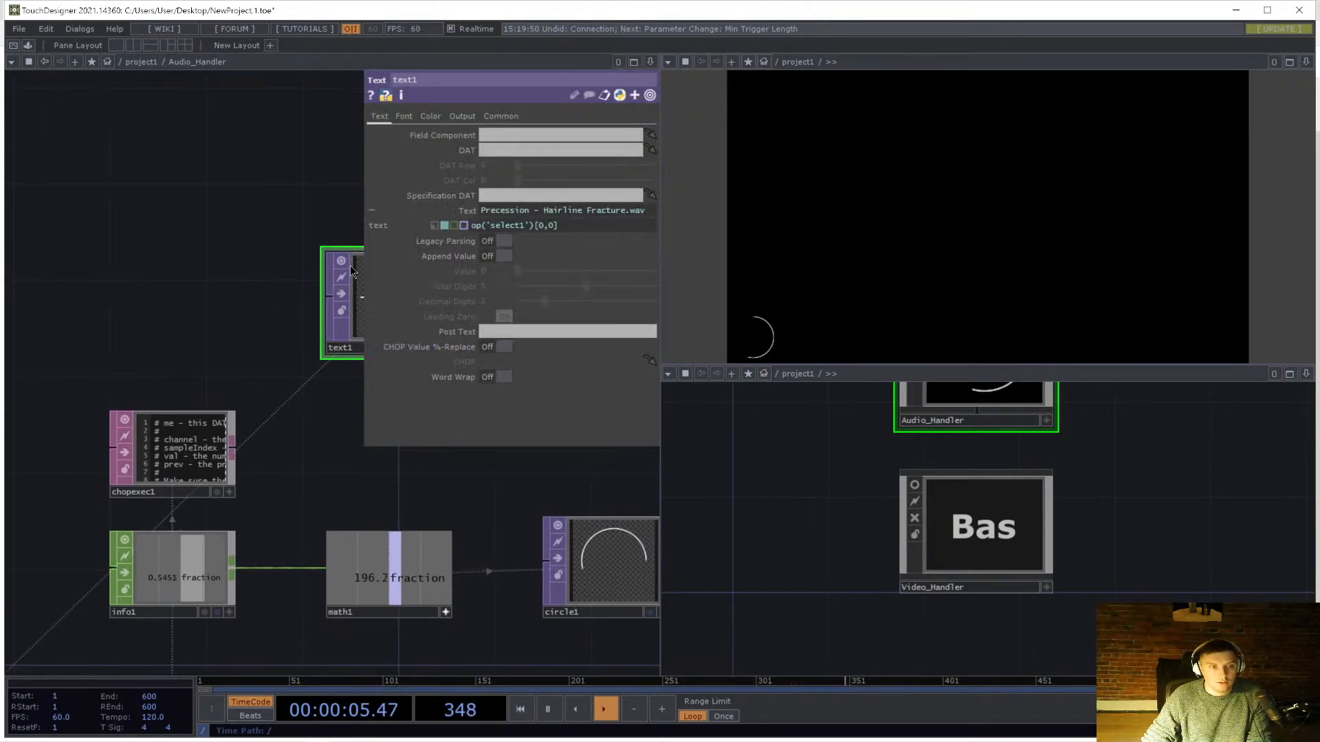
- Set text1's Auto-Size Font option to Auto-Fit Always
drag(349, 265, 177, 227)
click(402, 116)
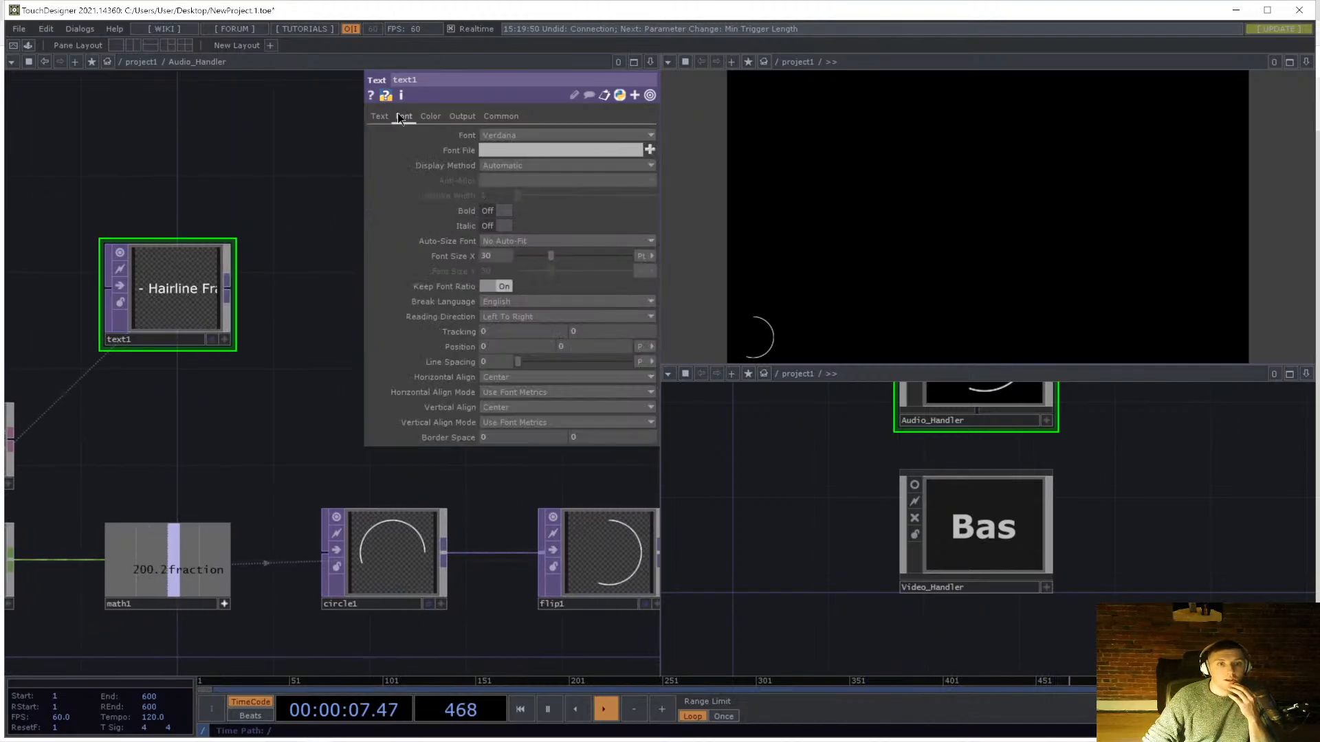
click(423, 114)
click(459, 115)
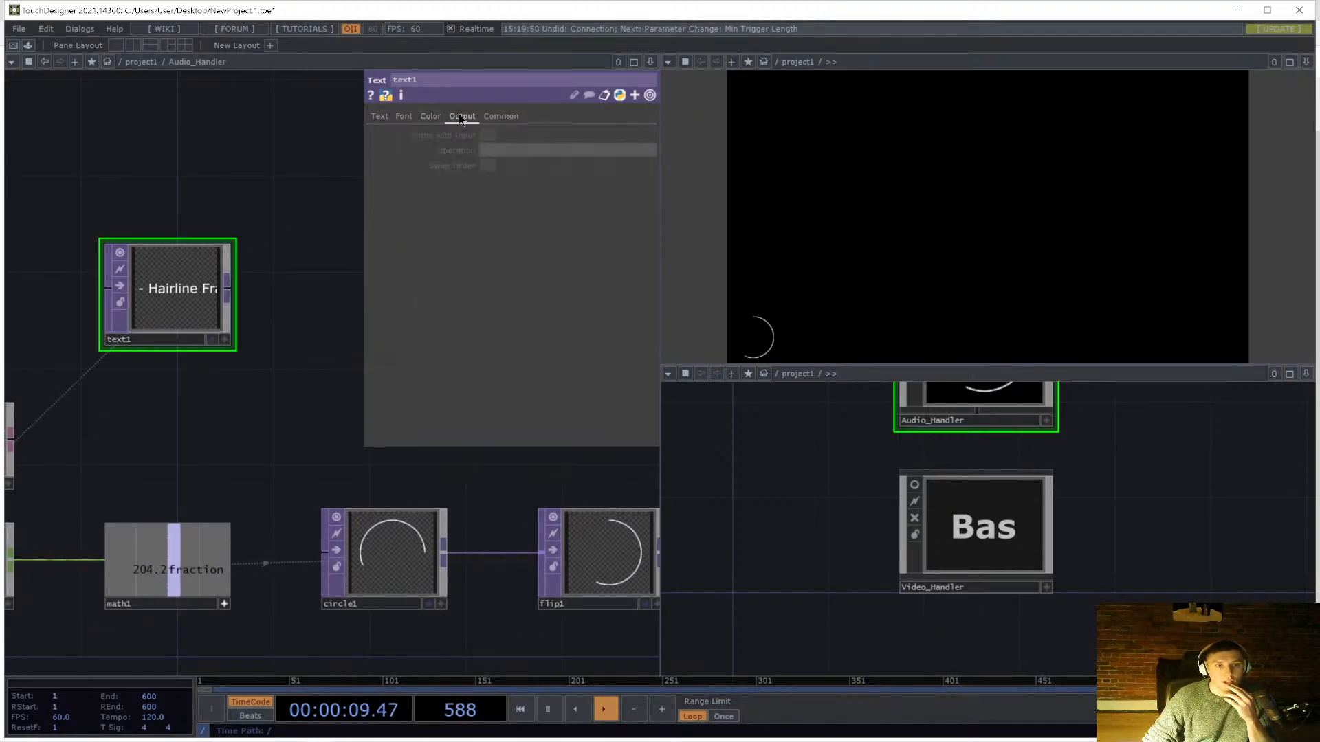
click(405, 117)
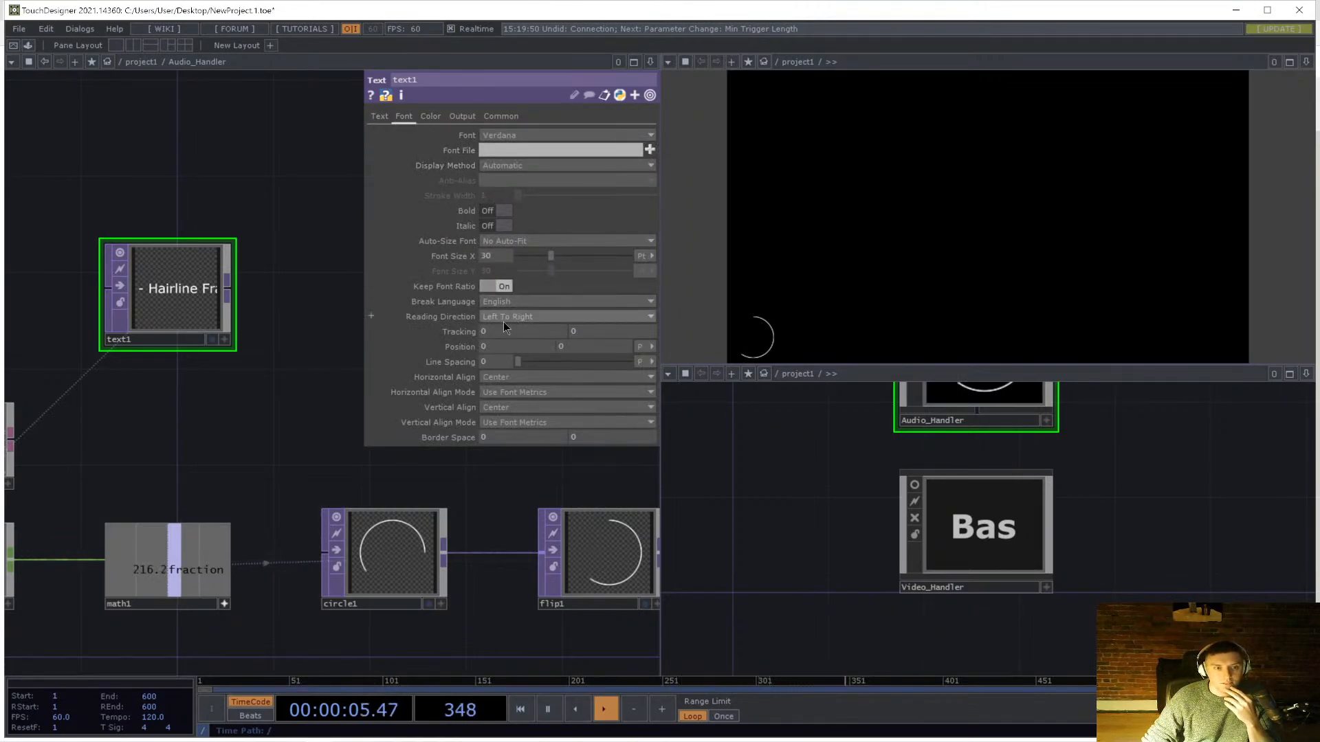
click(519, 241)
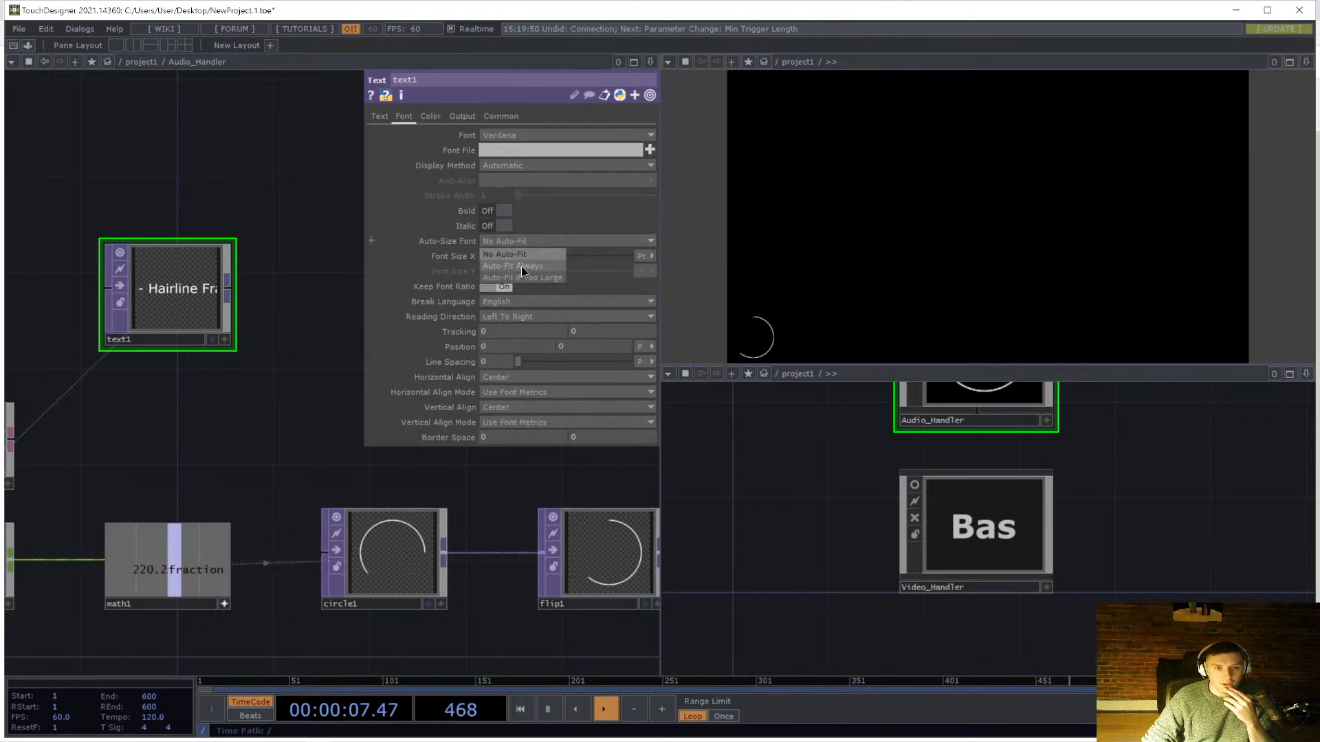
click(522, 266)
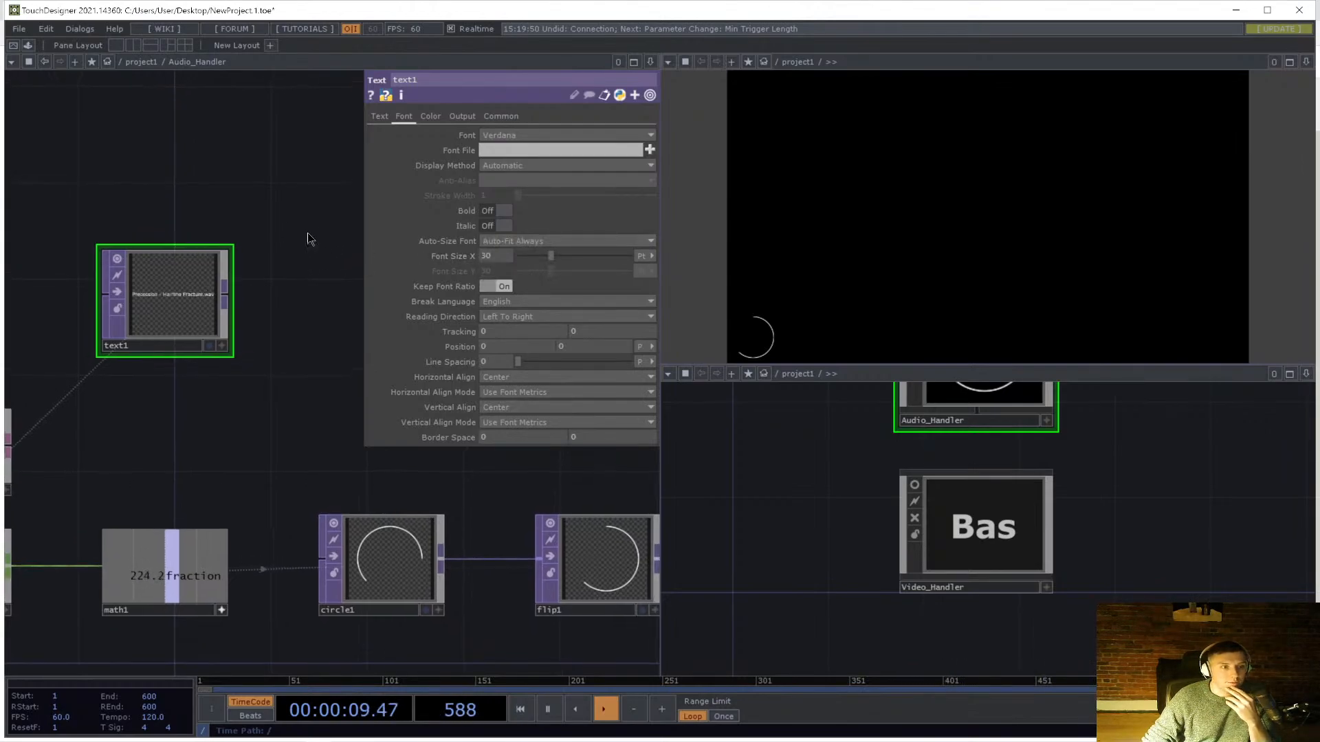
drag(296, 223, 321, 261)
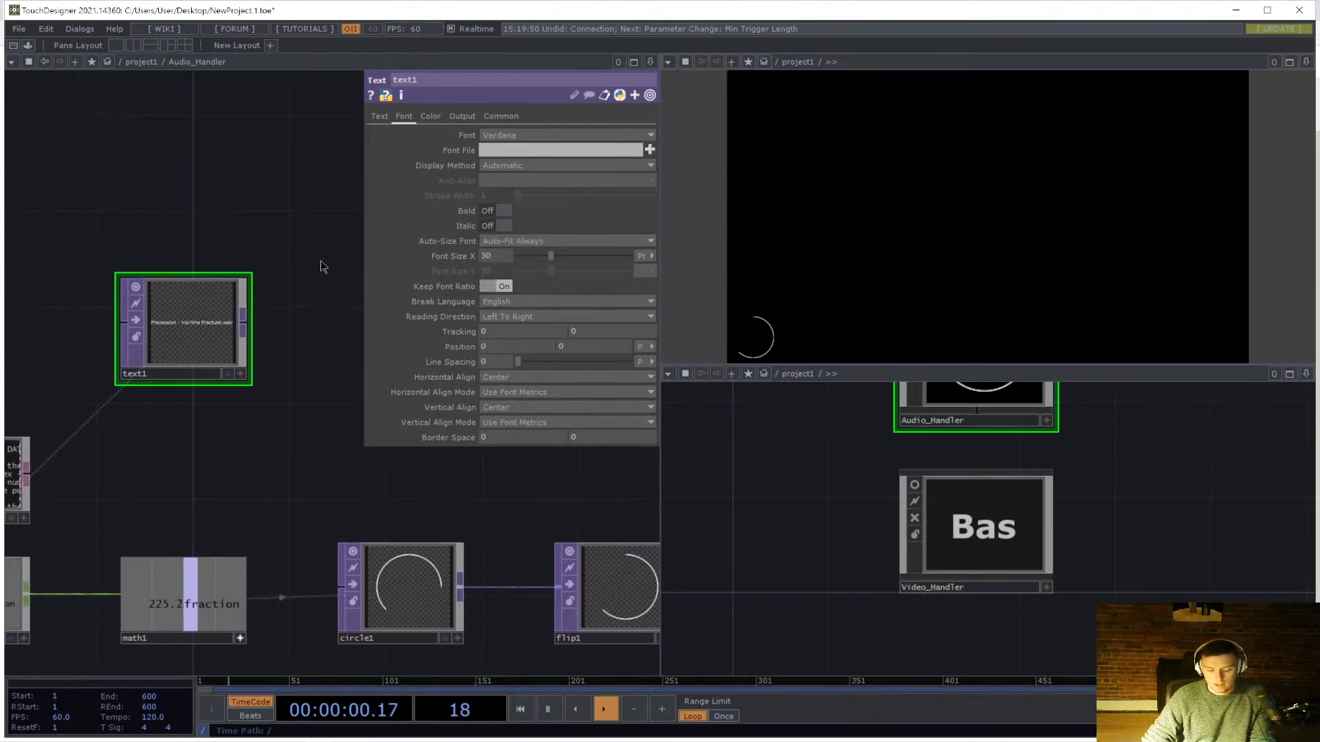
- Set the height of text1's output resolution to 64
click(430, 117)
click(379, 116)
click(515, 117)
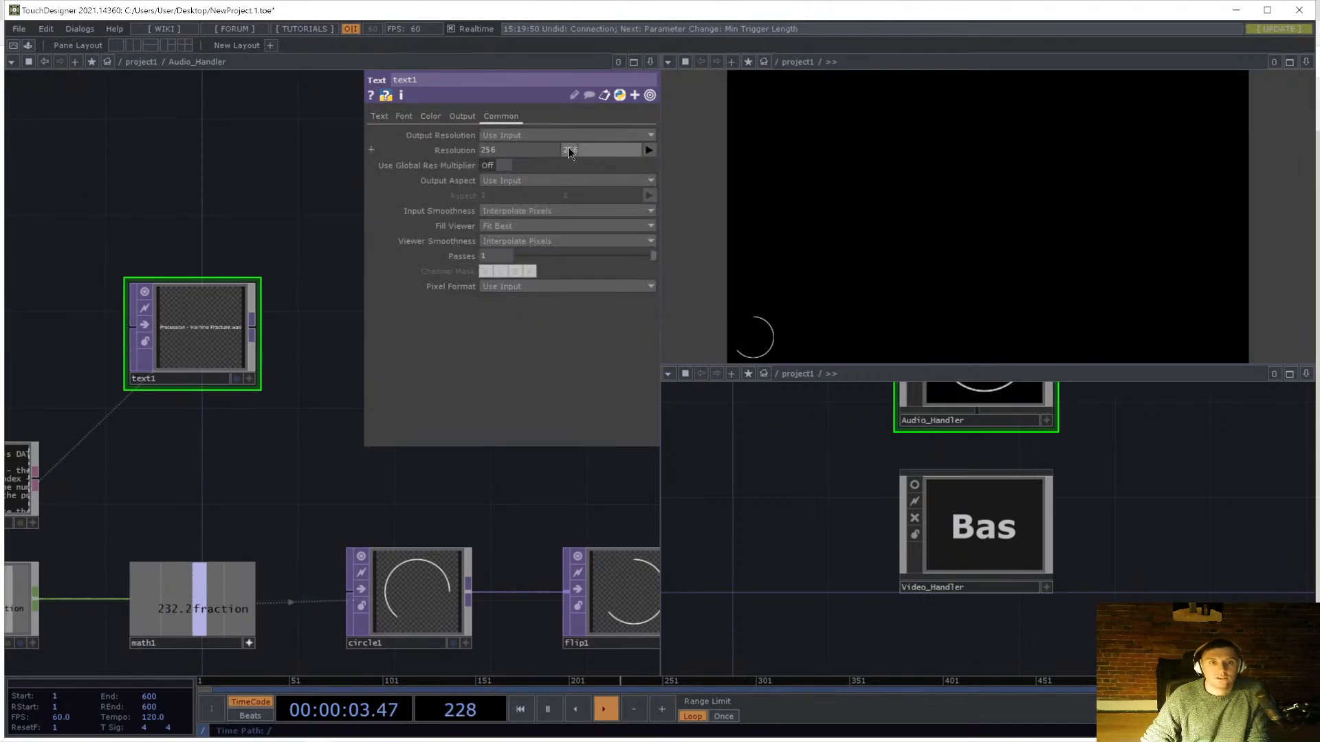
text(64)
key(Return)
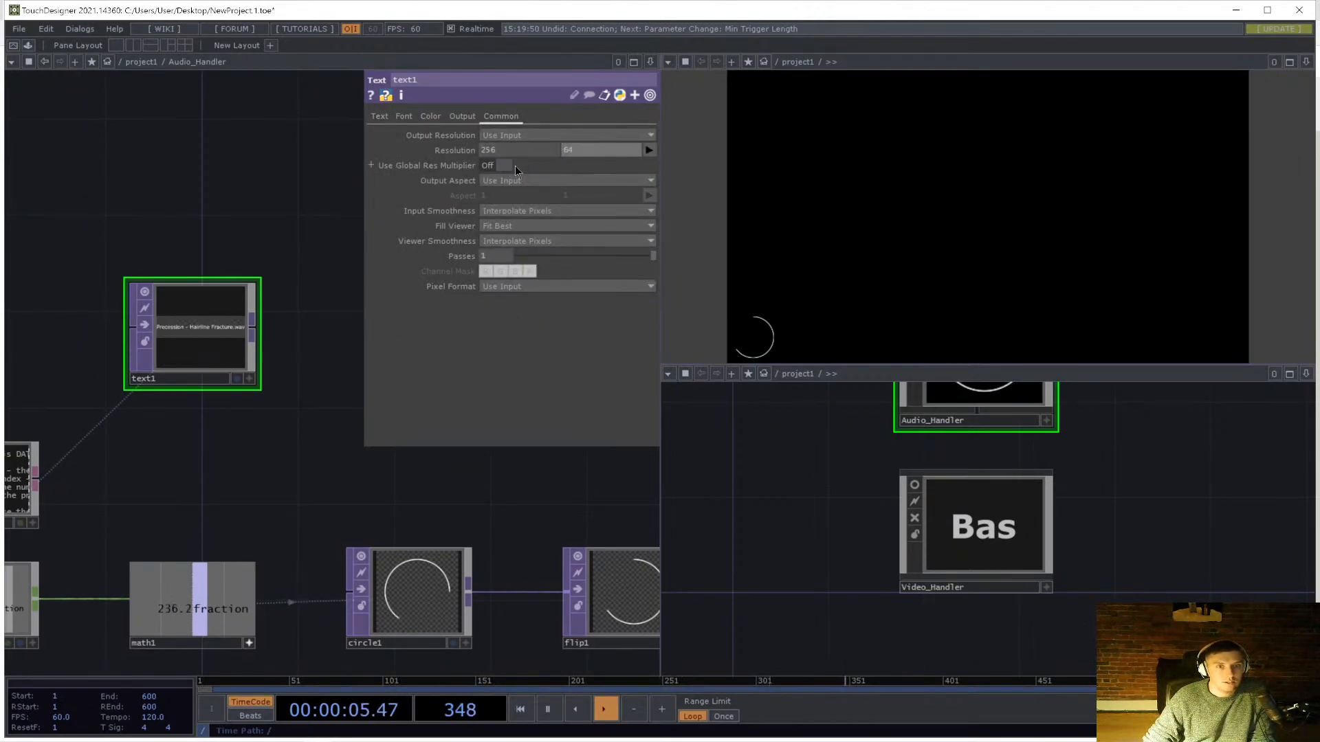
click(275, 271)
- Set both of text1's Border Space values to 20
click(400, 116)
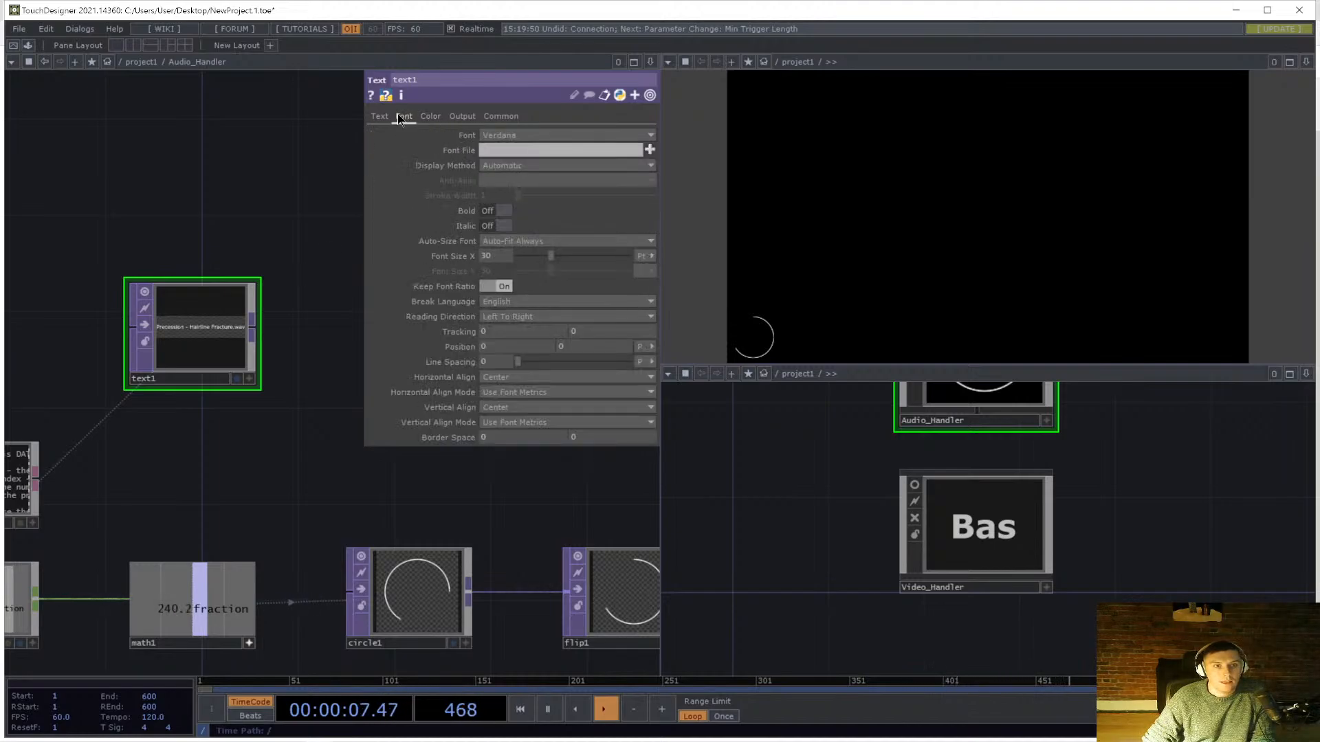
click(382, 118)
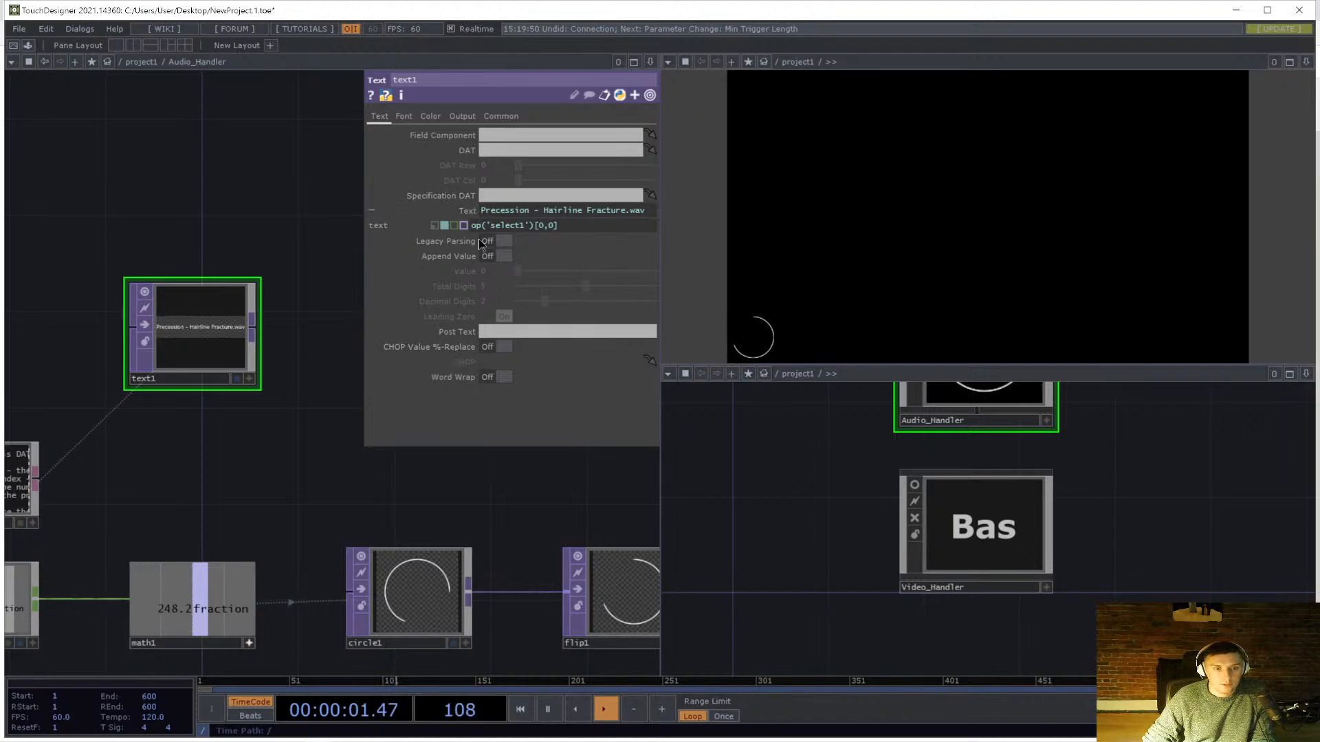
click(403, 118)
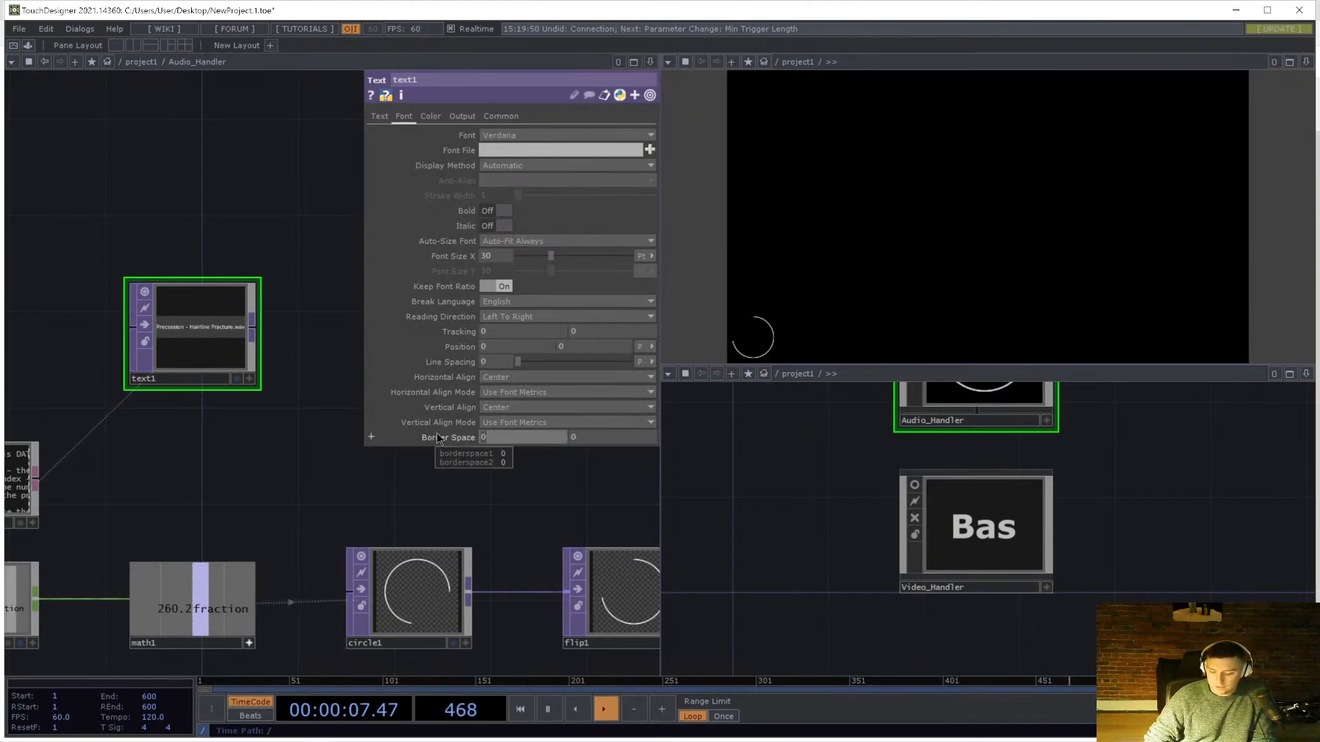
text(20)
key(Tab)
text(20)
key(Tab)
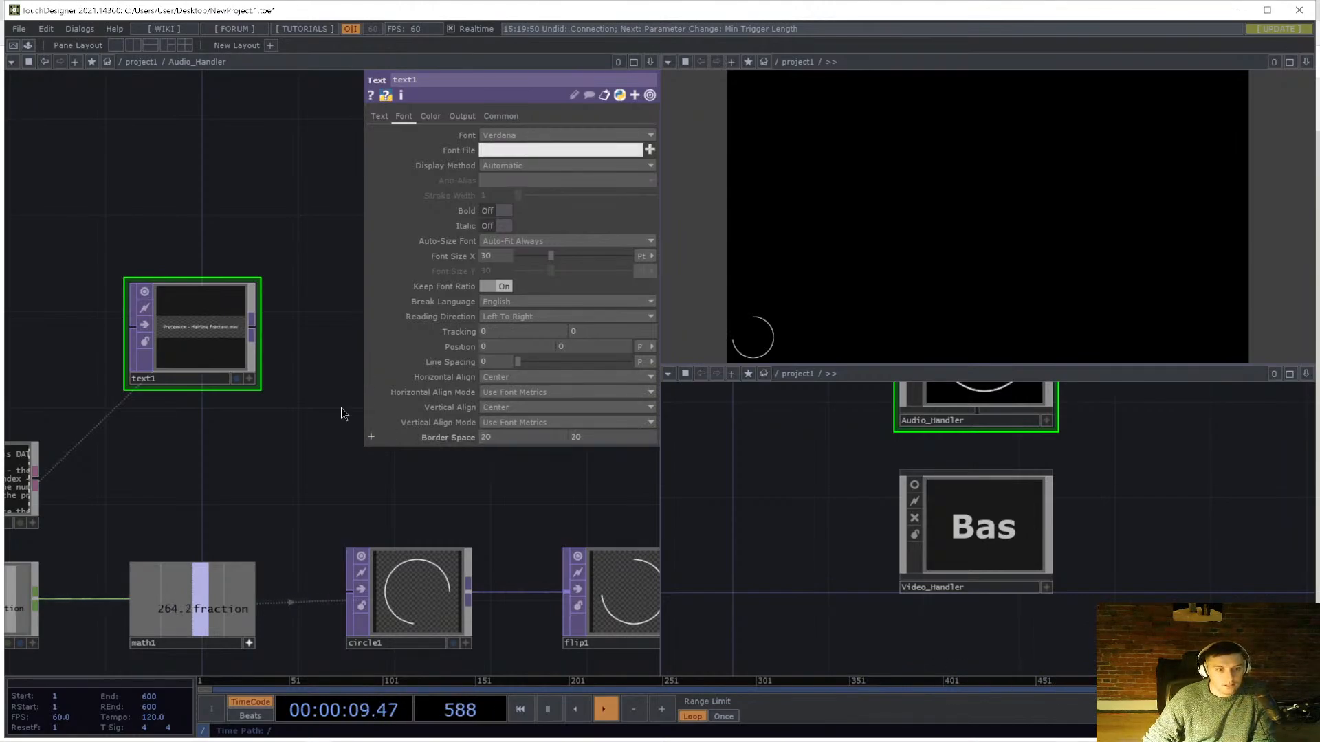
drag(272, 242, 290, 237)
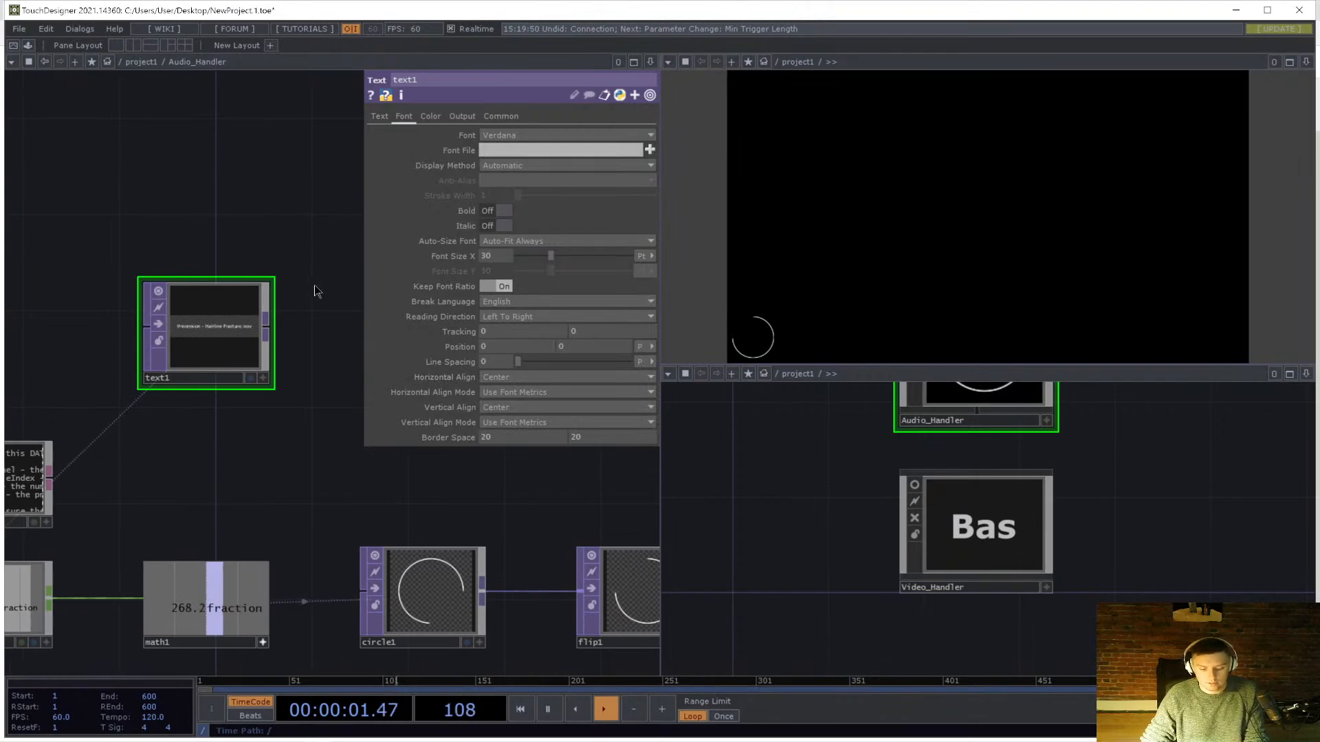
- Close text1's parameters and move the node directly above null1
key(p)
drag(324, 345, 483, 348)
drag(364, 332, 512, 275)
middle_drag(512, 275, 477, 190)
drag(478, 190, 513, 220)
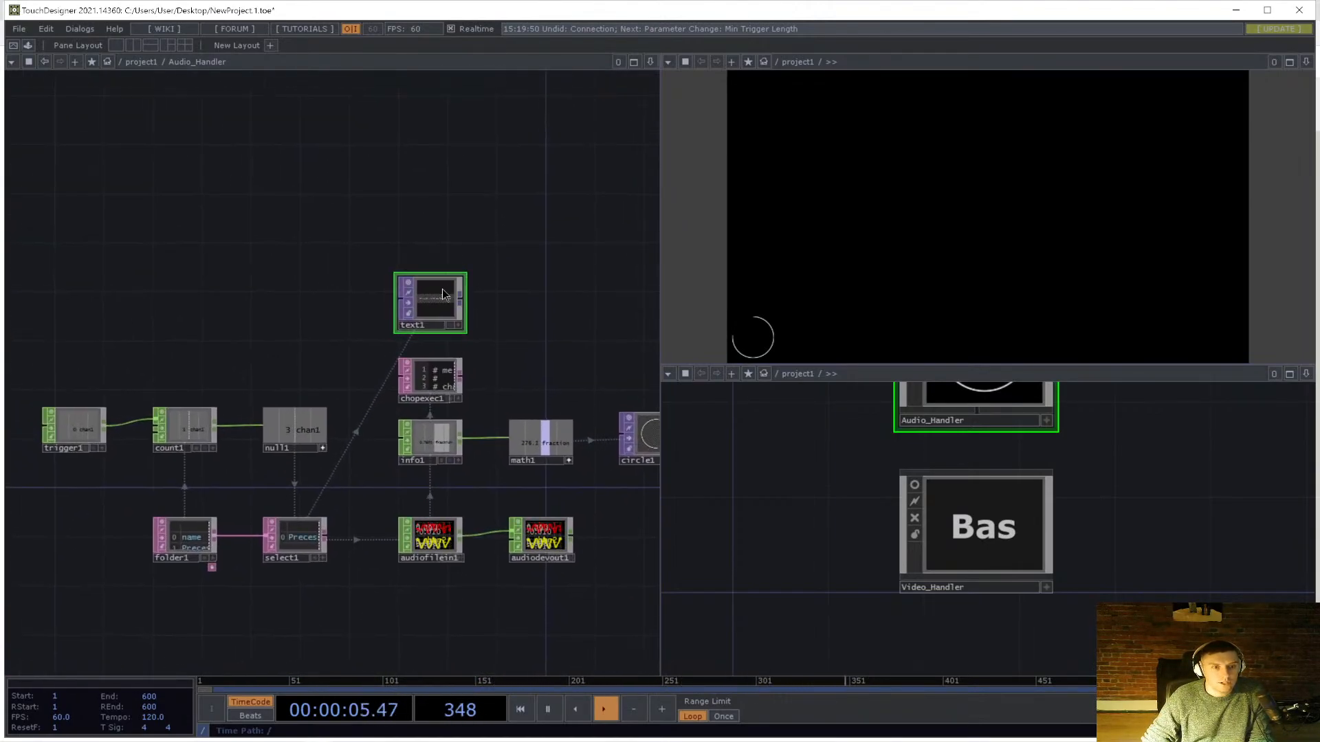
drag(443, 289, 400, 303)
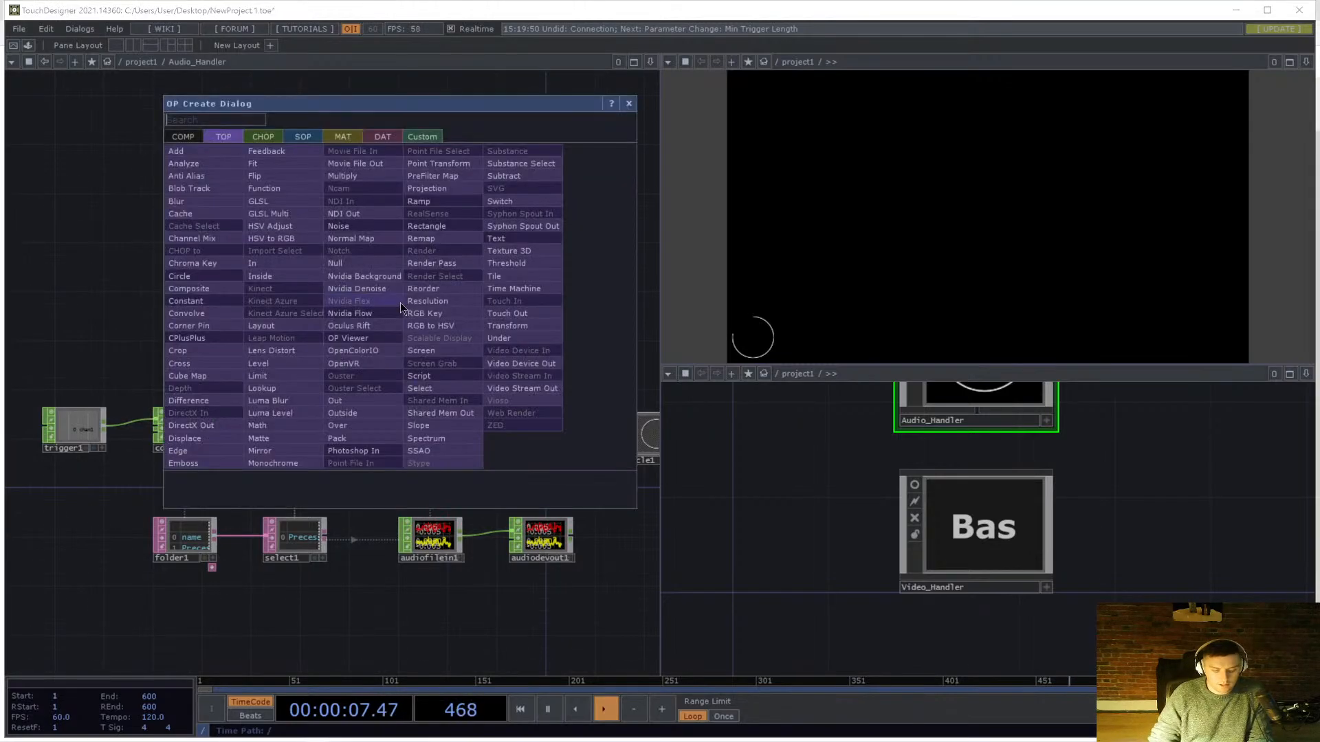
- Create a Container COMP beside text1, wired from text1's output
text(contain)
key(Return)
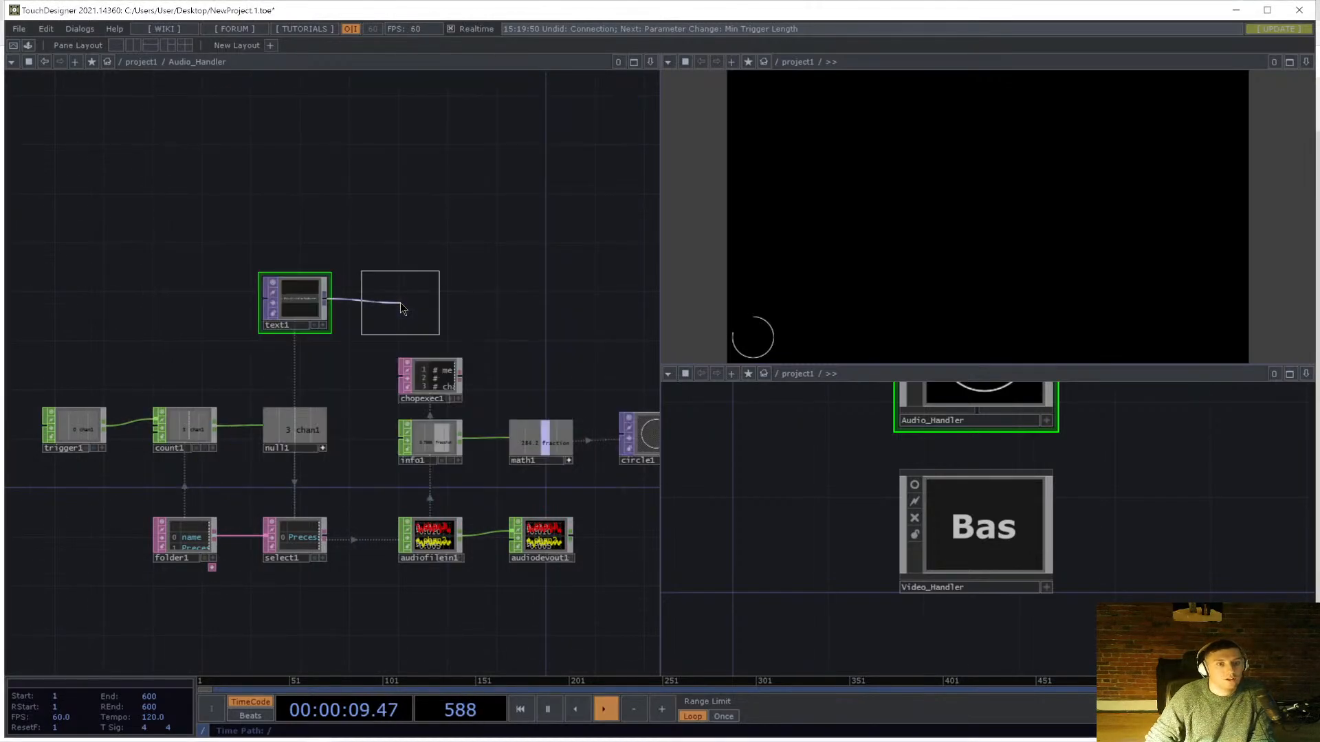
click(400, 302)
scroll(400, 302, up, 4)
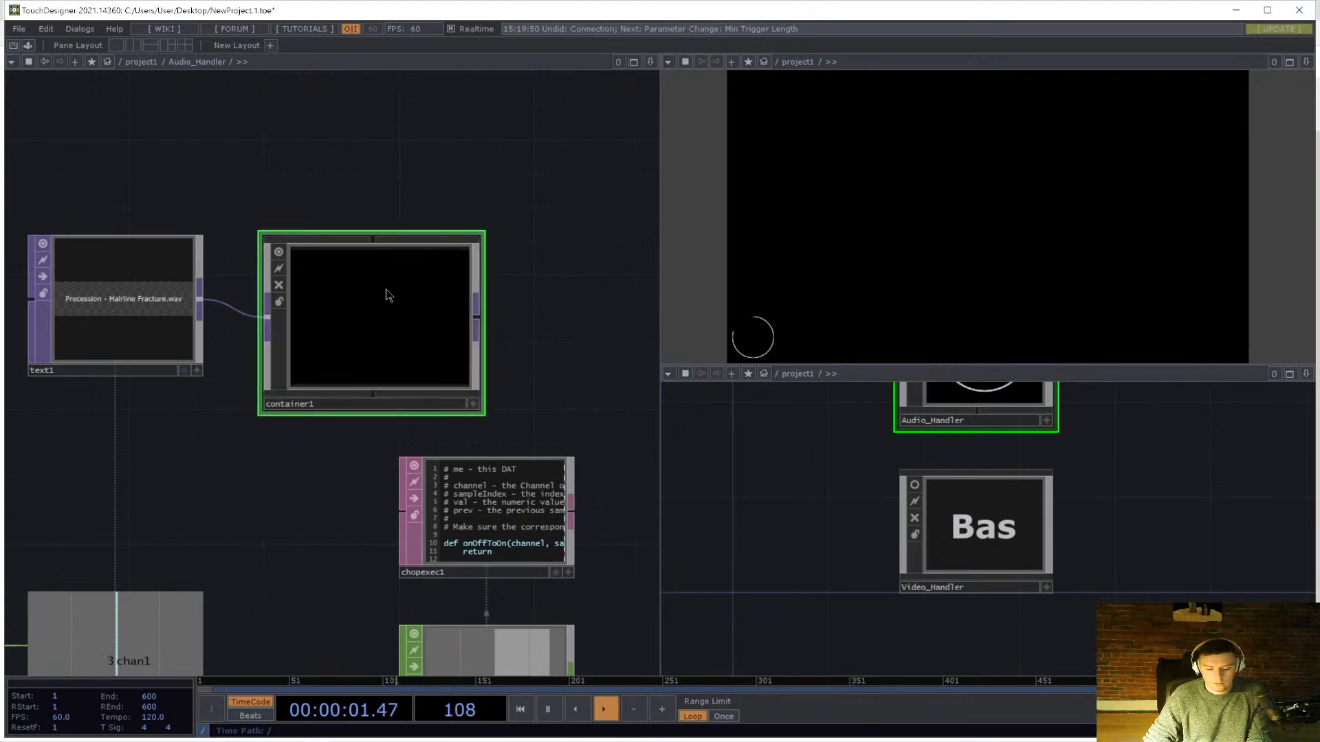
- Set container1's width to the expression op('text1').width, correcting the misspelled attribute
key(p)
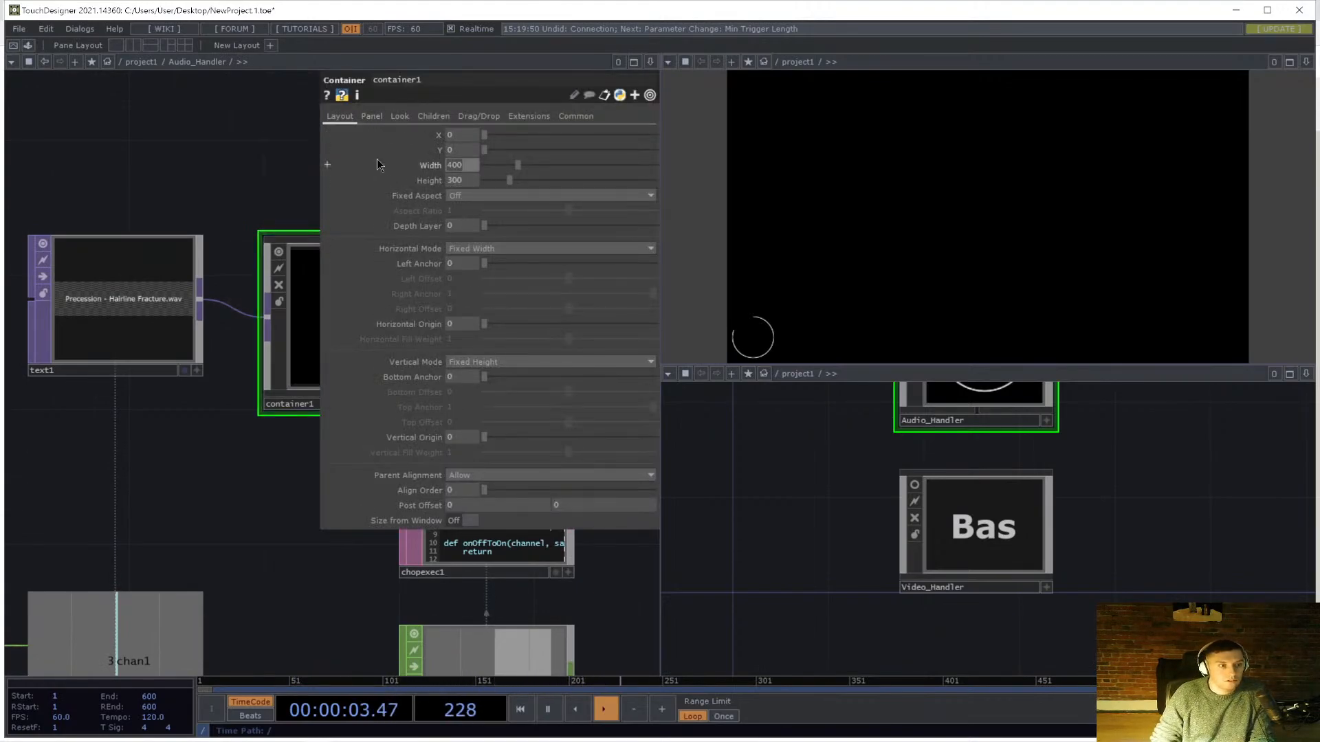
text(op(''))
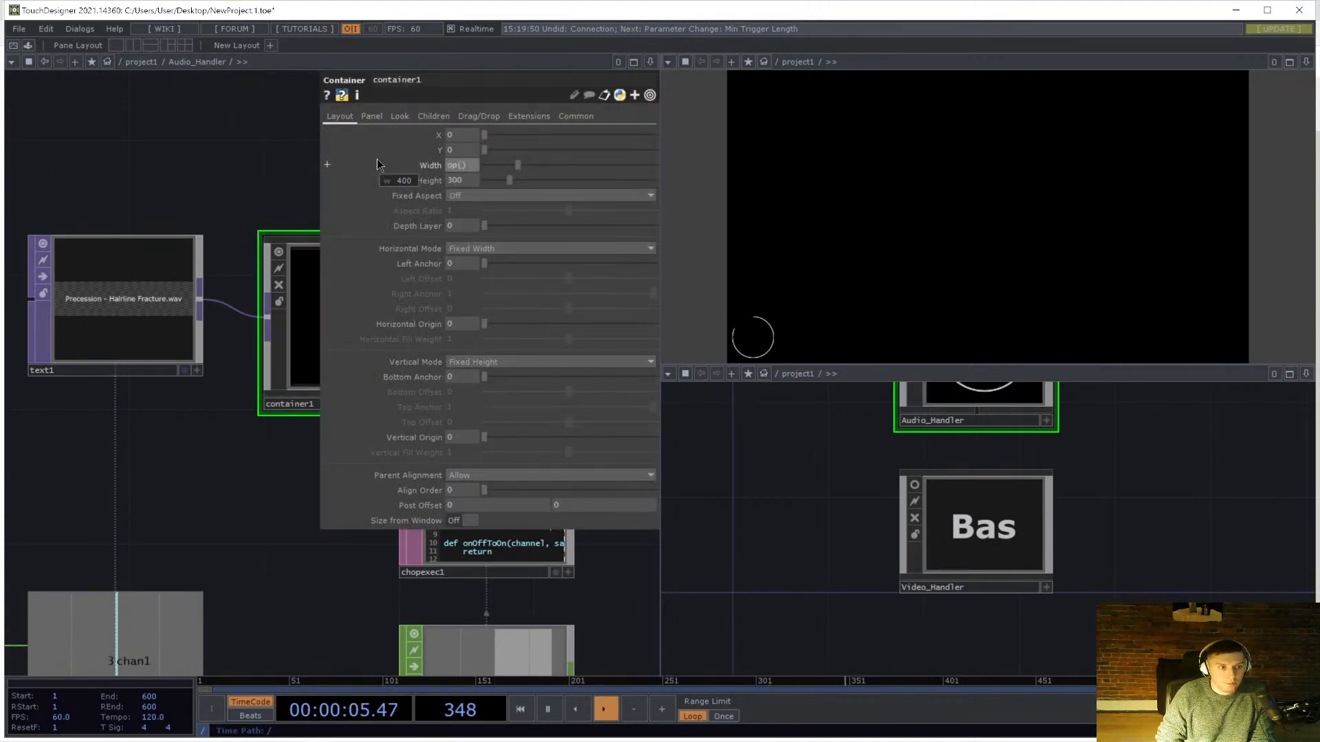
text(text1)
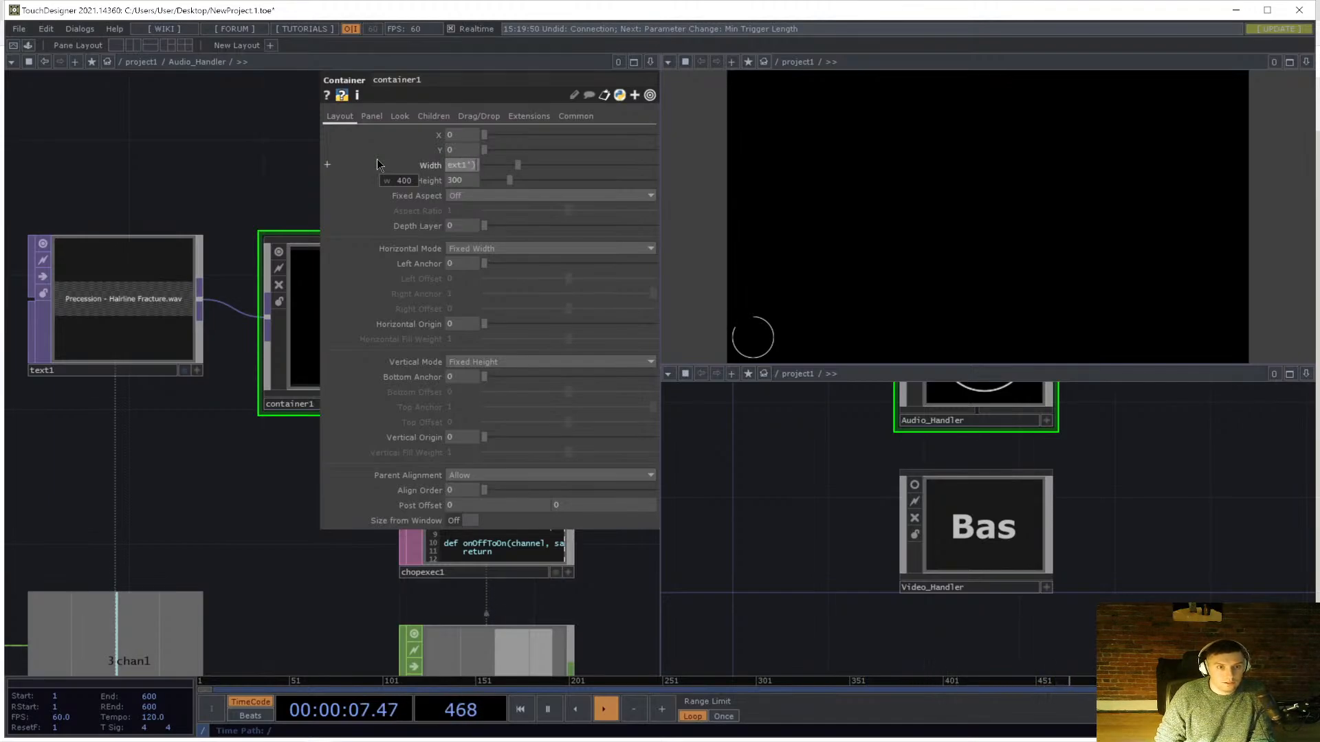
key(Return)
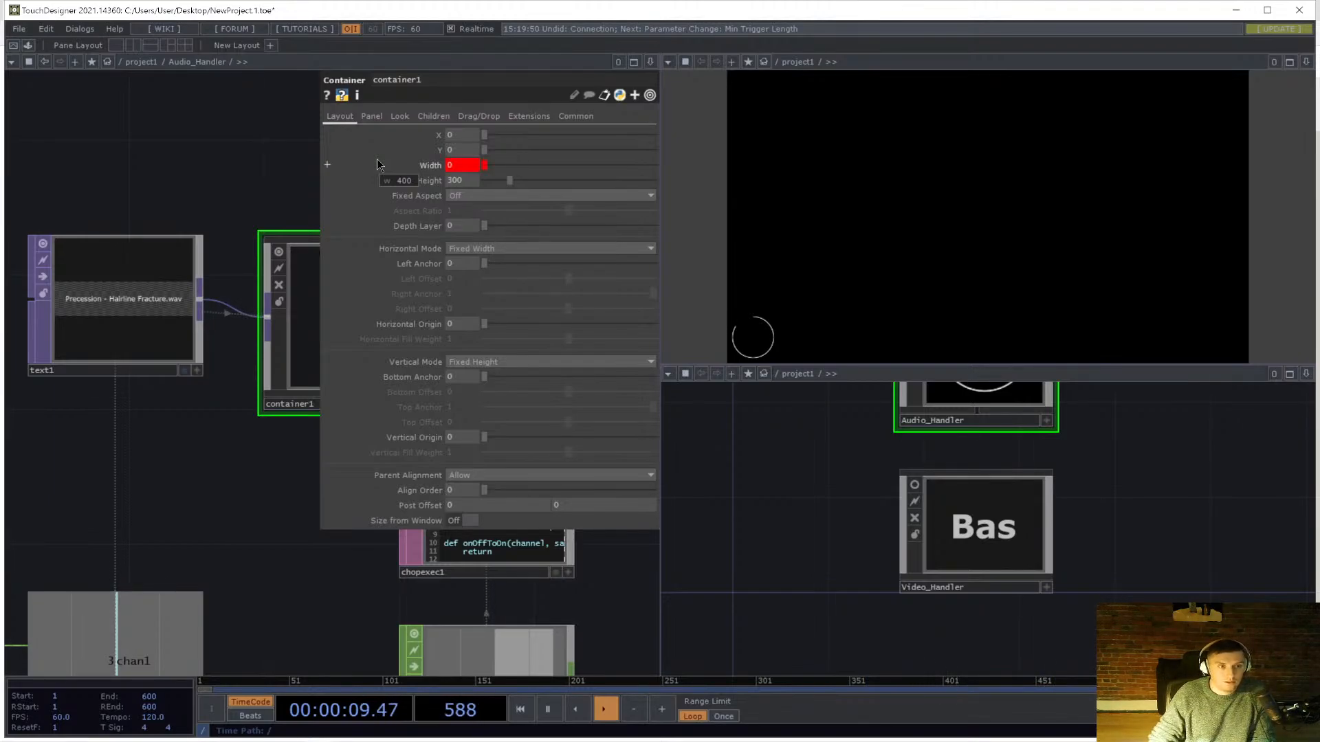
click(469, 163)
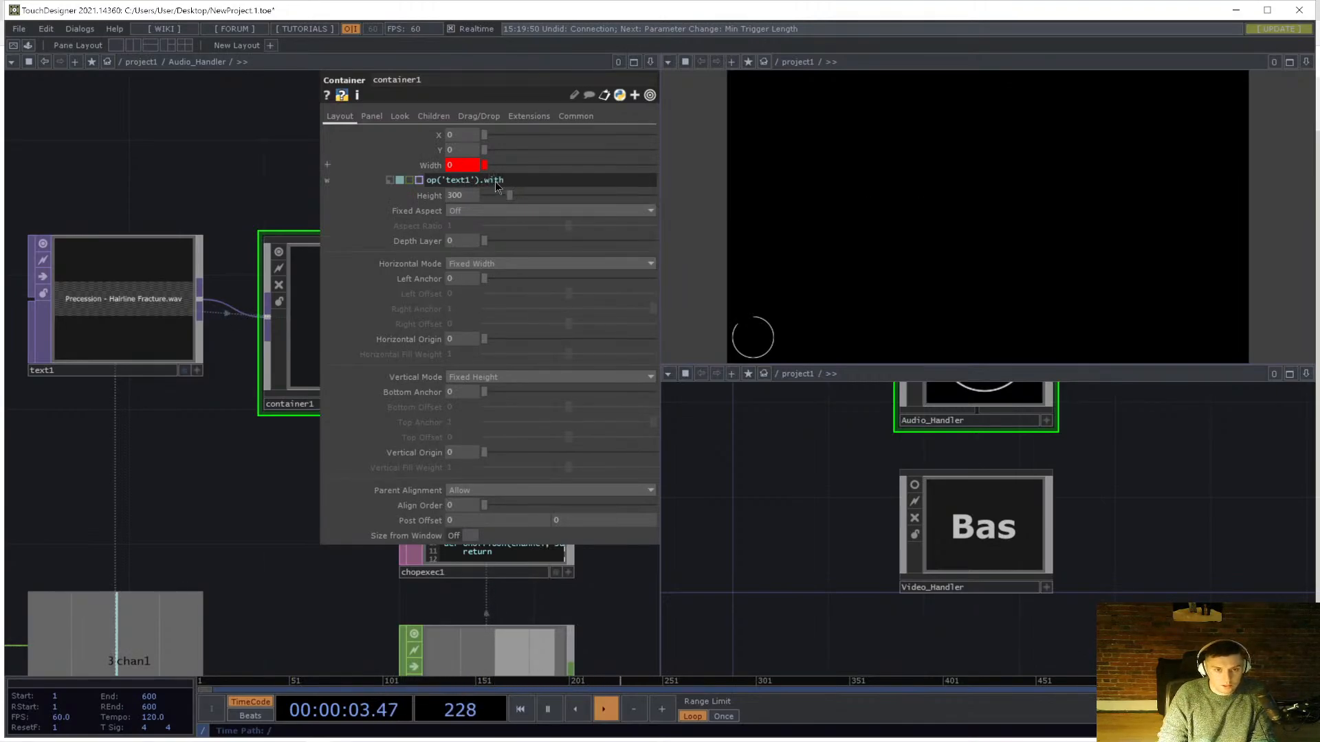
click(494, 181)
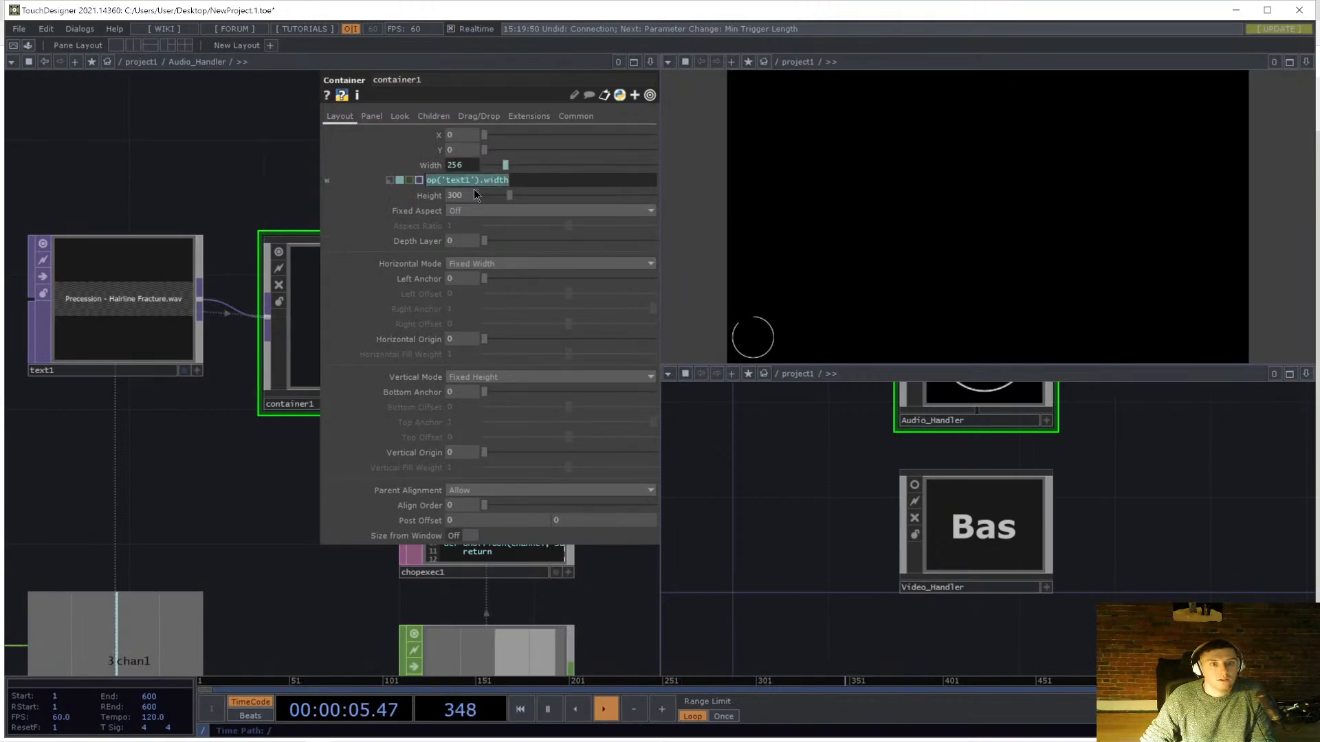
key(Return)
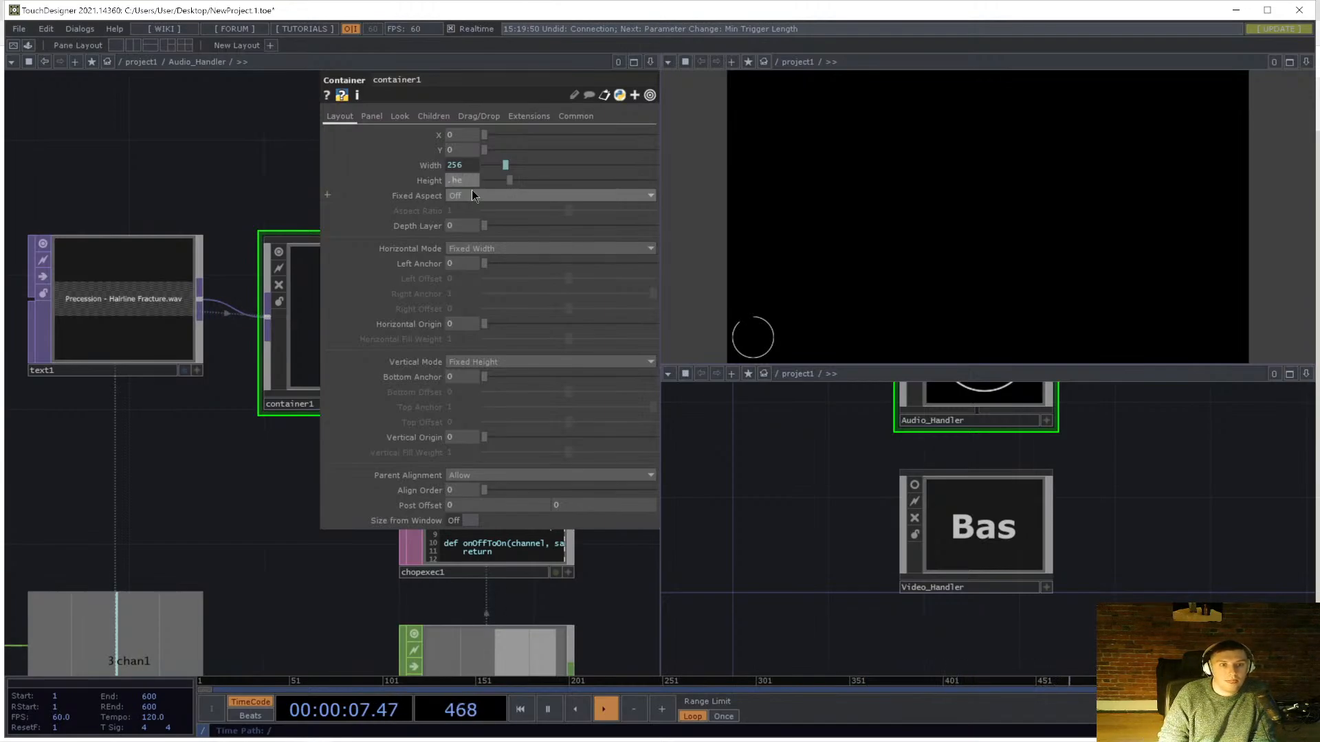
- Set container1's height to the expression op('text1').height and close its parameters
text(ight)
key(Return)
drag(291, 204, 321, 230)
key(p)
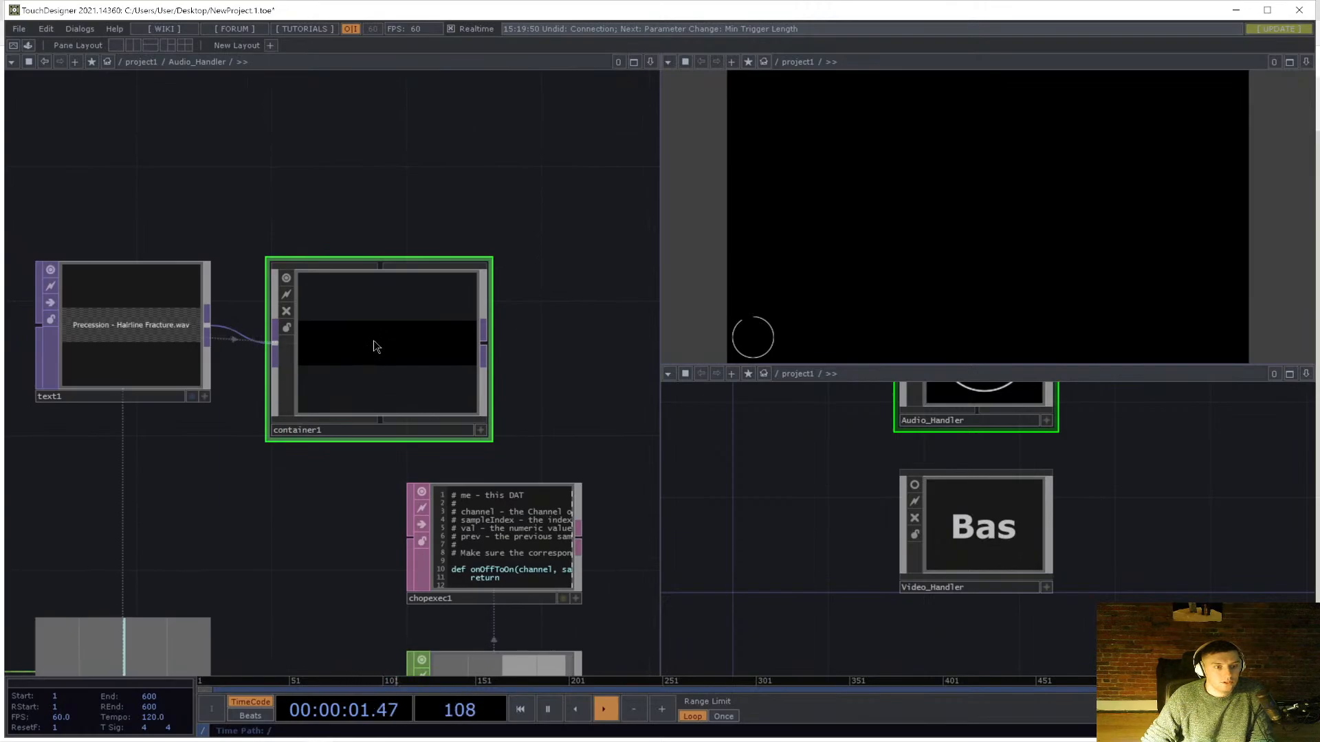
- Set container1's Background TOP to ./out1 and close its parameters
key(p)
click(399, 116)
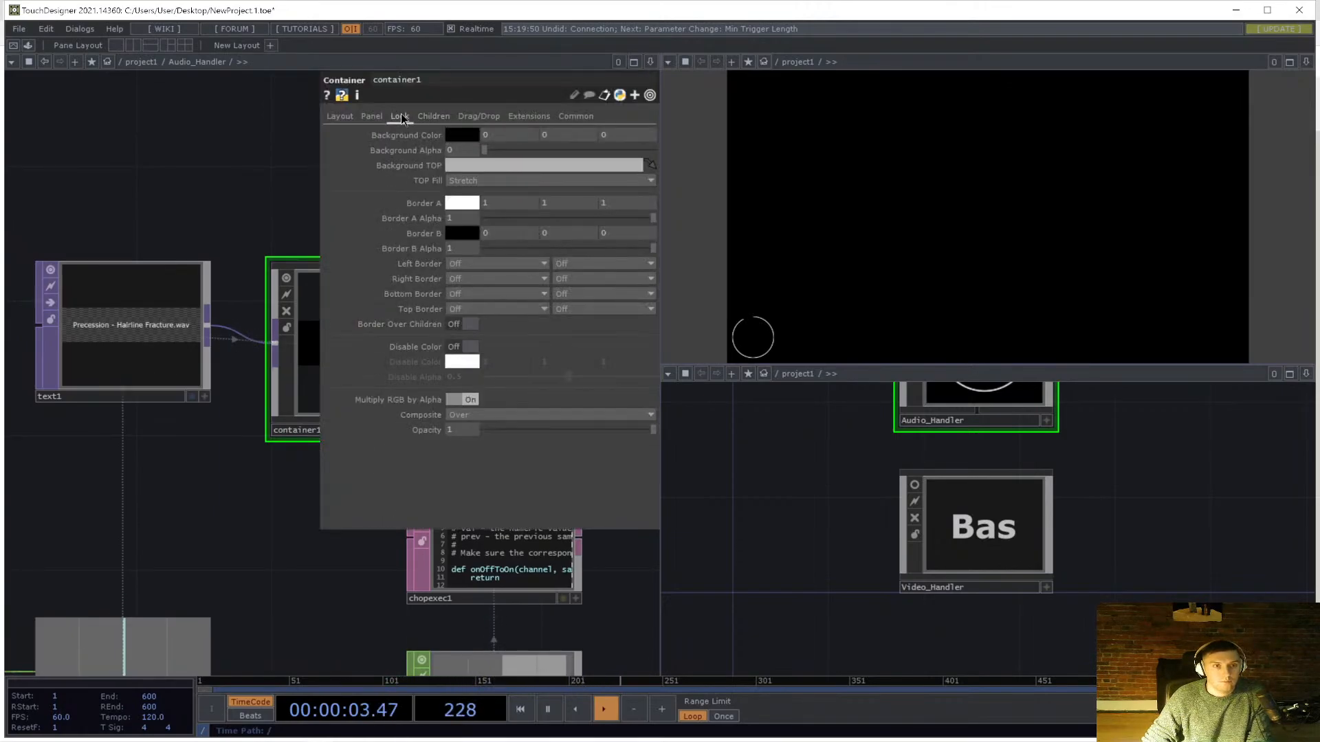
click(455, 165)
text(./)
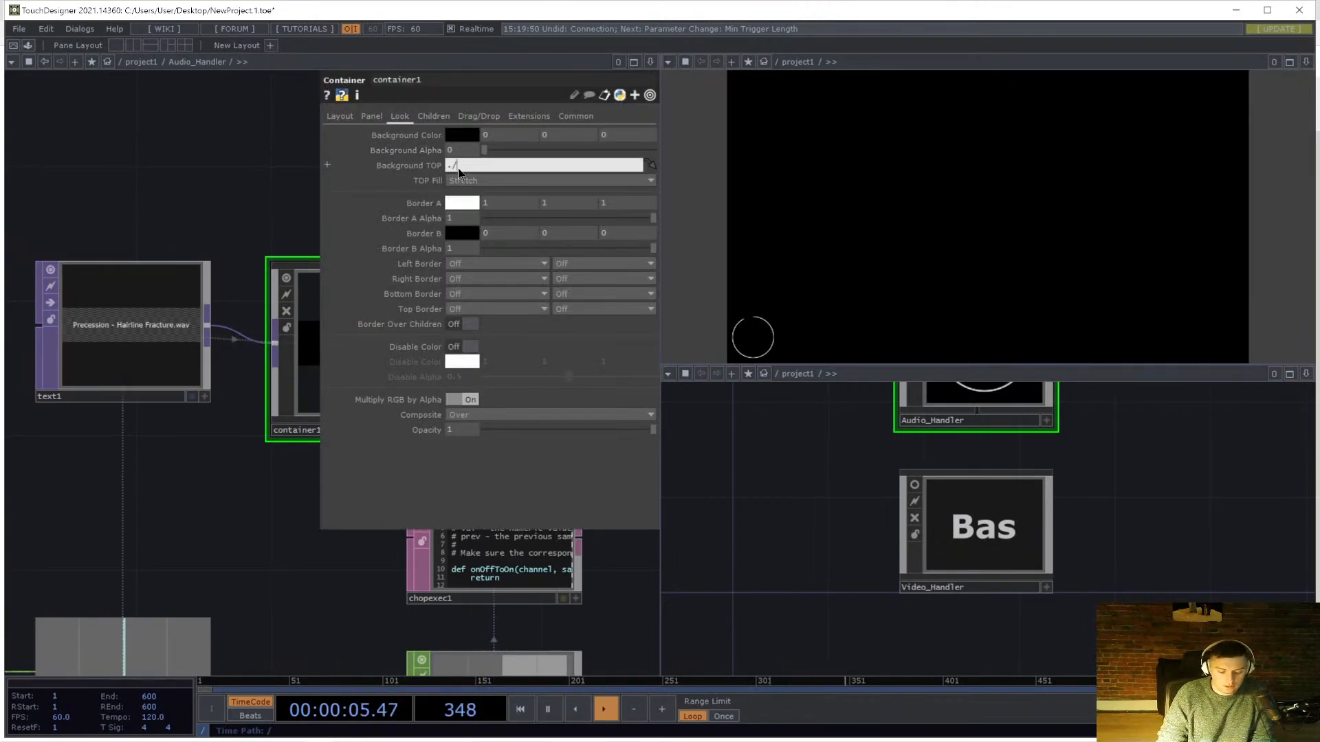
text(out1)
key(Return)
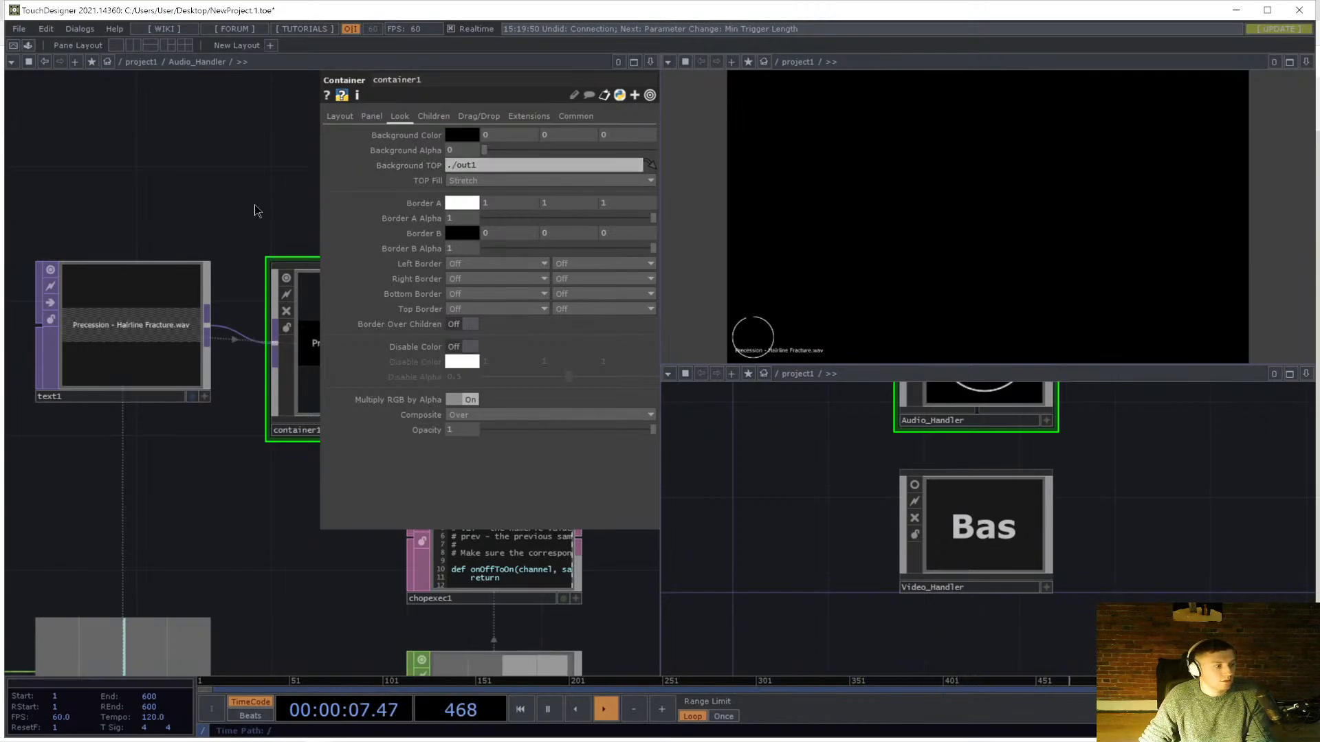
key(p)
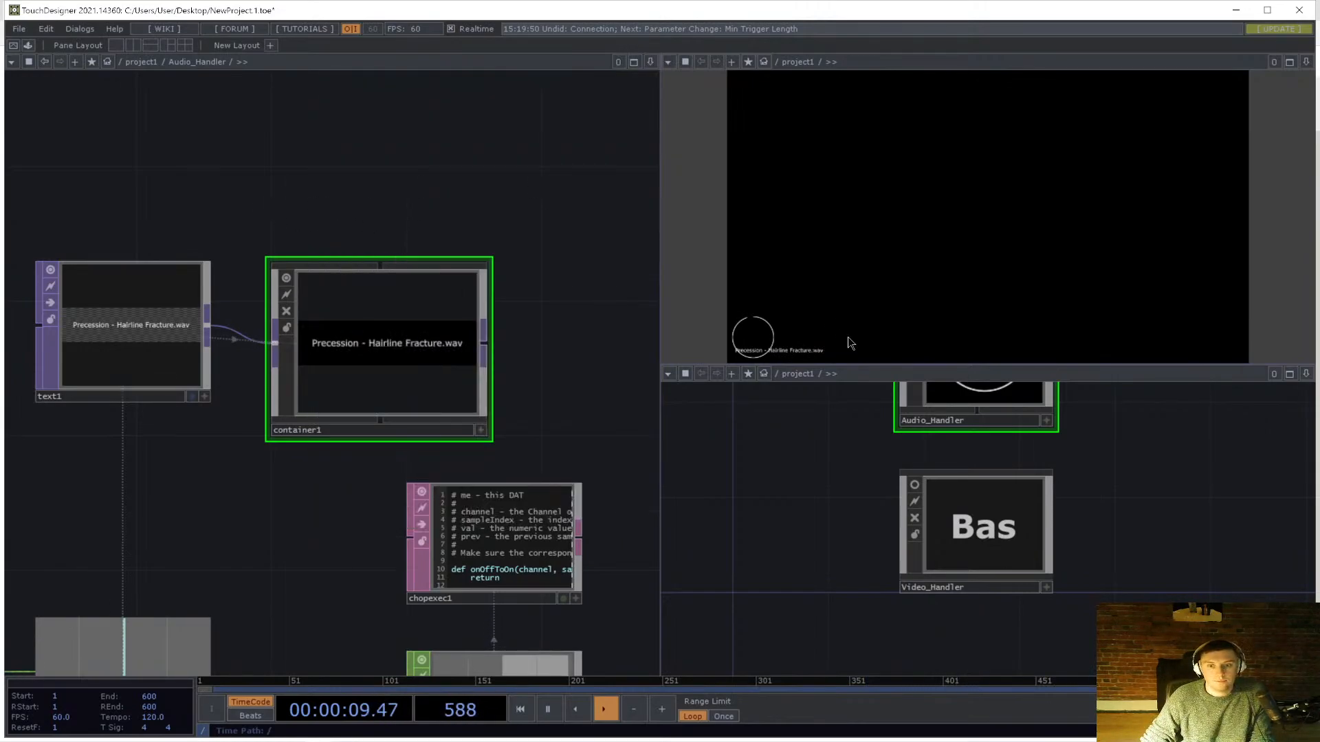
- Separate text1 and container1 from the rest of the audio network so they sit above the end of the out1 chain
scroll(536, 220, down, 10)
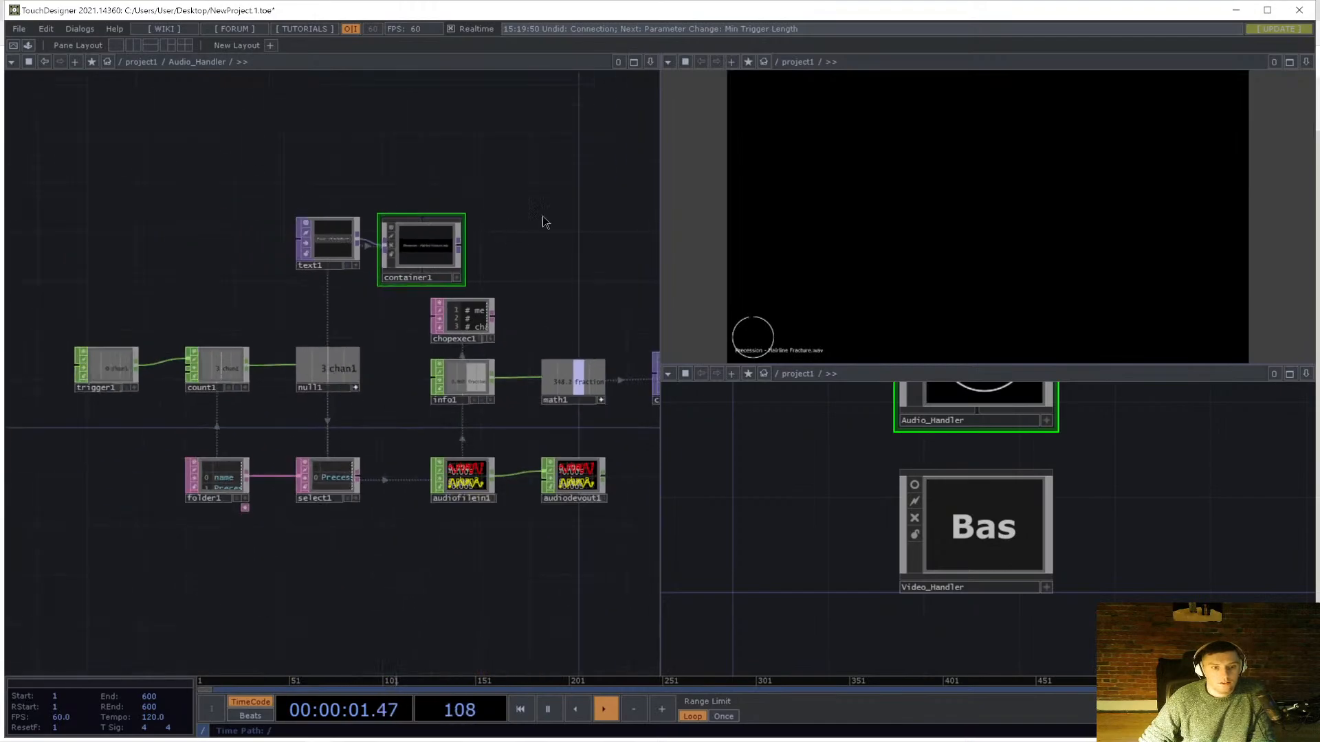
mouse_move(82, 402)
right_down()
mouse_move(580, 274)
mouse_move(563, 306)
right_up()
key(ctrl+c)
key(ctrl+v)
scroll(340, 290, up, 5)
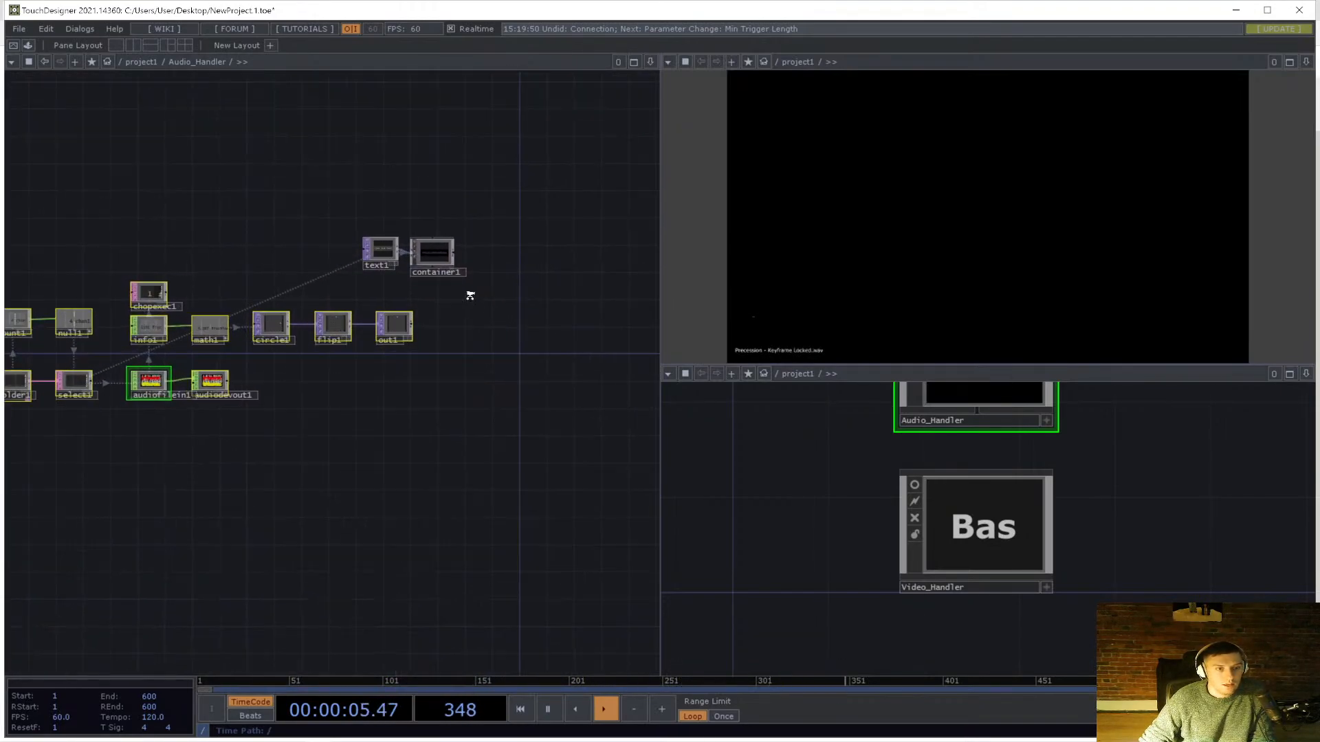
drag(486, 366, 620, 368)
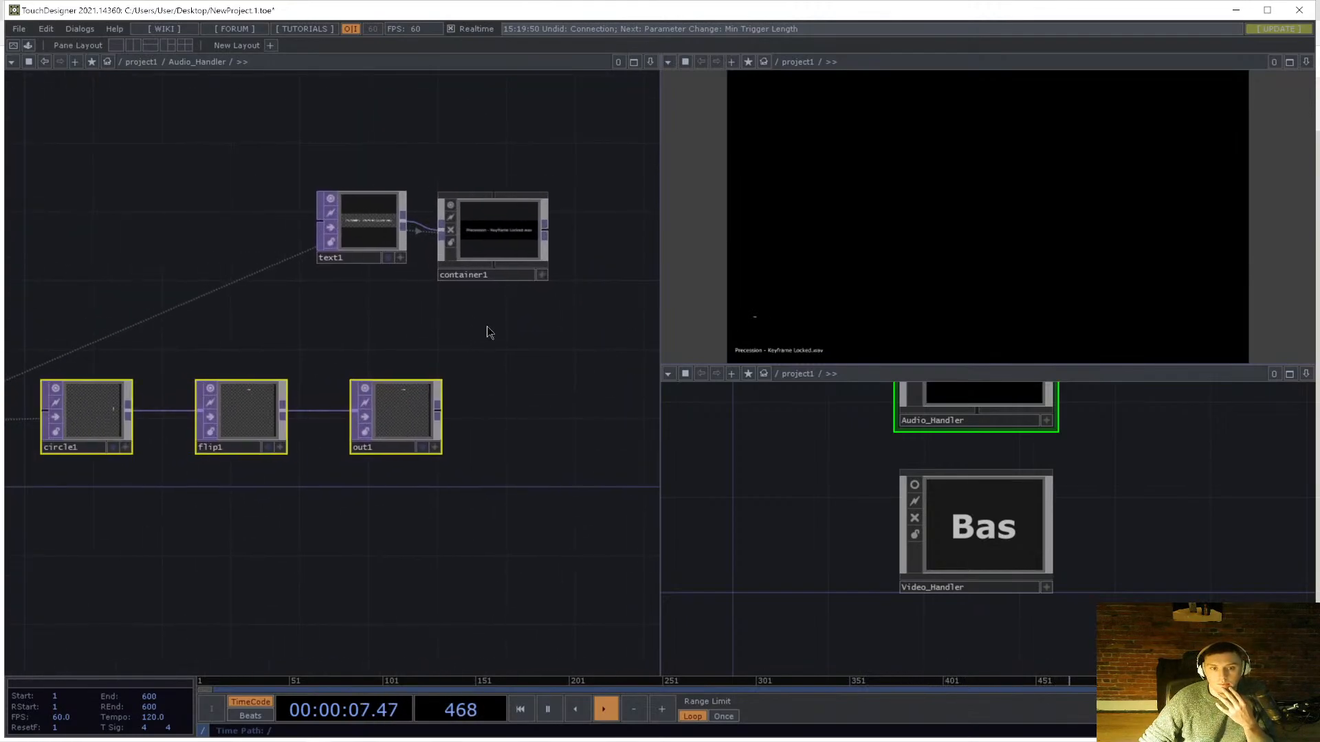
drag(539, 338, 472, 364)
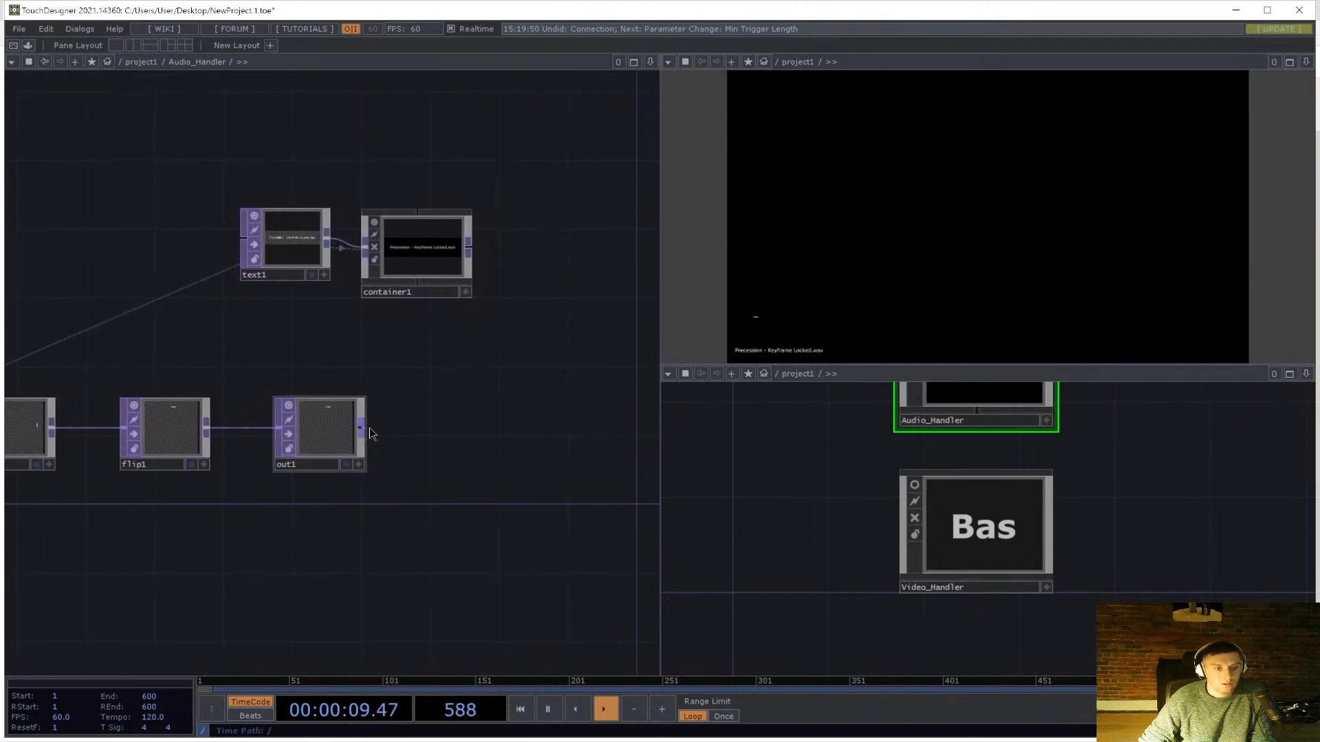
- Create a second Container COMP beside out1, wired from out1's output
key(Tab)
text(c)
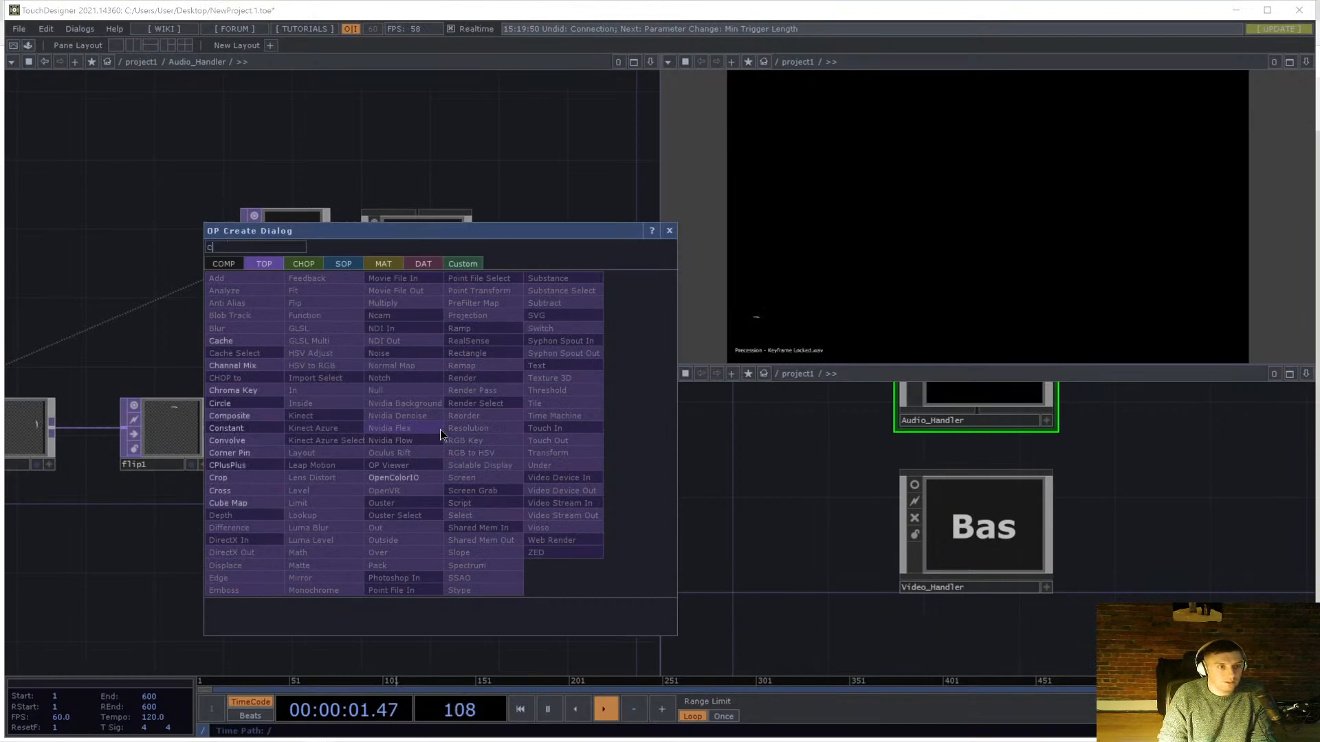
text(ontain)
key(Return)
click(440, 428)
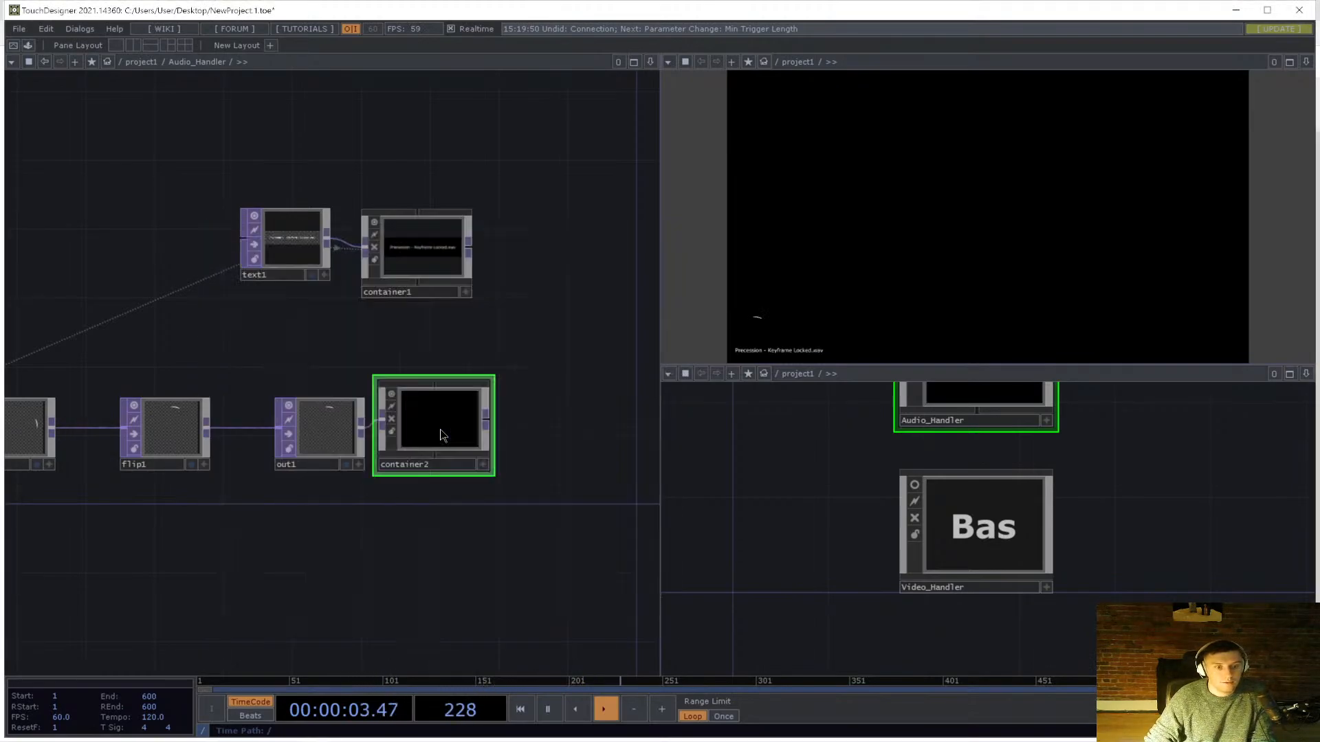
- Set container2's width to the expression op('out1').width
text(p)
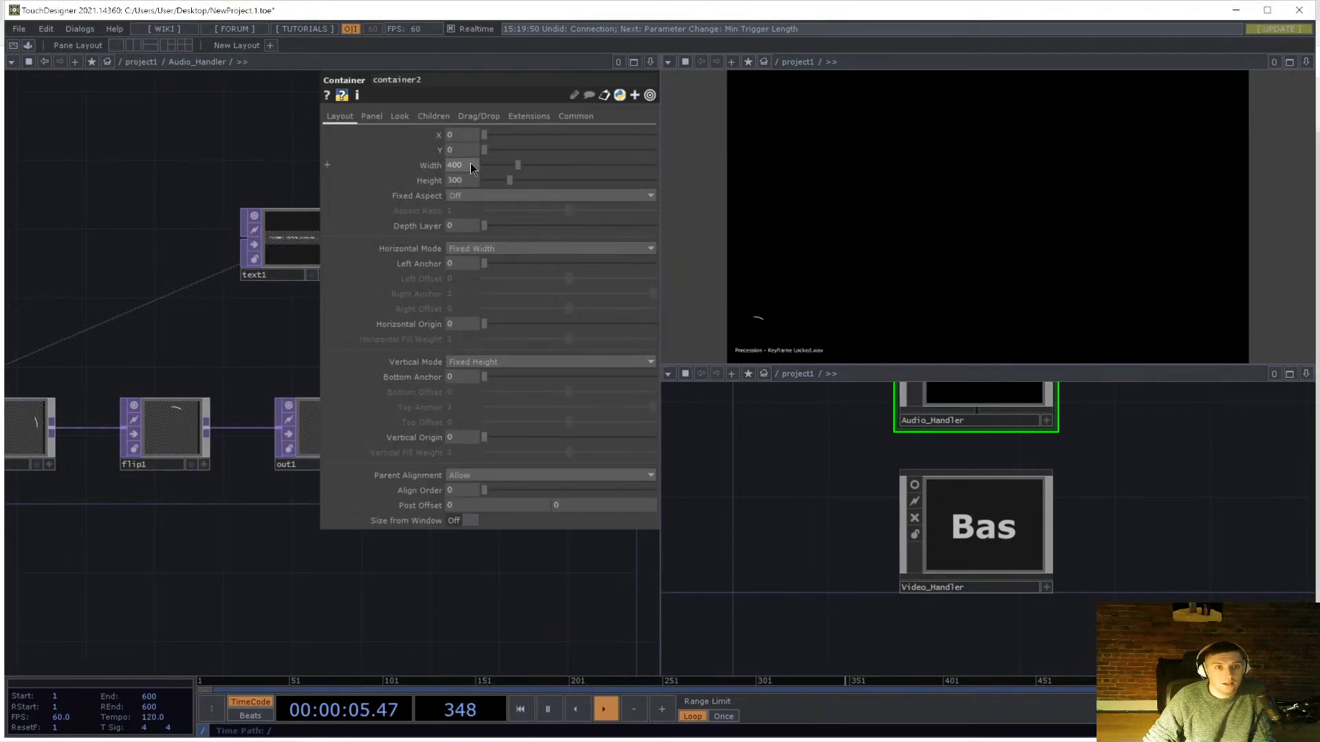
text(op(''))
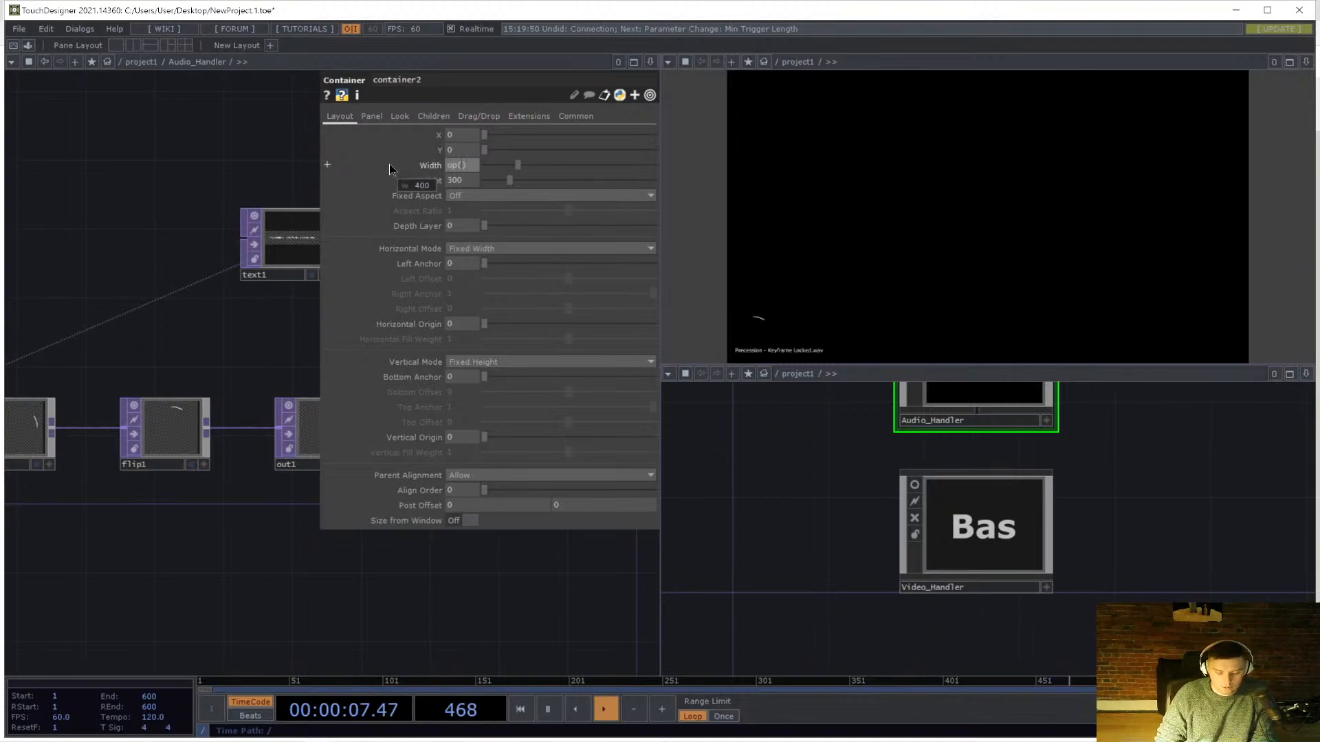
text(out1)
key(Right)
key(Right)
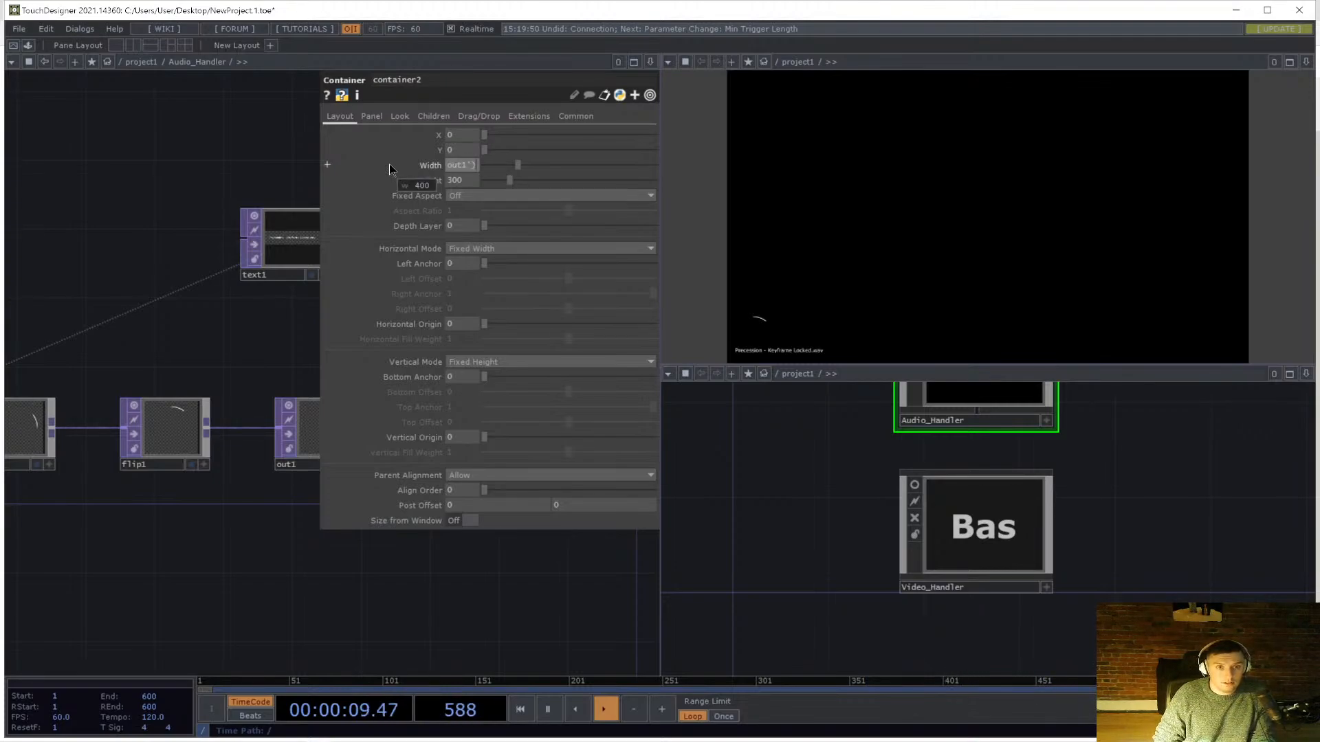
text(.width)
key(Return)
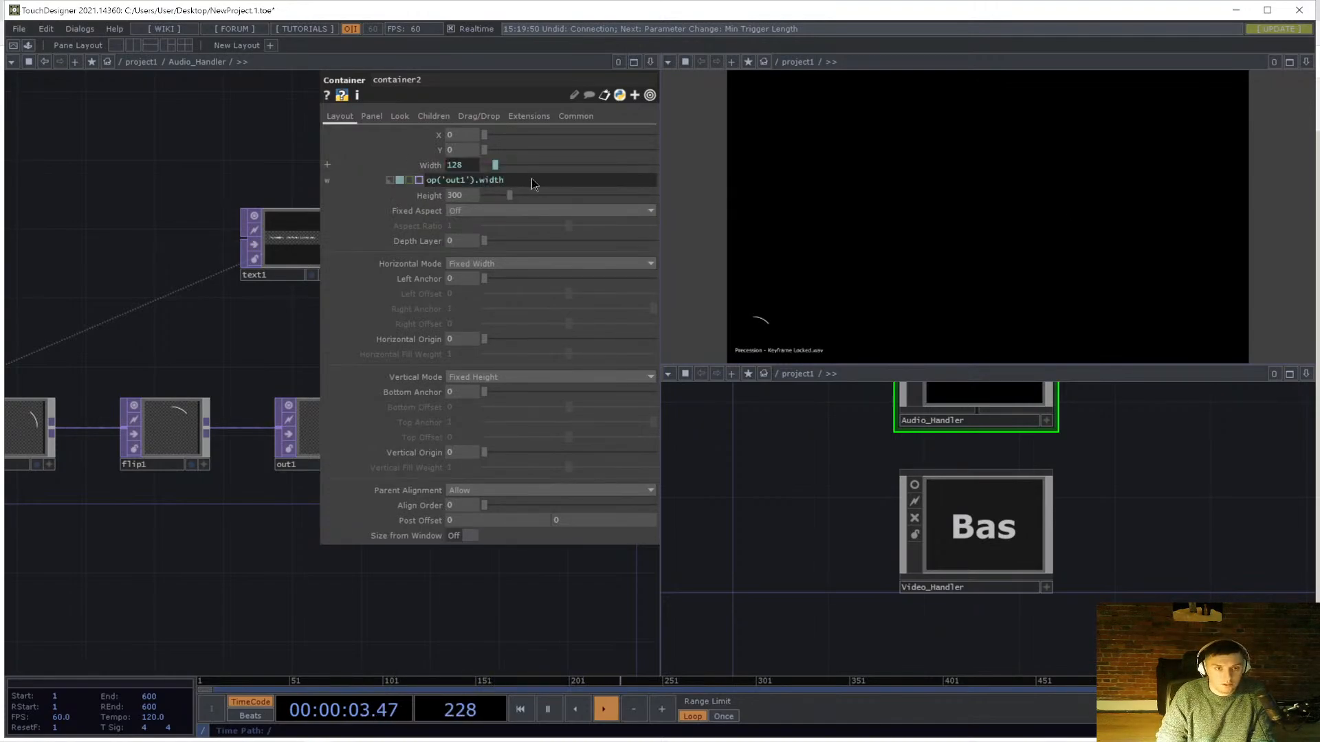
- Set container2's height to the expression op('text1').height and close its parameters
mouse_move(514, 183)
mouse_down()
mouse_move(424, 184)
mouse_move(518, 176)
mouse_up()
click(371, 187)
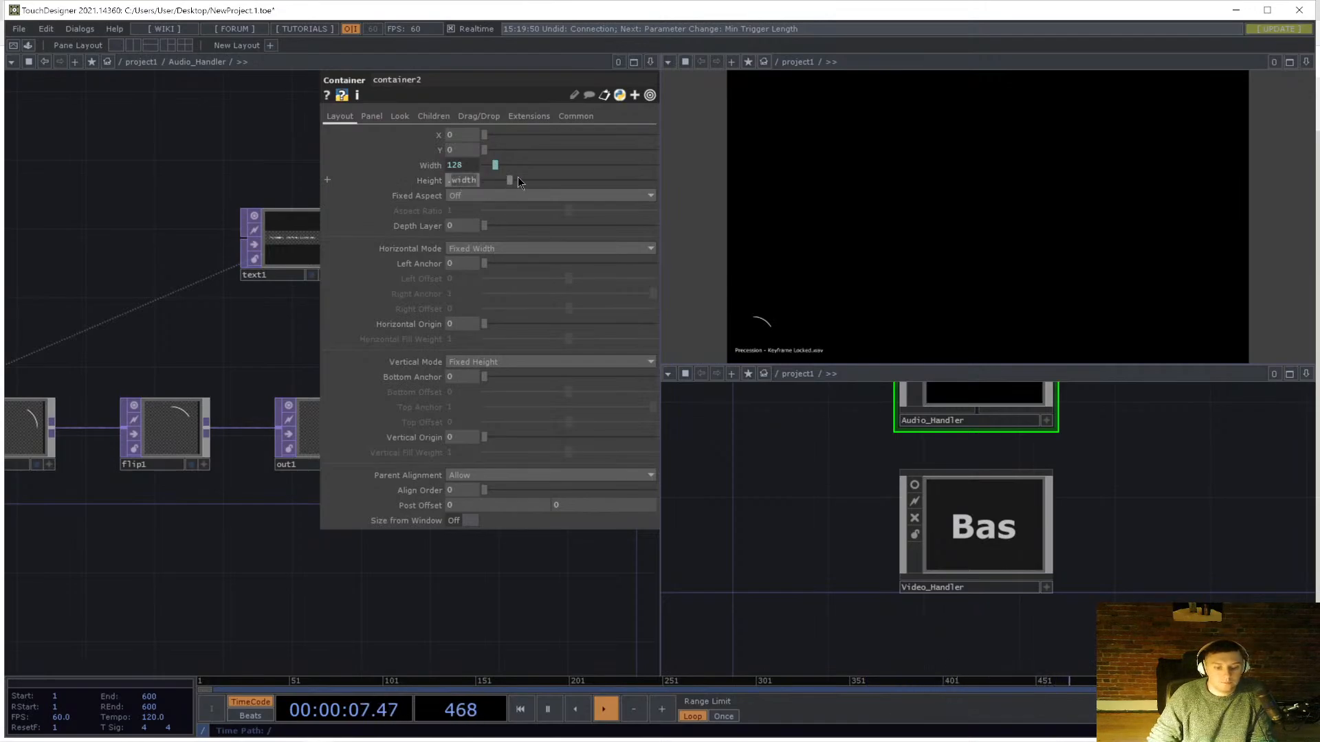
text(height)
key(Return)
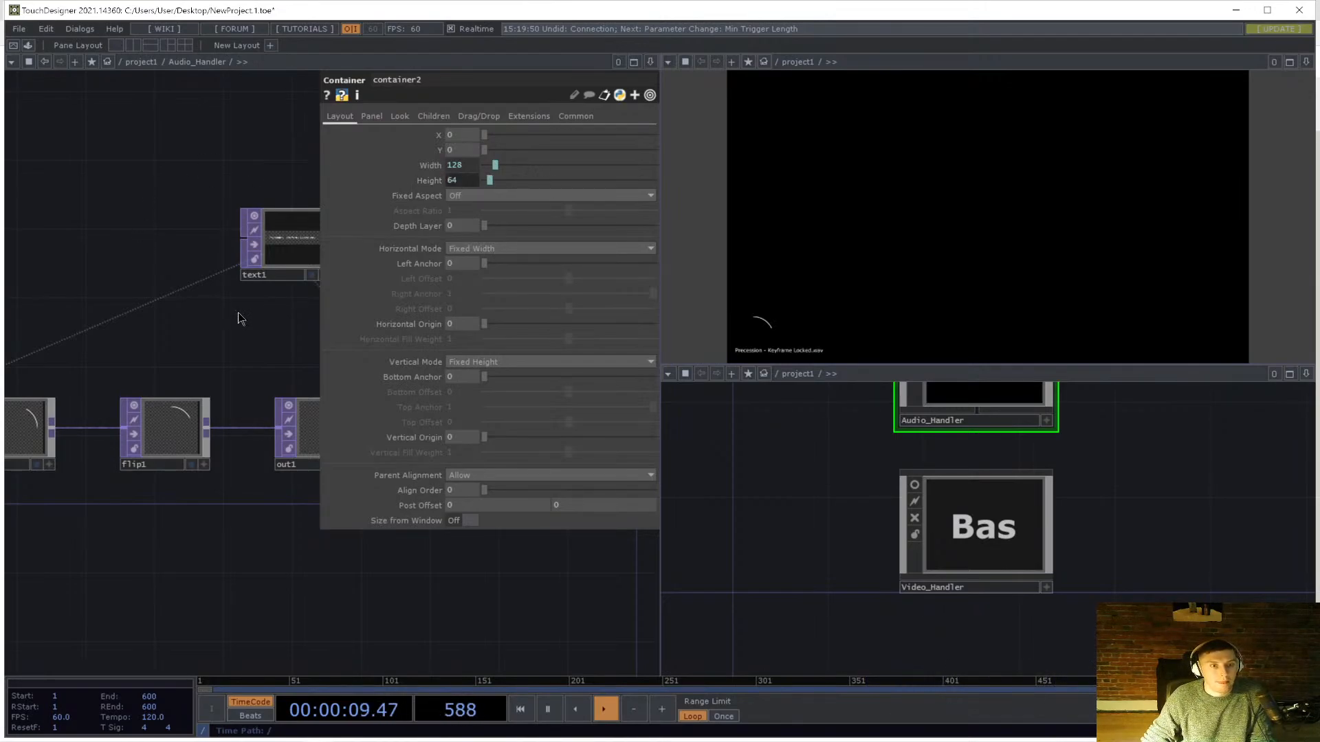
drag(249, 322, 275, 328)
key(p)
- Check container2's width expression against the resolution of the out1 TOP
scroll(467, 443, up, 3)
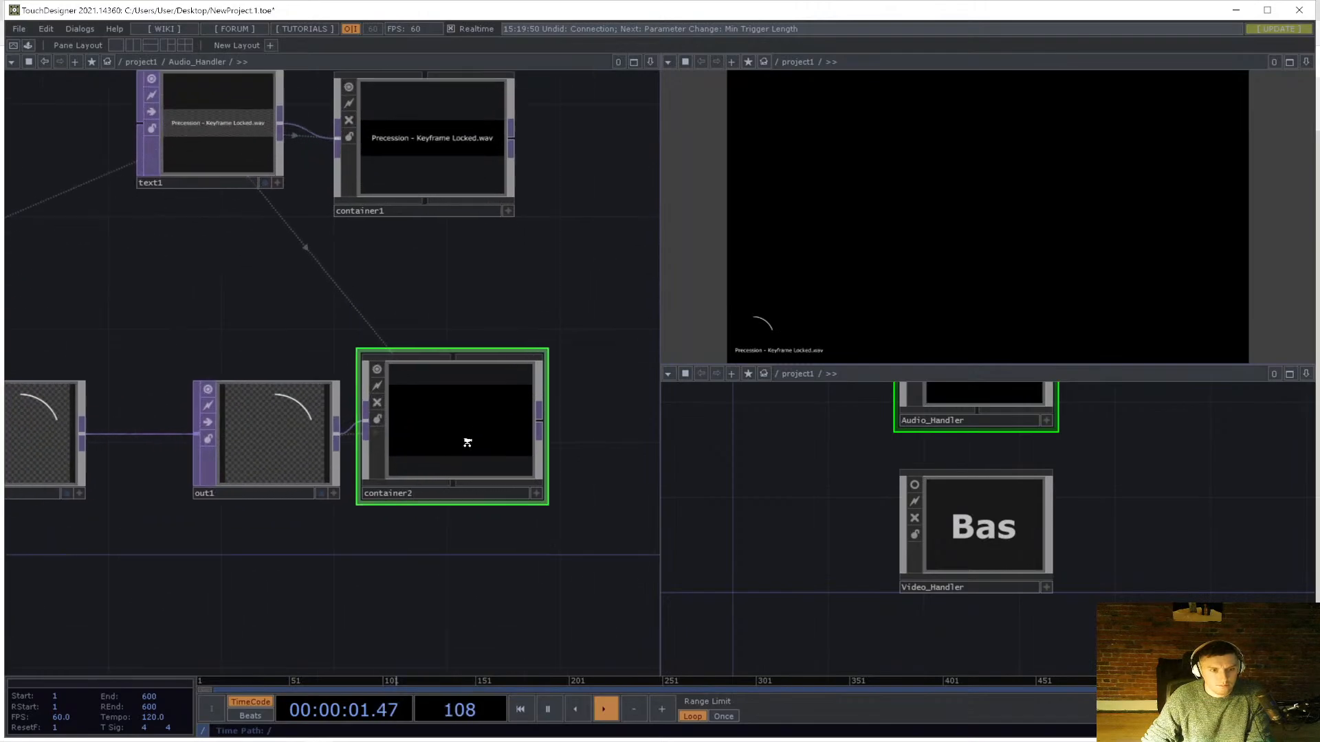
scroll(467, 443, down, 4)
drag(472, 424, 484, 447)
key(p)
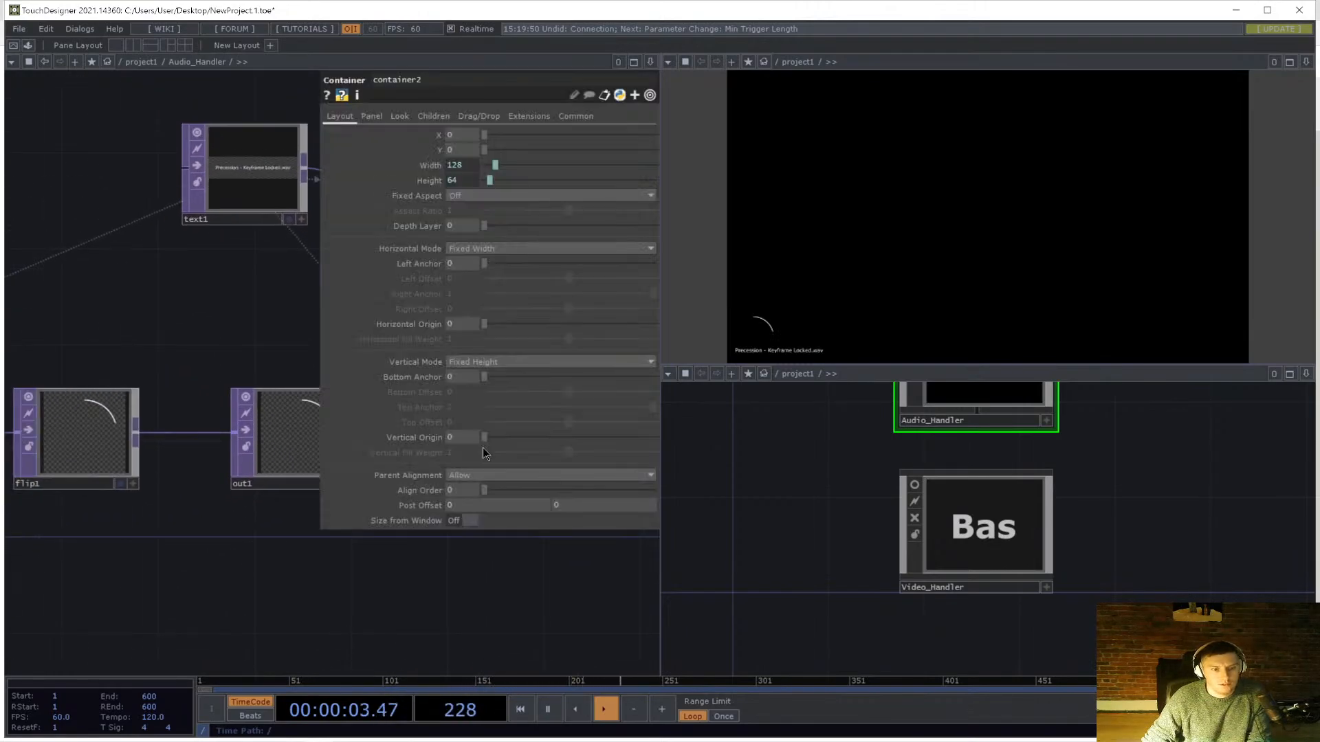
click(471, 170)
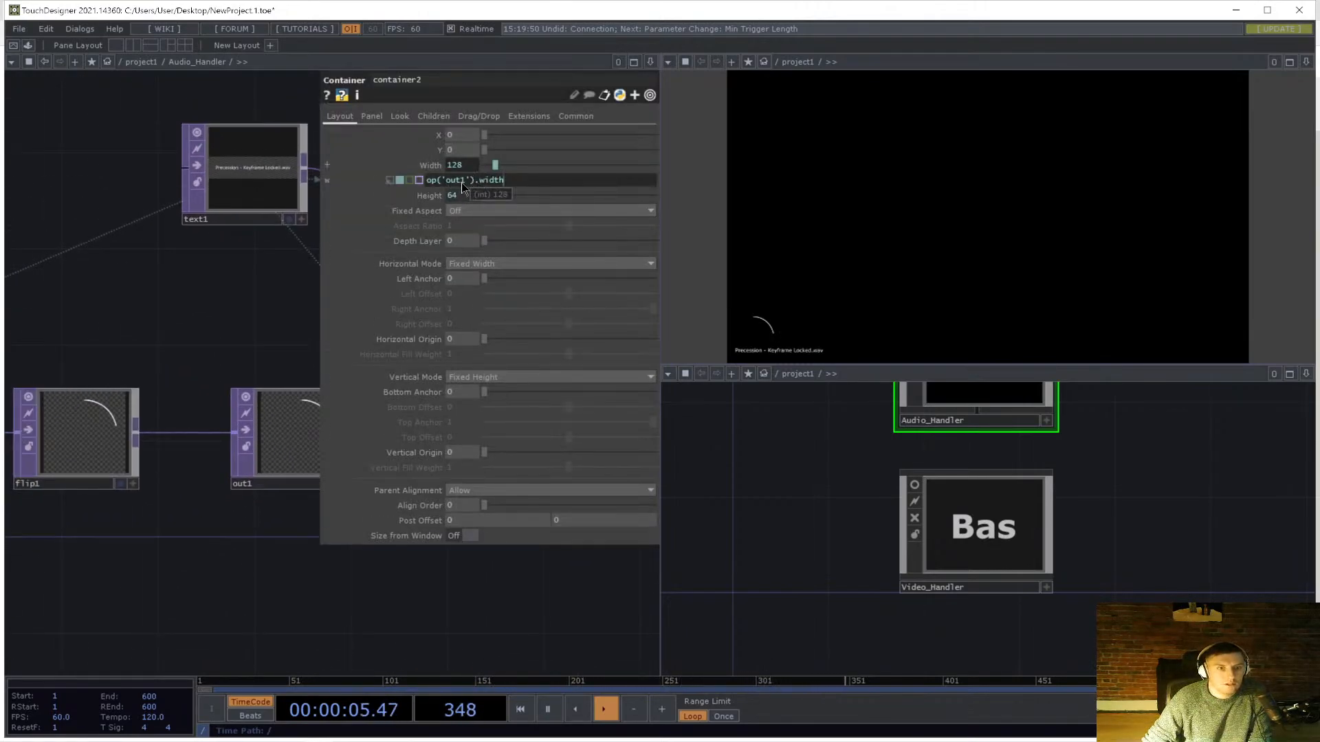
text(p)
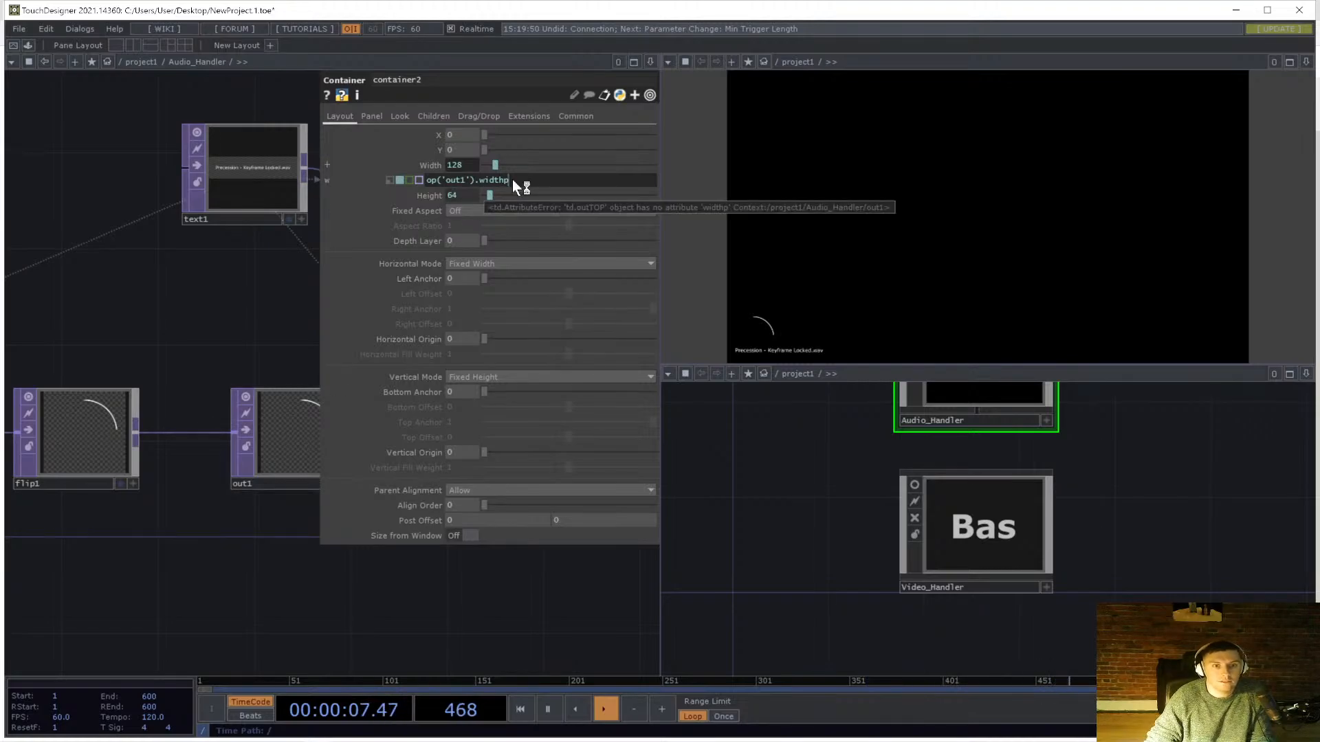
key(BackSpace)
click(295, 262)
click(286, 394)
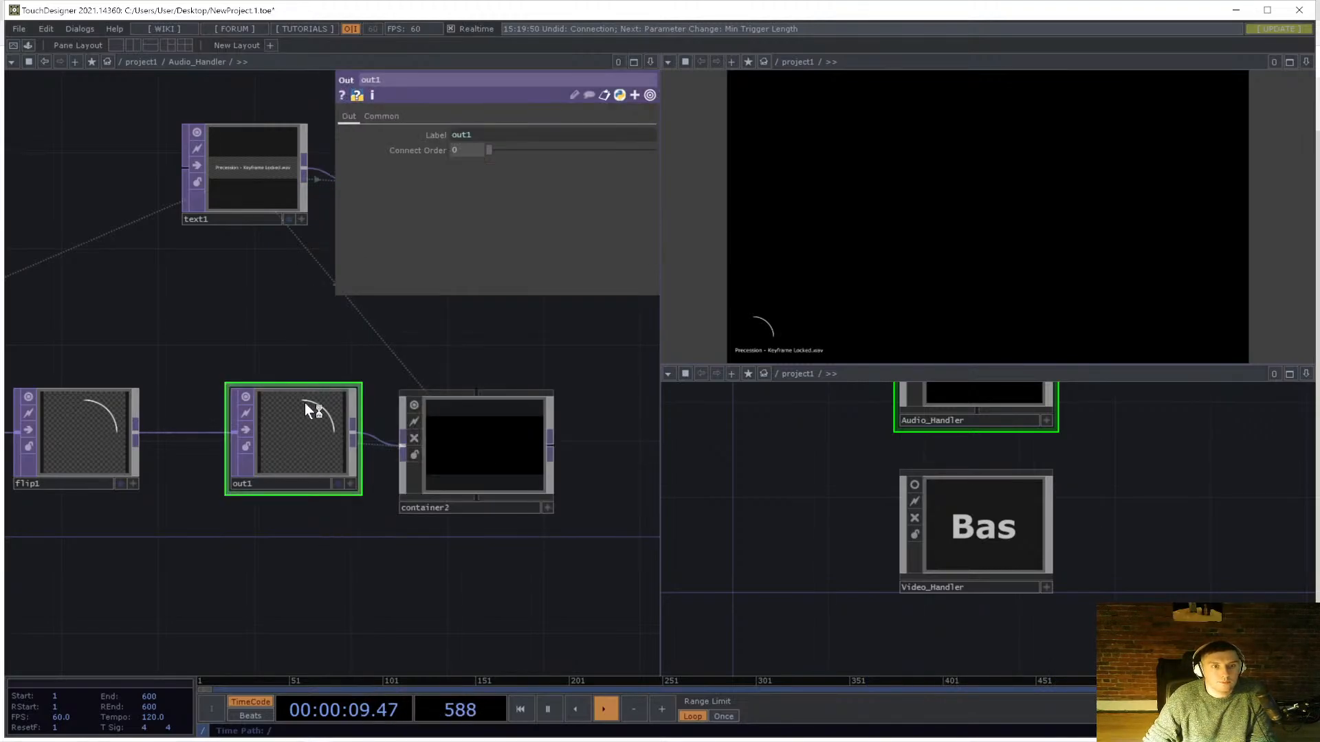
middle_click(304, 403)
middle_click(420, 457)
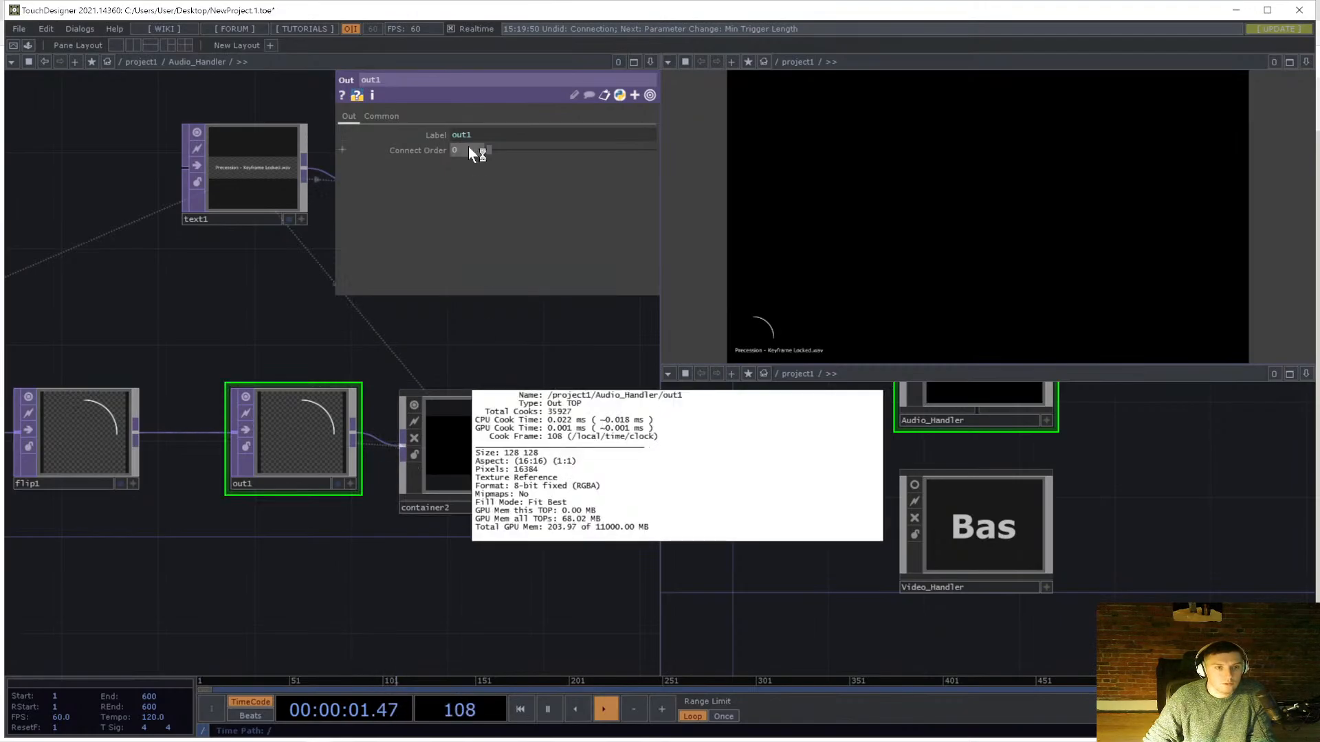
- Change container2's height expression to op('out1').height
click(457, 435)
click(471, 181)
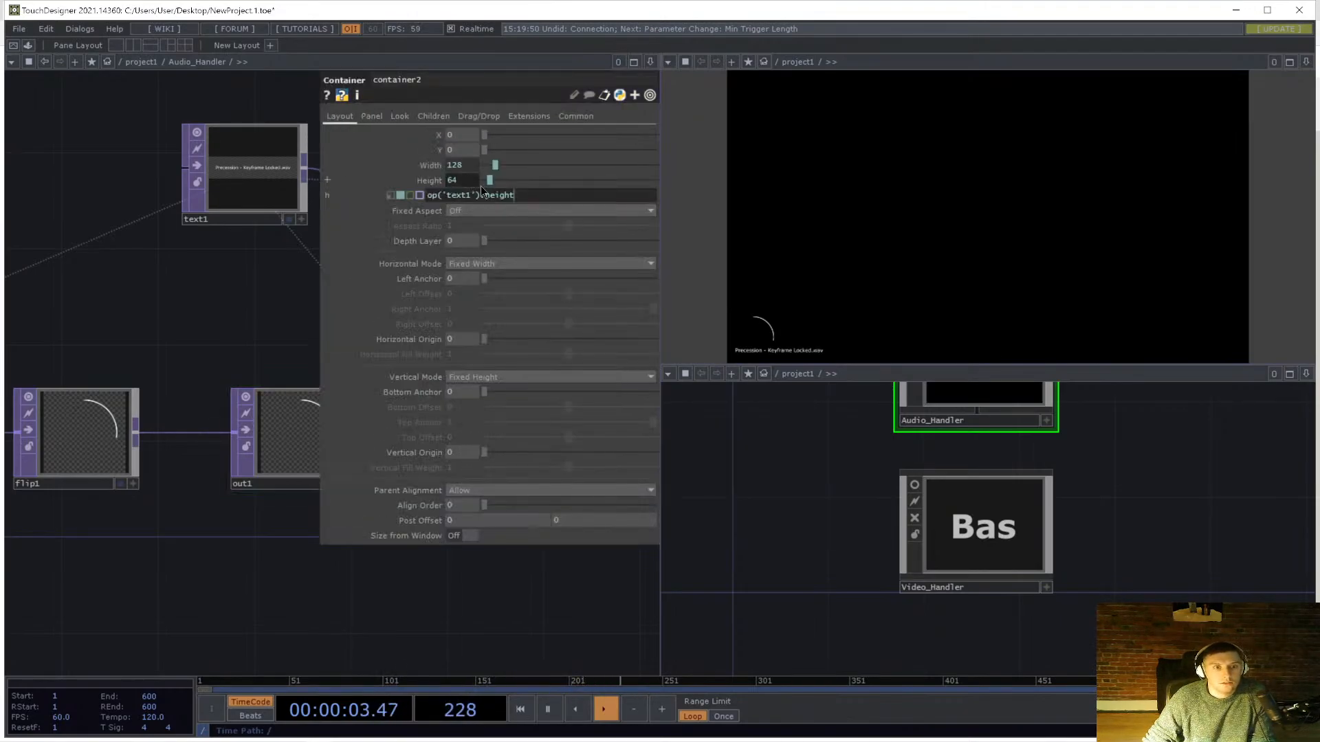
text(out1)
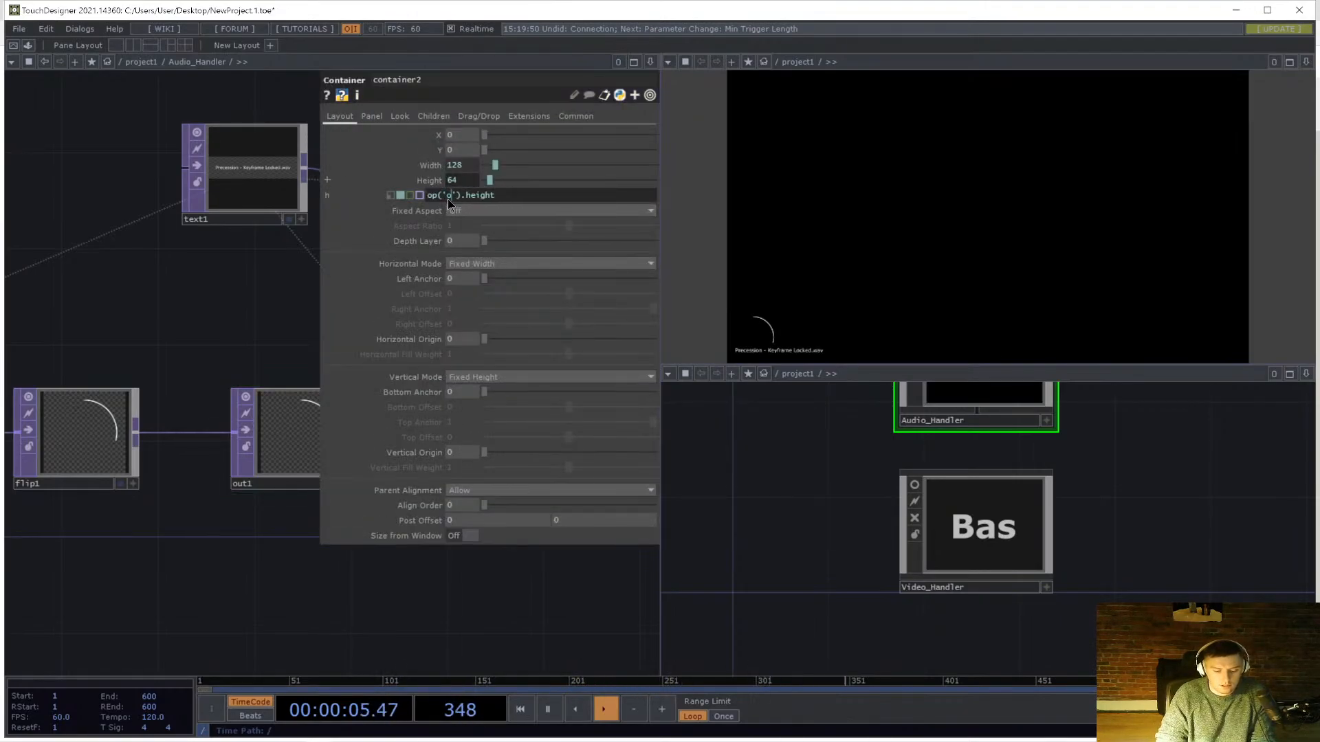
click(187, 290)
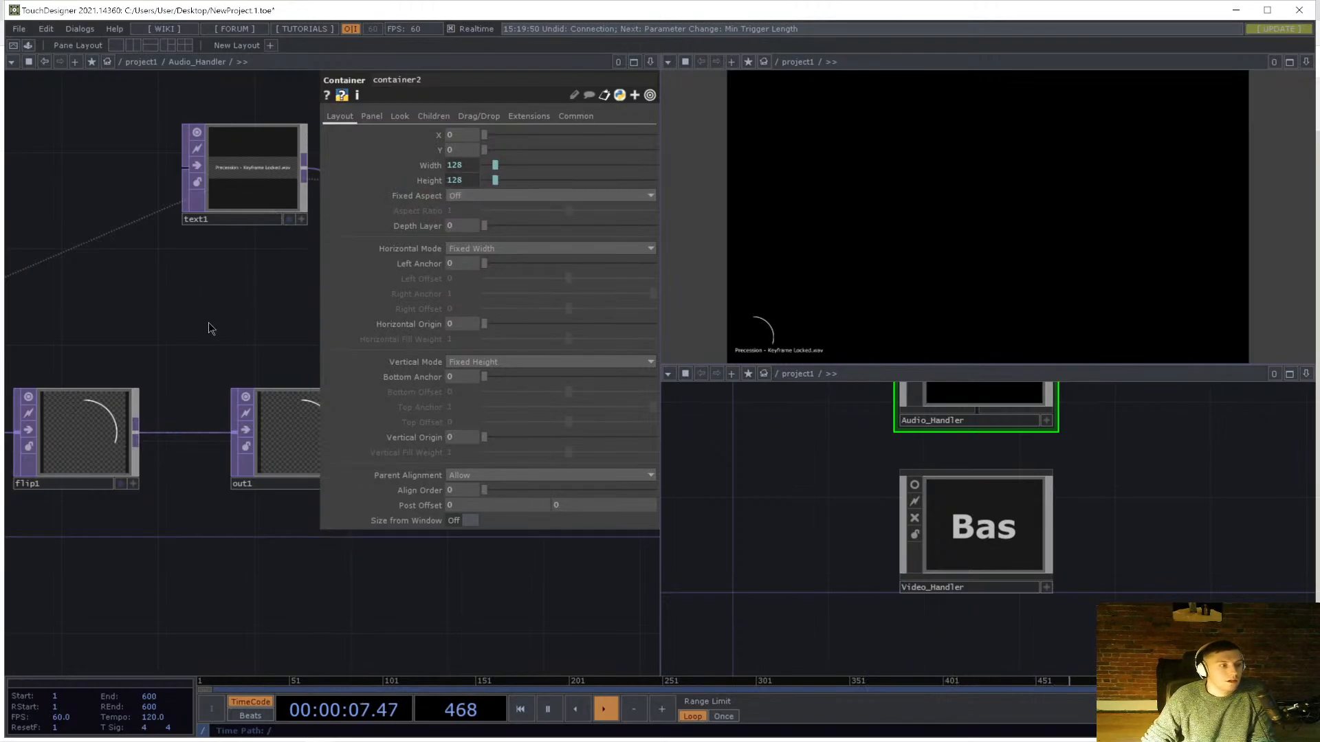
drag(208, 323, 191, 349)
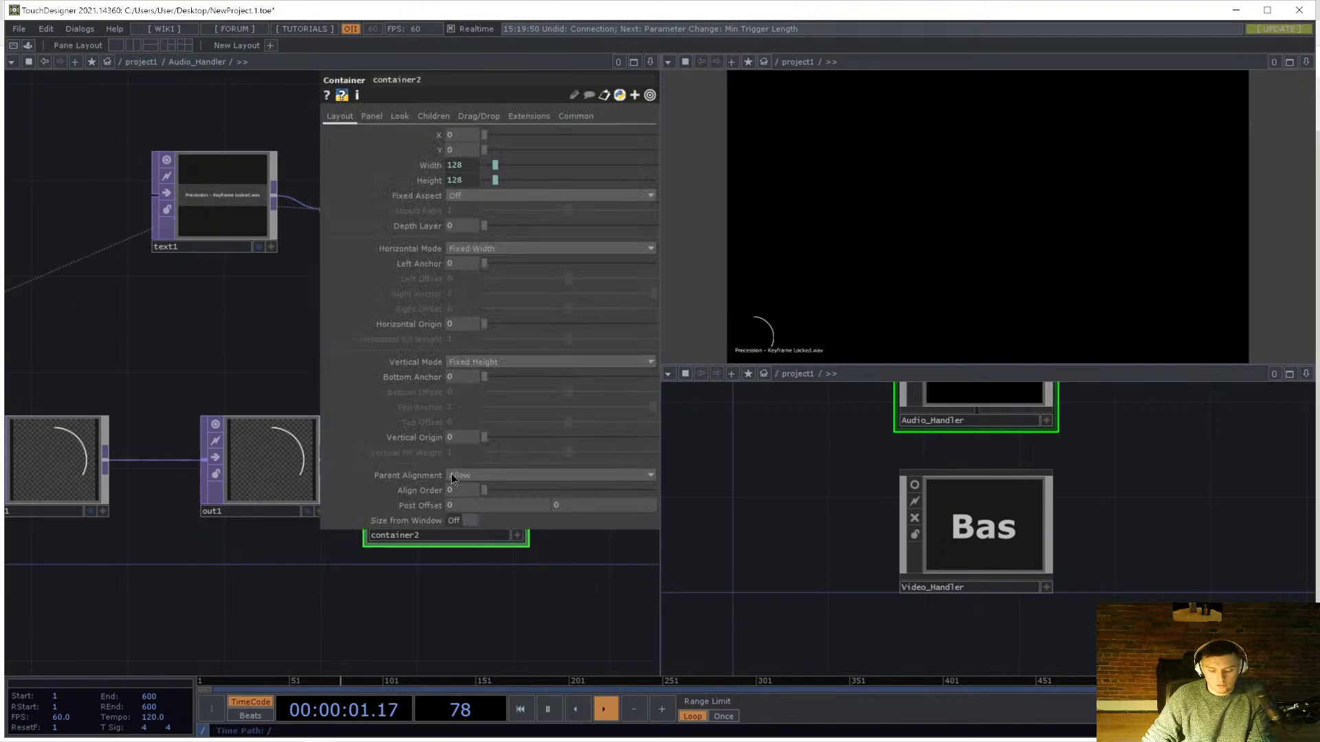
- Set container2's Background TOP to ./out1 and close its parameters
click(473, 116)
click(400, 117)
click(458, 165)
text(./)
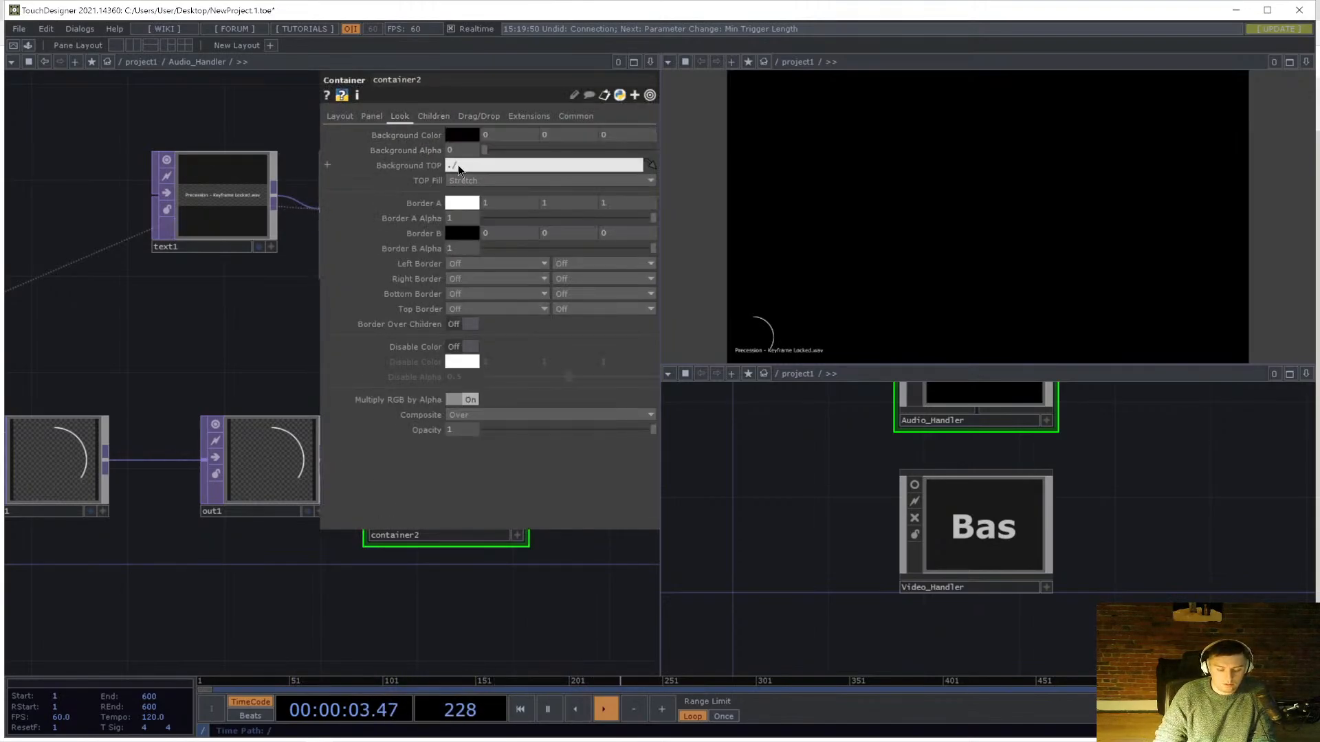
text(out1)
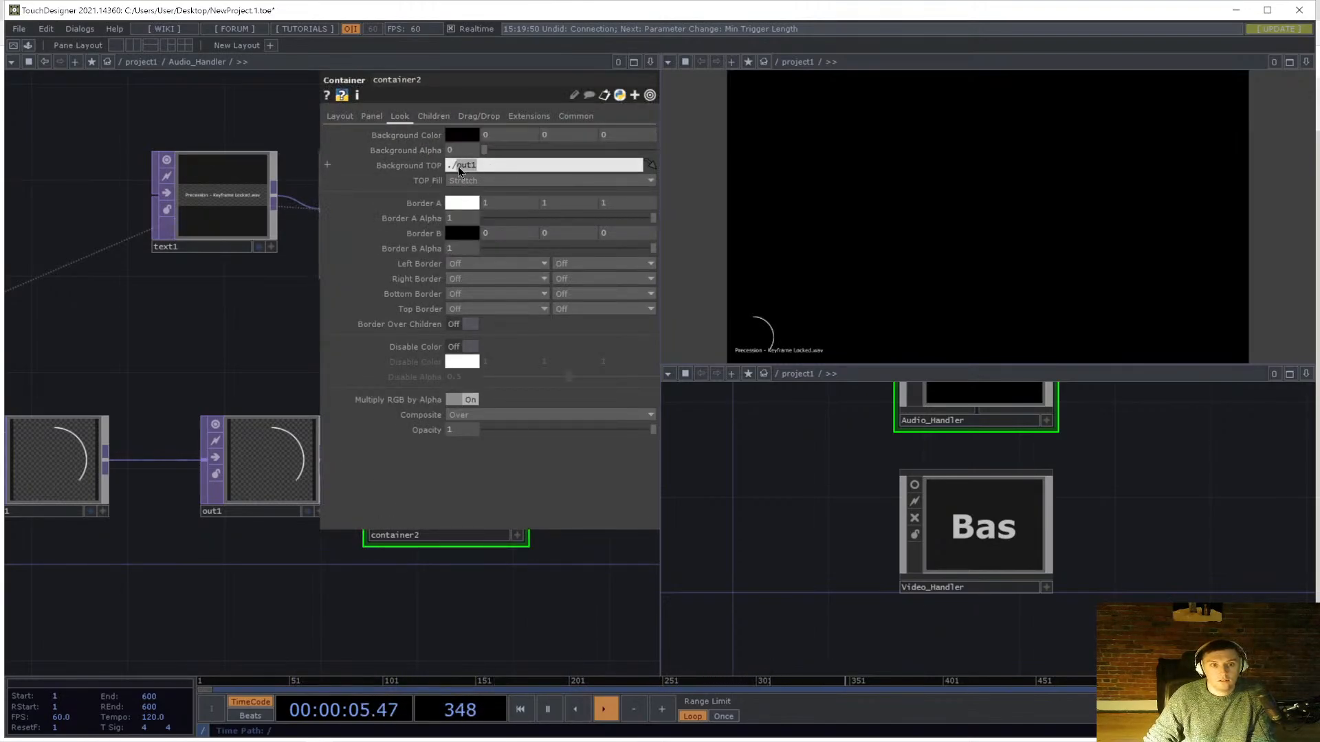
drag(295, 357, 488, 398)
click(227, 369)
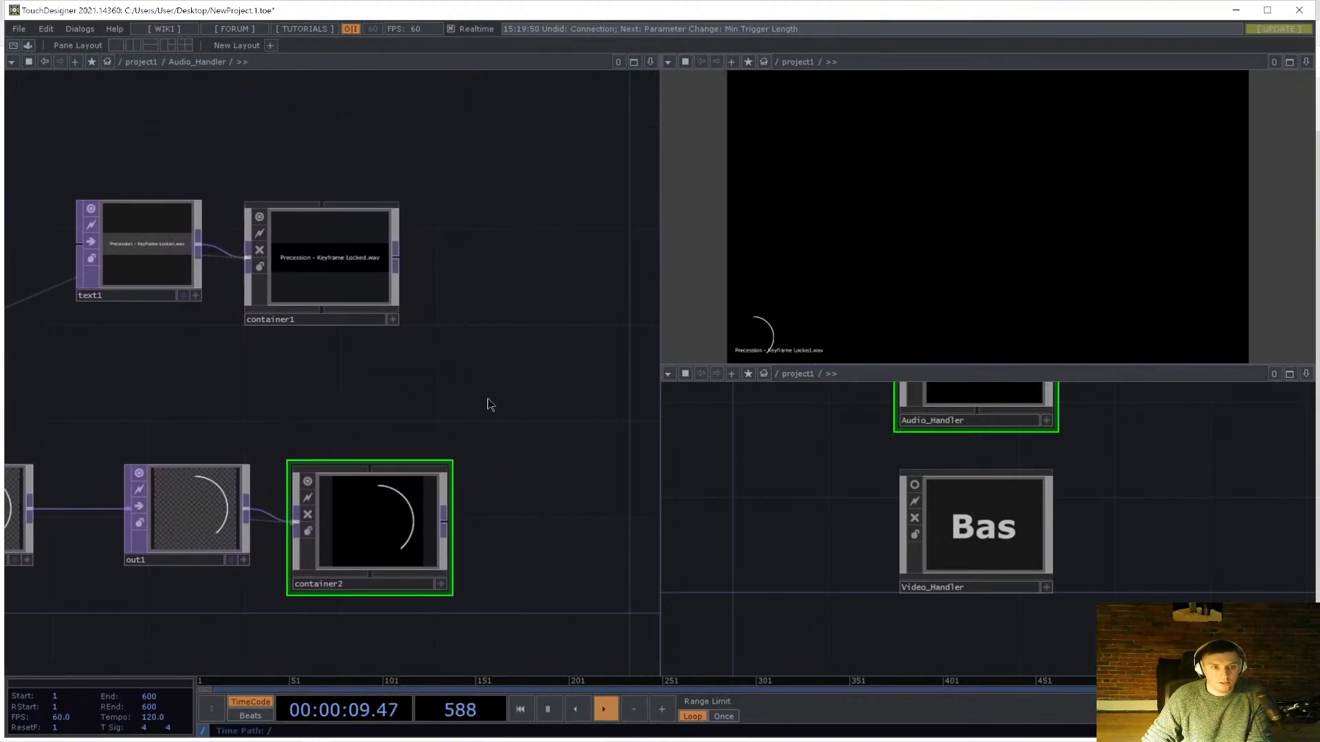
- Line up container1 and container2 in one column in the Audio_Handler network and check container1's panel bounds
scroll(460, 296, down, 3)
drag(481, 241, 447, 285)
drag(409, 612, 392, 613)
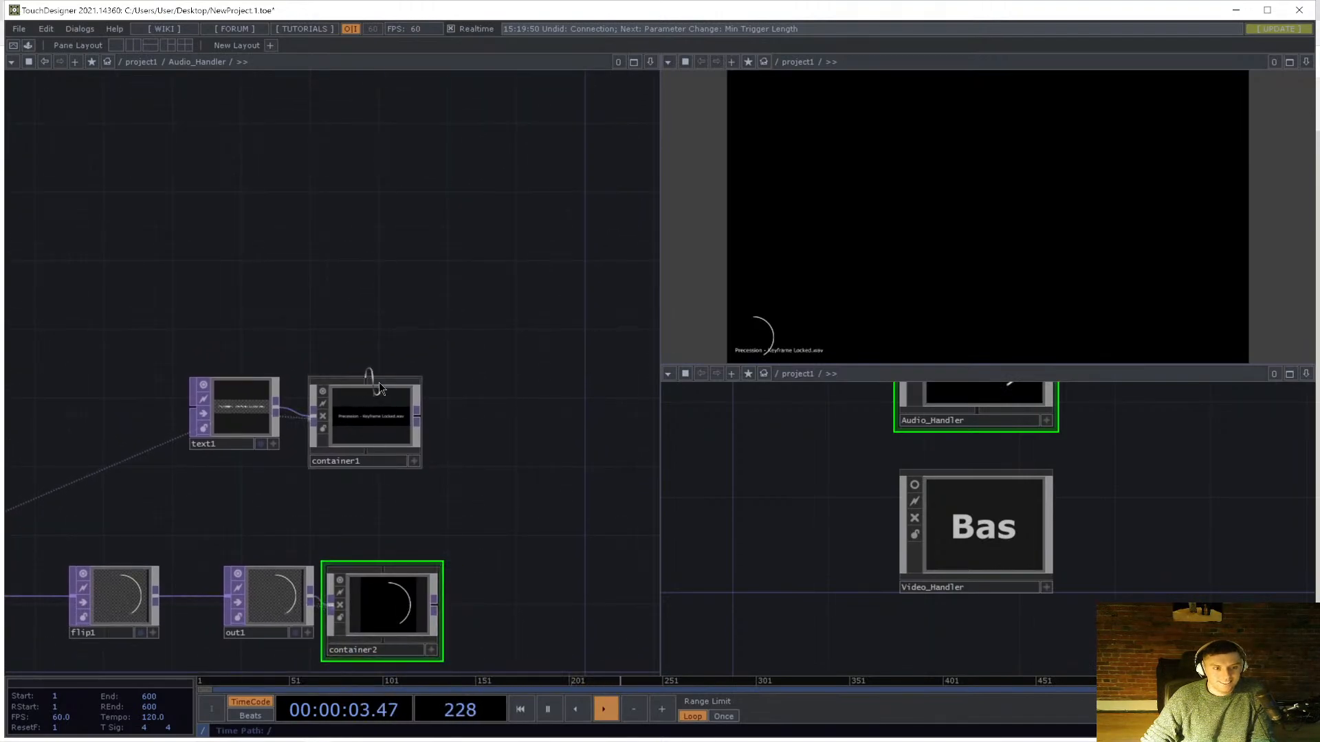
drag(385, 388, 404, 388)
drag(388, 604, 388, 569)
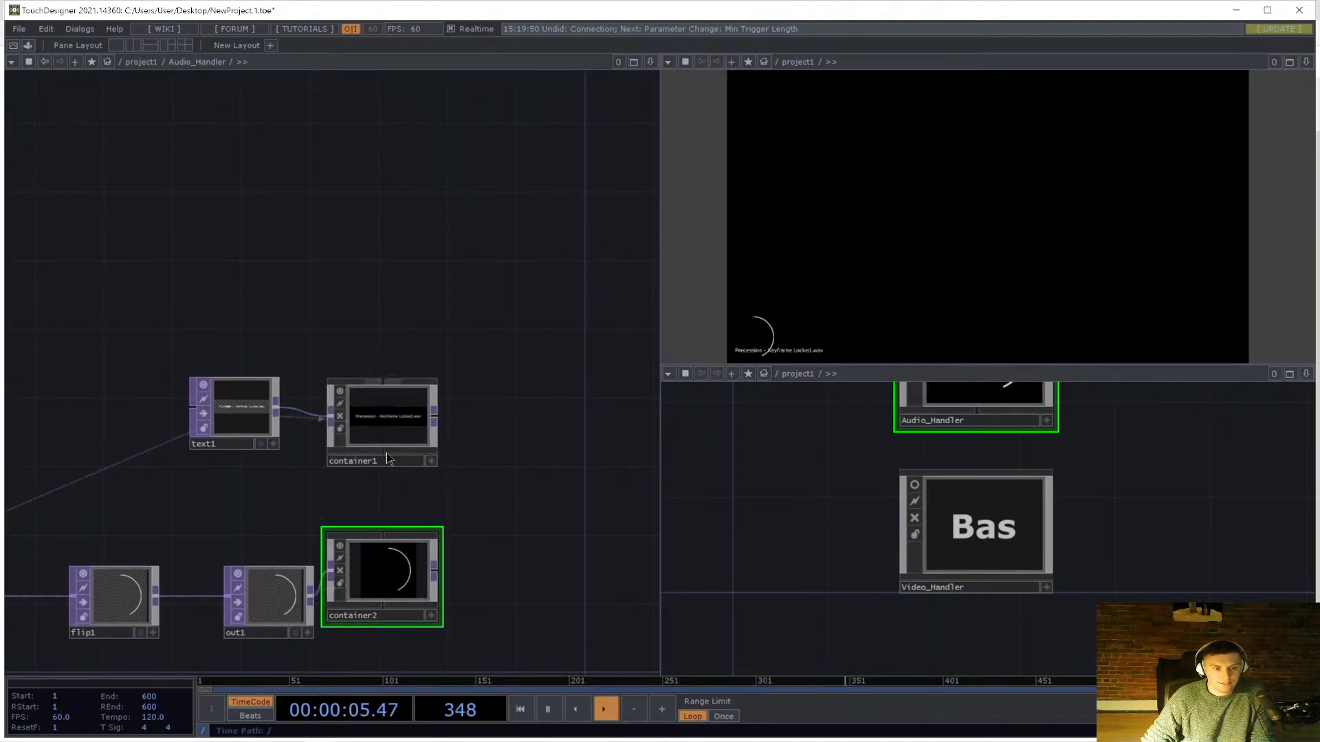
middle_click(380, 416)
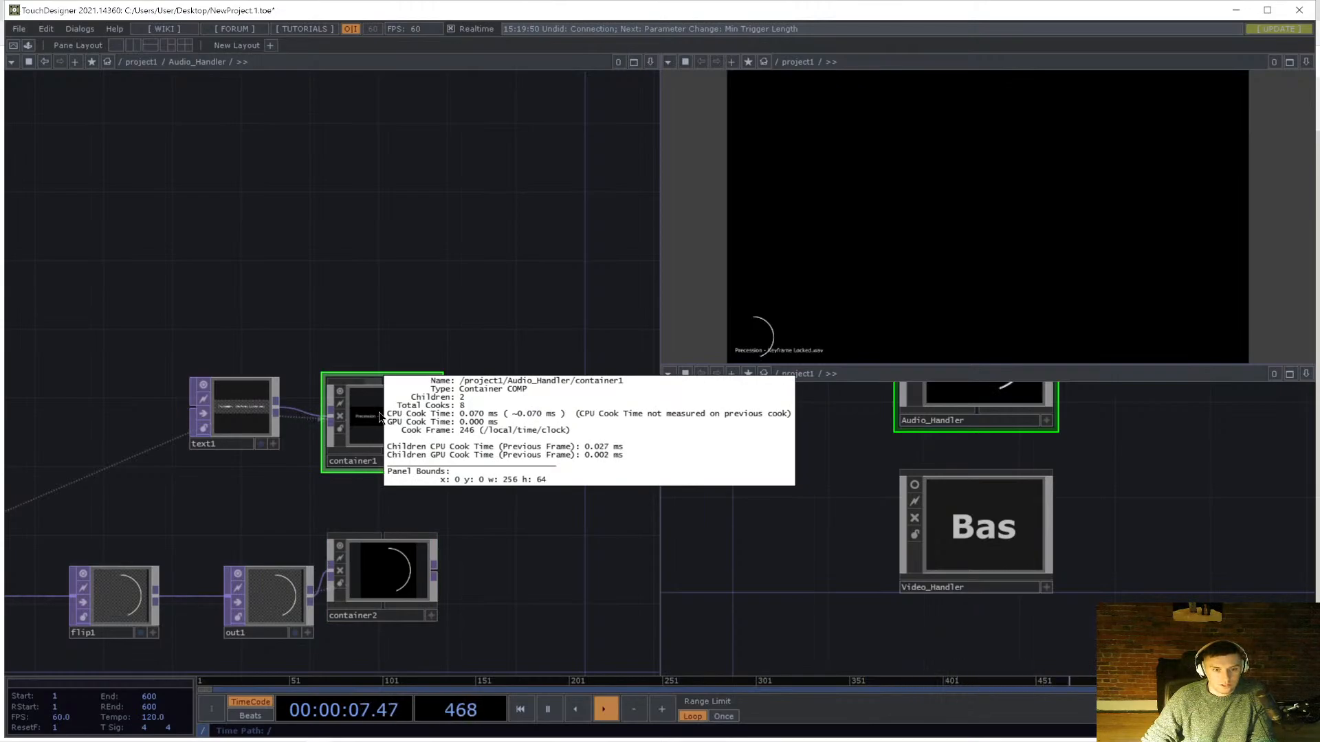
- Go up to project1 and set the alignment of Audio_Handler's children to Top to Bottom
scroll(438, 329, down, 5)
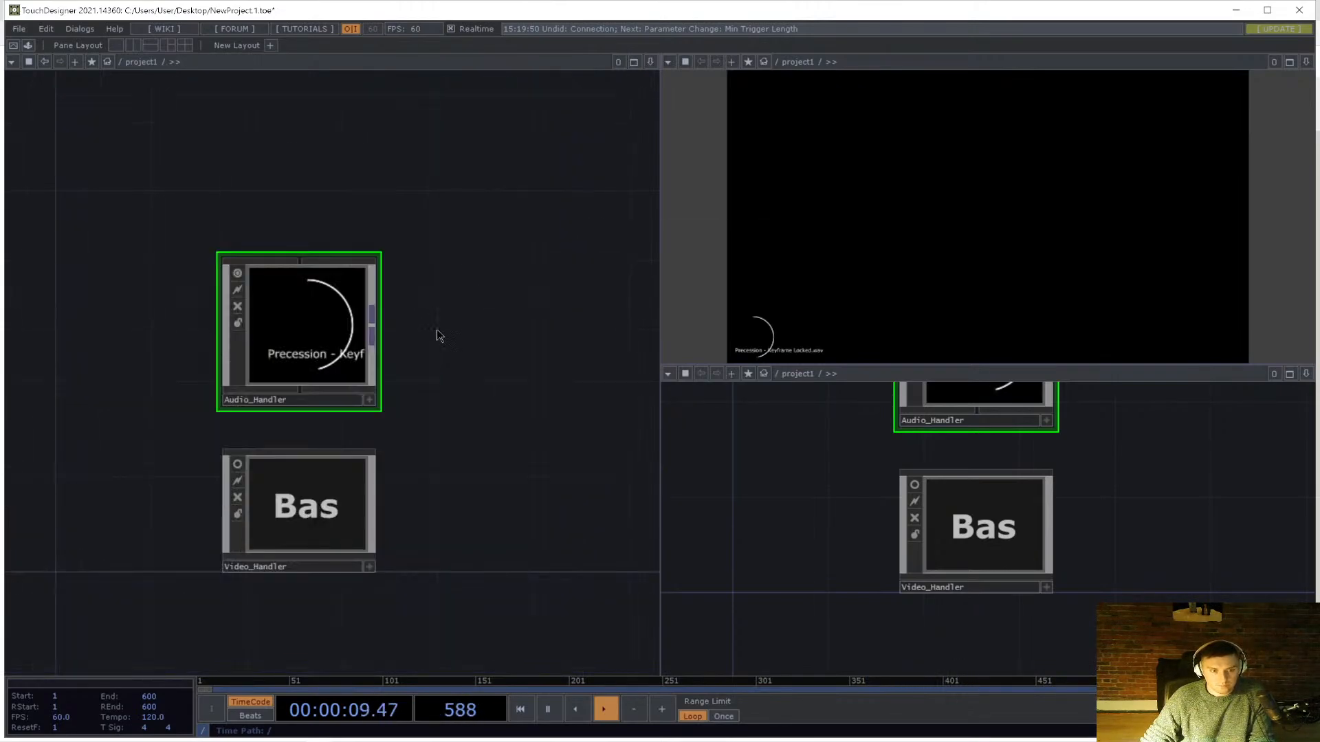
key(p)
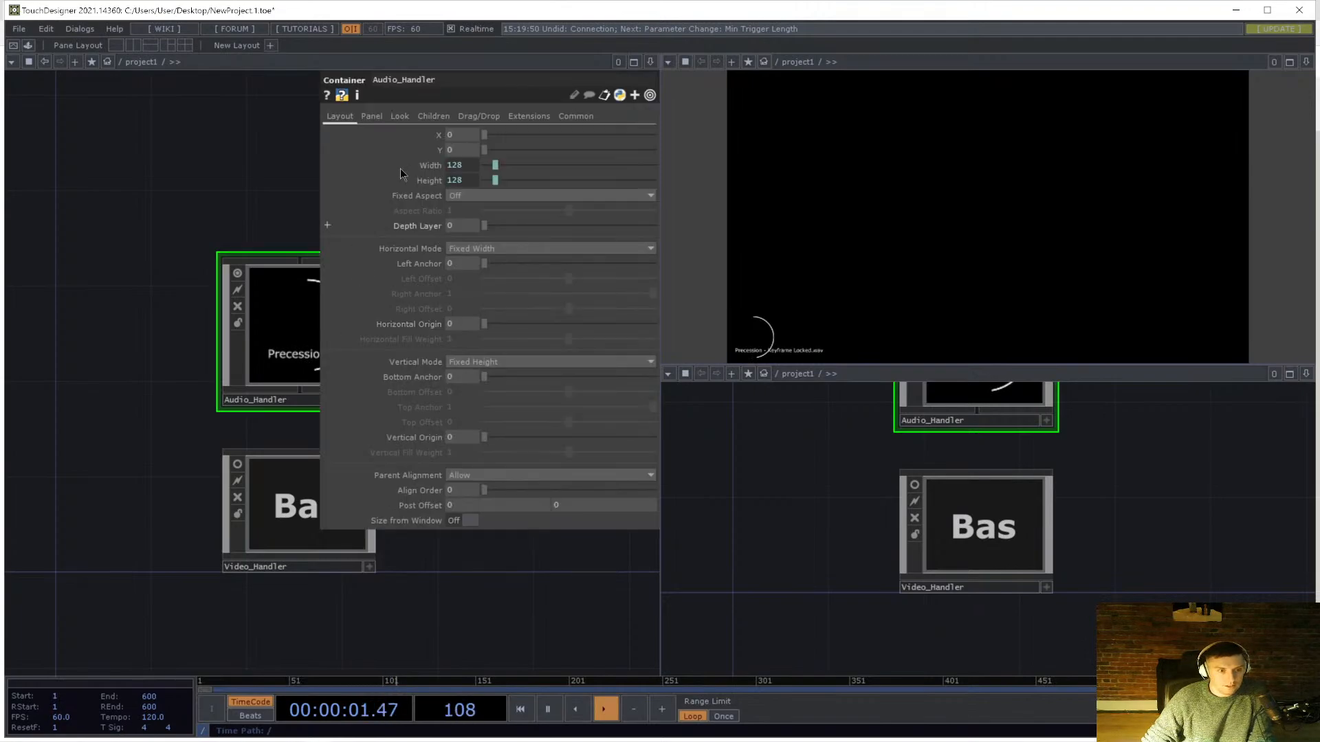
click(375, 115)
click(336, 117)
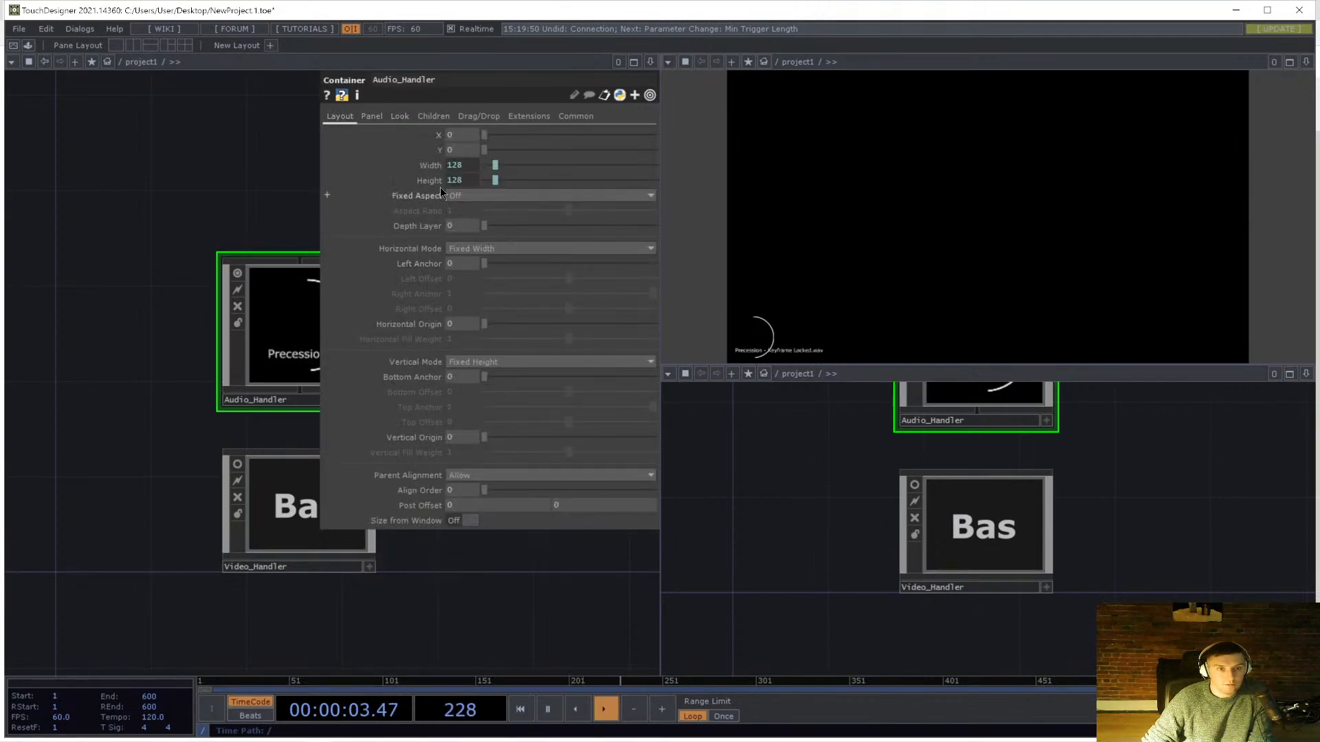
click(373, 117)
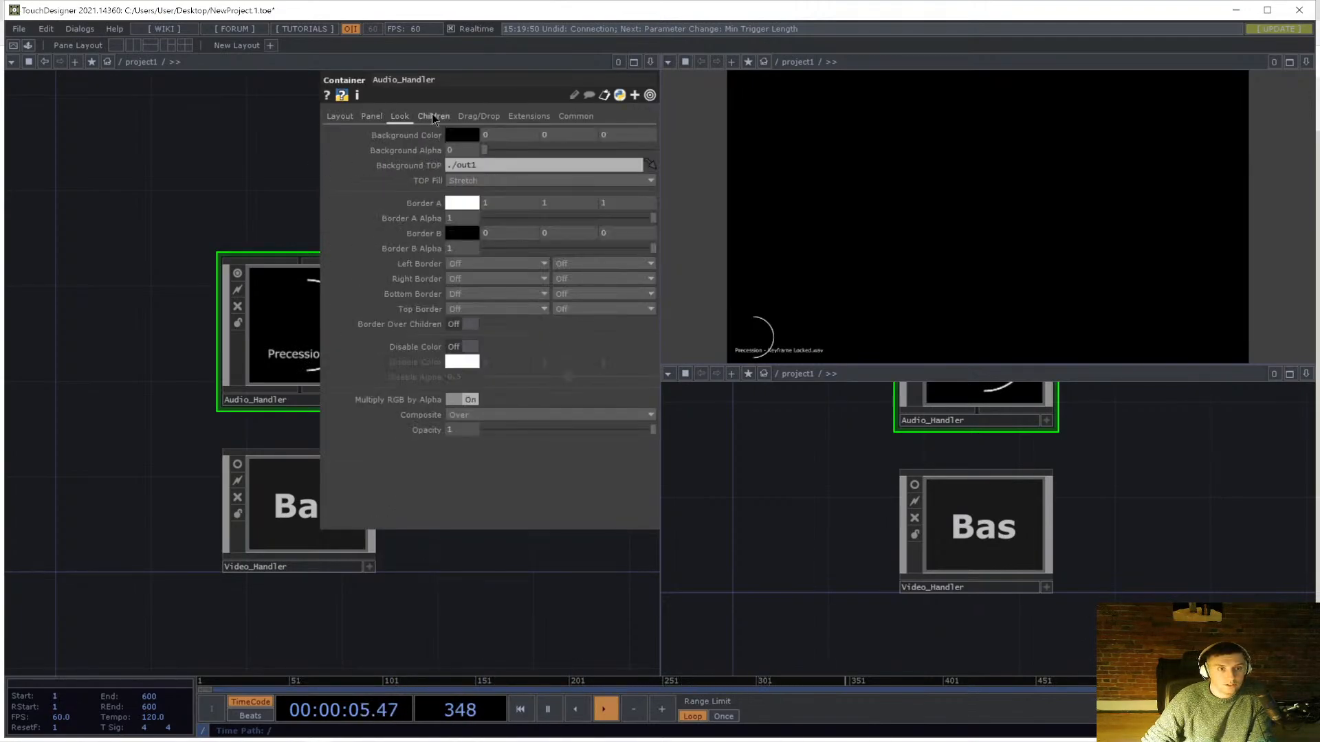
click(433, 116)
click(459, 136)
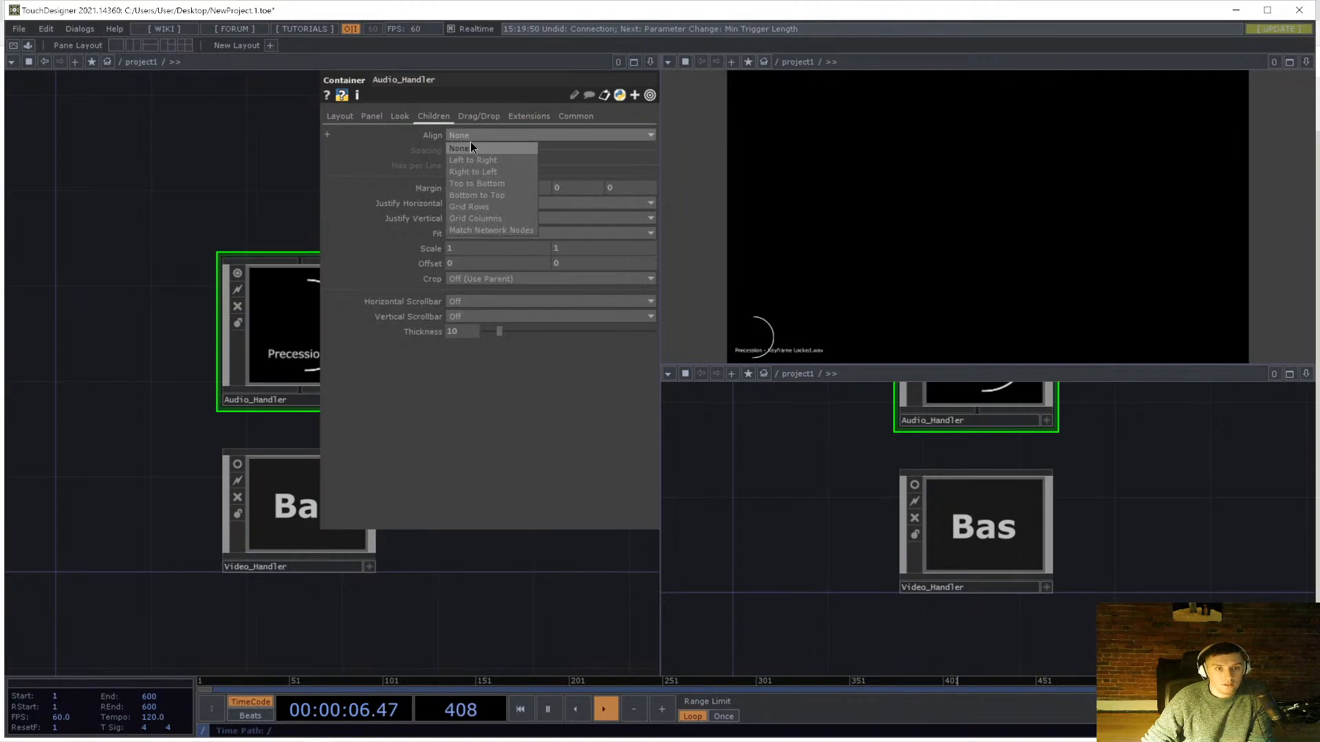
click(488, 183)
key(p)
key(p)
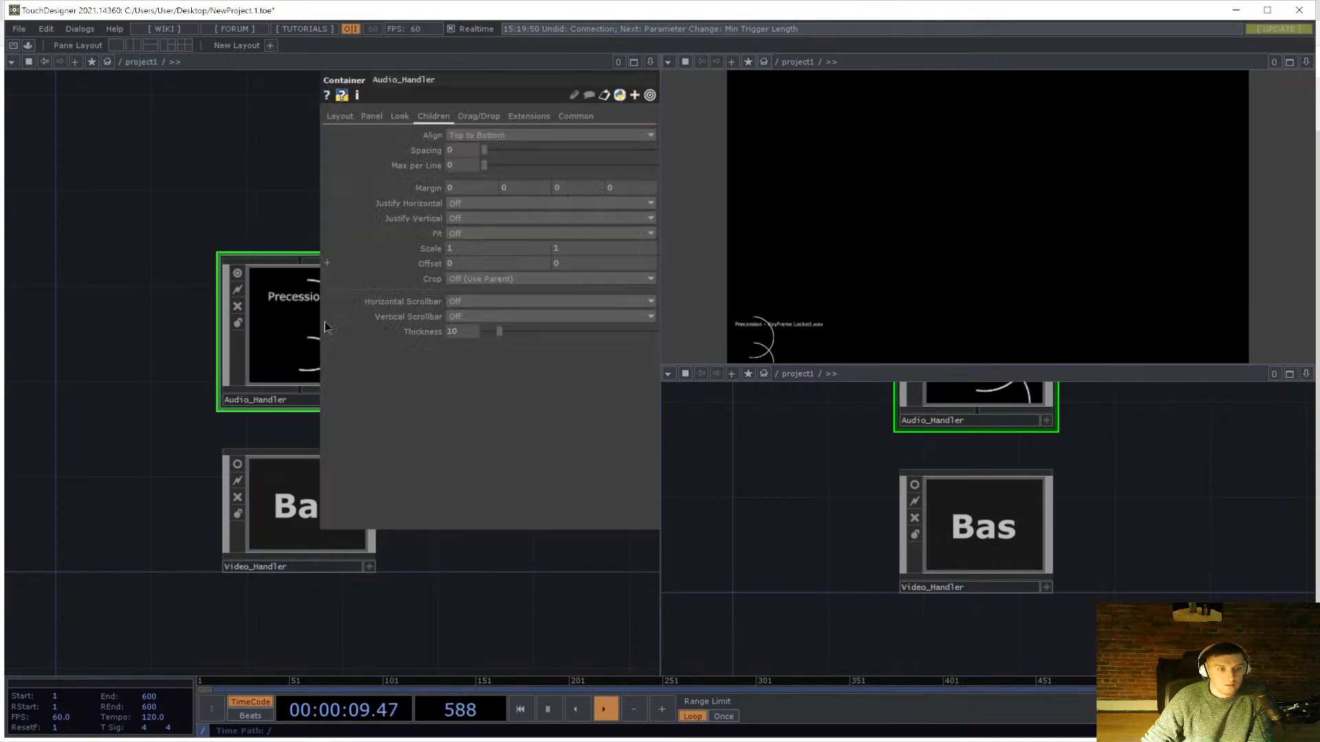
- Clear the Background TOP reference ./out1 from Audio_Handler and close its parameters
click(371, 116)
click(400, 116)
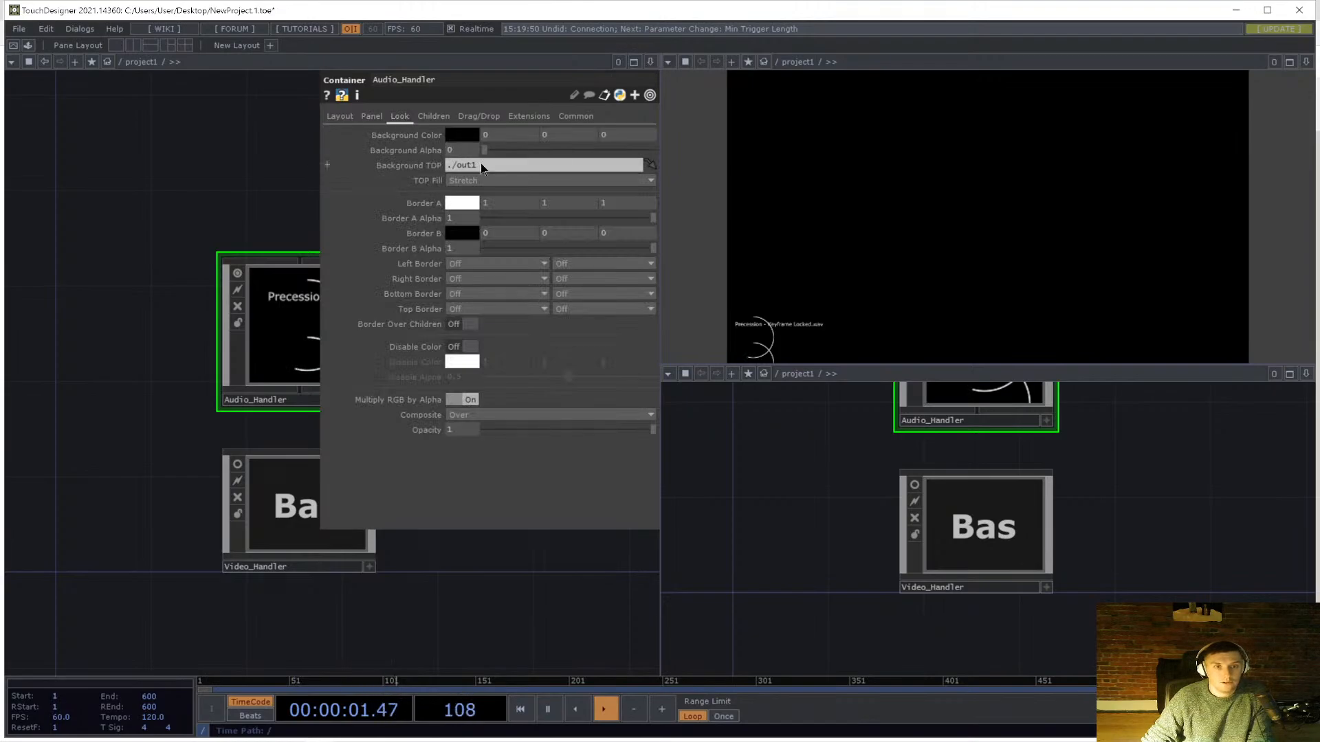
key(p)
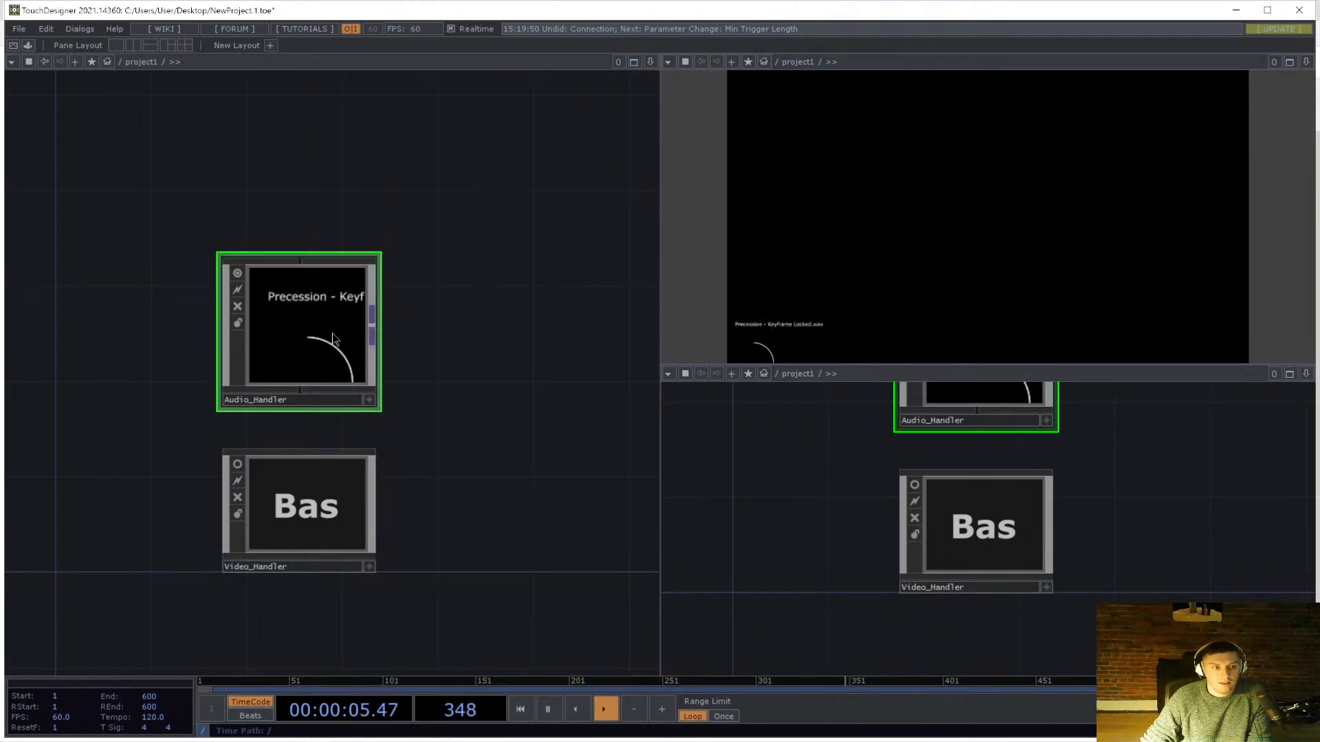
- Append a plus sign to Audio_Handler's height expression op('./out1').height
key(p)
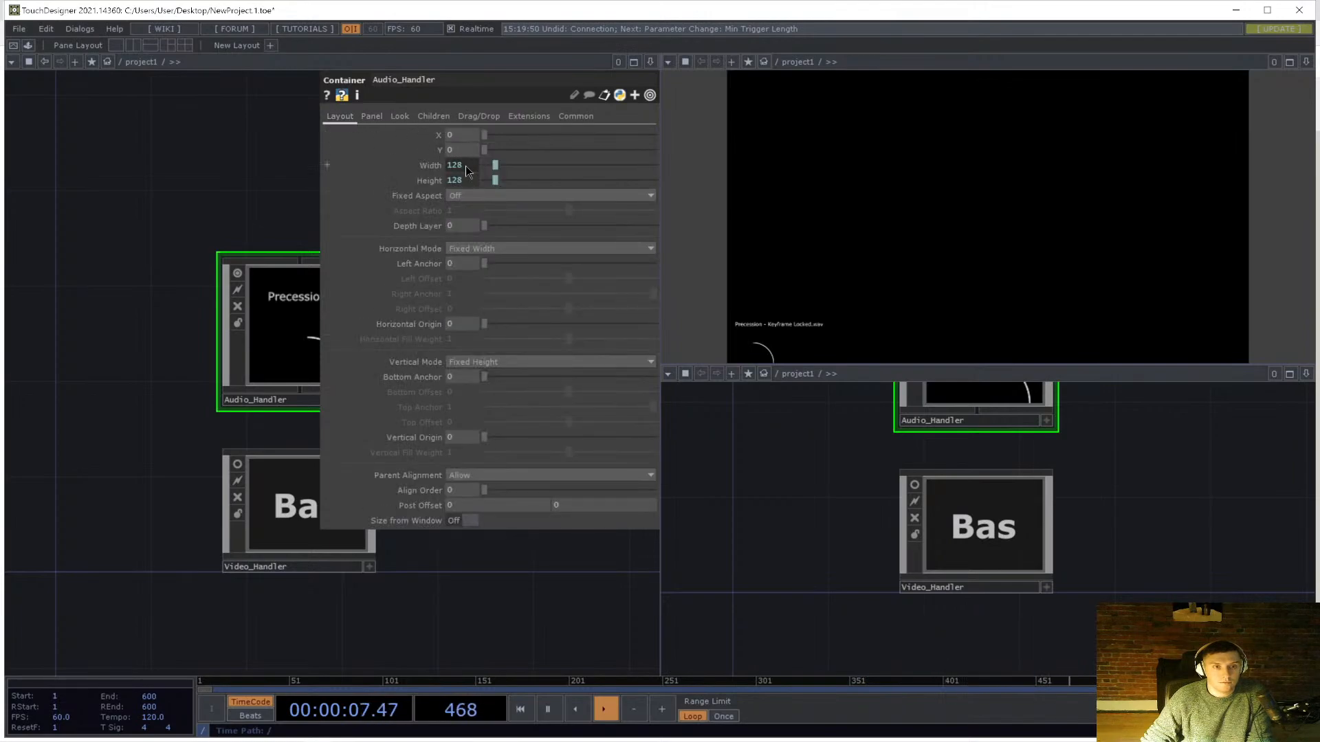
click(468, 180)
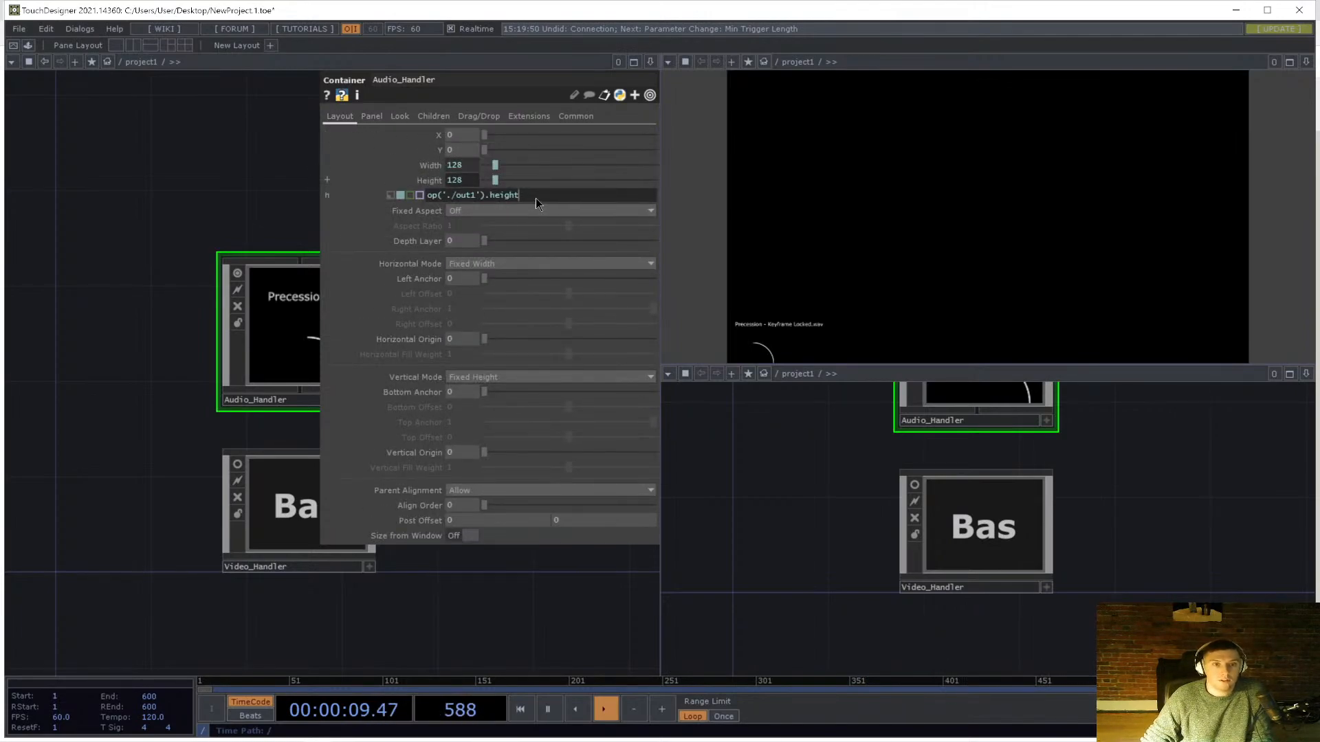
drag(534, 198, 431, 199)
click(526, 196)
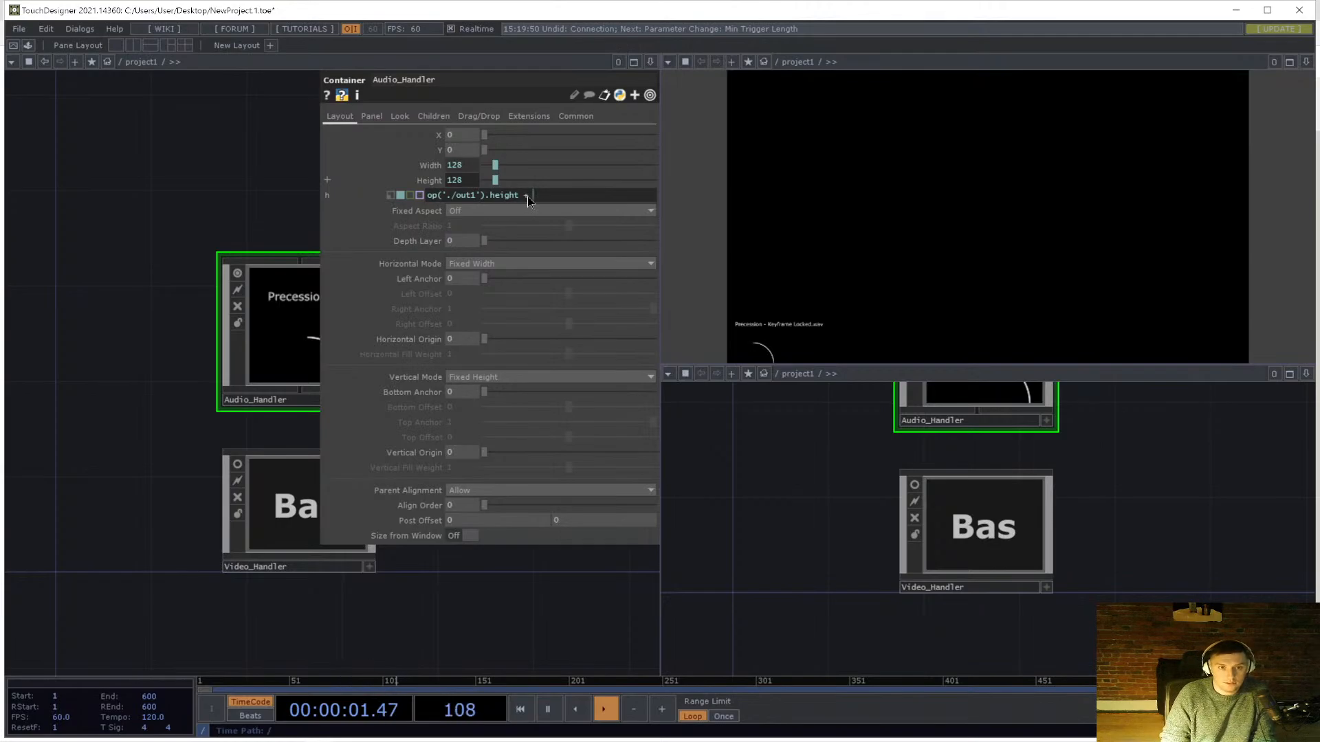
key(Return)
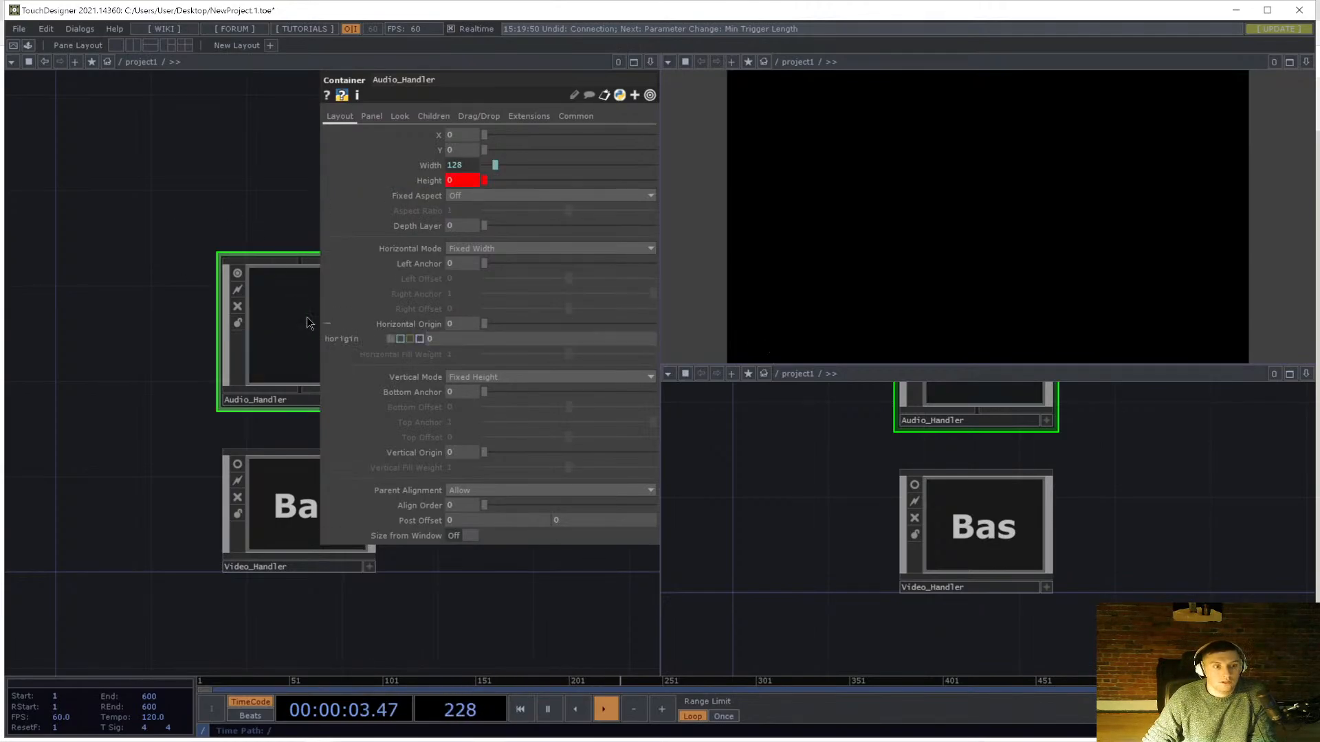
- Enter the Audio_Handler network and rename container1 as c1
double_click(310, 323)
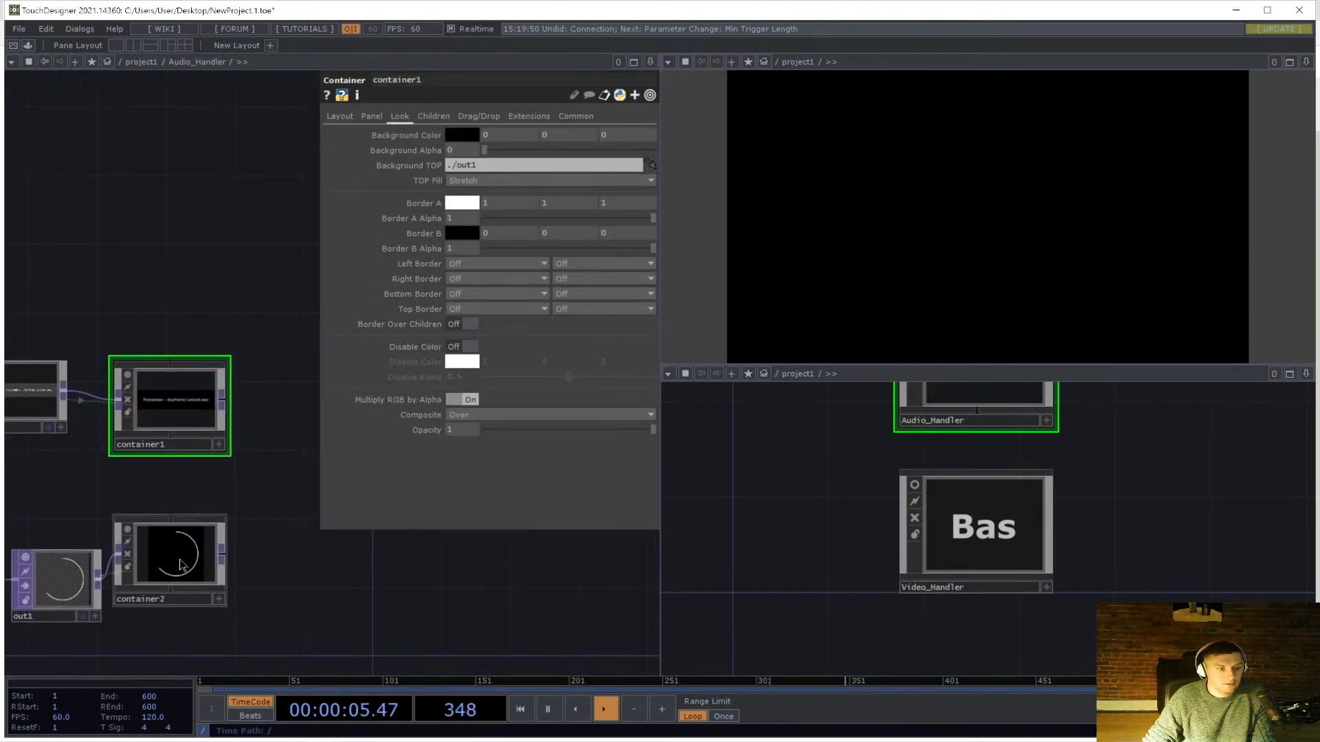
drag(179, 448, 218, 447)
key(c)
click(180, 445)
text(c1)
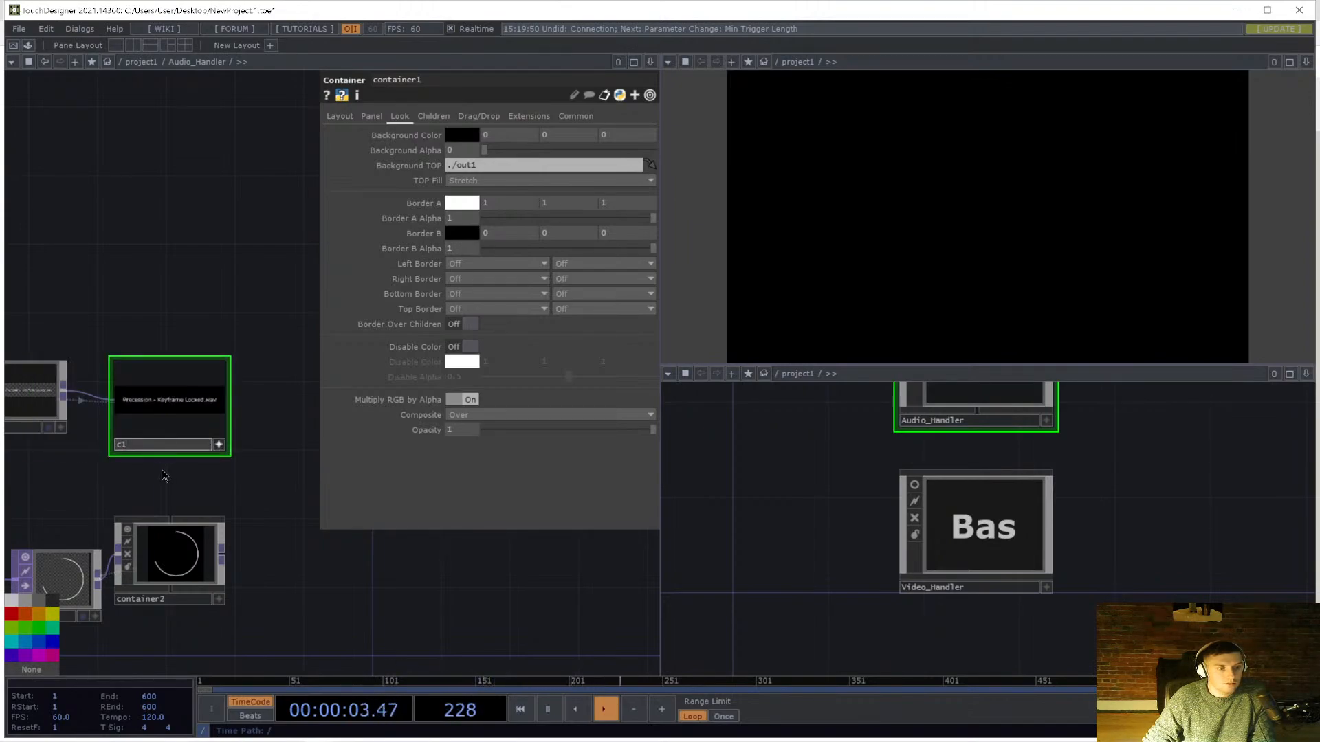
key(Return)
- Rename container2 as c2 and close its parameters
drag(168, 601, 203, 598)
click(203, 598)
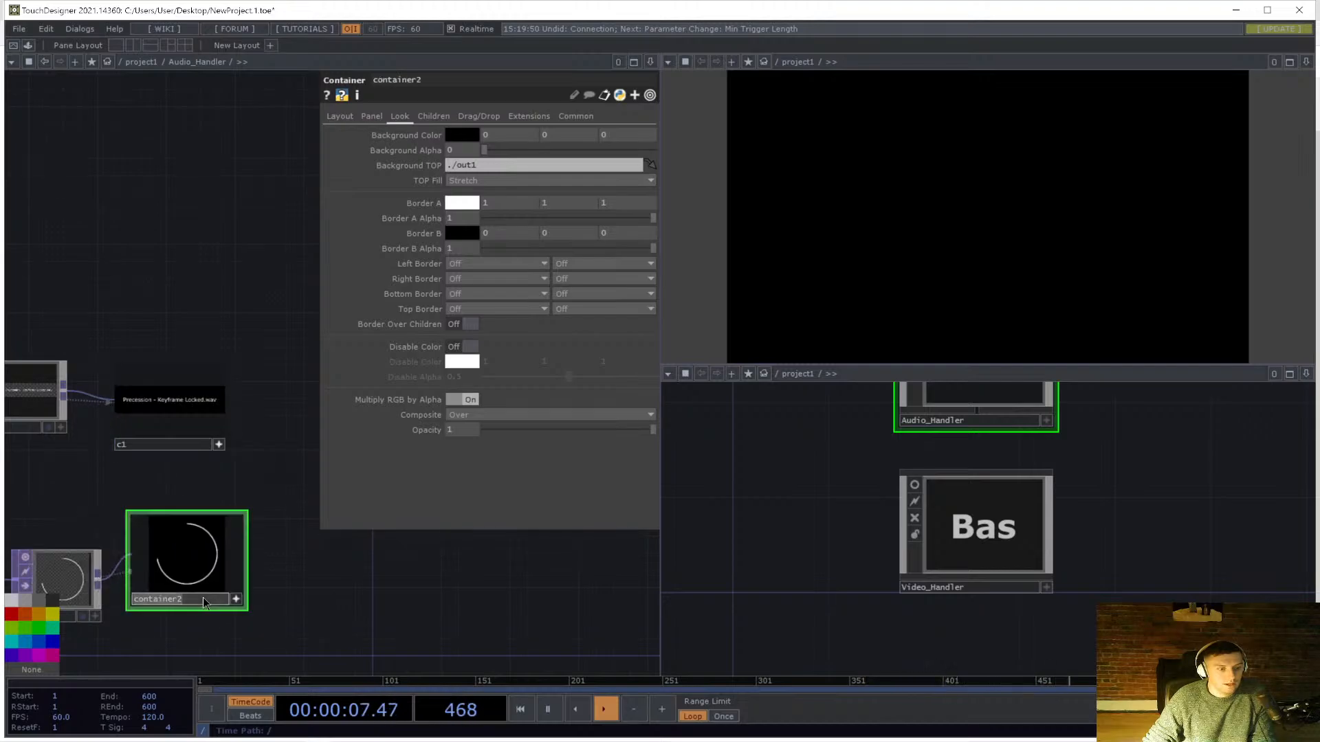
click(203, 598)
text(c2)
key(Return)
key(Tab)
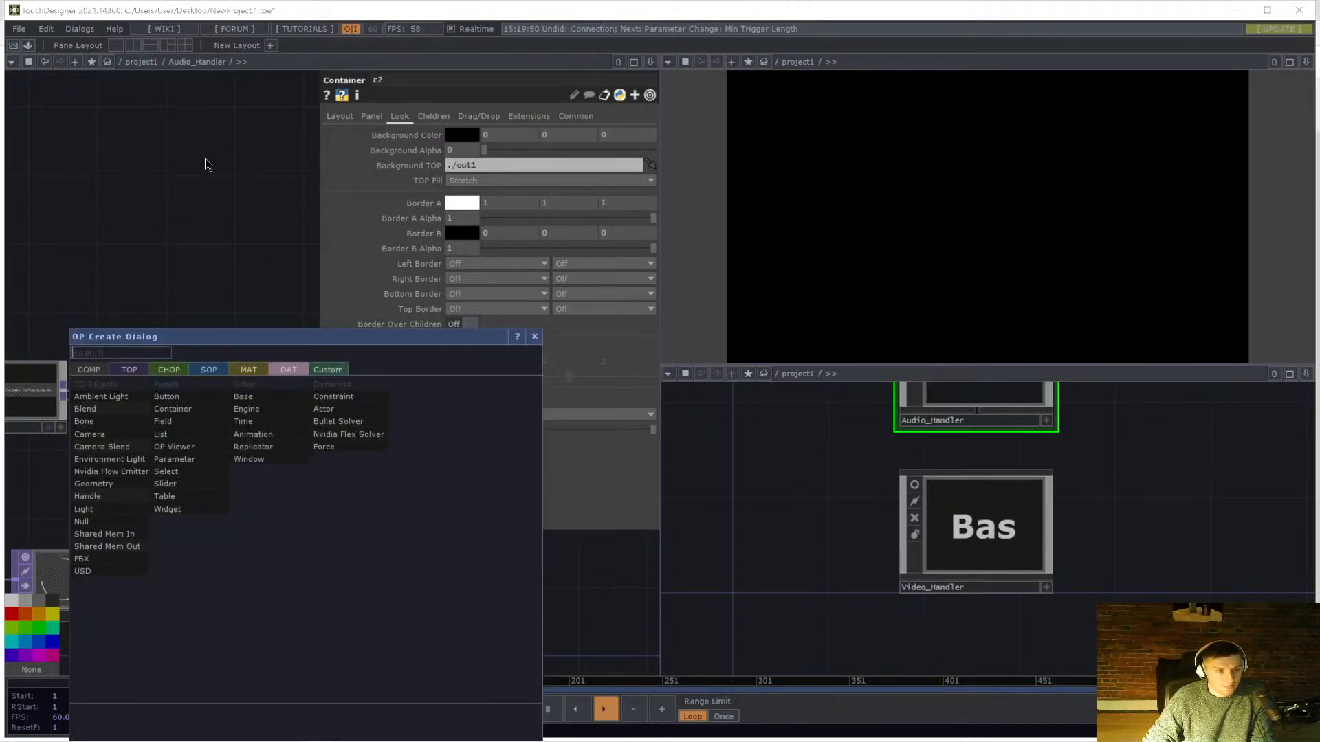
key(Escape)
key(p)
- Return to project1 and set Audio_Handler's height expression to op('./c1').height + op('./c2').height
key(u)
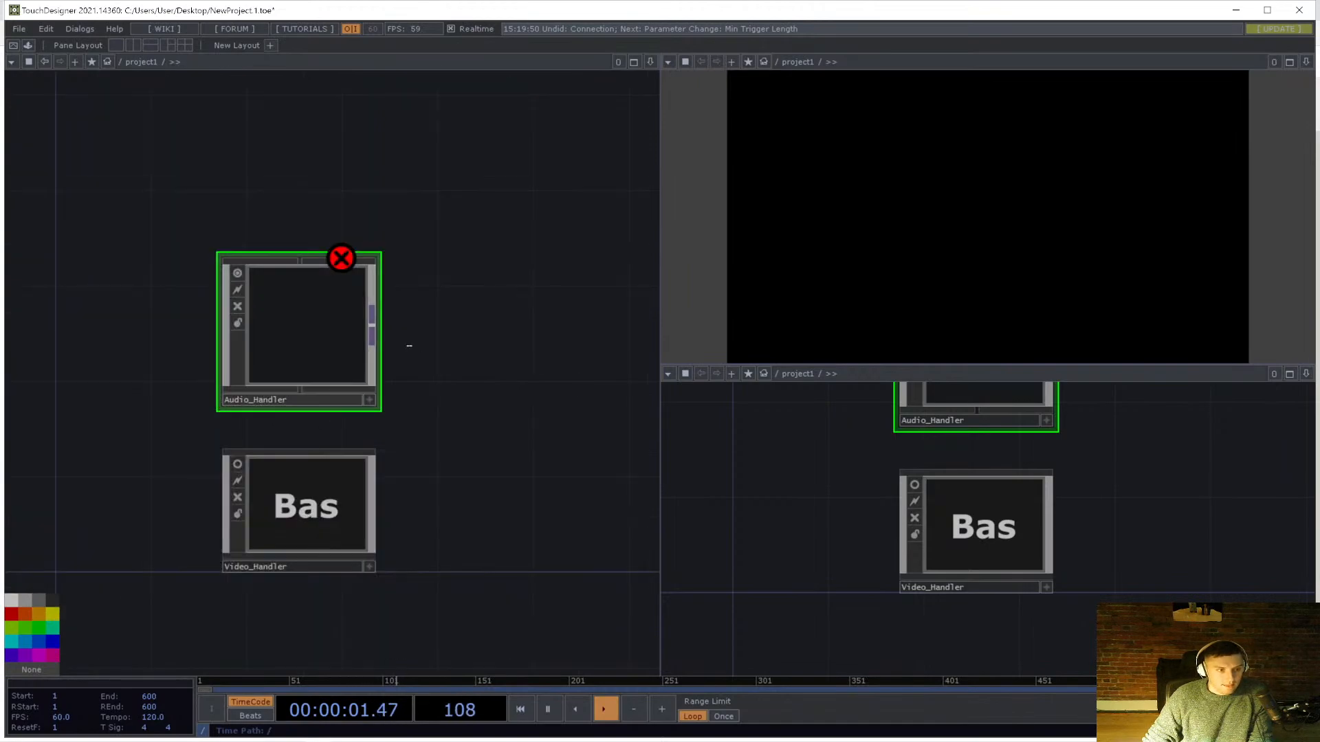
key(p)
click(327, 180)
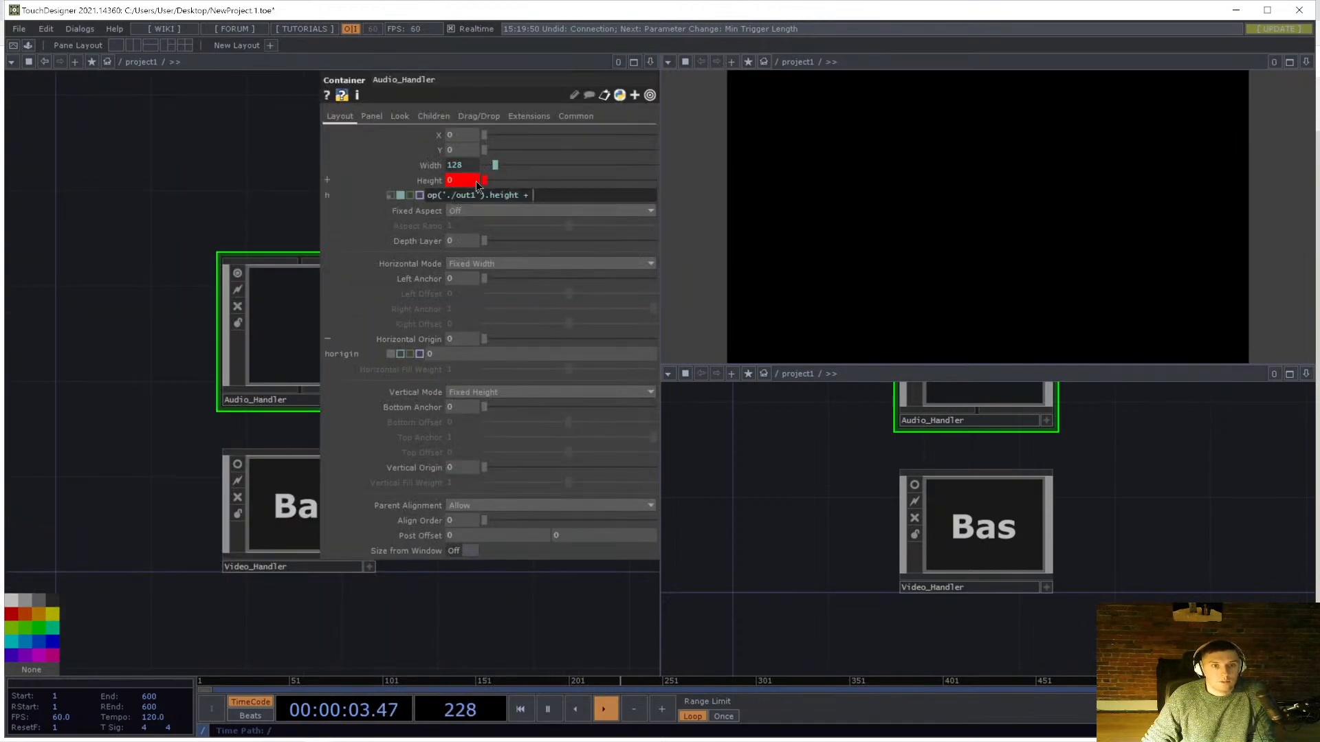
double_click(456, 196)
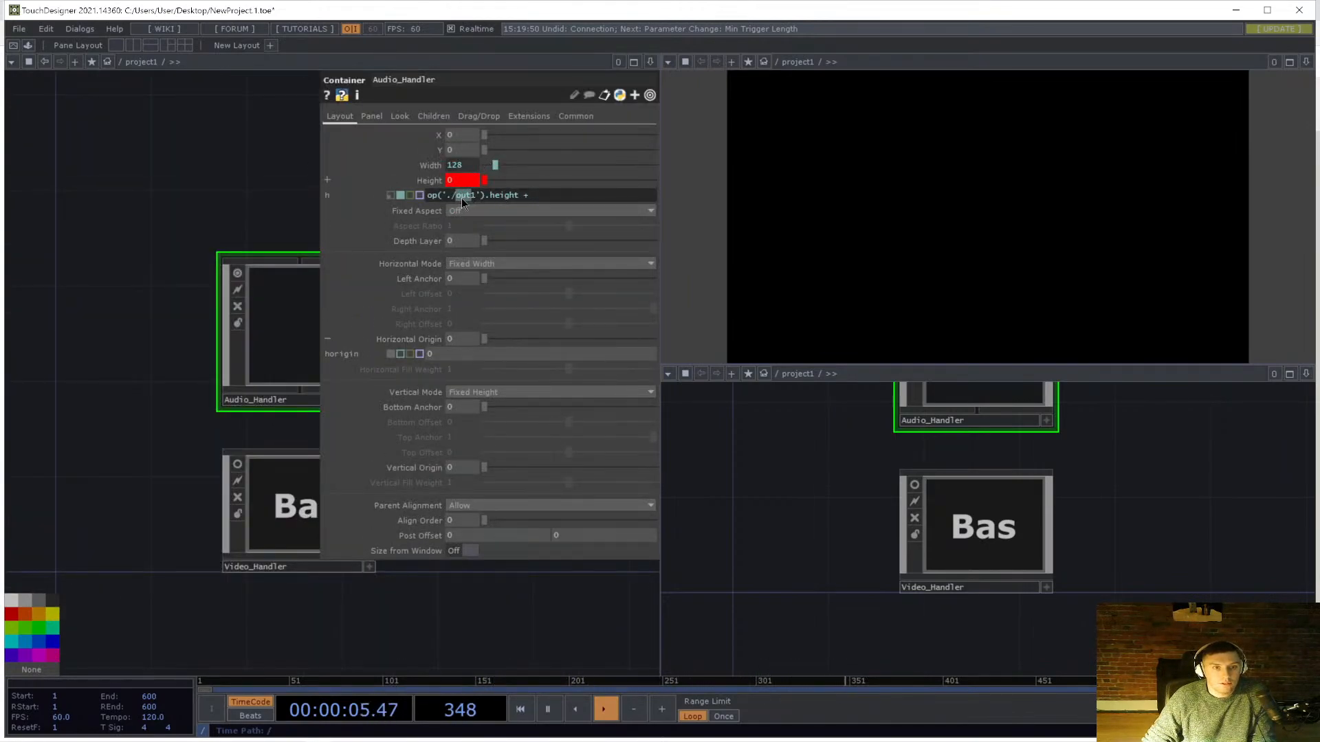
text(c1)
click(529, 196)
text(op('./c1').height +)
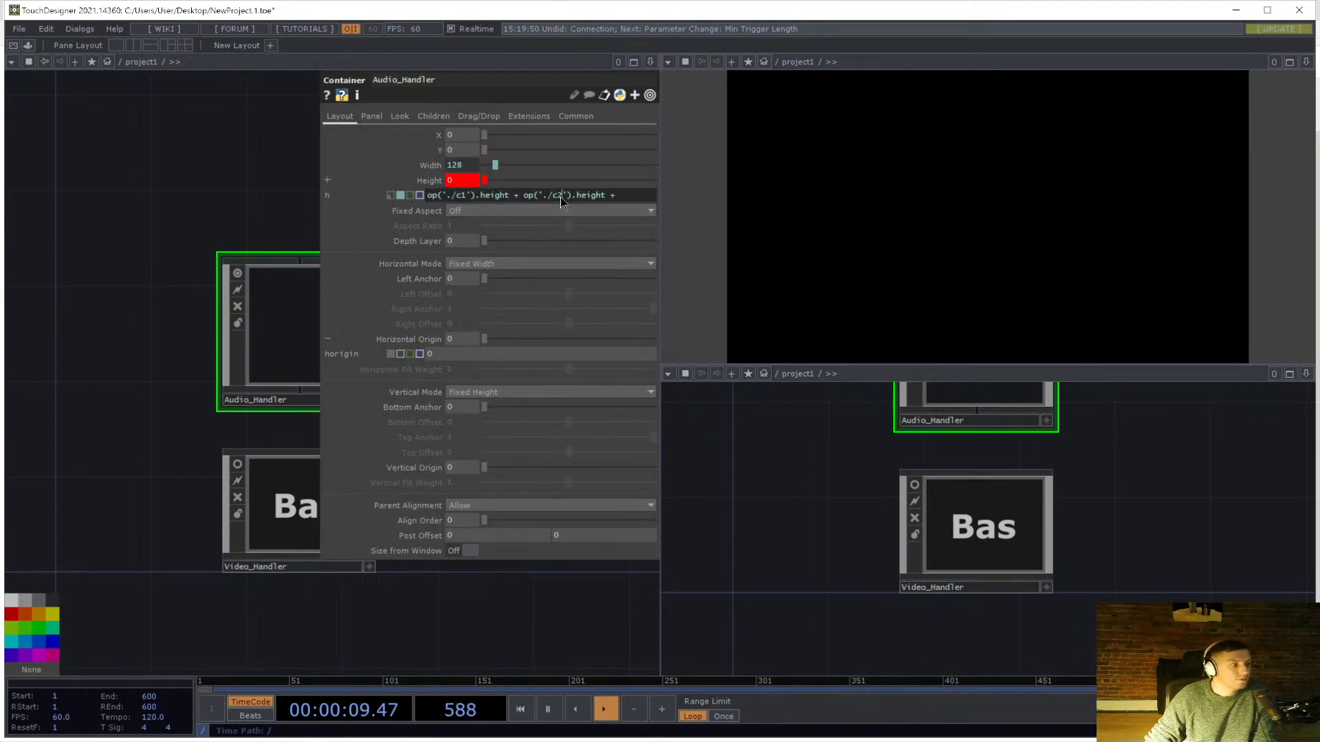
key(BackSpace)
key(BackSpace)
key(Return)
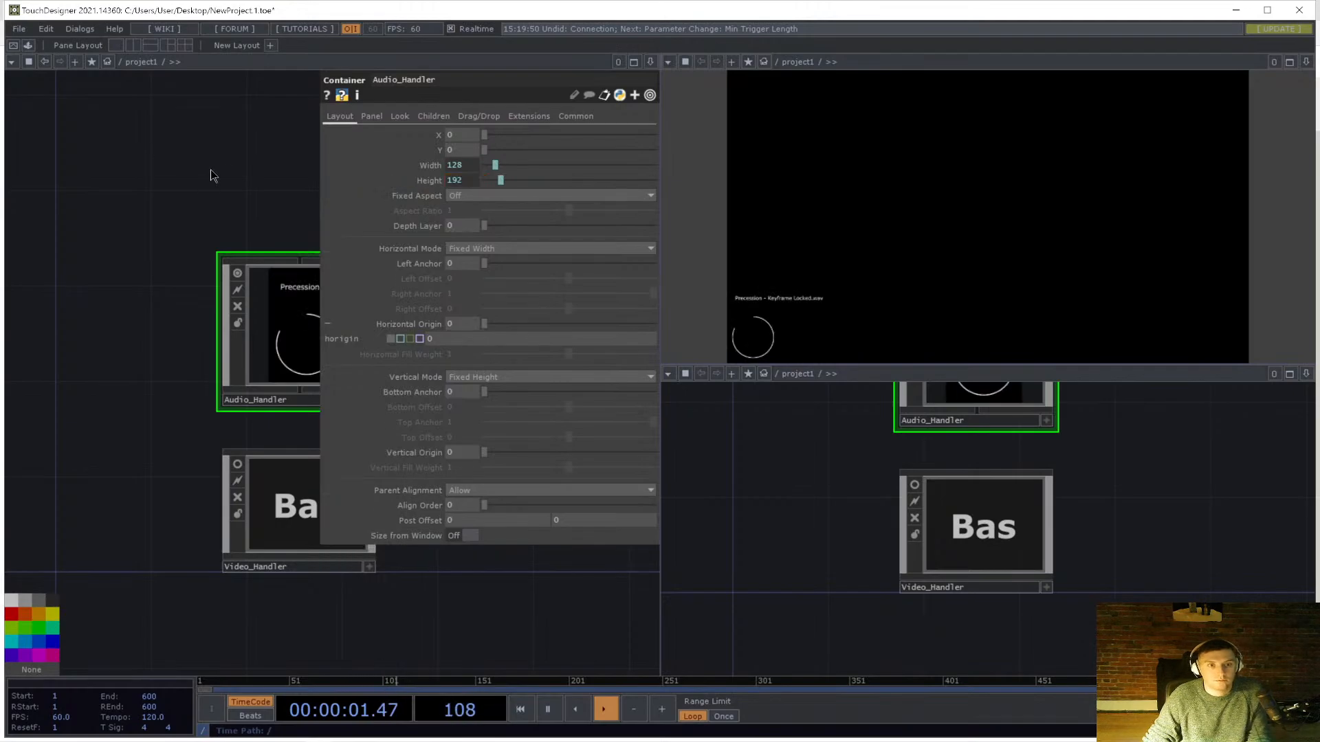
click(279, 210)
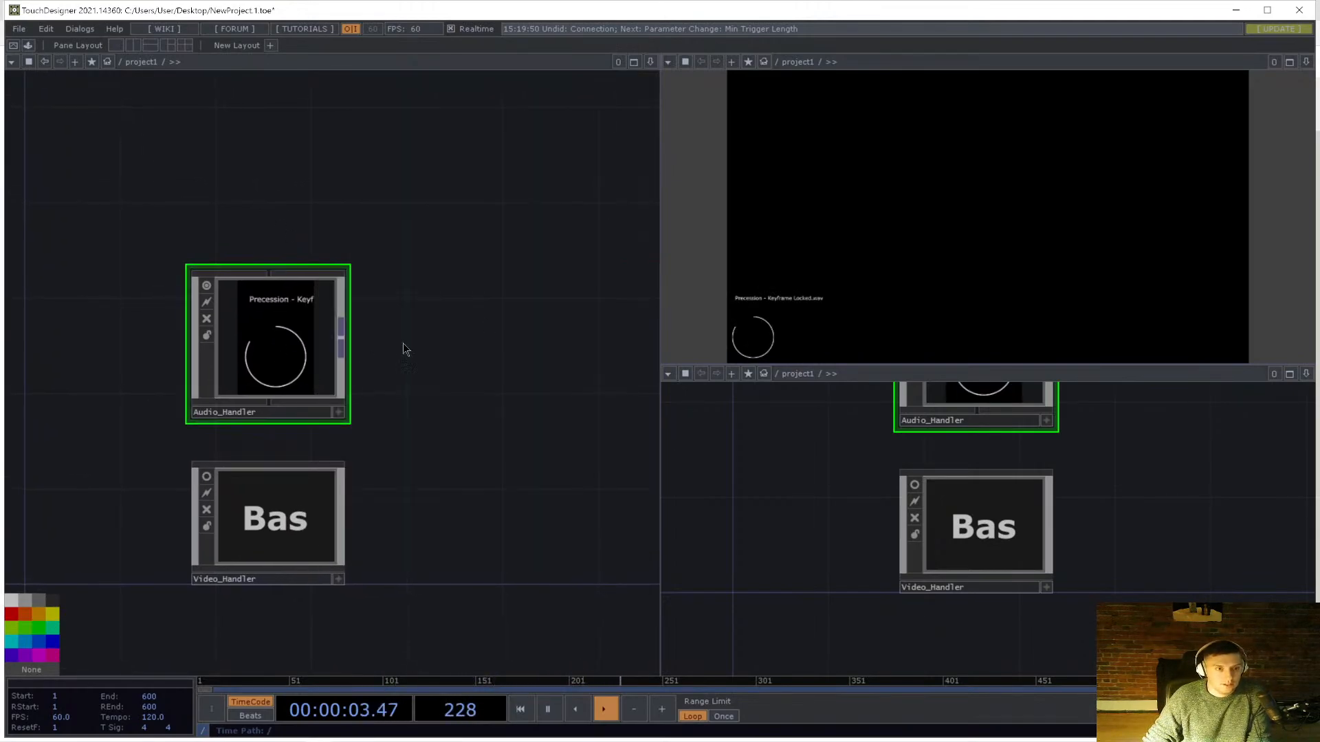
- Set the horizontal justification of Audio_Handler's children to Center and close its parameters
key(p)
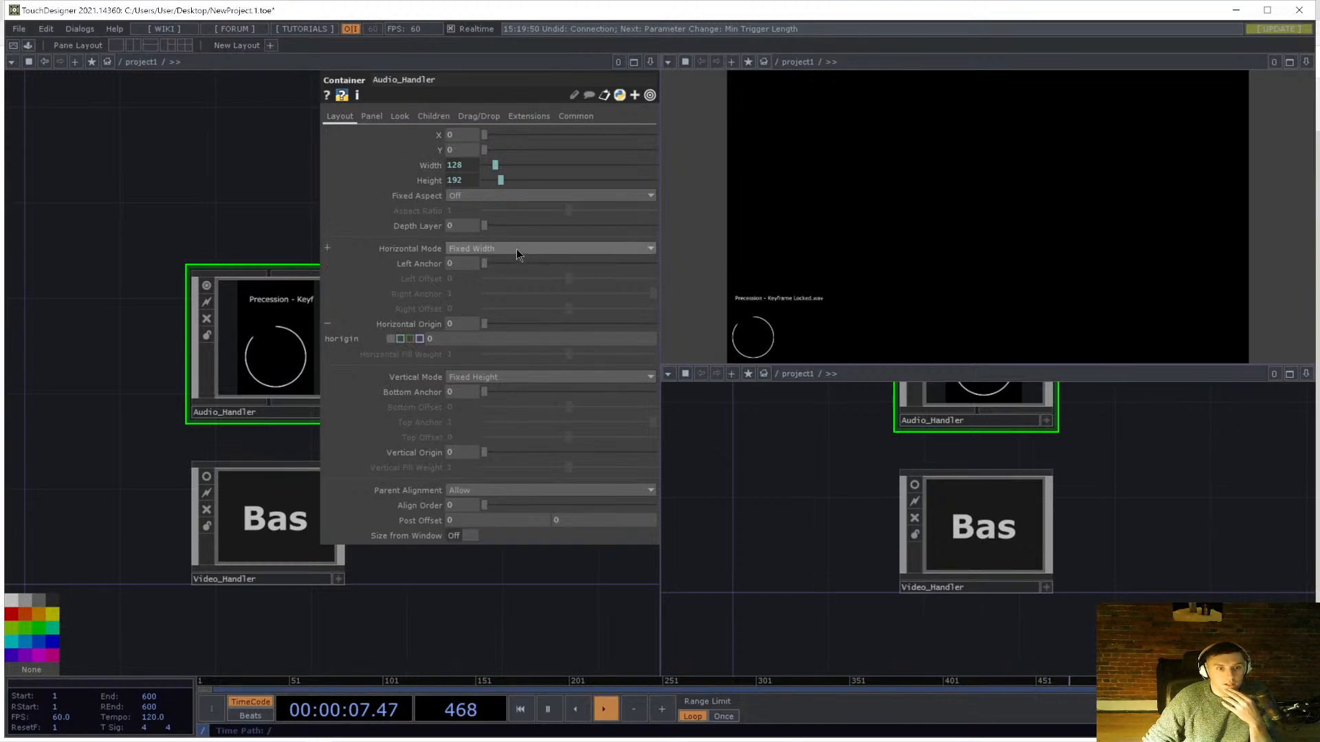
click(400, 116)
click(433, 117)
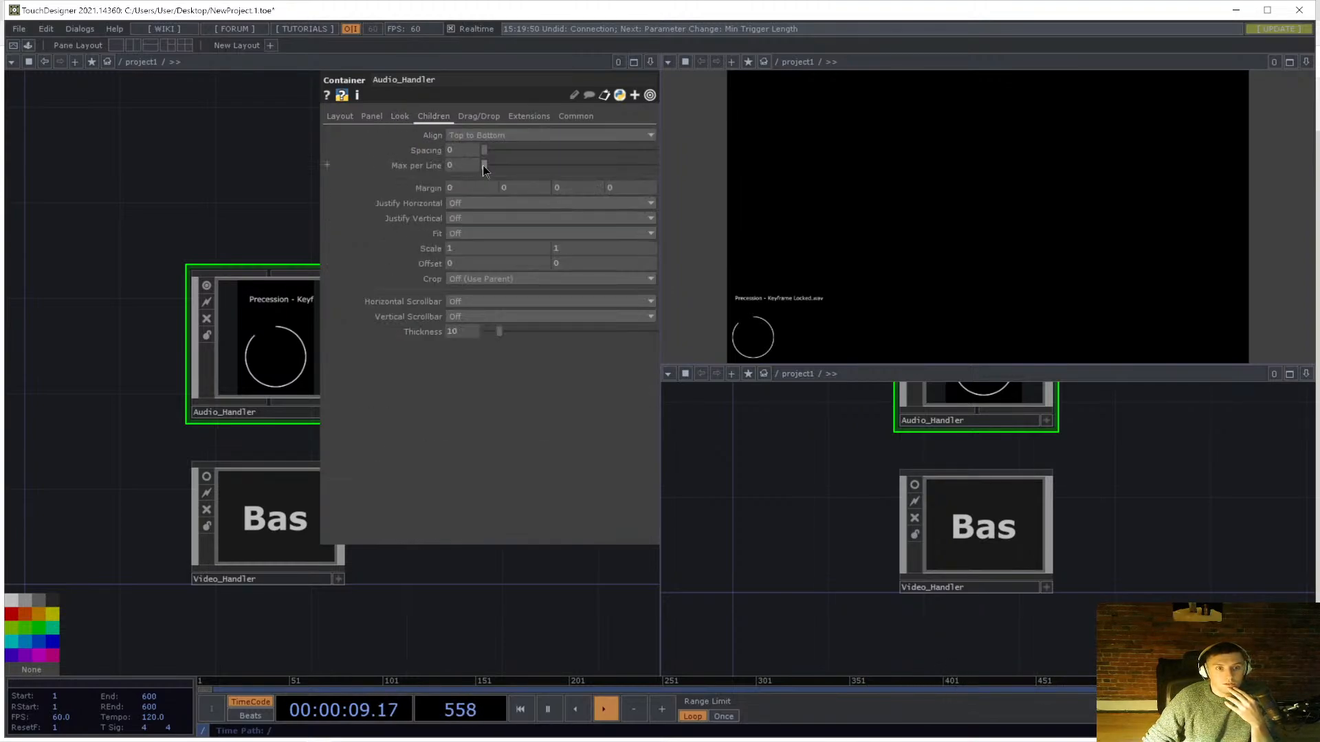
click(497, 204)
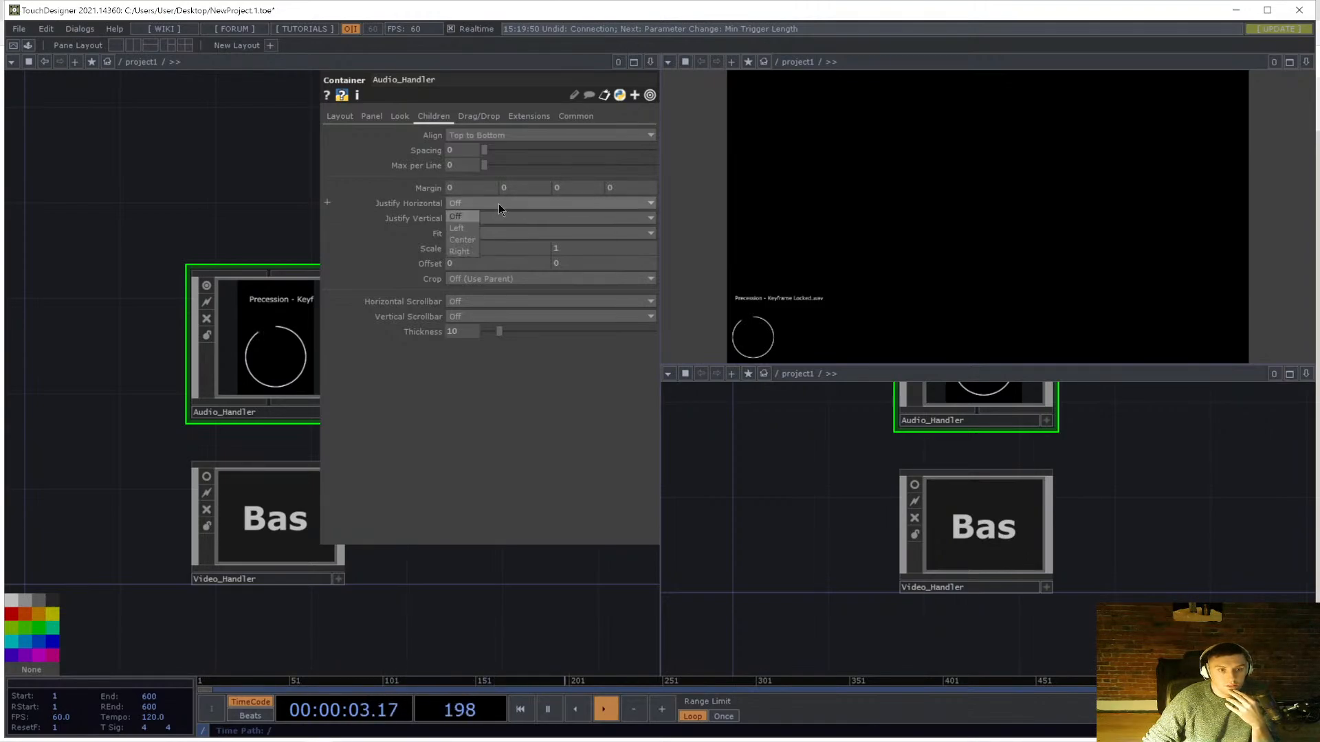
click(473, 238)
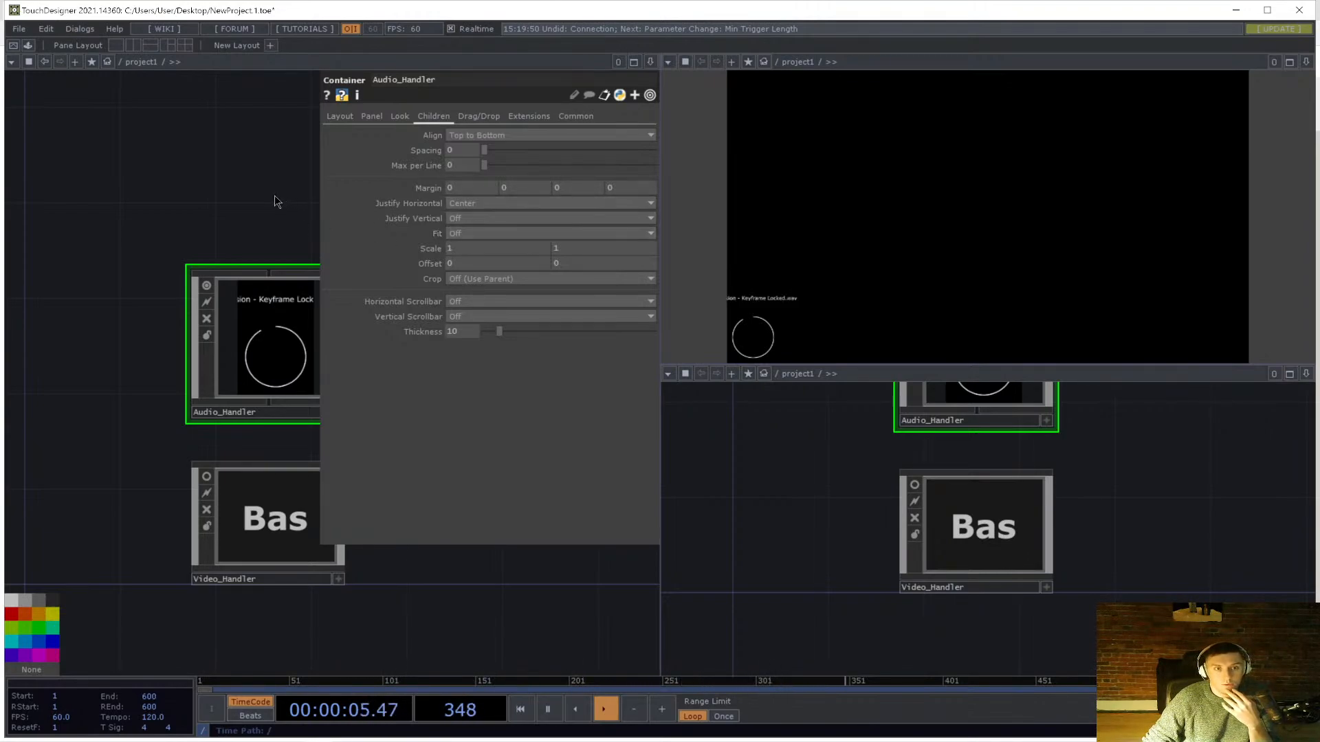
drag(248, 198, 255, 208)
key(p)
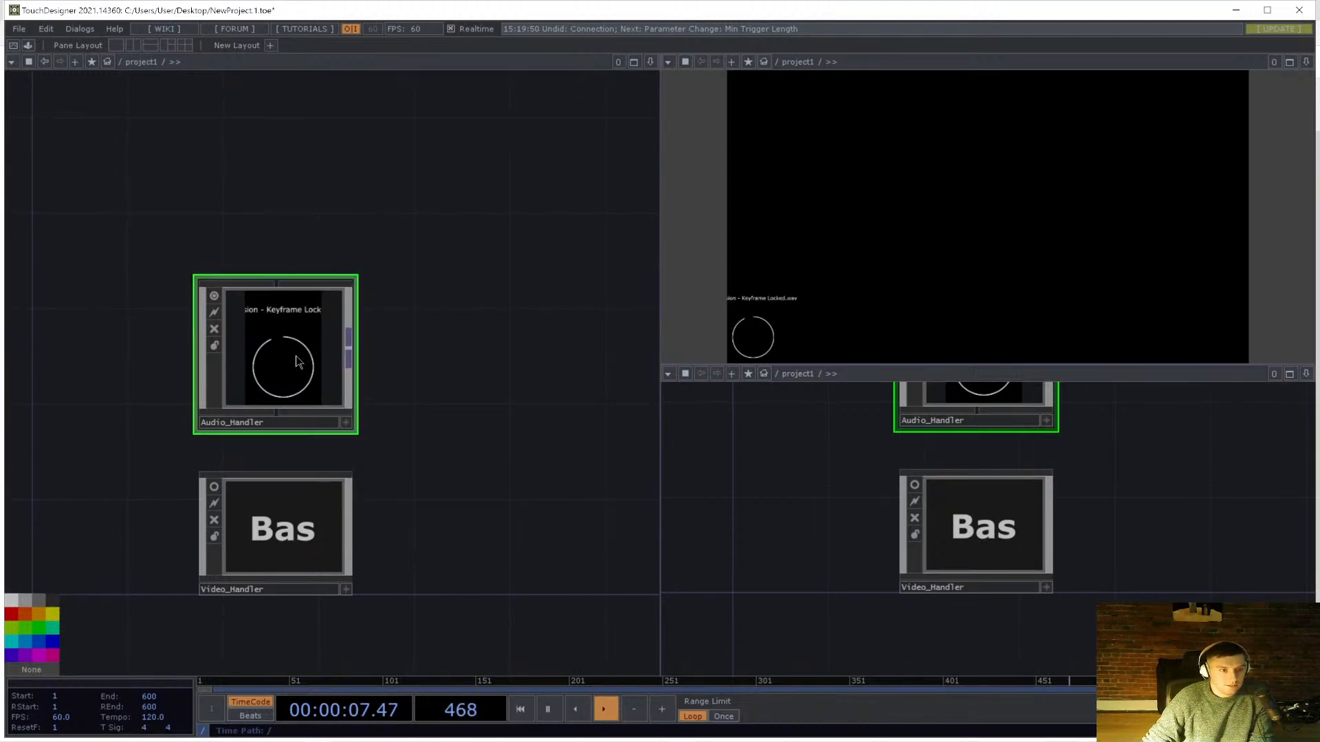
- Set the Audio_Handler container's width expression to op('./c1').width and close its parameters
key(p)
click(345, 118)
click(419, 165)
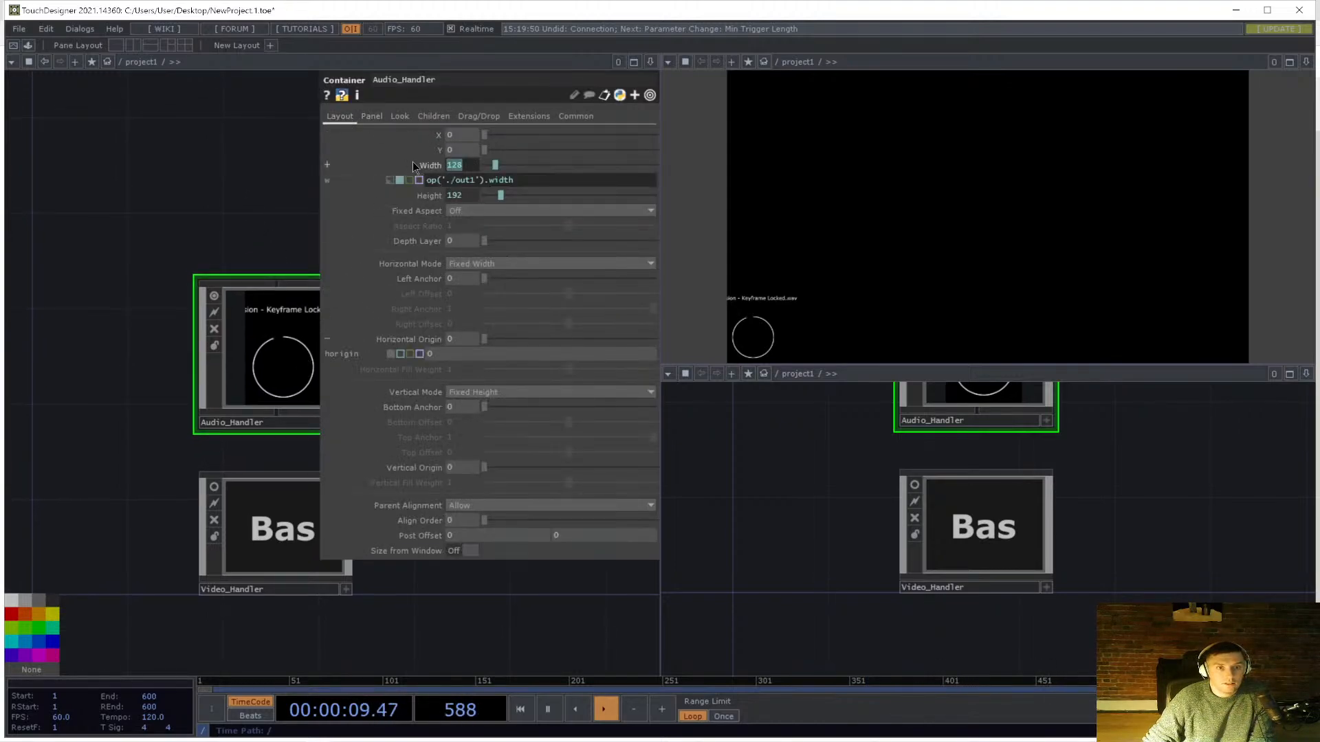
drag(461, 182, 457, 187)
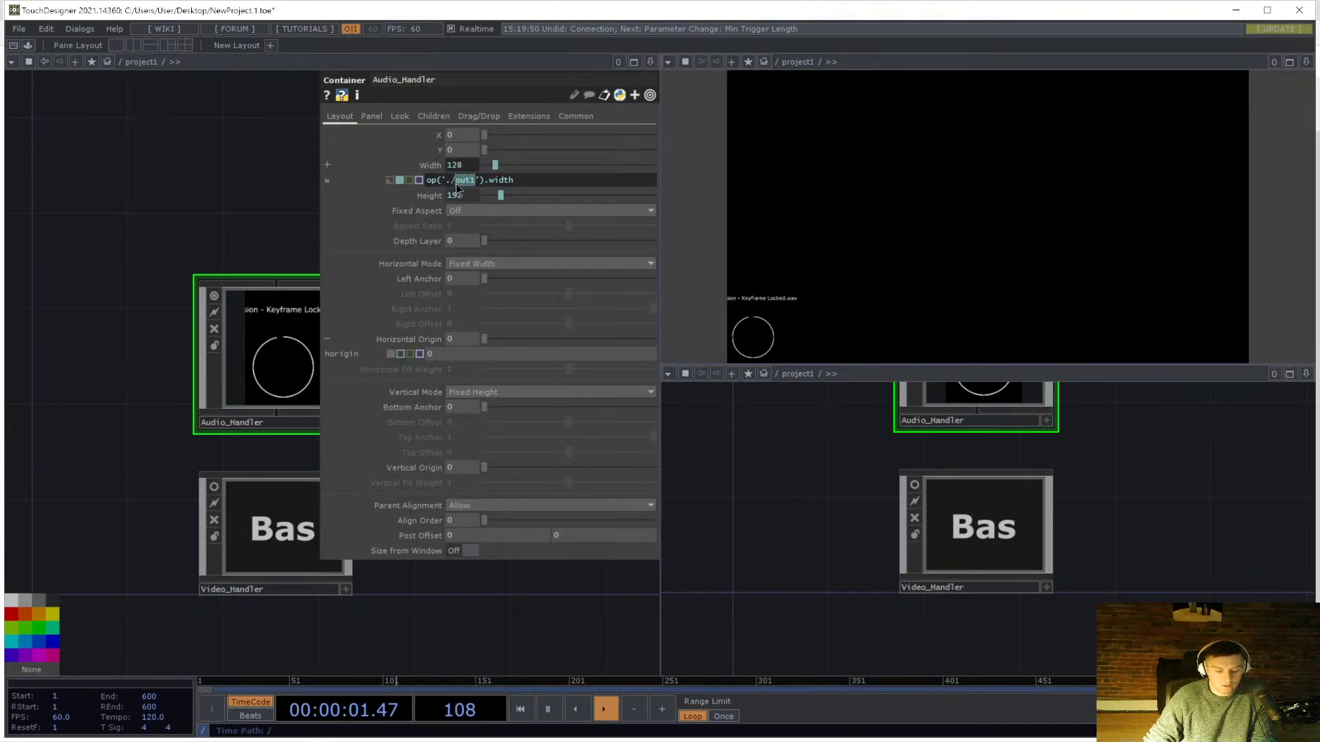
drag(271, 189, 275, 190)
click(469, 164)
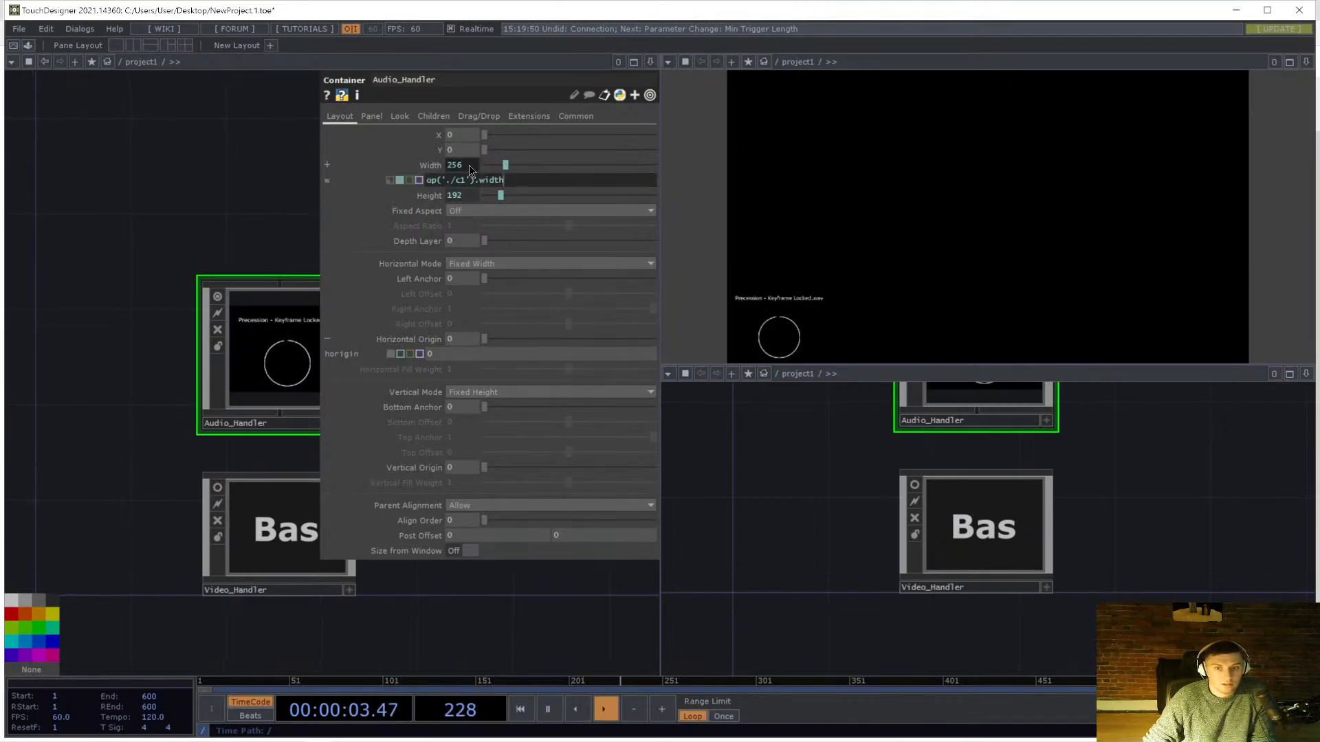
click(266, 225)
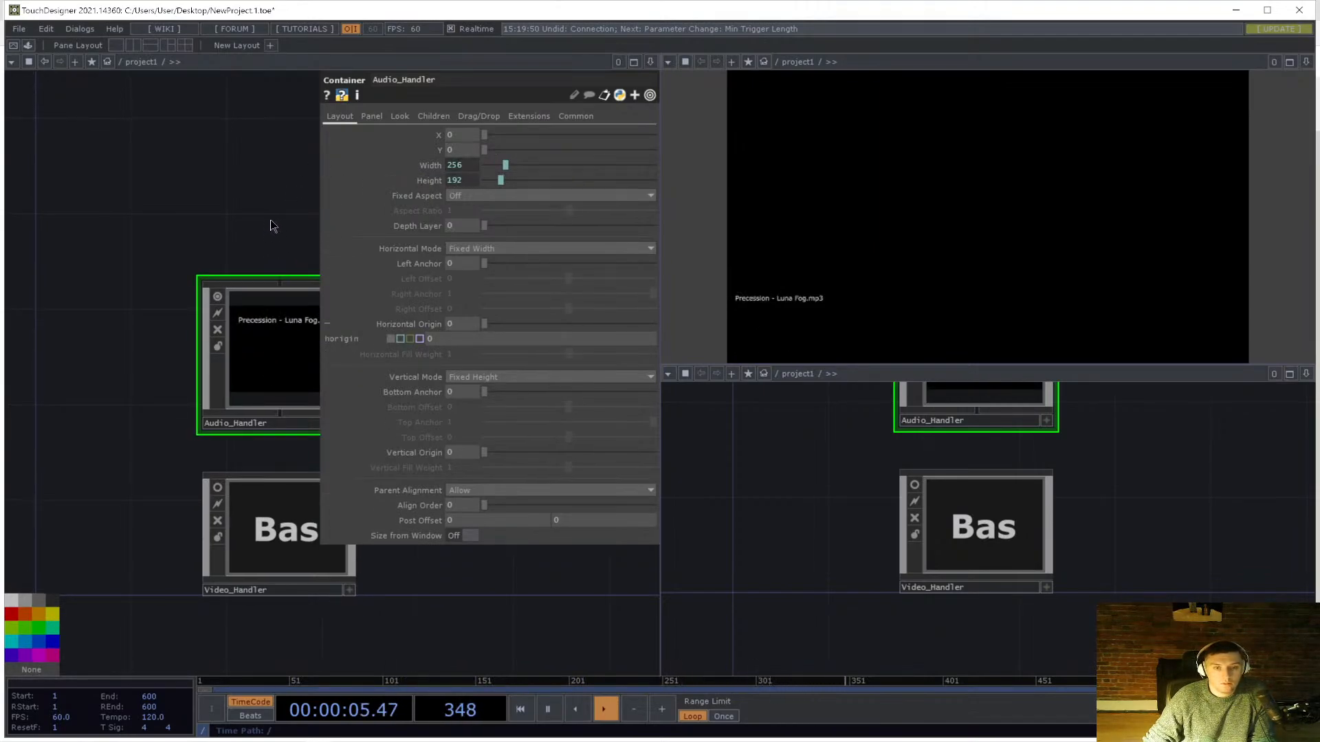
key(p)
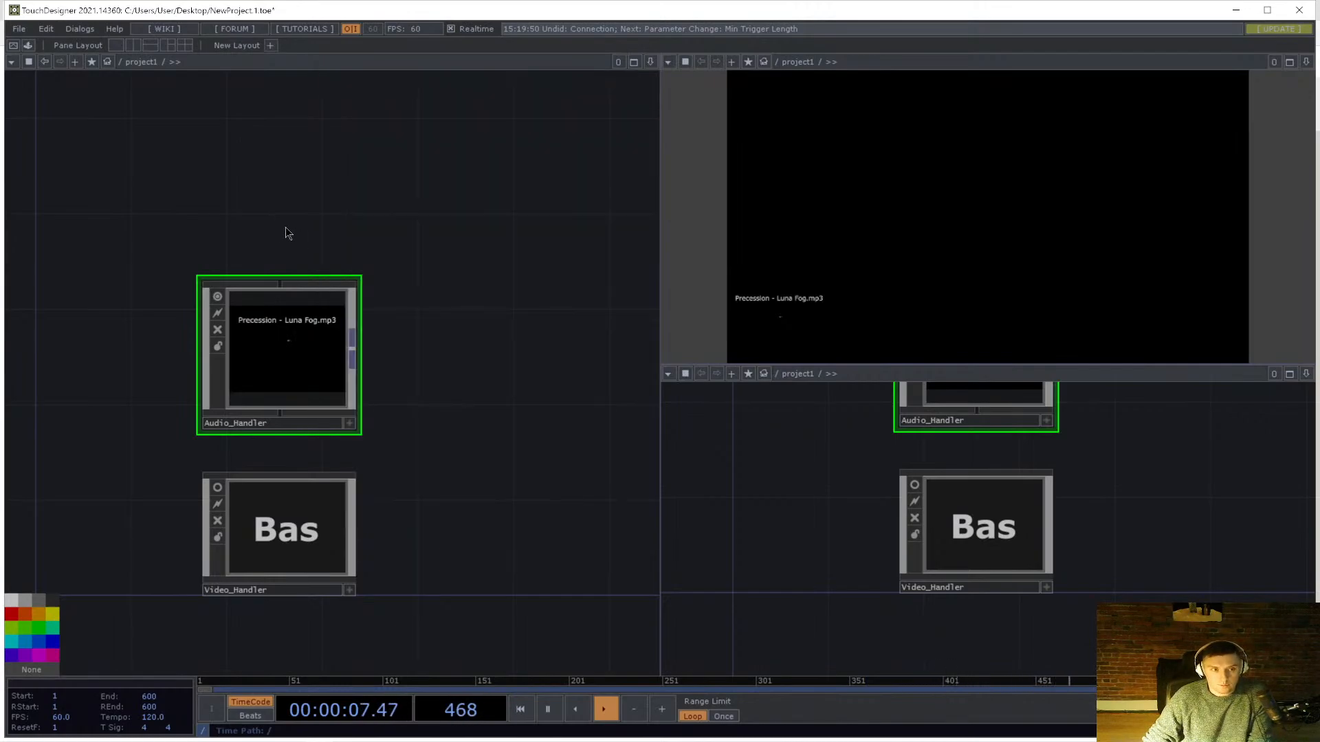
- Enter the Audio_Handler network and examine the layout of container c2 and the operators inside it
drag(285, 227, 443, 182)
key(i)
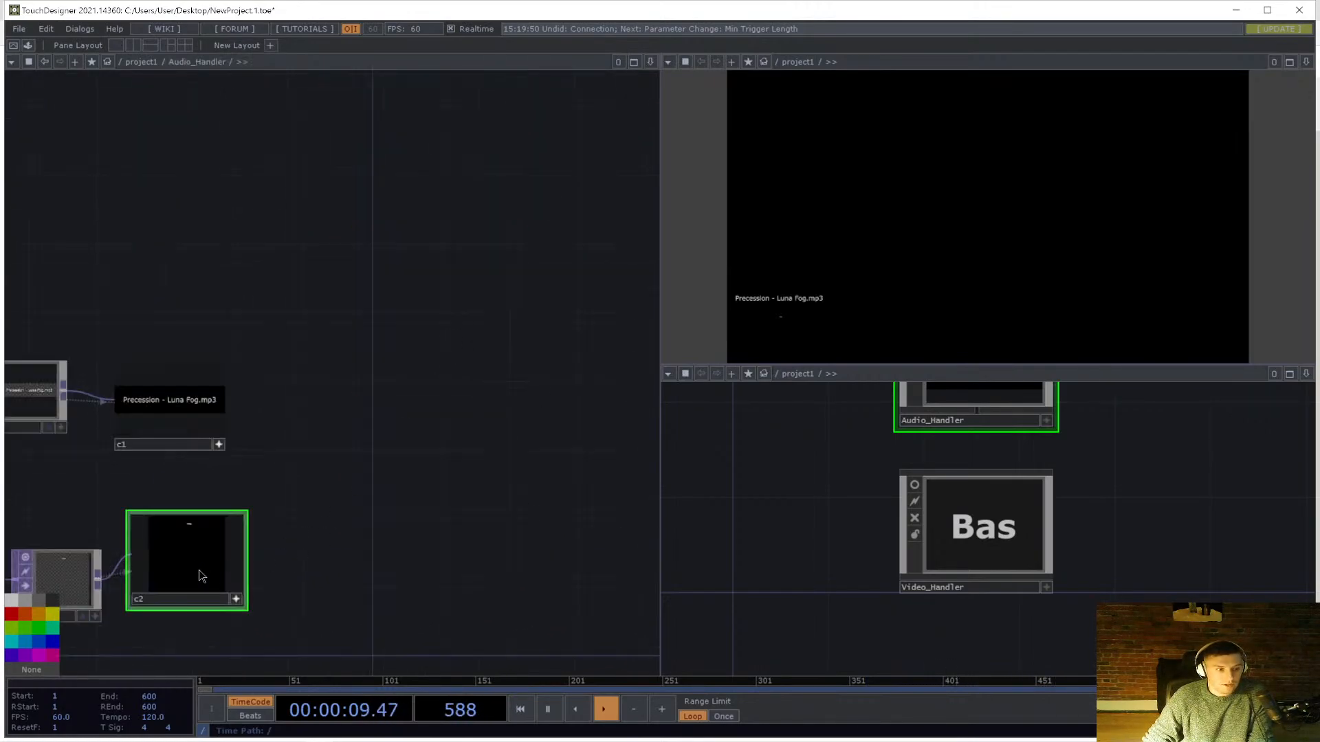
click(241, 600)
key(p)
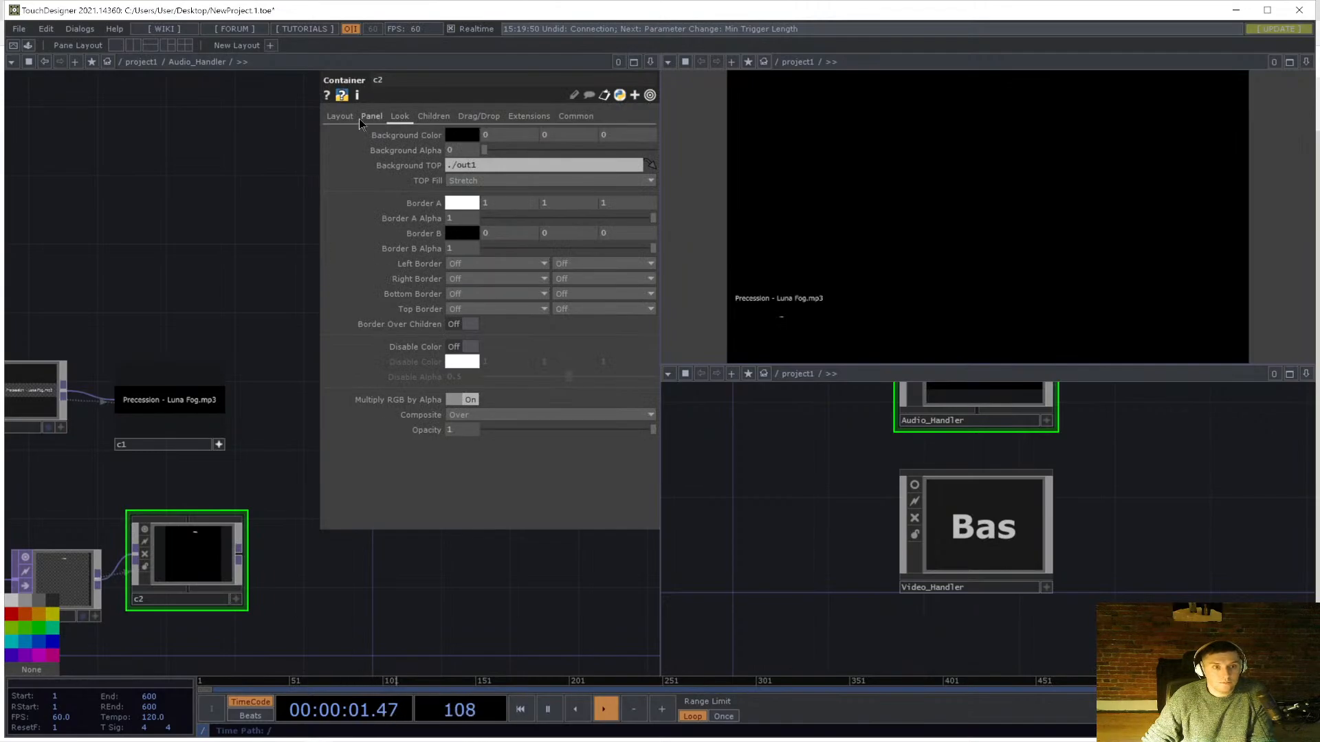
key(i)
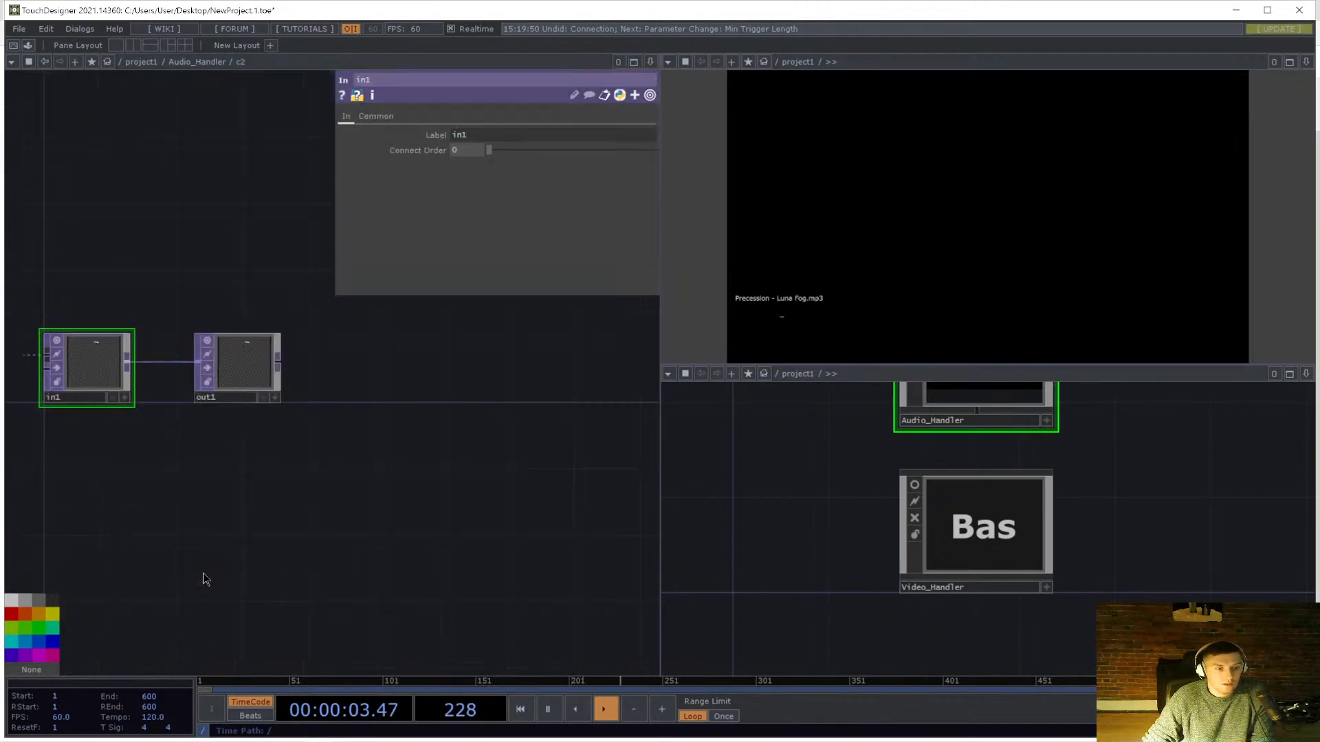
click(237, 365)
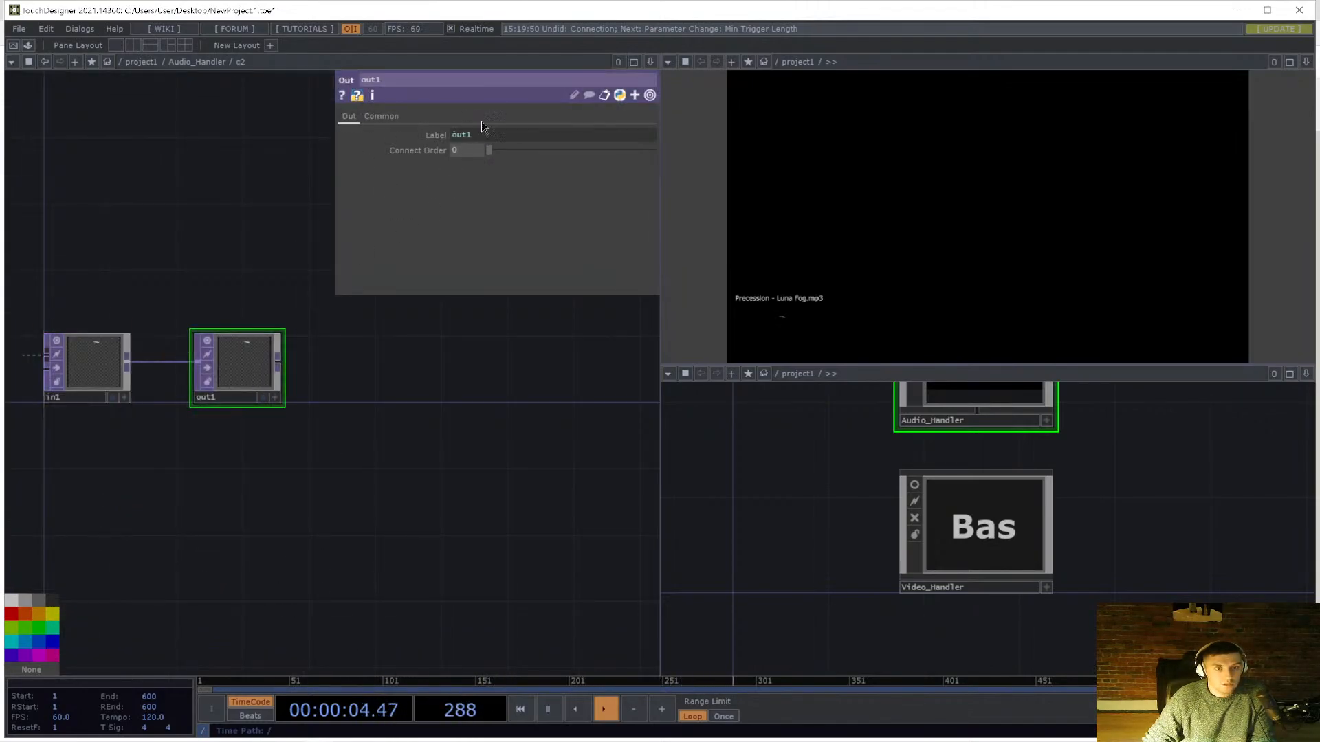
click(91, 372)
key(u)
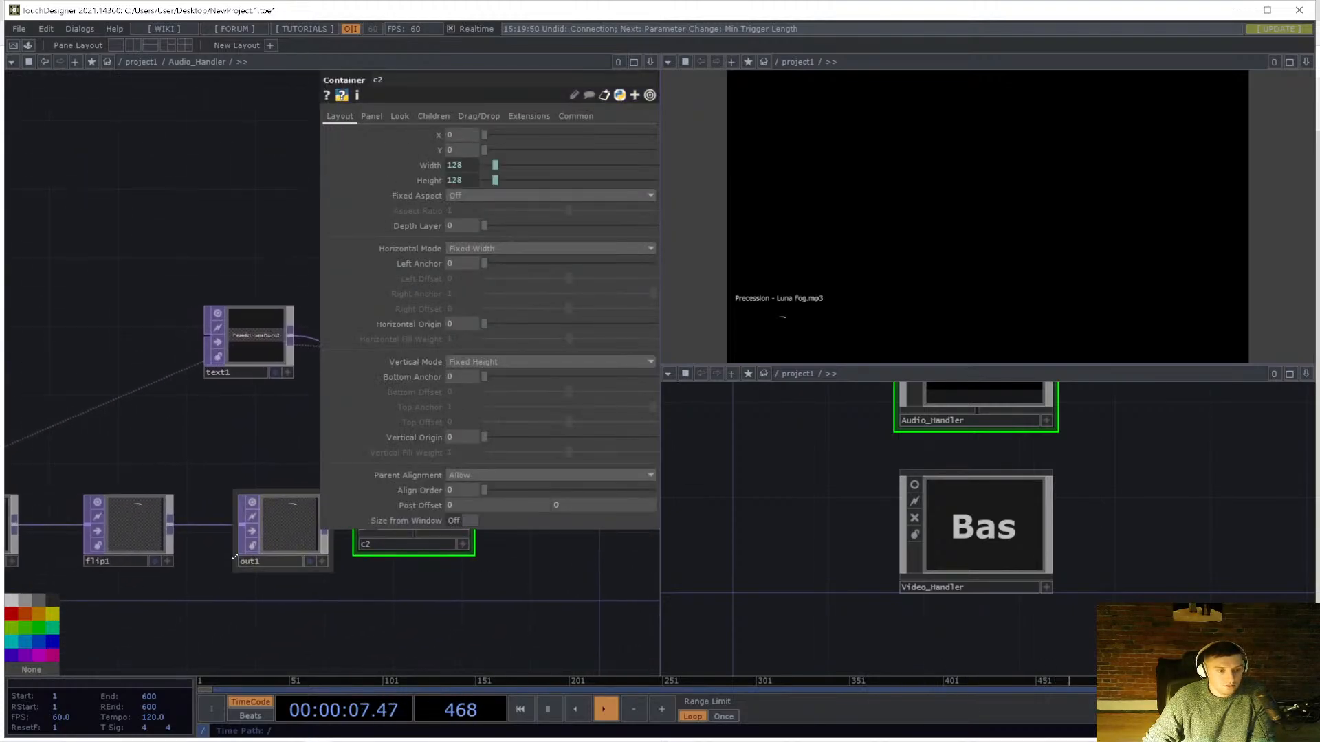
- Set circle1's resolution to 256 x 256 and close its parameters
click(220, 567)
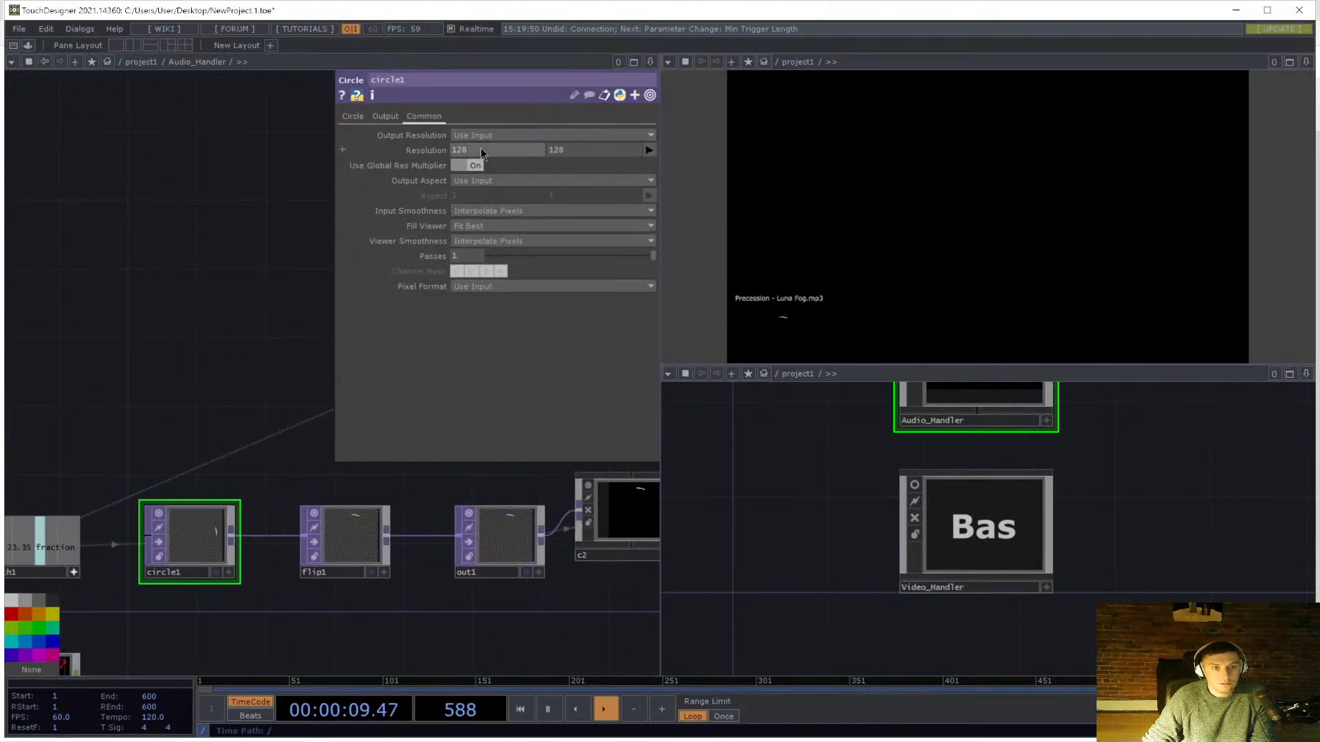
drag(480, 149, 382, 144)
text(256)
key(Tab)
text(256)
key(Tab)
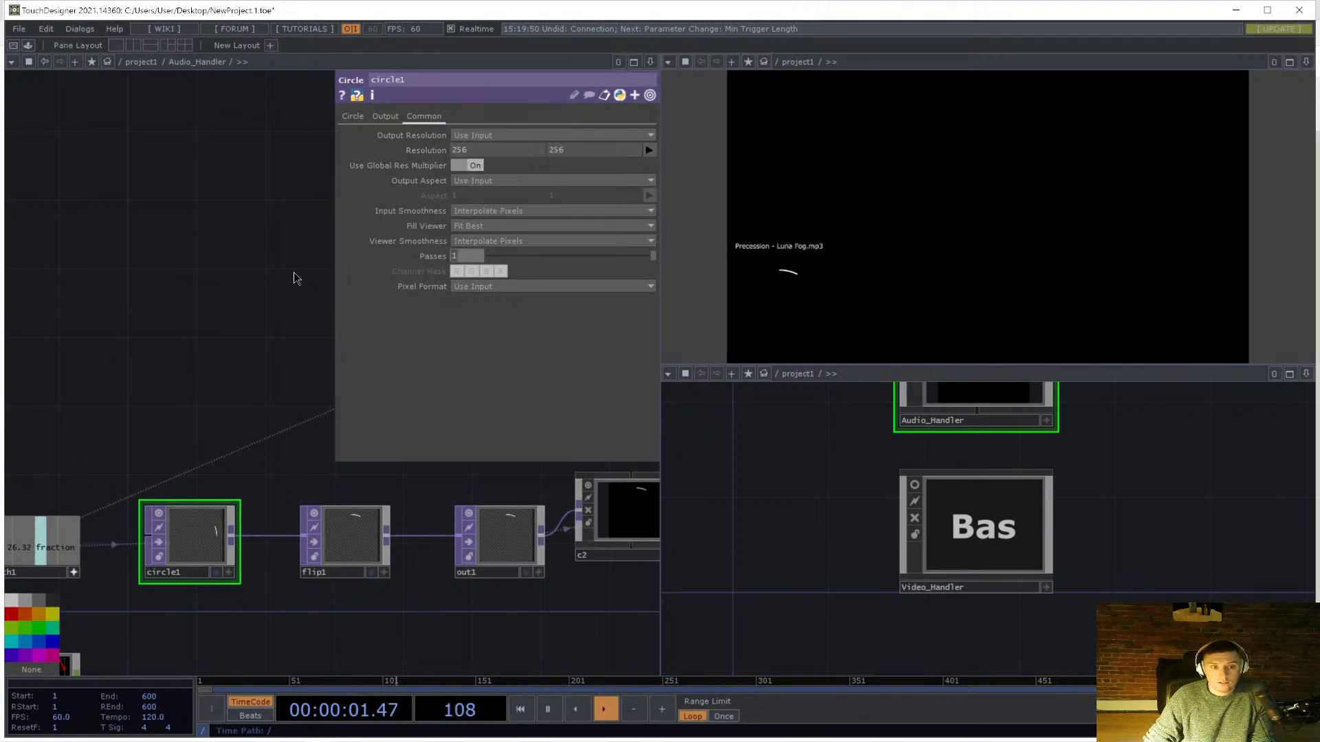
drag(271, 371, 133, 378)
key(p)
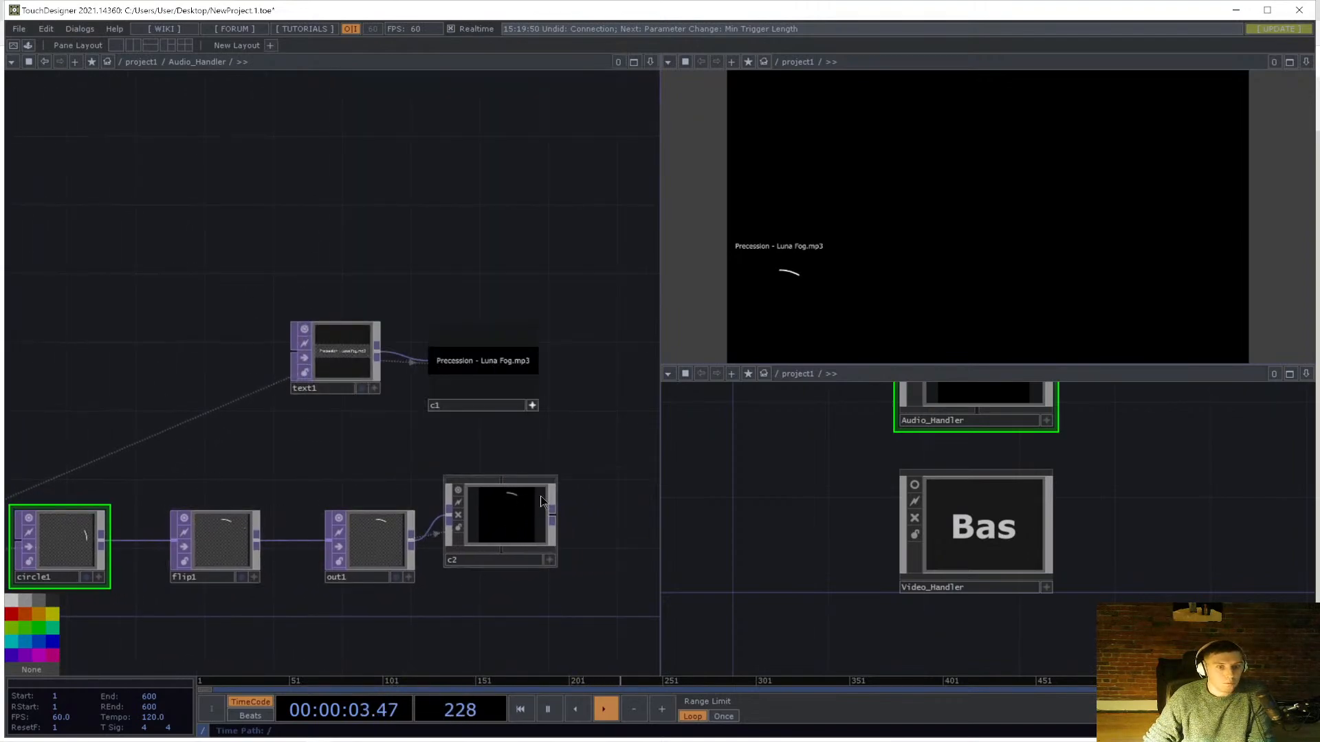
- Show the Audio_Handler network in the second network pane and open audiofilein1's parameters there
drag(559, 432, 525, 434)
drag(472, 517, 476, 528)
drag(563, 371, 506, 374)
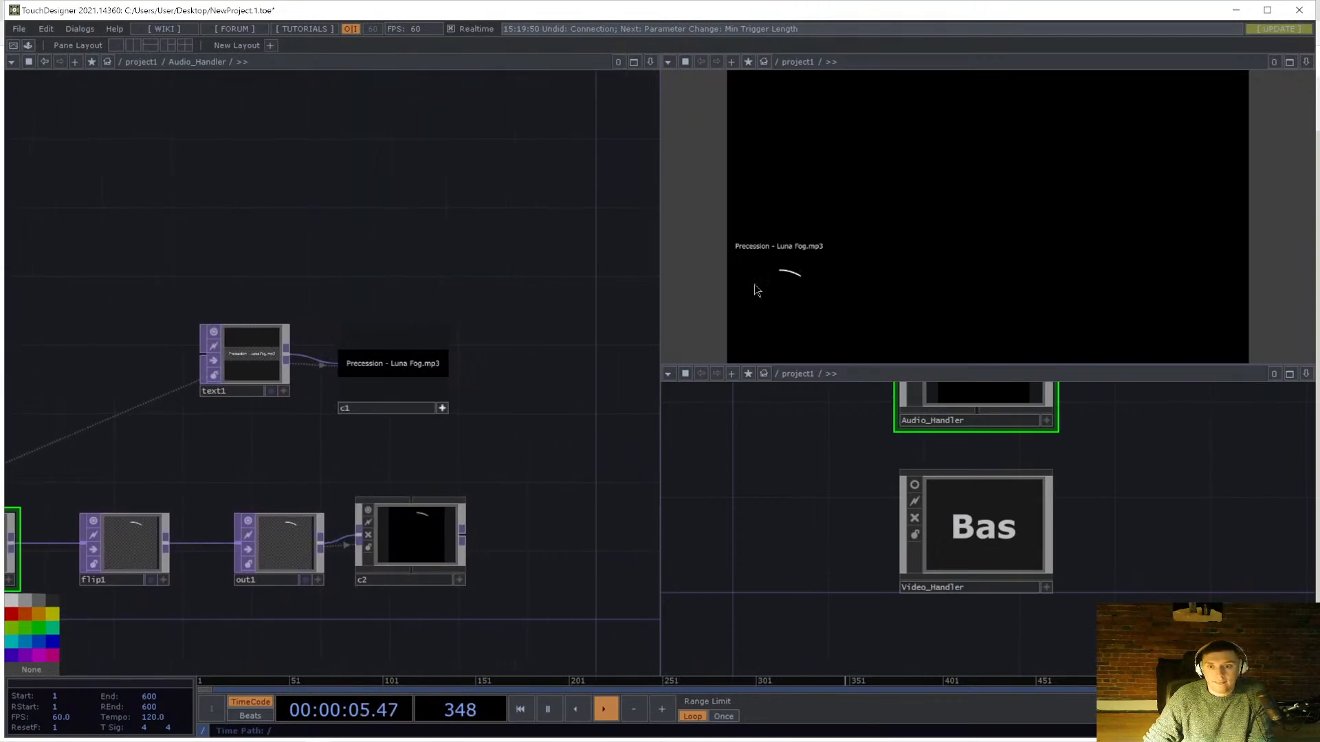
scroll(437, 266, down, 5)
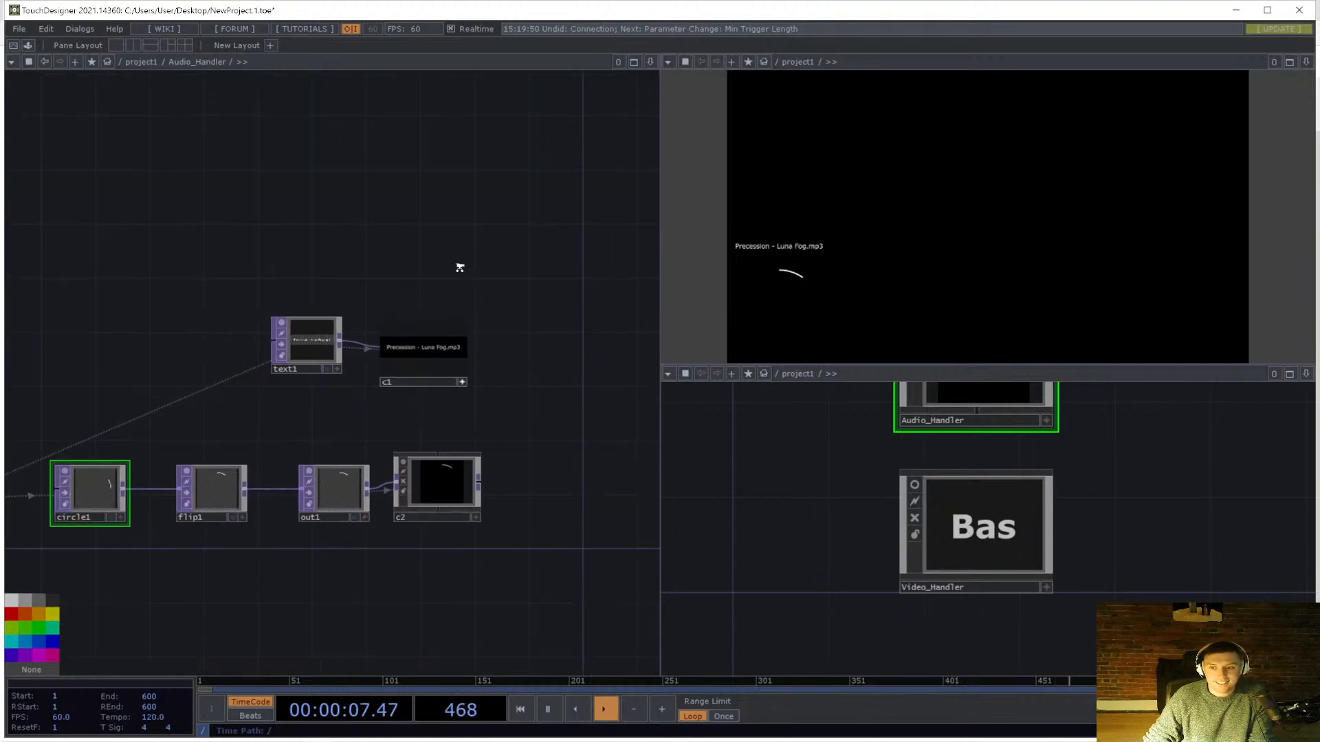
drag(790, 464, 990, 595)
scroll(907, 469, up, 5)
click(858, 528)
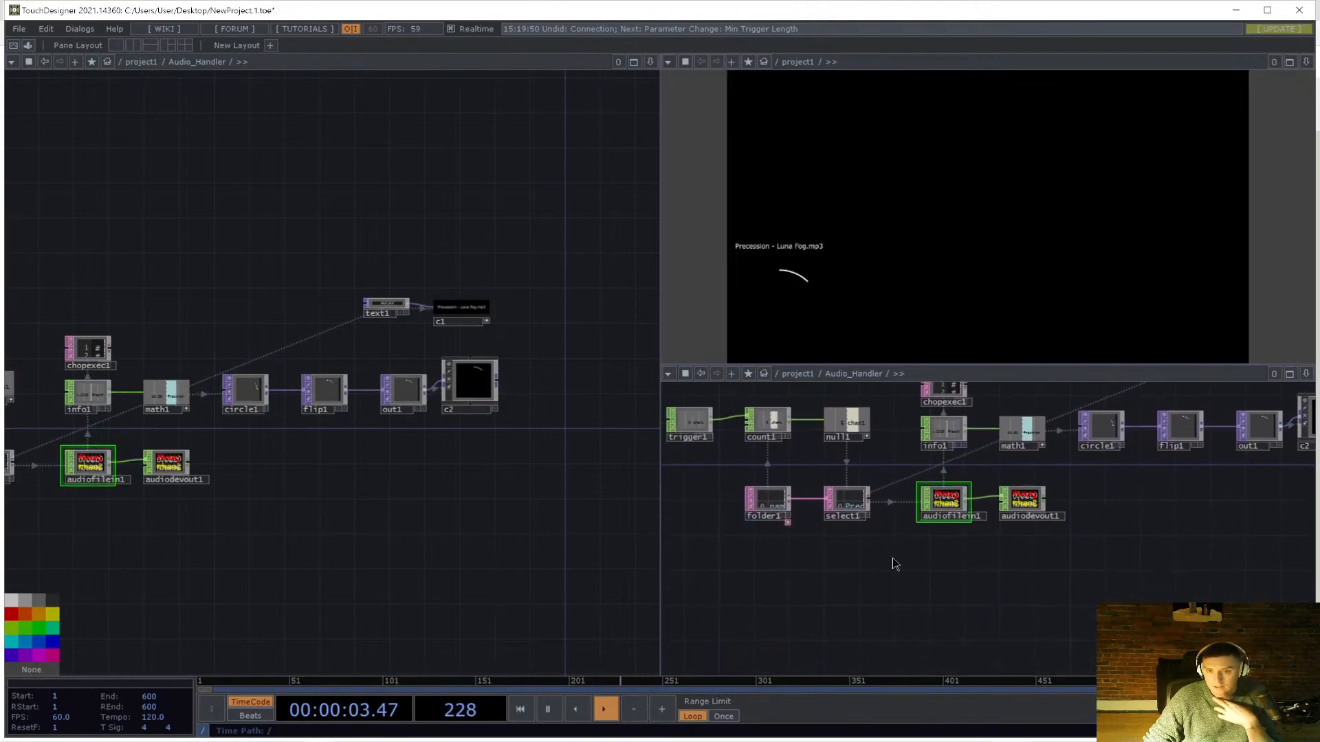
key(p)
scroll(1027, 621, down, 1)
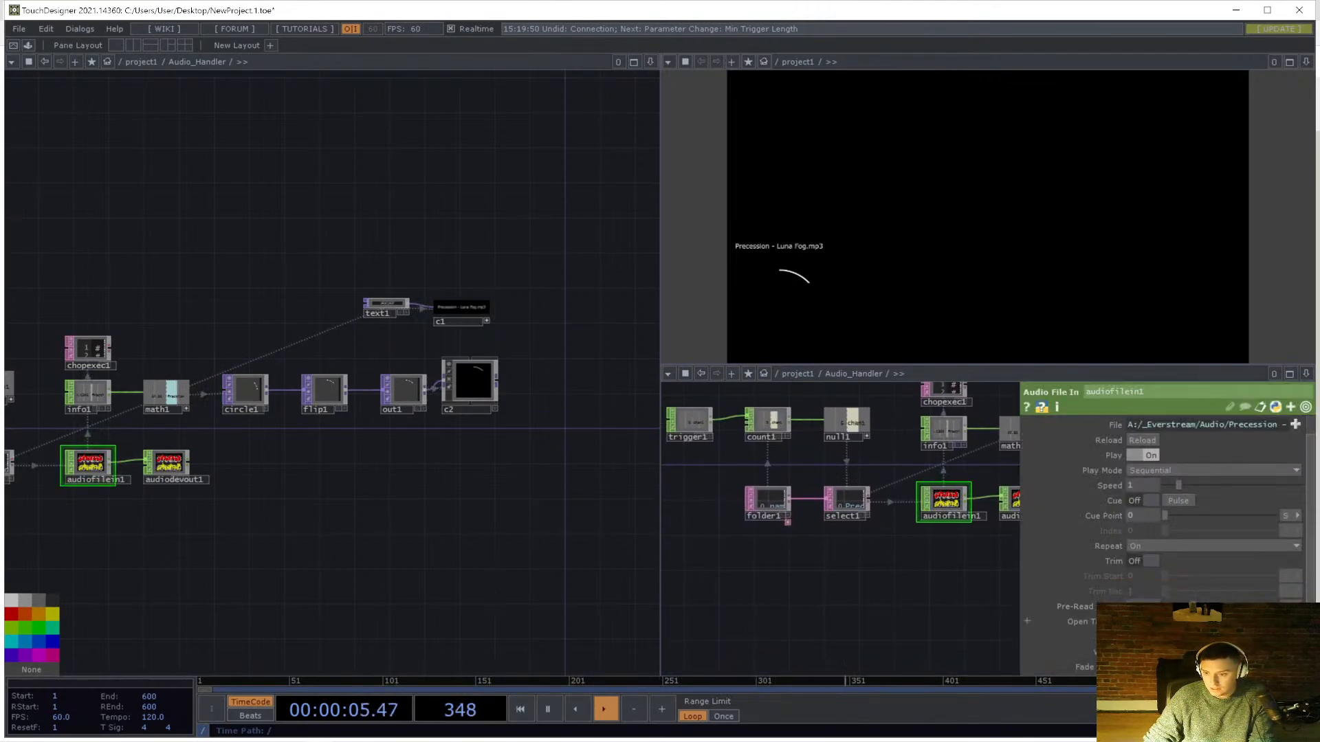
- Test the automatic track advance by setting audiofilein1's speed to 100, 1000 and 500
click(1145, 485)
text(100)
key(Return)
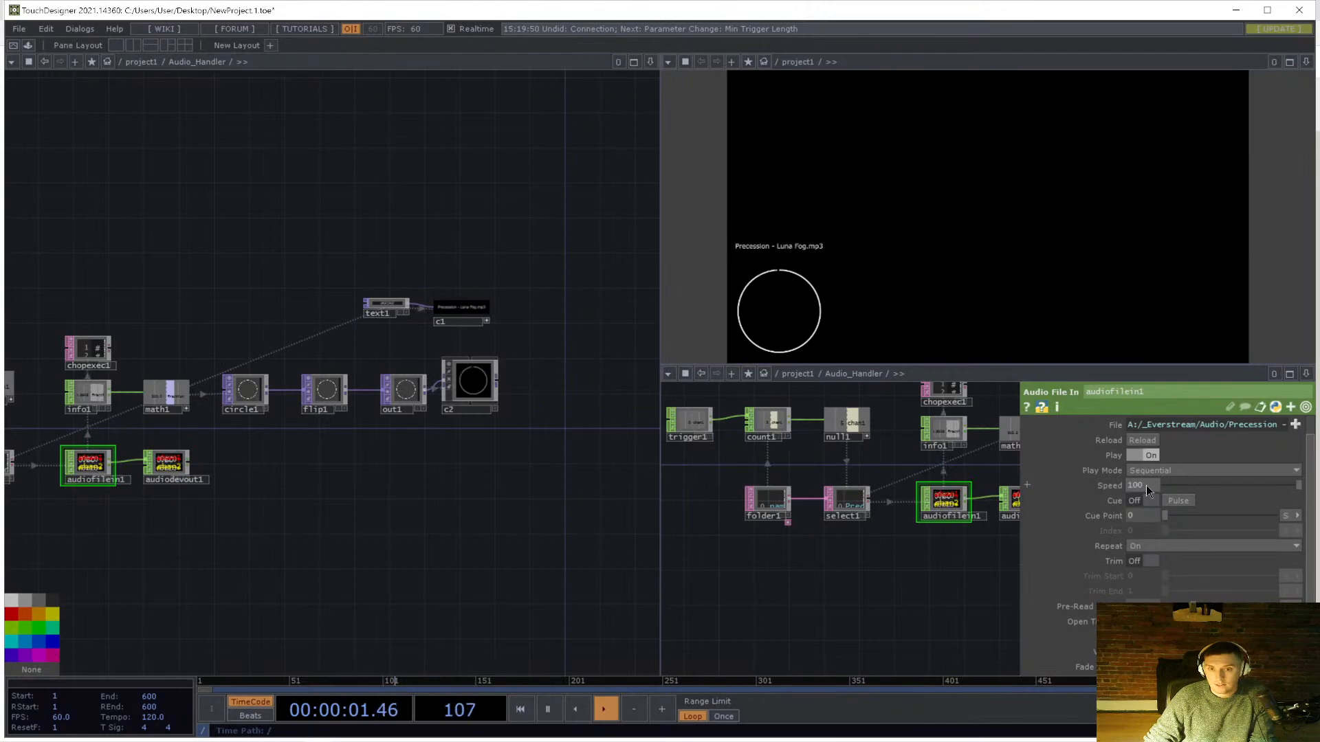
text(0)
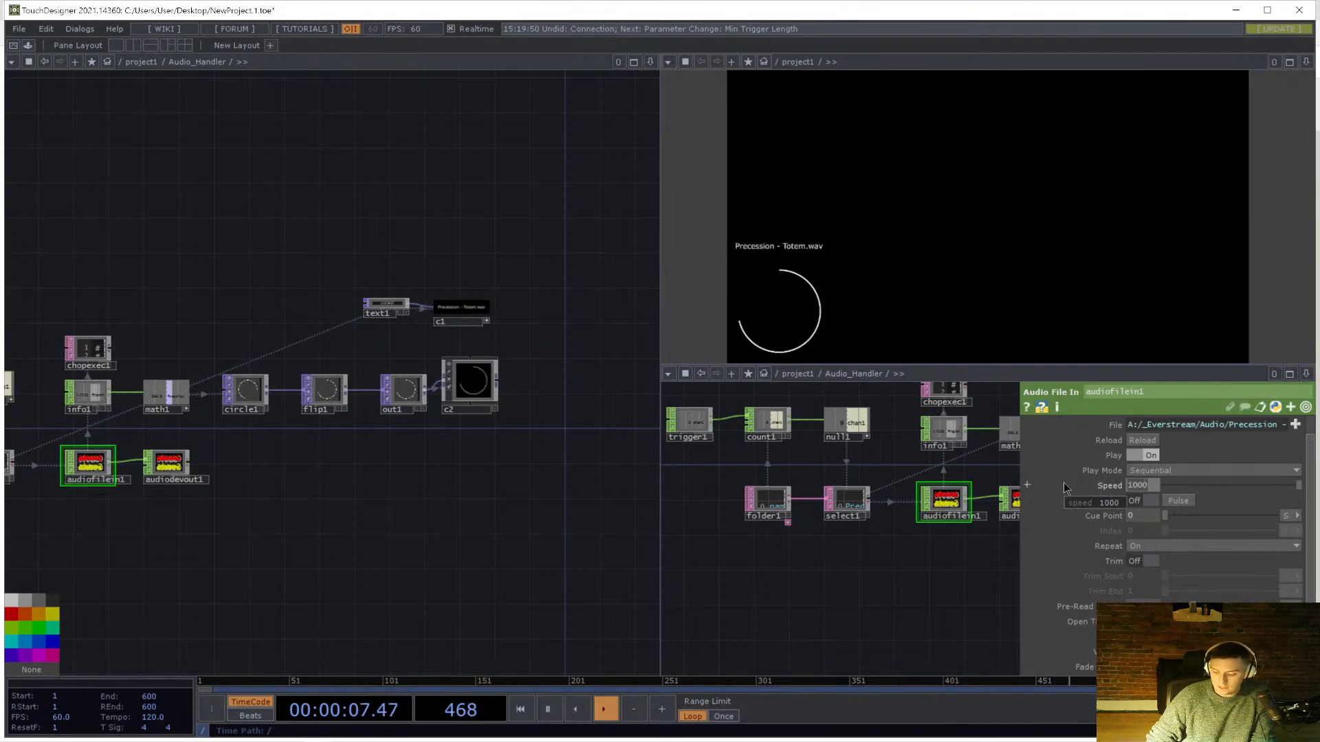
key(BackSpace)
key(BackSpace)
key(BackSpace)
key(BackSpace)
text(500)
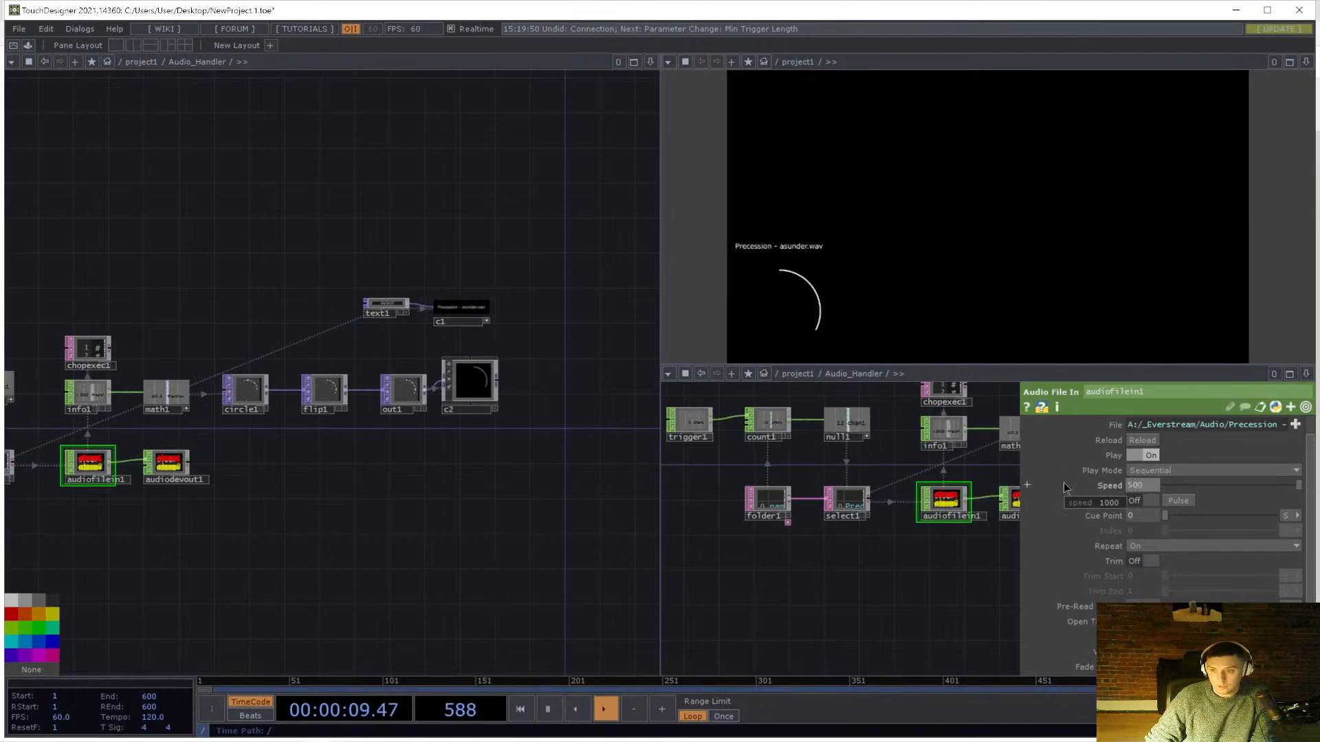
- Try a speed of 400 on audiofilein1, and return the speed to 1
drag(292, 486, 414, 483)
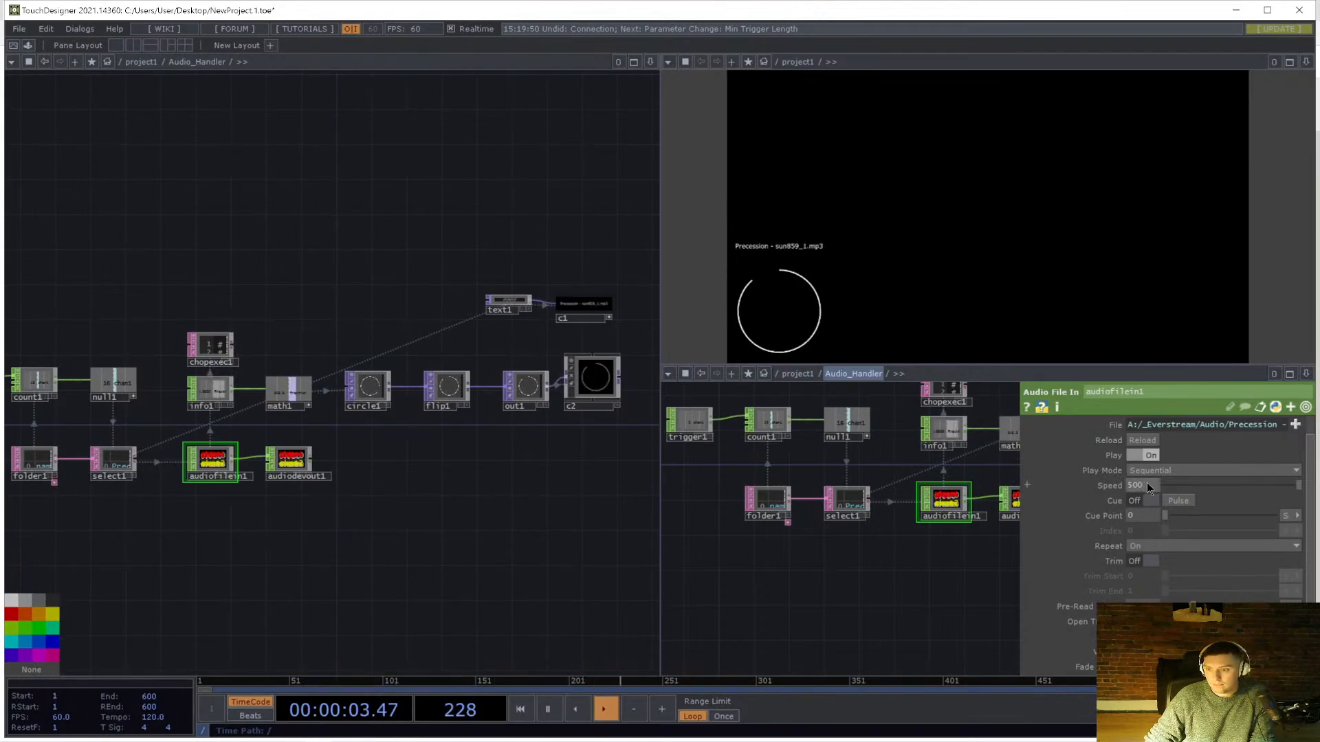
drag(1147, 483, 1083, 481)
text(400)
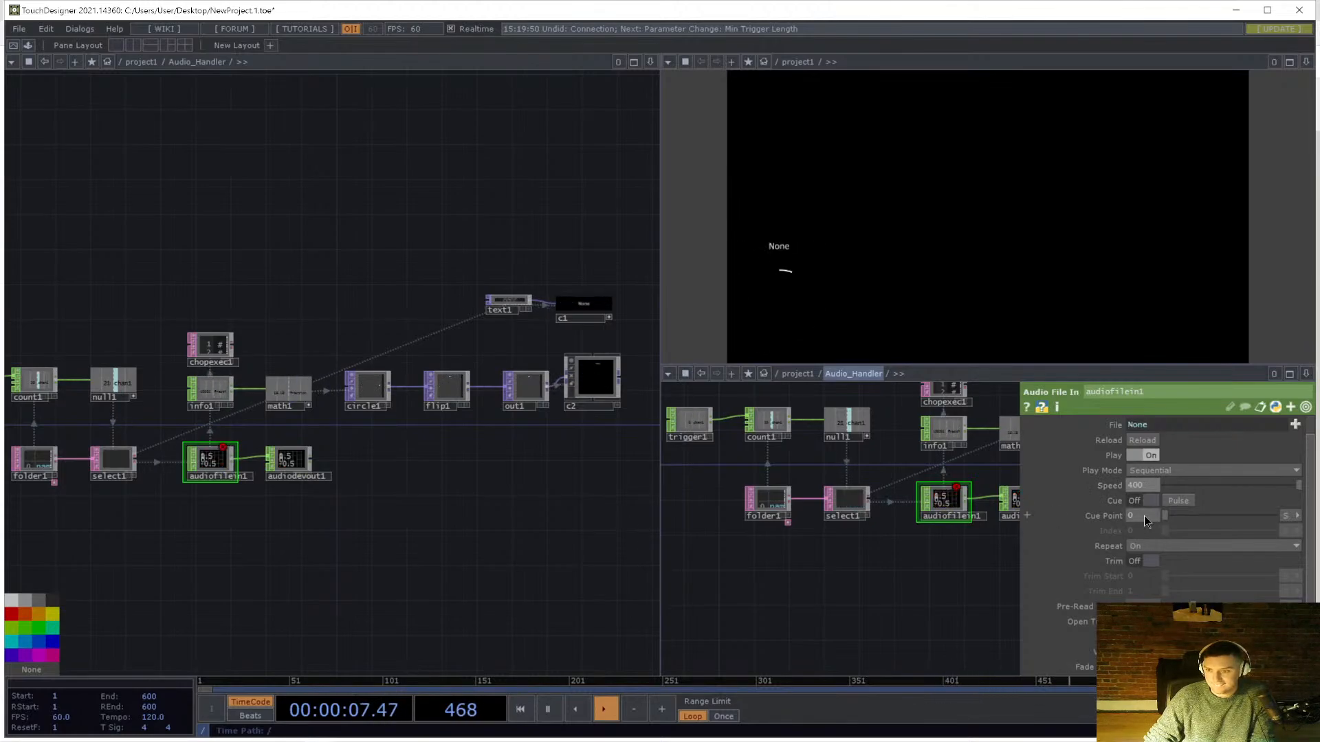
text(1)
key(Tab)
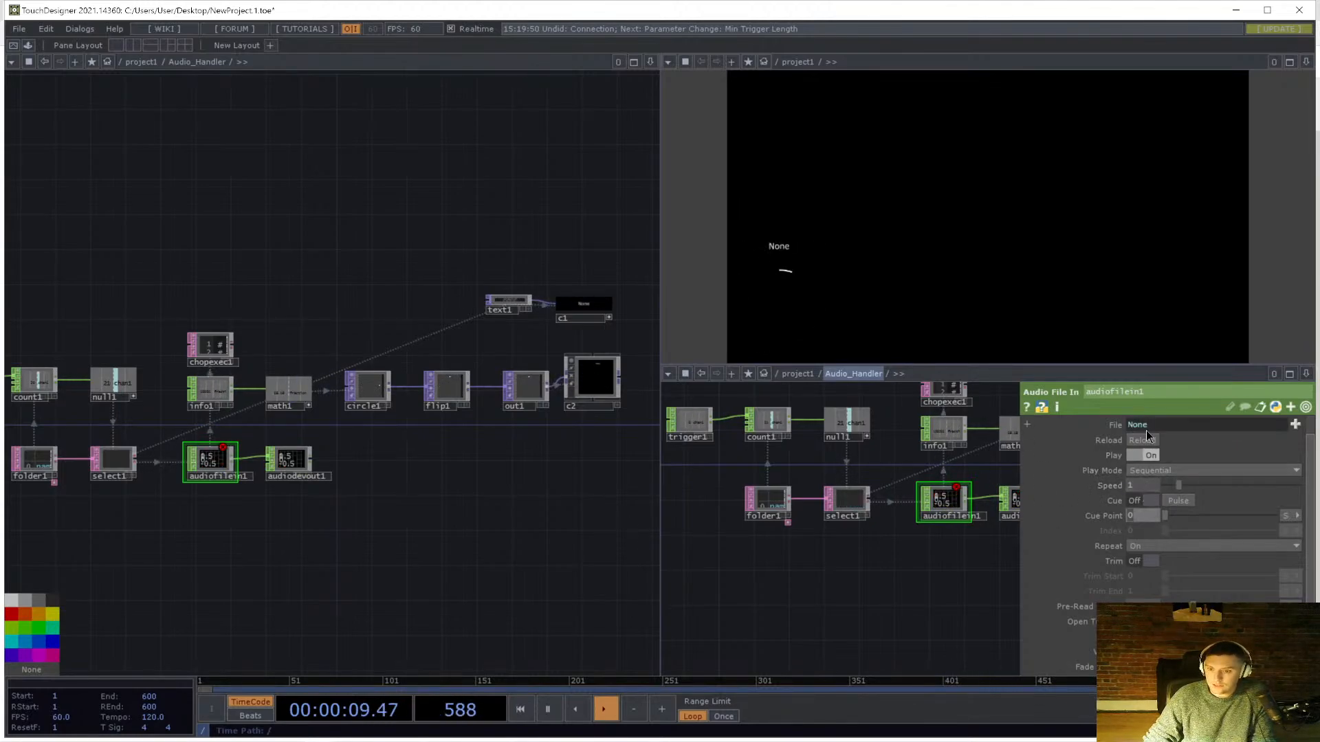
- Examine the error on audiofilein1 by checking its file parameter and the info1 and null1 operators
drag(920, 583, 857, 602)
scroll(889, 496, up, 5)
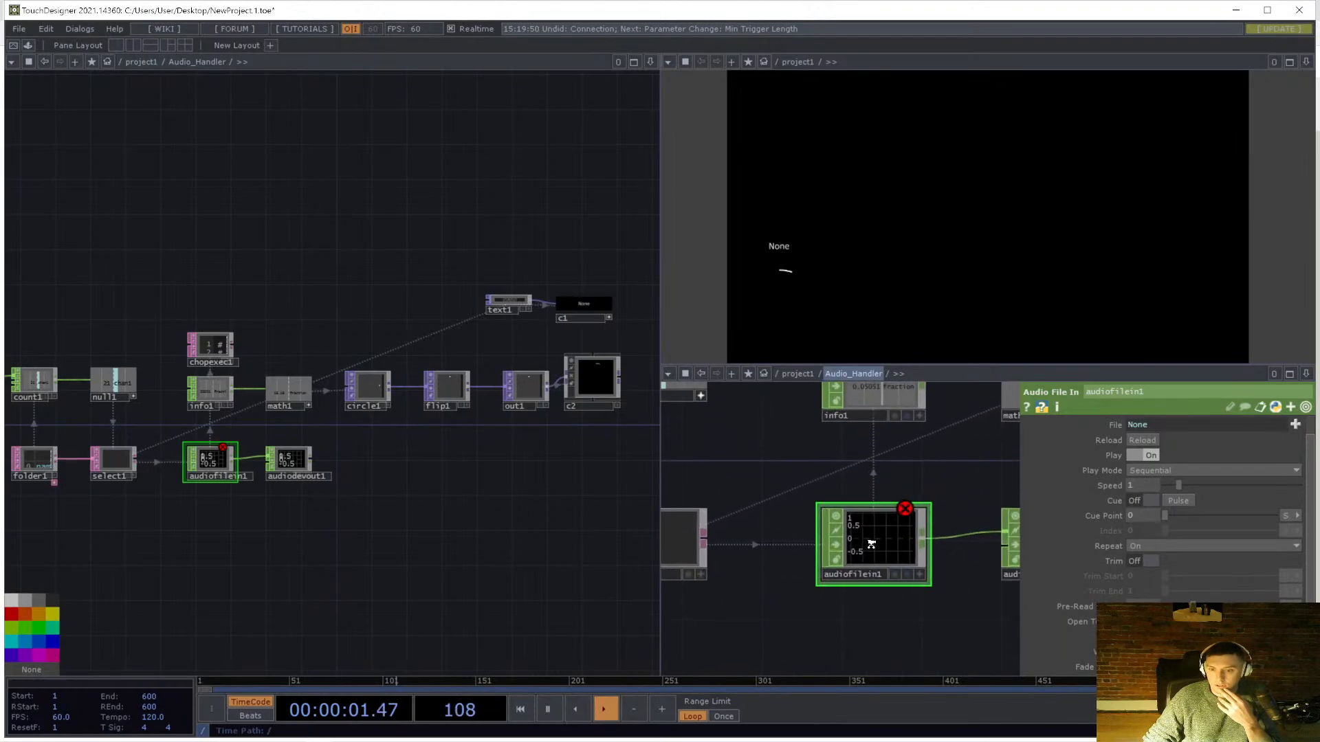
drag(929, 448, 937, 552)
scroll(938, 552, down, 4)
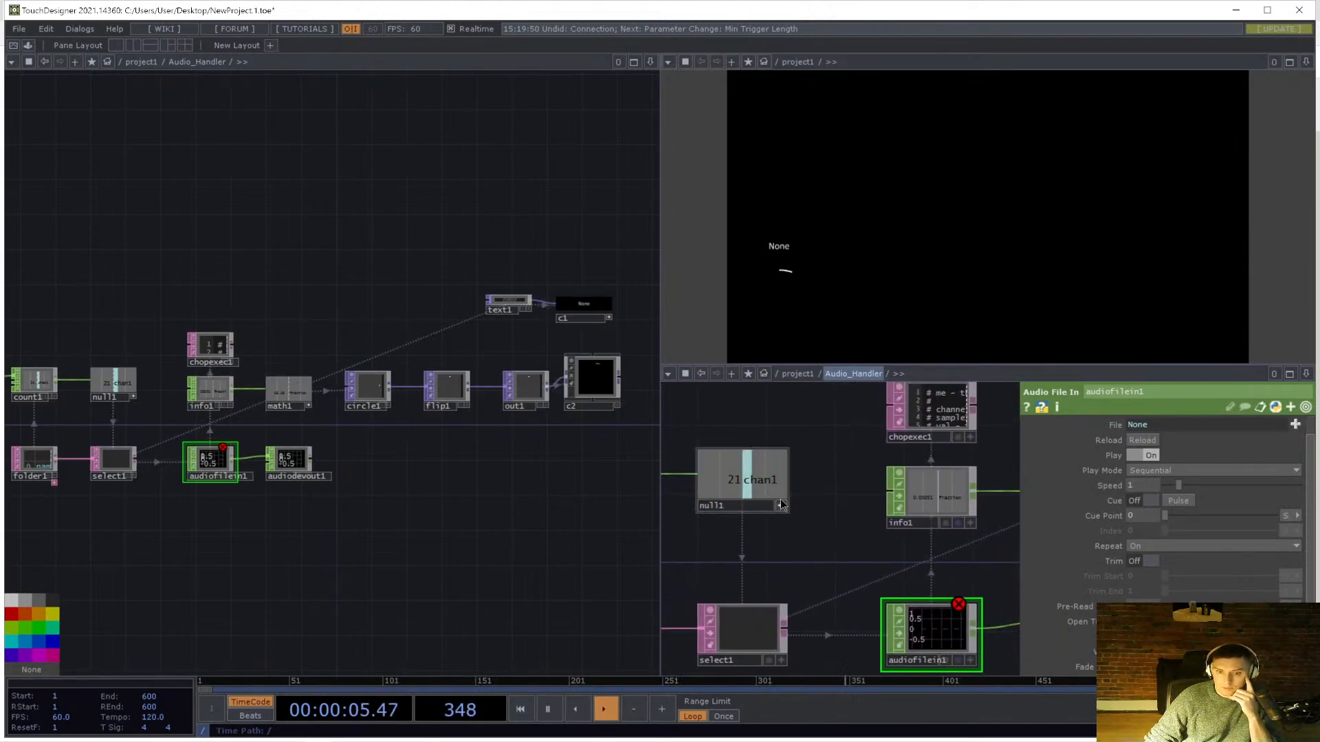
drag(840, 517, 810, 524)
click(915, 508)
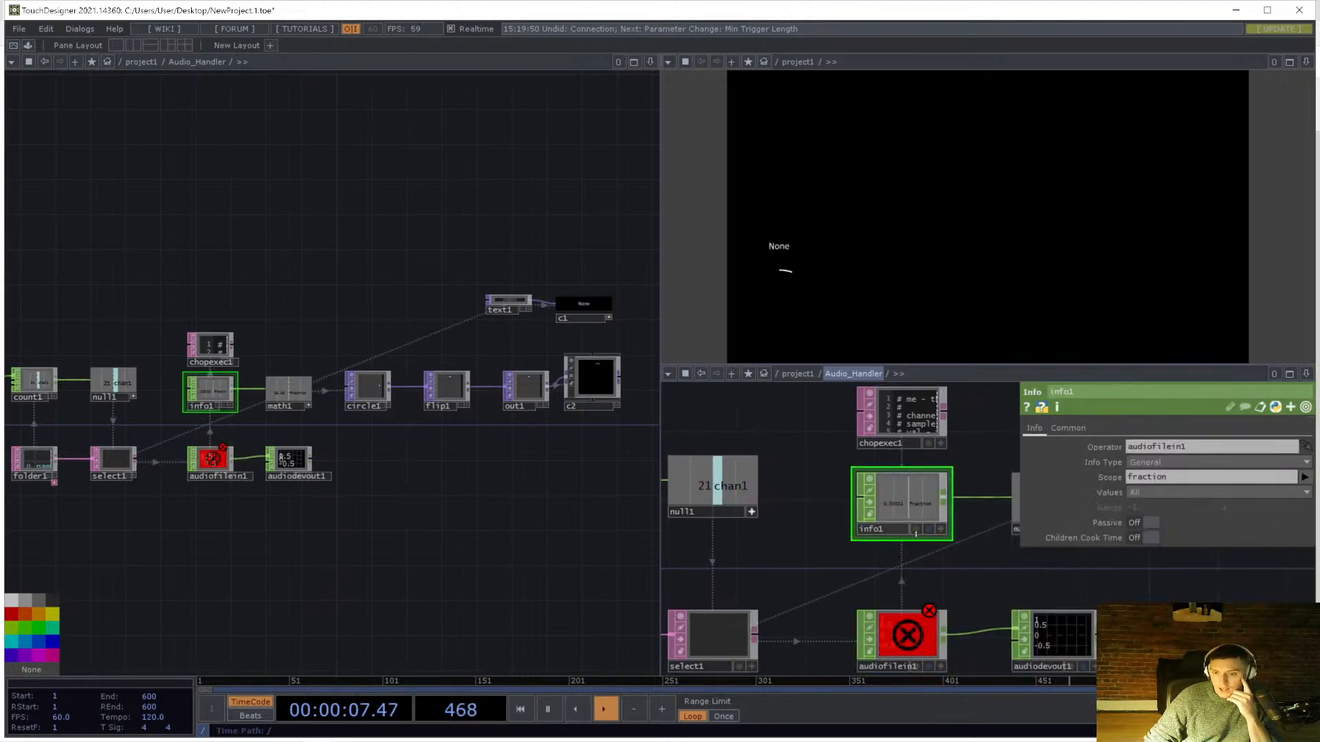
scroll(914, 575, down, 4)
click(883, 595)
scroll(883, 595, up, 5)
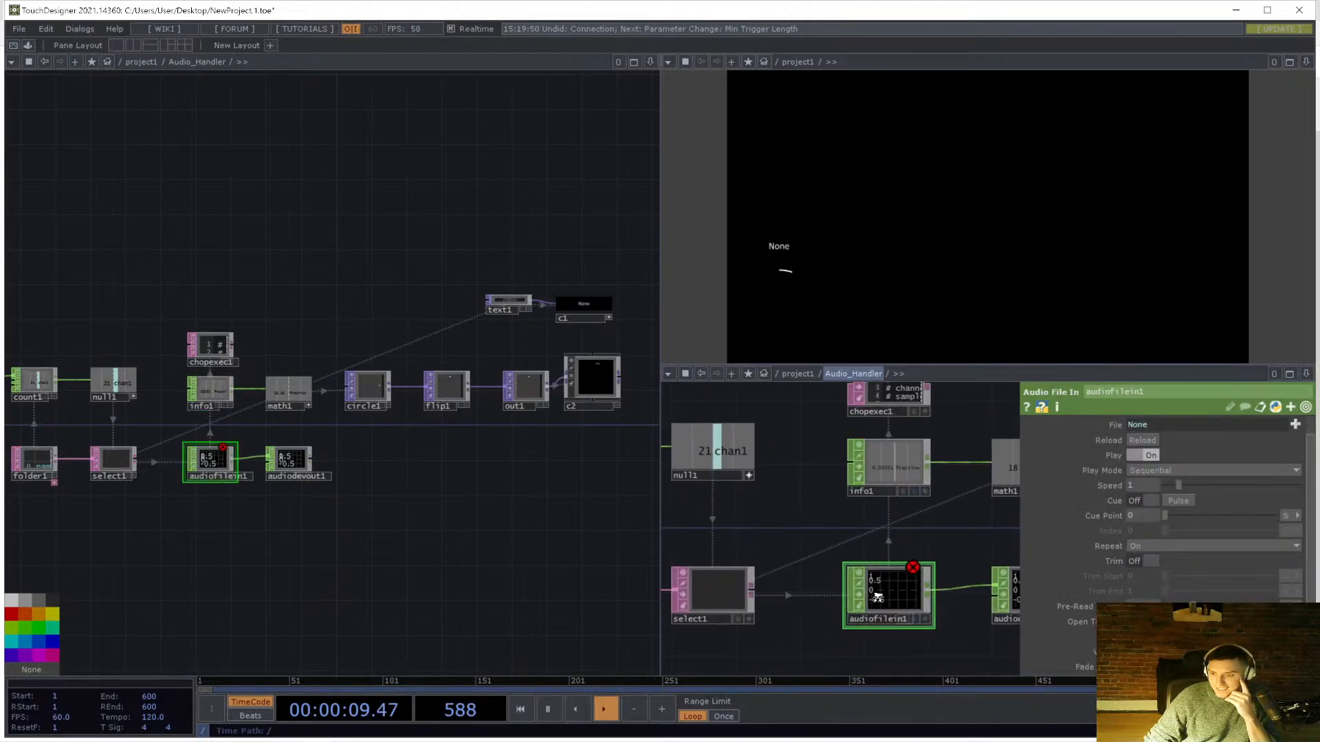
scroll(893, 598, down, 2)
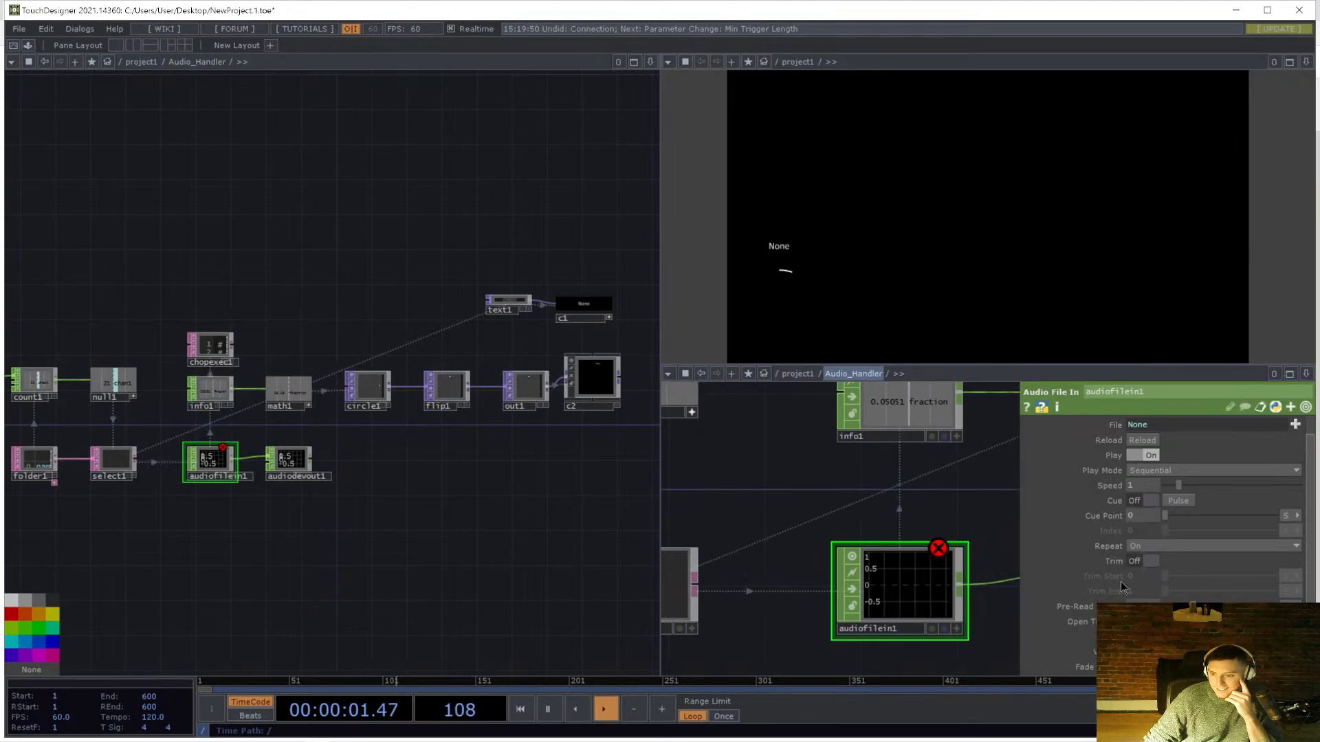
click(1153, 426)
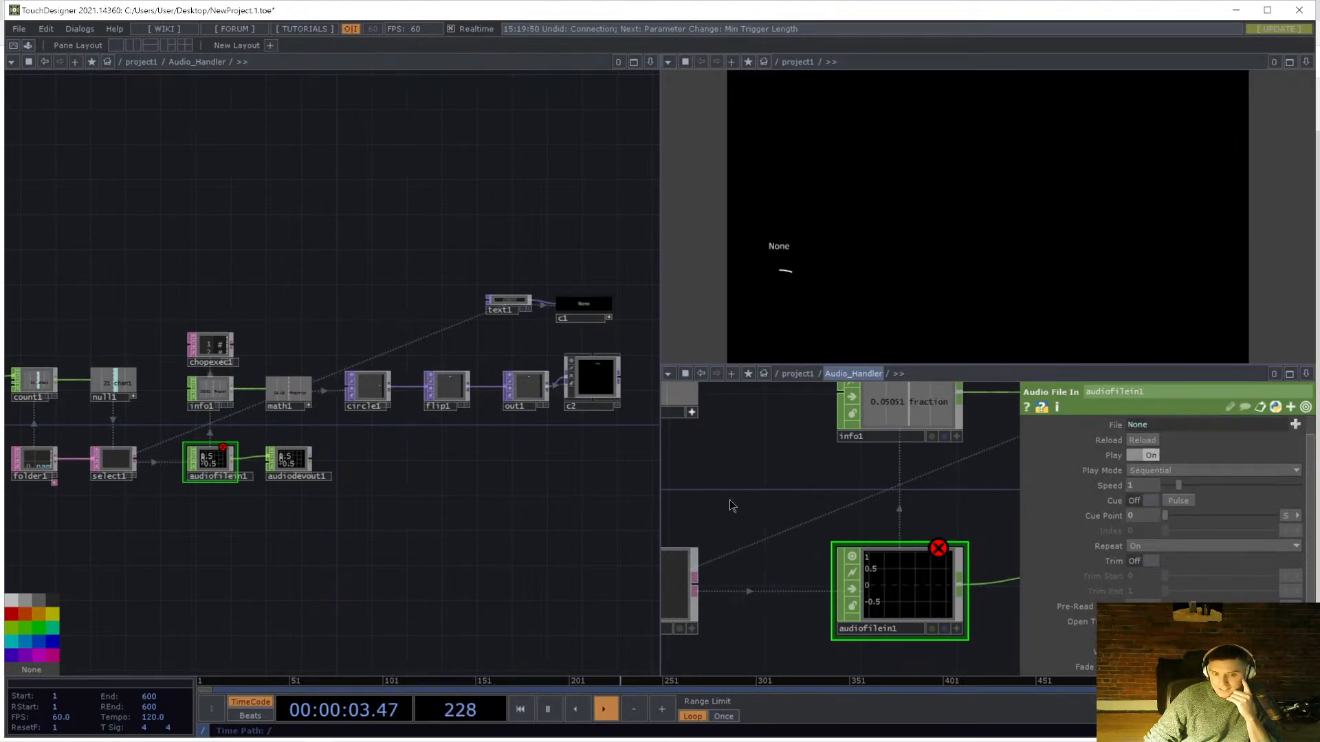
- Compare select1's start row index and its expression with the rows listed in the folder1 table
drag(730, 503, 917, 520)
scroll(881, 541, down, 3)
click(934, 555)
scroll(737, 621, up, 4)
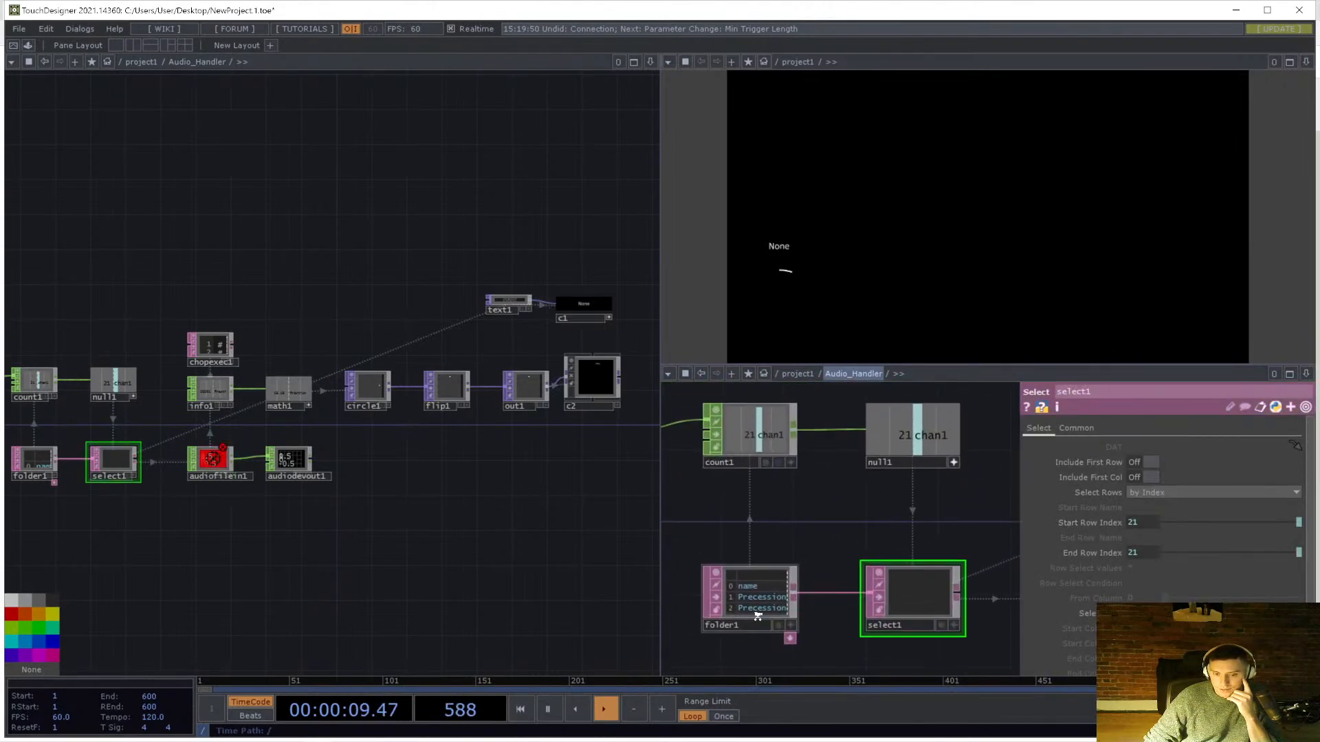
drag(740, 664, 853, 623)
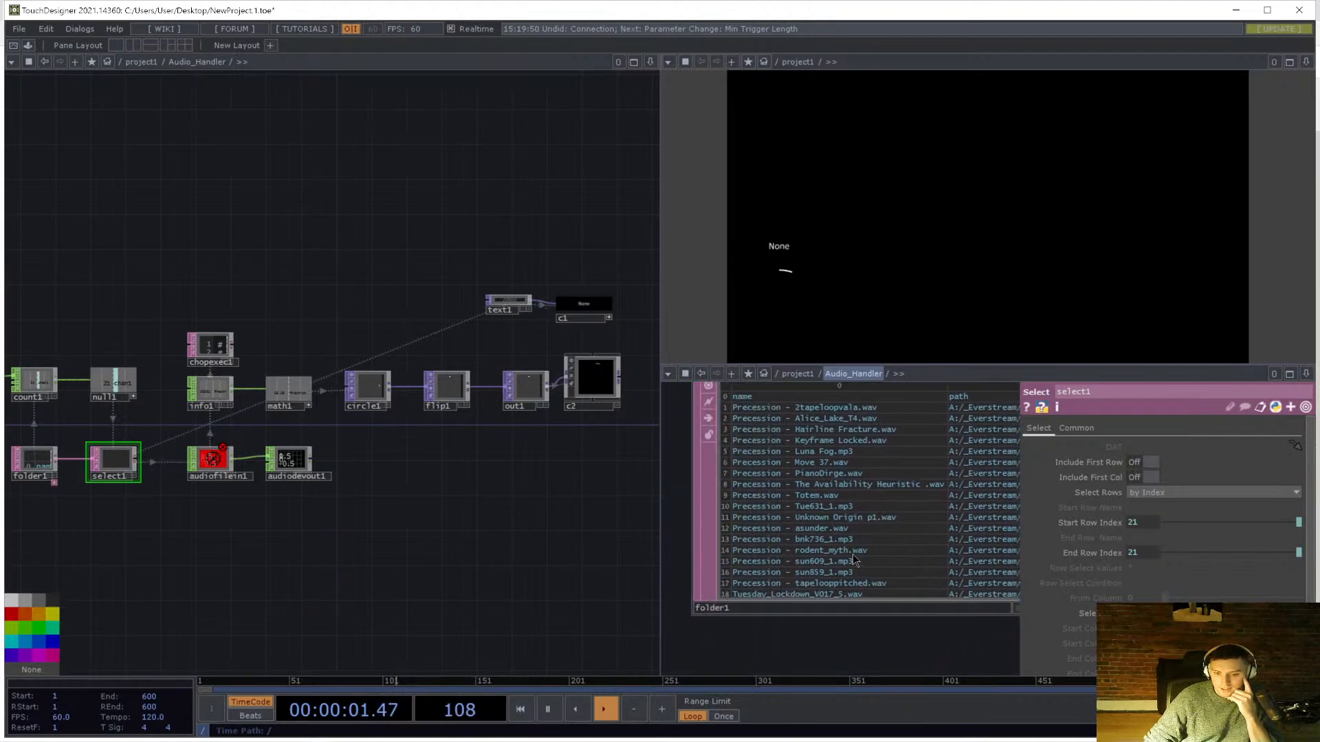
scroll(766, 608, up, 4)
scroll(774, 604, down, 2)
drag(788, 655, 869, 644)
click(1138, 525)
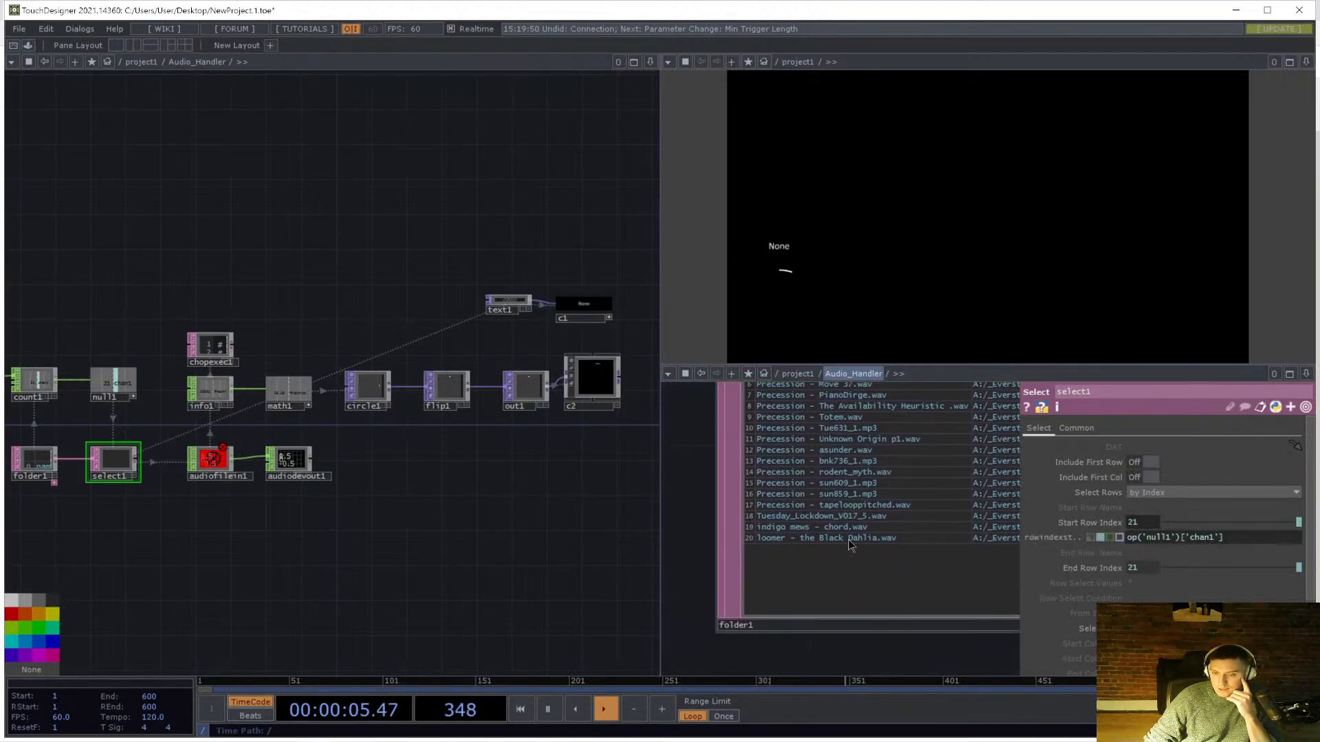
click(681, 488)
- Change count1's limit maximum expression to op('folder1').numRows-1
scroll(770, 512, down, 5)
drag(840, 484, 843, 518)
drag(831, 415, 926, 562)
click(827, 439)
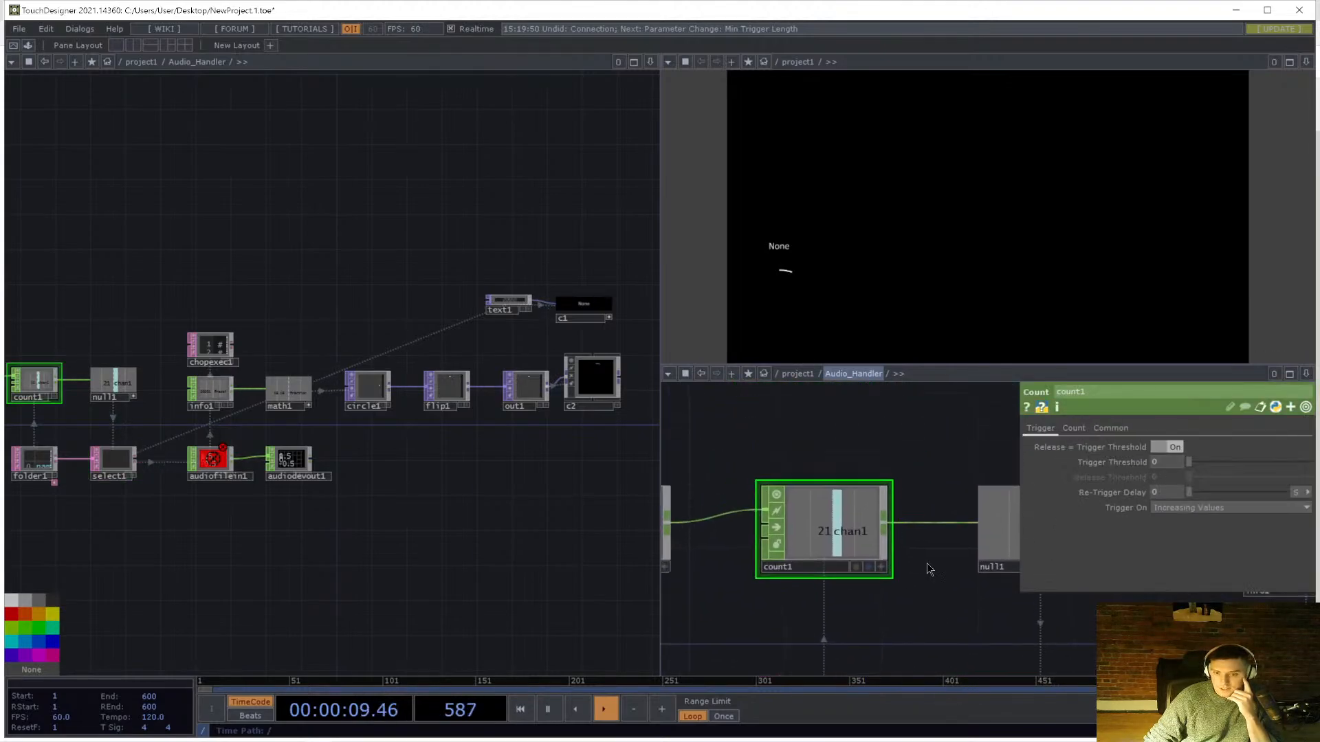
scroll(928, 567, down, 3)
click(1062, 427)
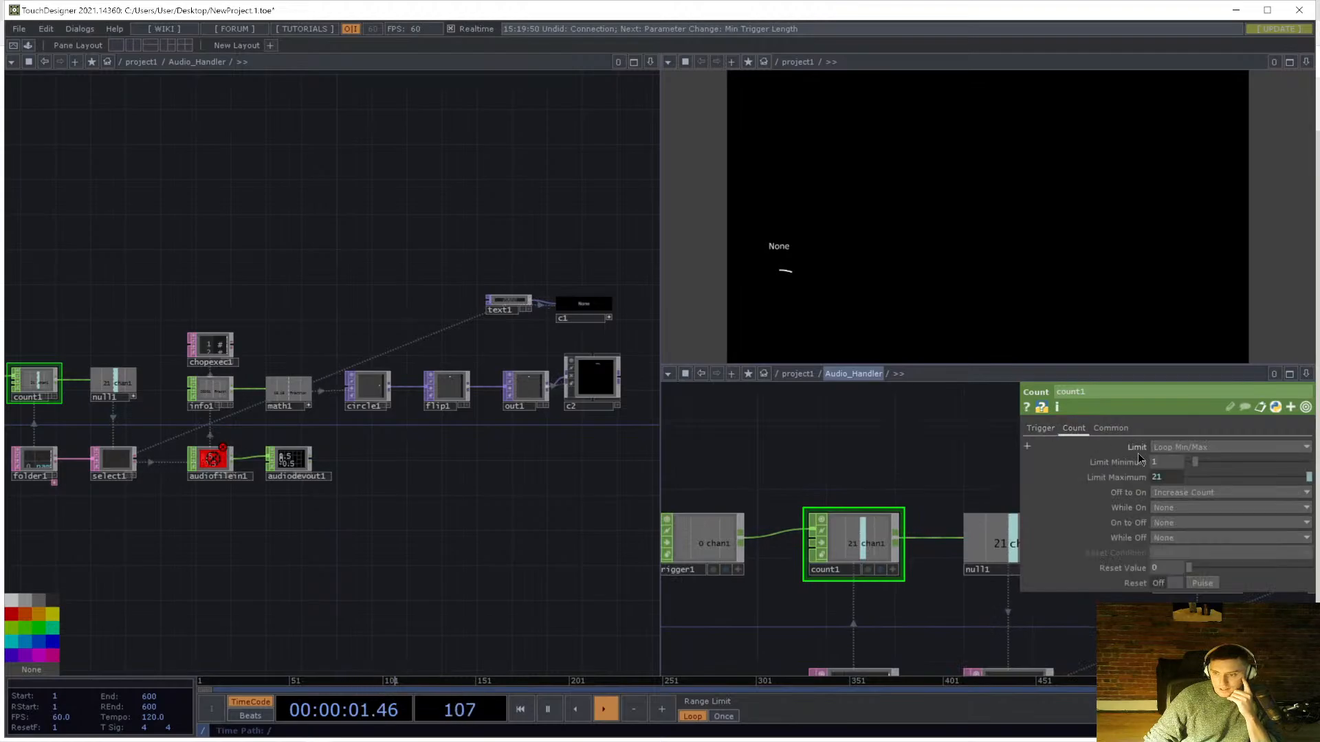
click(1141, 477)
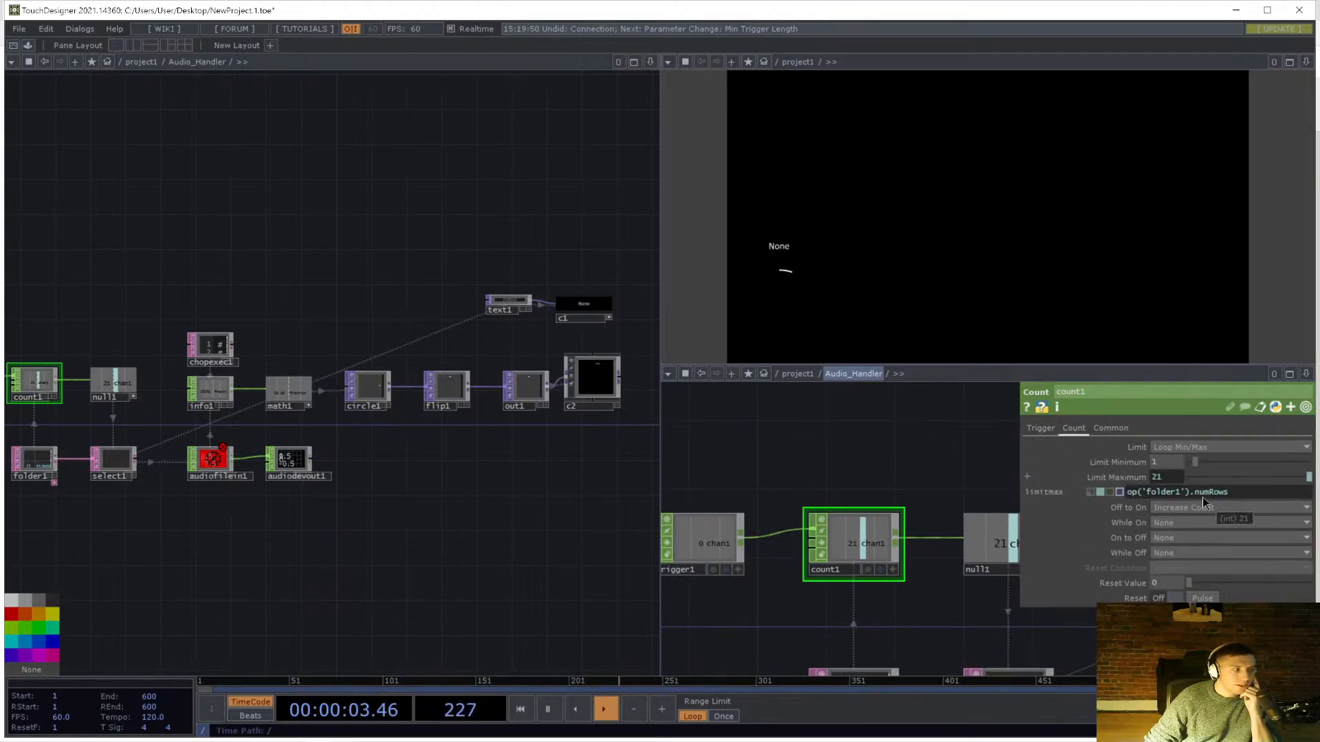
drag(711, 476, 843, 421)
click(846, 483)
drag(927, 619, 734, 522)
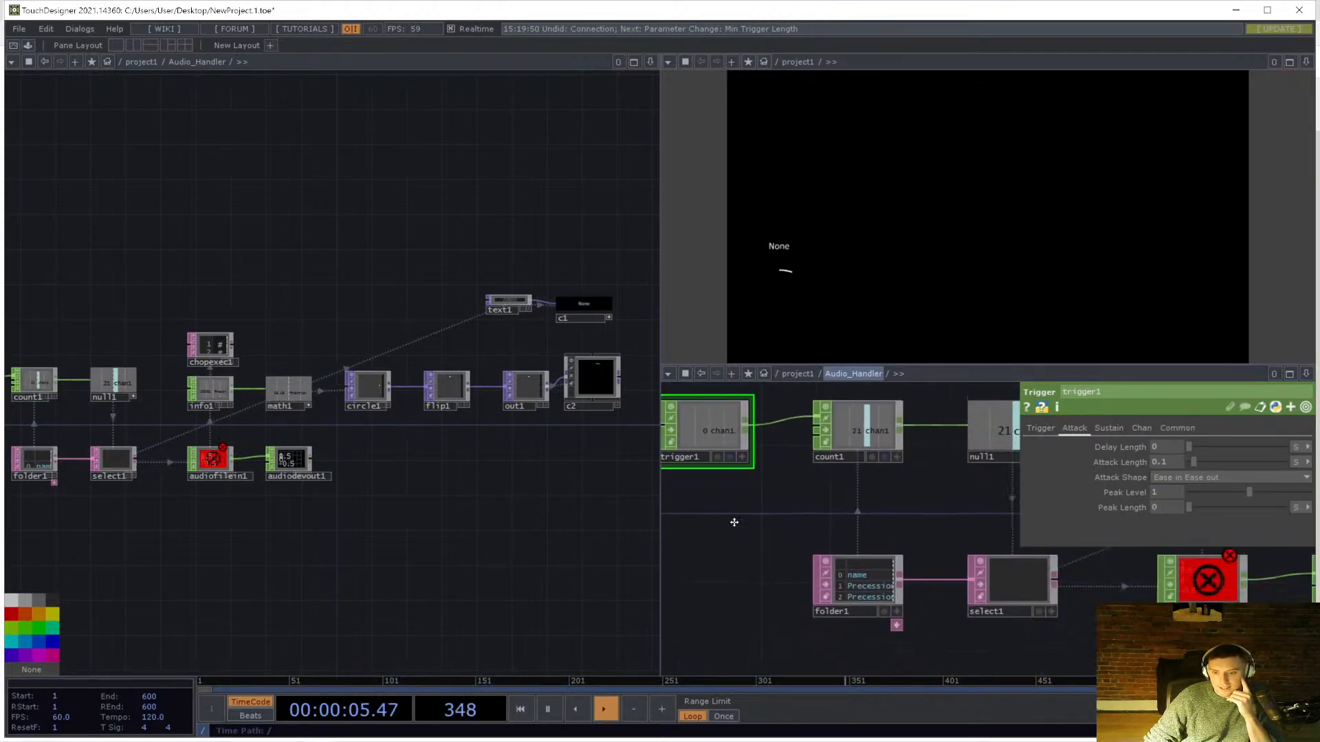
click(805, 415)
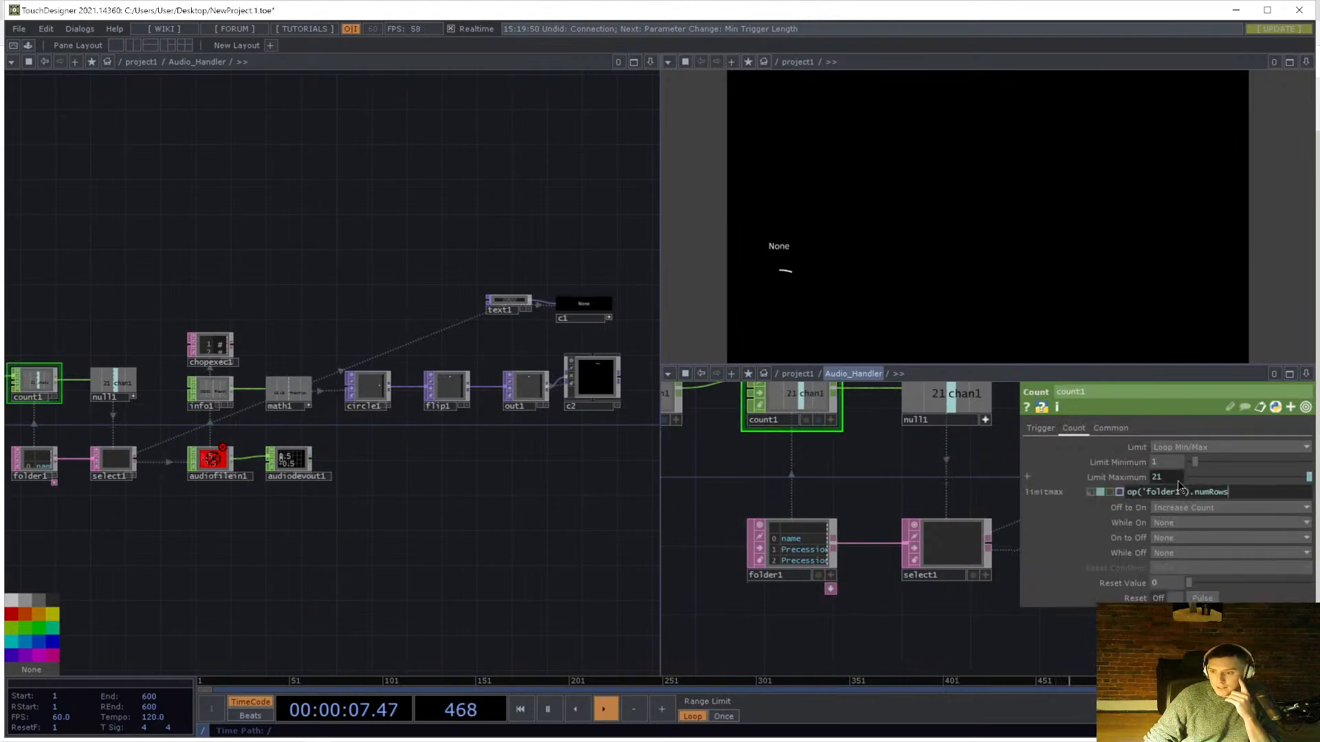
text(-1)
key(Return)
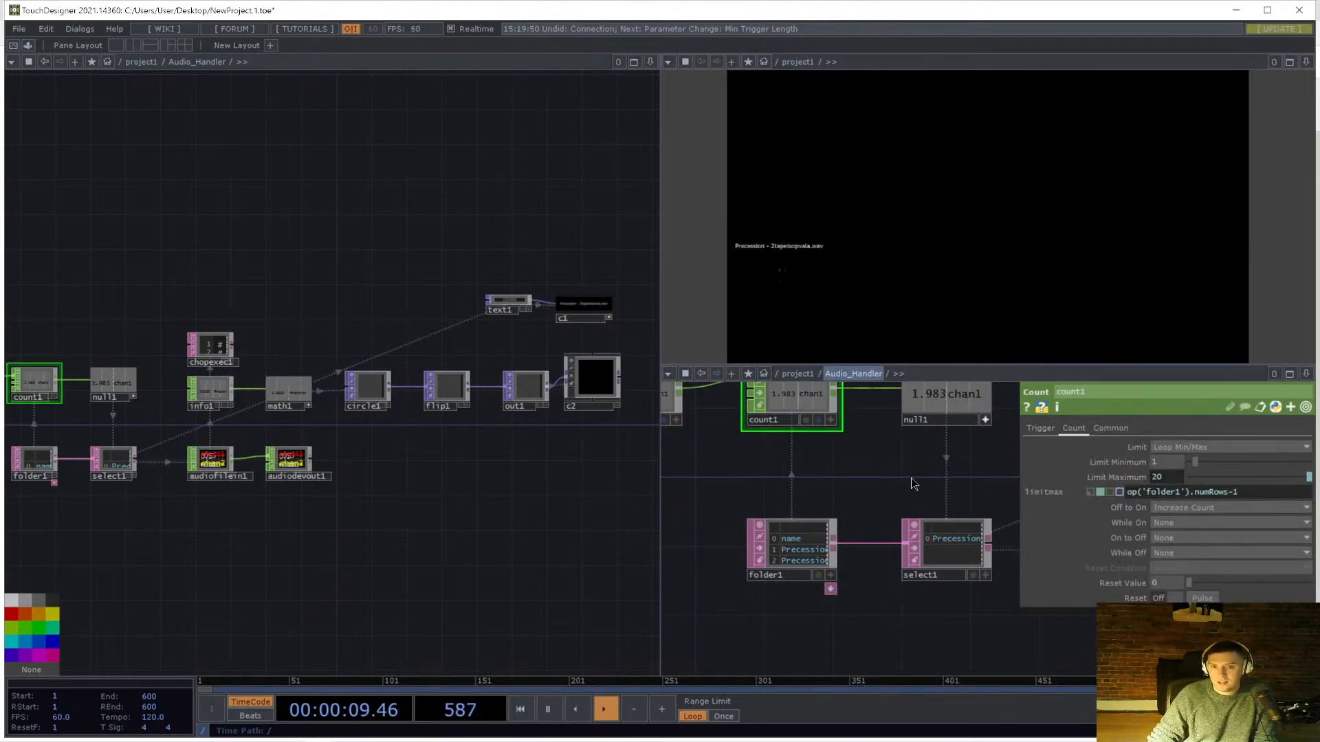
- Check the rows listed in the folder1 table against count1's limit maximum
scroll(935, 488, down, 5)
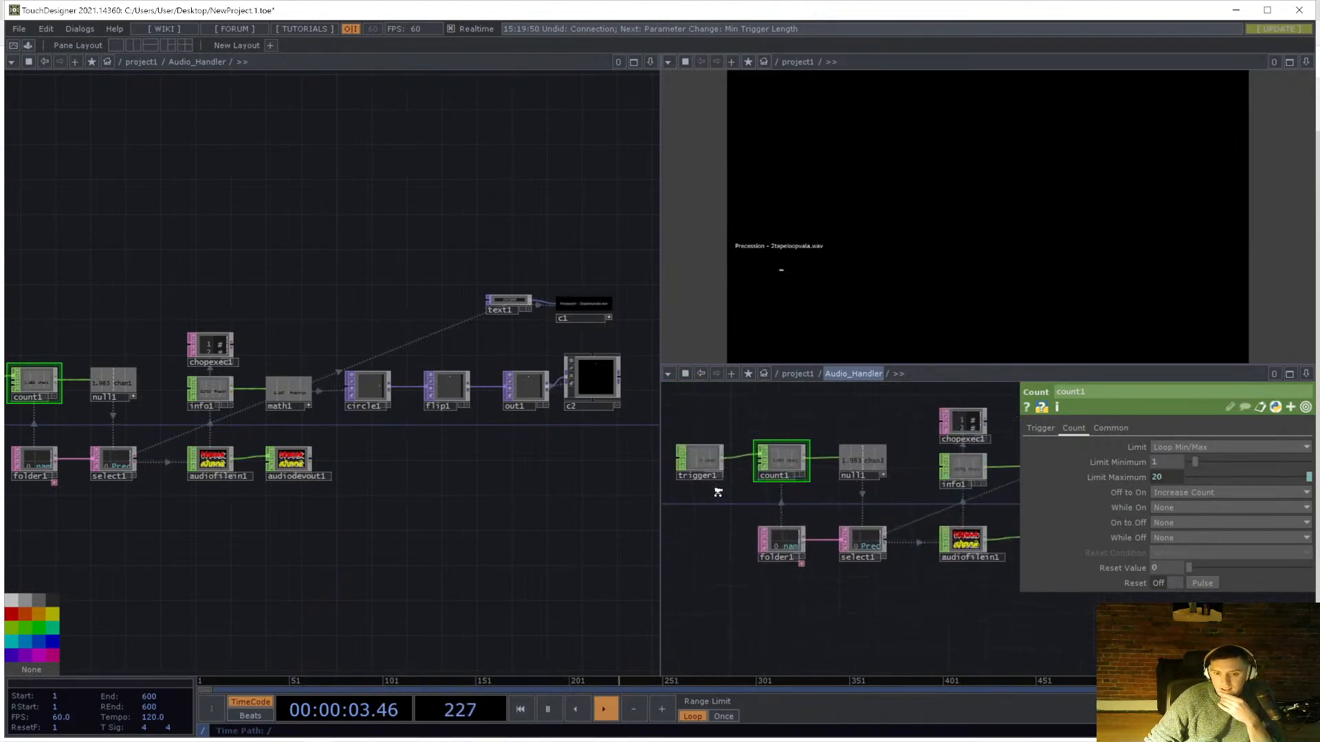
scroll(763, 508, up, 10)
scroll(817, 475, up, 1)
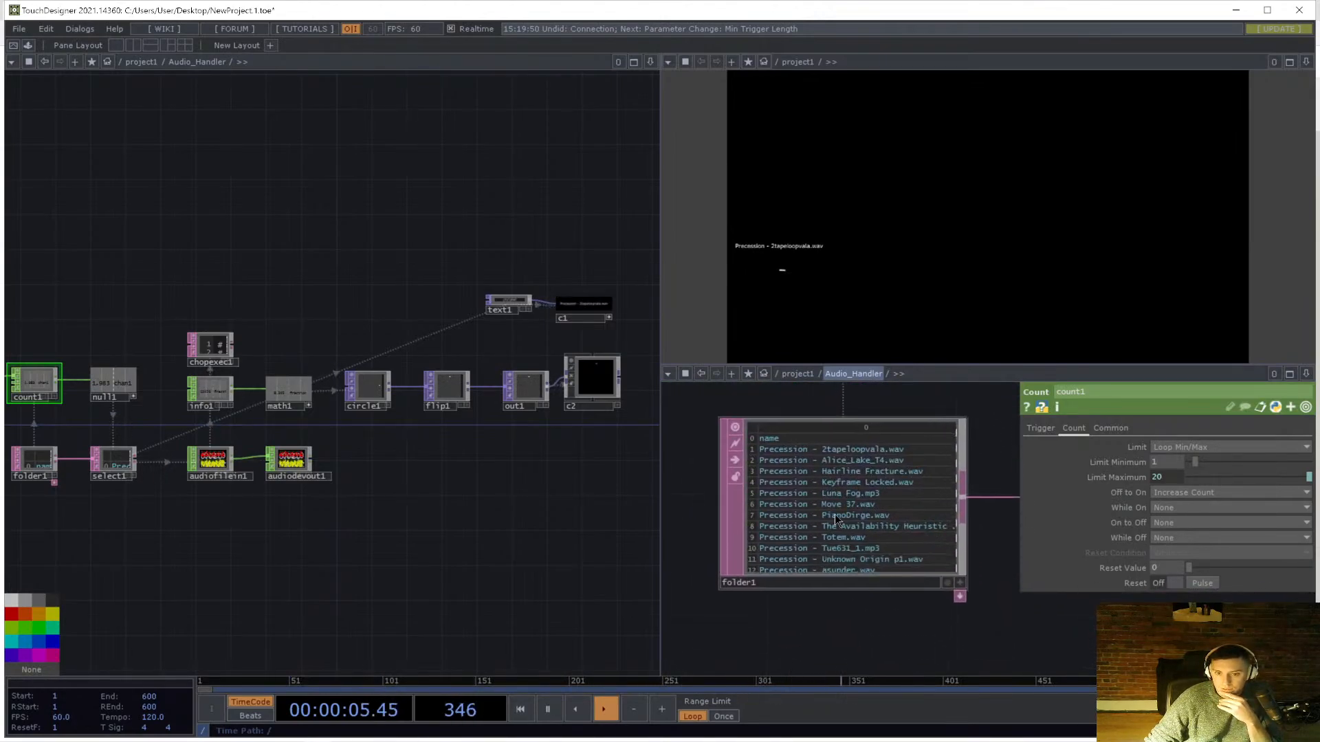
scroll(763, 501, up, 3)
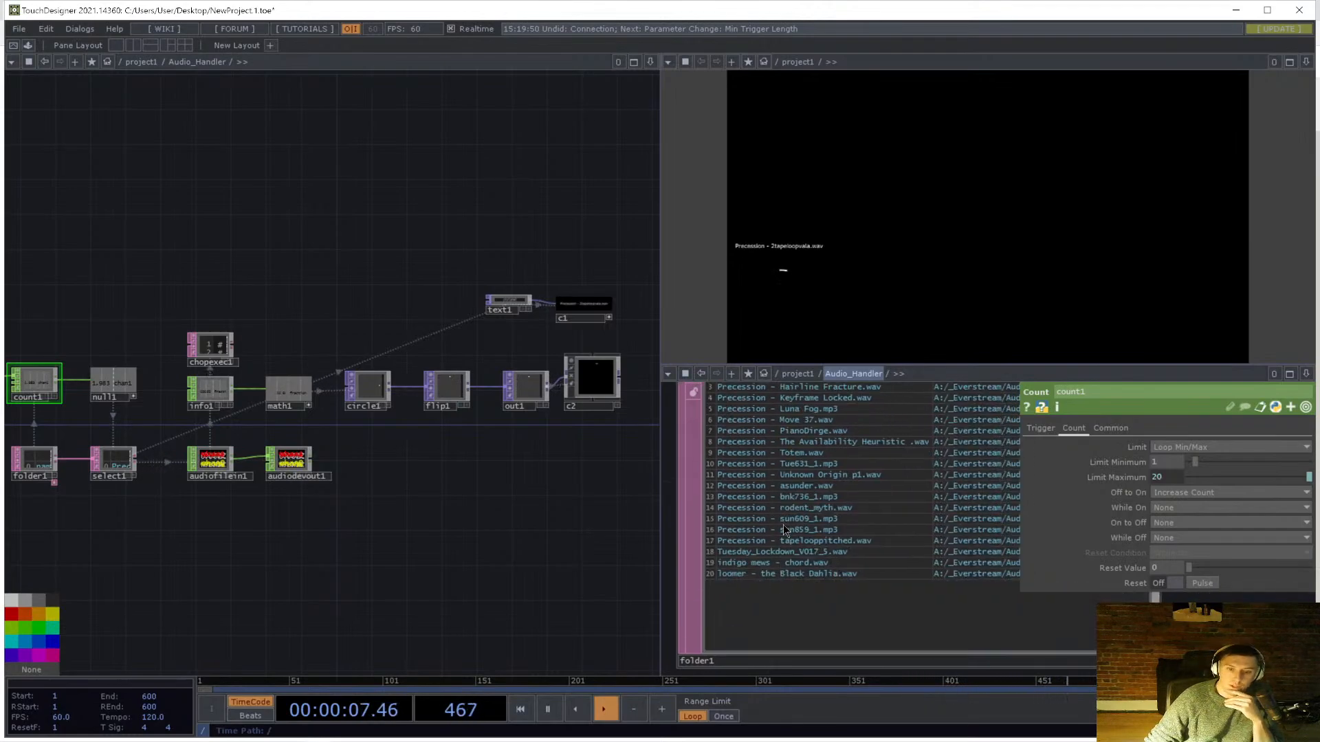
scroll(787, 488, down, 3)
scroll(912, 595, down, 5)
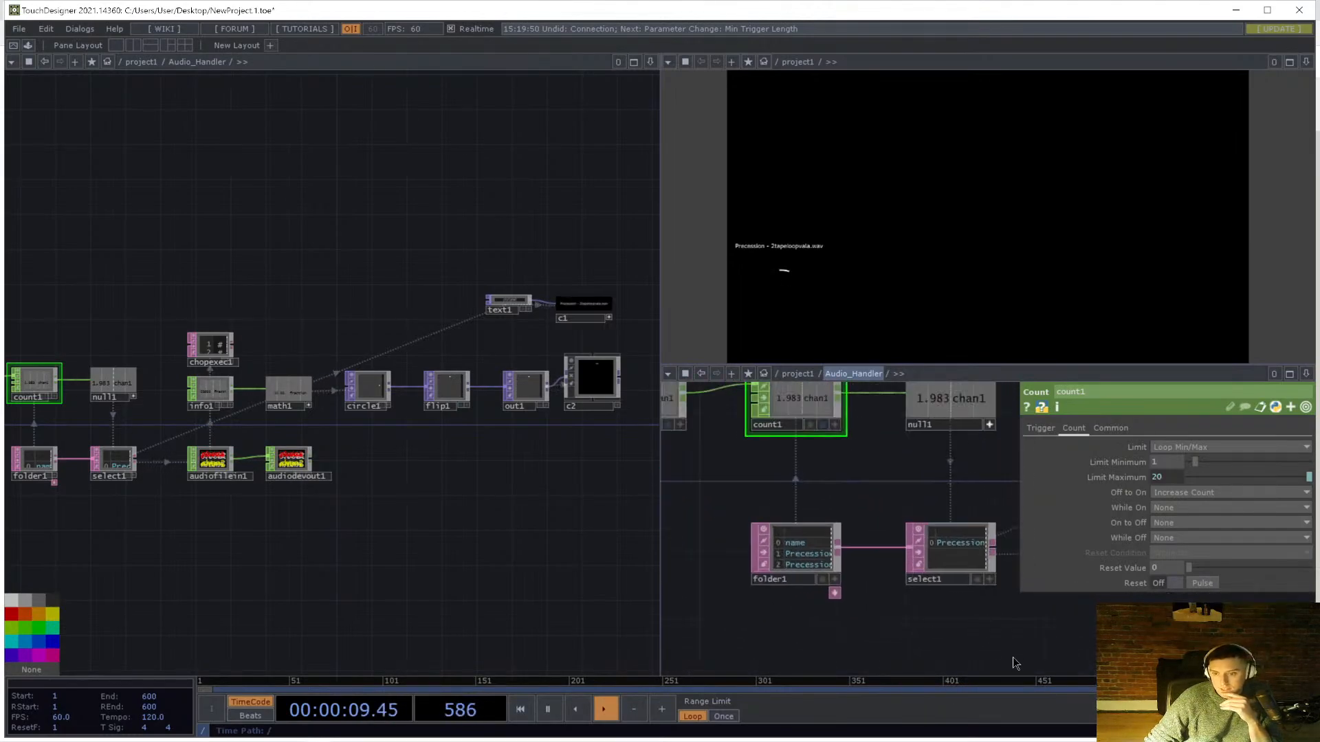
- Test the automatic track advance with audiofilein1 speeds of 100, 300 and 200
drag(1086, 617, 773, 607)
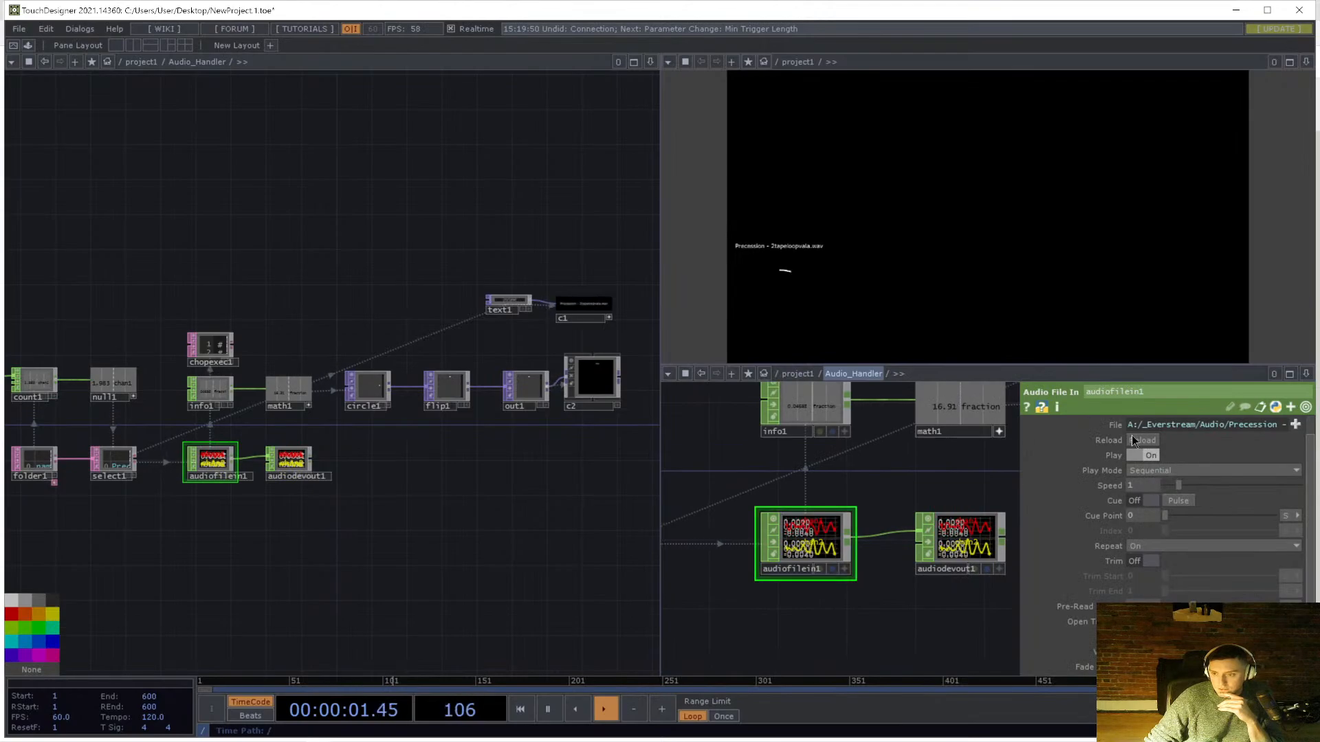
click(1138, 484)
text(100)
key(Return)
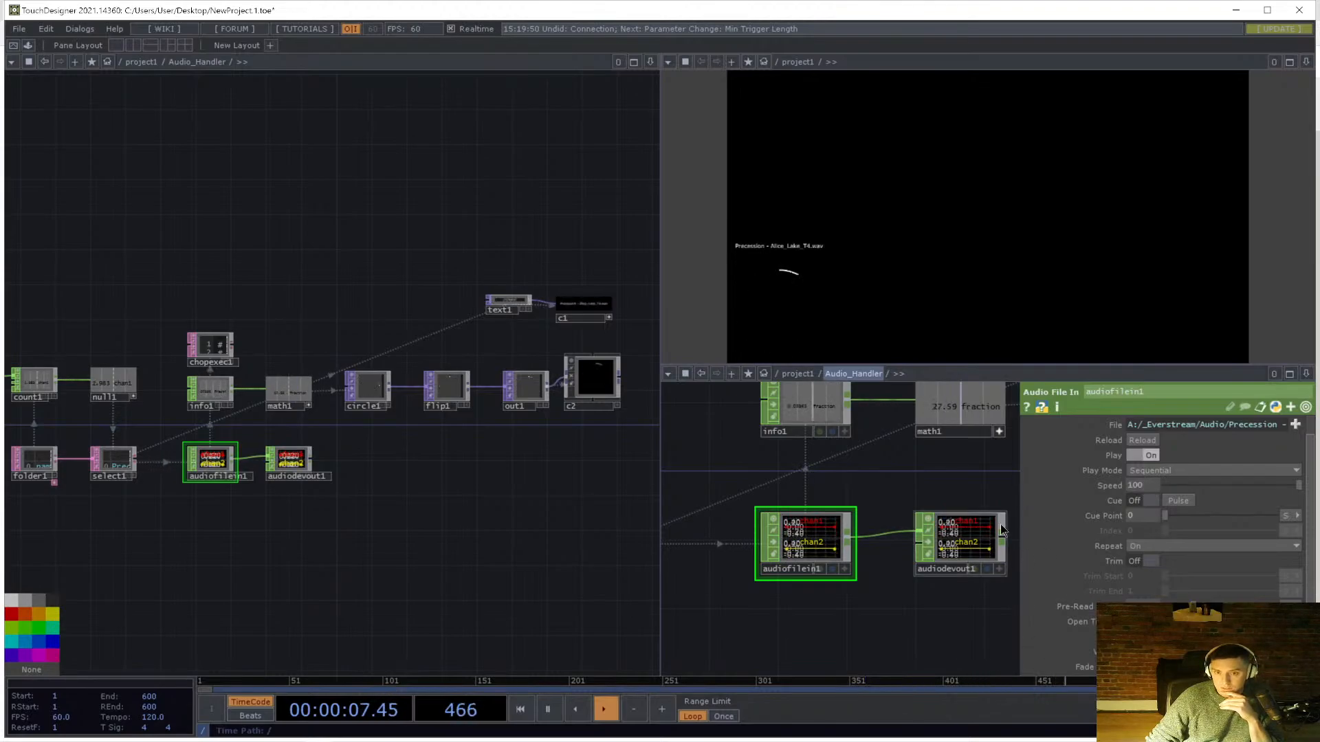
click(1089, 484)
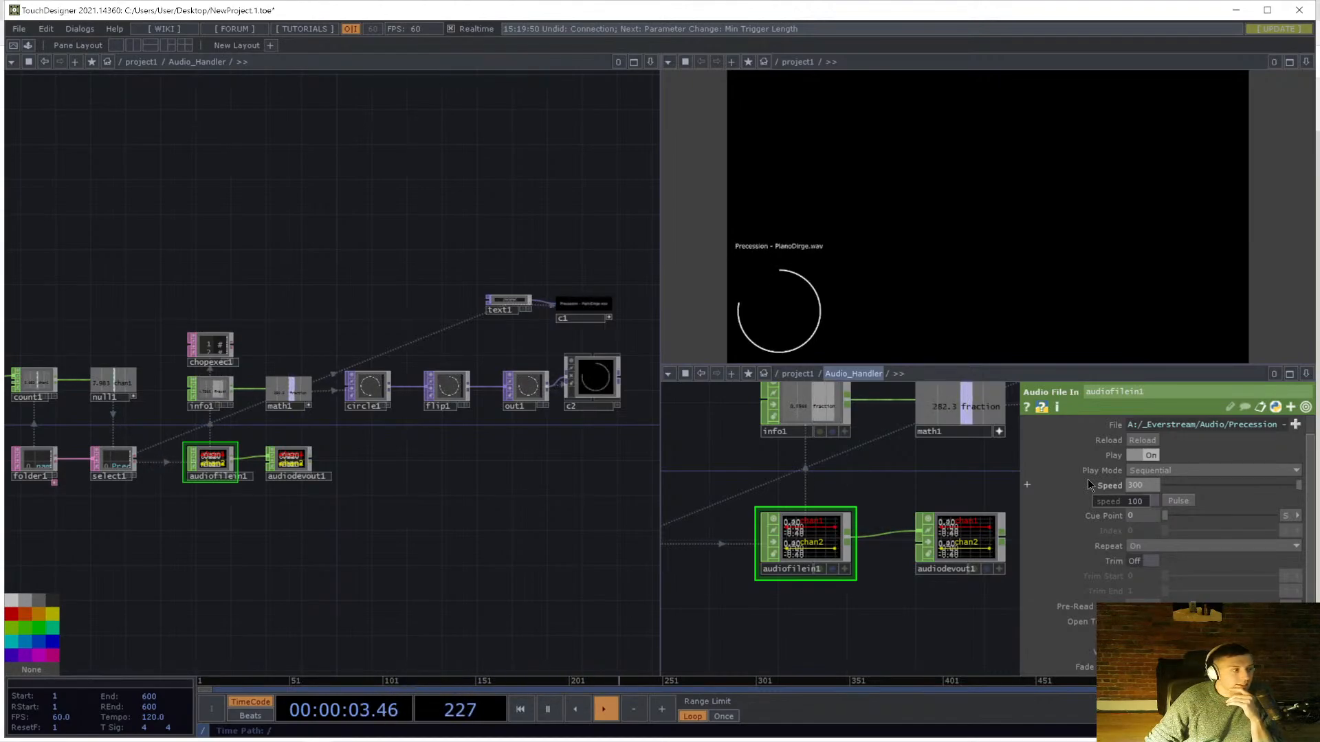
click(1089, 484)
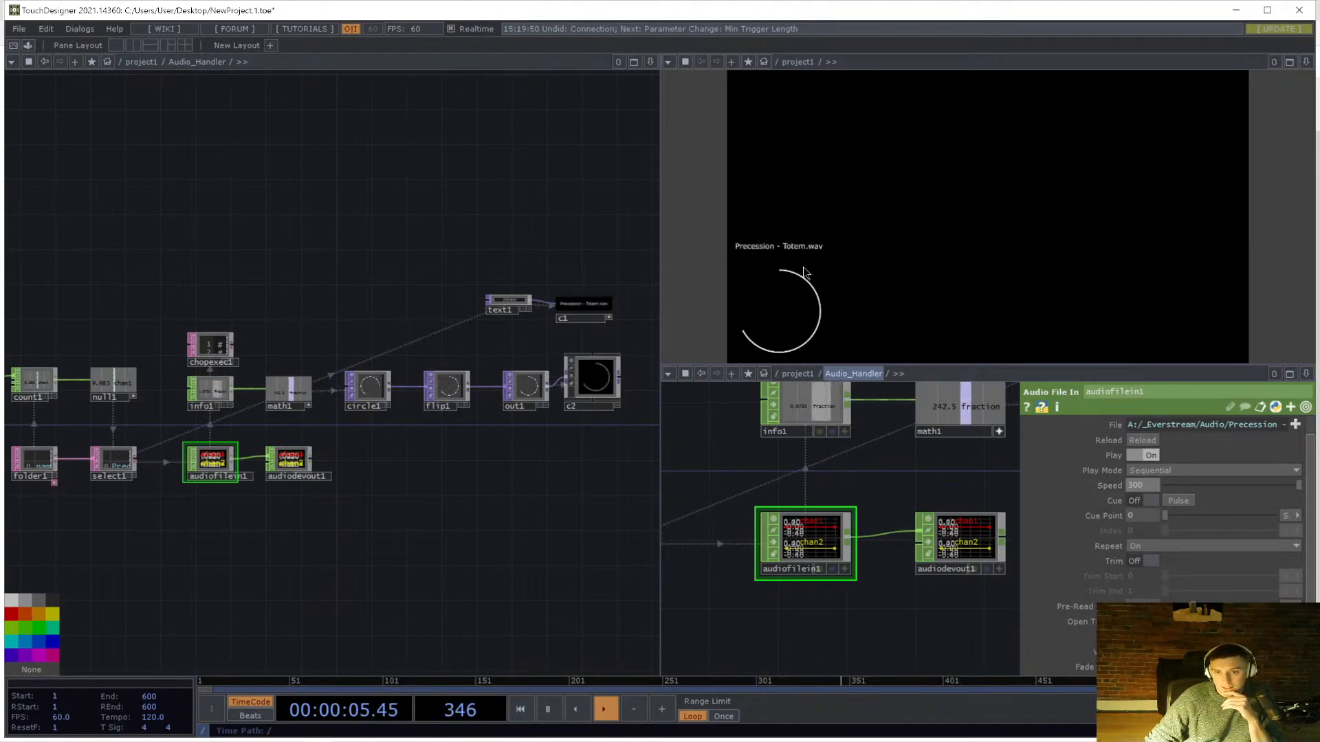
- Reset count1's counter and watch its values while the tracks advance
drag(725, 444, 869, 474)
drag(242, 580, 432, 587)
scroll(431, 587, up, 5)
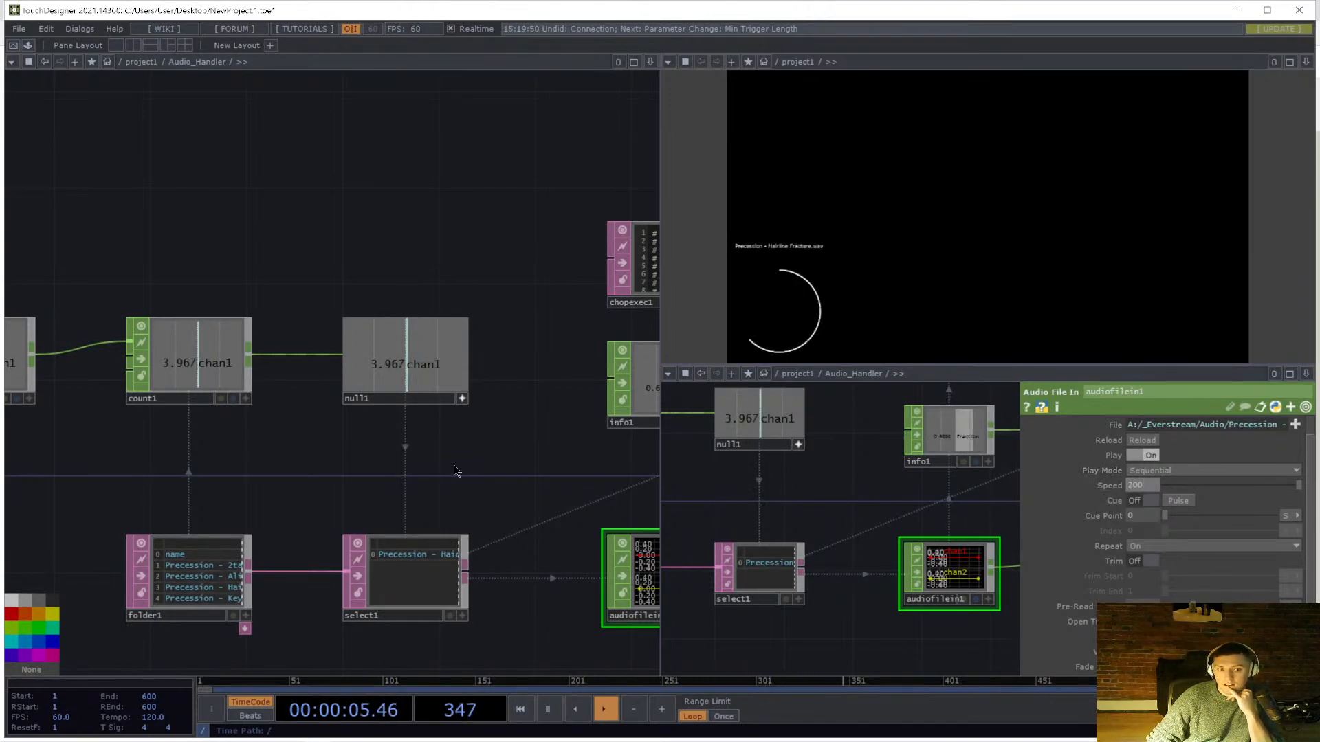
click(461, 395)
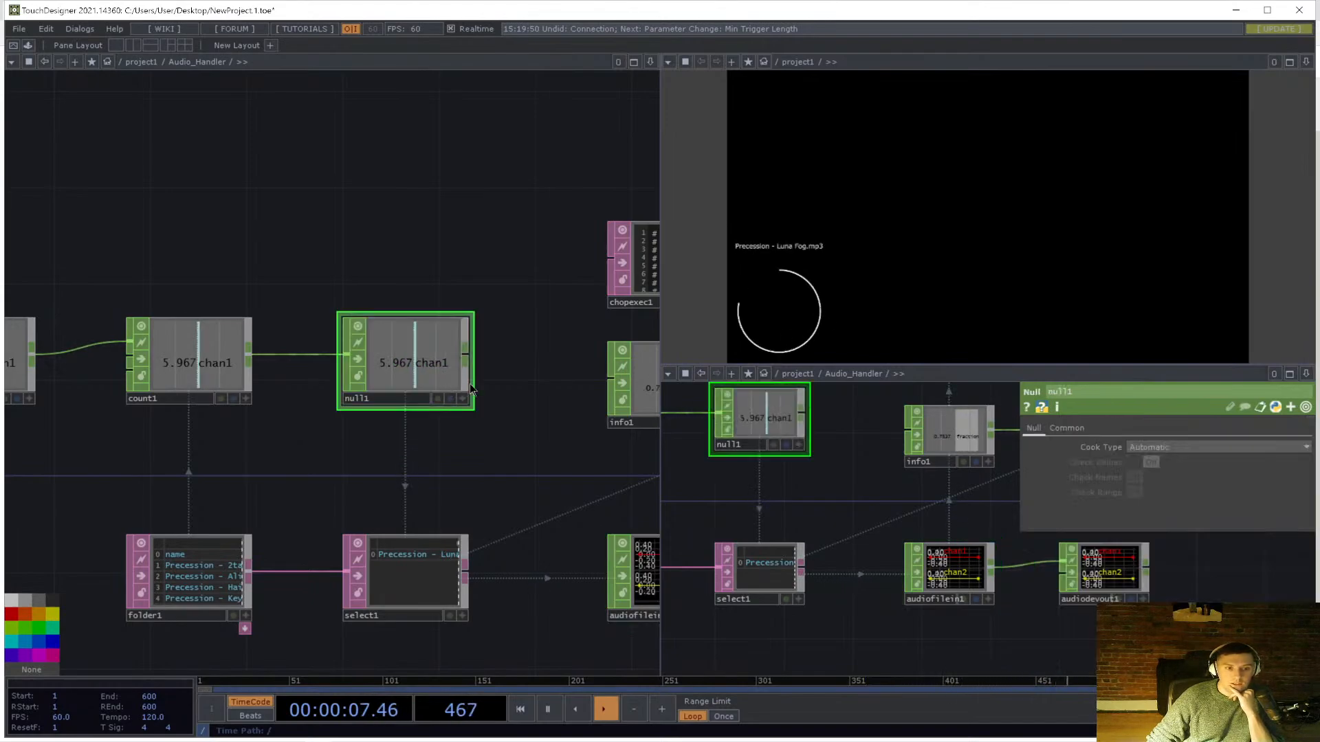
click(210, 374)
key(p)
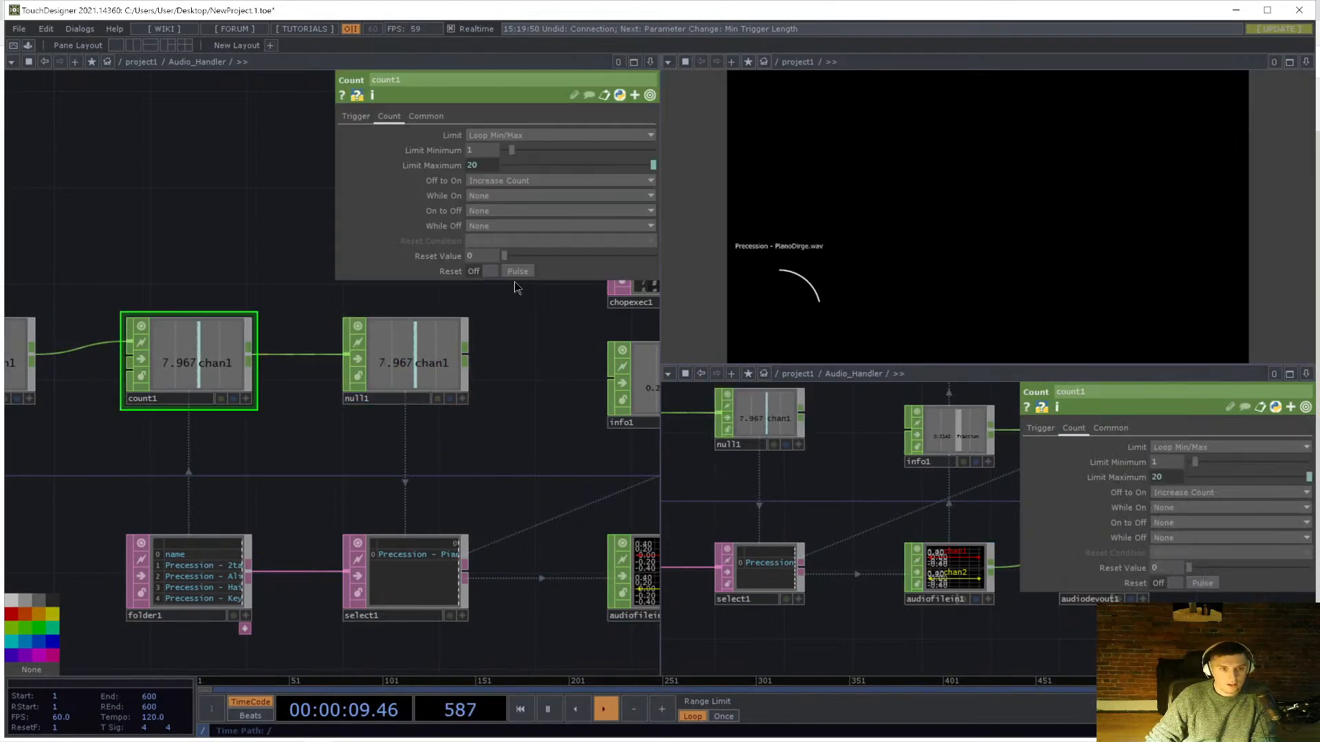
click(516, 271)
scroll(323, 289, down, 5)
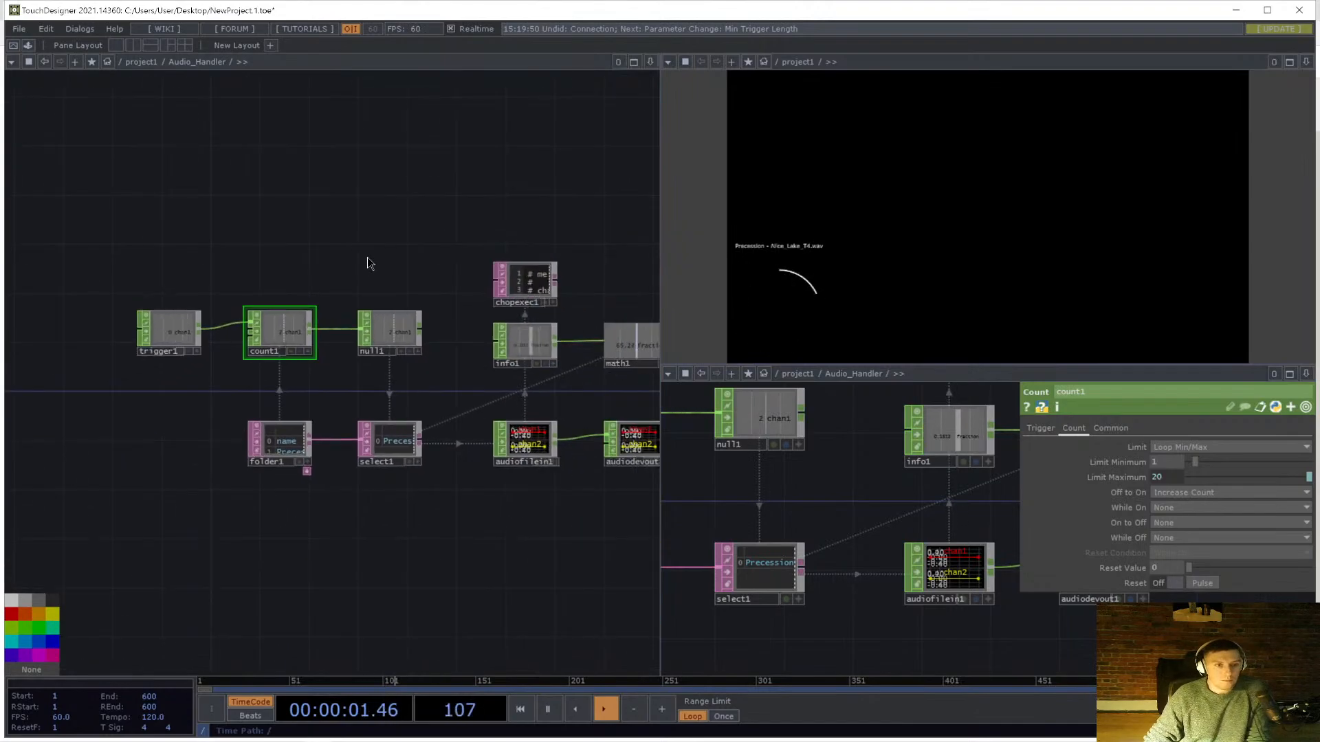
scroll(290, 398, up, 4)
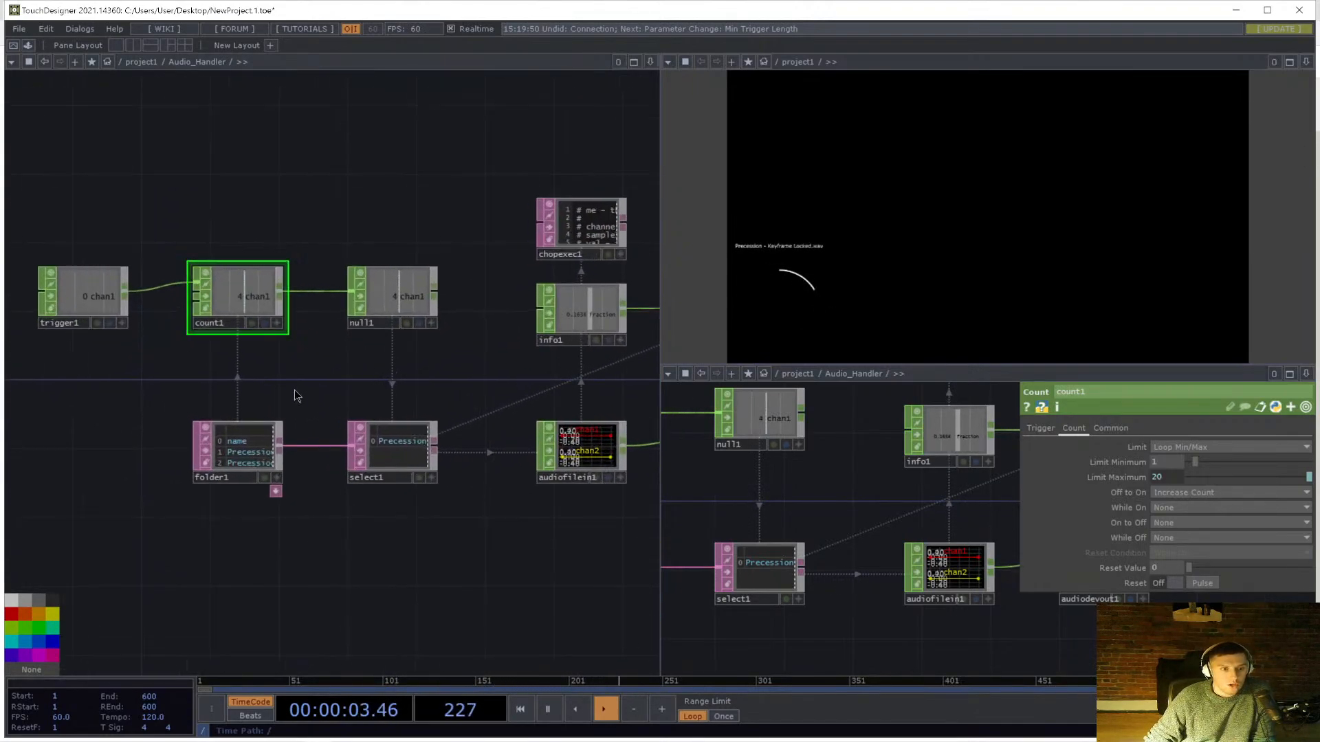
drag(358, 375, 375, 424)
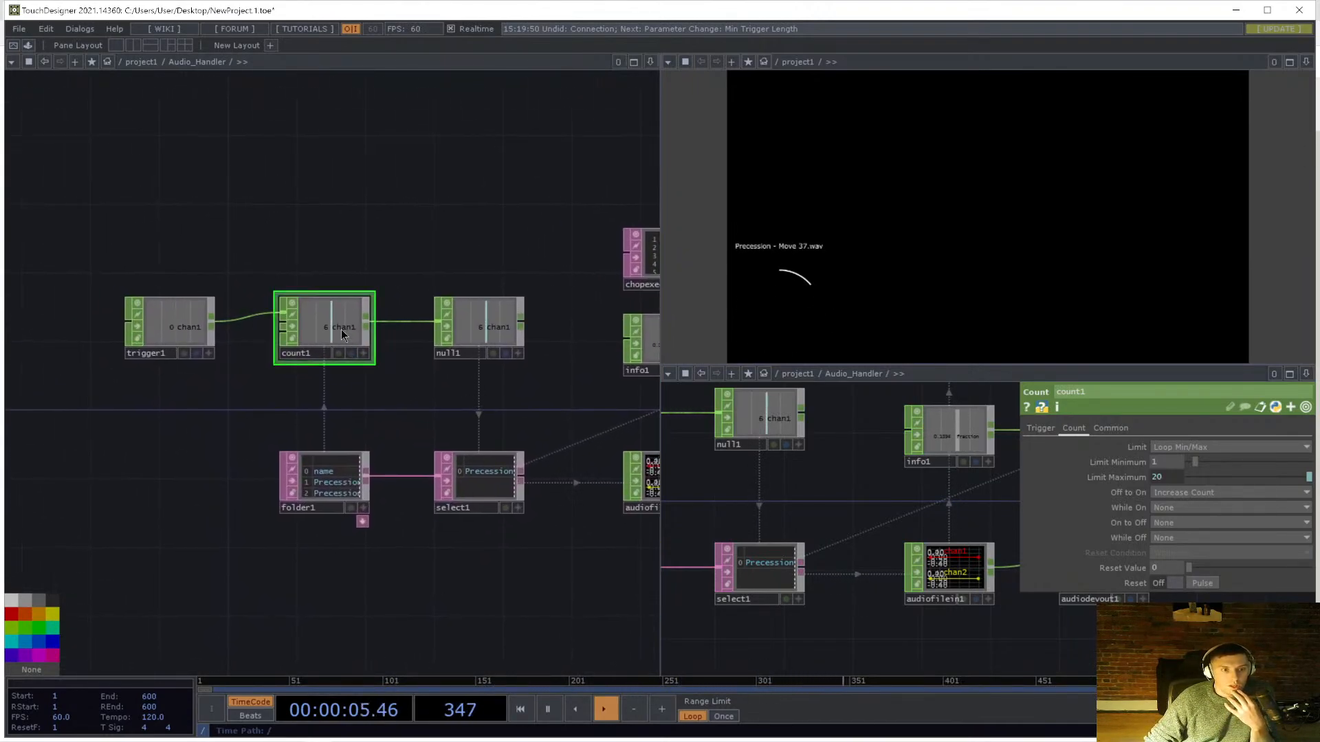
scroll(328, 330, up, 4)
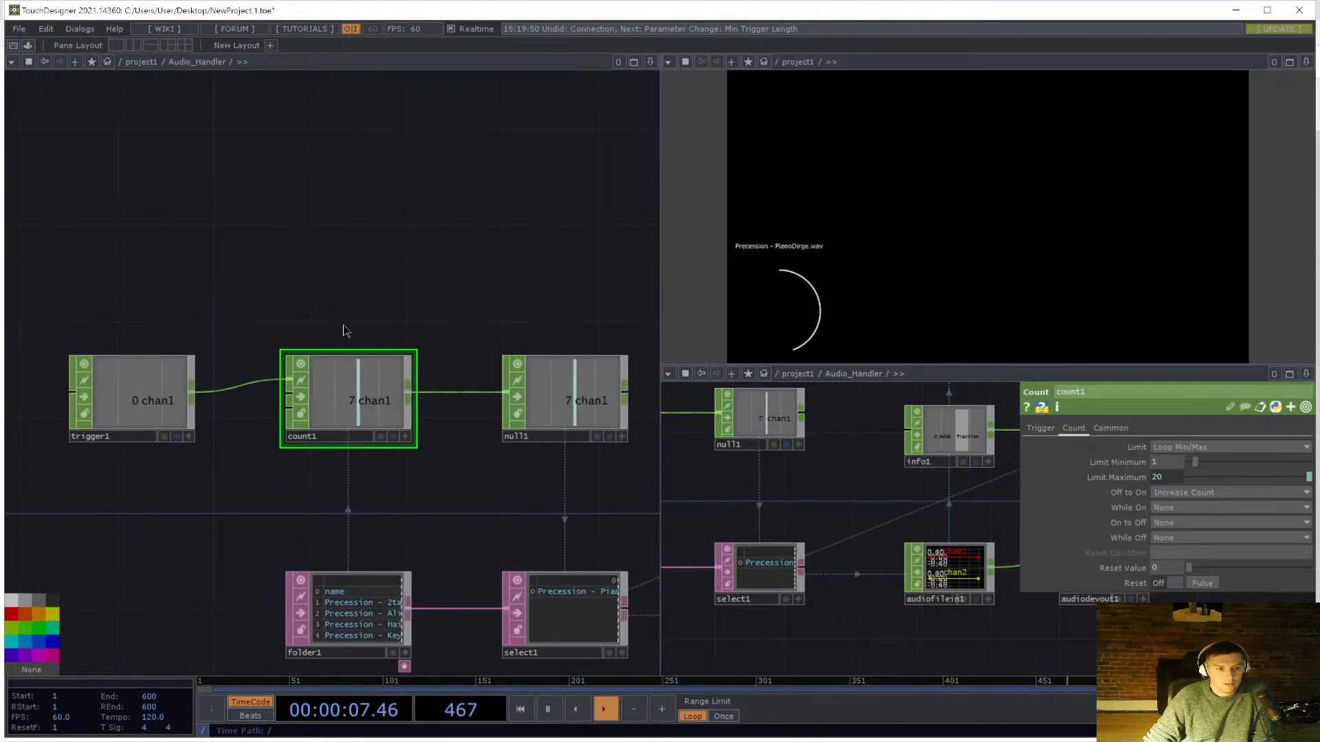
key(Tab)
text(chop)
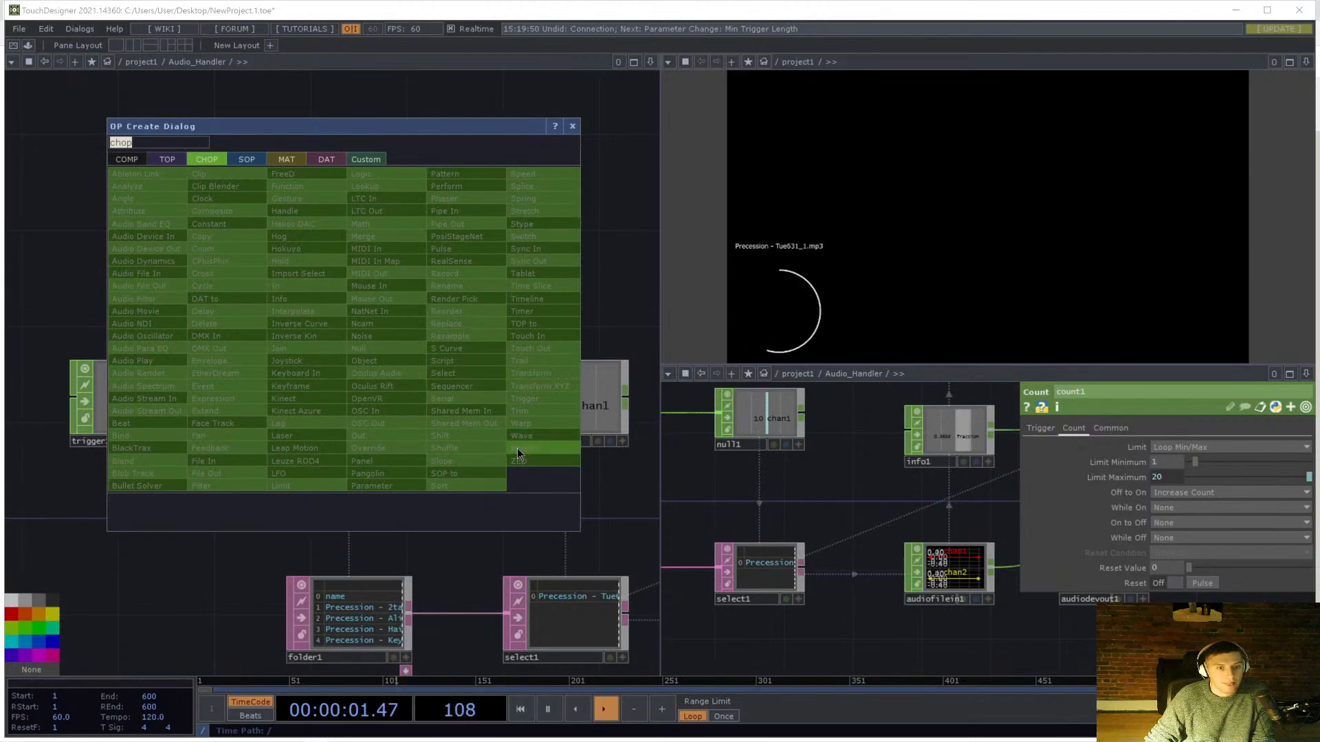
key(Escape)
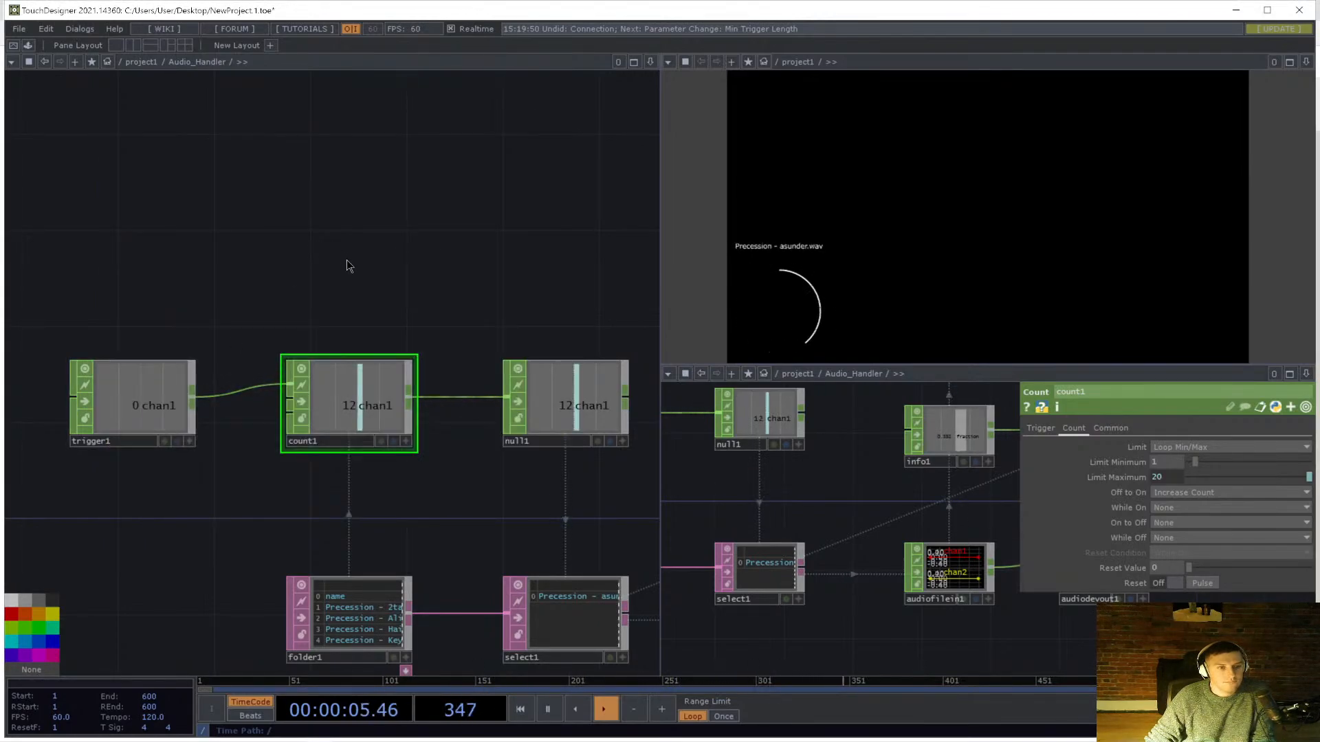
- Add a CHOP Execute DAT above count1 that monitors the count1 channels
key(Tab)
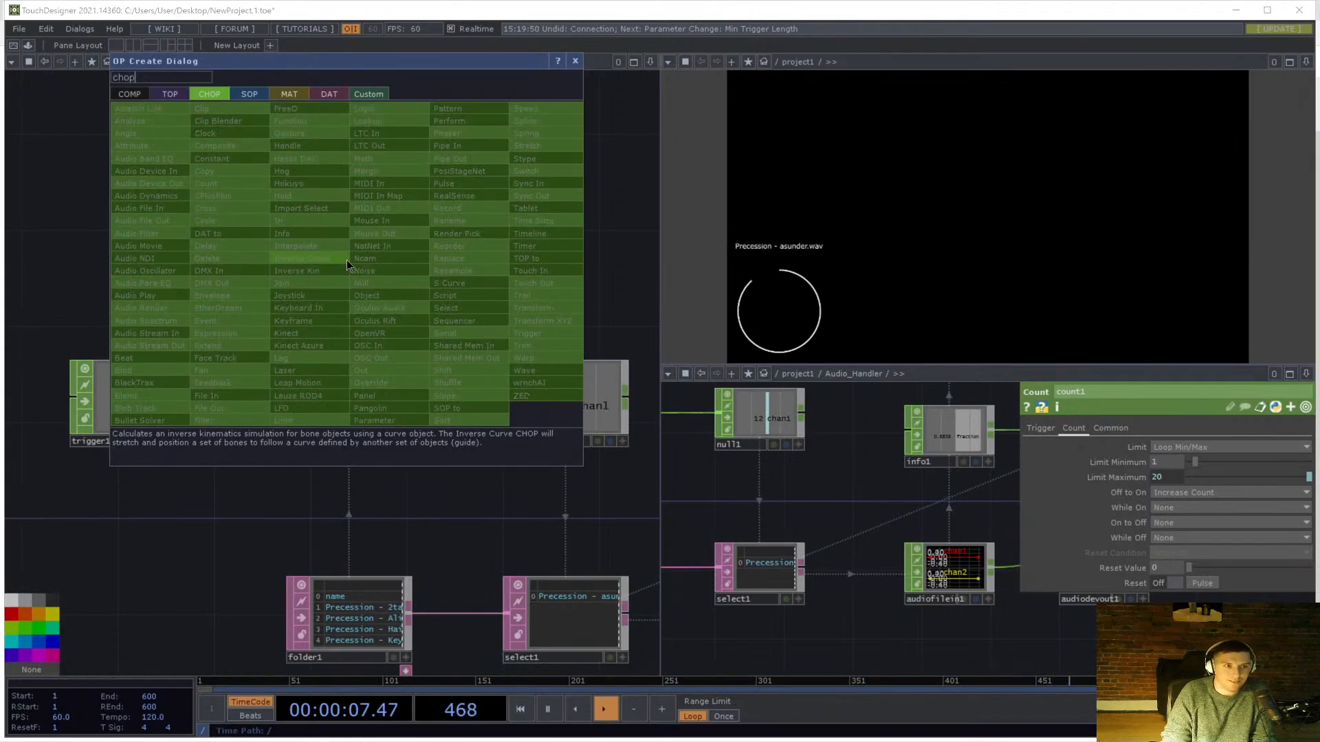
key(Tab)
key(Tab)
key(Tab)
click(165, 122)
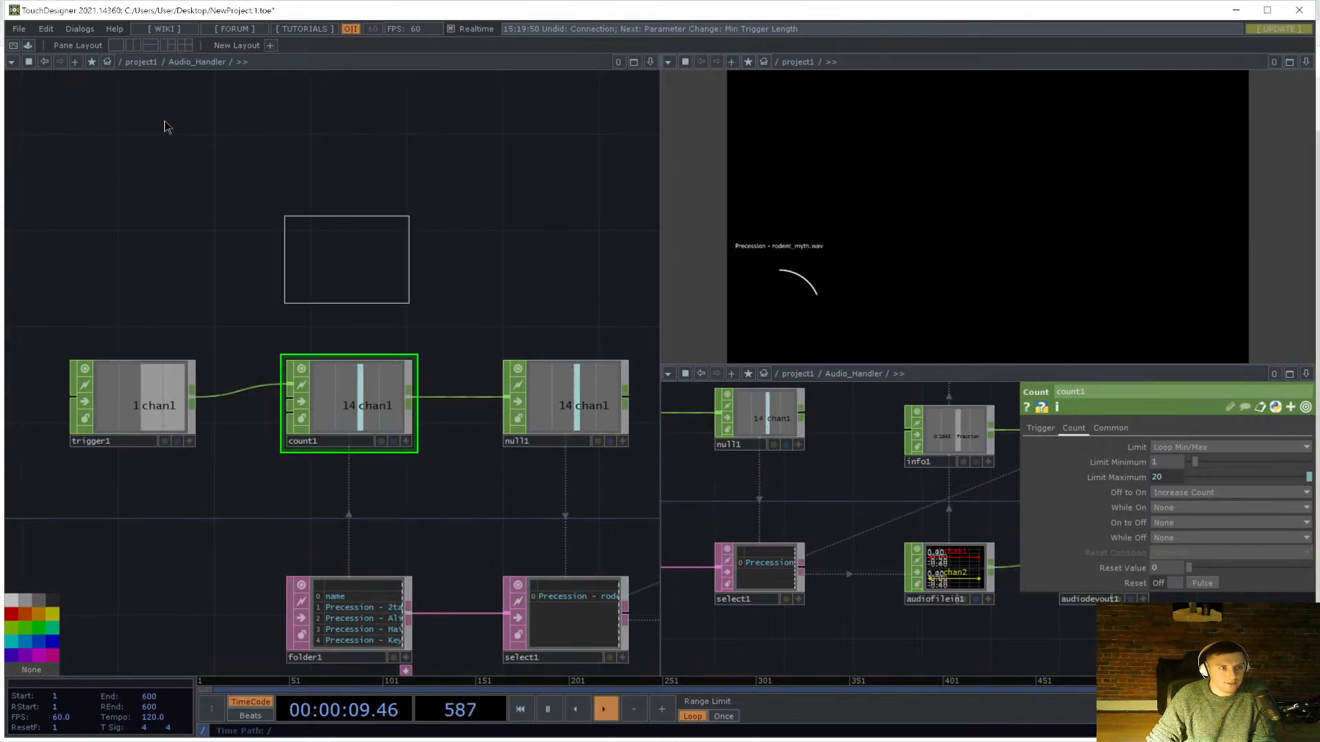
click(347, 263)
- Open the chopexec2 script in its own window and start an "if val >" condition in onValueChange
right_click(369, 240)
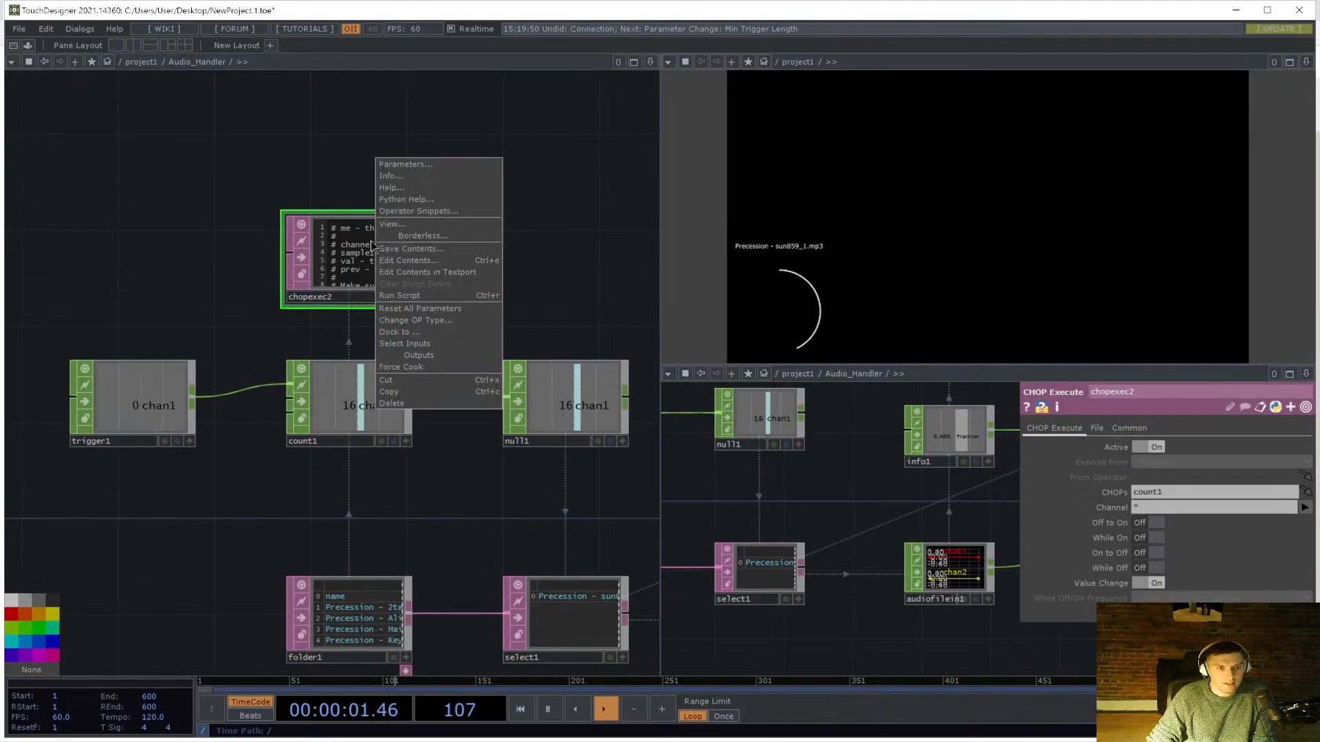
click(391, 224)
drag(419, 113, 642, 406)
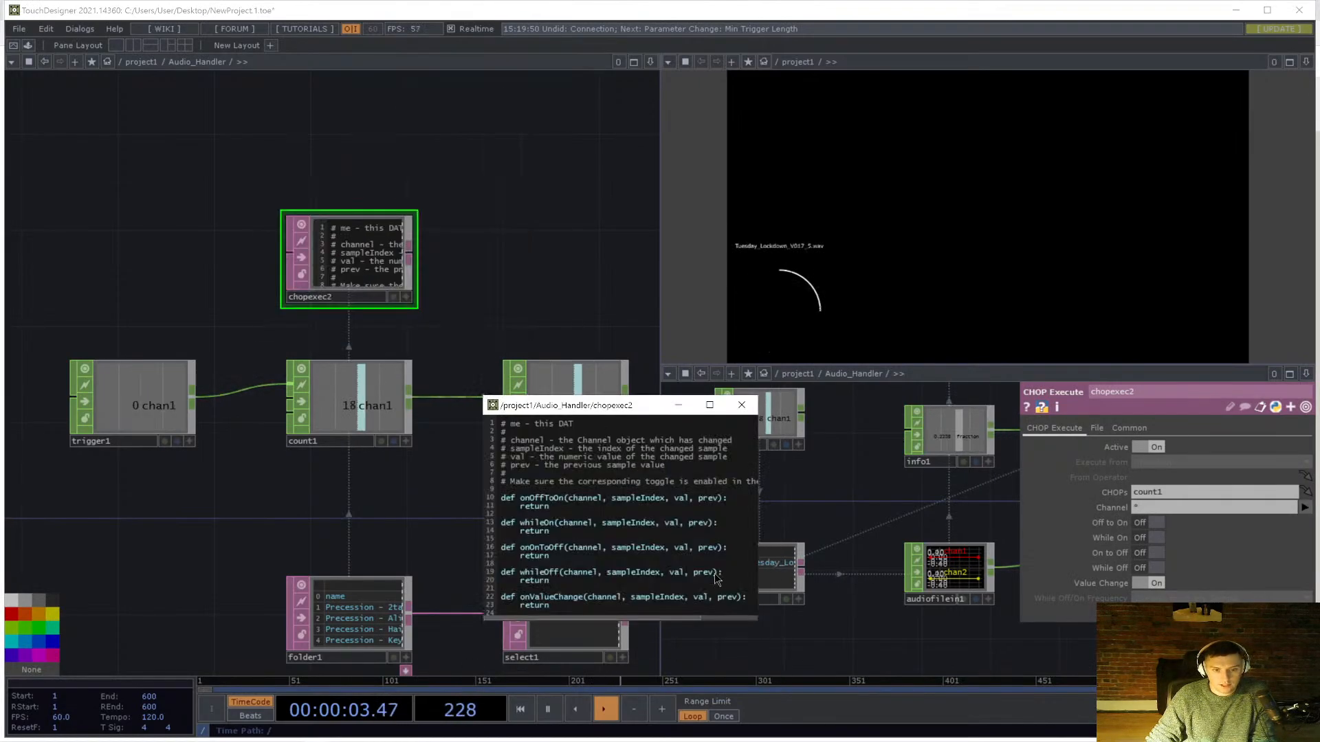
click(748, 600)
key(Return)
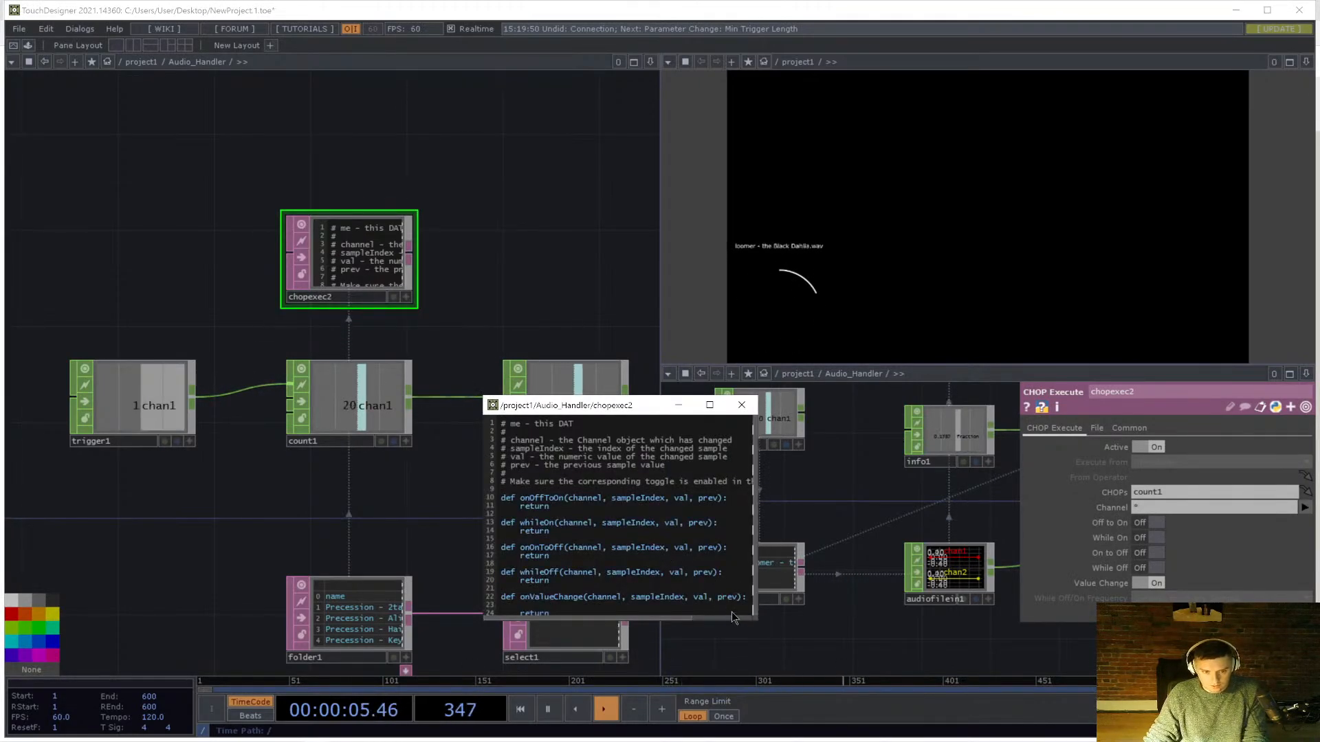
text(if )
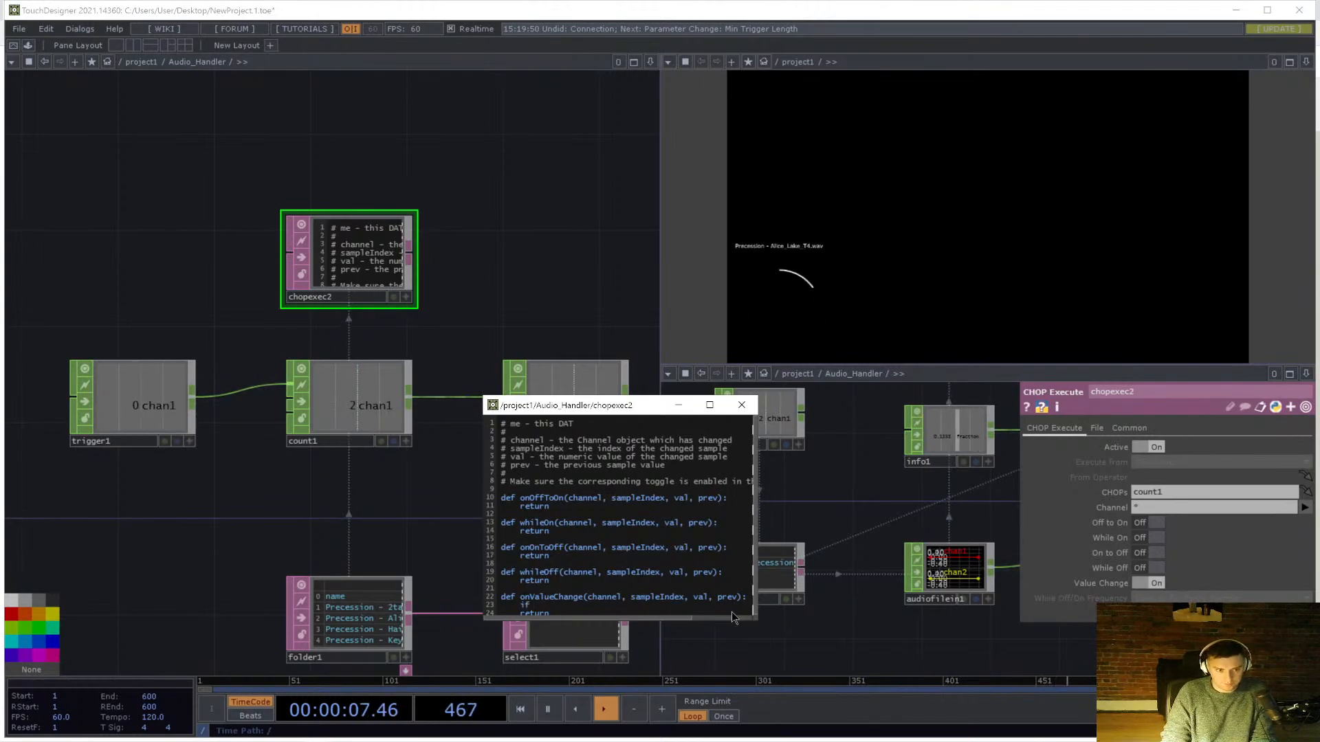
text(val >)
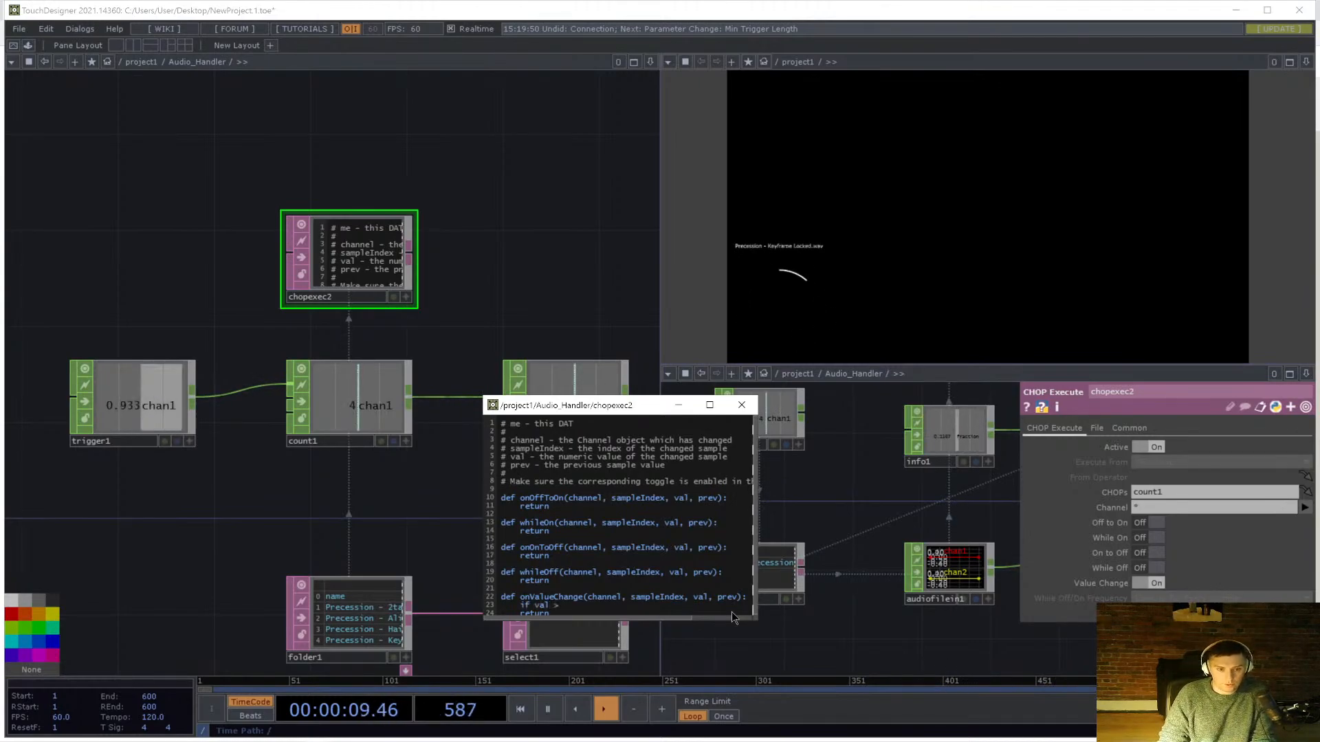
- Define x = op('folder1').numRows-1 above the if condition in chopexec2's onValueChange, reusing count1's limit maximum expression
click(361, 406)
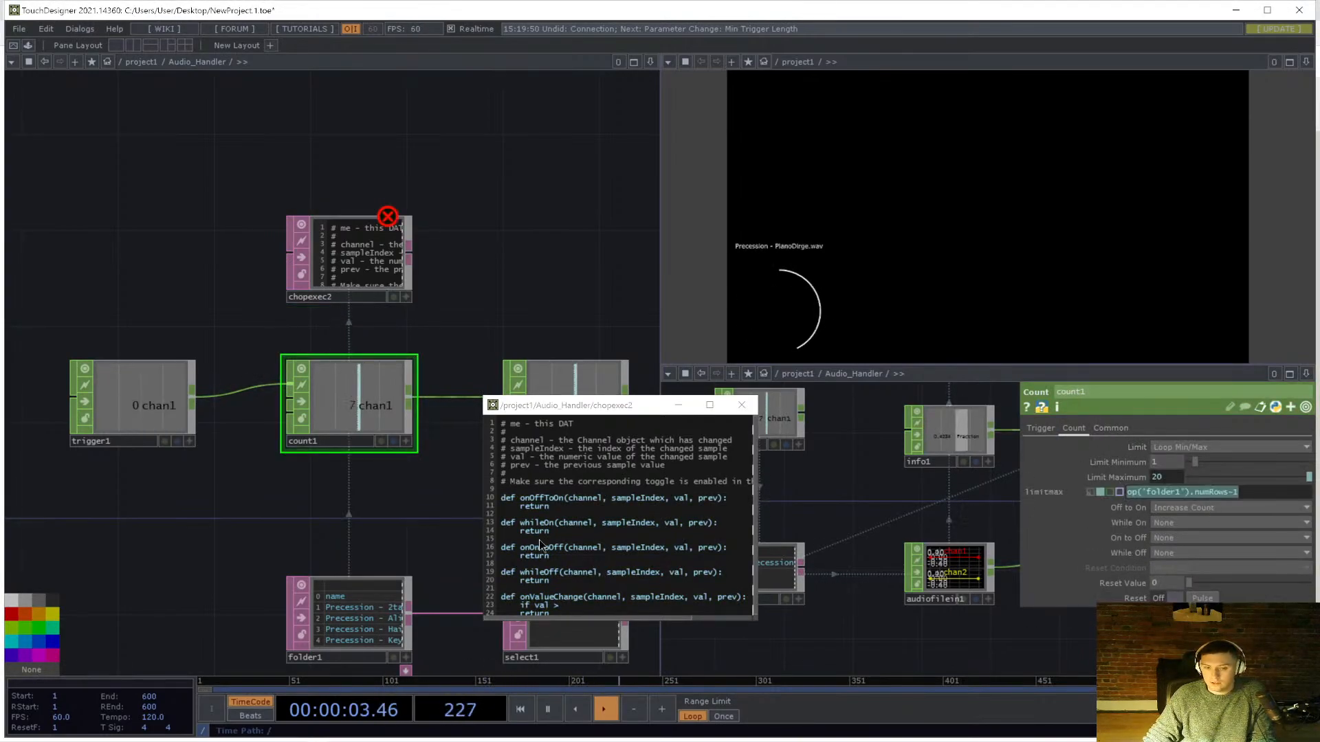
scroll(584, 576, down, 1)
click(517, 590)
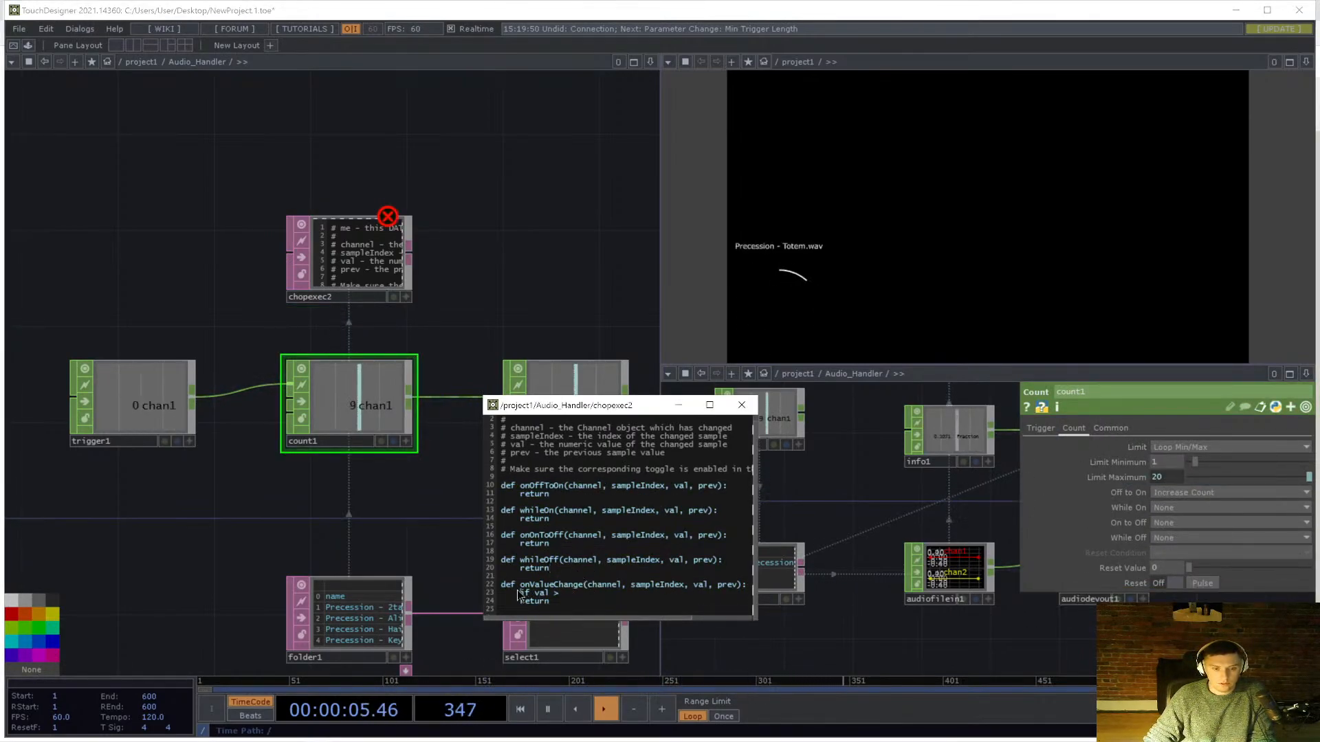
key(Return)
key(Up)
text(x)
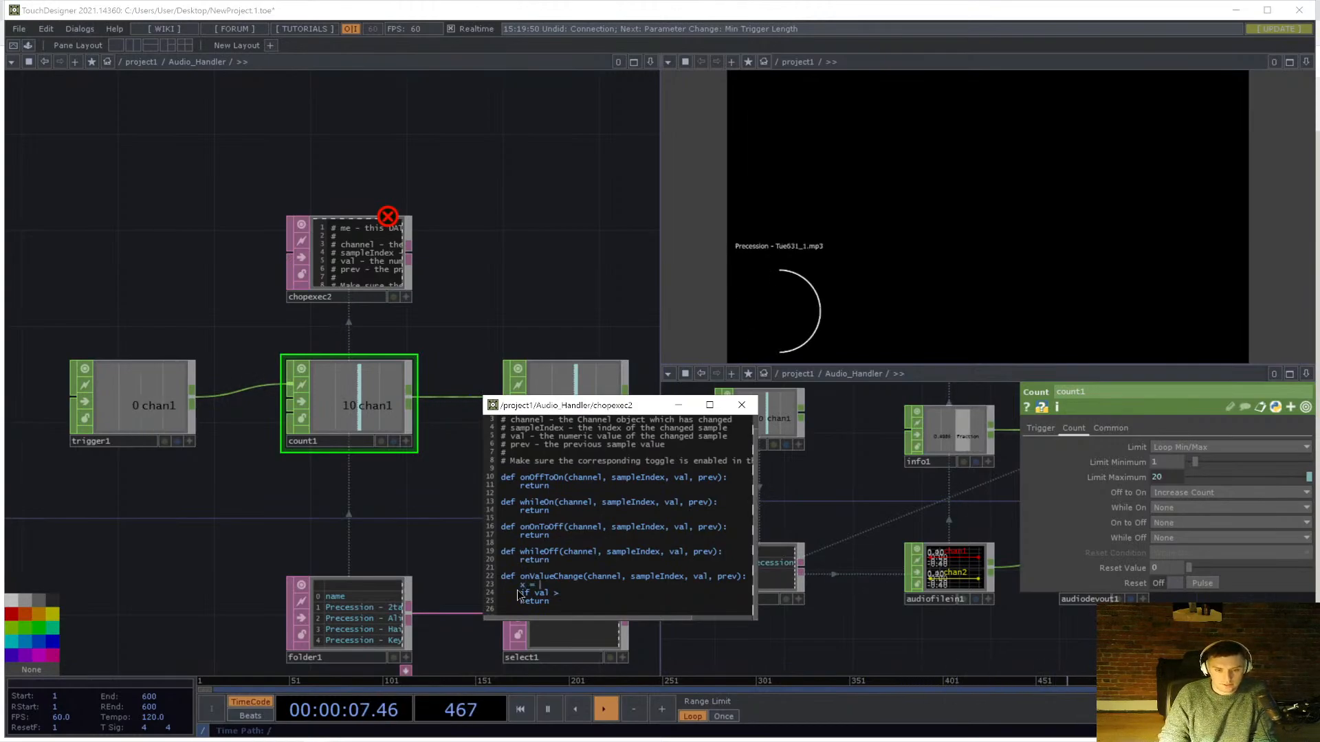
text( = op('folder1').numRows-1)
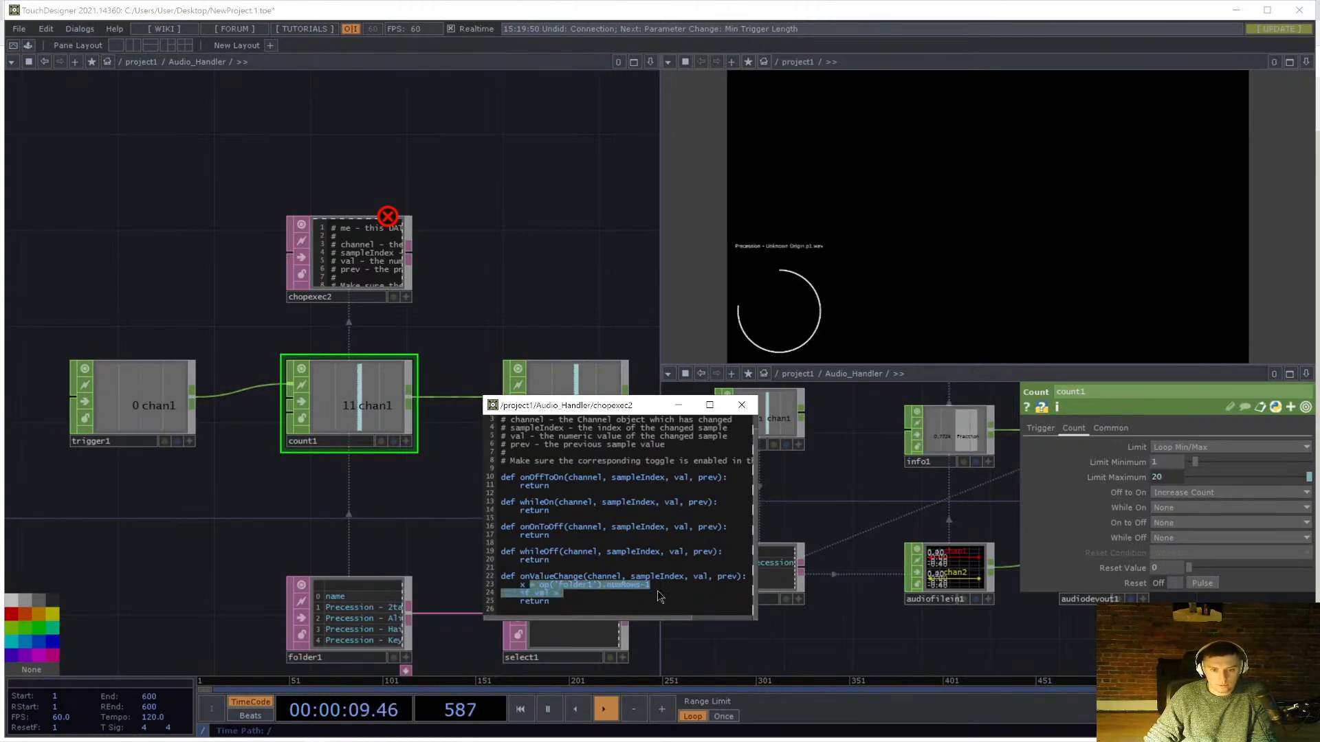
- Complete the onValueChange condition as "if val > x:" and open an indented line beneath it
click(577, 592)
text(x)
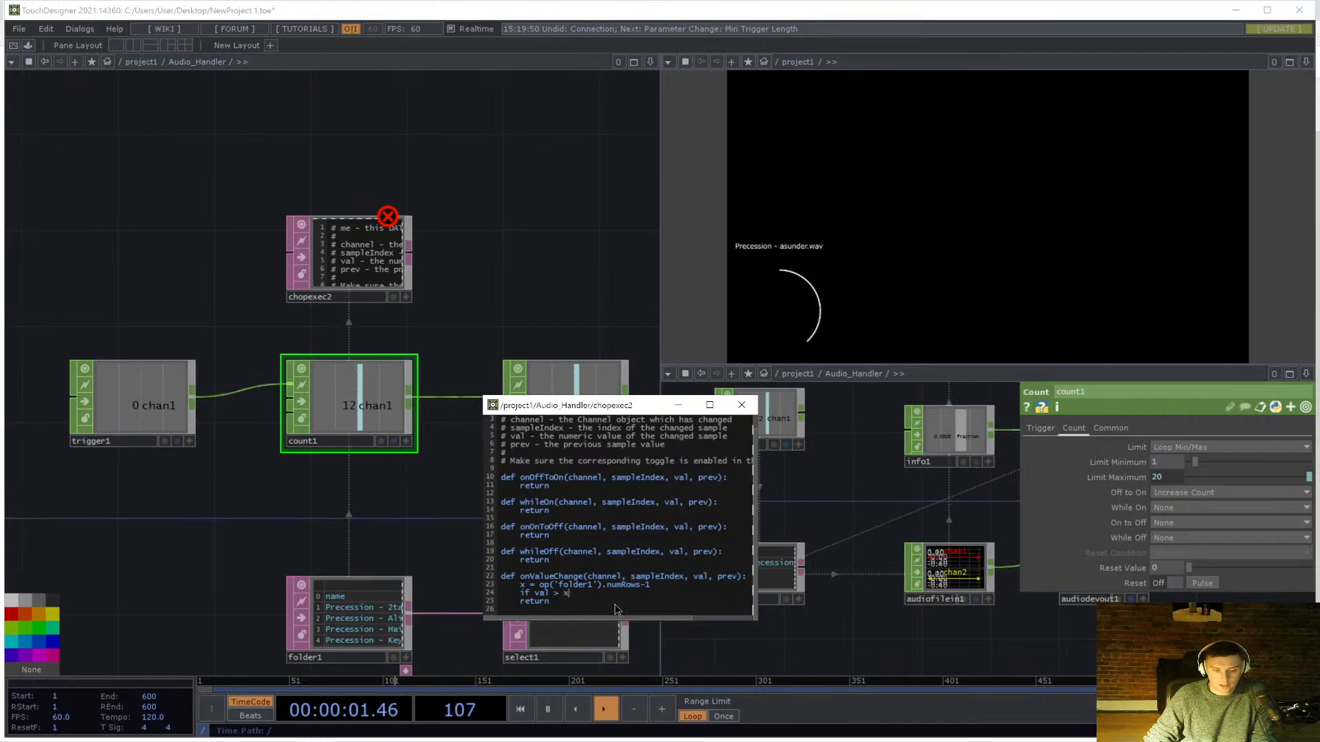
text(:)
key(Return)
- Make the condition run op('count1').par.resetpulse.pulse(), checking the parameter name on count1, and close the script window
drag(418, 469, 387, 463)
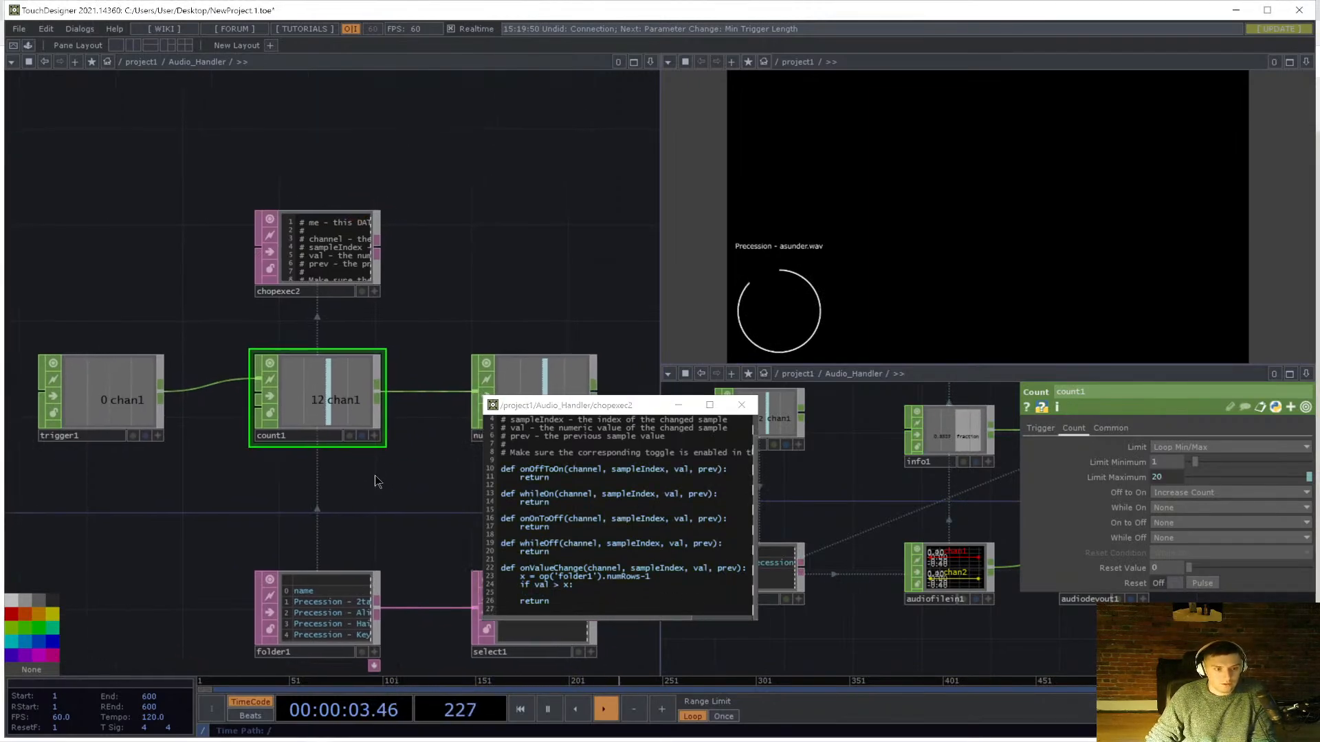
key(p)
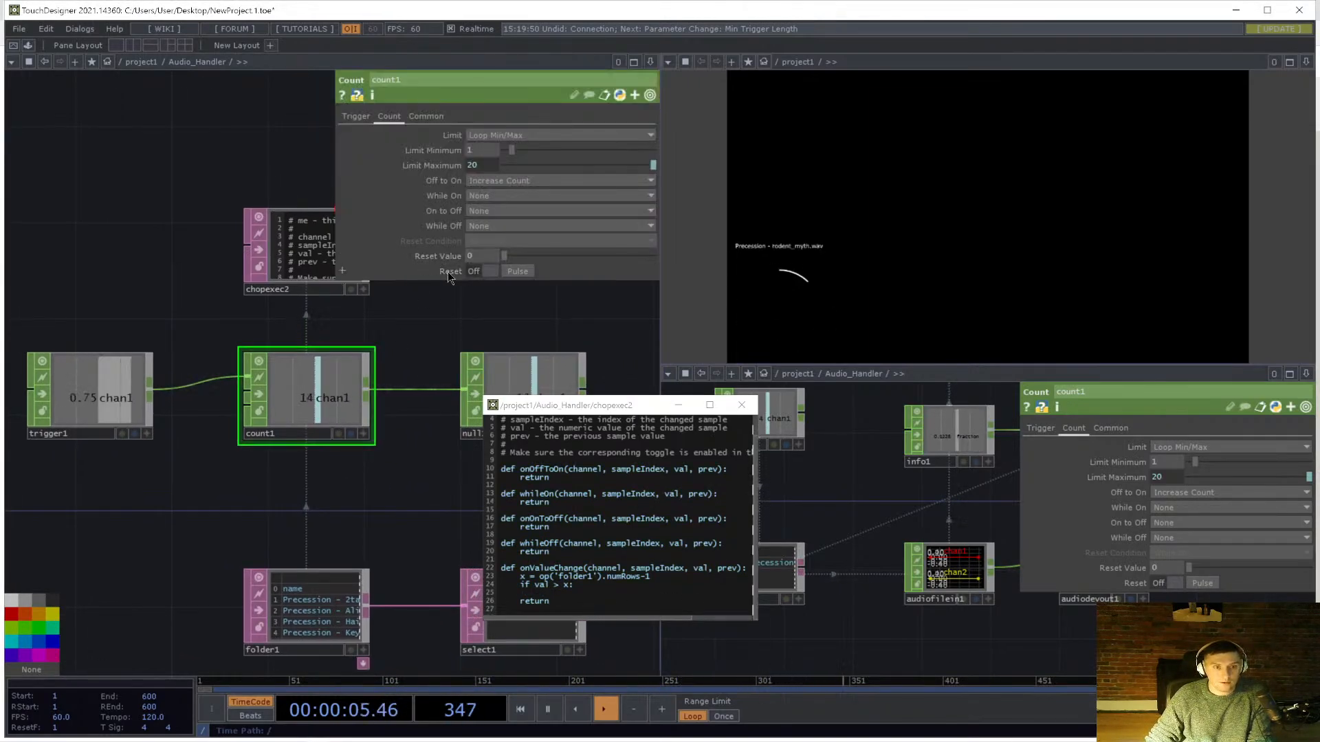
click(447, 271)
click(559, 595)
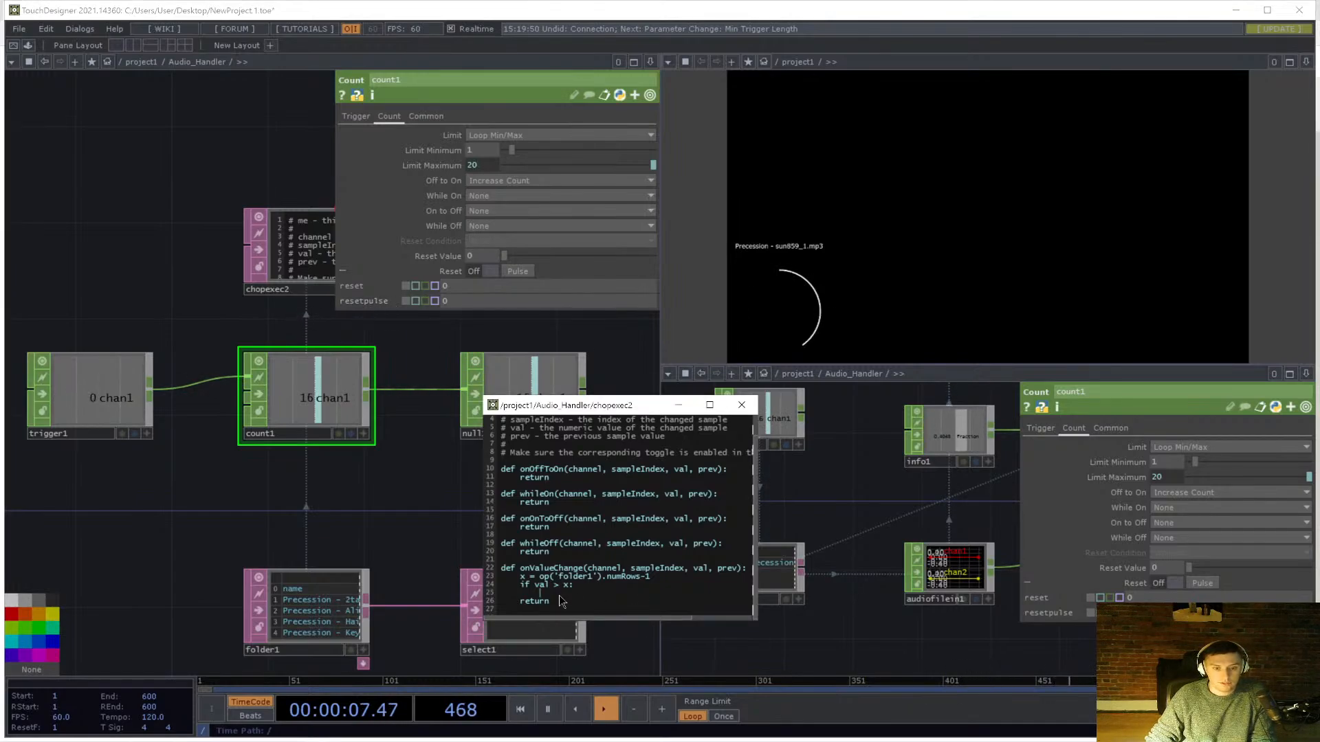
text(op(')
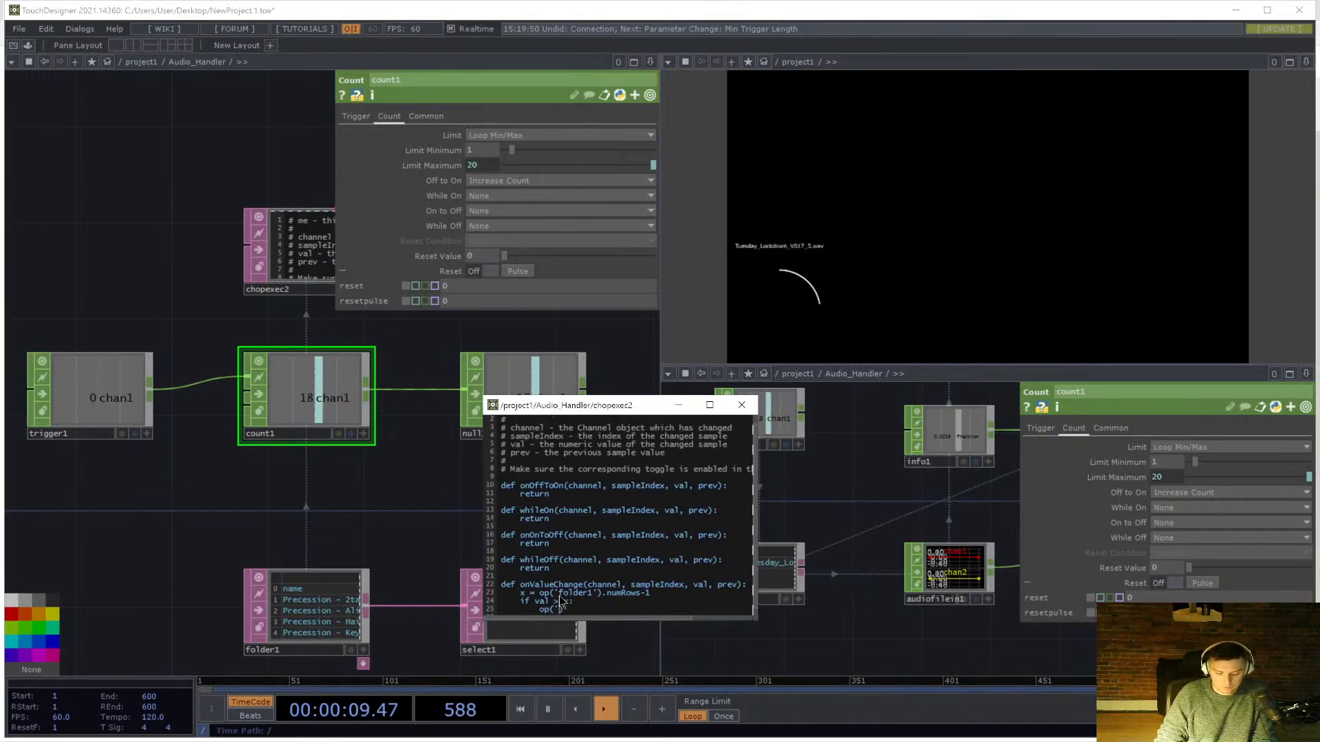
text(count1').par.)
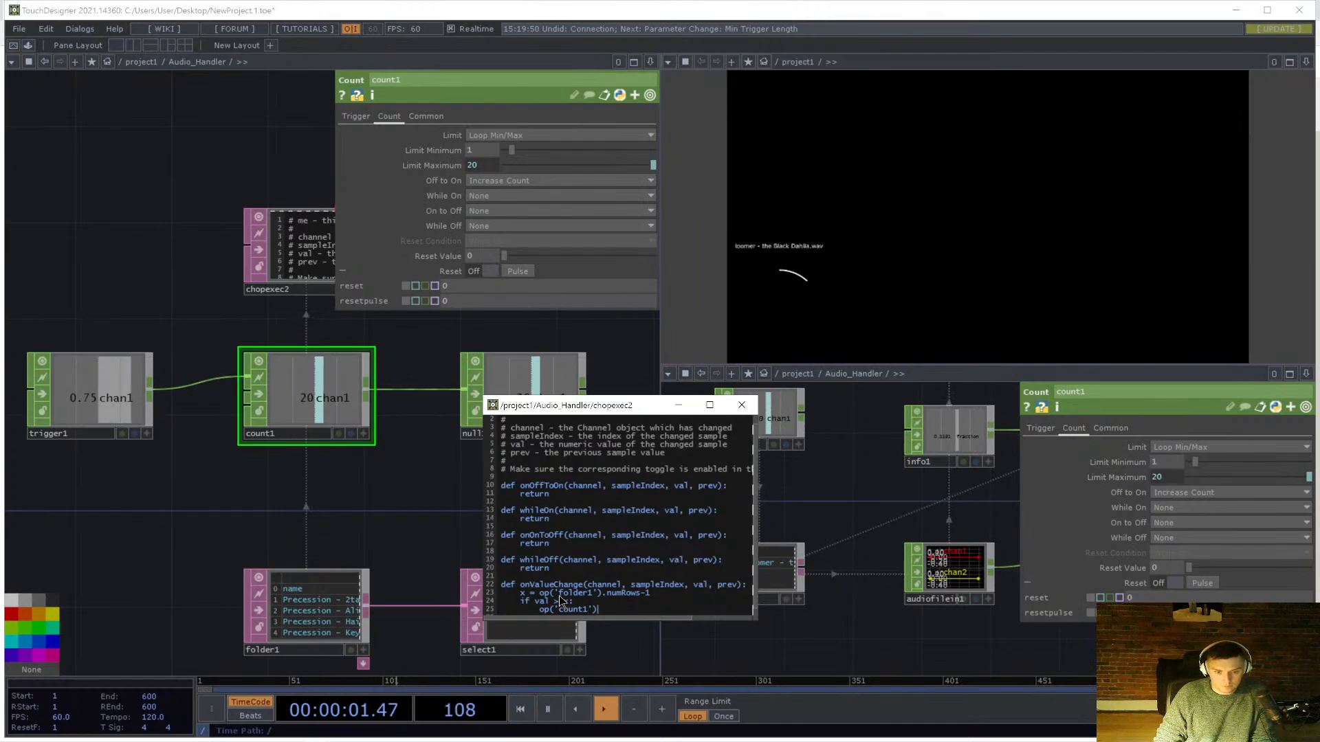
text(res)
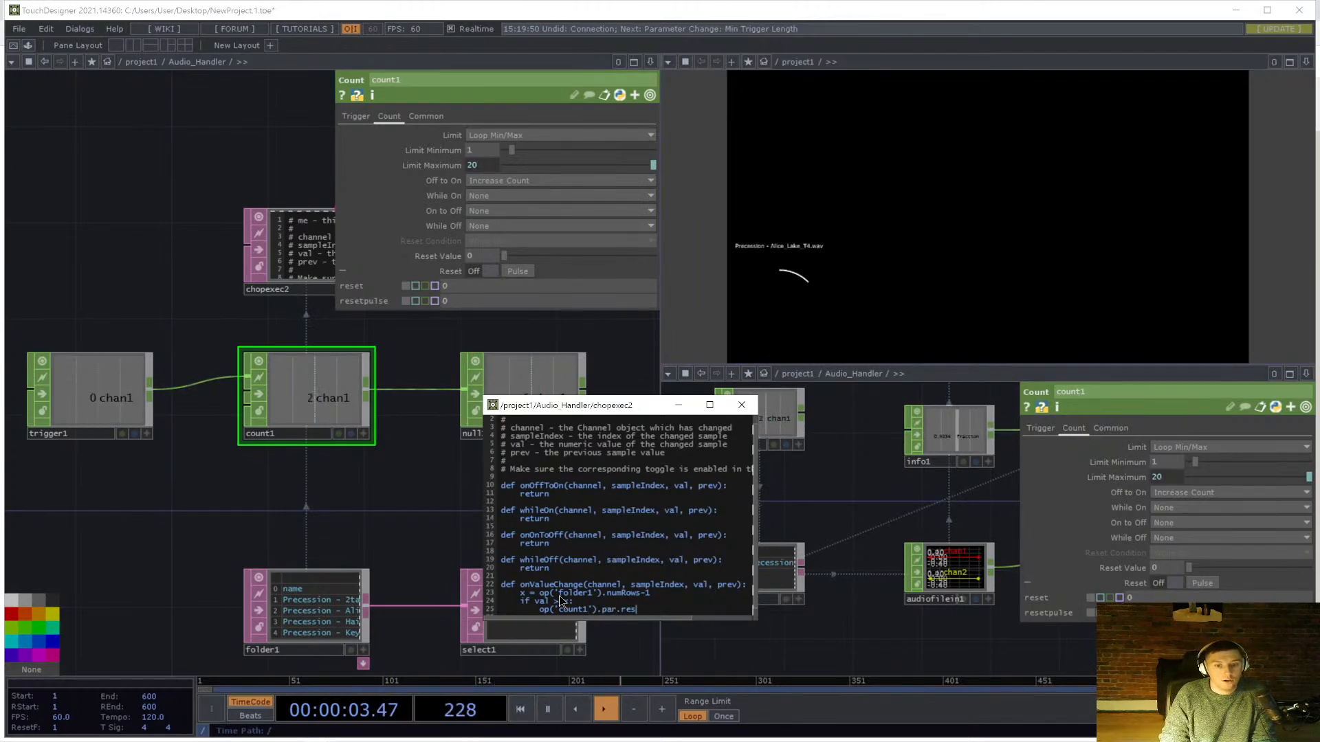
text(etpulse.pulse())
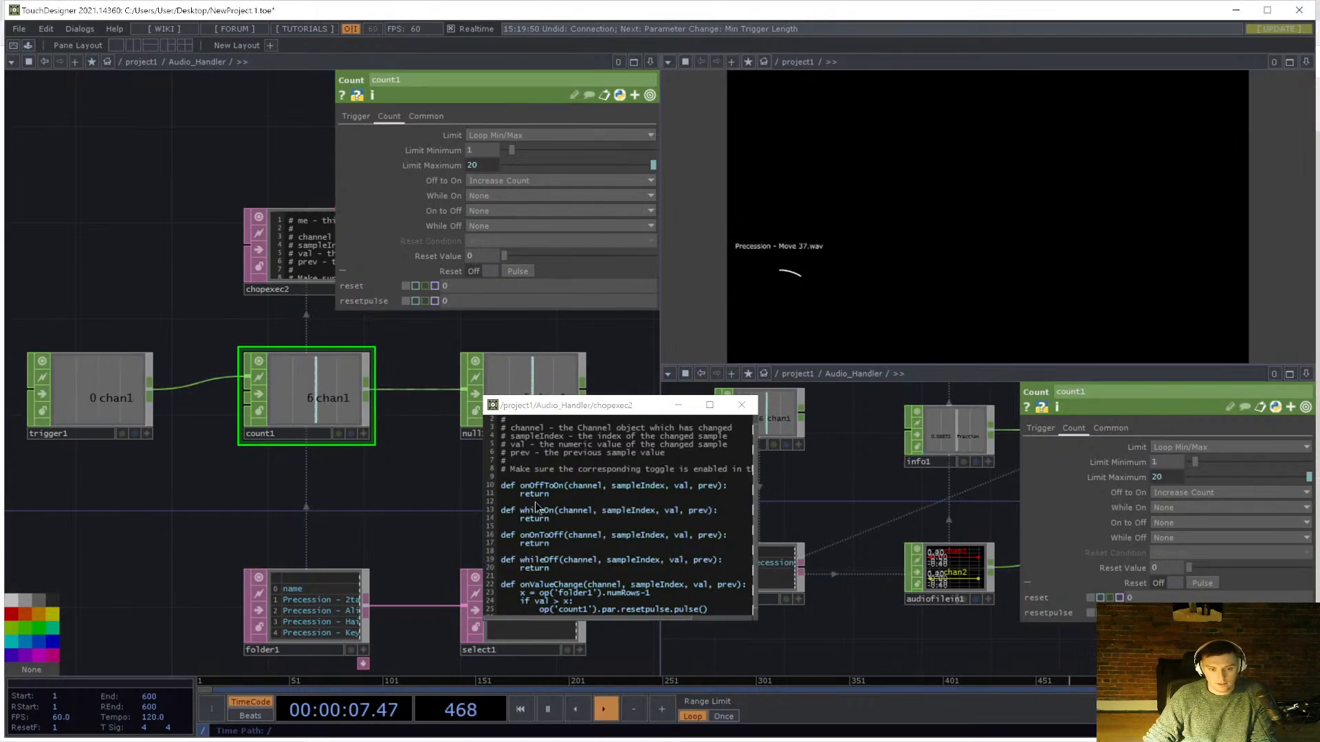
scroll(674, 477, down, 1)
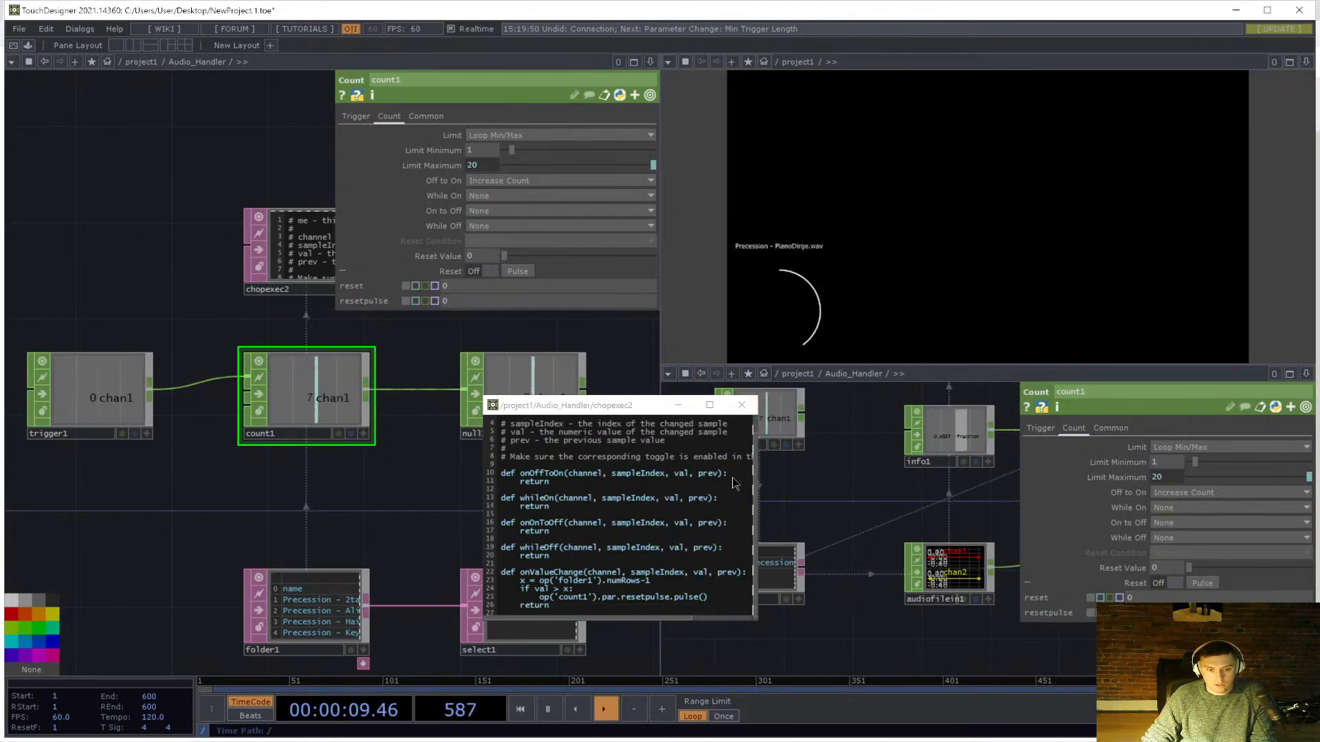
click(744, 405)
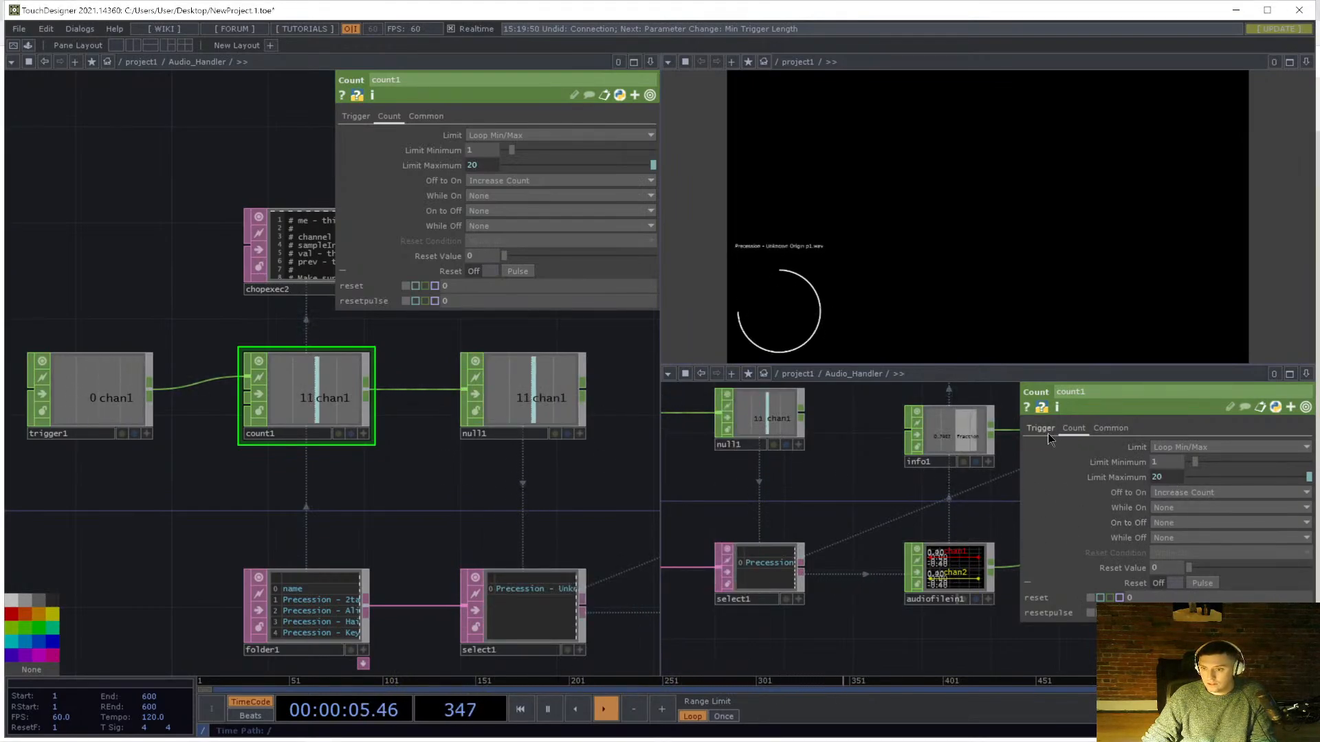
- Test the track looping with audiofilein1's speed set to 2000
drag(970, 509, 896, 506)
click(875, 570)
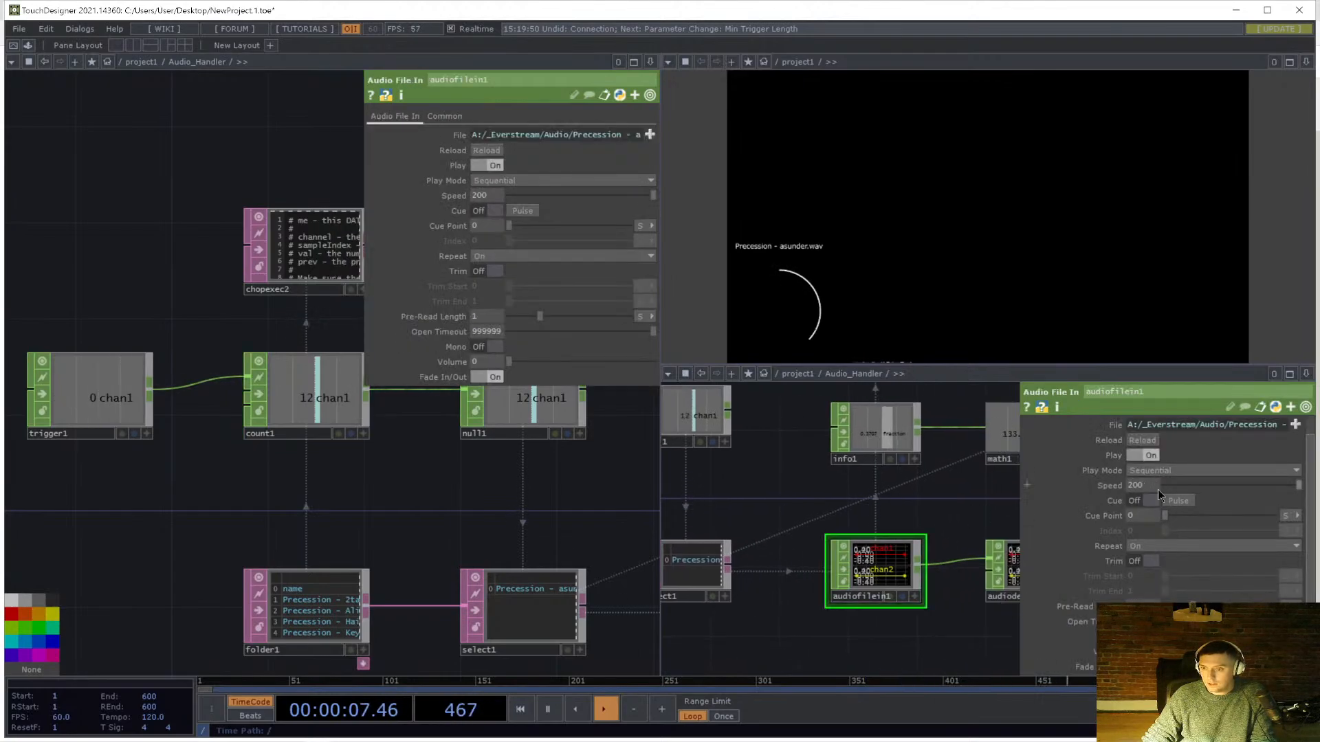
click(1156, 485)
text(0)
key(Return)
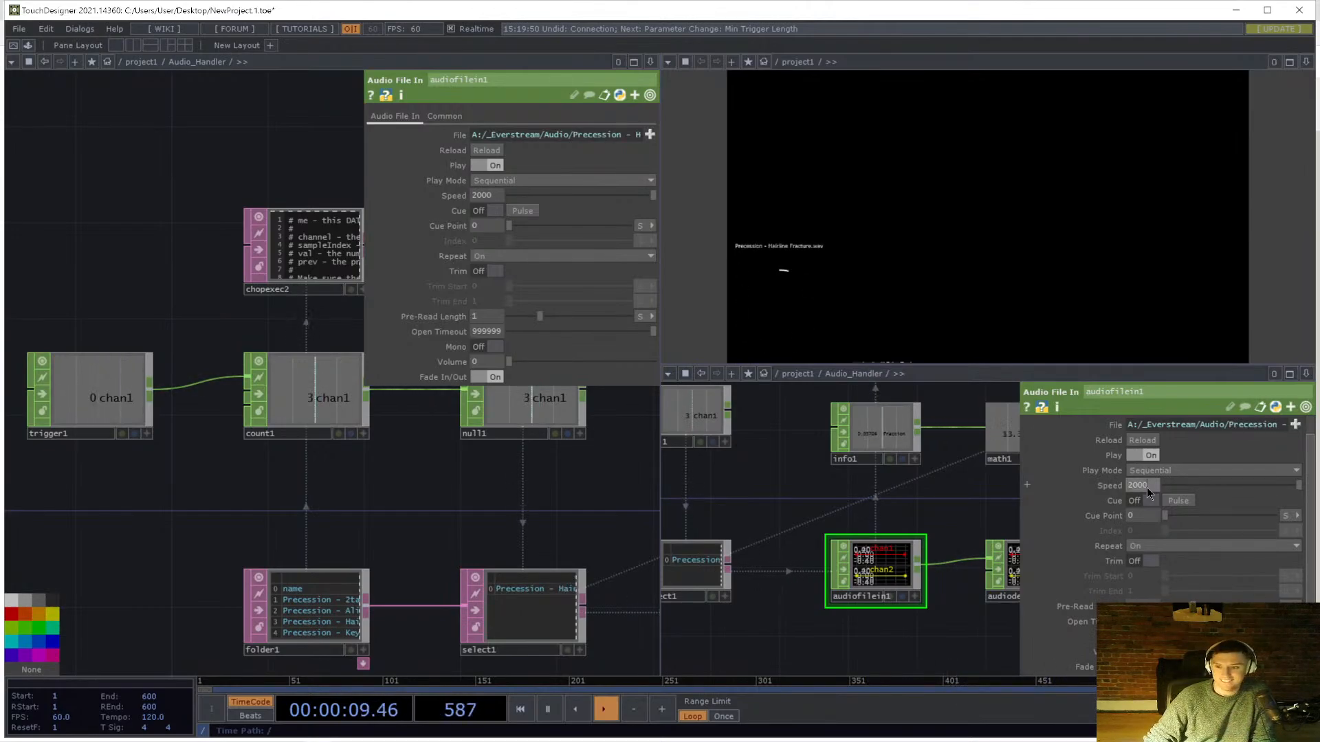
- Set audiofilein1's speed to 1 and its volume to 0.15
text(1)
key(Tab)
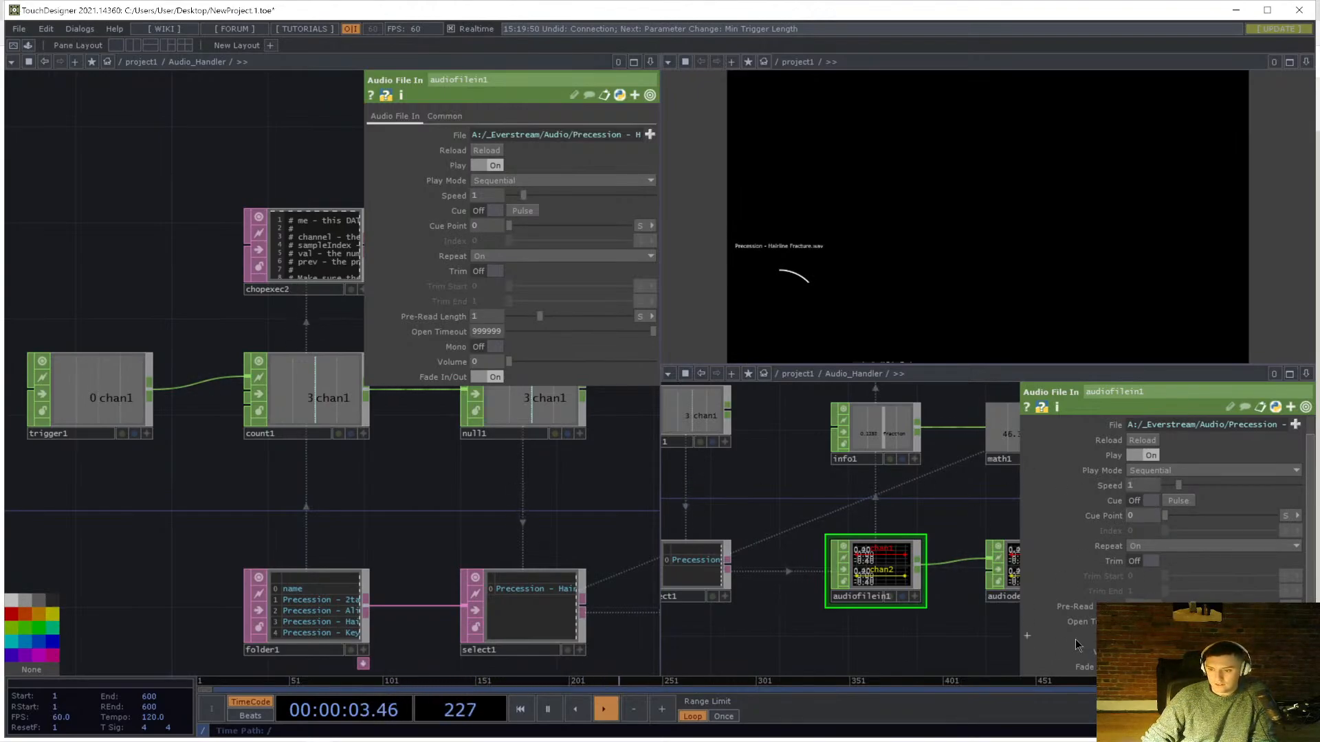
drag(1165, 652, 1184, 652)
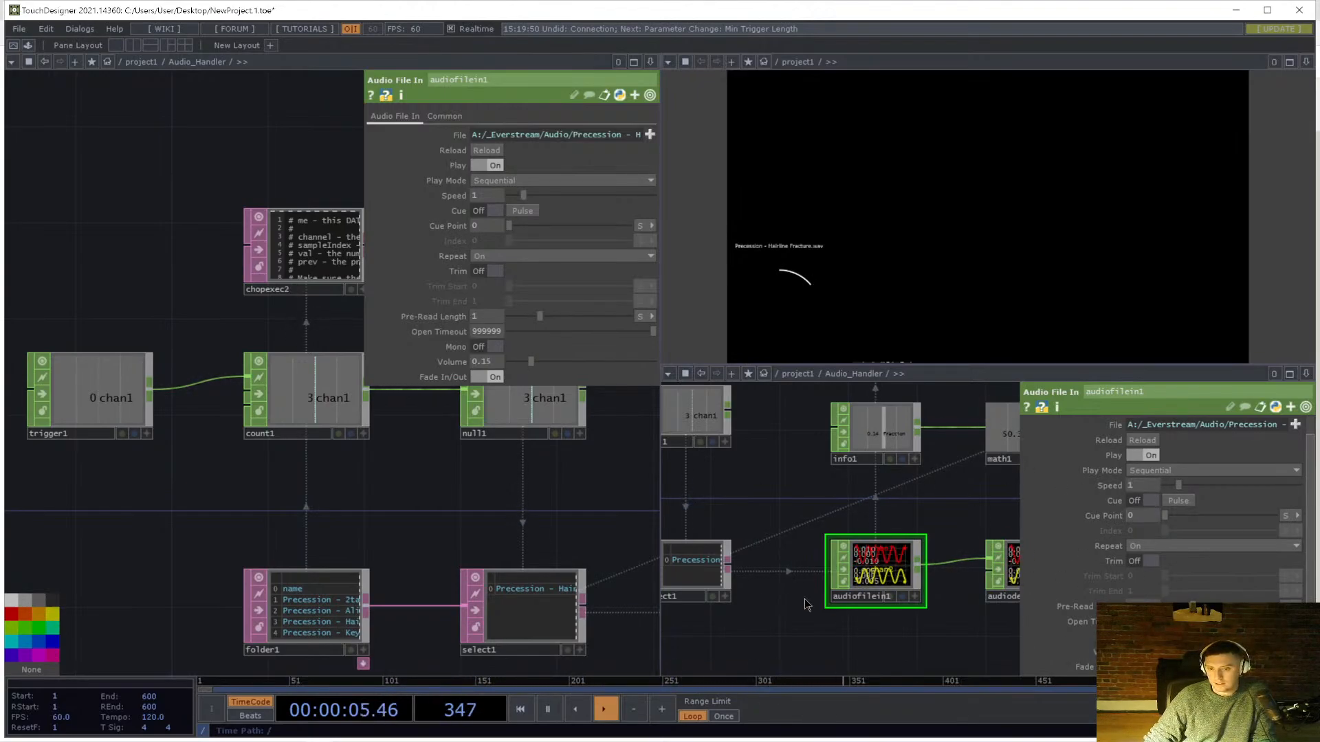
drag(757, 491, 809, 509)
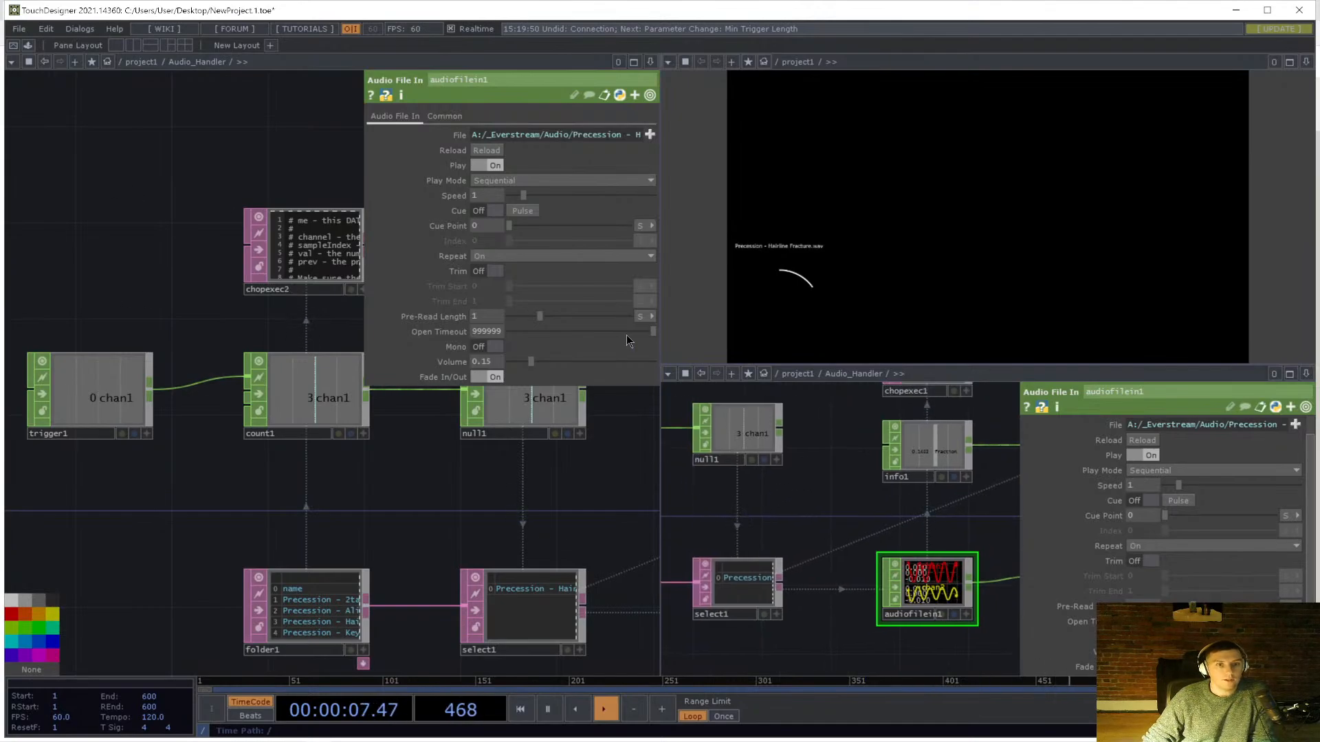
- Save the project as Everstream.toe inside a new Desktop folder named Everstream, and save an incremental version
key(ctrl+s)
text(Ever)
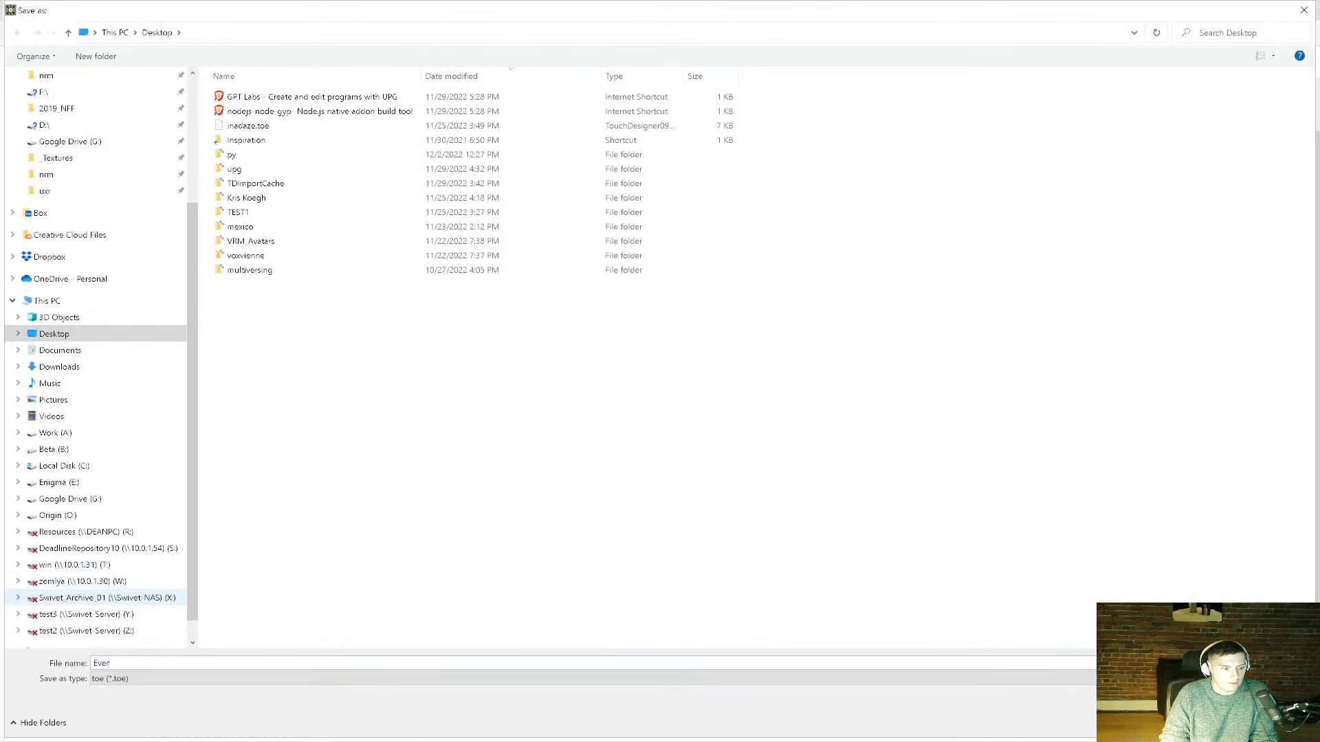
text(stream)
right_click(280, 356)
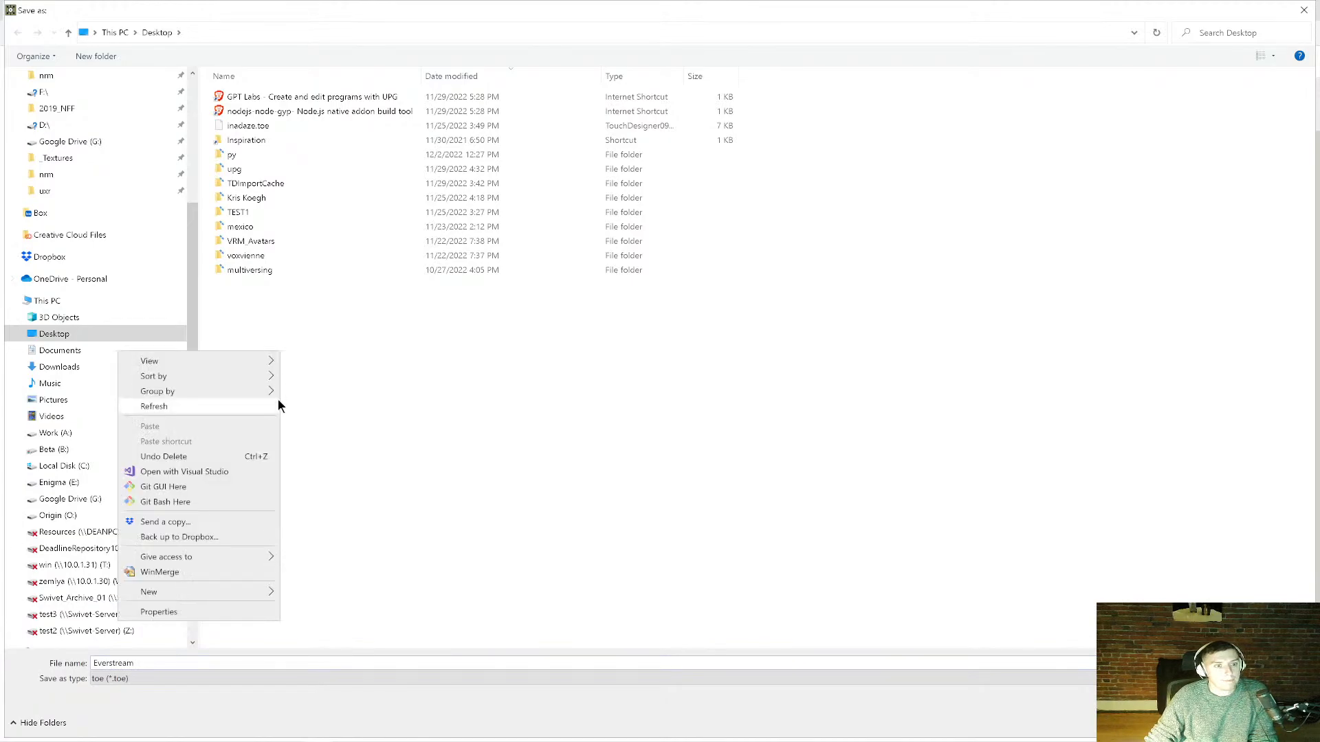
mouse_move(278, 595)
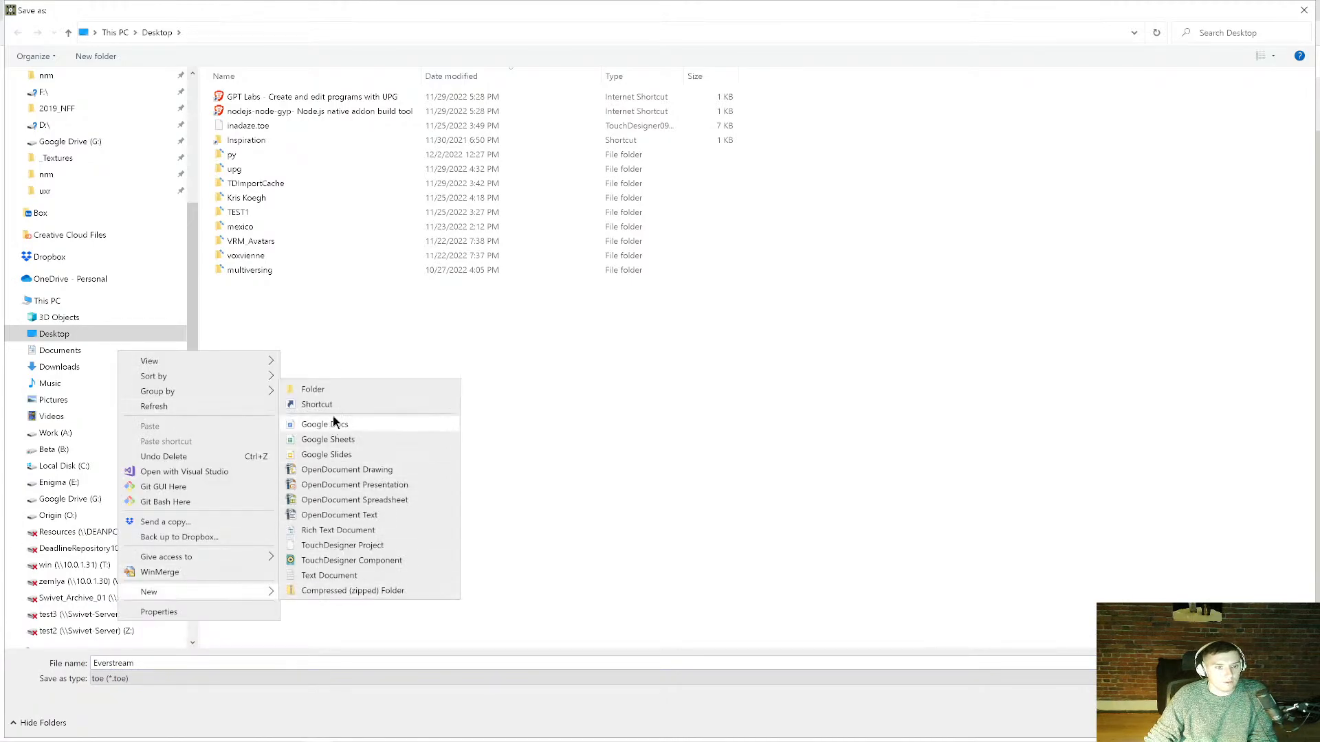
click(335, 390)
text(Everstream)
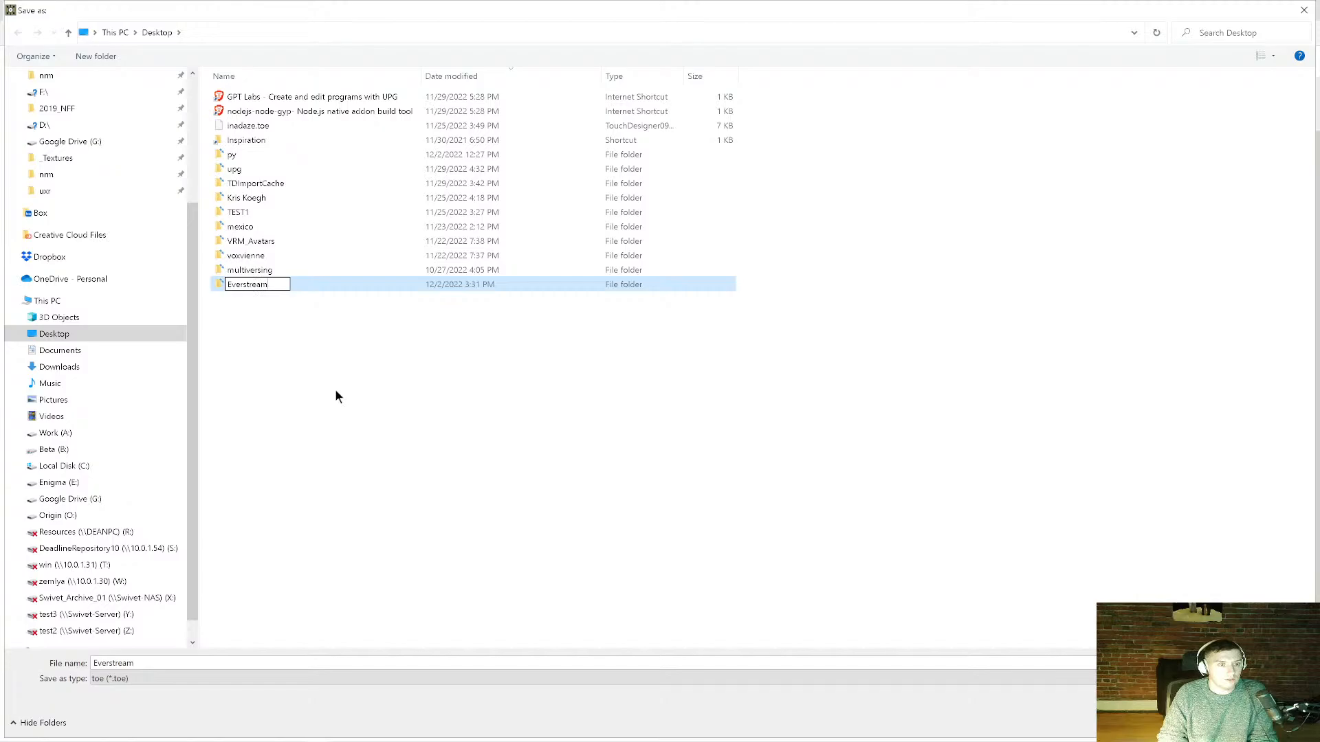
key(Return)
double_click(249, 287)
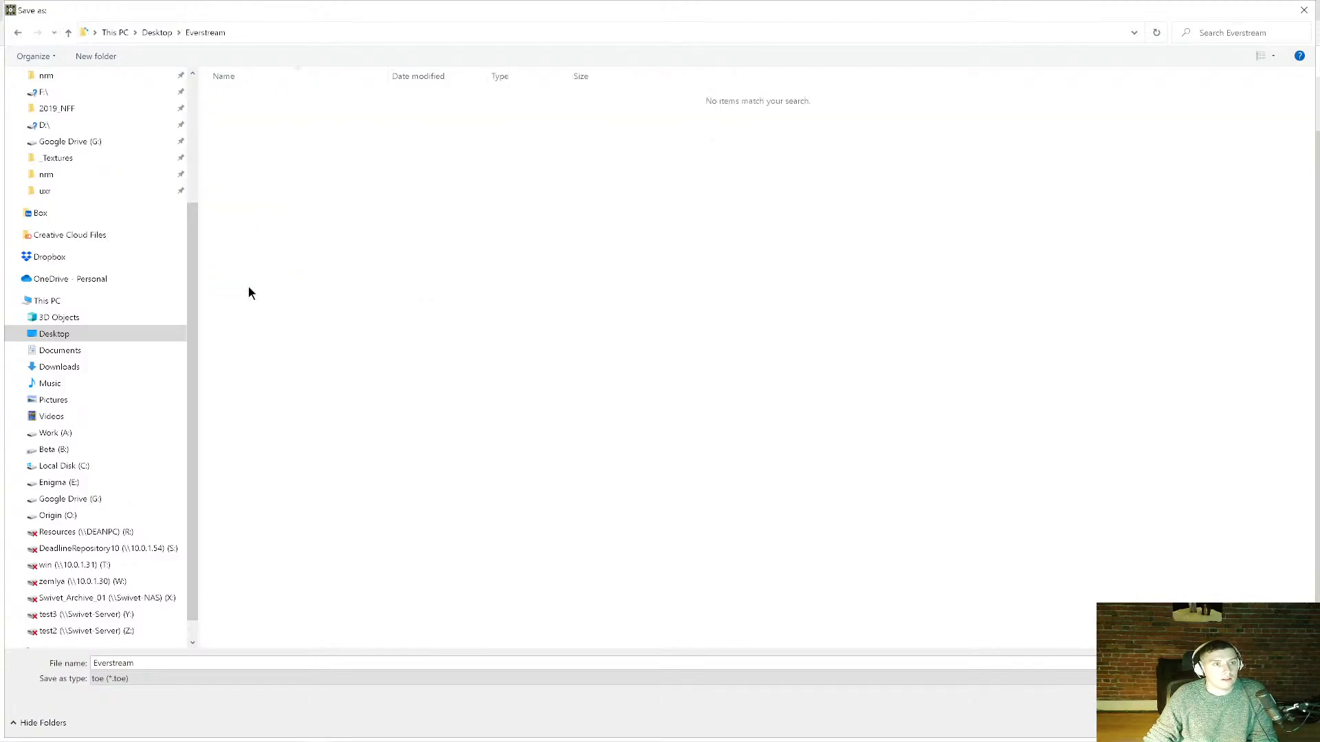
key(Return)
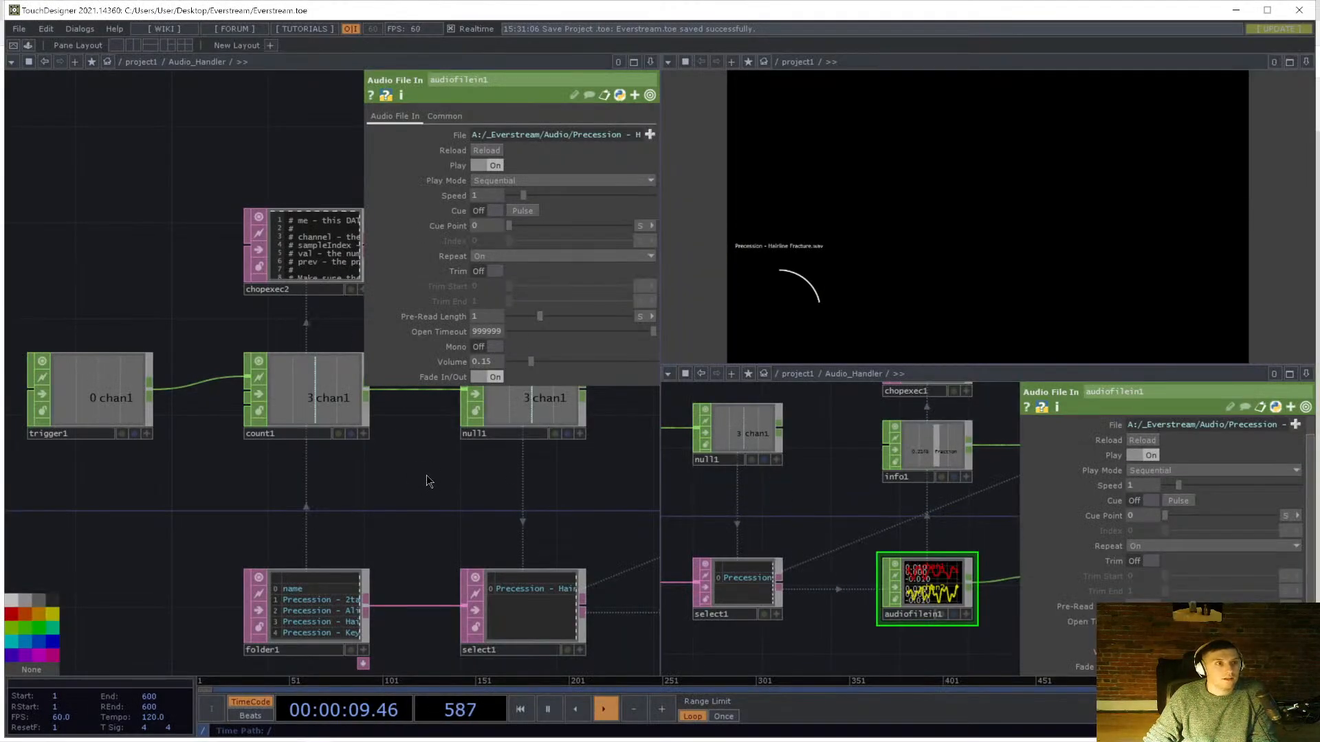
key(ctrl+s)
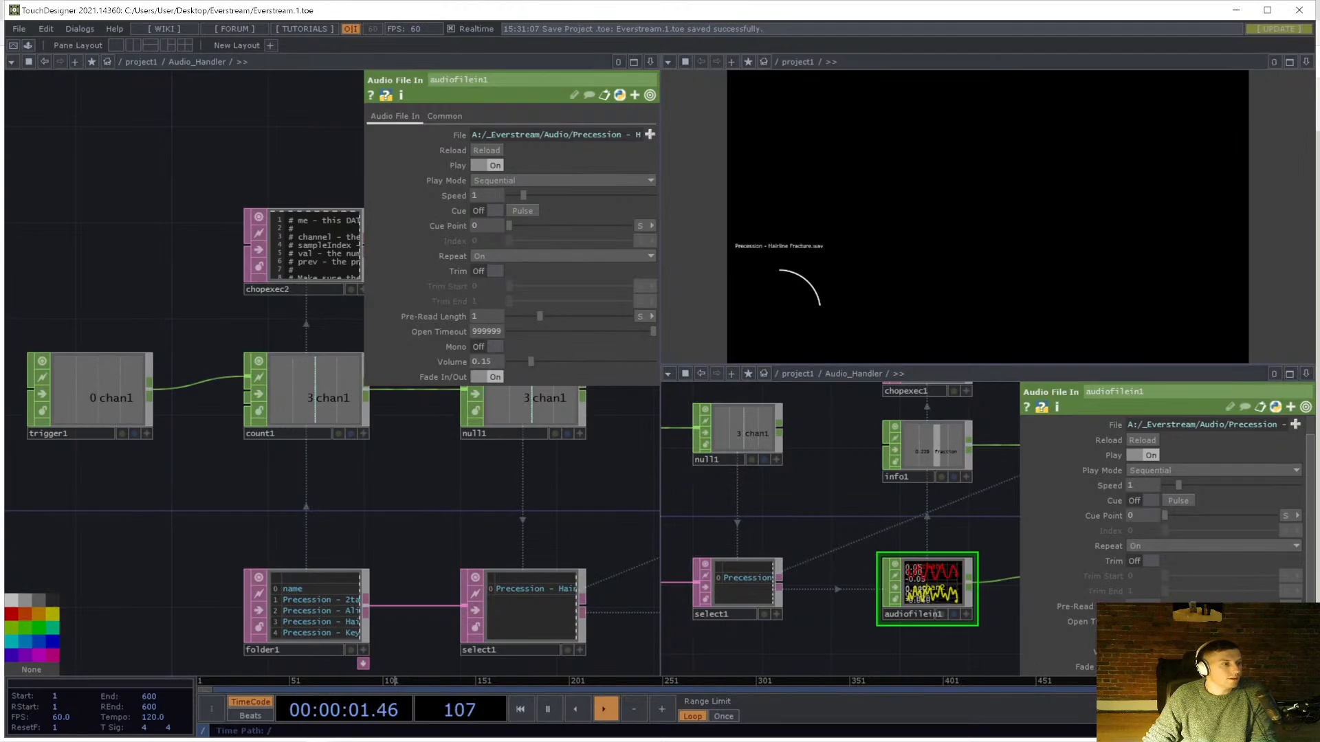